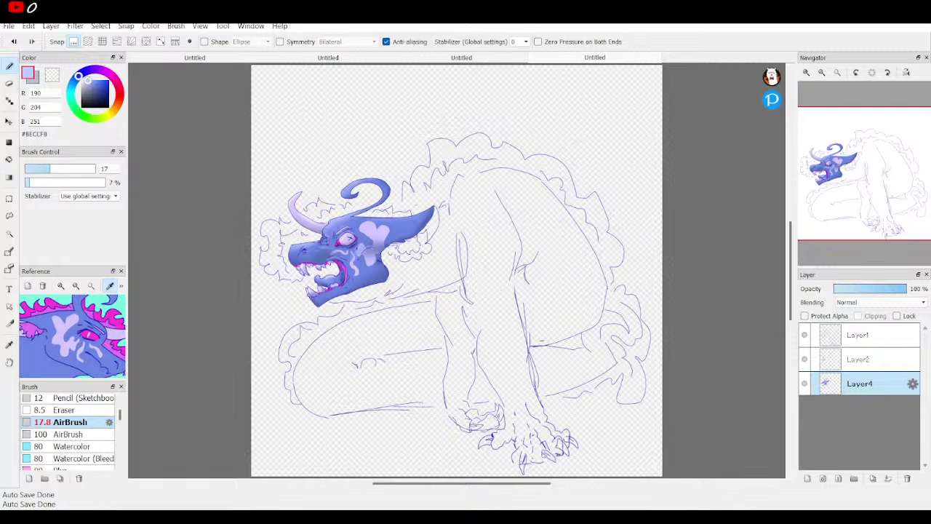
Step: Zoom in on the creature's head and toggle the visibility of Layer4 and Layer2 to examine which painted parts each holds
{"action": "left_click", "coordinate": [806, 73]}
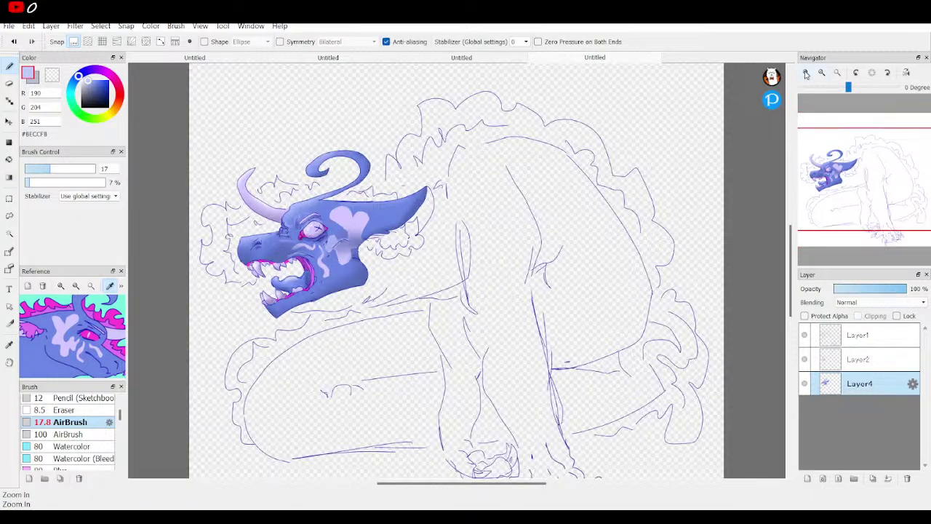
{"action": "left_click", "coordinate": [806, 73]}
{"action": "left_click_drag", "start_coordinate": [864, 179], "coordinate": [817, 175]}
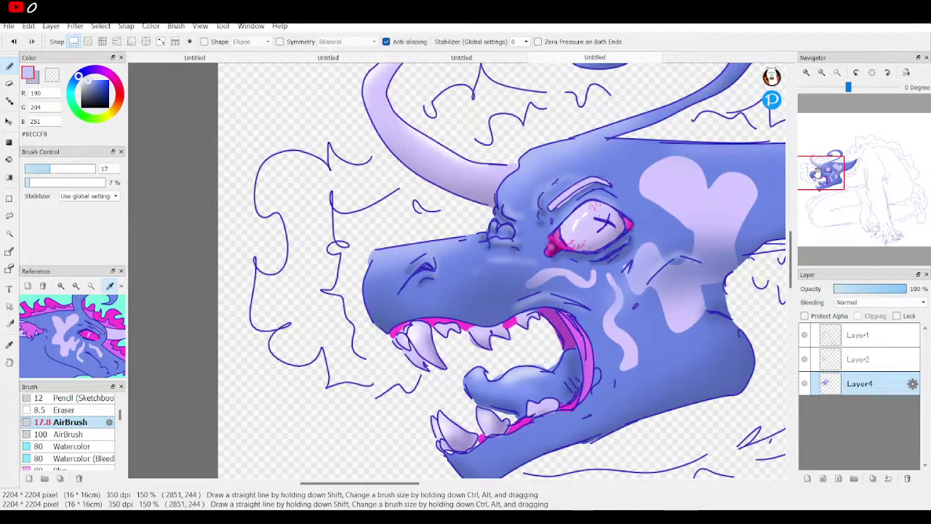
{"action": "left_click", "coordinate": [805, 384]}
{"action": "left_click", "coordinate": [805, 384]}
{"action": "left_click", "coordinate": [804, 359]}
{"action": "left_click", "coordinate": [804, 359]}
{"action": "left_click", "coordinate": [805, 359]}
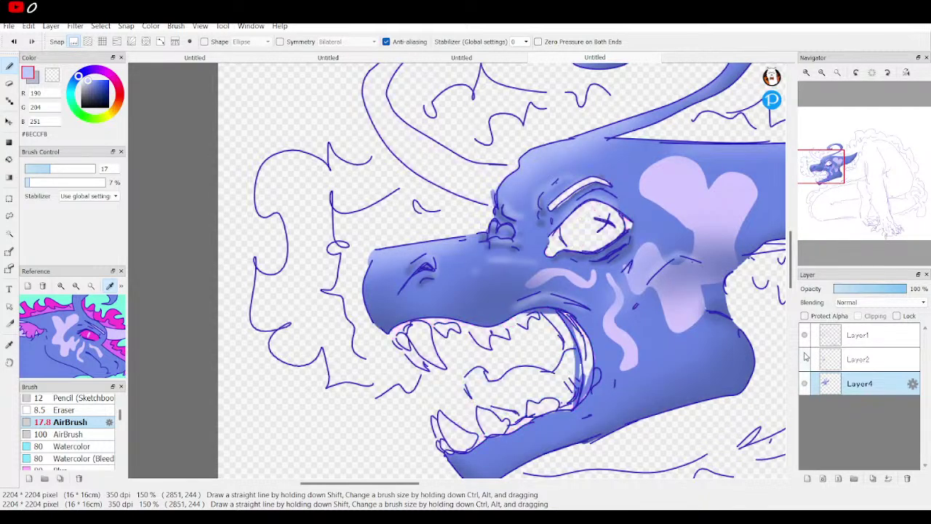
{"action": "left_click", "coordinate": [805, 359]}
{"action": "left_click", "coordinate": [805, 359]}
{"action": "left_click", "coordinate": [805, 358]}
{"action": "left_click", "coordinate": [805, 358]}
{"action": "left_click", "coordinate": [805, 358]}
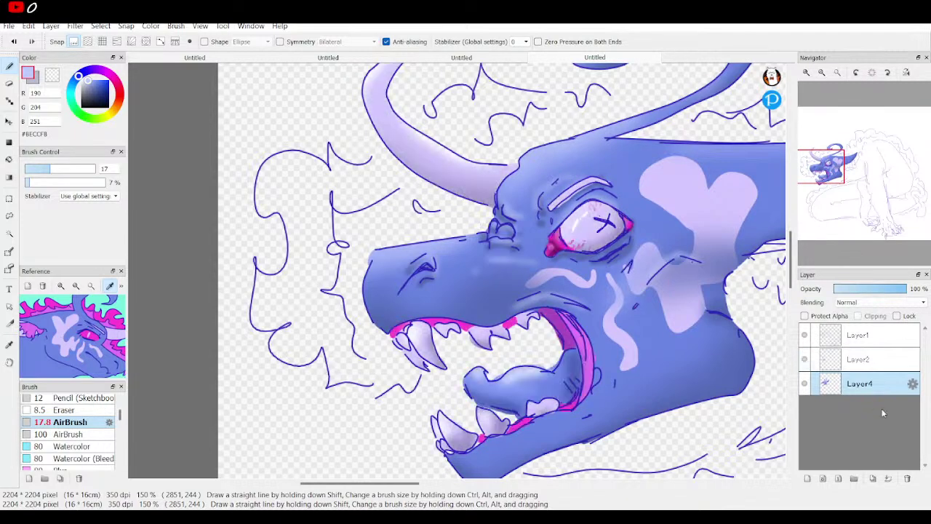
Step: Add a new layer beneath Layer4 and sample the light pink-purple #E175EF from the reference image
{"action": "left_click", "coordinate": [808, 478]}
{"action": "left_click_drag", "start_coordinate": [859, 384], "coordinate": [856, 421]}
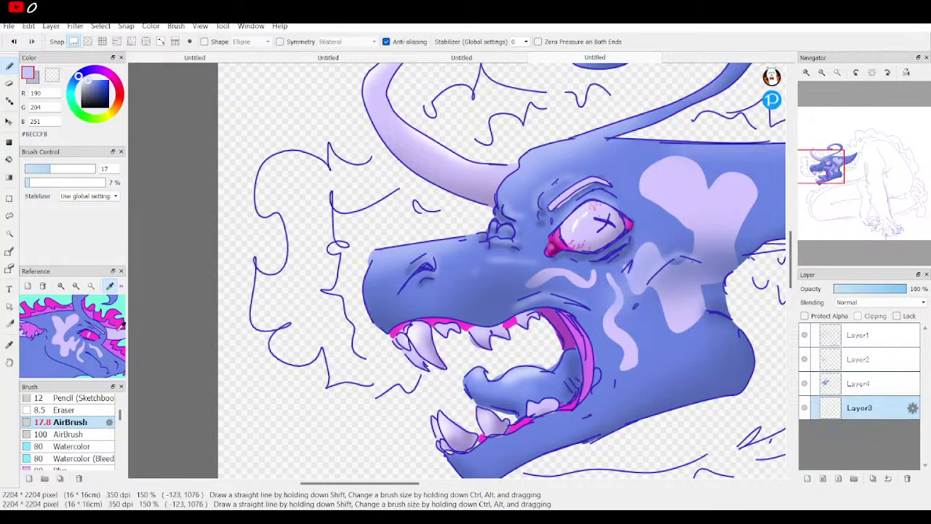
{"action": "left_click", "coordinate": [112, 340]}
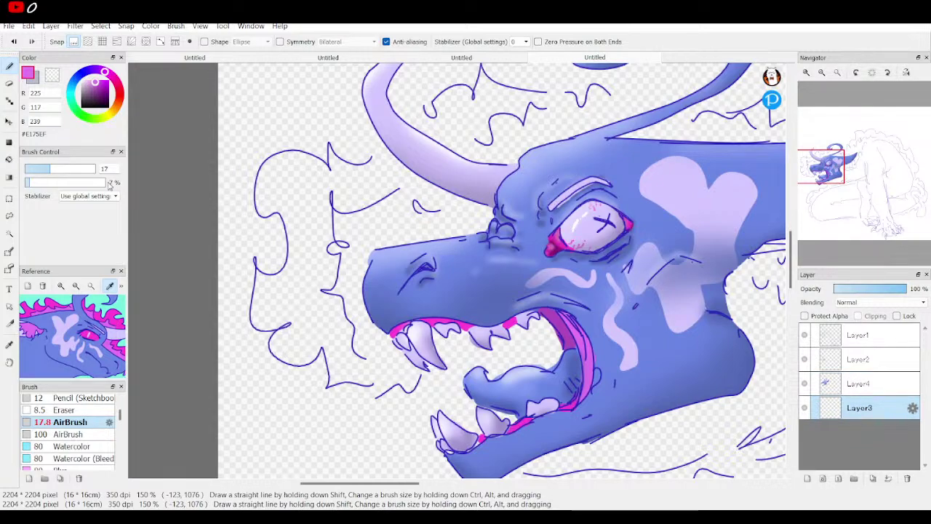
Step: Swap the airbrush for the Pen brush at size 6.6 for working on the frill around the head
{"action": "left_click_drag", "start_coordinate": [43, 172], "coordinate": [38, 170]}
{"action": "mouse_move", "coordinate": [828, 172]}
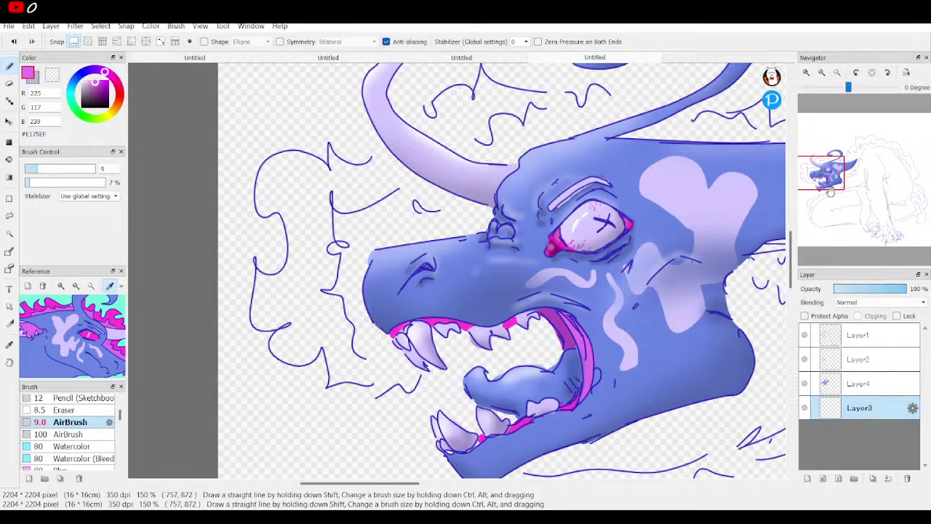
{"action": "left_click_drag", "start_coordinate": [829, 172], "coordinate": [842, 168]}
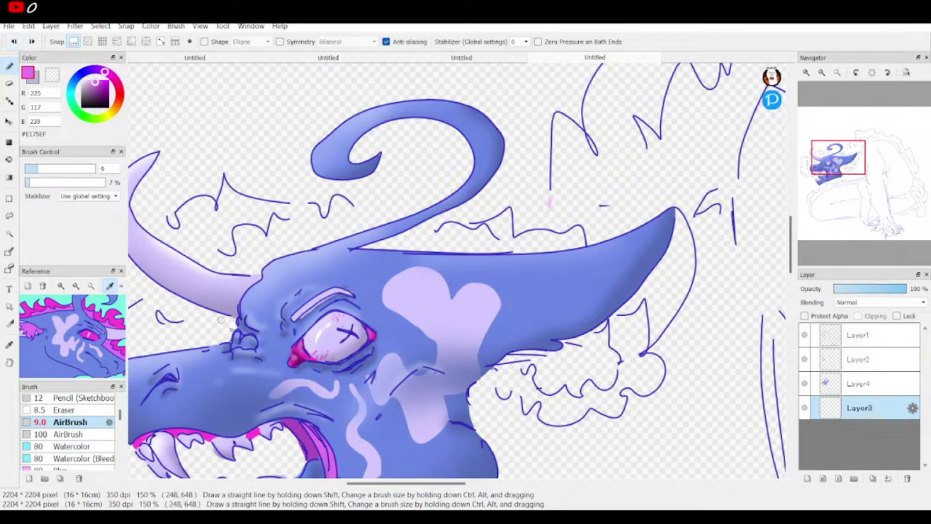
{"action": "scroll", "coordinate": [87, 415], "scroll_direction": "up", "scroll_amount": 3}
{"action": "left_click", "coordinate": [80, 401]}
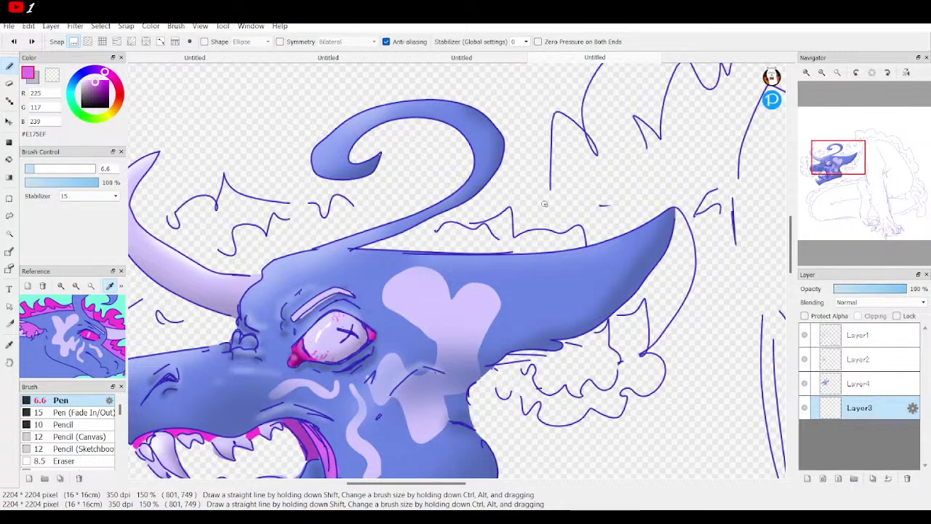
{"action": "left_click_drag", "start_coordinate": [847, 164], "coordinate": [822, 172]}
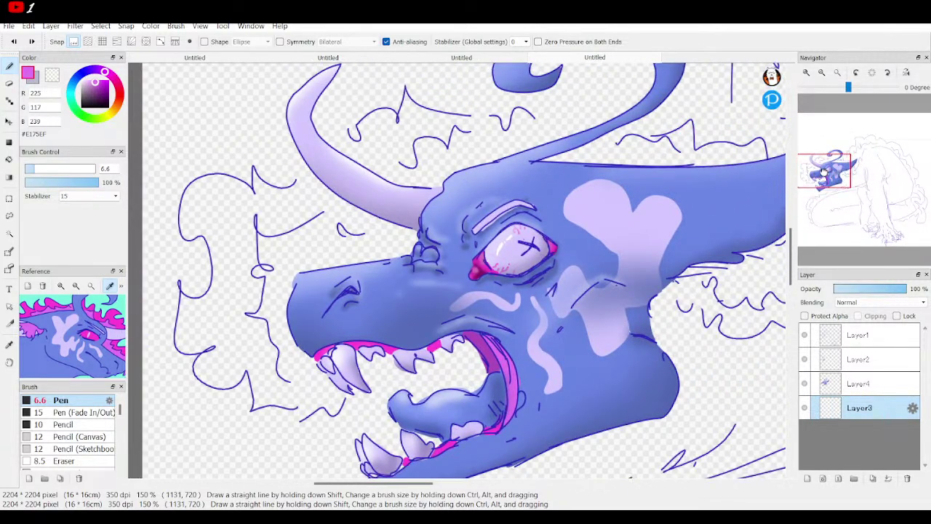
{"action": "mouse_move", "coordinate": [588, 129]}
{"action": "left_mouse_down"}
{"action": "mouse_move", "coordinate": [569, 111]}
{"action": "mouse_move", "coordinate": [551, 124]}
{"action": "mouse_move", "coordinate": [507, 114]}
{"action": "mouse_move", "coordinate": [510, 134]}
{"action": "mouse_move", "coordinate": [485, 105]}
{"action": "left_mouse_up"}
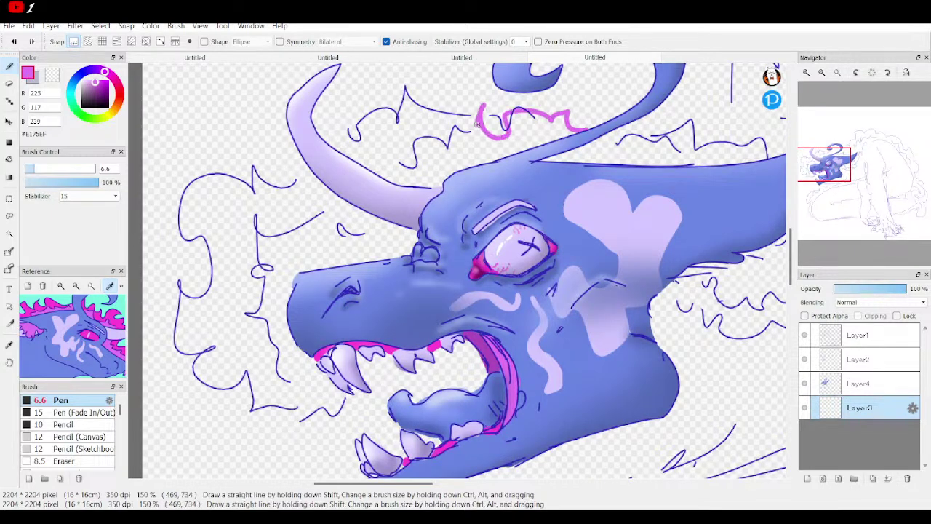
{"action": "left_click", "coordinate": [805, 335]}
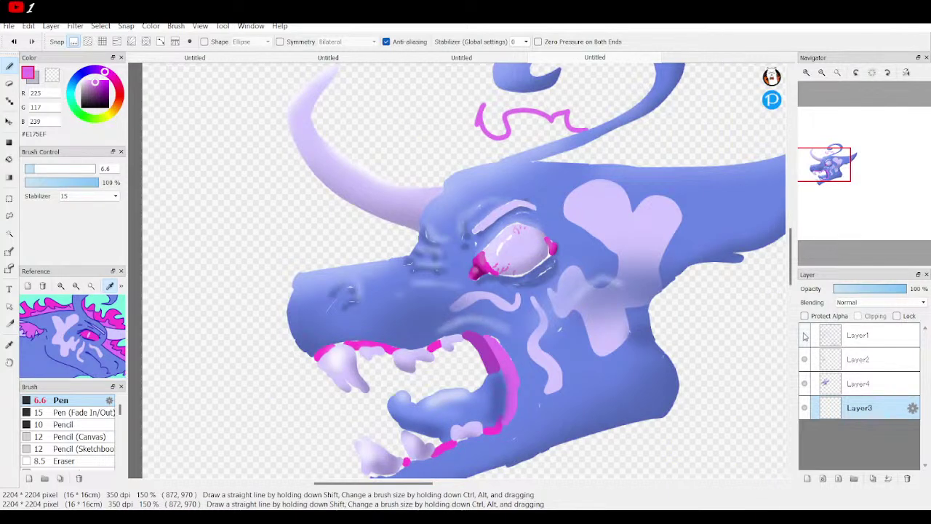
{"action": "left_click", "coordinate": [805, 335]}
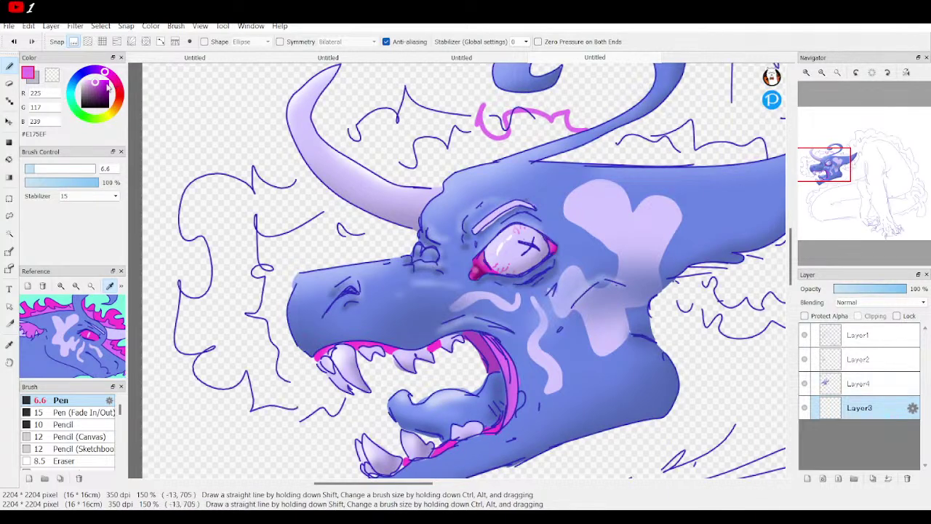
{"action": "left_click", "coordinate": [13, 43]}
{"action": "left_click", "coordinate": [13, 42]}
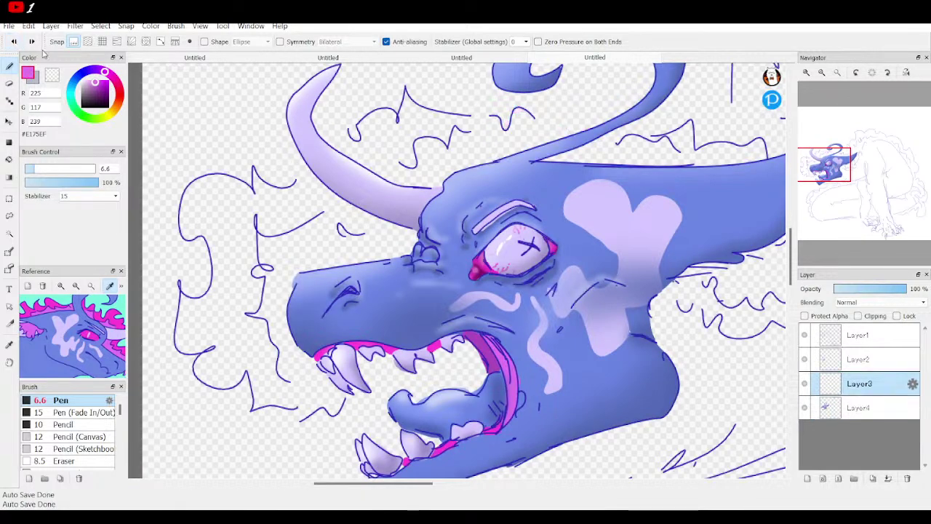
{"action": "left_click", "coordinate": [32, 42]}
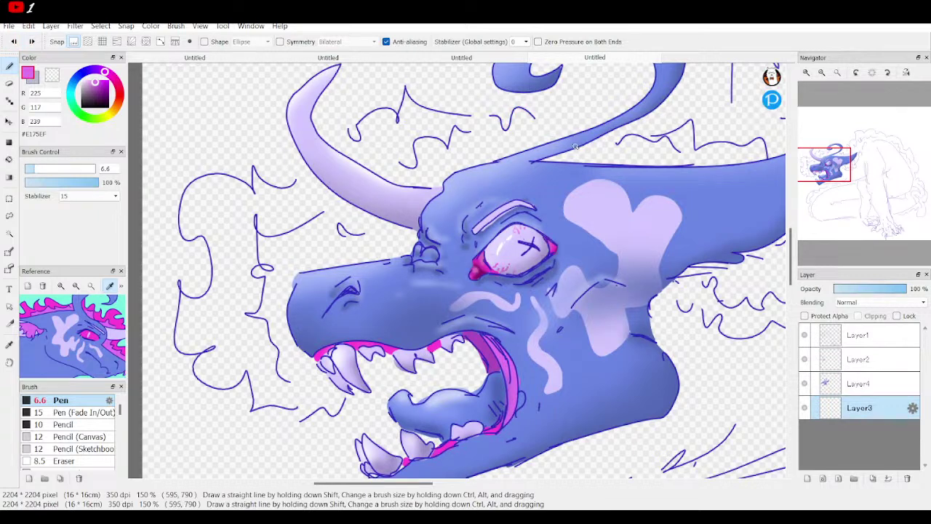
Step: Close the gaps in the frill outline near the curled horn, the front horn, the snout and the open mouth with pink-purple Pen strokes
{"action": "mouse_move", "coordinate": [567, 136]}
{"action": "left_mouse_down"}
{"action": "mouse_move", "coordinate": [542, 125]}
{"action": "mouse_move", "coordinate": [521, 109]}
{"action": "left_mouse_up"}
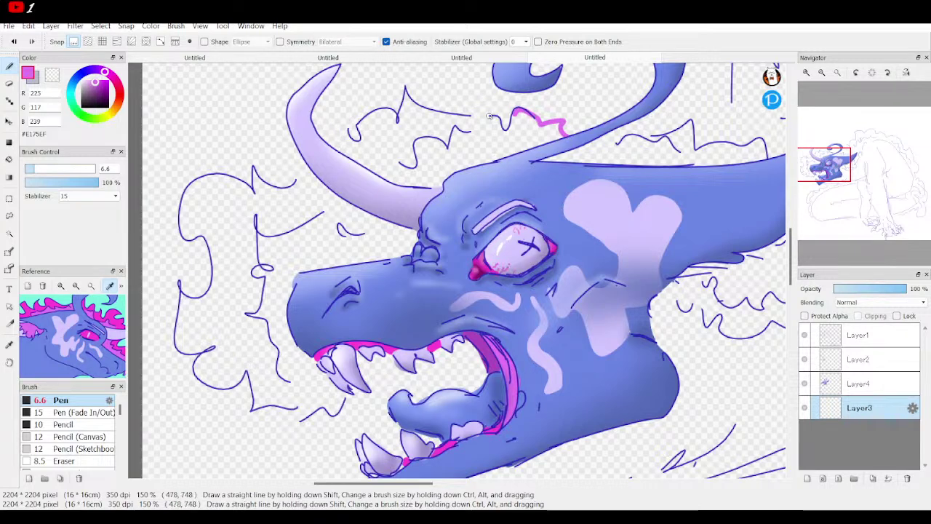
{"action": "left_click_drag", "start_coordinate": [489, 117], "coordinate": [468, 111]}
{"action": "left_click", "coordinate": [346, 133]}
{"action": "left_click_drag", "start_coordinate": [346, 133], "coordinate": [329, 150]}
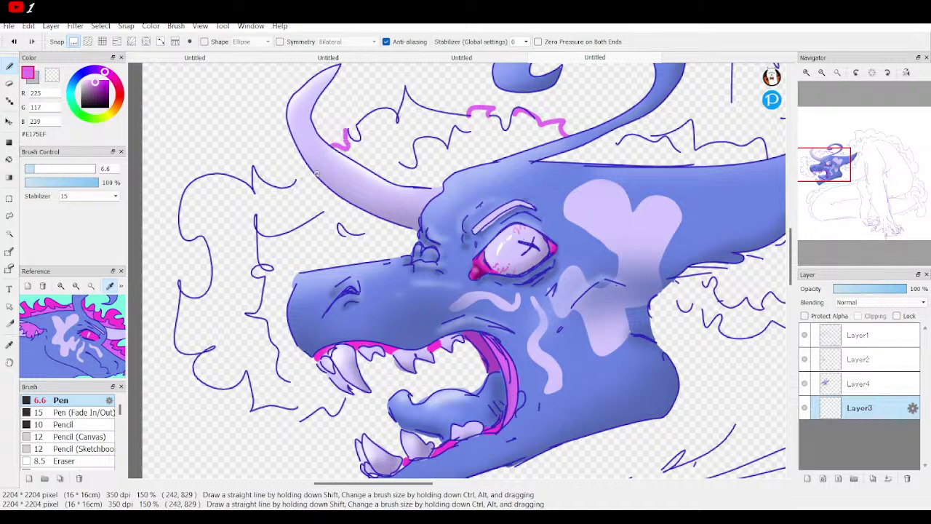
{"action": "left_click_drag", "start_coordinate": [311, 183], "coordinate": [300, 176]}
{"action": "left_click_drag", "start_coordinate": [296, 410], "coordinate": [302, 418]}
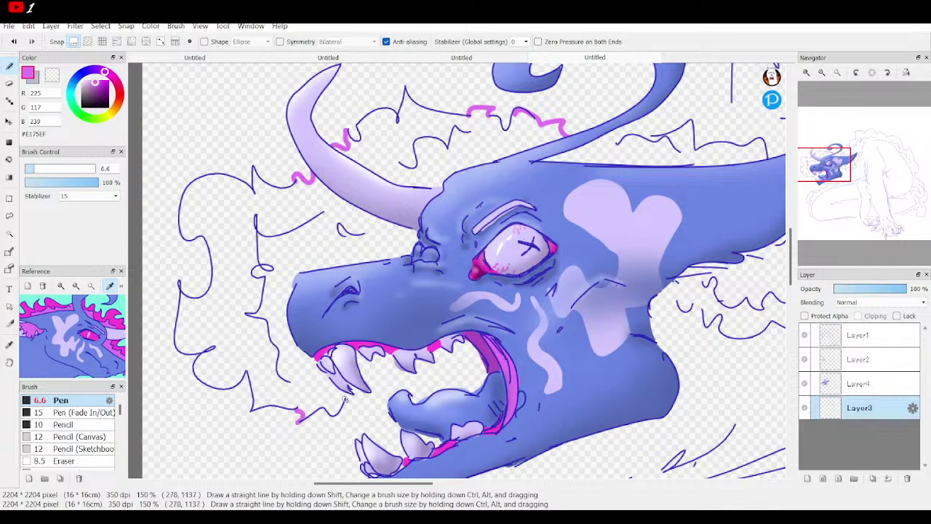
{"action": "mouse_move", "coordinate": [348, 391]}
{"action": "left_mouse_down"}
{"action": "mouse_move", "coordinate": [381, 395]}
{"action": "mouse_move", "coordinate": [383, 381]}
{"action": "mouse_move", "coordinate": [408, 380]}
{"action": "left_mouse_up"}
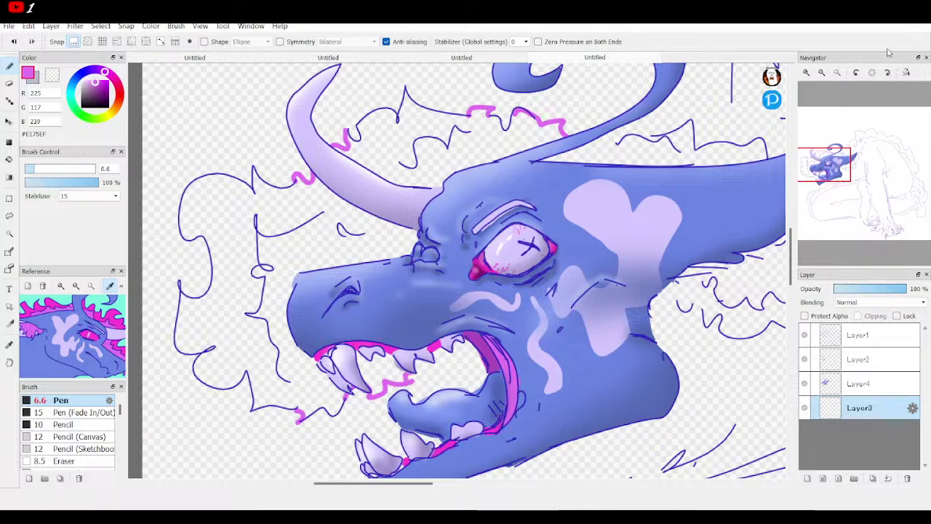
Step: Fill the frill areas around the snout and behind the front horn with the pink-purple colour
{"action": "left_click", "coordinate": [821, 77]}
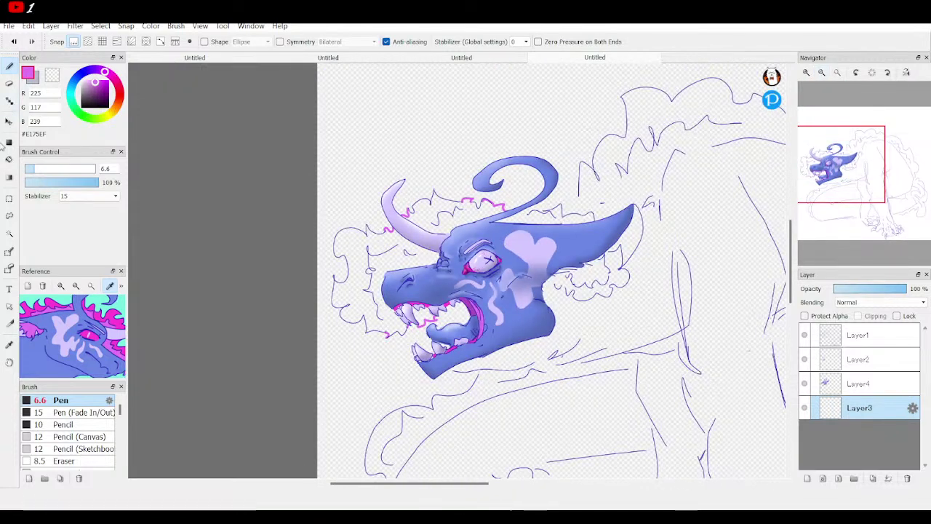
{"action": "left_click", "coordinate": [8, 161]}
{"action": "left_click", "coordinate": [397, 262]}
{"action": "left_click", "coordinate": [433, 212]}
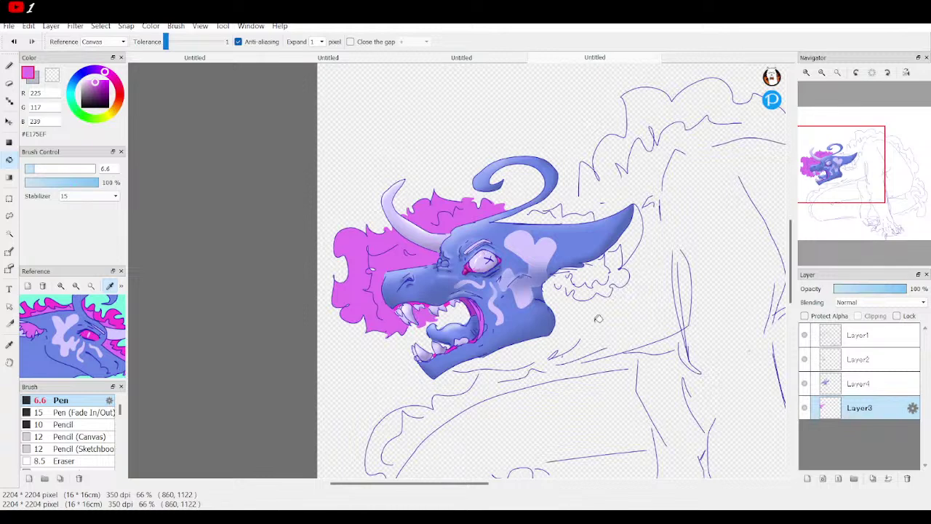
Step: Hide Layer1, Layer2 and Layer4, and paint over the frill's unfilled gaps with the Pen at size 19, bridging its two main parts
{"action": "left_click", "coordinate": [804, 336]}
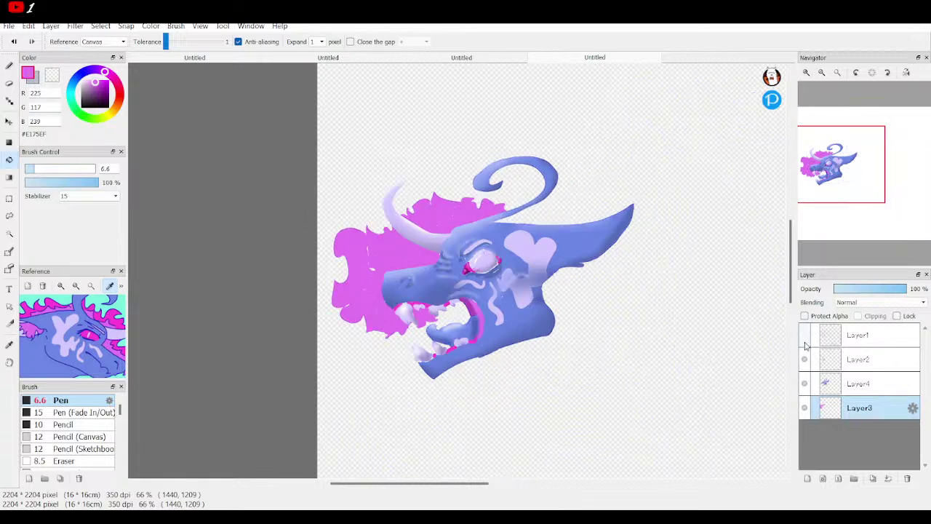
{"action": "left_click", "coordinate": [804, 359]}
{"action": "left_click", "coordinate": [805, 382]}
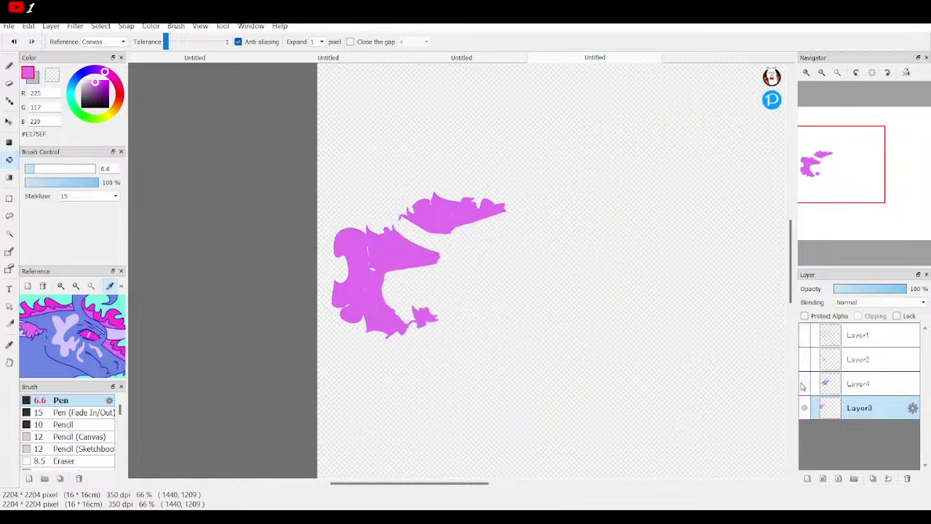
{"action": "left_click", "coordinate": [9, 66]}
{"action": "left_click", "coordinate": [51, 169]}
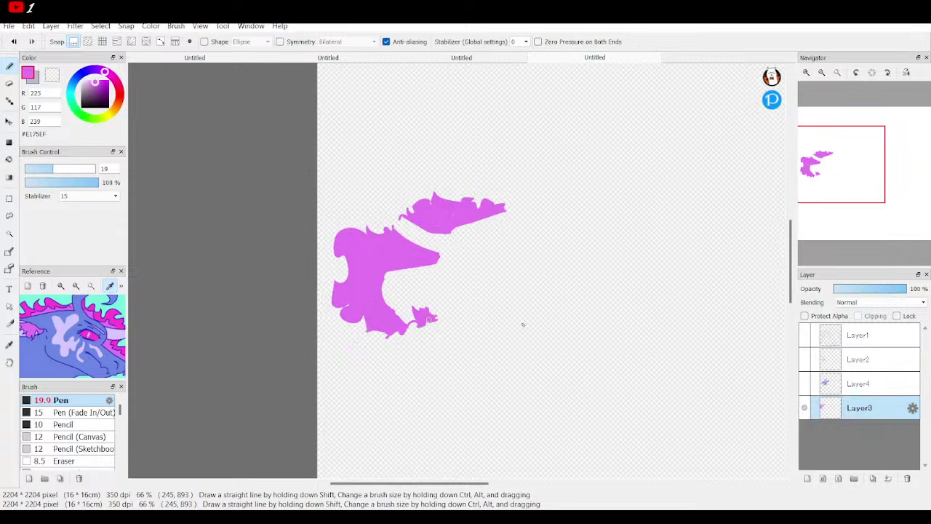
{"action": "left_click_drag", "start_coordinate": [401, 246], "coordinate": [435, 217]}
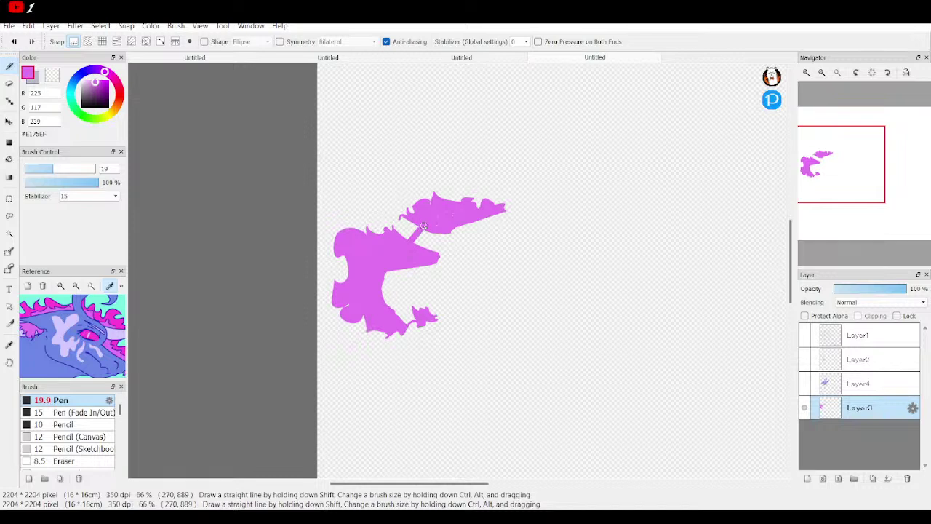
Step: Select the empty area around the pink frill with the magic wand, and show Layer4, Layer2 and Layer1 again
{"action": "left_click", "coordinate": [8, 235]}
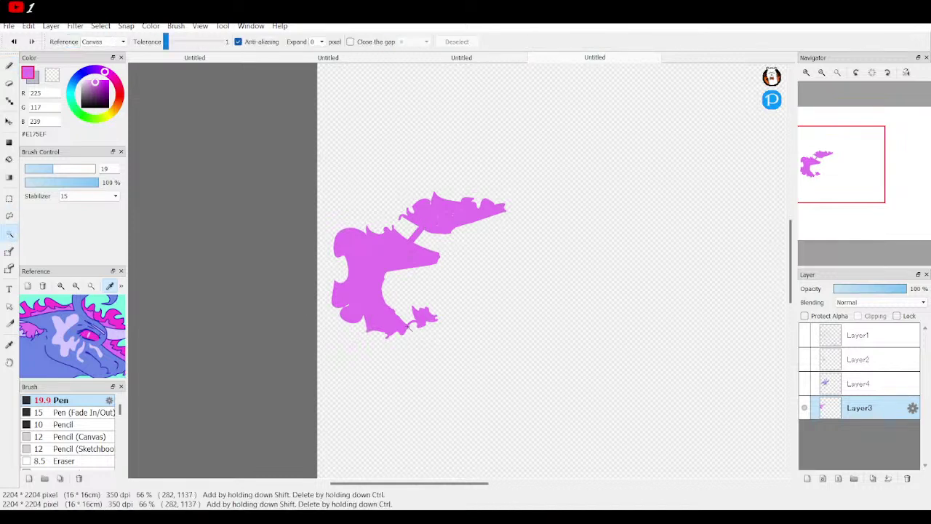
{"action": "left_click", "coordinate": [553, 349]}
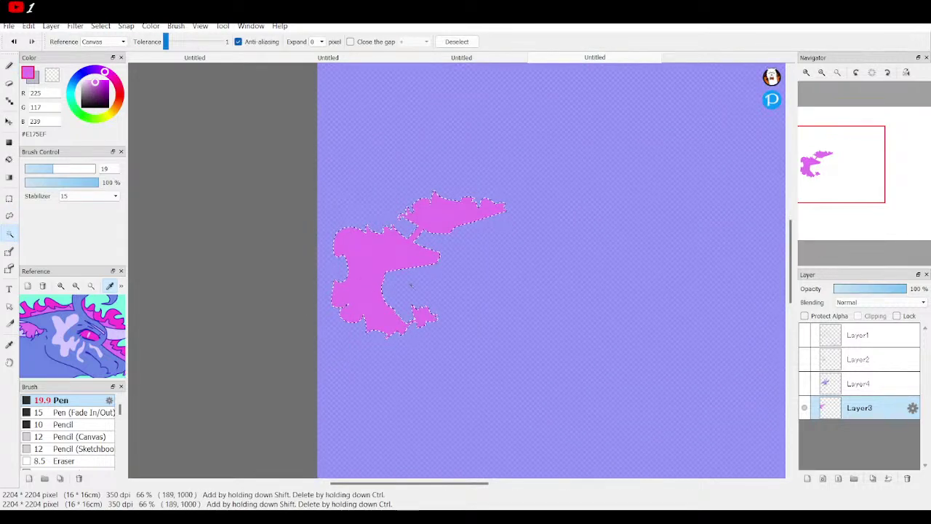
{"action": "left_click", "coordinate": [805, 383]}
{"action": "left_click", "coordinate": [805, 359]}
{"action": "left_click", "coordinate": [806, 335]}
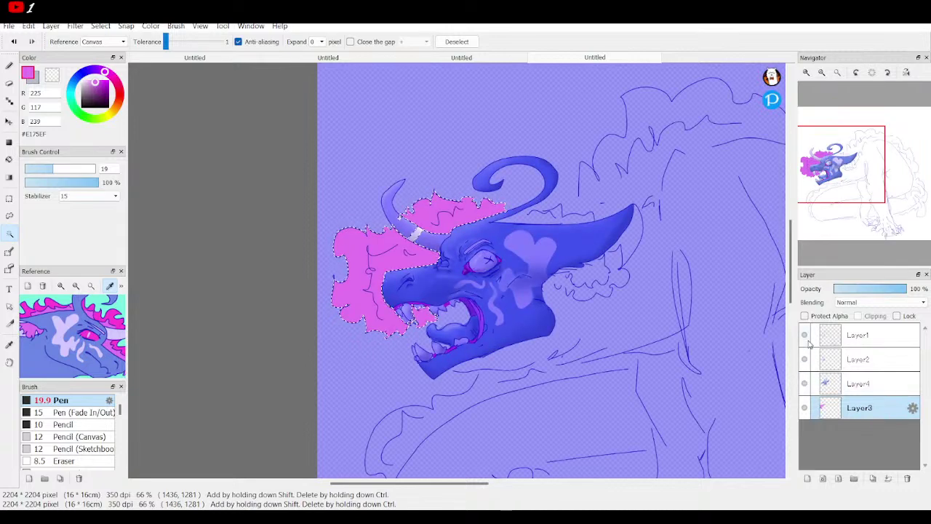
Step: Clear the selection and return to the Pen brush with the frill's pink-purple #E175EF sampled from the canvas
{"action": "left_click", "coordinate": [116, 310]}
{"action": "key", "text": "b"}
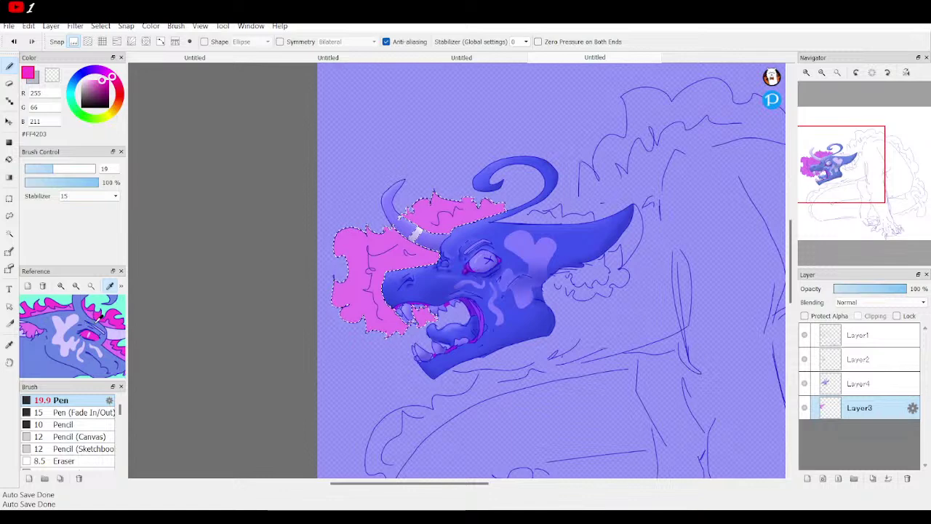
{"action": "left_click", "coordinate": [9, 199]}
{"action": "left_click", "coordinate": [425, 142]}
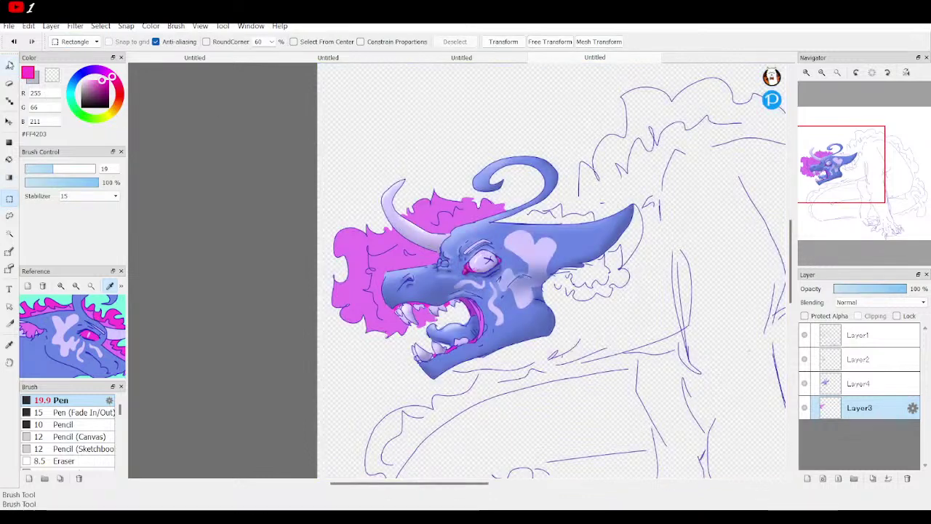
{"action": "left_click", "coordinate": [9, 65]}
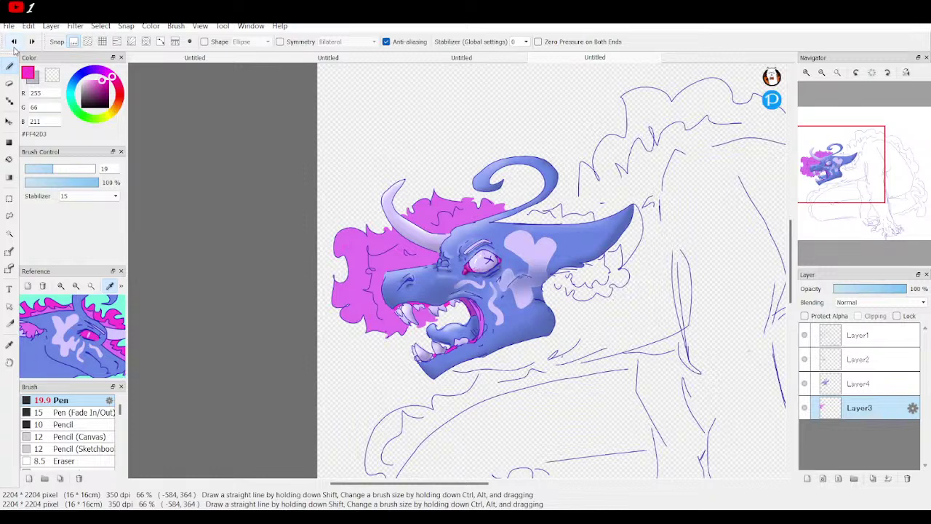
{"action": "left_click", "coordinate": [354, 243], "text": "alt"}
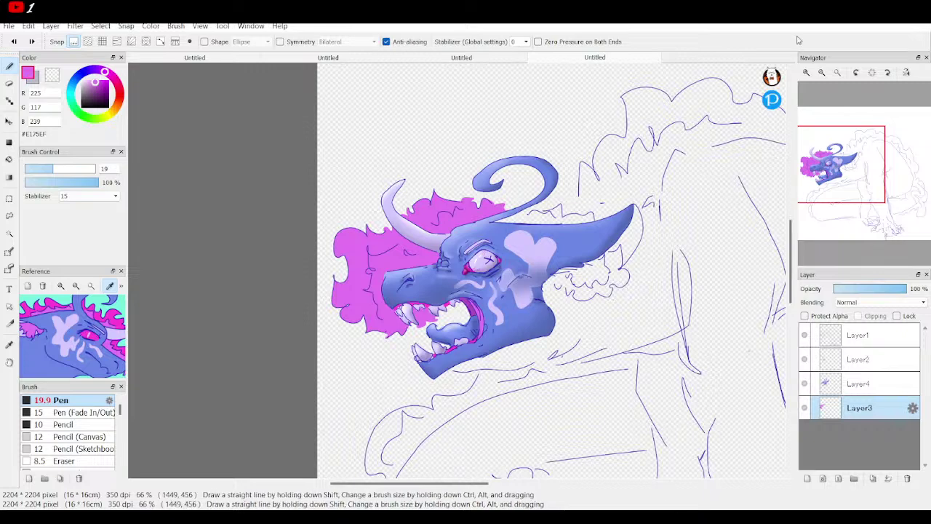
Step: Set the Pen size to 7.9, try a frill outline stroke above the creature's ear, and undo that stroke
{"action": "left_click", "coordinate": [806, 72]}
{"action": "left_click", "coordinate": [805, 72]}
{"action": "left_click_drag", "start_coordinate": [827, 170], "coordinate": [851, 166]}
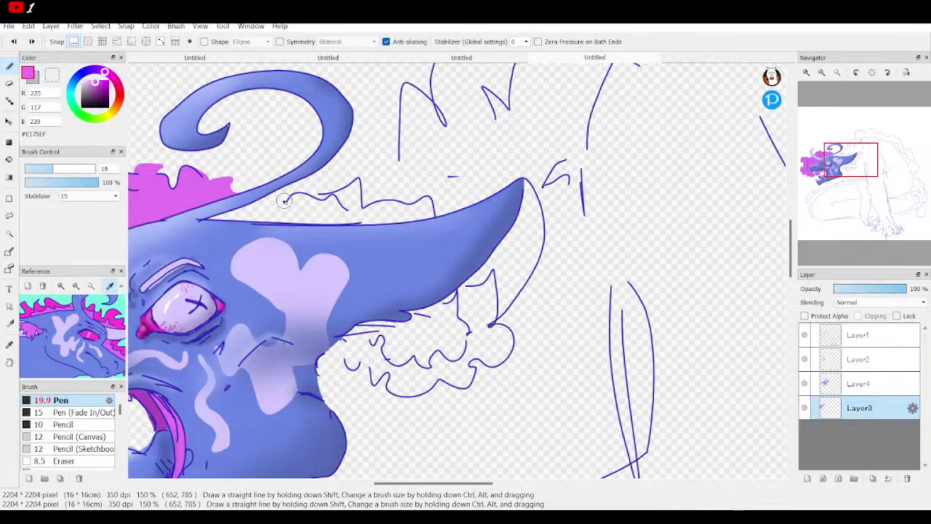
{"action": "left_click_drag", "start_coordinate": [52, 177], "coordinate": [35, 171]}
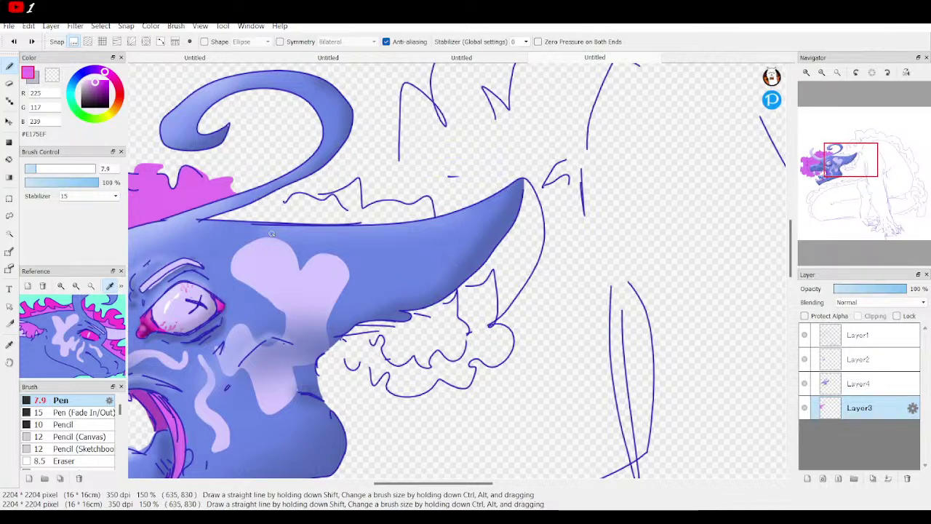
{"action": "left_click_drag", "start_coordinate": [264, 199], "coordinate": [329, 201]}
{"action": "left_click", "coordinate": [13, 42]}
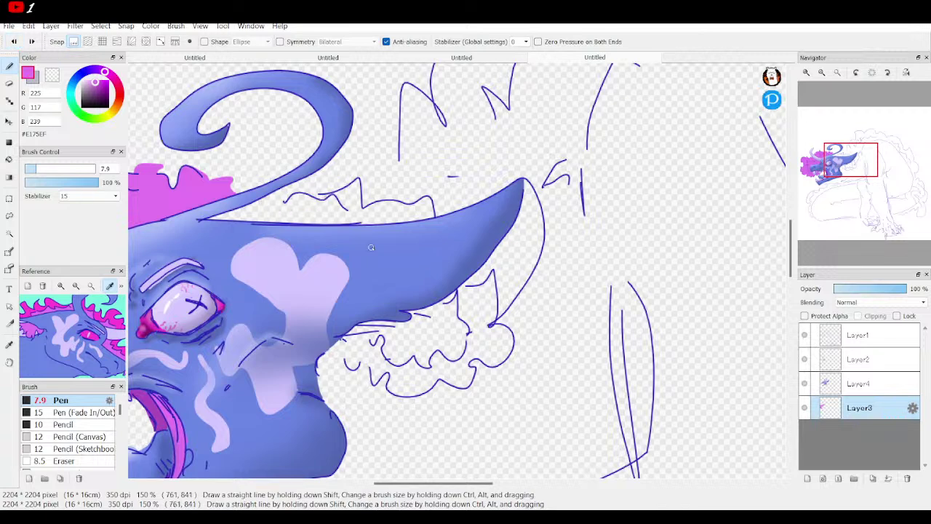
Step: Bridge the gaps in the frill's sketched outline above the creature's ear with short pink-purple Pen strokes
{"action": "left_click_drag", "start_coordinate": [282, 203], "coordinate": [249, 203]}
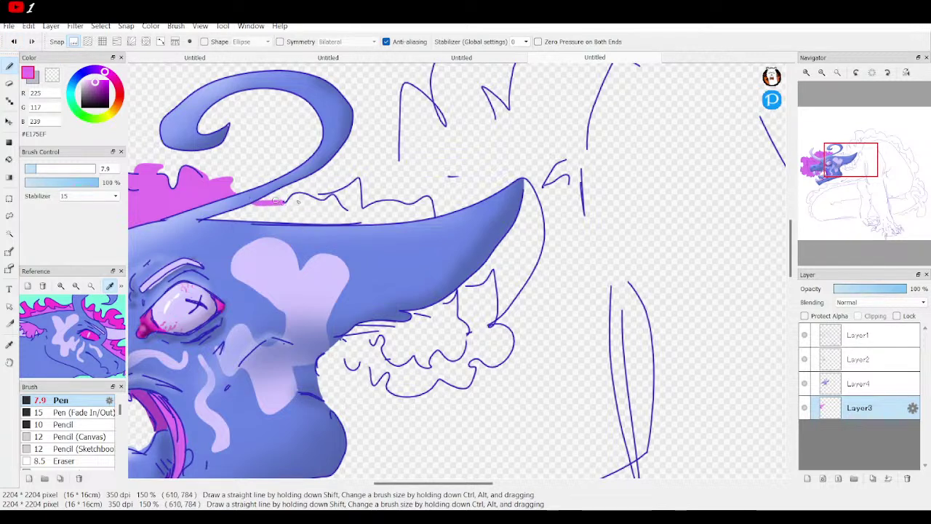
{"action": "left_click_drag", "start_coordinate": [318, 195], "coordinate": [313, 198]}
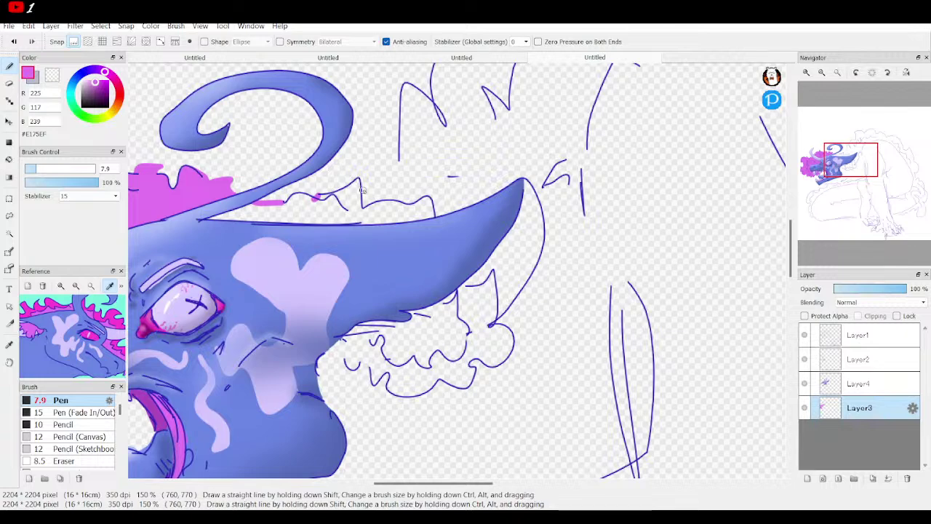
{"action": "left_click_drag", "start_coordinate": [362, 191], "coordinate": [399, 164]}
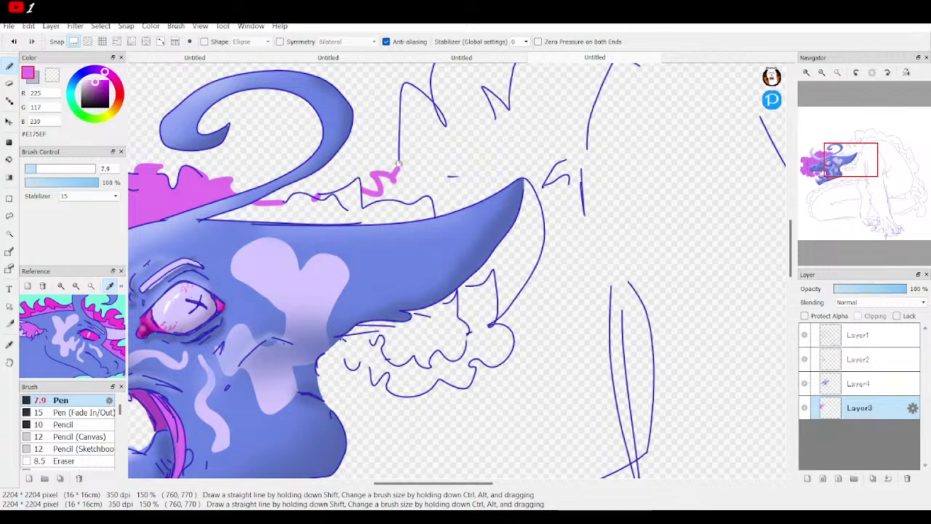
Step: Join the ear's tip and the neck outline with short pink-purple strokes, undoing the stroke drawn at the ear's tip
{"action": "scroll", "coordinate": [399, 163], "scroll_direction": "down", "scroll_amount": 3}
{"action": "mouse_move", "coordinate": [851, 171]}
{"action": "left_mouse_down"}
{"action": "mouse_move", "coordinate": [863, 203]}
{"action": "mouse_move", "coordinate": [871, 167]}
{"action": "mouse_move", "coordinate": [850, 182]}
{"action": "mouse_move", "coordinate": [851, 205]}
{"action": "mouse_move", "coordinate": [865, 154]}
{"action": "left_mouse_up"}
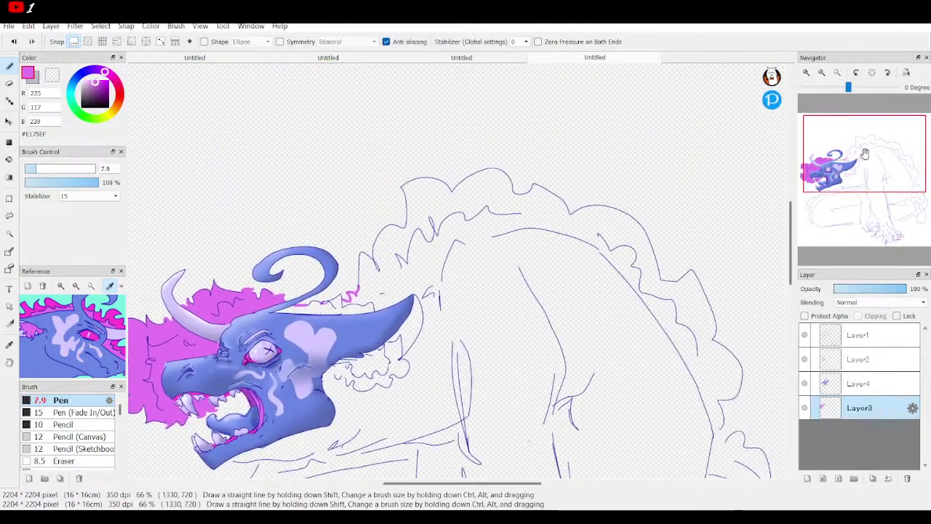
{"action": "left_click", "coordinate": [806, 72]}
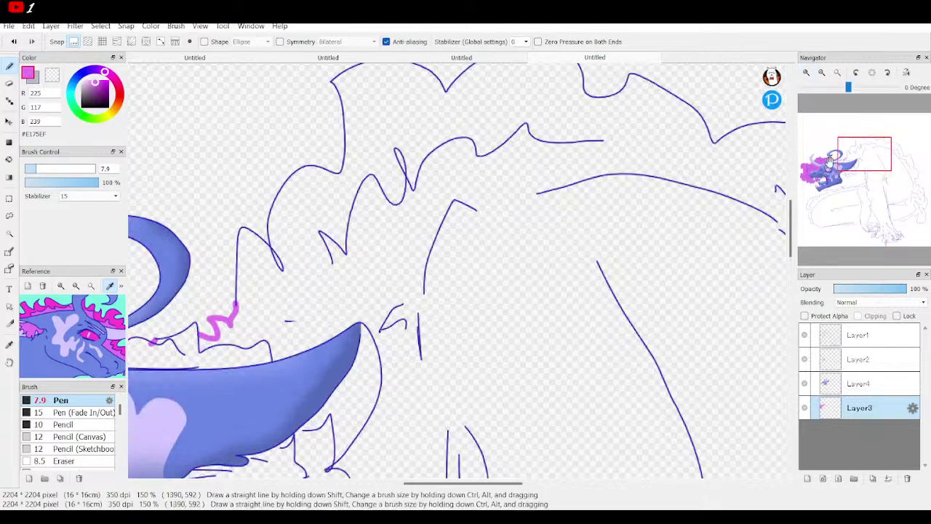
{"action": "mouse_move", "coordinate": [865, 147]}
{"action": "left_mouse_down"}
{"action": "mouse_move", "coordinate": [853, 168]}
{"action": "mouse_move", "coordinate": [855, 156]}
{"action": "left_mouse_up"}
{"action": "mouse_move", "coordinate": [539, 172]}
{"action": "left_mouse_down"}
{"action": "mouse_move", "coordinate": [533, 194]}
{"action": "mouse_move", "coordinate": [524, 212]}
{"action": "mouse_move", "coordinate": [482, 210]}
{"action": "left_mouse_up"}
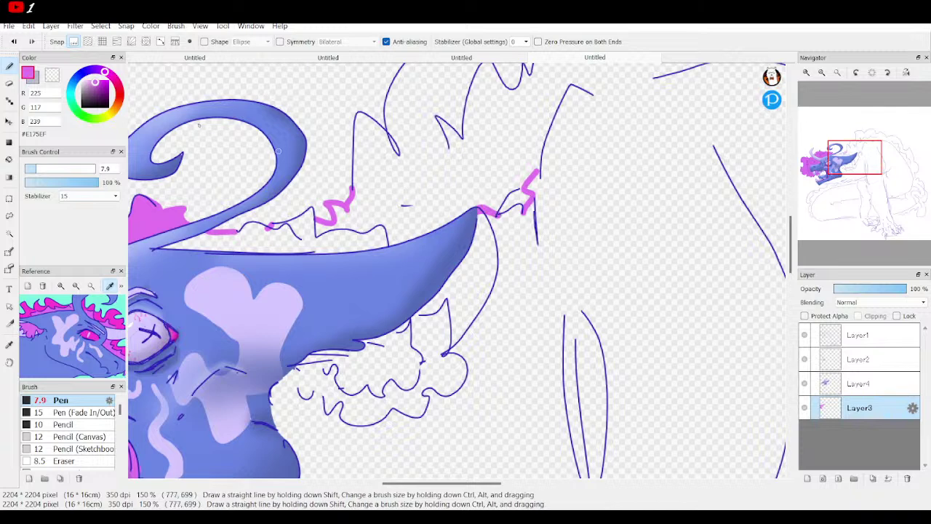
{"action": "left_click", "coordinate": [13, 42]}
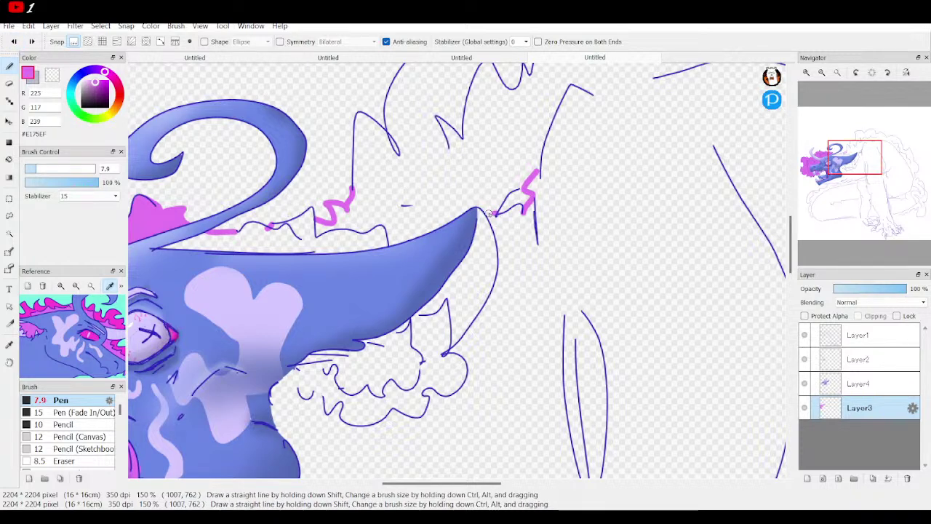
Step: Close the gaps in the upper back's outline, and bridge the back frill's lower end to the tail frill
{"action": "left_click_drag", "start_coordinate": [855, 163], "coordinate": [881, 147]}
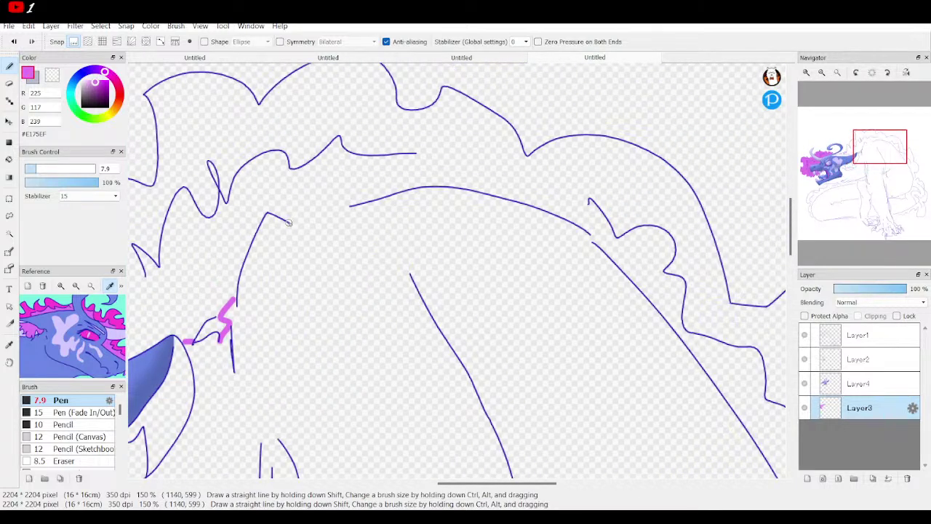
{"action": "left_click_drag", "start_coordinate": [290, 223], "coordinate": [353, 203]}
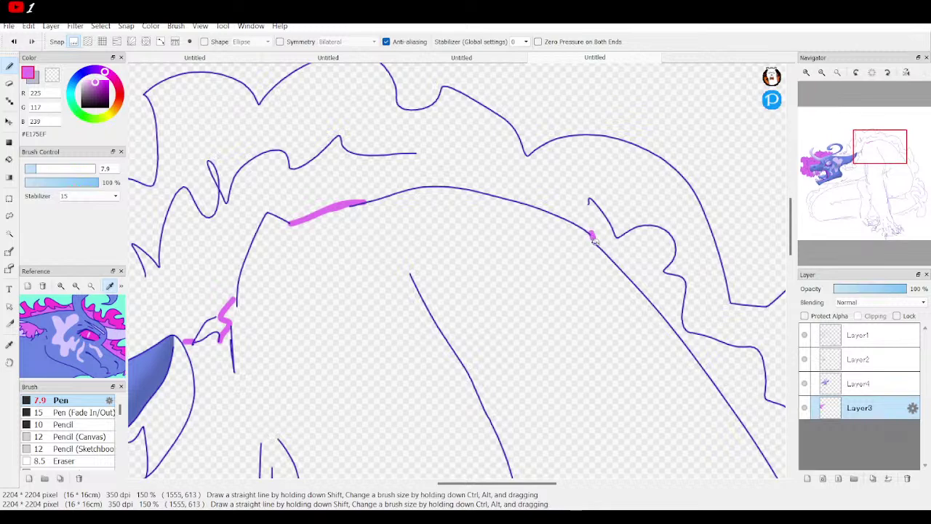
{"action": "mouse_move", "coordinate": [867, 177]}
{"action": "left_mouse_down"}
{"action": "mouse_move", "coordinate": [898, 172]}
{"action": "mouse_move", "coordinate": [909, 186]}
{"action": "mouse_move", "coordinate": [887, 148]}
{"action": "mouse_move", "coordinate": [811, 147]}
{"action": "mouse_move", "coordinate": [897, 158]}
{"action": "mouse_move", "coordinate": [920, 190]}
{"action": "left_mouse_up"}
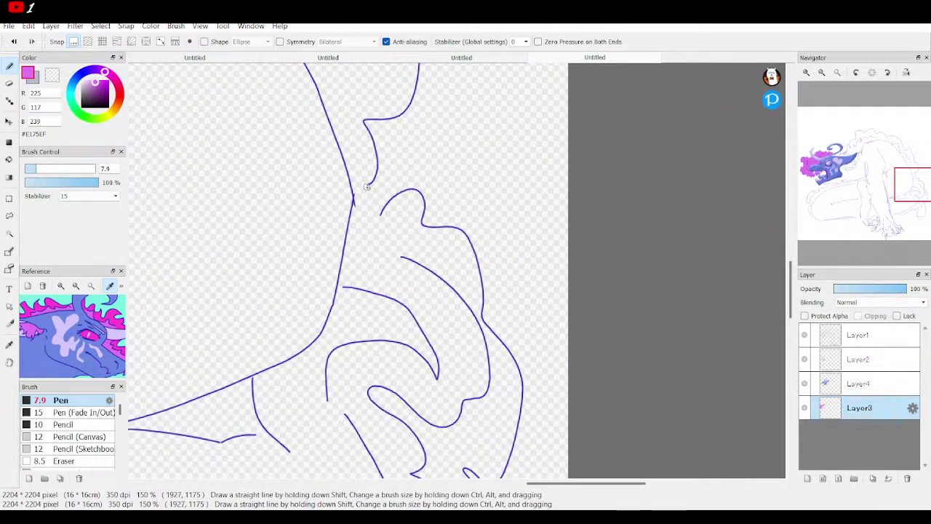
{"action": "mouse_move", "coordinate": [366, 188]}
{"action": "left_mouse_down"}
{"action": "mouse_move", "coordinate": [376, 197]}
{"action": "mouse_move", "coordinate": [369, 208]}
{"action": "left_mouse_up"}
Step: Close the sketch gaps around the base of the tail with short pink-purple Pen strokes
{"action": "left_click_drag", "start_coordinate": [918, 201], "coordinate": [905, 206]}
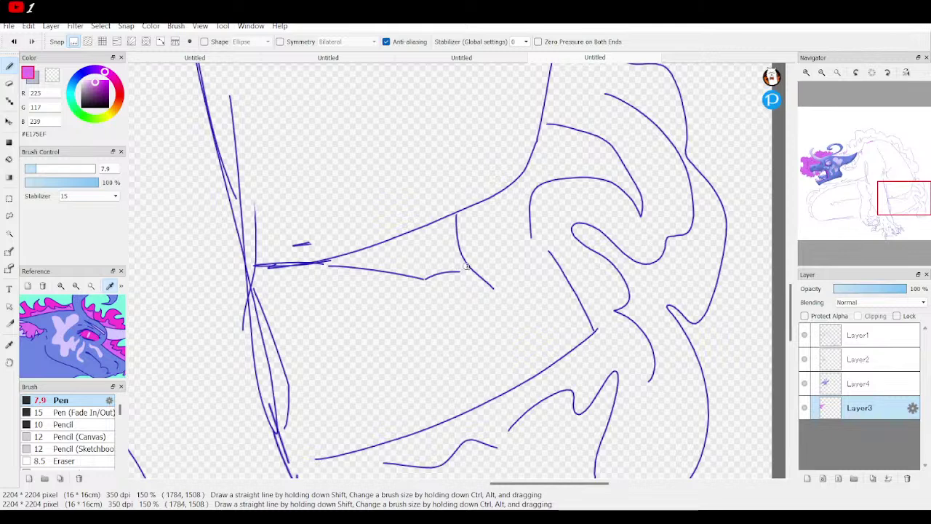
{"action": "left_click_drag", "start_coordinate": [468, 266], "coordinate": [450, 270]}
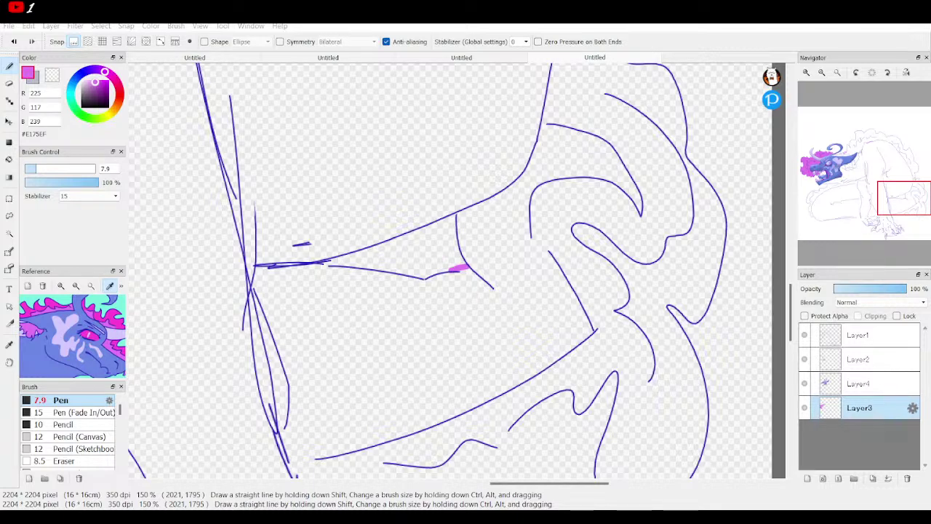
{"action": "left_click", "coordinate": [927, 213]}
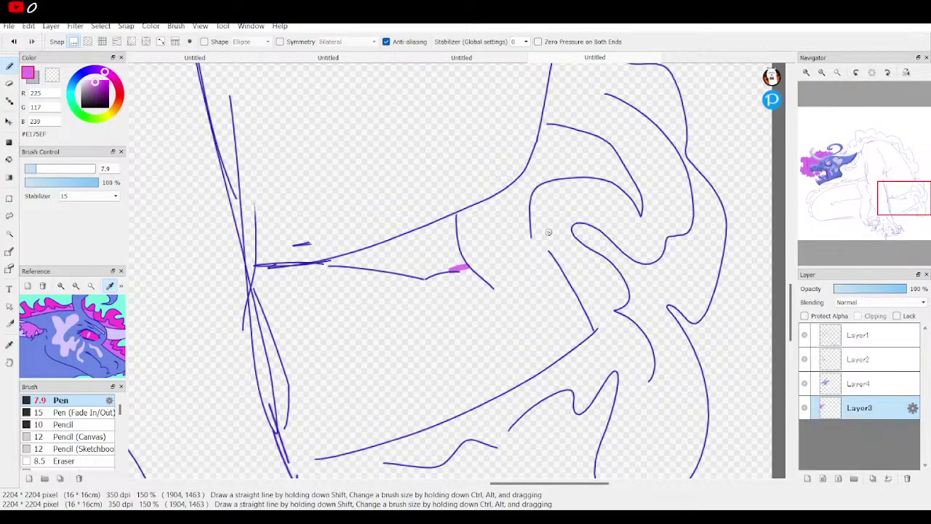
{"action": "left_click_drag", "start_coordinate": [535, 234], "coordinate": [552, 253]}
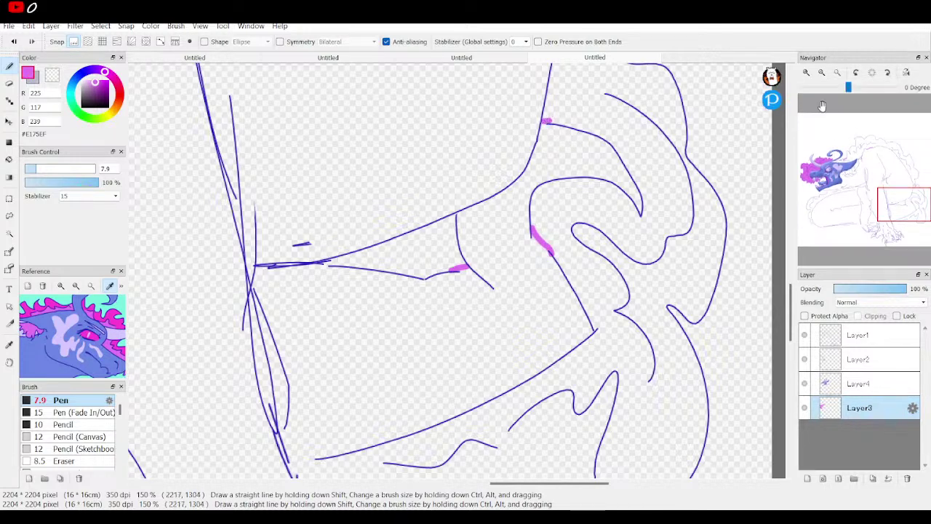
Step: Bridge the open elbow lines of the creature's nearer arm with pink-purple Pen strokes
{"action": "left_click", "coordinate": [822, 74]}
{"action": "left_click", "coordinate": [822, 73]}
{"action": "mouse_move", "coordinate": [884, 200]}
{"action": "left_mouse_down"}
{"action": "mouse_move", "coordinate": [874, 171]}
{"action": "mouse_move", "coordinate": [875, 185]}
{"action": "mouse_move", "coordinate": [887, 178]}
{"action": "left_mouse_up"}
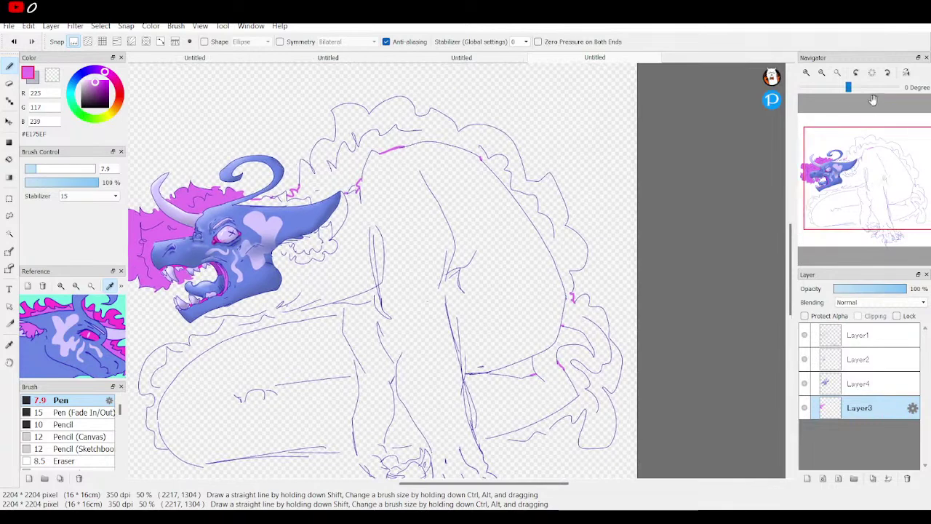
{"action": "left_click", "coordinate": [806, 73]}
{"action": "left_click", "coordinate": [807, 73]}
{"action": "left_click", "coordinate": [806, 74]}
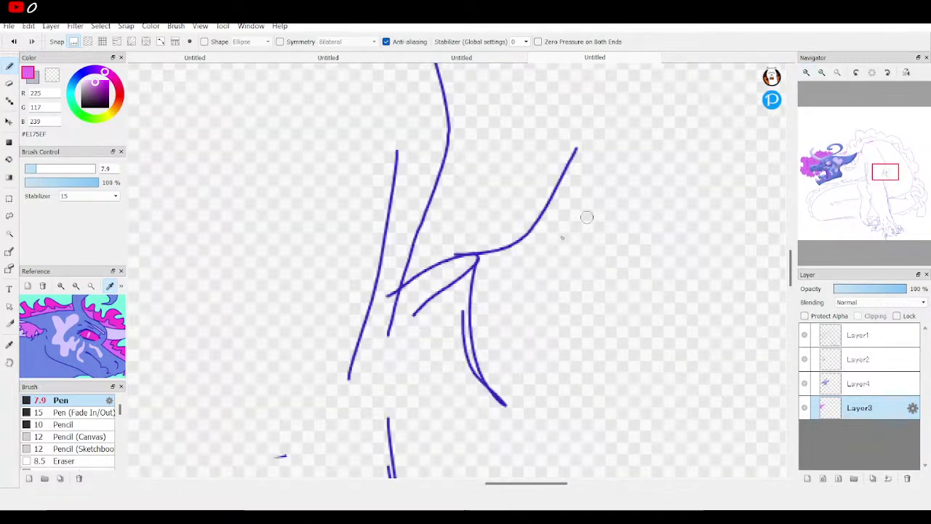
{"action": "mouse_move", "coordinate": [396, 320]}
{"action": "left_mouse_down"}
{"action": "mouse_move", "coordinate": [473, 261]}
{"action": "mouse_move", "coordinate": [421, 280]}
{"action": "mouse_move", "coordinate": [398, 313]}
{"action": "mouse_move", "coordinate": [459, 266]}
{"action": "left_mouse_up"}
Step: Close the outline gaps at the top of the far foreleg and along the chest line below the jaw
{"action": "left_click", "coordinate": [824, 74]}
{"action": "left_click", "coordinate": [826, 78]}
{"action": "left_click_drag", "start_coordinate": [884, 182], "coordinate": [842, 187]}
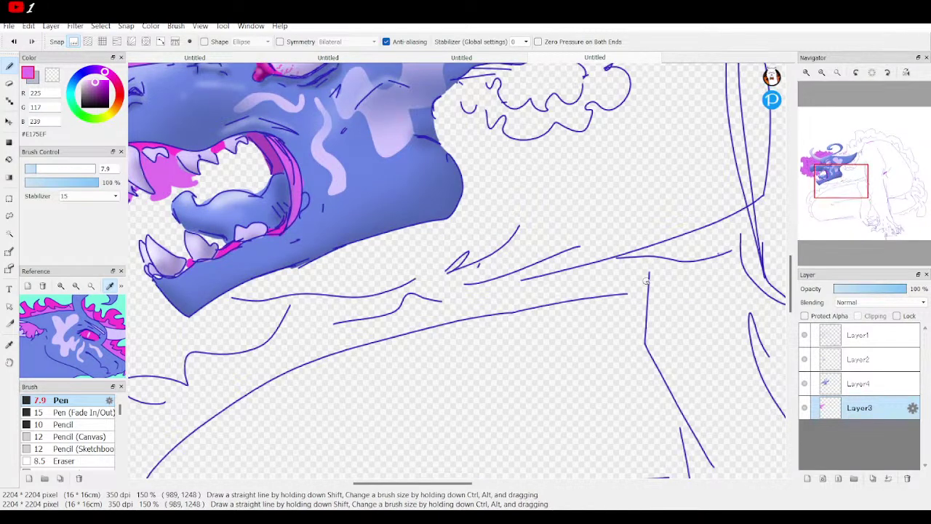
{"action": "left_click_drag", "start_coordinate": [646, 274], "coordinate": [647, 262]}
{"action": "left_click_drag", "start_coordinate": [624, 290], "coordinate": [643, 291]}
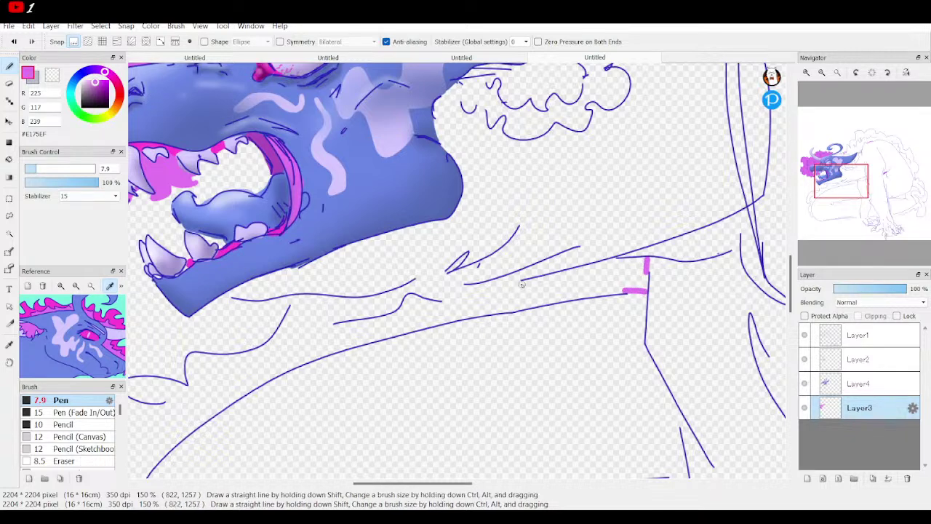
{"action": "left_click_drag", "start_coordinate": [517, 283], "coordinate": [497, 284]}
{"action": "mouse_move", "coordinate": [461, 286]}
{"action": "left_mouse_down"}
{"action": "mouse_move", "coordinate": [431, 282]}
{"action": "mouse_move", "coordinate": [582, 115]}
{"action": "mouse_move", "coordinate": [582, 236]}
{"action": "left_mouse_up"}
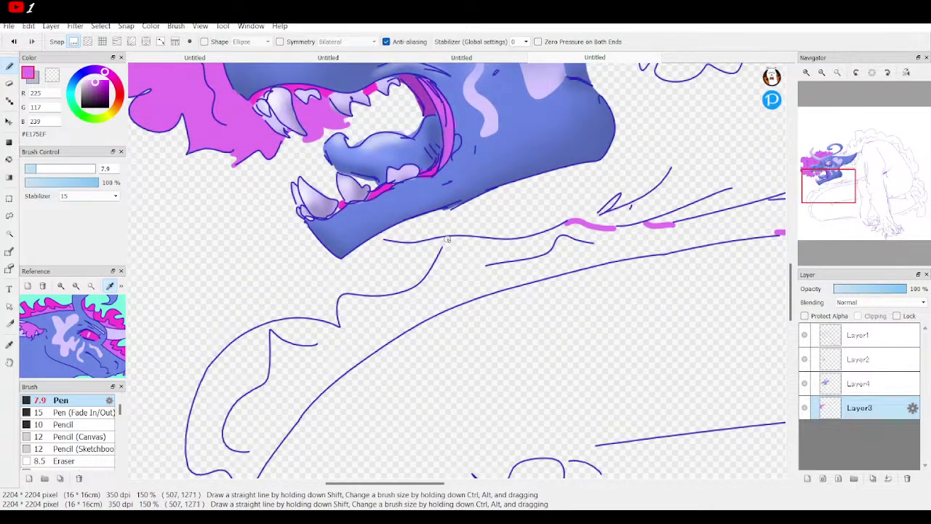
Step: Patch the small gap at the knee's outer edge and the two gaps in the frill beneath the tail
{"action": "mouse_move", "coordinate": [827, 197]}
{"action": "left_mouse_down"}
{"action": "mouse_move", "coordinate": [837, 175]}
{"action": "mouse_move", "coordinate": [823, 207]}
{"action": "mouse_move", "coordinate": [811, 216]}
{"action": "mouse_move", "coordinate": [800, 209]}
{"action": "left_mouse_up"}
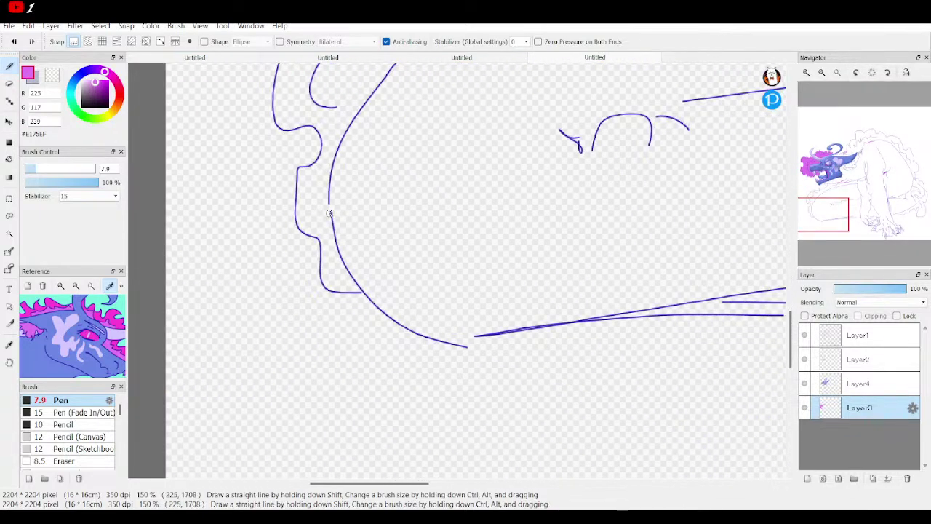
{"action": "mouse_move", "coordinate": [845, 229]}
{"action": "left_mouse_down"}
{"action": "mouse_move", "coordinate": [901, 222]}
{"action": "mouse_move", "coordinate": [910, 210]}
{"action": "left_mouse_up"}
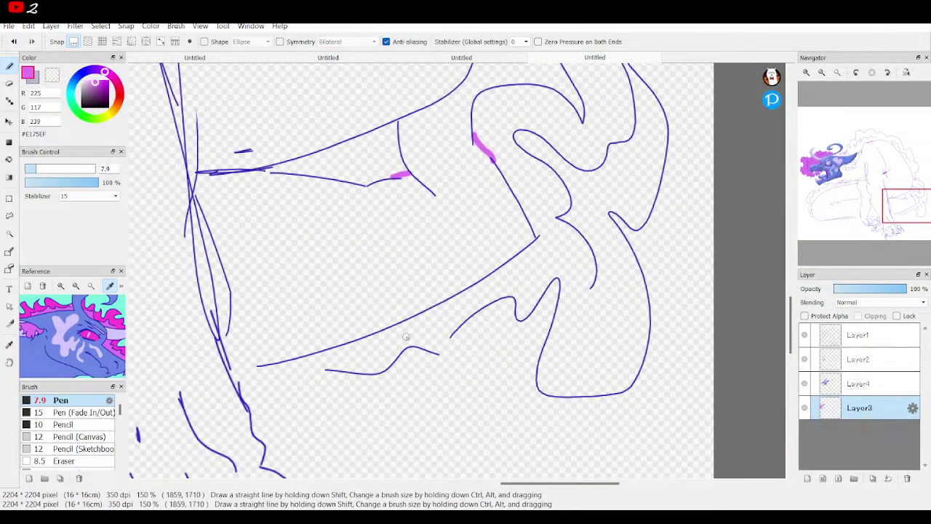
{"action": "left_click_drag", "start_coordinate": [328, 369], "coordinate": [285, 361]}
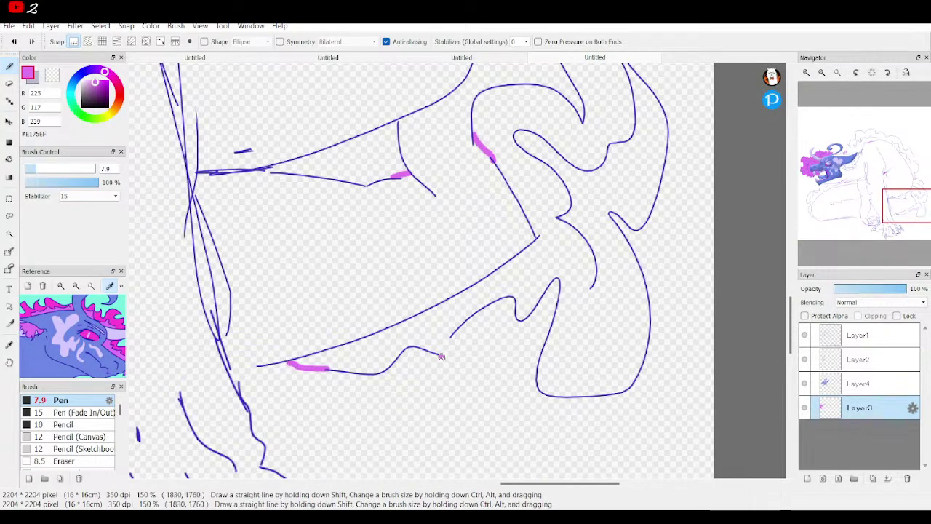
{"action": "mouse_move", "coordinate": [454, 364]}
{"action": "left_mouse_down"}
{"action": "mouse_move", "coordinate": [444, 346]}
{"action": "mouse_move", "coordinate": [452, 339]}
{"action": "left_mouse_up"}
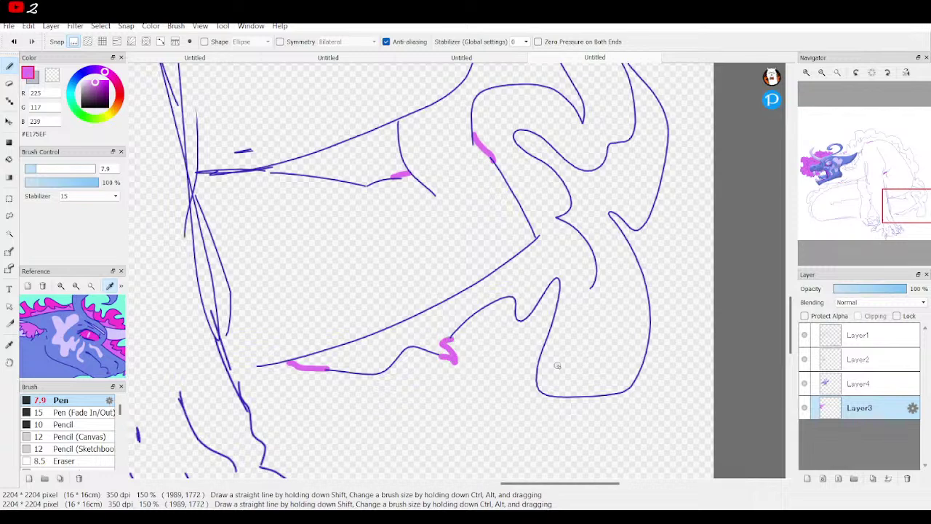
Step: Erase the pink stroke bridging the back frill and the tail frill, and return to the Pen
{"action": "left_click_drag", "start_coordinate": [908, 212], "coordinate": [909, 203]}
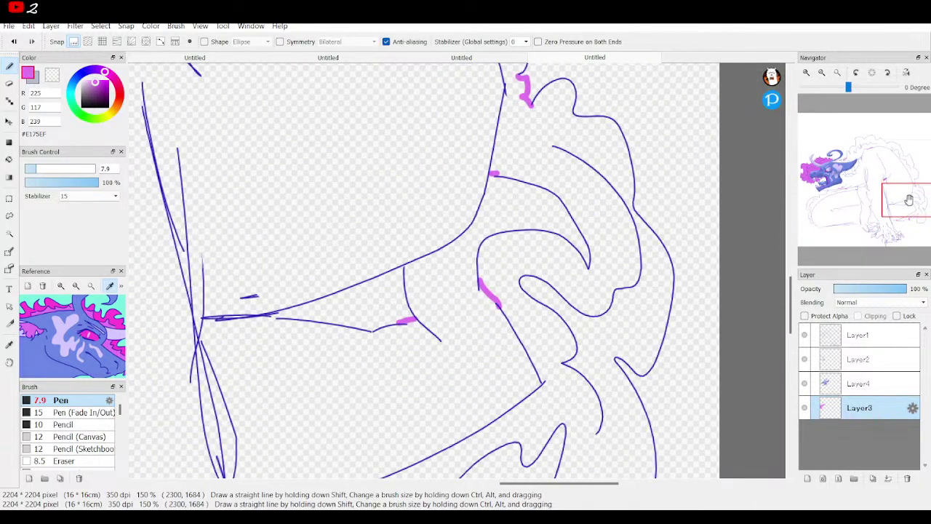
{"action": "left_click", "coordinate": [821, 73]}
{"action": "left_click", "coordinate": [821, 73]}
{"action": "left_click", "coordinate": [821, 73]}
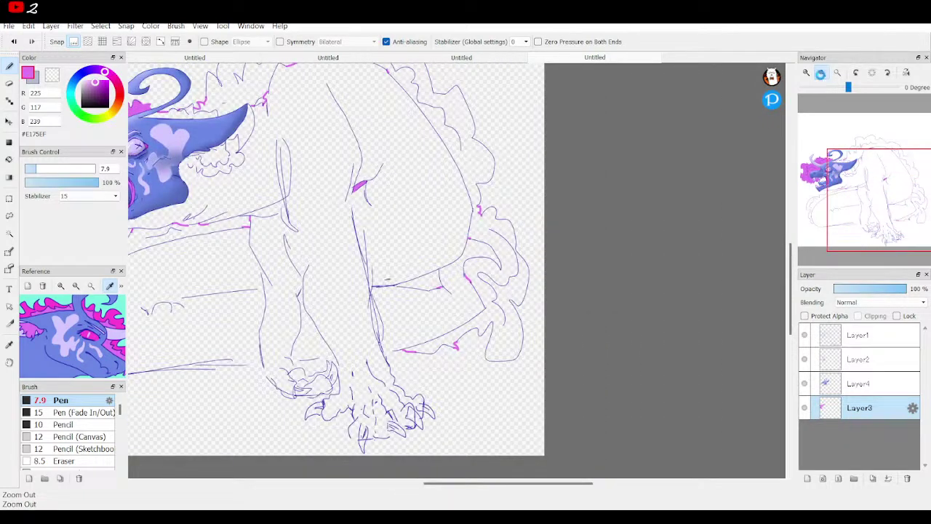
{"action": "left_click", "coordinate": [821, 72]}
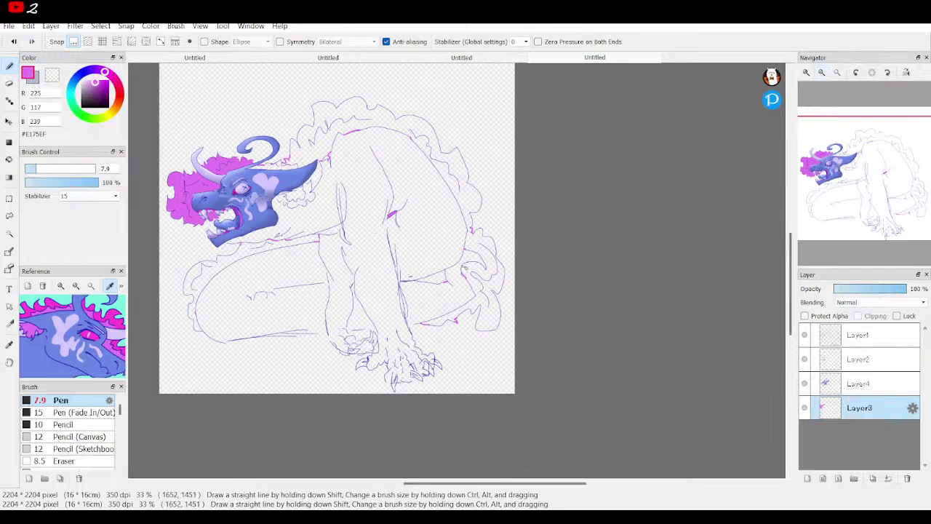
{"action": "left_click", "coordinate": [10, 161]}
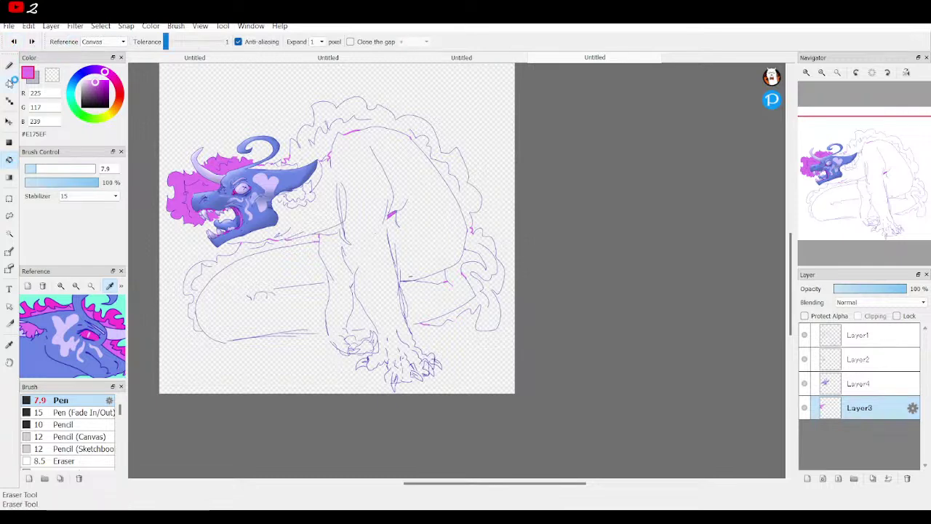
{"action": "key", "text": "e"}
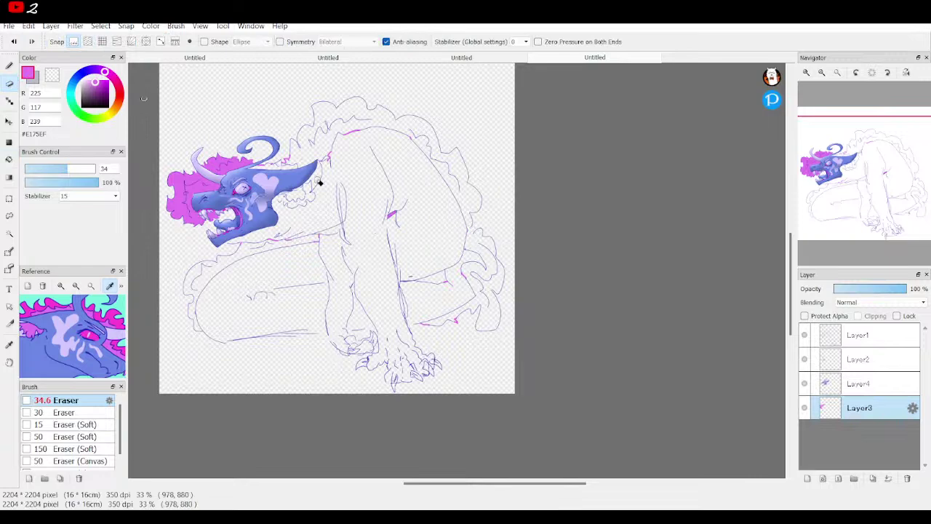
{"action": "left_click", "coordinate": [11, 67]}
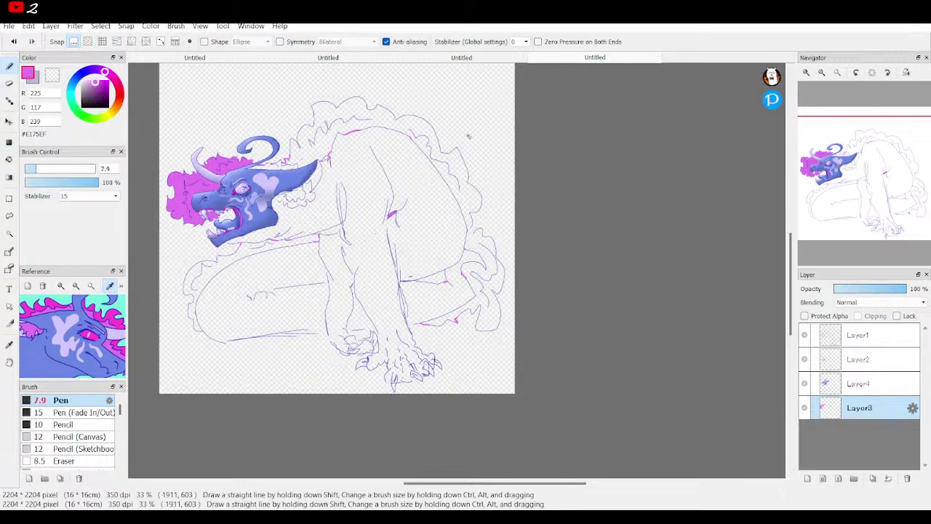
Step: Join the end of the back frill and the start of the tail frill to the body outline with separate pink-purple strokes
{"action": "left_click", "coordinate": [807, 73]}
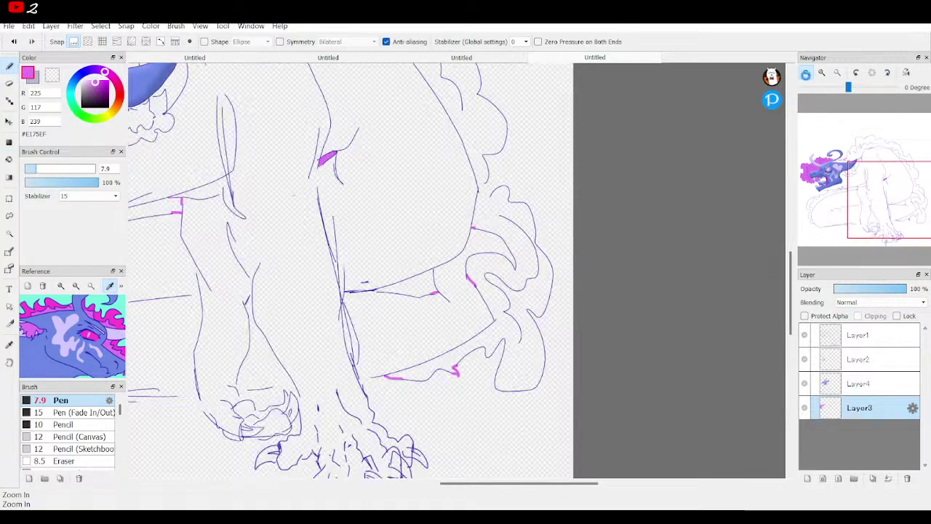
{"action": "left_click", "coordinate": [807, 73]}
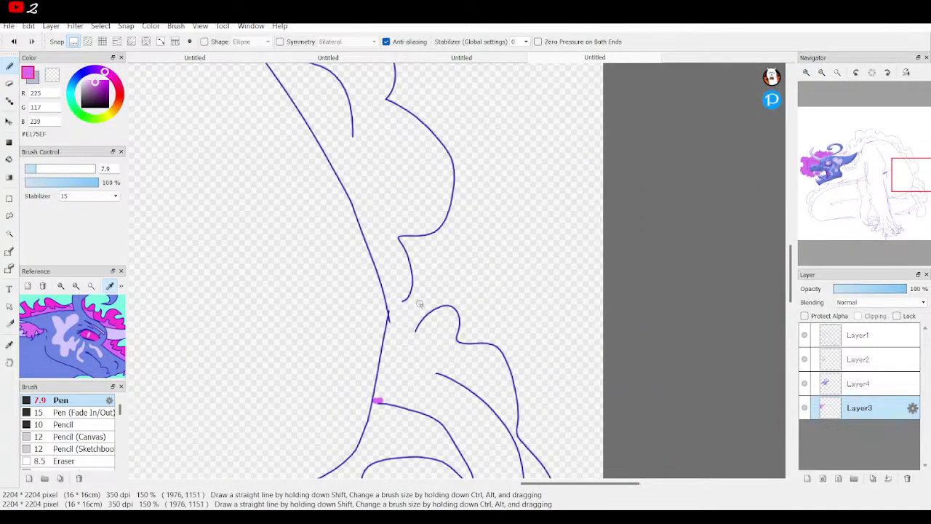
{"action": "left_click_drag", "start_coordinate": [404, 302], "coordinate": [387, 329]}
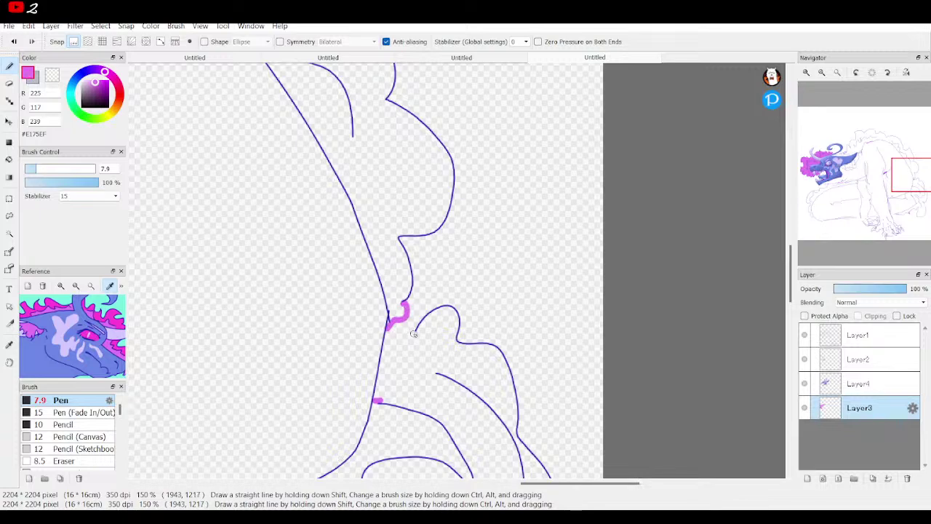
{"action": "mouse_move", "coordinate": [414, 333]}
{"action": "left_mouse_down"}
{"action": "mouse_move", "coordinate": [404, 359]}
{"action": "mouse_move", "coordinate": [387, 362]}
{"action": "left_mouse_up"}
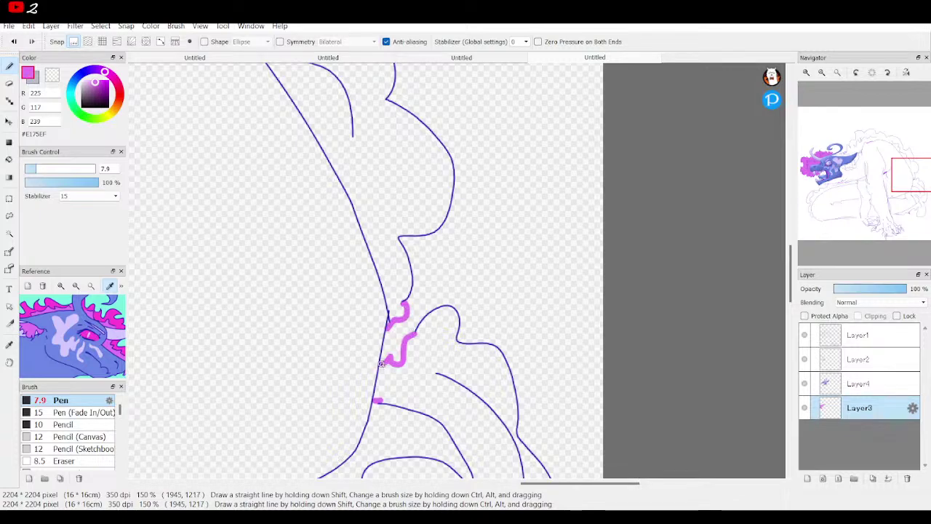
Step: Fill the frill section above the ear with the pink-purple #E175EF using the Bucket tool
{"action": "left_click", "coordinate": [837, 72]}
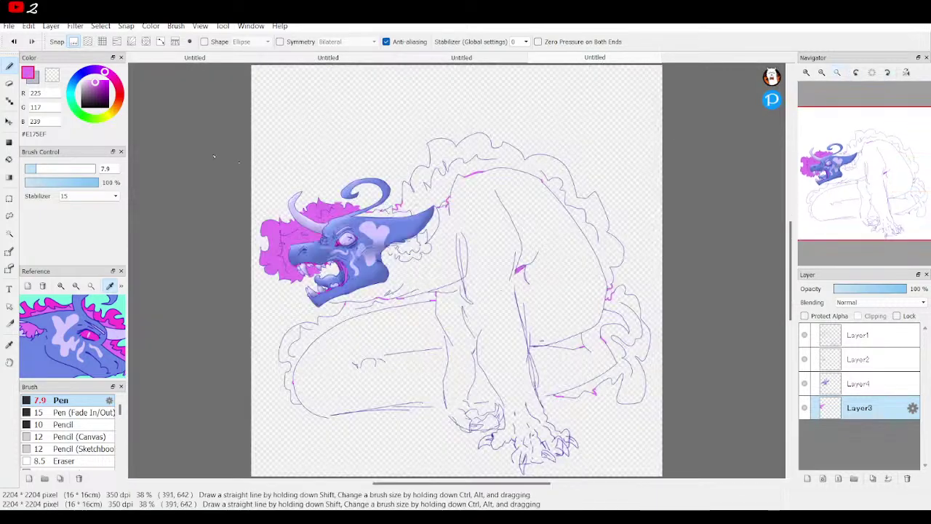
{"action": "left_click", "coordinate": [9, 160]}
{"action": "left_click", "coordinate": [391, 211]}
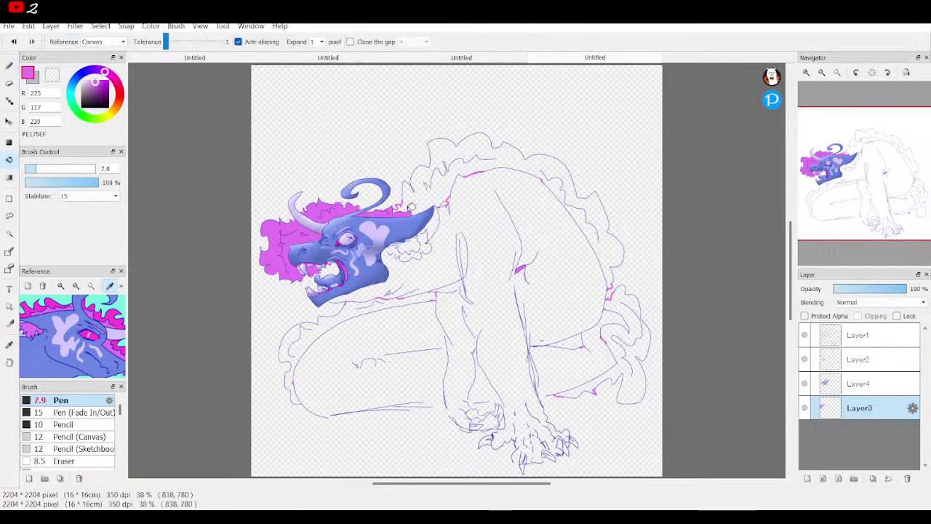
Step: Fill the back, tail and bent-leg frills with pink-purple #E175EF, undoing the spilled fill of the small section beneath the belly
{"action": "left_click", "coordinate": [424, 203]}
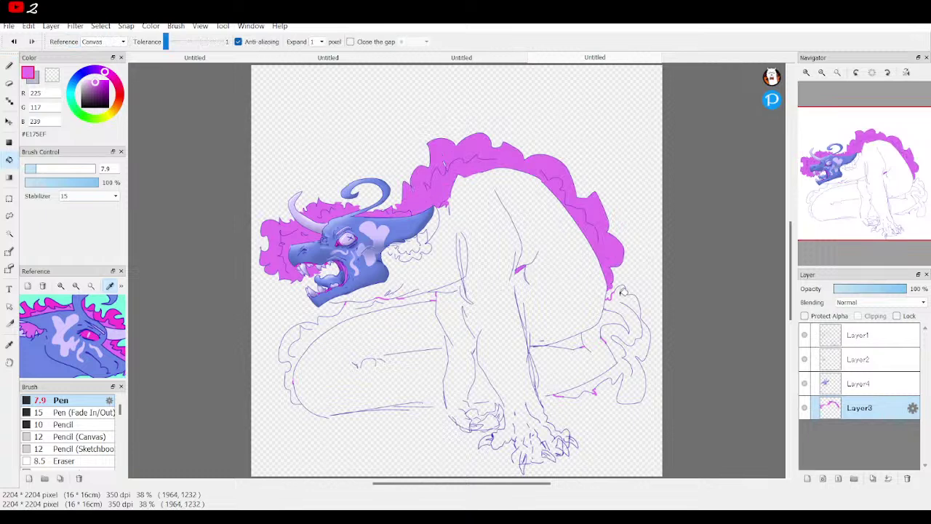
{"action": "left_click", "coordinate": [619, 299]}
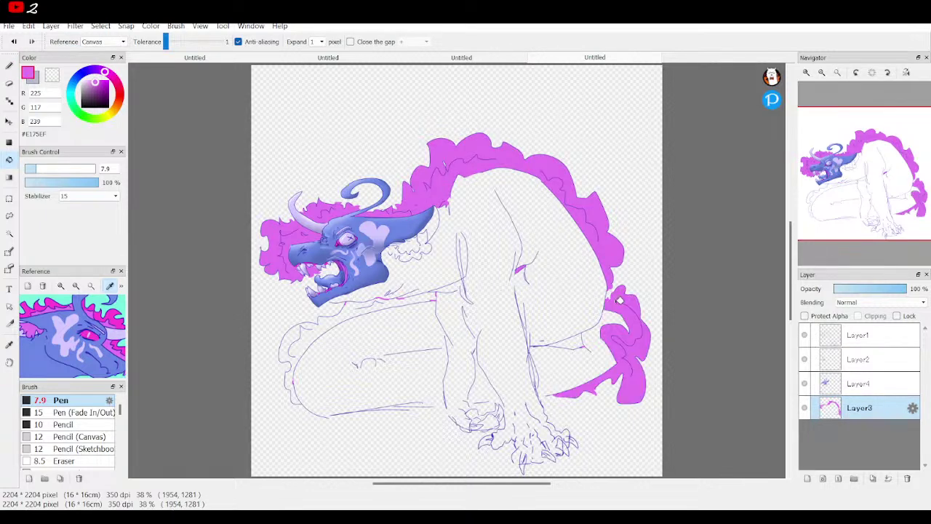
{"action": "left_click", "coordinate": [578, 340]}
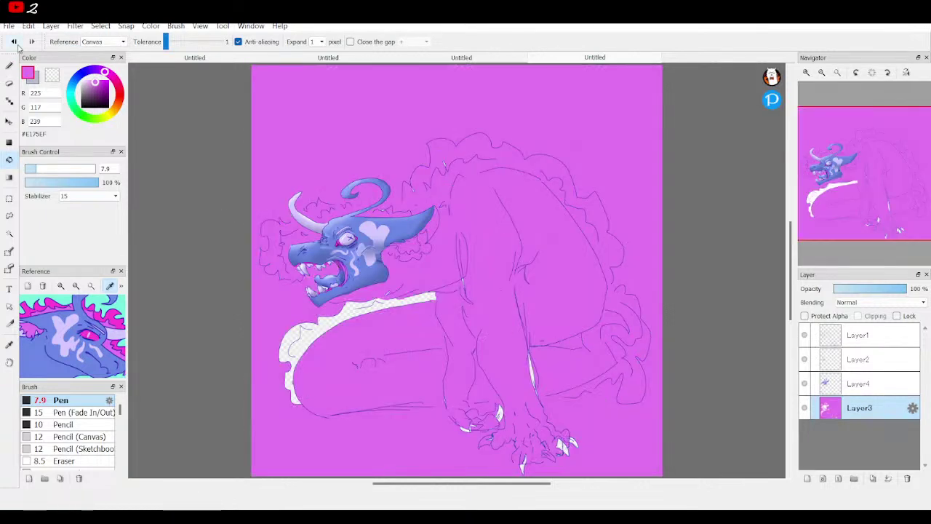
{"action": "left_click", "coordinate": [13, 41]}
{"action": "left_click", "coordinate": [323, 329]}
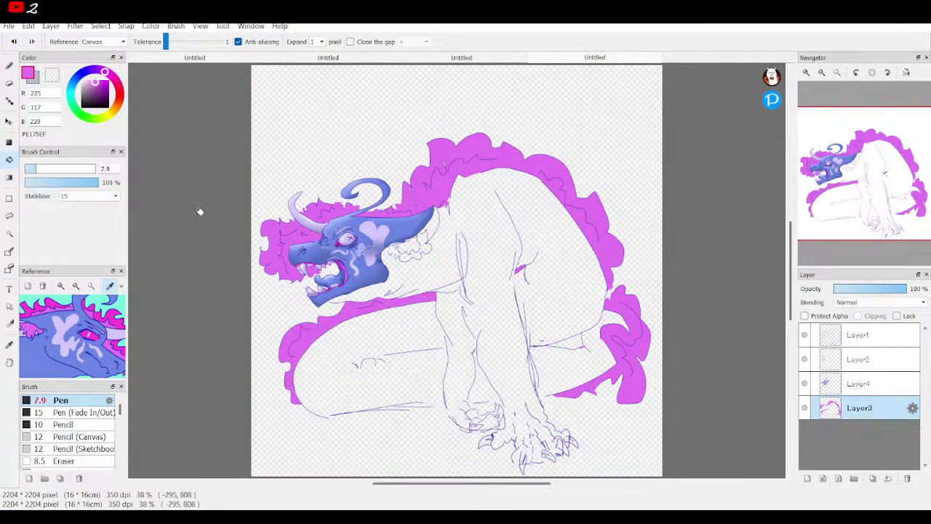
Step: Close the outline gap at the tip of the small frill section beneath the belly and fill it with pink-purple
{"action": "left_click", "coordinate": [11, 67]}
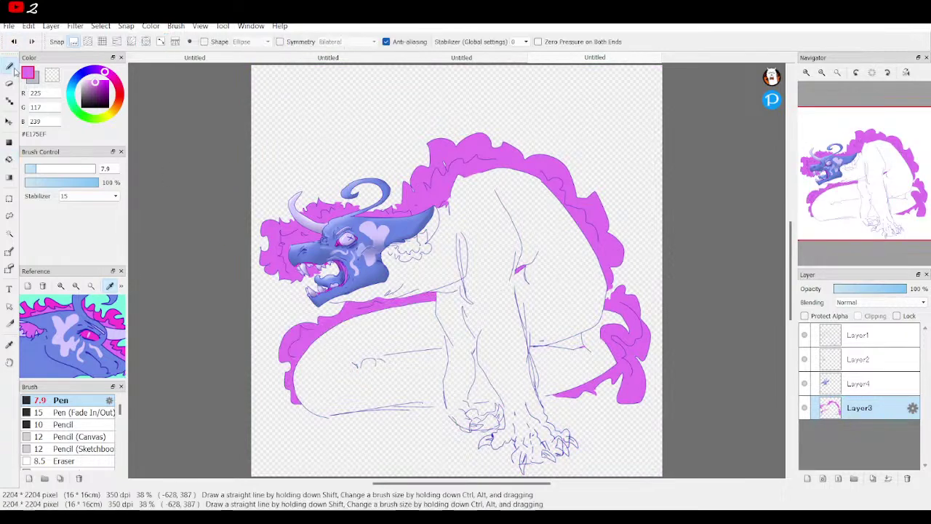
{"action": "left_click_drag", "start_coordinate": [532, 342], "coordinate": [546, 340]}
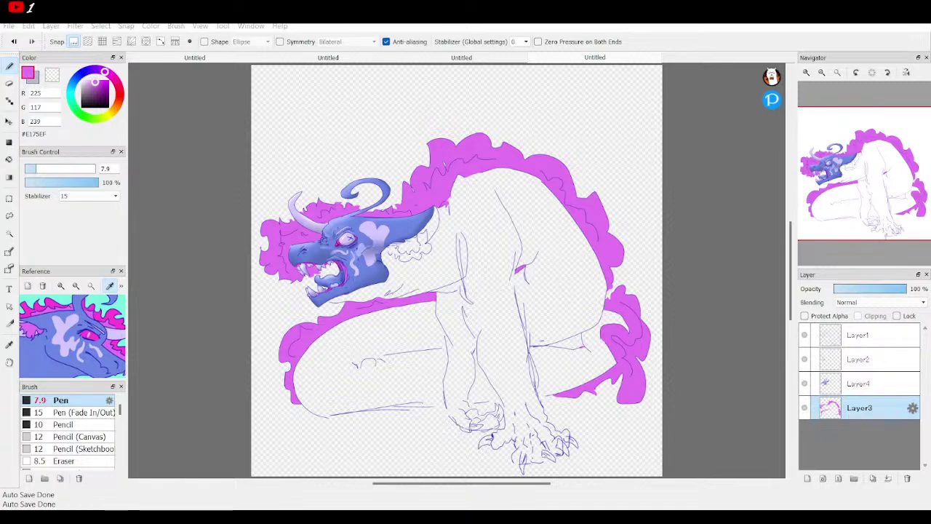
{"action": "left_click", "coordinate": [805, 82]}
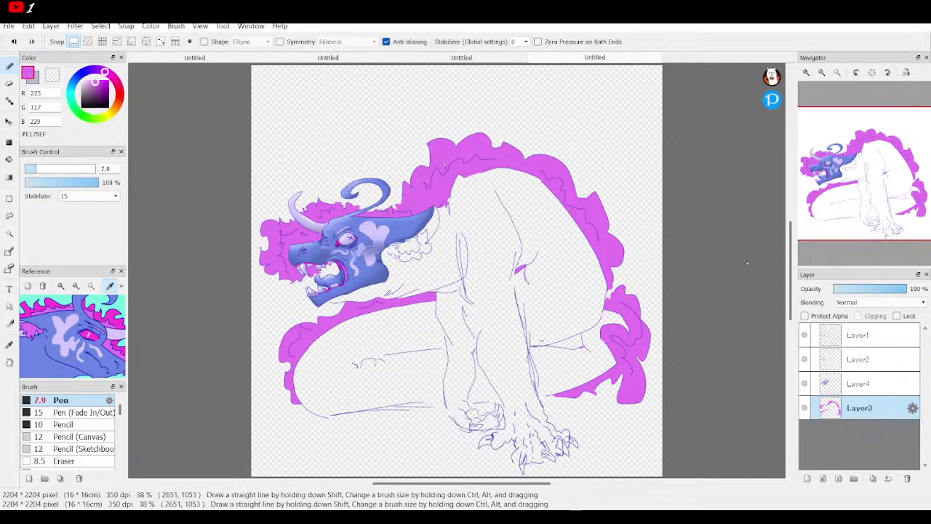
{"action": "left_click", "coordinate": [806, 73]}
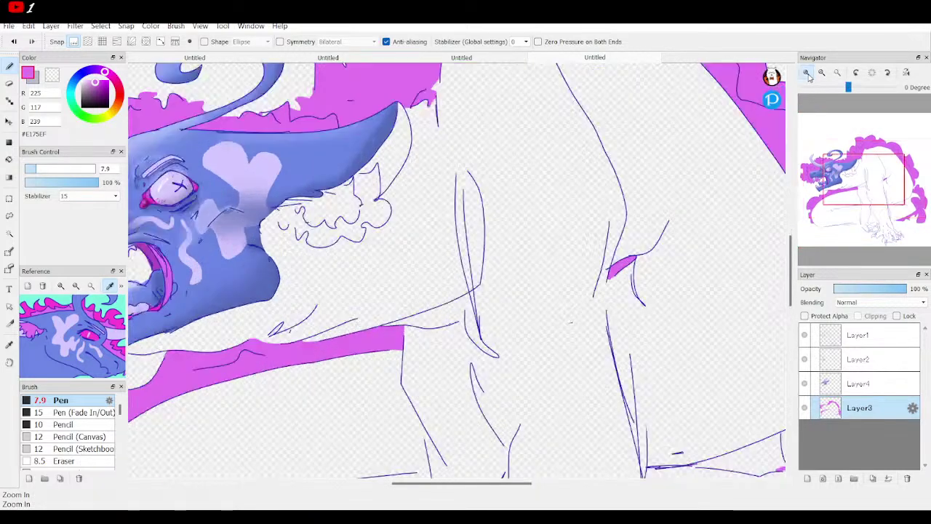
{"action": "left_click", "coordinate": [807, 73]}
{"action": "left_click_drag", "start_coordinate": [844, 171], "coordinate": [892, 198]}
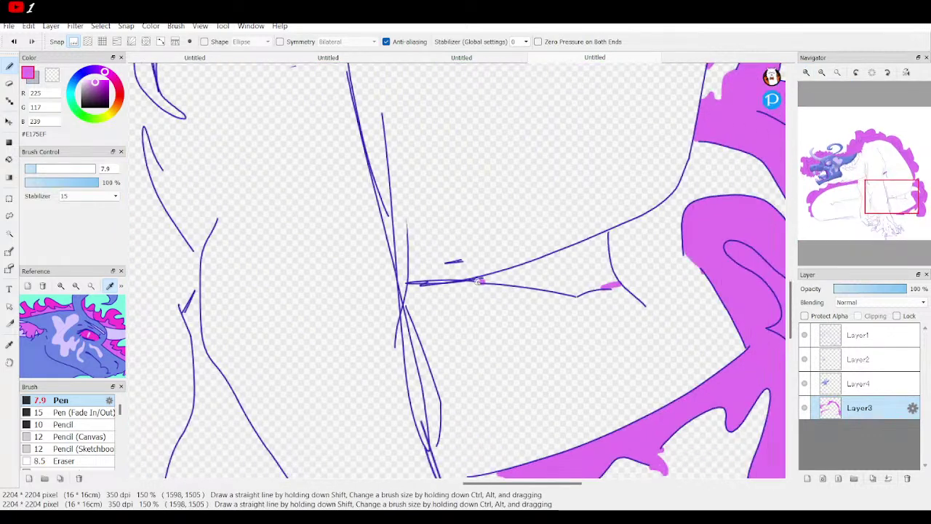
{"action": "left_click", "coordinate": [9, 159]}
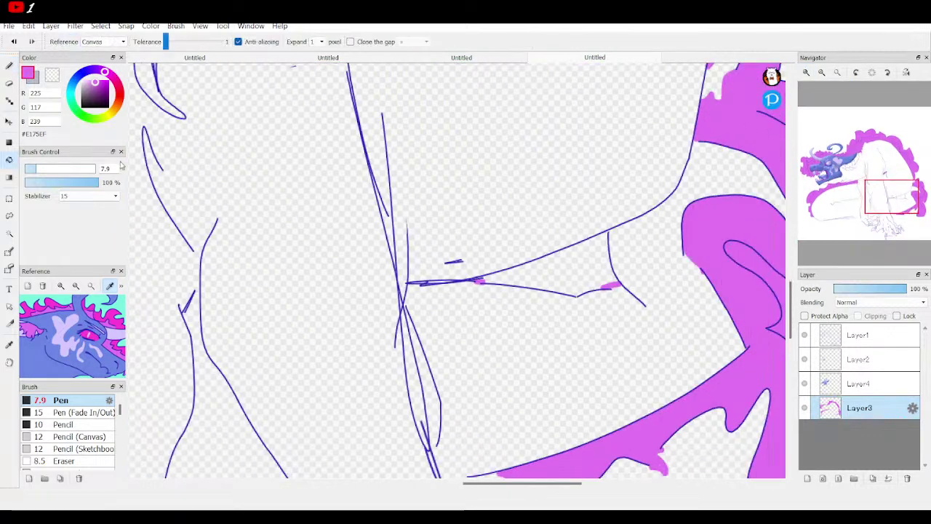
{"action": "left_click", "coordinate": [554, 271]}
{"action": "left_click", "coordinate": [838, 72]}
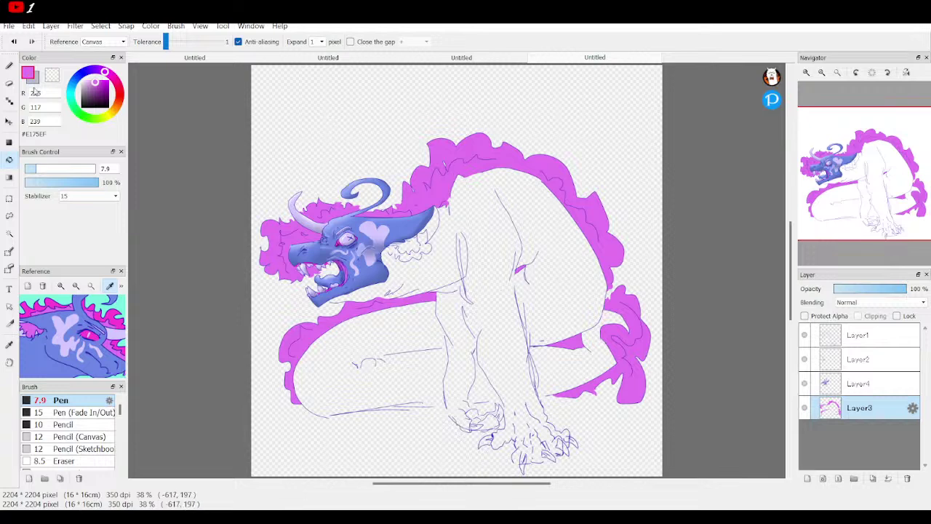
Step: Touch up the frill between the curled horn and the back with the Pen at size 20
{"action": "left_click", "coordinate": [9, 66]}
{"action": "left_click_drag", "start_coordinate": [328, 172], "coordinate": [345, 175]}
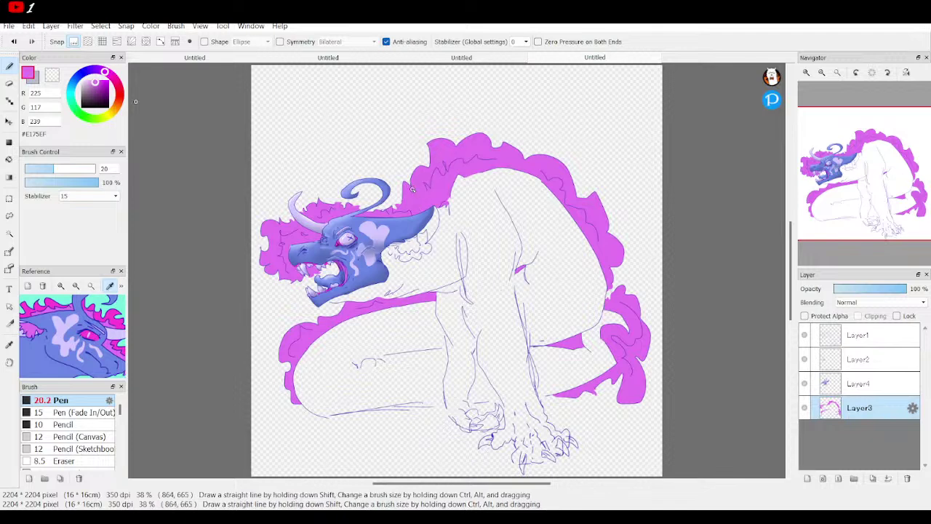
{"action": "left_click_drag", "start_coordinate": [413, 189], "coordinate": [387, 216]}
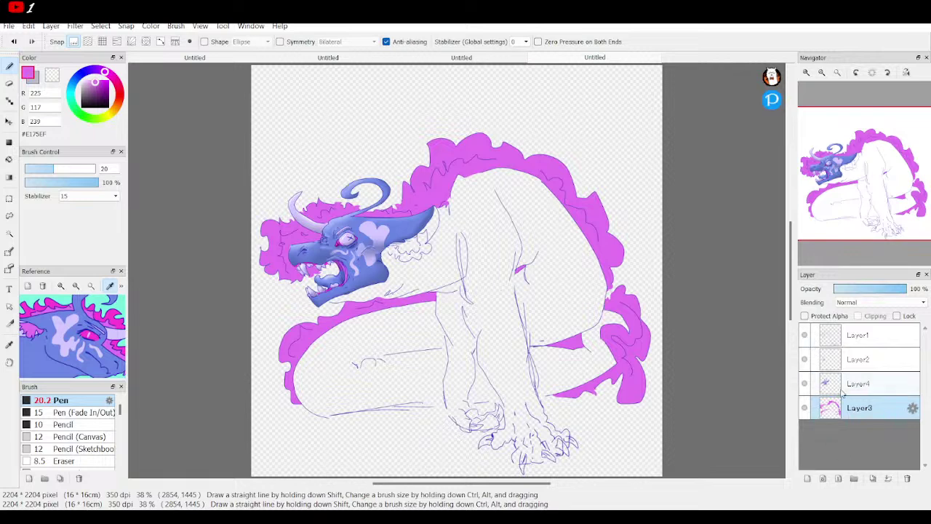
Step: Add a layer clipped to Layer3 and sample the hot pink (RGB 255, 66, 211) from the reference image's frill
{"action": "left_click", "coordinate": [807, 478]}
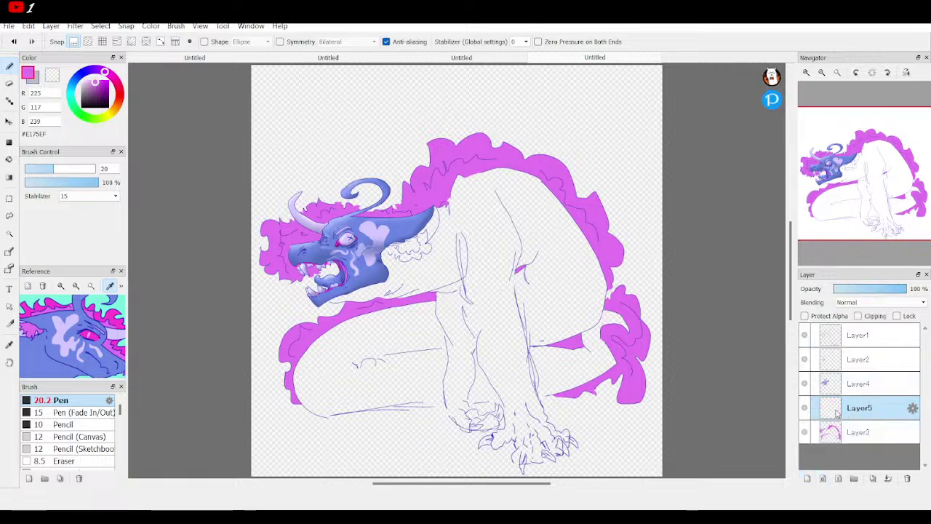
{"action": "left_click", "coordinate": [860, 317]}
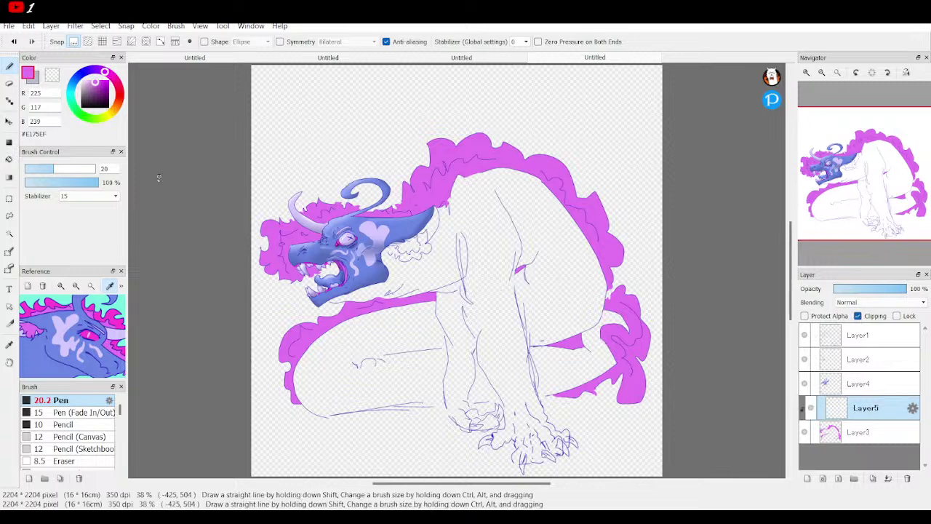
{"action": "left_click", "coordinate": [112, 311]}
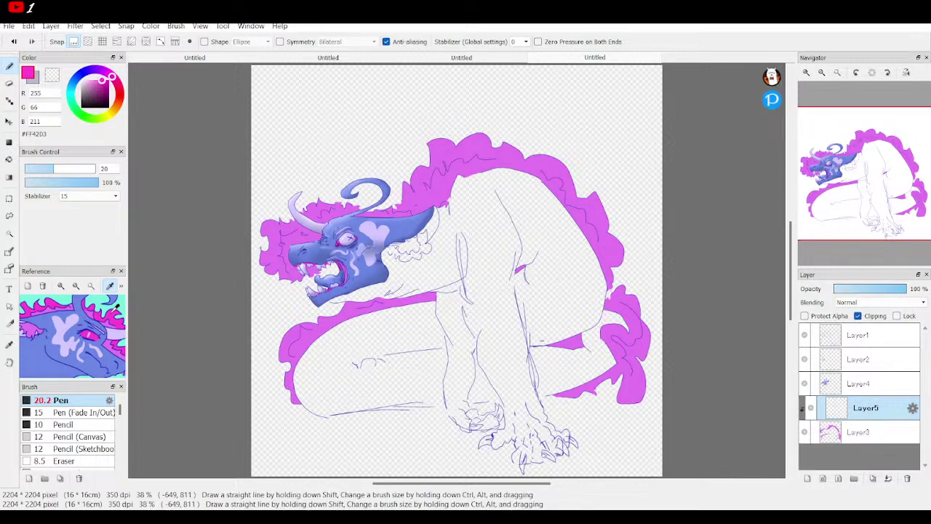
{"action": "left_click", "coordinate": [76, 286]}
{"action": "left_click", "coordinate": [76, 286]}
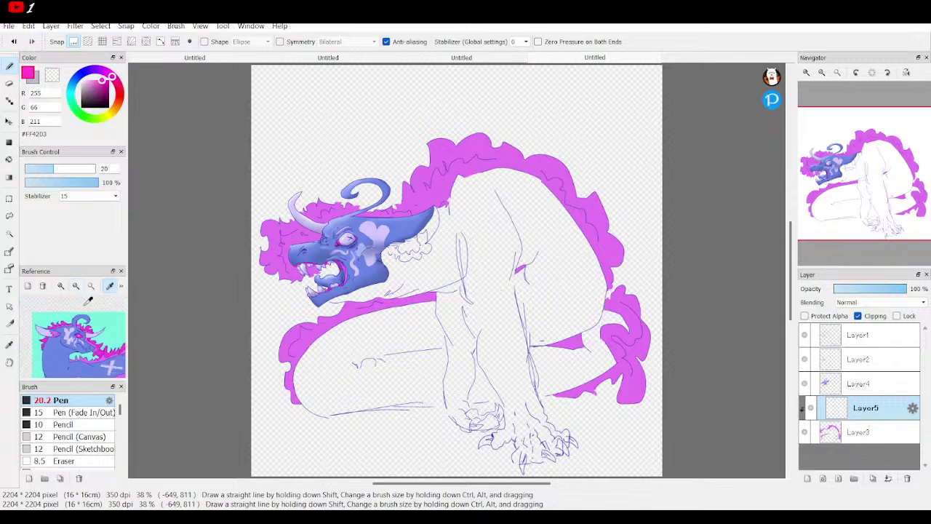
{"action": "left_click", "coordinate": [61, 286]}
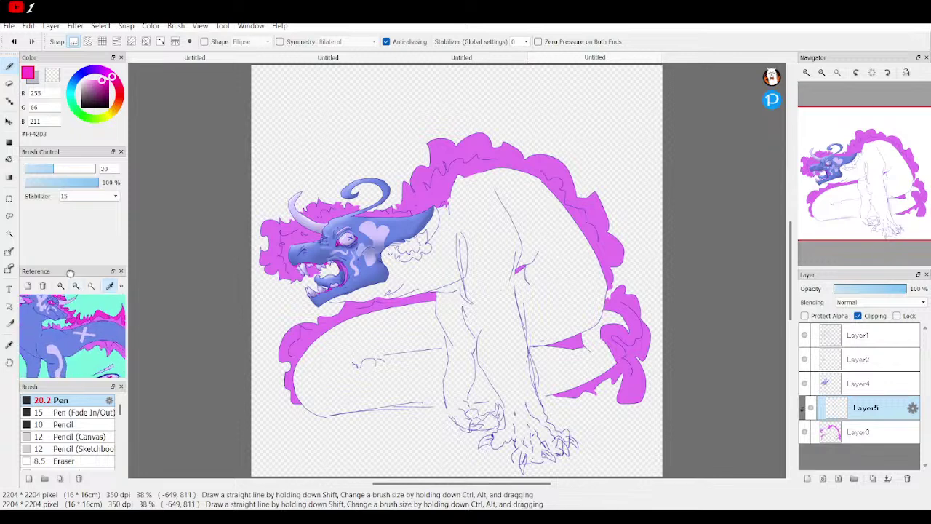
Step: Shade the outer edges of the head frill with hot pink using the AirBrush at size 114 and 29% opacity
{"action": "scroll", "coordinate": [102, 442], "scroll_direction": "down", "scroll_amount": 3}
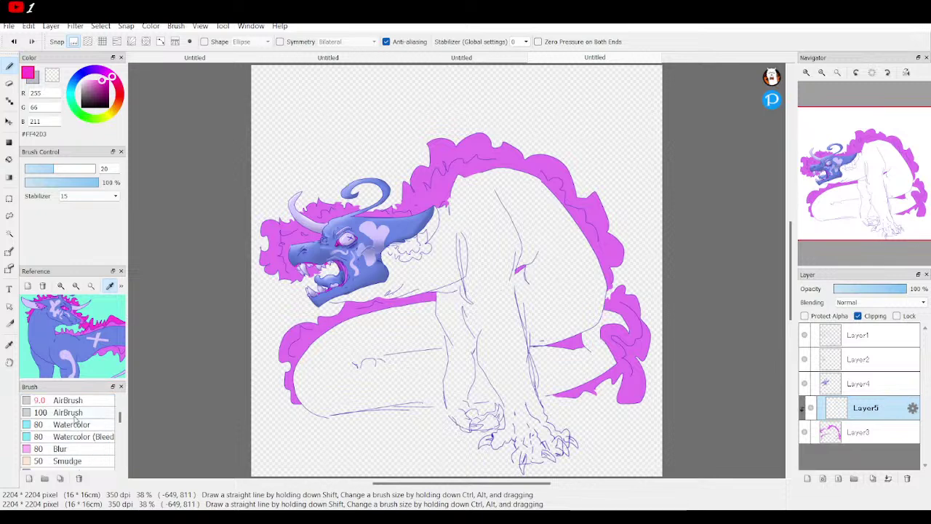
{"action": "left_click", "coordinate": [72, 400]}
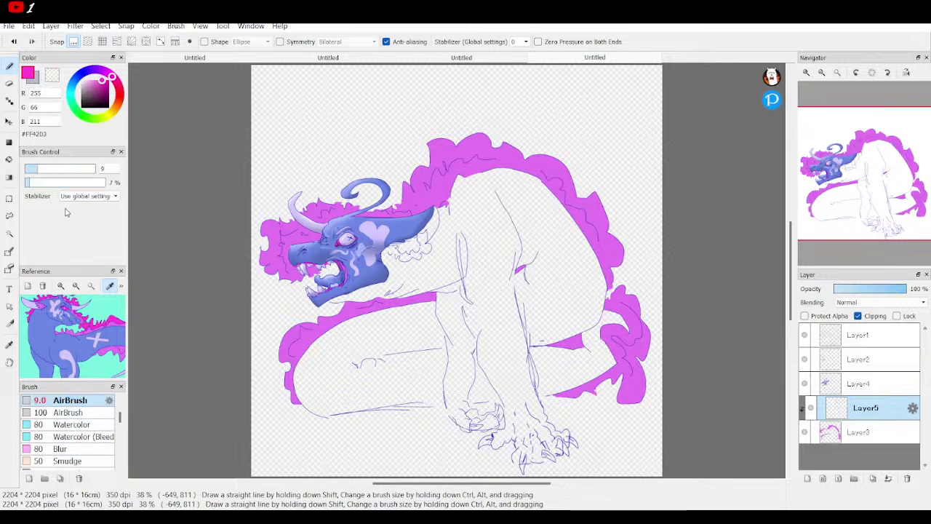
{"action": "left_click", "coordinate": [66, 169]}
{"action": "left_click", "coordinate": [48, 182]}
{"action": "left_click", "coordinate": [90, 169]}
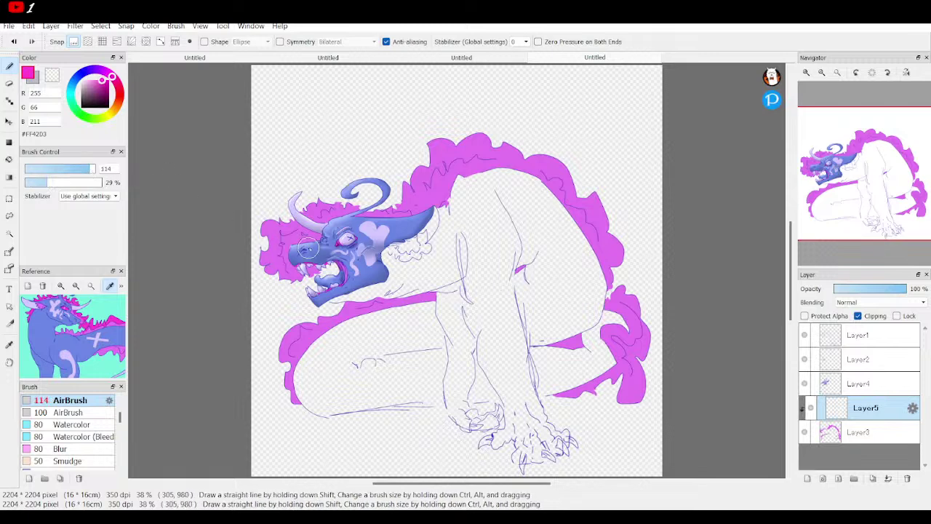
{"action": "mouse_move", "coordinate": [293, 227]}
{"action": "left_mouse_down"}
{"action": "mouse_move", "coordinate": [258, 237]}
{"action": "mouse_move", "coordinate": [273, 222]}
{"action": "mouse_move", "coordinate": [303, 219]}
{"action": "mouse_move", "coordinate": [274, 221]}
{"action": "mouse_move", "coordinate": [260, 242]}
{"action": "mouse_move", "coordinate": [265, 258]}
{"action": "mouse_move", "coordinate": [280, 233]}
{"action": "mouse_move", "coordinate": [270, 261]}
{"action": "mouse_move", "coordinate": [297, 293]}
{"action": "mouse_move", "coordinate": [261, 253]}
{"action": "mouse_move", "coordinate": [281, 264]}
{"action": "mouse_move", "coordinate": [264, 258]}
{"action": "mouse_move", "coordinate": [287, 280]}
{"action": "left_mouse_up"}
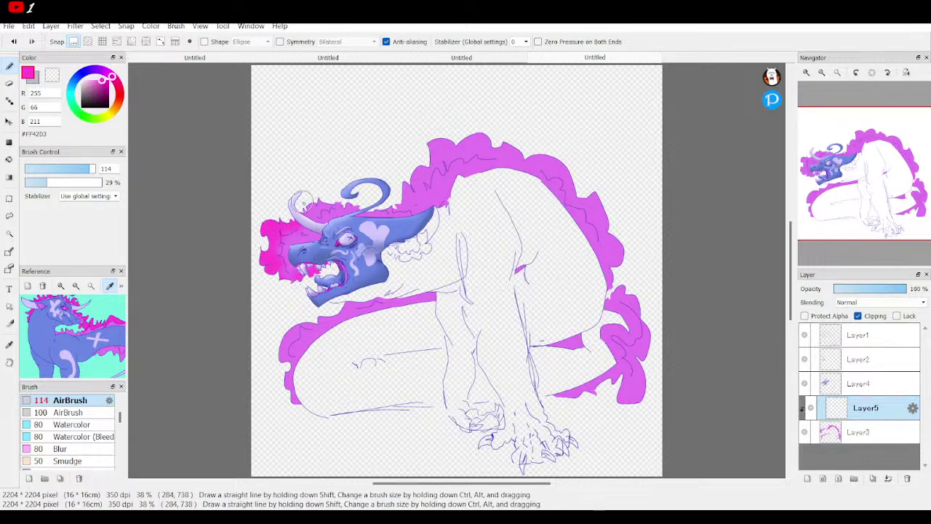
{"action": "mouse_move", "coordinate": [331, 209]}
{"action": "left_mouse_down"}
{"action": "mouse_move", "coordinate": [305, 211]}
{"action": "mouse_move", "coordinate": [283, 233]}
{"action": "mouse_move", "coordinate": [294, 218]}
{"action": "mouse_move", "coordinate": [267, 246]}
{"action": "left_mouse_up"}
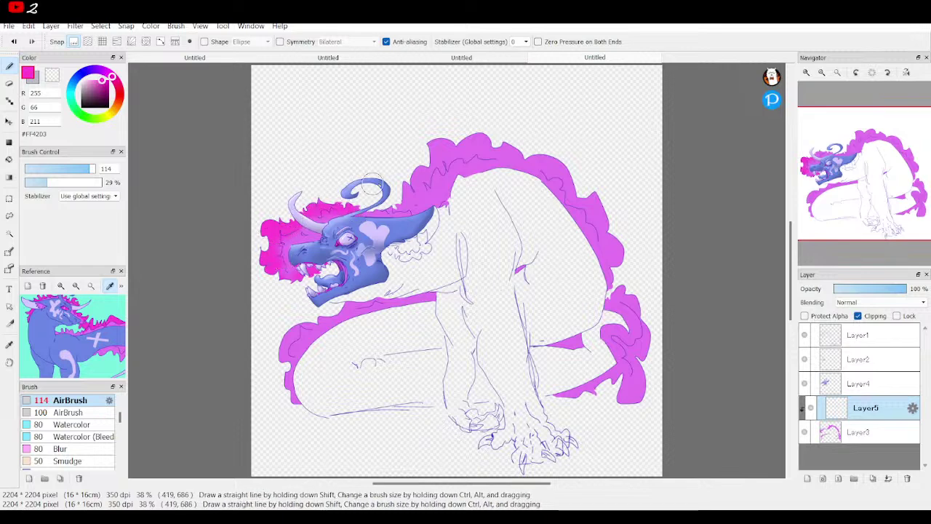
{"action": "mouse_move", "coordinate": [390, 200]}
{"action": "left_mouse_down"}
{"action": "mouse_move", "coordinate": [361, 211]}
{"action": "mouse_move", "coordinate": [401, 204]}
{"action": "mouse_move", "coordinate": [400, 188]}
{"action": "mouse_move", "coordinate": [394, 202]}
{"action": "left_mouse_up"}
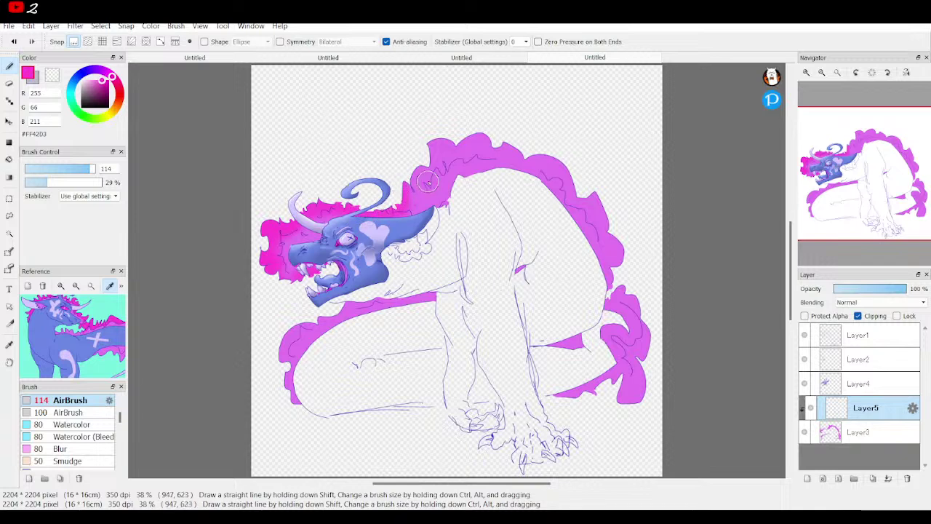
{"action": "left_click_drag", "start_coordinate": [428, 181], "coordinate": [435, 186]}
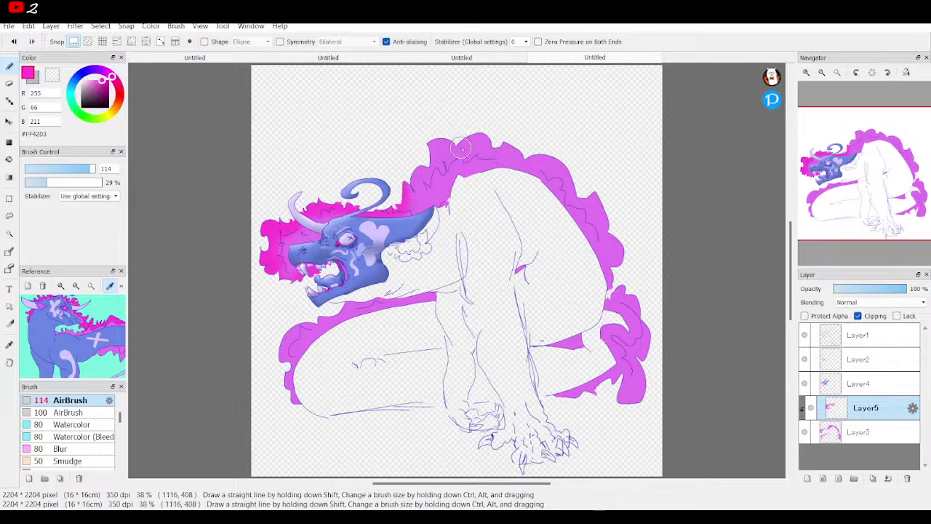
Step: Undo the size 114 pass on the back frill and shade the back, leg and tail frill edges with the AirBrush at size 269
{"action": "mouse_move", "coordinate": [461, 147]}
{"action": "left_mouse_down"}
{"action": "mouse_move", "coordinate": [496, 138]}
{"action": "mouse_move", "coordinate": [470, 138]}
{"action": "mouse_move", "coordinate": [566, 165]}
{"action": "mouse_move", "coordinate": [579, 184]}
{"action": "mouse_move", "coordinate": [541, 159]}
{"action": "mouse_move", "coordinate": [618, 220]}
{"action": "mouse_move", "coordinate": [573, 191]}
{"action": "mouse_move", "coordinate": [571, 176]}
{"action": "mouse_move", "coordinate": [602, 202]}
{"action": "mouse_move", "coordinate": [627, 254]}
{"action": "mouse_move", "coordinate": [625, 282]}
{"action": "left_mouse_up"}
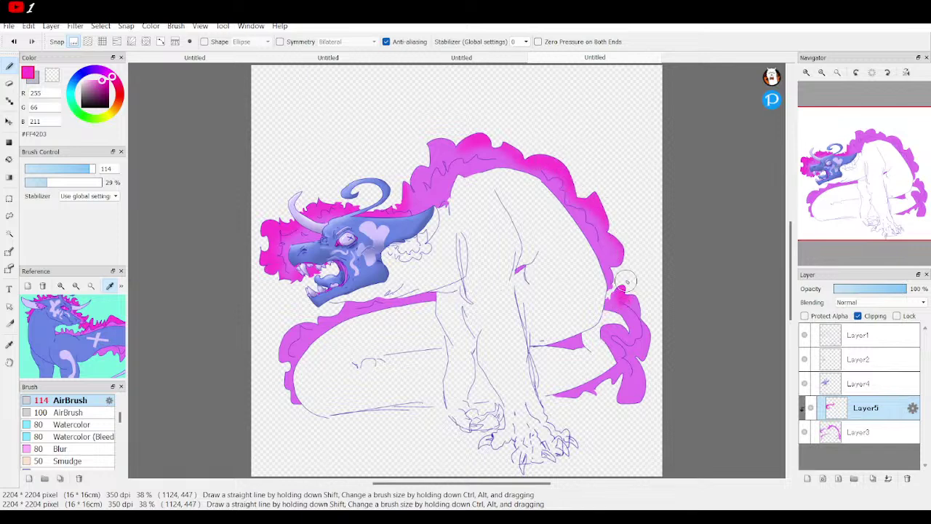
{"action": "left_click", "coordinate": [13, 41]}
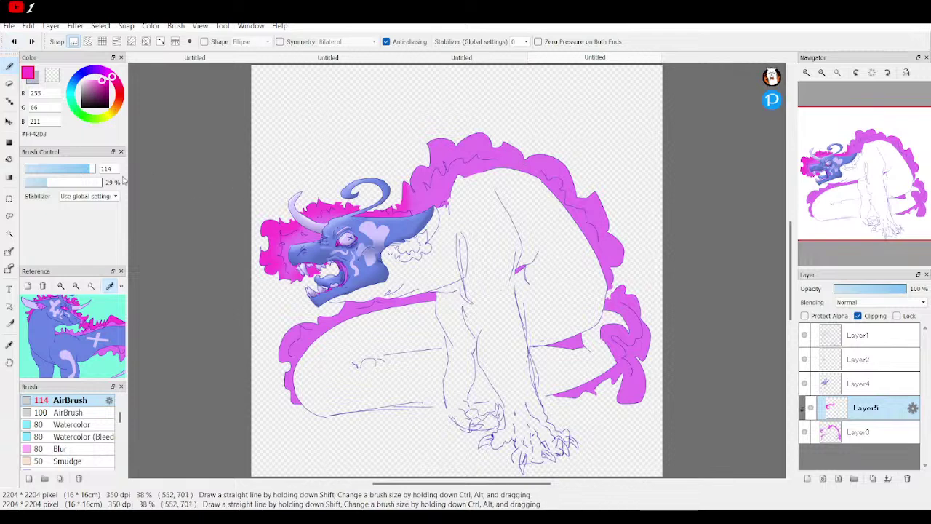
{"action": "left_click_drag", "start_coordinate": [94, 172], "coordinate": [109, 172]}
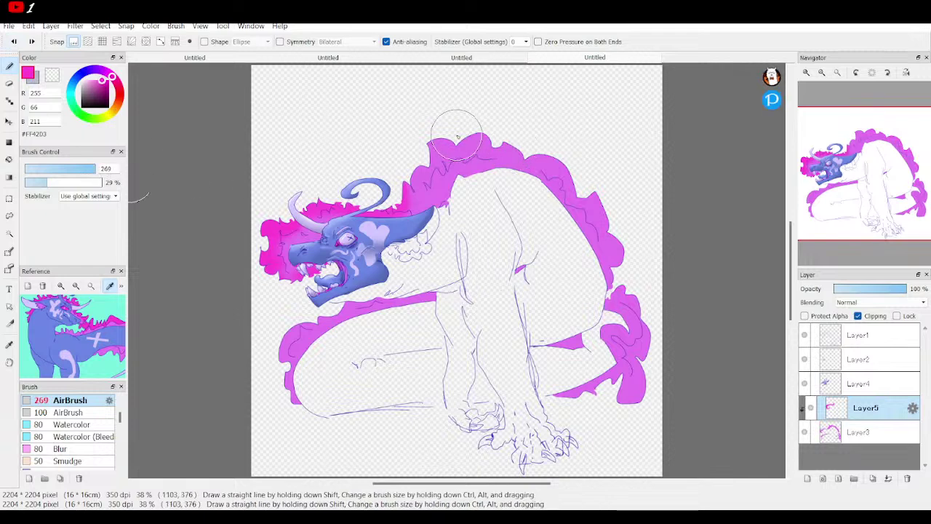
{"action": "mouse_move", "coordinate": [486, 130]}
{"action": "left_mouse_down"}
{"action": "mouse_move", "coordinate": [527, 131]}
{"action": "mouse_move", "coordinate": [451, 127]}
{"action": "mouse_move", "coordinate": [533, 145]}
{"action": "mouse_move", "coordinate": [579, 184]}
{"action": "mouse_move", "coordinate": [536, 149]}
{"action": "mouse_move", "coordinate": [625, 240]}
{"action": "mouse_move", "coordinate": [584, 189]}
{"action": "mouse_move", "coordinate": [601, 208]}
{"action": "mouse_move", "coordinate": [615, 273]}
{"action": "left_mouse_up"}
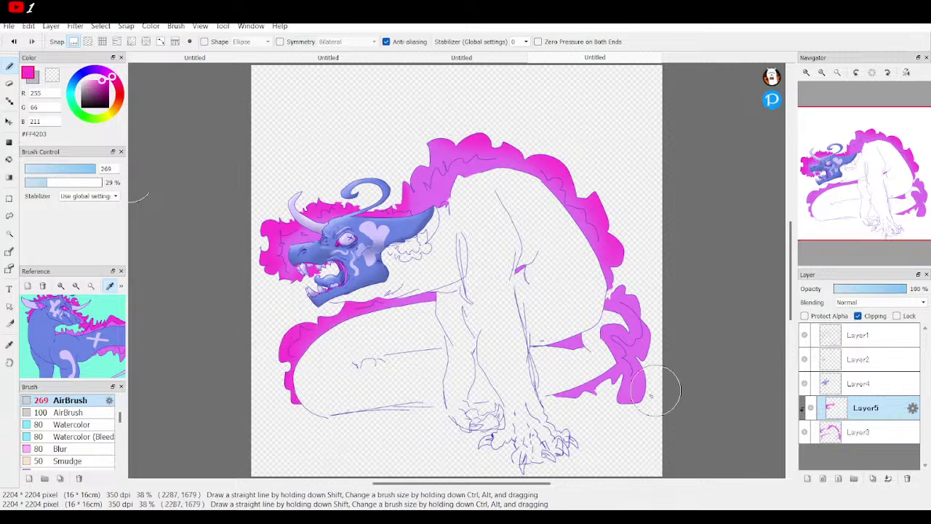
{"action": "left_click_drag", "start_coordinate": [662, 391], "coordinate": [644, 339]}
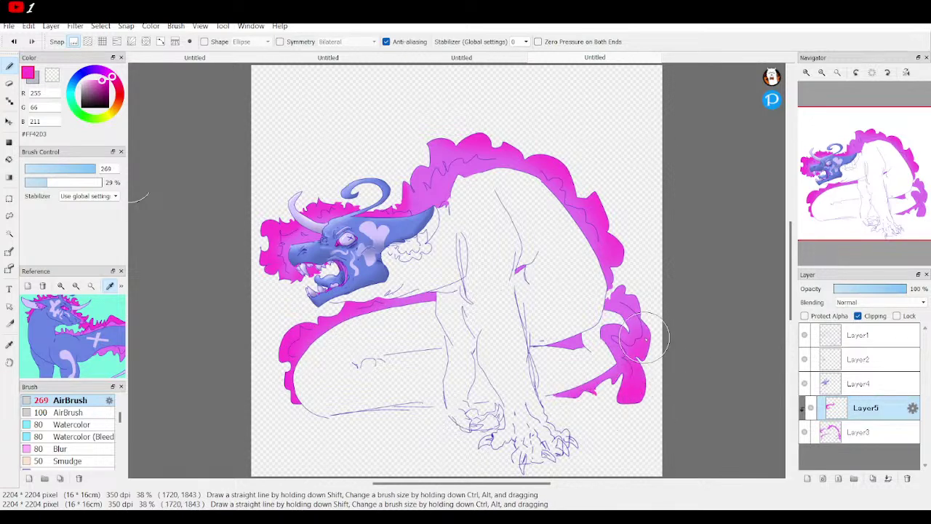
{"action": "mouse_move", "coordinate": [644, 371]}
{"action": "left_mouse_down"}
{"action": "mouse_move", "coordinate": [642, 314]}
{"action": "mouse_move", "coordinate": [615, 291]}
{"action": "left_mouse_up"}
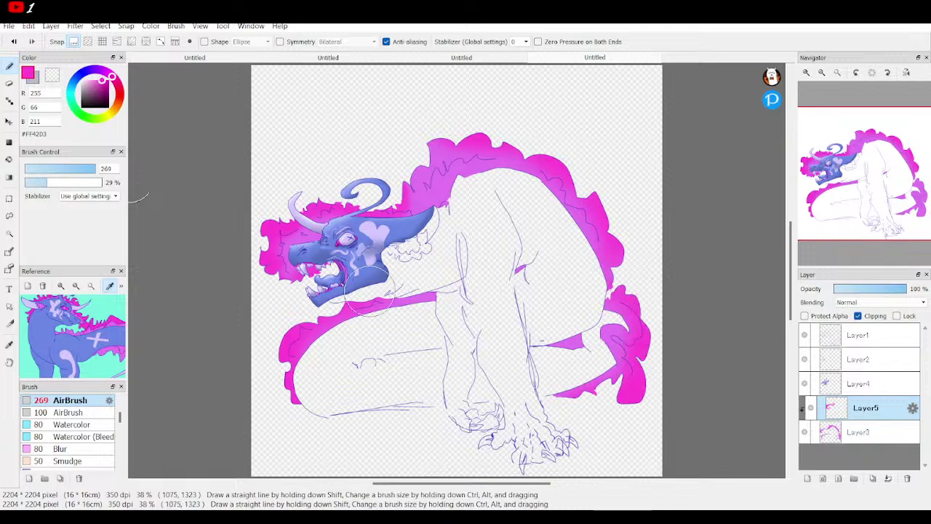
Step: Intensify the hot pink along the back frill's outer edge with the AirBrush at size 117
{"action": "left_click_drag", "start_coordinate": [100, 170], "coordinate": [91, 170]}
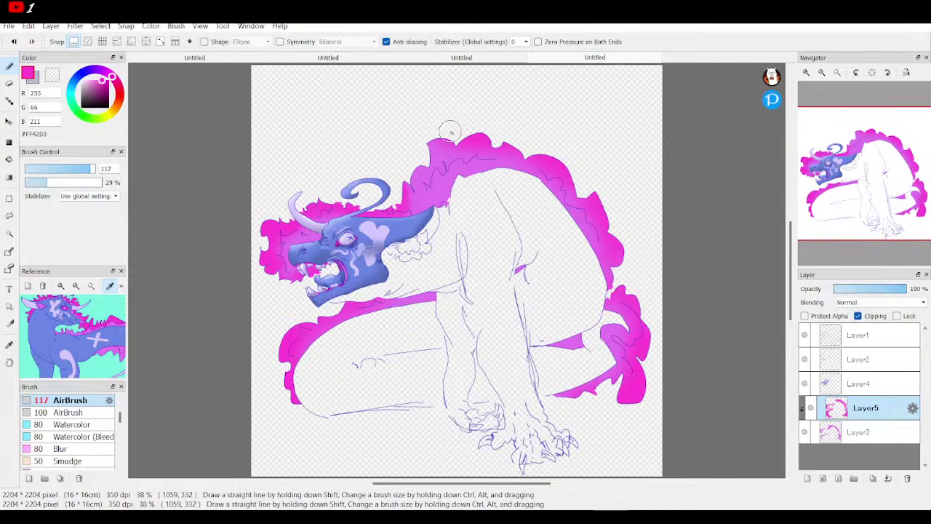
{"action": "mouse_move", "coordinate": [454, 139]}
{"action": "left_mouse_down"}
{"action": "mouse_move", "coordinate": [499, 146]}
{"action": "mouse_move", "coordinate": [502, 159]}
{"action": "mouse_move", "coordinate": [477, 137]}
{"action": "left_mouse_up"}
{"action": "left_click_drag", "start_coordinate": [543, 165], "coordinate": [558, 194]}
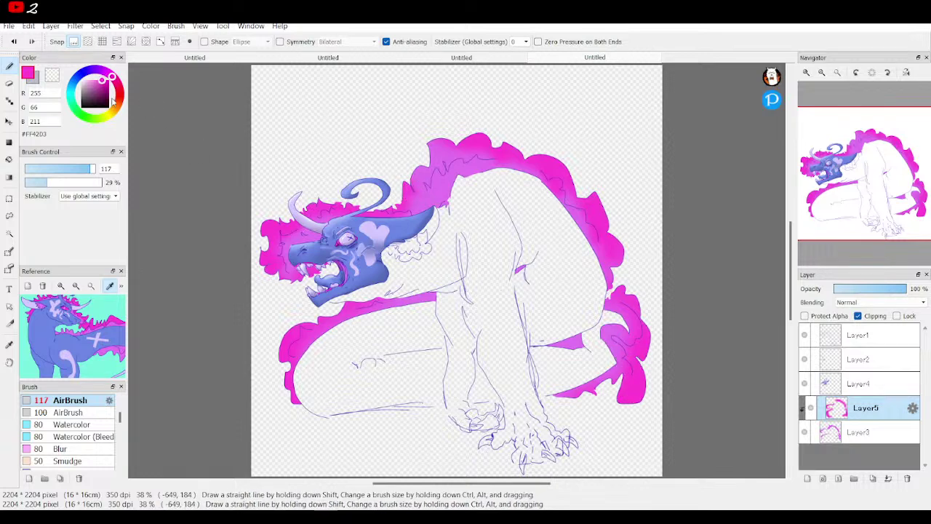
Step: Set the AirBrush to dark magenta #A62A89, size 62 and 11% opacity, undoing the trial shadow stroke on the back frill
{"action": "left_click", "coordinate": [103, 90]}
{"action": "left_click_drag", "start_coordinate": [95, 169], "coordinate": [86, 168]}
{"action": "left_click_drag", "start_coordinate": [484, 137], "coordinate": [454, 133]}
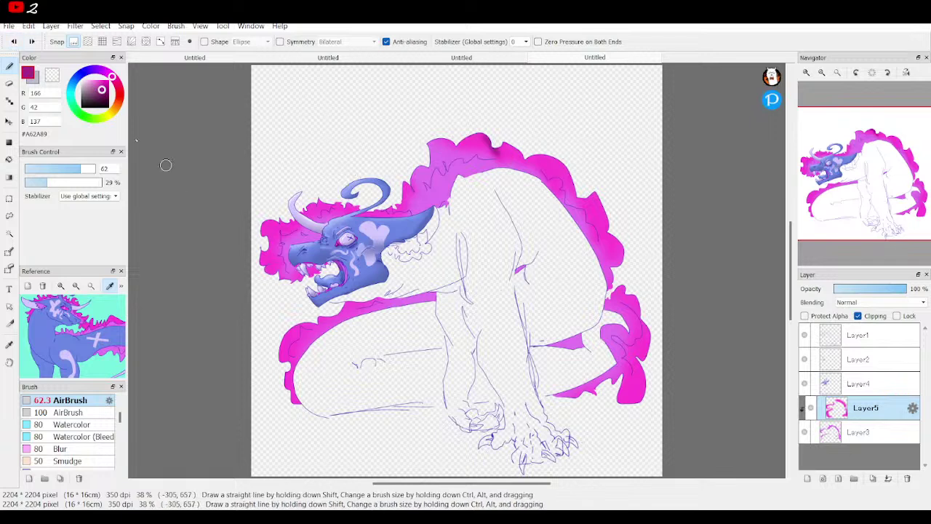
{"action": "left_click", "coordinate": [13, 42]}
{"action": "left_click", "coordinate": [35, 186]}
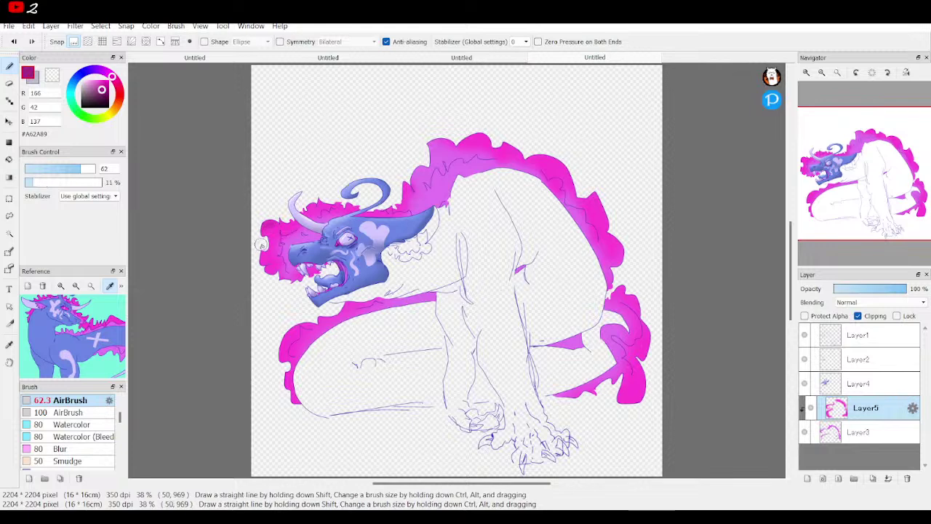
Step: Shade the head, back and tail frills with the dark magenta AirBrush, raising the brush size to 125
{"action": "mouse_move", "coordinate": [265, 230]}
{"action": "left_mouse_down"}
{"action": "mouse_move", "coordinate": [292, 217]}
{"action": "mouse_move", "coordinate": [240, 240]}
{"action": "left_mouse_up"}
{"action": "left_click", "coordinate": [92, 169]}
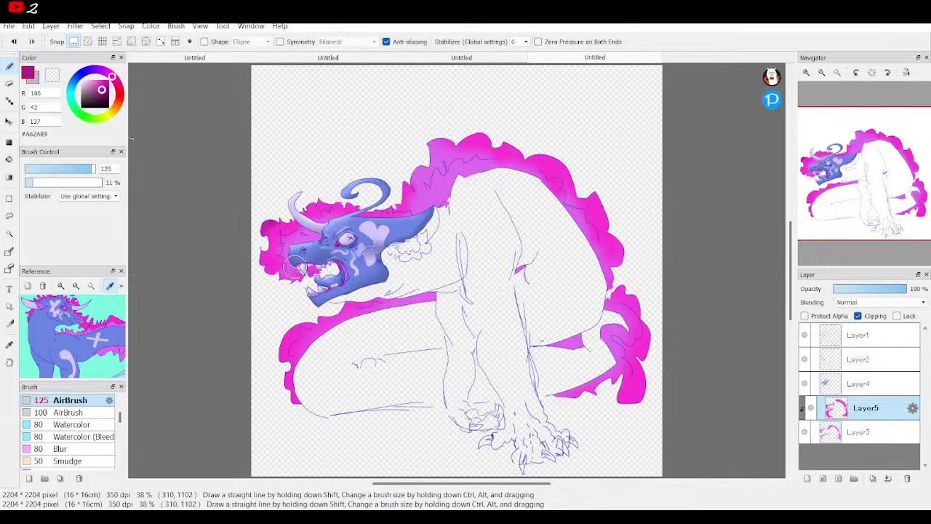
{"action": "mouse_move", "coordinate": [310, 206]}
{"action": "left_mouse_down"}
{"action": "mouse_move", "coordinate": [349, 210]}
{"action": "mouse_move", "coordinate": [320, 208]}
{"action": "left_mouse_up"}
{"action": "mouse_move", "coordinate": [475, 121]}
{"action": "left_mouse_down"}
{"action": "mouse_move", "coordinate": [494, 151]}
{"action": "mouse_move", "coordinate": [483, 128]}
{"action": "left_mouse_up"}
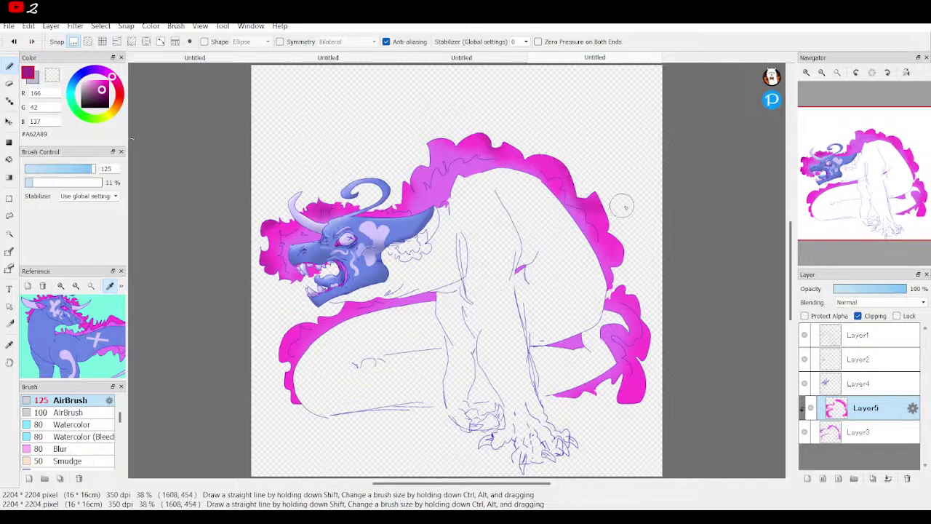
{"action": "mouse_move", "coordinate": [636, 293]}
{"action": "left_mouse_down"}
{"action": "mouse_move", "coordinate": [647, 342]}
{"action": "mouse_move", "coordinate": [634, 368]}
{"action": "mouse_move", "coordinate": [635, 417]}
{"action": "left_mouse_up"}
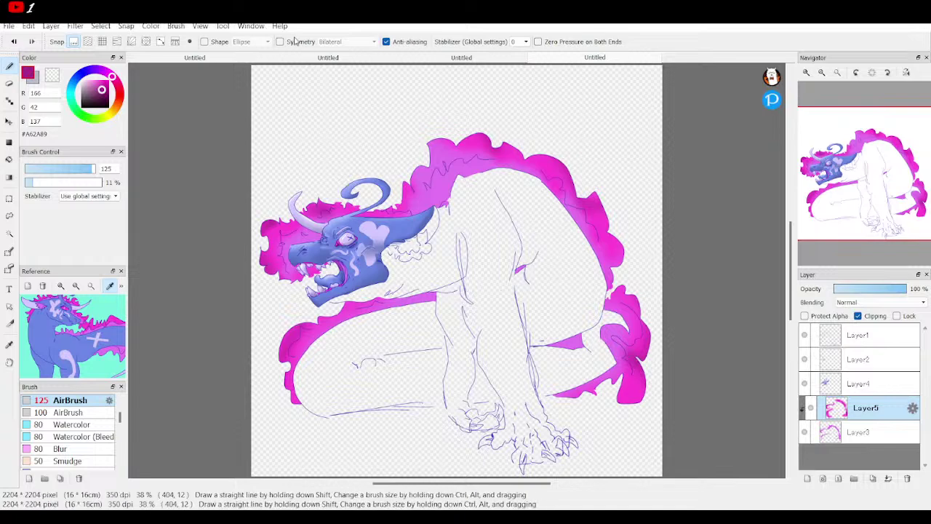
Step: Check the two-panel comic drawing with its Layer2 sketch hidden and shown, and return to the creature drawing
{"action": "left_click", "coordinate": [309, 58]}
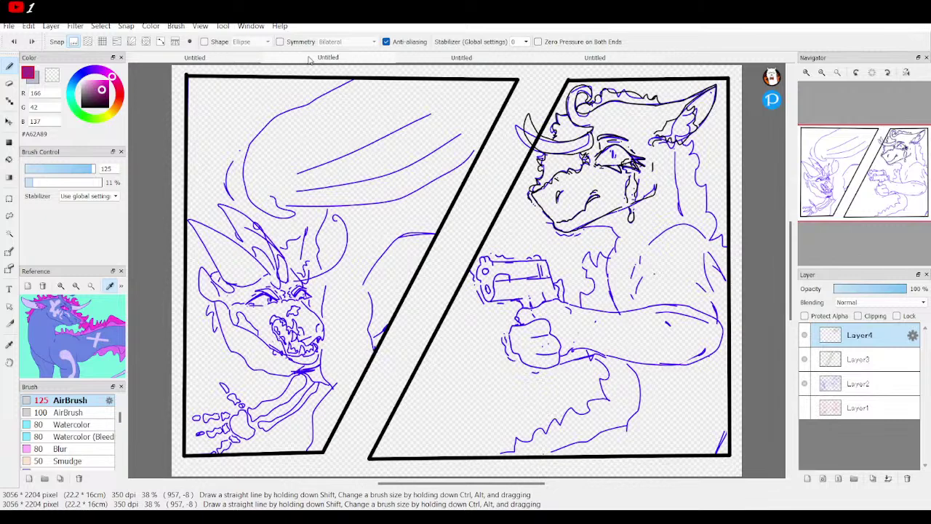
{"action": "left_click", "coordinate": [805, 384]}
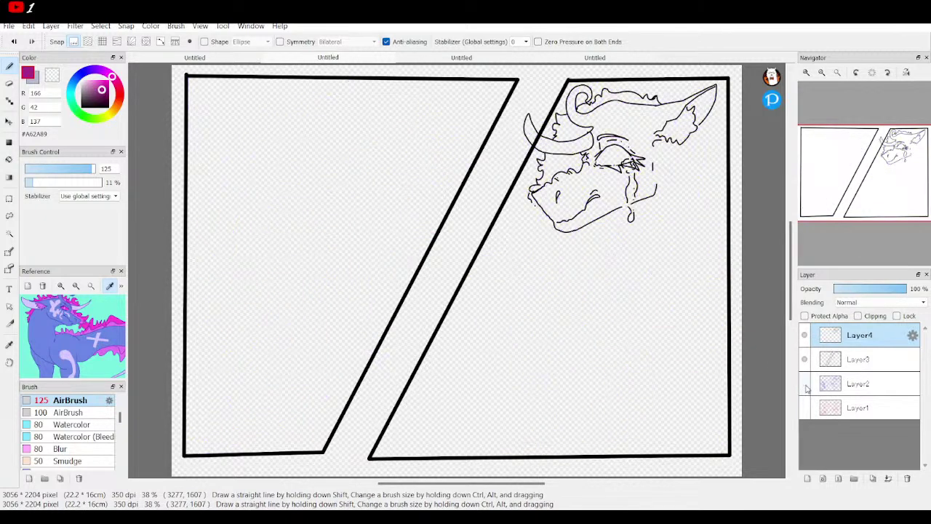
{"action": "left_click", "coordinate": [806, 387]}
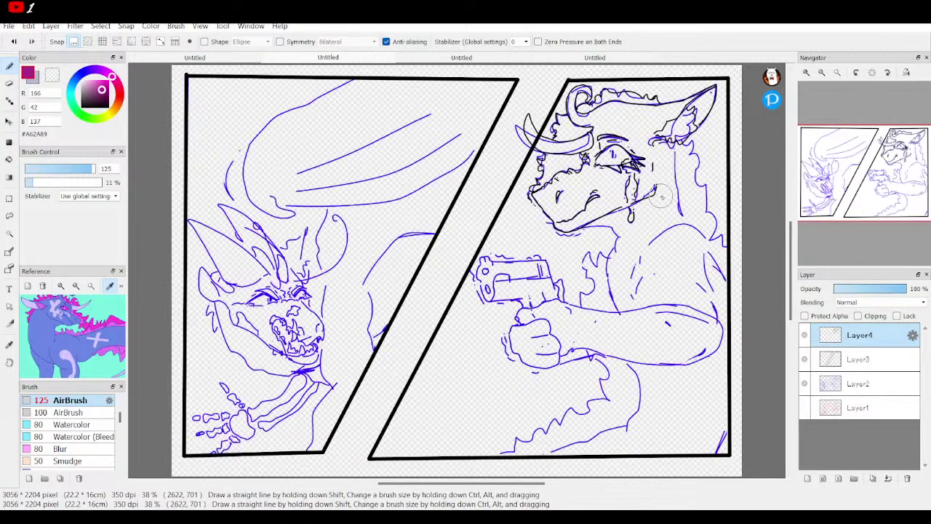
{"action": "left_click", "coordinate": [596, 58]}
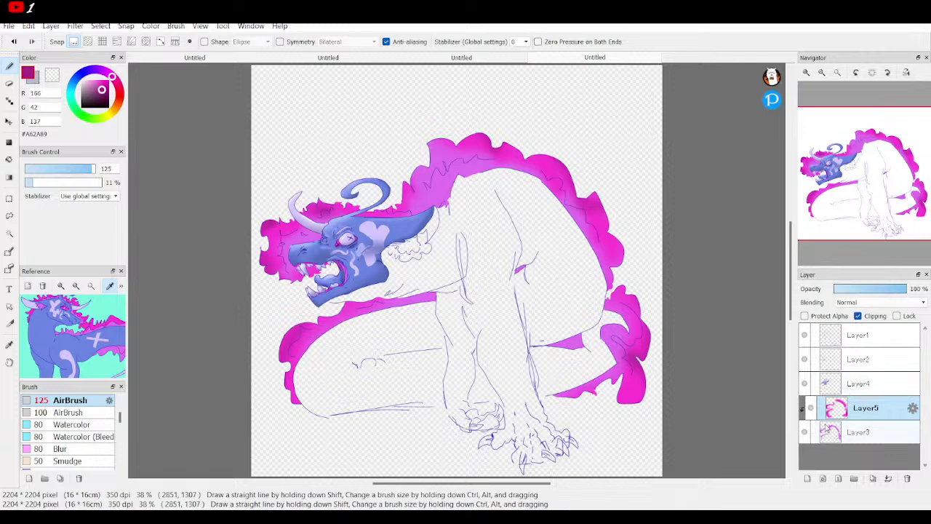
Step: Merge the clipped frill shading into Layer3 and add a new layer directly above it
{"action": "left_click", "coordinate": [889, 479]}
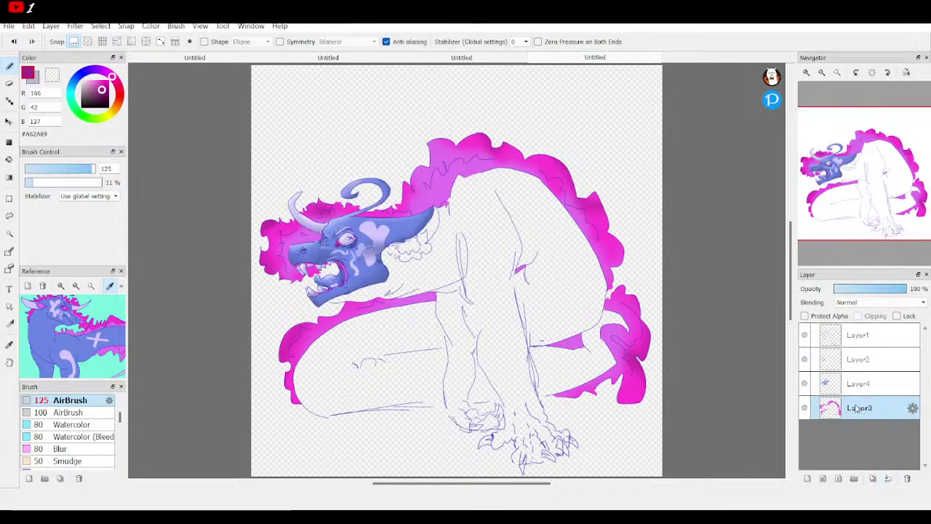
{"action": "left_click", "coordinate": [806, 72]}
{"action": "left_click_drag", "start_coordinate": [876, 180], "coordinate": [848, 164]}
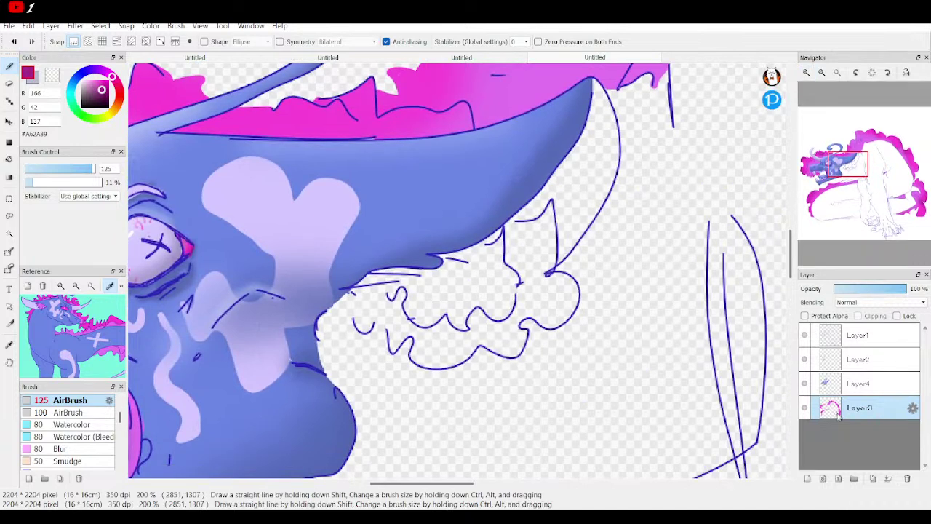
{"action": "left_click", "coordinate": [808, 478]}
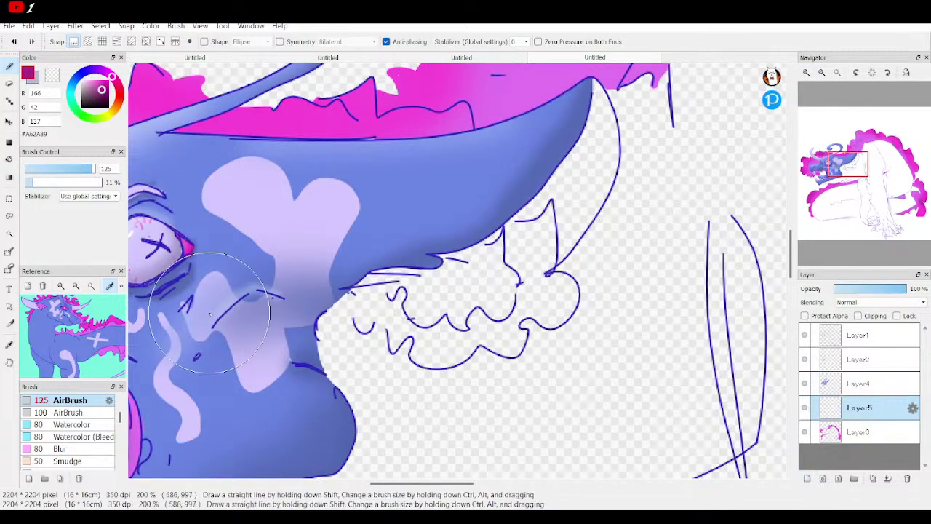
Step: Sample the pale lavender #D5C9FF from the ear in the reference image
{"action": "left_click", "coordinate": [61, 285]}
{"action": "left_click", "coordinate": [60, 285]}
{"action": "left_click", "coordinate": [61, 285]}
{"action": "left_click", "coordinate": [60, 285]}
{"action": "left_click_drag", "start_coordinate": [72, 309], "coordinate": [65, 357]}
{"action": "left_click", "coordinate": [60, 335]}
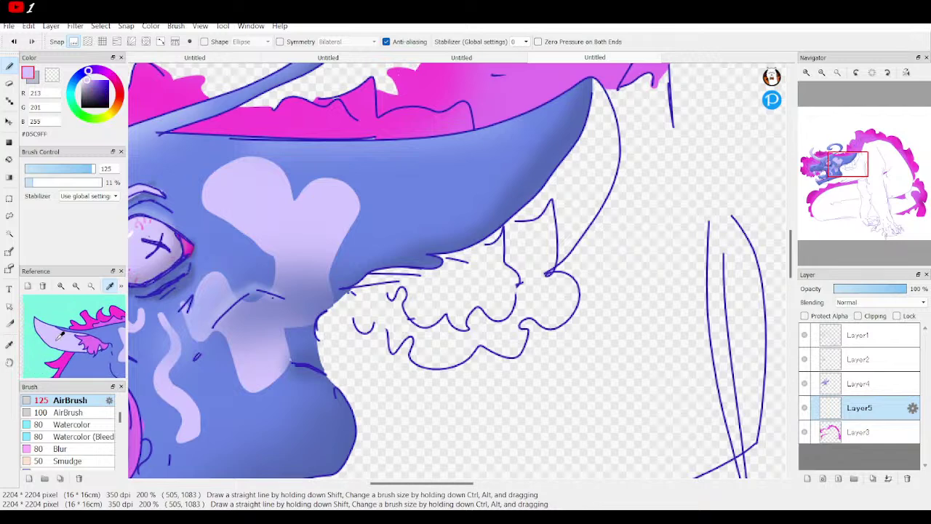
Step: Bucket-fill the creature's inner ear with the pale lavender on Layer5
{"action": "scroll", "coordinate": [54, 445], "scroll_direction": "up", "scroll_amount": 3}
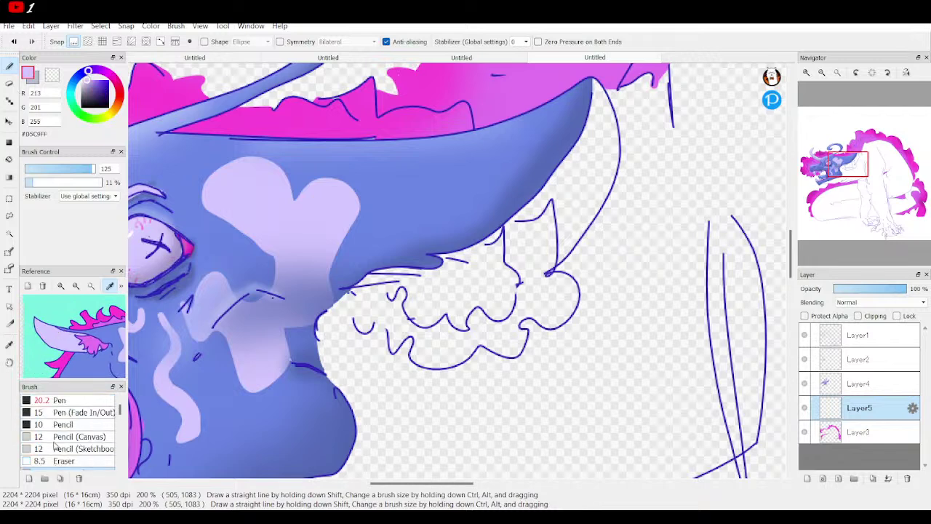
{"action": "left_click", "coordinate": [59, 400]}
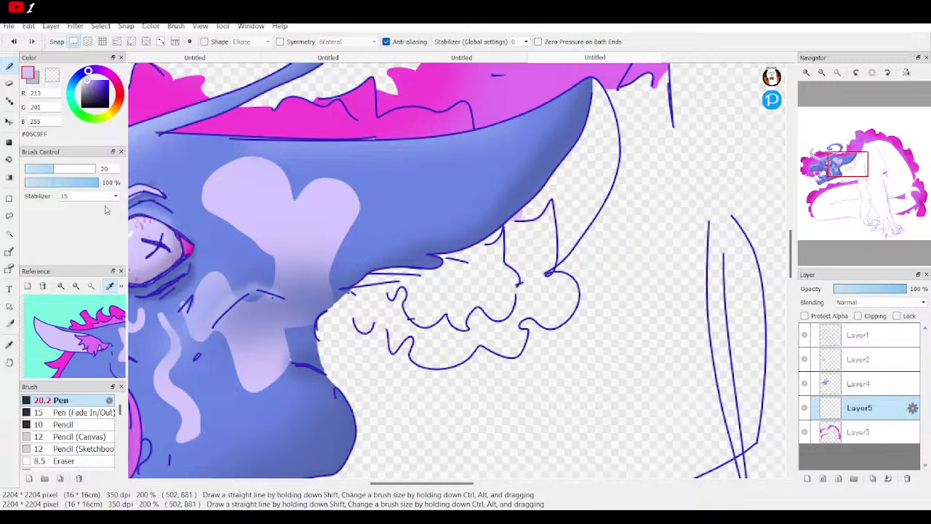
{"action": "left_click", "coordinate": [8, 159]}
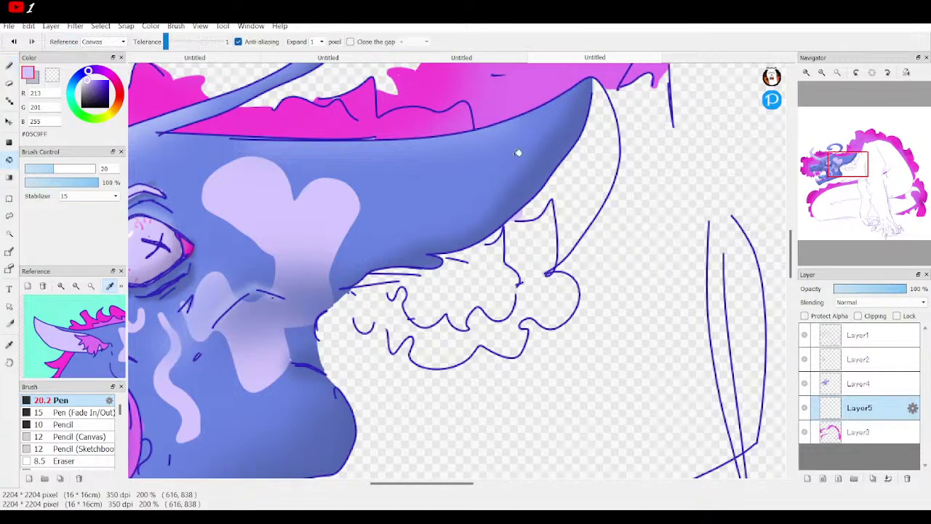
{"action": "left_click", "coordinate": [596, 162]}
Step: Add a clipped layer above the ear fill and shade the inner ear with the AirBrush in #A298C5 at size 125
{"action": "left_click", "coordinate": [806, 478]}
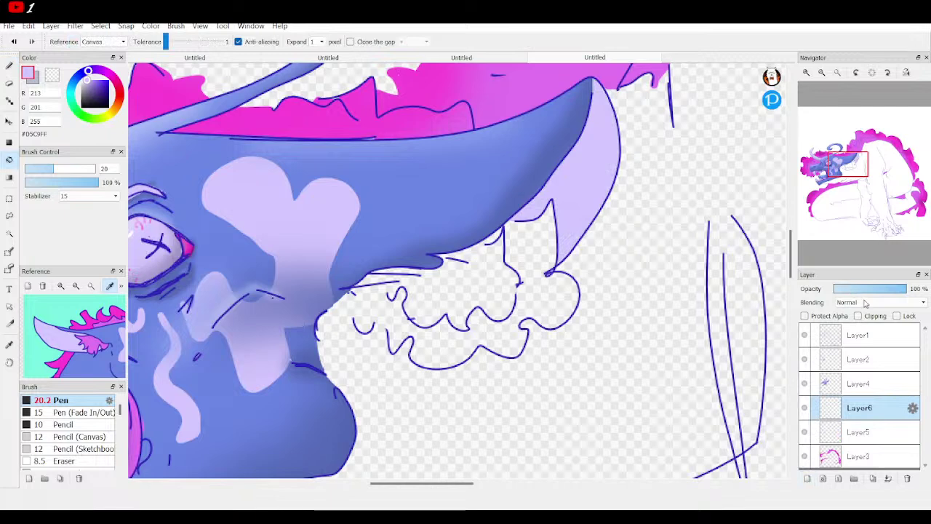
{"action": "left_click", "coordinate": [859, 316]}
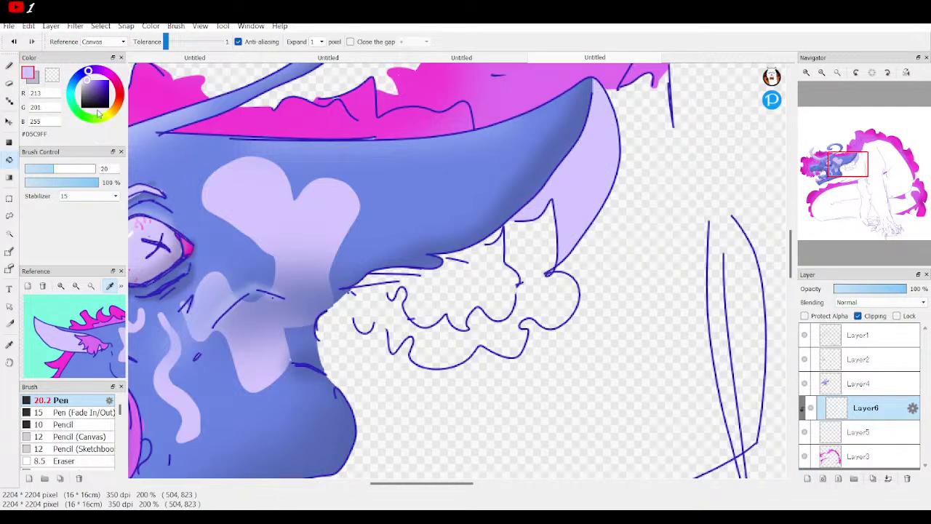
{"action": "left_click", "coordinate": [88, 88]}
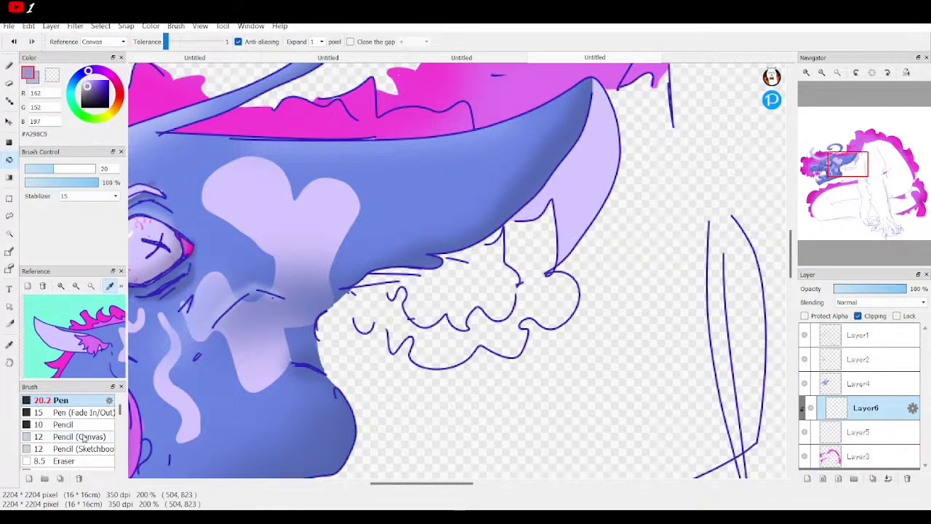
{"action": "scroll", "coordinate": [84, 437], "scroll_direction": "down", "scroll_amount": 3}
{"action": "left_click", "coordinate": [71, 397]}
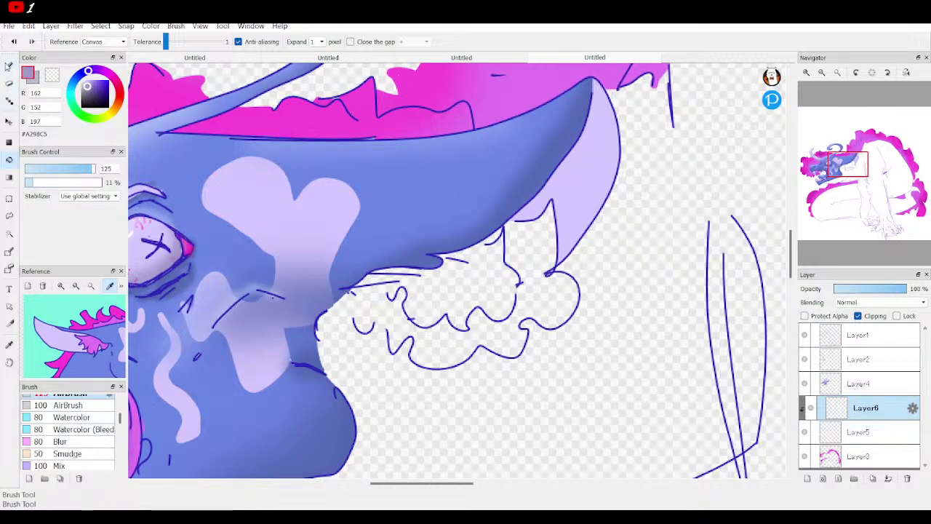
{"action": "left_click", "coordinate": [10, 66]}
{"action": "mouse_move", "coordinate": [566, 104]}
{"action": "left_mouse_down"}
{"action": "mouse_move", "coordinate": [517, 209]}
{"action": "mouse_move", "coordinate": [571, 143]}
{"action": "mouse_move", "coordinate": [578, 69]}
{"action": "mouse_move", "coordinate": [553, 138]}
{"action": "mouse_move", "coordinate": [486, 232]}
{"action": "mouse_move", "coordinate": [570, 136]}
{"action": "mouse_move", "coordinate": [572, 89]}
{"action": "left_mouse_up"}
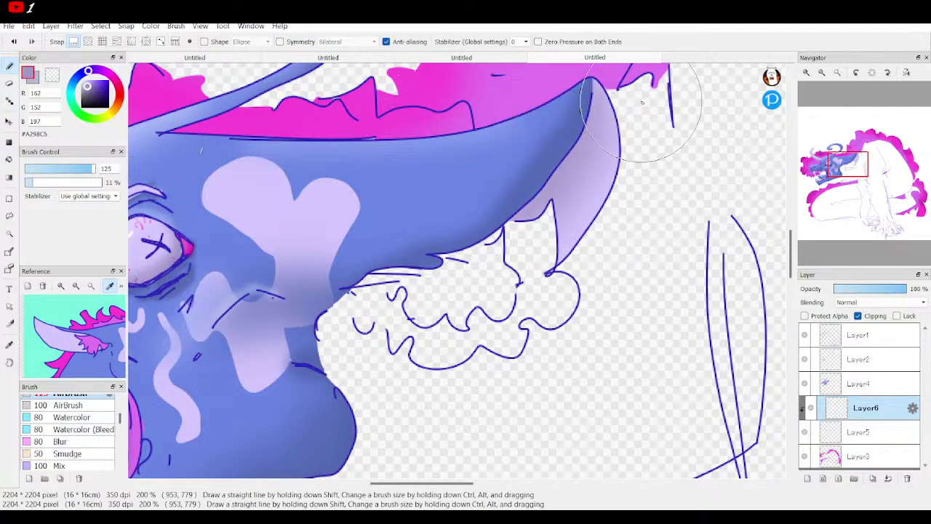
Step: Merge the clipped ear shading layer down into Layer5
{"action": "left_click", "coordinate": [844, 82]}
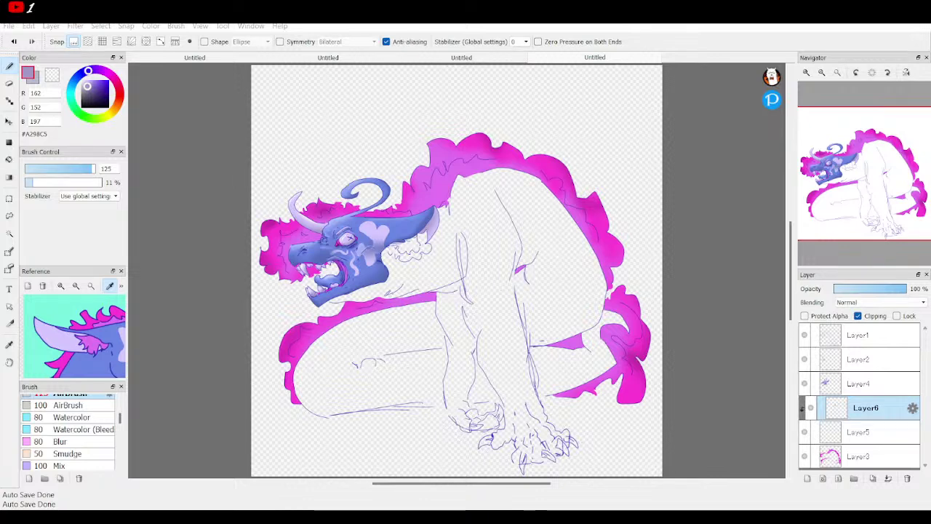
{"action": "left_click", "coordinate": [213, 86]}
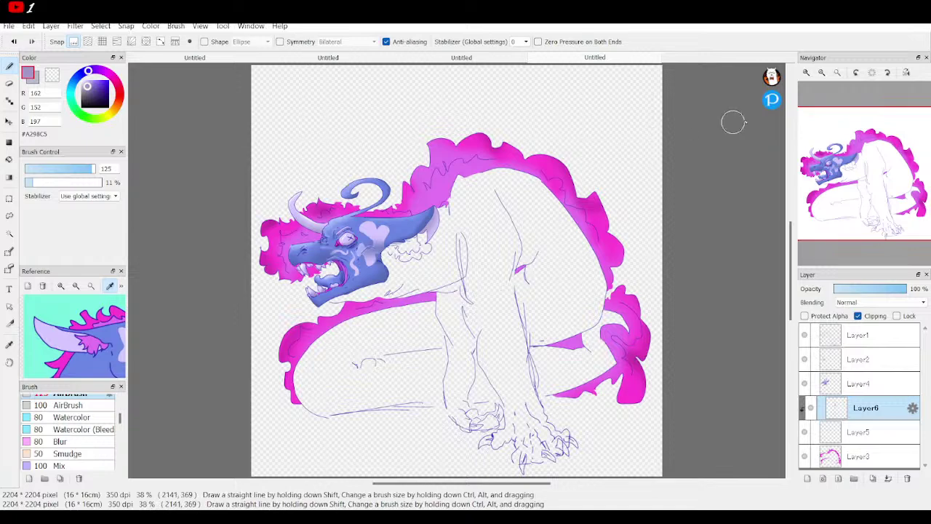
{"action": "left_click", "coordinate": [807, 72]}
{"action": "left_click", "coordinate": [808, 72]}
{"action": "left_click_drag", "start_coordinate": [867, 182], "coordinate": [850, 173]}
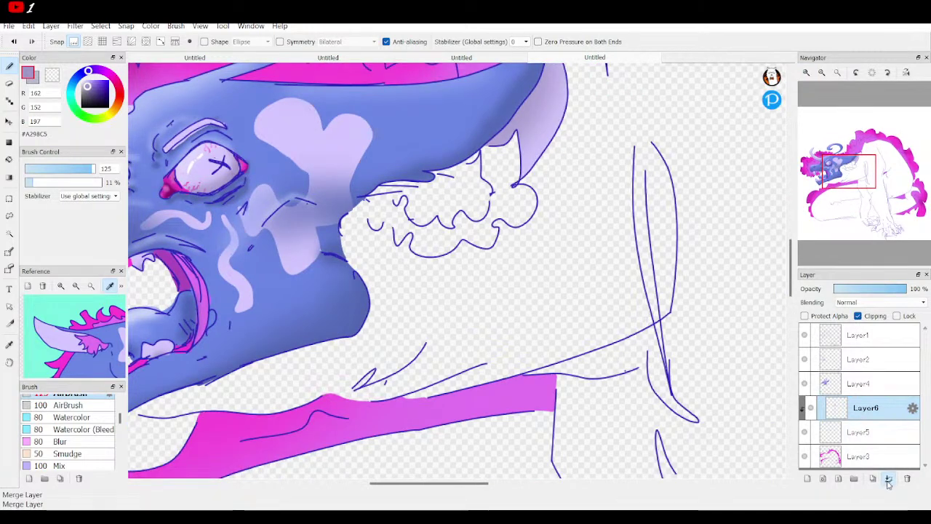
{"action": "left_click", "coordinate": [887, 480]}
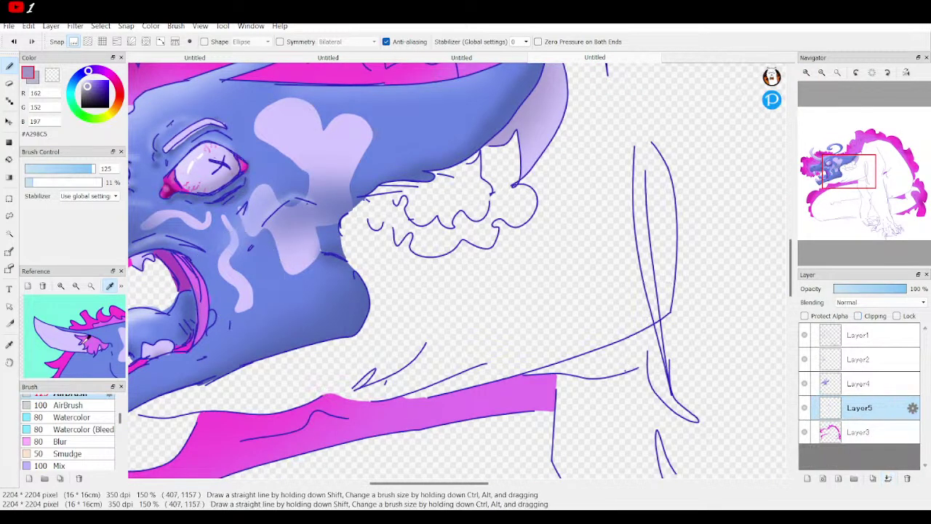
Step: Sample pink-purple #E175EF from the reference ear tuft and paint the open parts of the ear fluff on a new layer with the size 20 Pen
{"action": "left_click", "coordinate": [96, 338]}
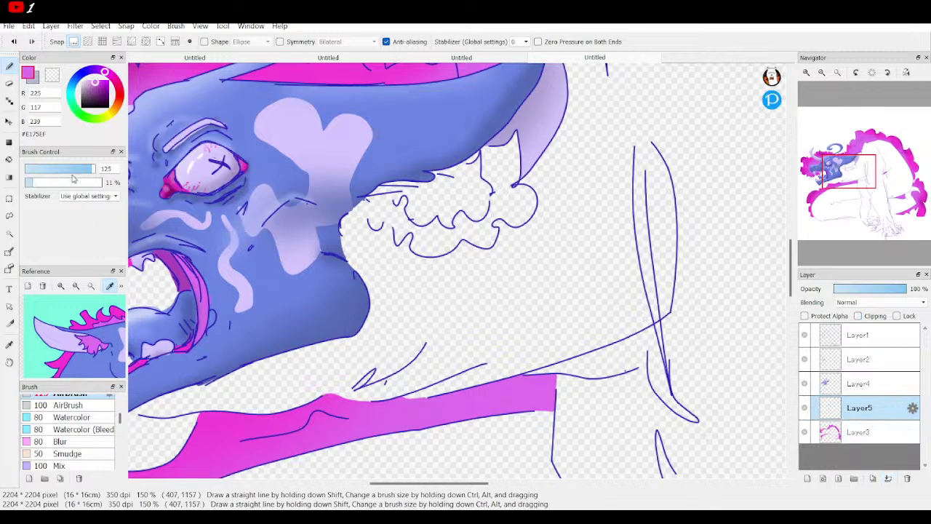
{"action": "scroll", "coordinate": [71, 435], "scroll_direction": "up", "scroll_amount": 5}
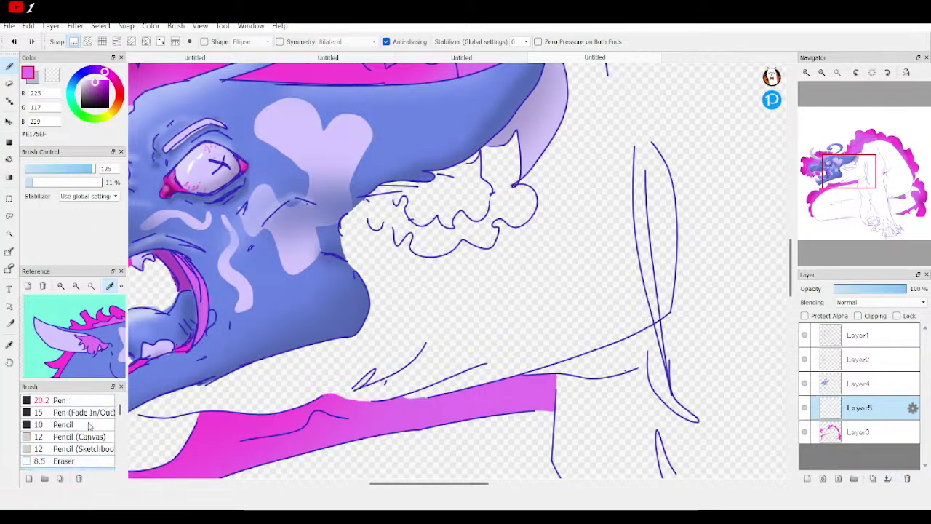
{"action": "left_click", "coordinate": [64, 400]}
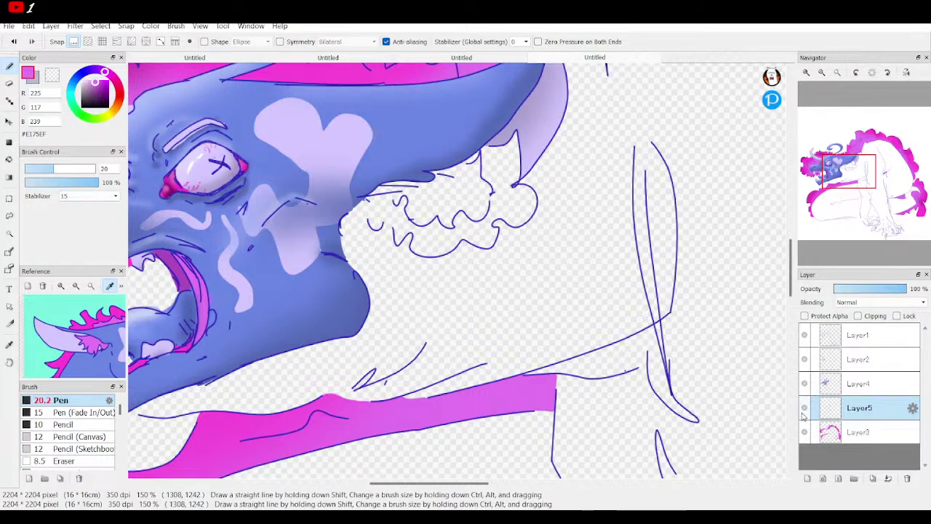
{"action": "left_click", "coordinate": [808, 479]}
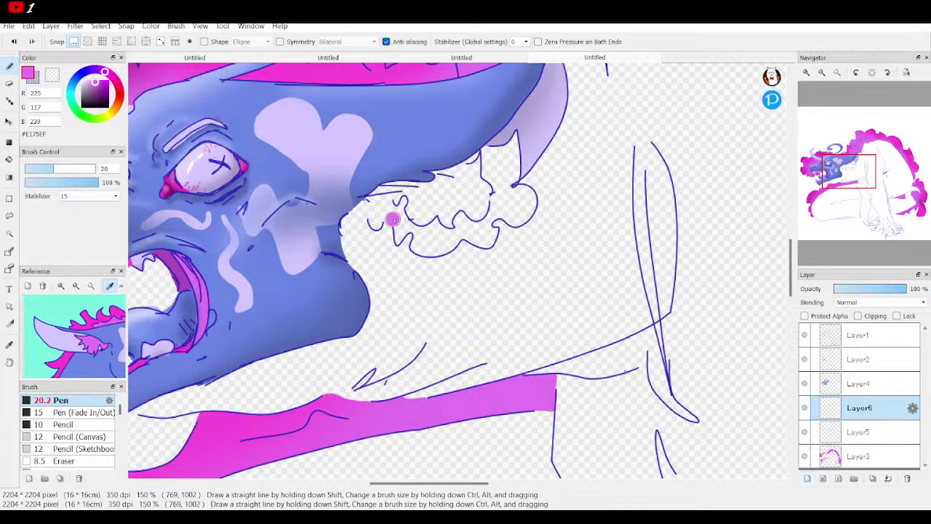
{"action": "mouse_move", "coordinate": [392, 217]}
{"action": "left_mouse_down"}
{"action": "mouse_move", "coordinate": [375, 191]}
{"action": "mouse_move", "coordinate": [409, 181]}
{"action": "mouse_move", "coordinate": [442, 184]}
{"action": "left_mouse_up"}
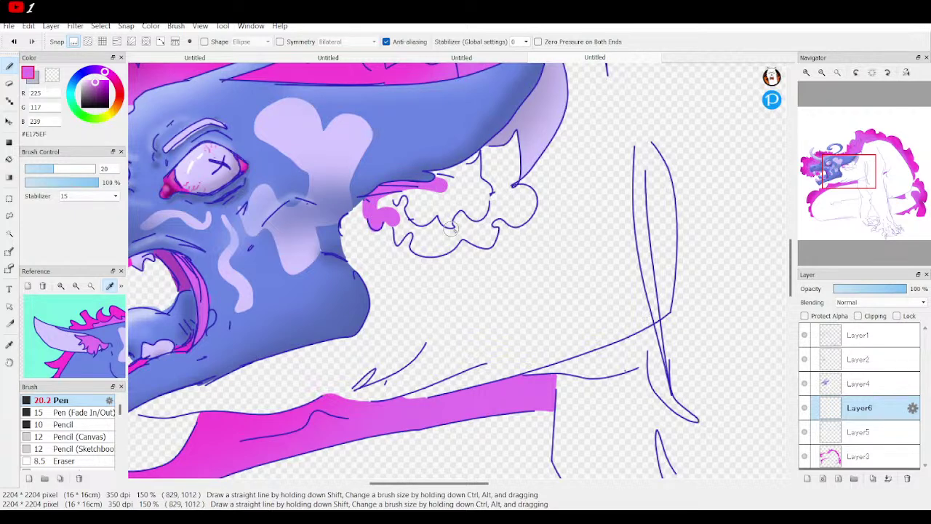
Step: Bucket-fill the remaining outlined areas of the ear fluff with the pink-purple
{"action": "left_click", "coordinate": [6, 160]}
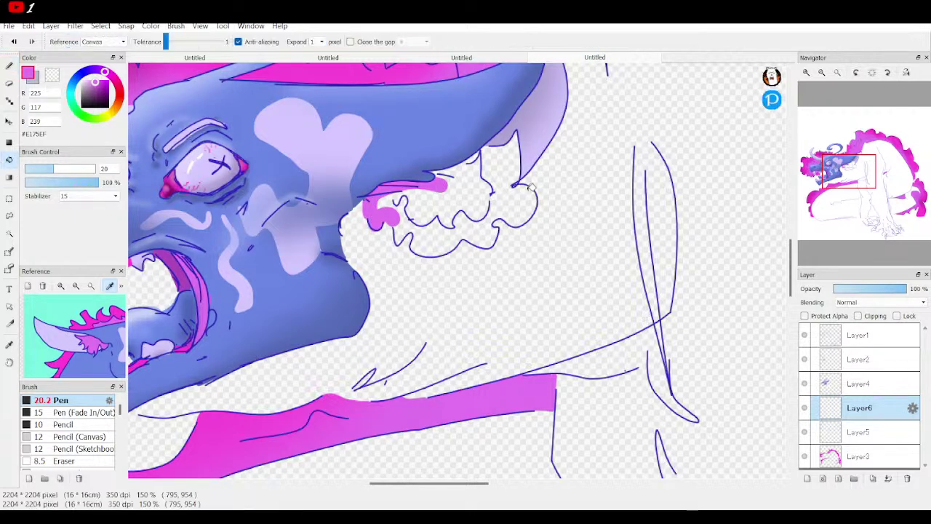
{"action": "left_click", "coordinate": [511, 166]}
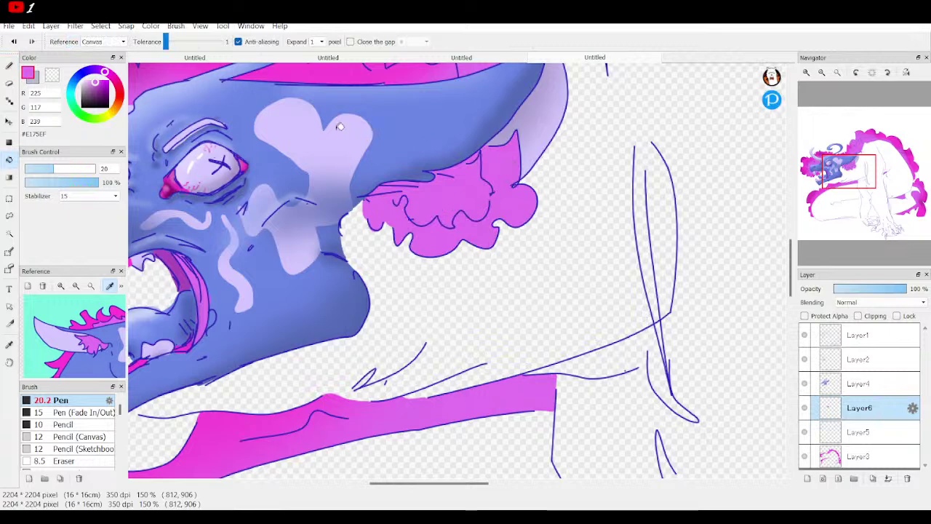
{"action": "key", "text": "b"}
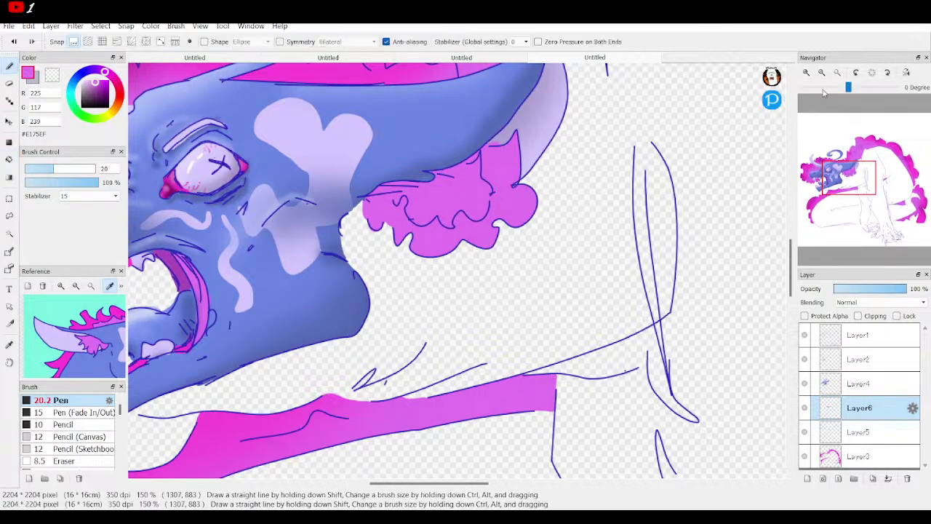
Step: Add a clipped layer above the ear fluff and set up the AirBrush with hot pink #FF42D3 at size 125
{"action": "left_click", "coordinate": [837, 73]}
{"action": "left_click", "coordinate": [807, 479]}
{"action": "left_click", "coordinate": [873, 317]}
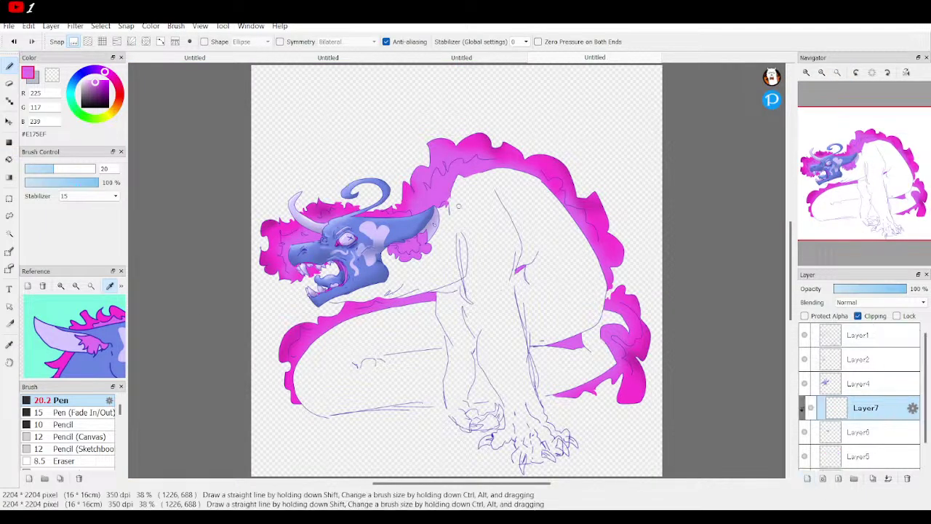
{"action": "left_click", "coordinate": [104, 73]}
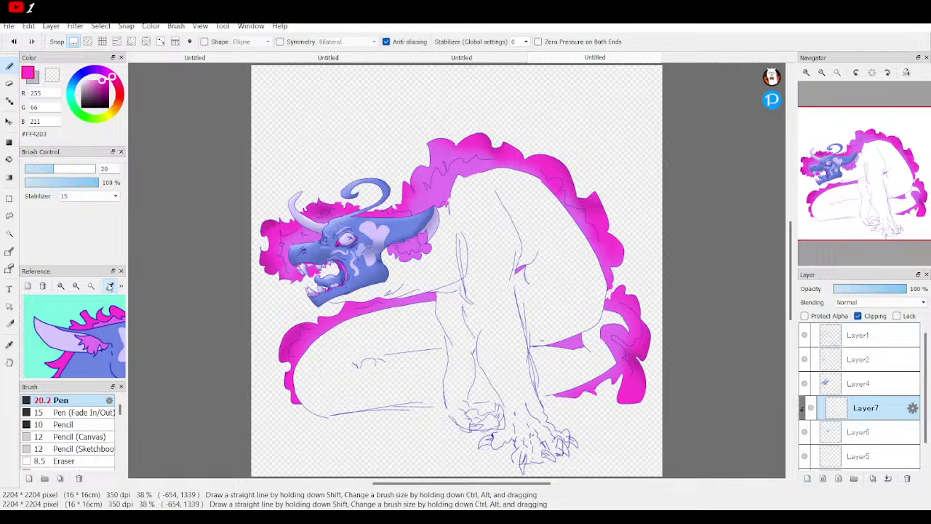
{"action": "scroll", "coordinate": [74, 436], "scroll_direction": "down", "scroll_amount": 3}
{"action": "scroll", "coordinate": [73, 436], "scroll_direction": "up", "scroll_amount": 3}
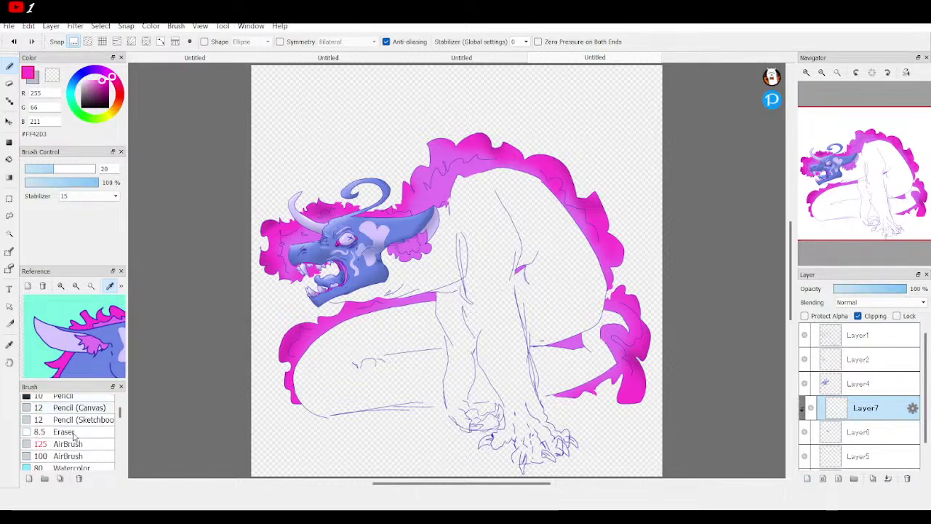
{"action": "left_click", "coordinate": [70, 444]}
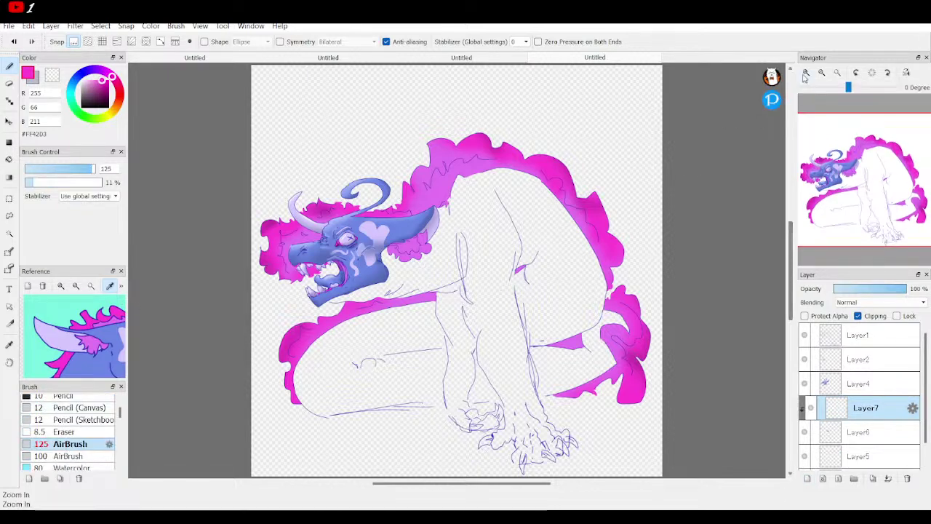
Step: Airbrush hot pink over the outer and lower parts of the ear fluff on the clipped layer
{"action": "scroll", "coordinate": [418, 233], "scroll_direction": "up", "scroll_amount": 4}
{"action": "mouse_move", "coordinate": [419, 233]}
{"action": "left_mouse_down"}
{"action": "mouse_move", "coordinate": [397, 263]}
{"action": "mouse_move", "coordinate": [369, 268]}
{"action": "mouse_move", "coordinate": [406, 245]}
{"action": "mouse_move", "coordinate": [411, 228]}
{"action": "mouse_move", "coordinate": [400, 256]}
{"action": "mouse_move", "coordinate": [410, 230]}
{"action": "mouse_move", "coordinate": [405, 196]}
{"action": "mouse_move", "coordinate": [409, 231]}
{"action": "mouse_move", "coordinate": [366, 255]}
{"action": "mouse_move", "coordinate": [339, 237]}
{"action": "mouse_move", "coordinate": [371, 256]}
{"action": "mouse_move", "coordinate": [411, 220]}
{"action": "left_mouse_up"}
{"action": "left_click_drag", "start_coordinate": [392, 246], "coordinate": [397, 227]}
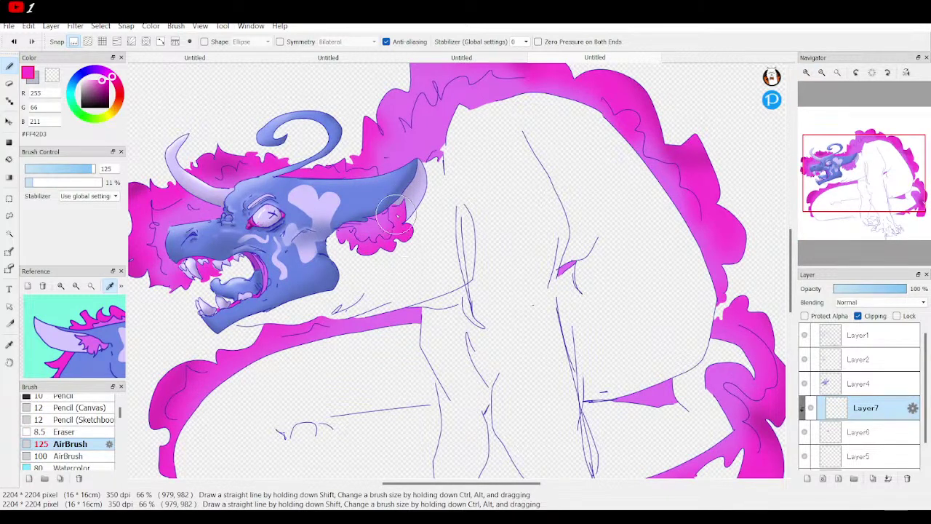
Step: Darken the ear fluff along the underside of the ear with deep magenta #941E79 and the AirBrush at size 56
{"action": "left_click", "coordinate": [684, 160], "text": "alt"}
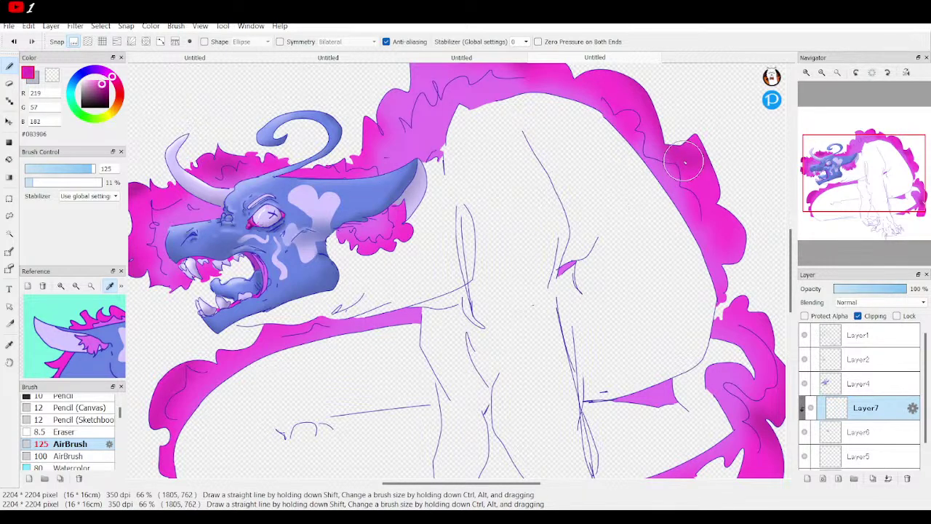
{"action": "left_click", "coordinate": [80, 169]}
{"action": "left_click", "coordinate": [103, 92]}
{"action": "mouse_move", "coordinate": [400, 222]}
{"action": "left_mouse_down"}
{"action": "mouse_move", "coordinate": [390, 255]}
{"action": "mouse_move", "coordinate": [359, 225]}
{"action": "mouse_move", "coordinate": [342, 231]}
{"action": "mouse_move", "coordinate": [390, 192]}
{"action": "mouse_move", "coordinate": [381, 215]}
{"action": "mouse_move", "coordinate": [335, 233]}
{"action": "mouse_move", "coordinate": [403, 191]}
{"action": "mouse_move", "coordinate": [393, 209]}
{"action": "mouse_move", "coordinate": [415, 159]}
{"action": "left_mouse_up"}
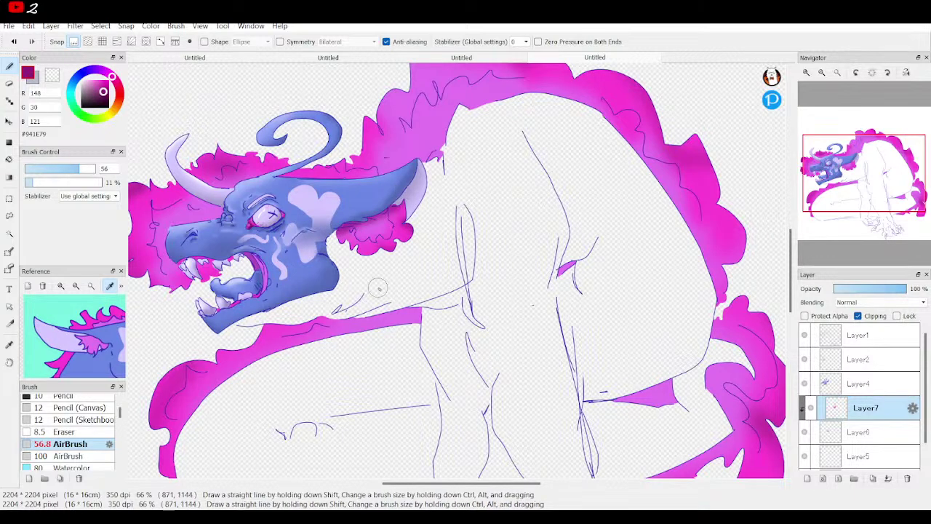
Step: Merge the ear fluff shading, the ear fluff, the head layer Layer4 and Layer2 down into Layer5
{"action": "scroll", "coordinate": [633, 285], "scroll_direction": "down", "scroll_amount": 4}
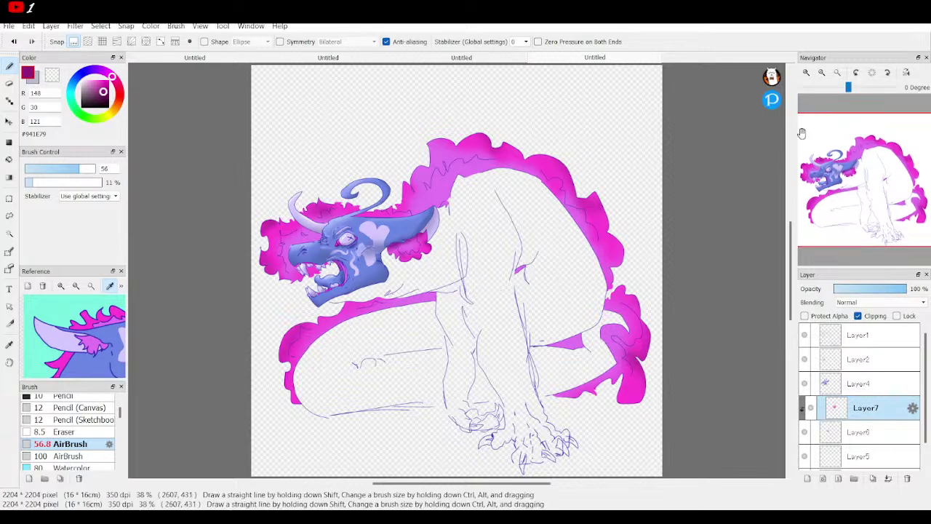
{"action": "left_click", "coordinate": [807, 73]}
{"action": "left_click", "coordinate": [807, 74]}
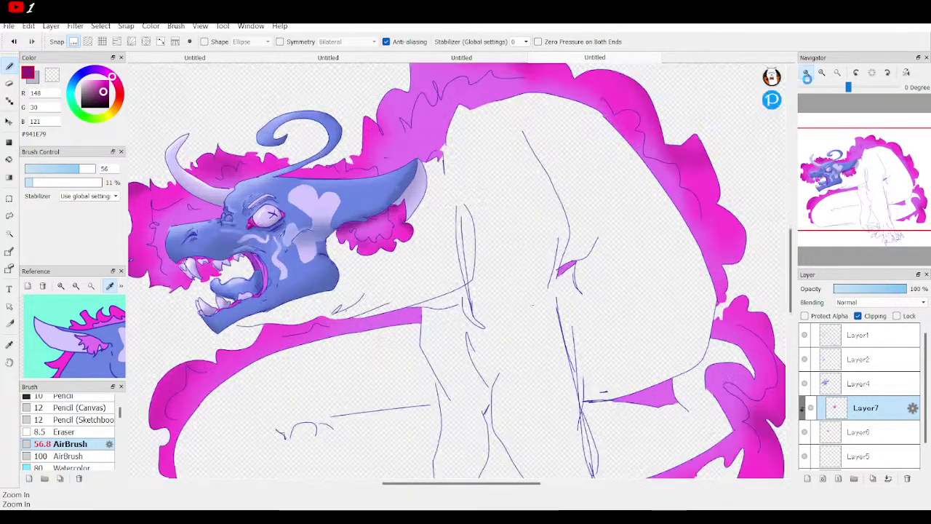
{"action": "mouse_move", "coordinate": [853, 179]}
{"action": "left_mouse_down"}
{"action": "mouse_move", "coordinate": [829, 175]}
{"action": "mouse_move", "coordinate": [837, 180]}
{"action": "left_mouse_up"}
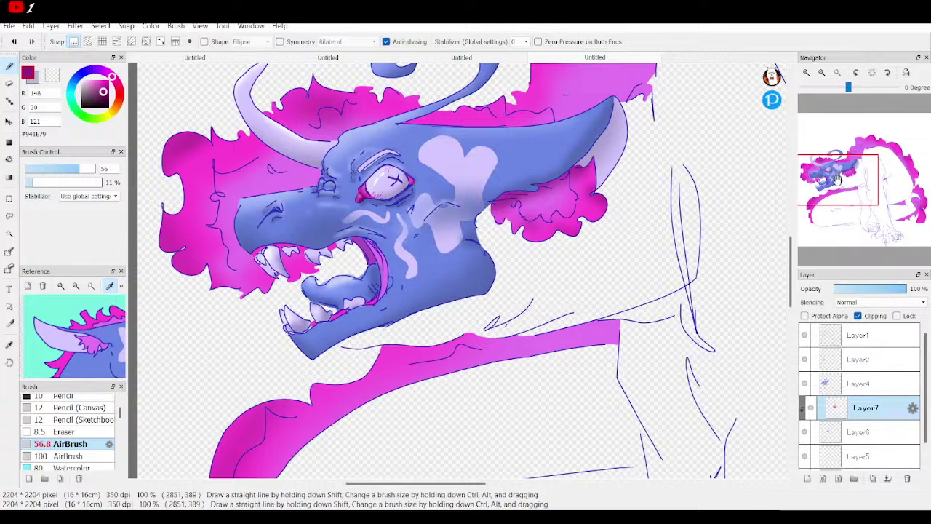
{"action": "left_click", "coordinate": [838, 74]}
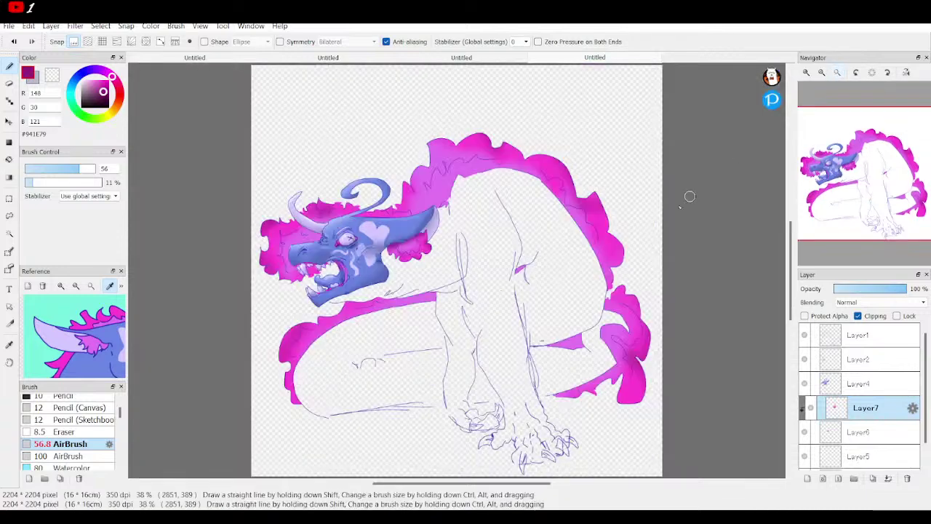
{"action": "left_click", "coordinate": [888, 478]}
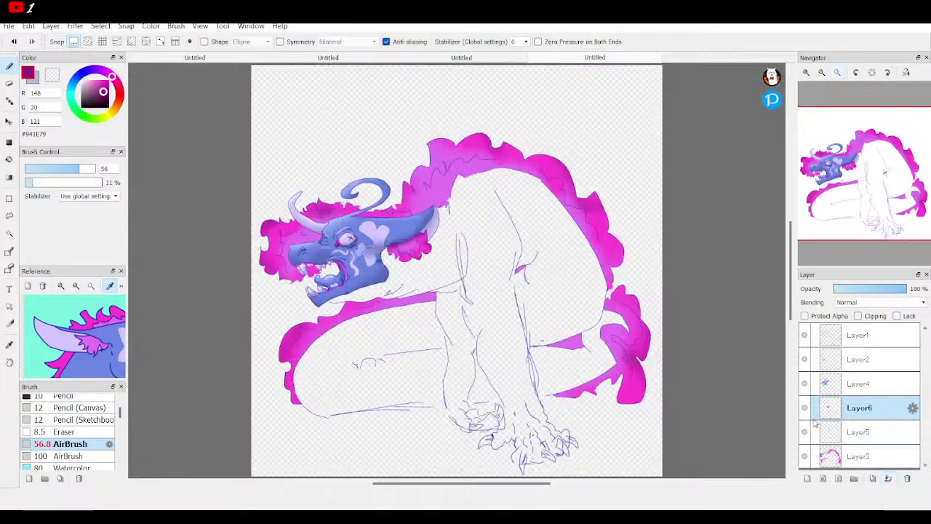
{"action": "left_click", "coordinate": [888, 479]}
{"action": "left_click", "coordinate": [868, 386]}
{"action": "left_click", "coordinate": [888, 478]}
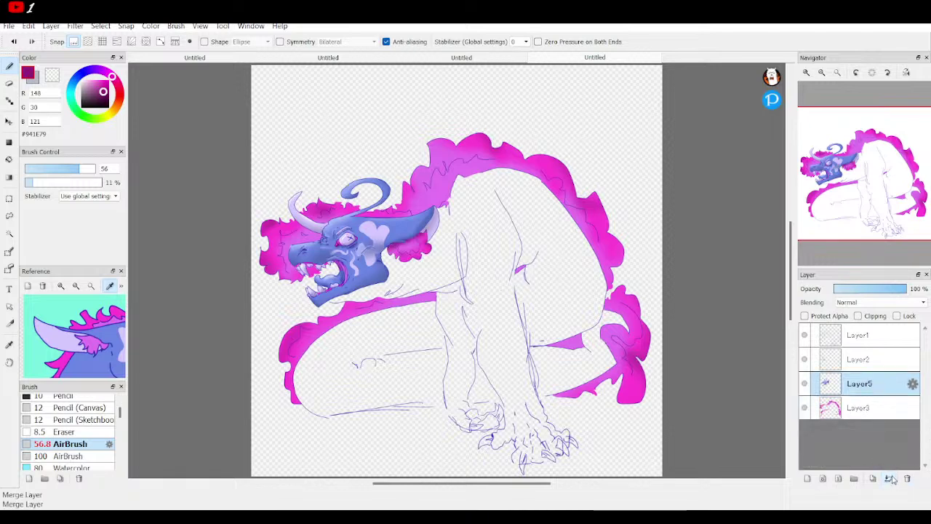
{"action": "left_click", "coordinate": [859, 368]}
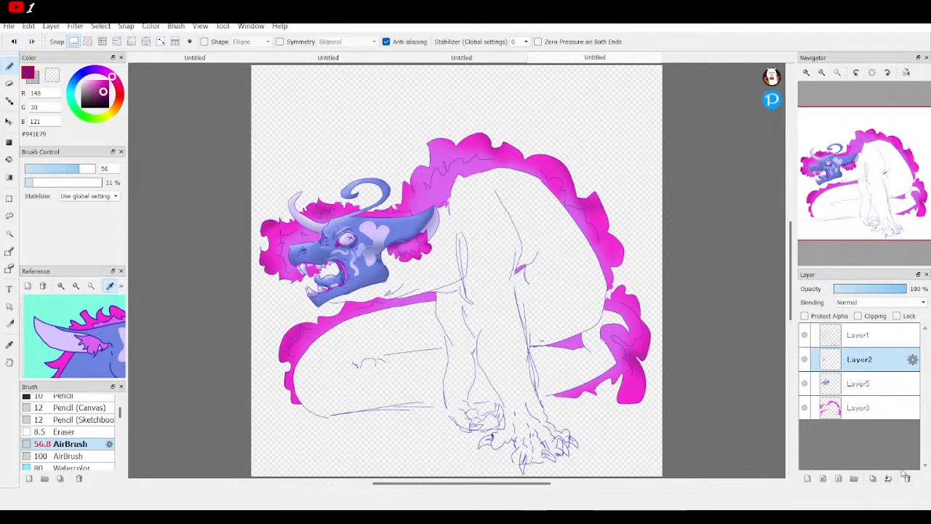
{"action": "left_click", "coordinate": [888, 479]}
Step: Add a layer directly above Layer3, sample the body blue #6B86E5 from the reference image and choose the size 20 Pen
{"action": "left_click", "coordinate": [863, 390]}
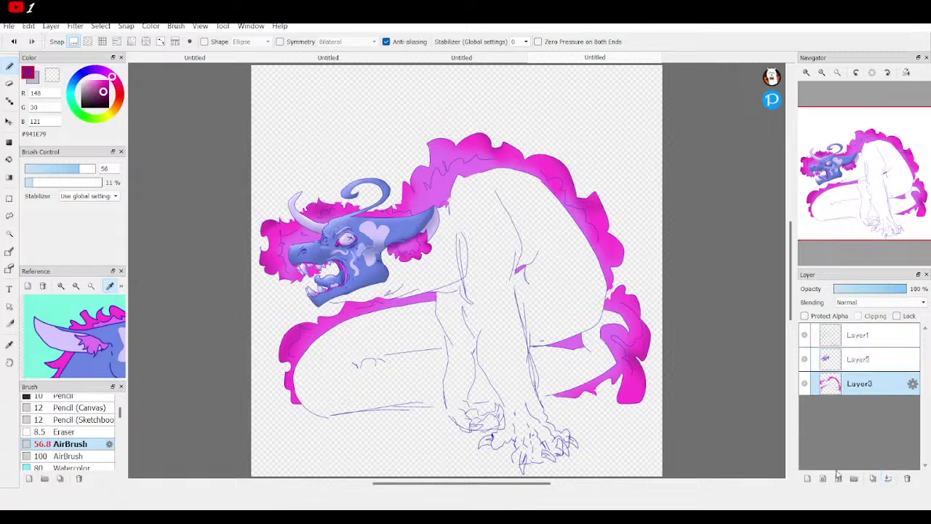
{"action": "left_click", "coordinate": [808, 479]}
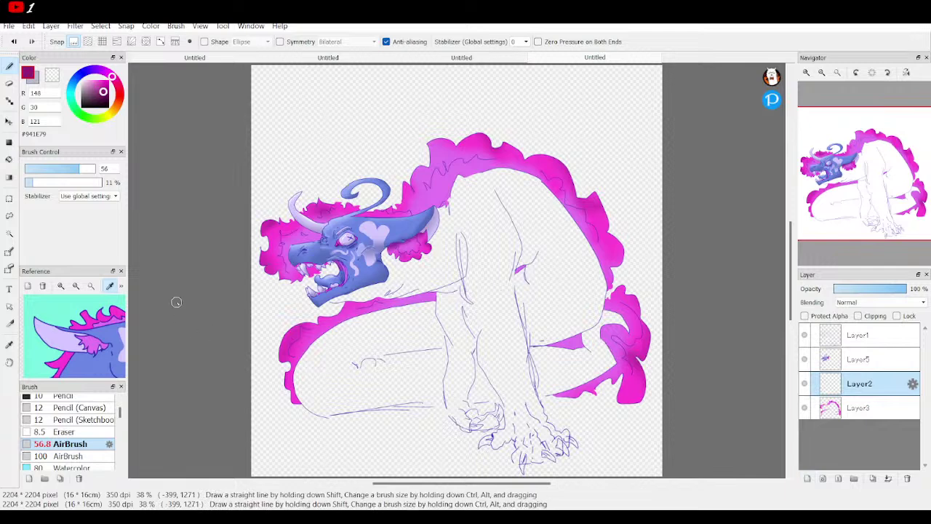
{"action": "left_click", "coordinate": [88, 286]}
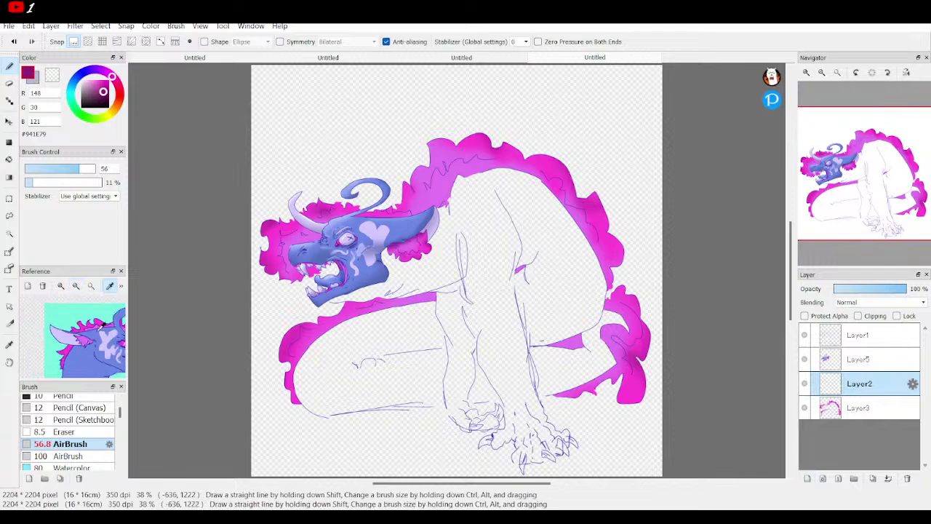
{"action": "left_click_drag", "start_coordinate": [95, 330], "coordinate": [31, 289]}
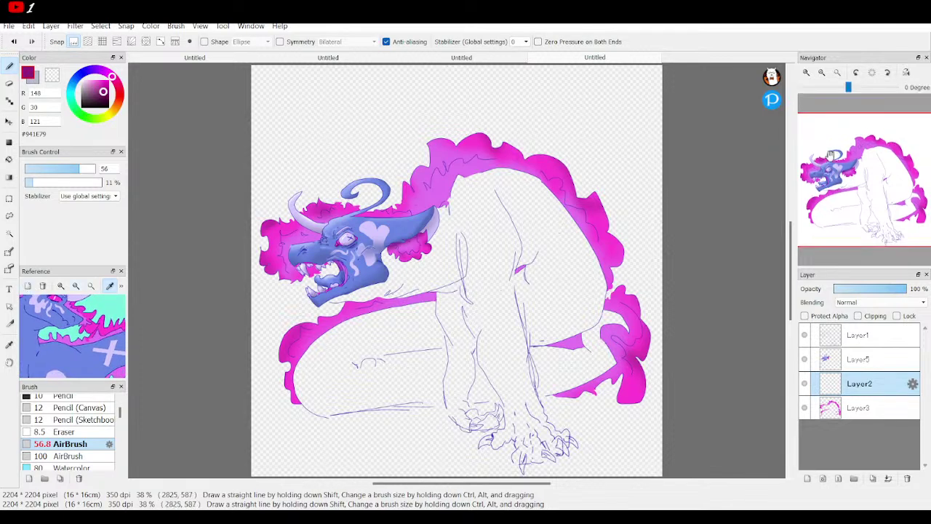
{"action": "left_click", "coordinate": [76, 287]}
{"action": "scroll", "coordinate": [92, 325], "scroll_direction": "up", "scroll_amount": 3}
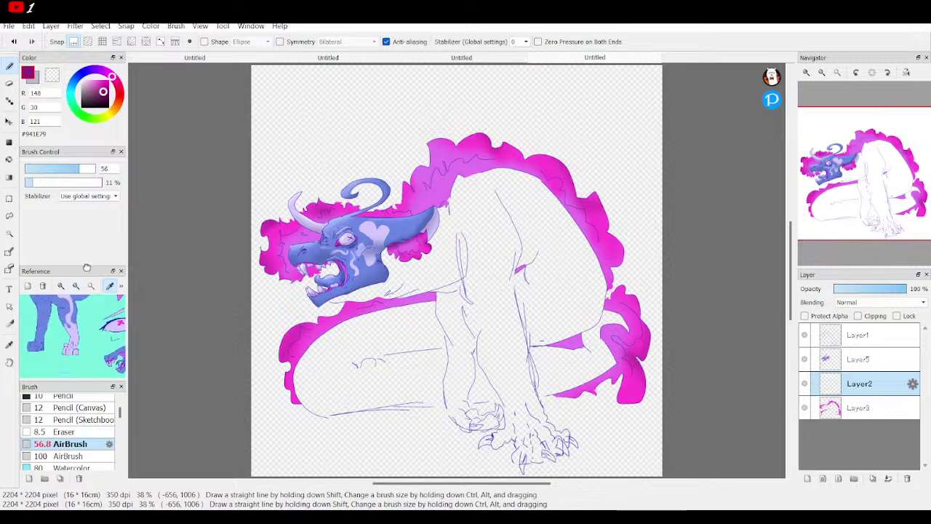
{"action": "scroll", "coordinate": [93, 331], "scroll_direction": "down", "scroll_amount": 4}
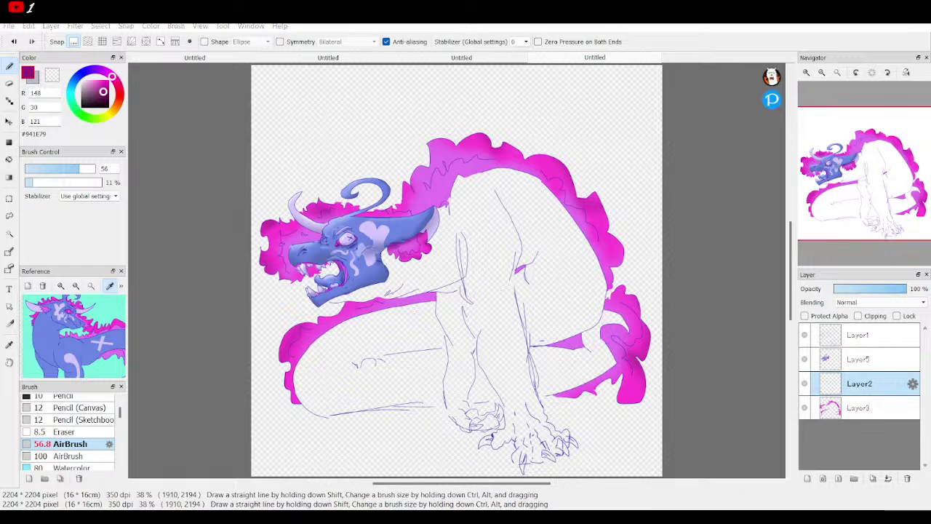
{"action": "key", "text": "alt+Tab"}
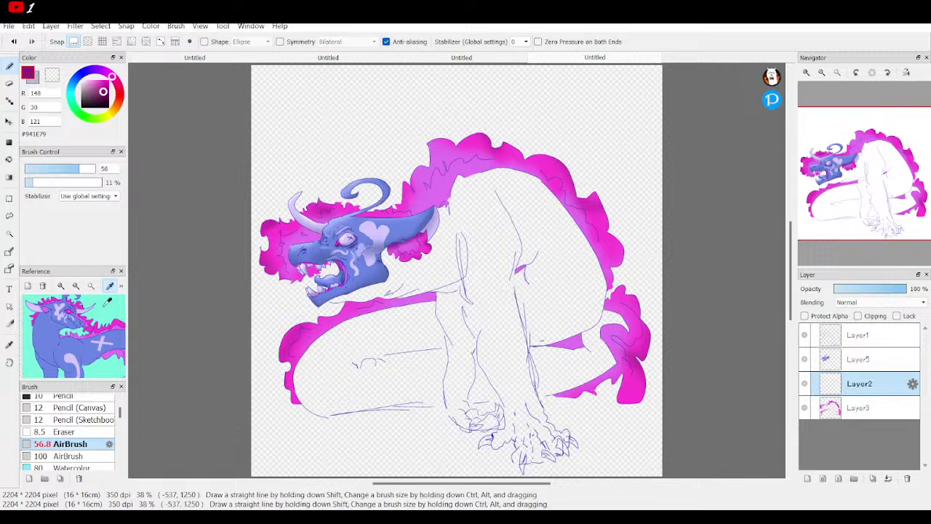
{"action": "left_click", "coordinate": [51, 325]}
{"action": "scroll", "coordinate": [69, 439], "scroll_direction": "up", "scroll_amount": 2}
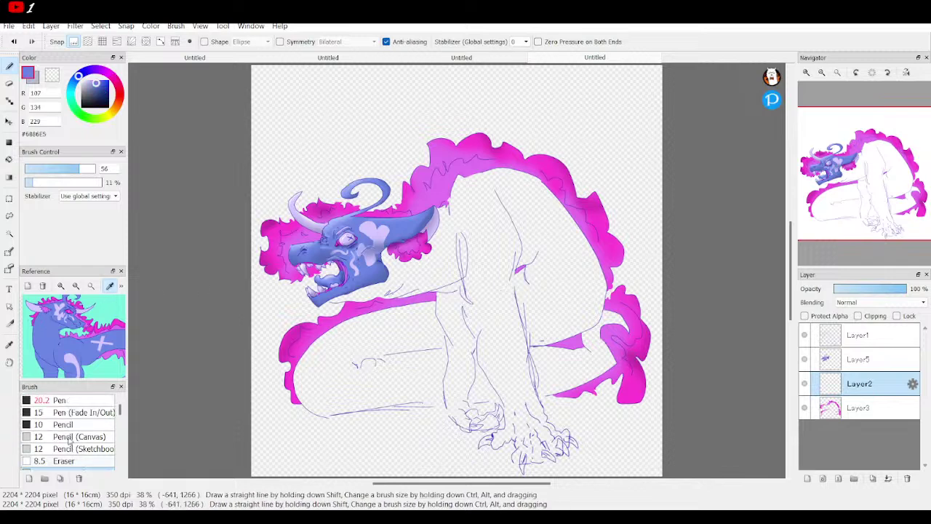
{"action": "left_click", "coordinate": [52, 400]}
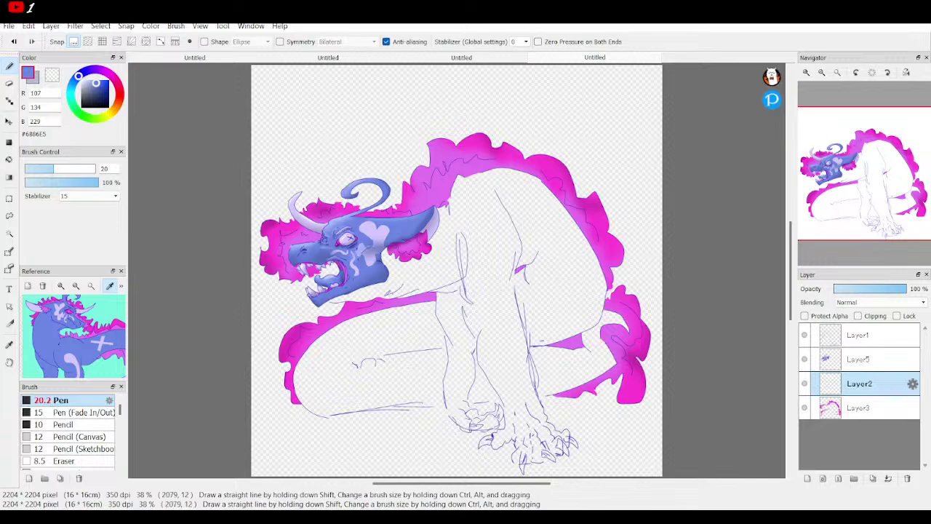
Step: Paint a short blue stroke beneath the lower jaw to close the gap in the neck outline
{"action": "left_click", "coordinate": [806, 72]}
{"action": "left_click", "coordinate": [806, 72]}
{"action": "left_click_drag", "start_coordinate": [845, 182], "coordinate": [825, 191]}
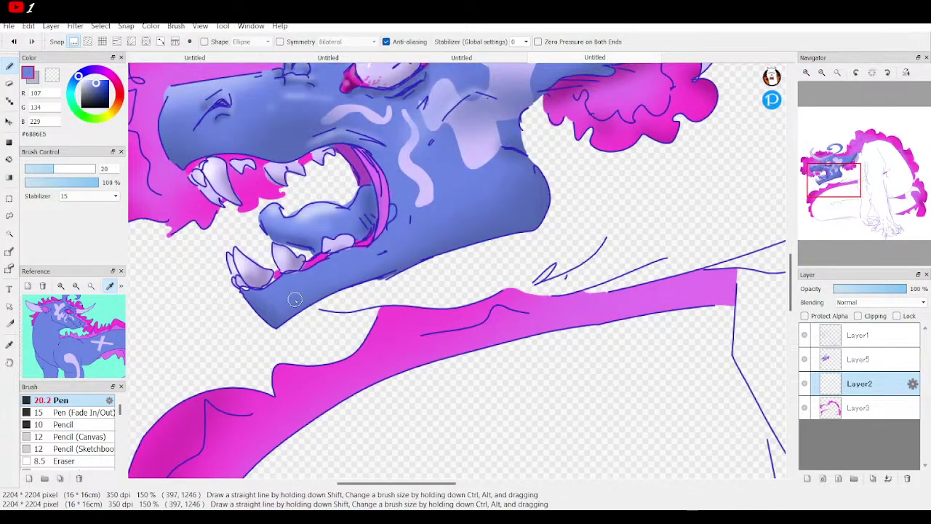
{"action": "left_click_drag", "start_coordinate": [299, 301], "coordinate": [360, 305]}
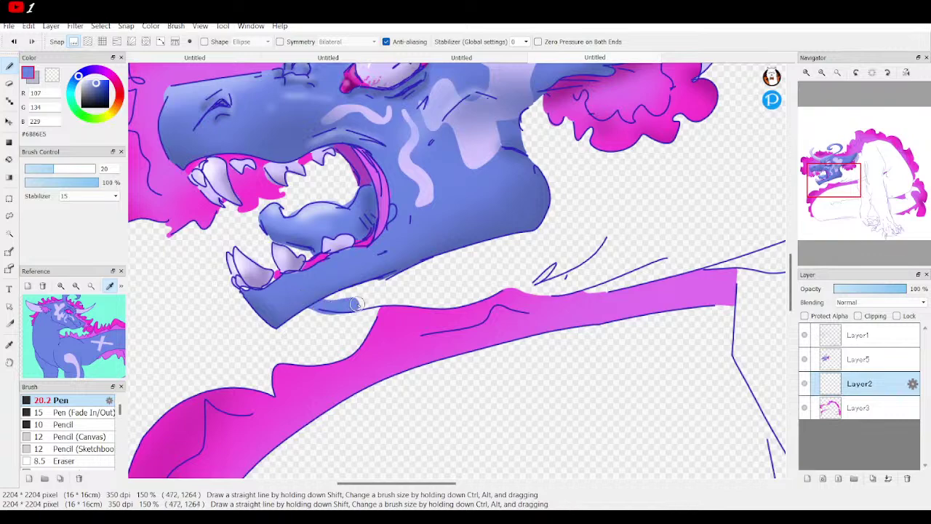
Step: Paint blue along the underside of the folded leg to close its outline up to the smaller paw
{"action": "left_click_drag", "start_coordinate": [838, 191], "coordinate": [843, 212]}
{"action": "left_click", "coordinate": [821, 72]}
{"action": "left_click", "coordinate": [822, 72]}
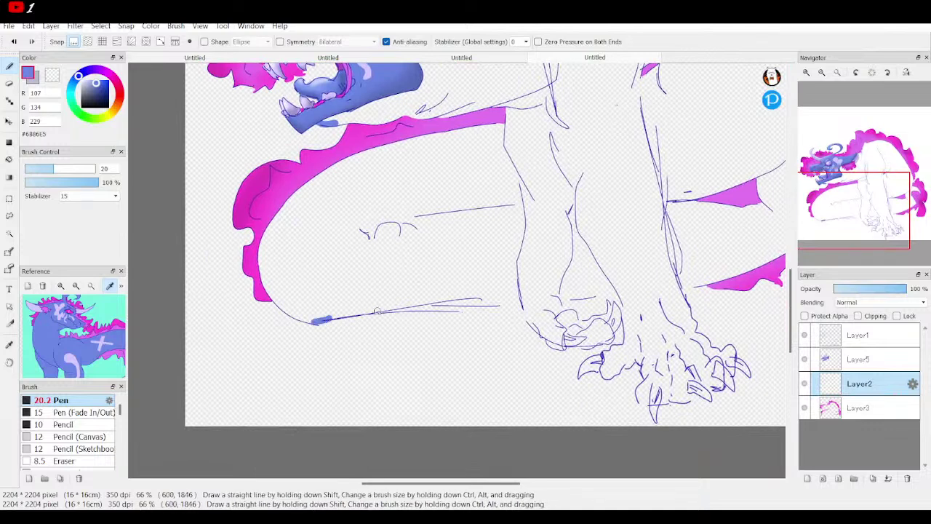
{"action": "left_click_drag", "start_coordinate": [378, 311], "coordinate": [518, 307]}
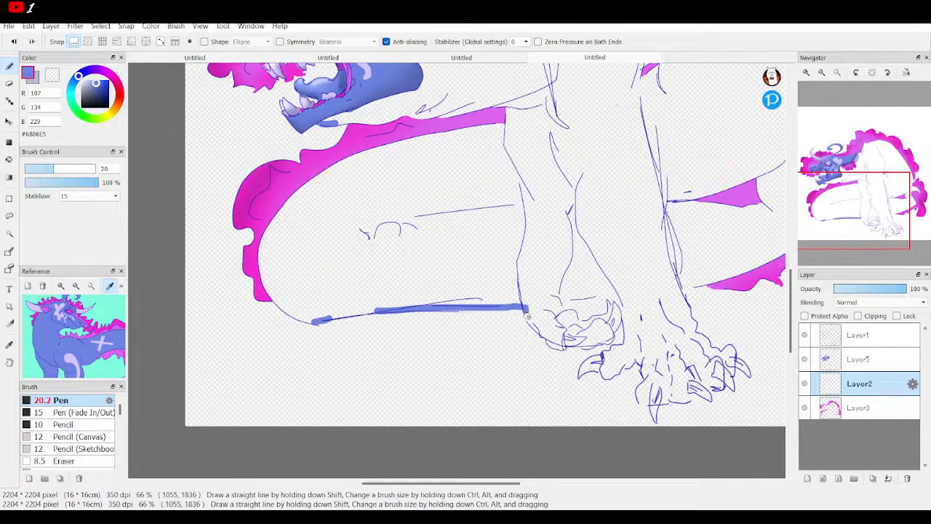
Step: Paint a blue border around the smaller paw's toes and claws, leaving the claws unpainted
{"action": "mouse_move", "coordinate": [807, 212]}
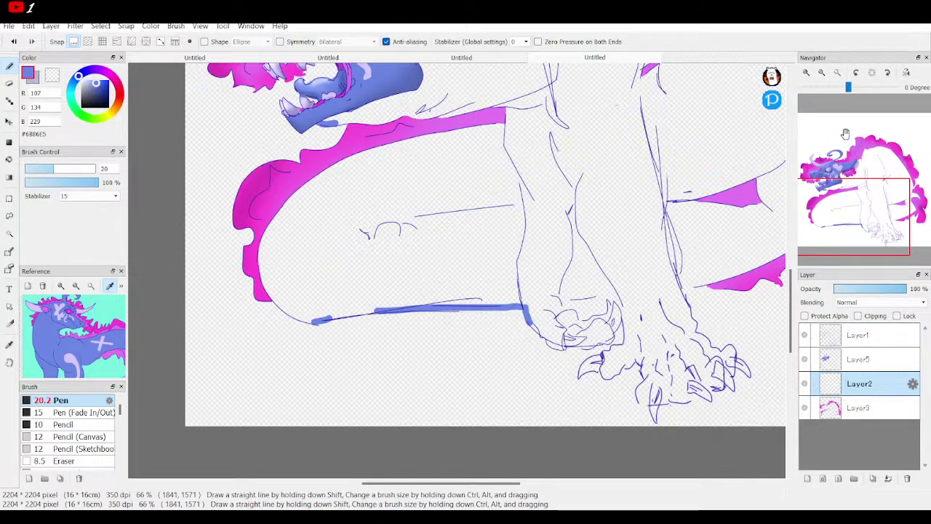
{"action": "scroll", "coordinate": [857, 202], "scroll_direction": "up", "scroll_amount": 5}
{"action": "left_click", "coordinate": [873, 230]}
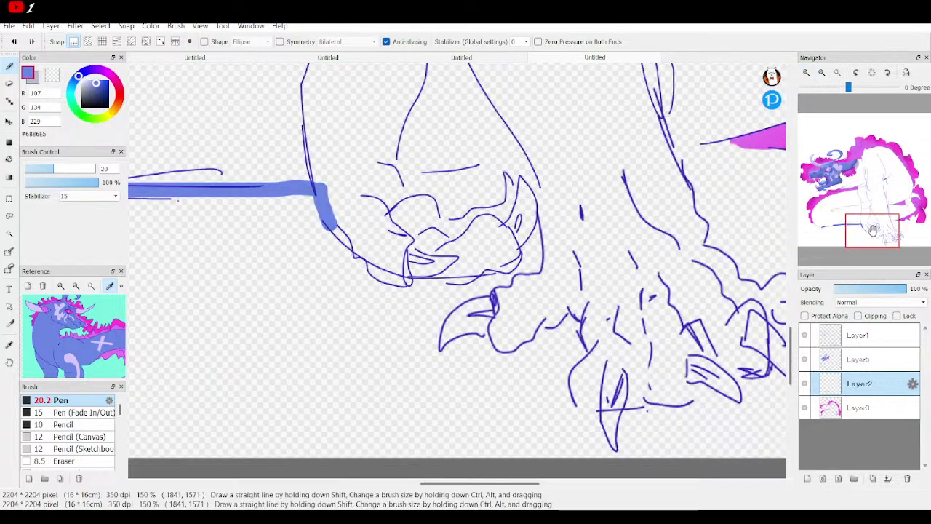
{"action": "mouse_move", "coordinate": [333, 224]}
{"action": "left_mouse_down"}
{"action": "mouse_move", "coordinate": [359, 253]}
{"action": "mouse_move", "coordinate": [390, 277]}
{"action": "mouse_move", "coordinate": [402, 278]}
{"action": "mouse_move", "coordinate": [374, 268]}
{"action": "mouse_move", "coordinate": [391, 275]}
{"action": "mouse_move", "coordinate": [407, 239]}
{"action": "mouse_move", "coordinate": [468, 248]}
{"action": "mouse_move", "coordinate": [462, 268]}
{"action": "mouse_move", "coordinate": [442, 281]}
{"action": "mouse_move", "coordinate": [483, 259]}
{"action": "mouse_move", "coordinate": [452, 272]}
{"action": "mouse_move", "coordinate": [469, 248]}
{"action": "mouse_move", "coordinate": [460, 256]}
{"action": "mouse_move", "coordinate": [390, 248]}
{"action": "mouse_move", "coordinate": [383, 281]}
{"action": "mouse_move", "coordinate": [401, 283]}
{"action": "mouse_move", "coordinate": [398, 252]}
{"action": "left_mouse_up"}
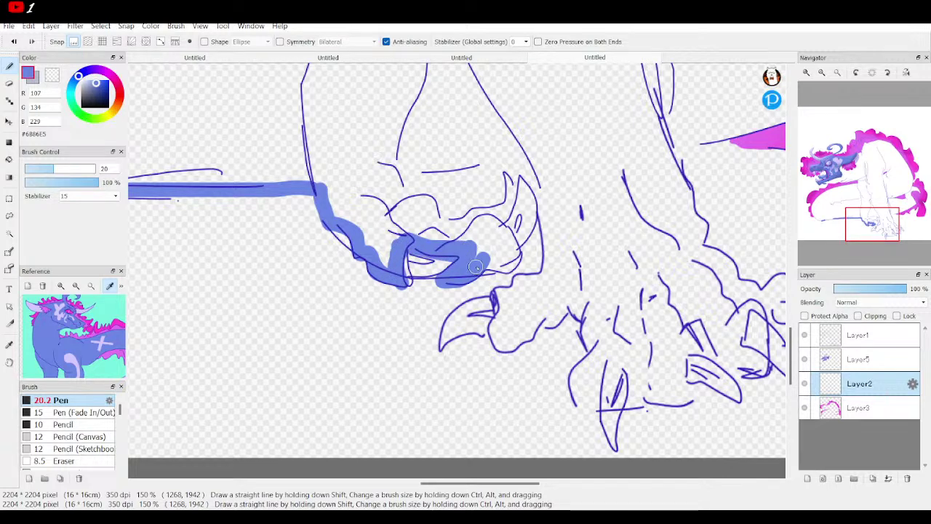
{"action": "mouse_move", "coordinate": [486, 260]}
{"action": "left_mouse_down"}
{"action": "mouse_move", "coordinate": [514, 251]}
{"action": "mouse_move", "coordinate": [497, 211]}
{"action": "mouse_move", "coordinate": [456, 224]}
{"action": "mouse_move", "coordinate": [405, 190]}
{"action": "mouse_move", "coordinate": [405, 174]}
{"action": "mouse_move", "coordinate": [514, 163]}
{"action": "mouse_move", "coordinate": [533, 171]}
{"action": "mouse_move", "coordinate": [546, 219]}
{"action": "left_mouse_up"}
Step: Close the outline gaps at the large front paw's toes, its ankle and the frilled limb behind the foreleg with blue
{"action": "mouse_move", "coordinate": [876, 223]}
{"action": "left_mouse_down"}
{"action": "mouse_move", "coordinate": [881, 233]}
{"action": "mouse_move", "coordinate": [888, 226]}
{"action": "left_mouse_up"}
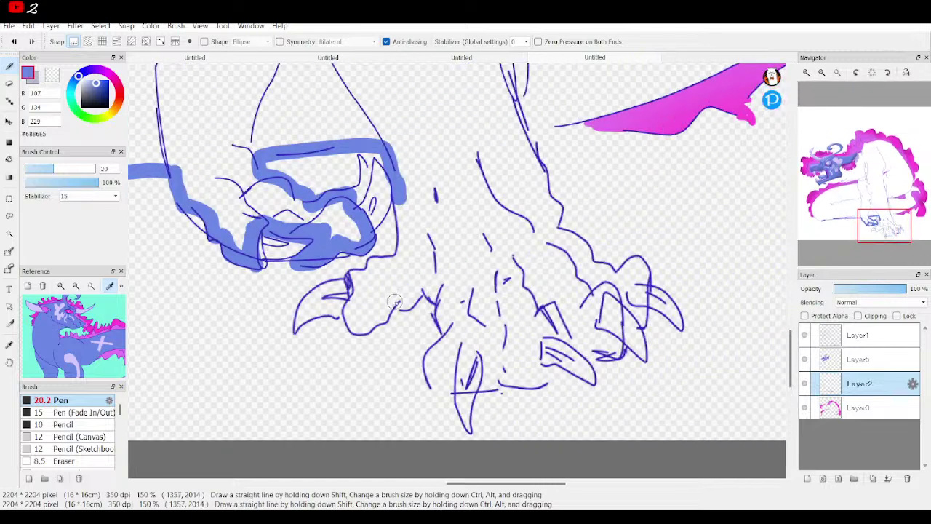
{"action": "left_click_drag", "start_coordinate": [395, 302], "coordinate": [404, 298]}
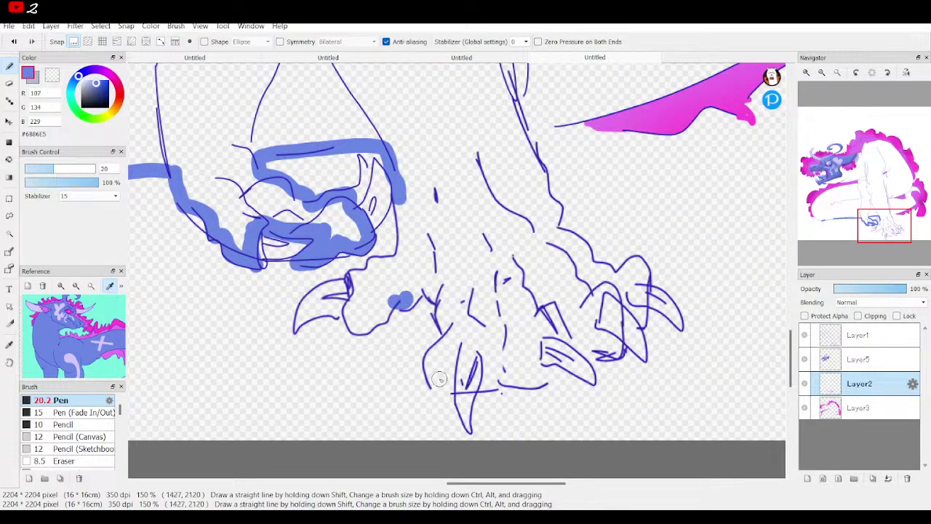
{"action": "mouse_move", "coordinate": [439, 386]}
{"action": "left_mouse_down"}
{"action": "mouse_move", "coordinate": [541, 383]}
{"action": "mouse_move", "coordinate": [623, 342]}
{"action": "left_mouse_up"}
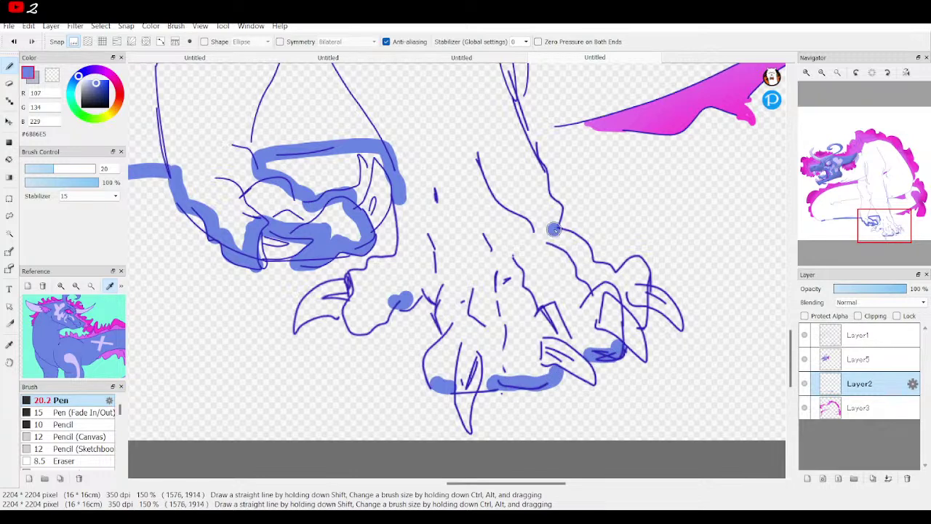
{"action": "left_click_drag", "start_coordinate": [885, 225], "coordinate": [893, 207]}
{"action": "left_click_drag", "start_coordinate": [452, 335], "coordinate": [409, 340]}
Step: Bucket-fill the enclosed areas of the neck, torso, legs and paws with the body blue
{"action": "left_click", "coordinate": [823, 73]}
{"action": "left_click", "coordinate": [824, 73]}
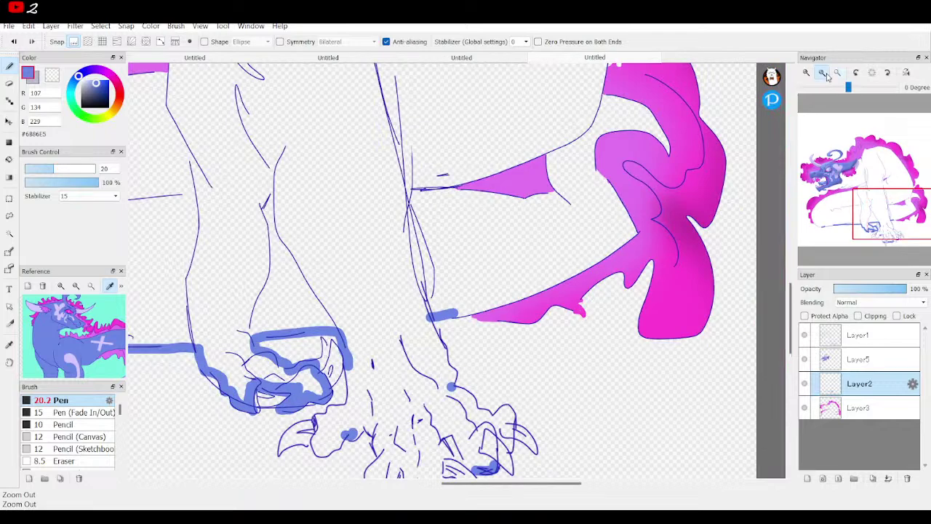
{"action": "left_click", "coordinate": [823, 73]}
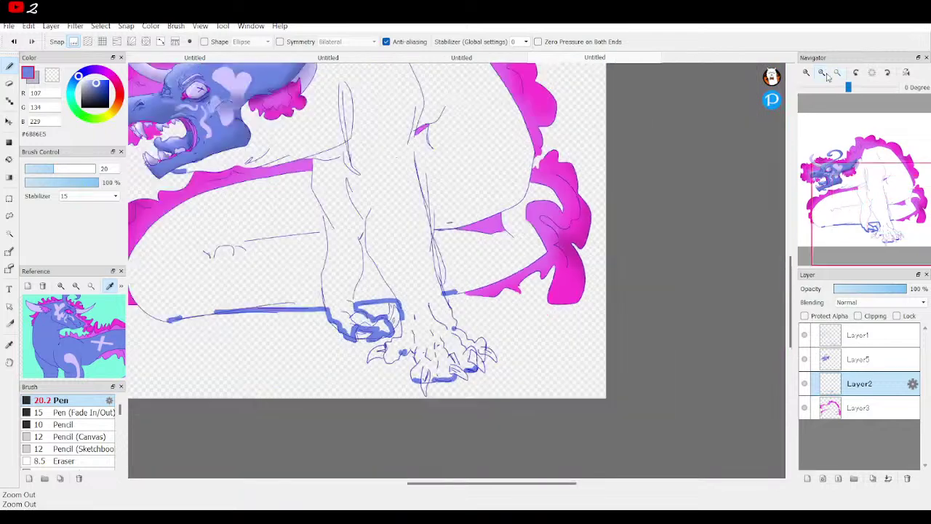
{"action": "left_click", "coordinate": [9, 160]}
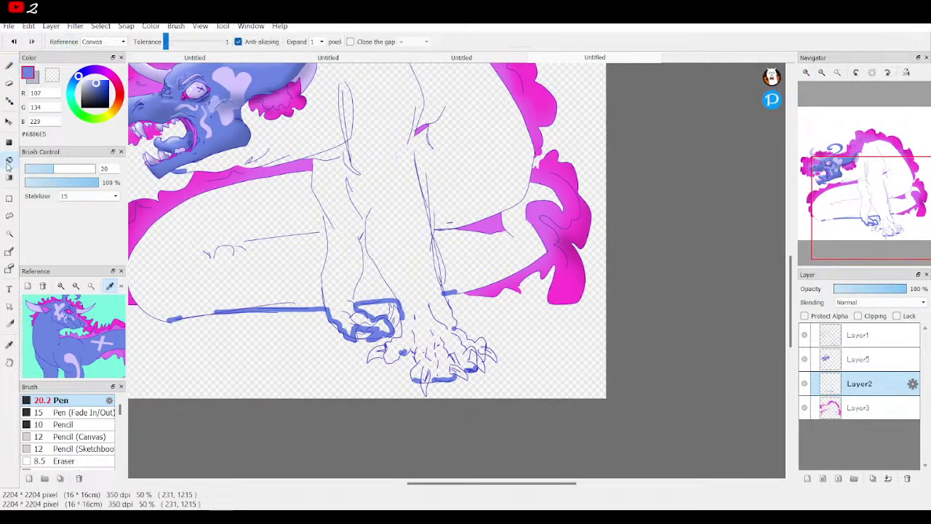
{"action": "left_click", "coordinate": [339, 120]}
{"action": "left_click_drag", "start_coordinate": [849, 211], "coordinate": [829, 210]}
{"action": "left_click", "coordinate": [594, 340]}
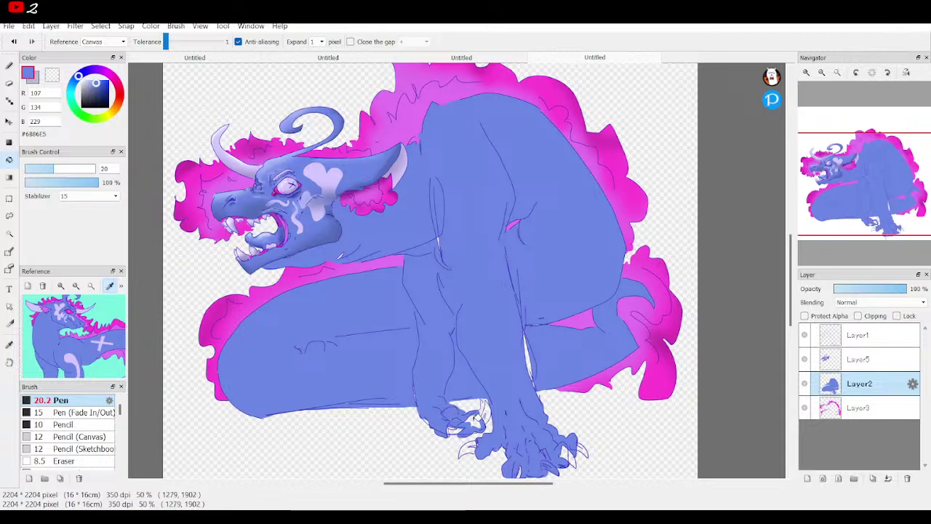
{"action": "mouse_move", "coordinate": [889, 205]}
{"action": "mouse_move", "coordinate": [877, 209]}
{"action": "left_mouse_down"}
{"action": "mouse_move", "coordinate": [878, 230]}
{"action": "mouse_move", "coordinate": [878, 210]}
{"action": "left_mouse_up"}
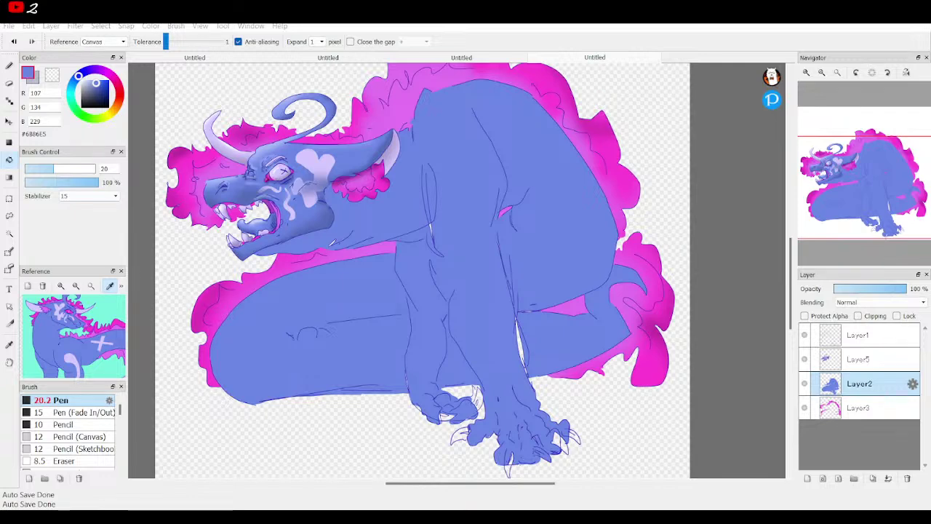
{"action": "left_click", "coordinate": [657, 495]}
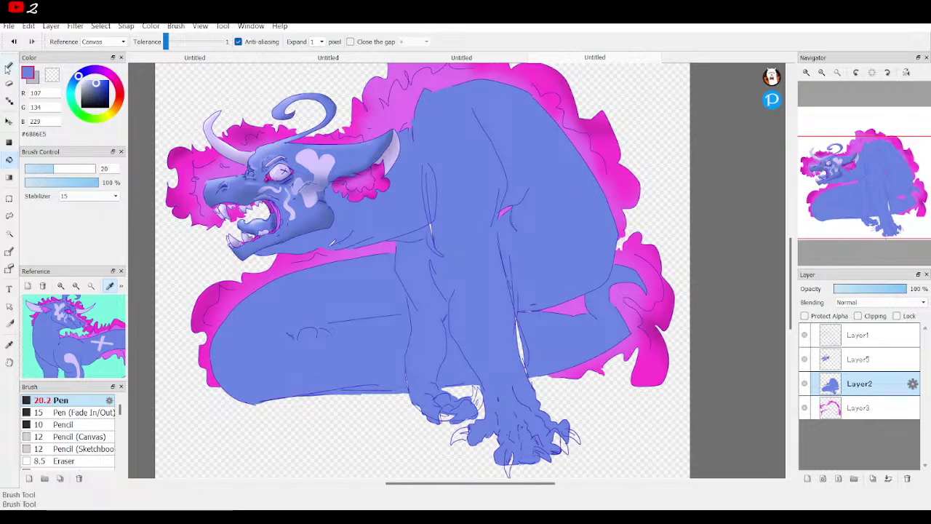
Step: Paint blue with the Pen over the unfilled slivers at the shoulder crease and along the back of the large foreleg
{"action": "key", "text": "n"}
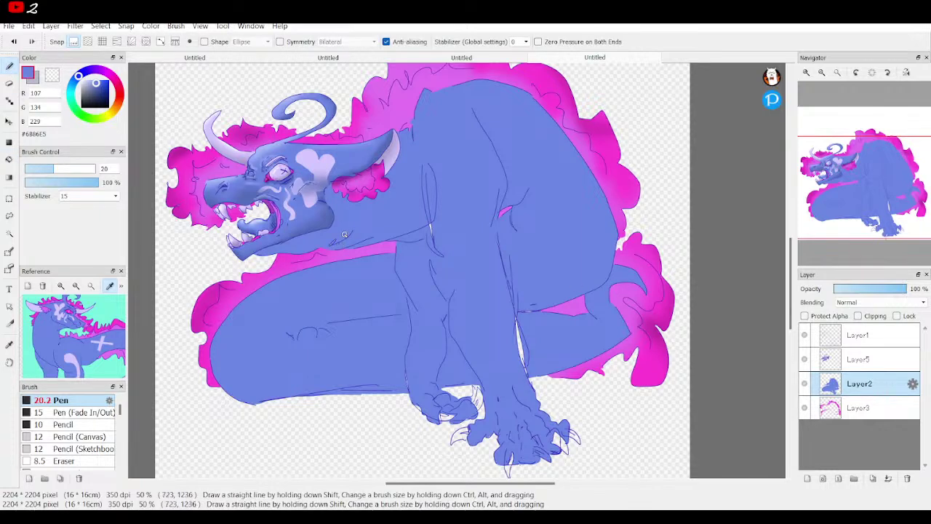
{"action": "left_click_drag", "start_coordinate": [428, 208], "coordinate": [436, 256]}
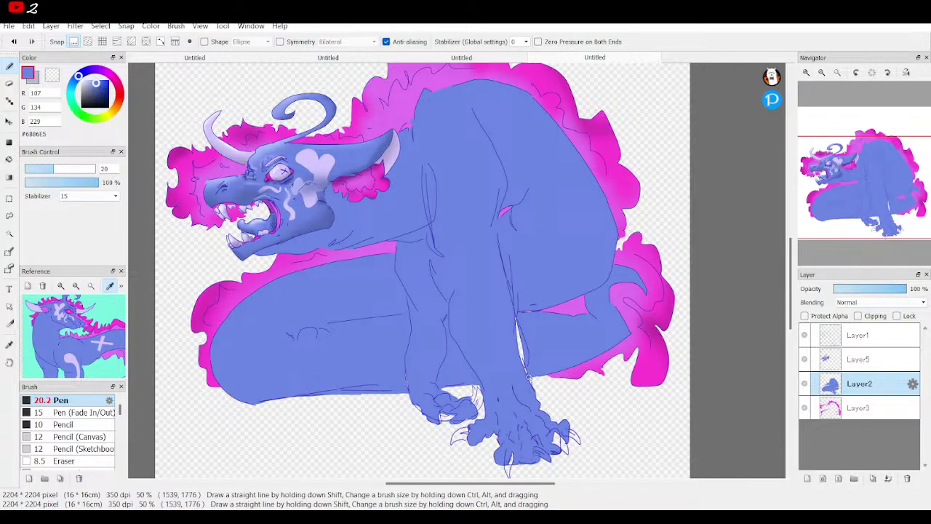
{"action": "mouse_move", "coordinate": [528, 375]}
{"action": "left_mouse_down"}
{"action": "mouse_move", "coordinate": [512, 320]}
{"action": "mouse_move", "coordinate": [520, 341]}
{"action": "left_mouse_up"}
{"action": "mouse_move", "coordinate": [855, 217]}
{"action": "left_mouse_down"}
{"action": "mouse_move", "coordinate": [839, 236]}
{"action": "mouse_move", "coordinate": [837, 274]}
{"action": "left_mouse_up"}
Step: Check the blue fill with the sketch lines hidden, restore them, and touch up the remaining gaps on the legs and paws
{"action": "left_click", "coordinate": [804, 335]}
{"action": "mouse_move", "coordinate": [853, 205]}
{"action": "left_mouse_down"}
{"action": "mouse_move", "coordinate": [885, 197]}
{"action": "mouse_move", "coordinate": [878, 185]}
{"action": "mouse_move", "coordinate": [866, 207]}
{"action": "left_mouse_up"}
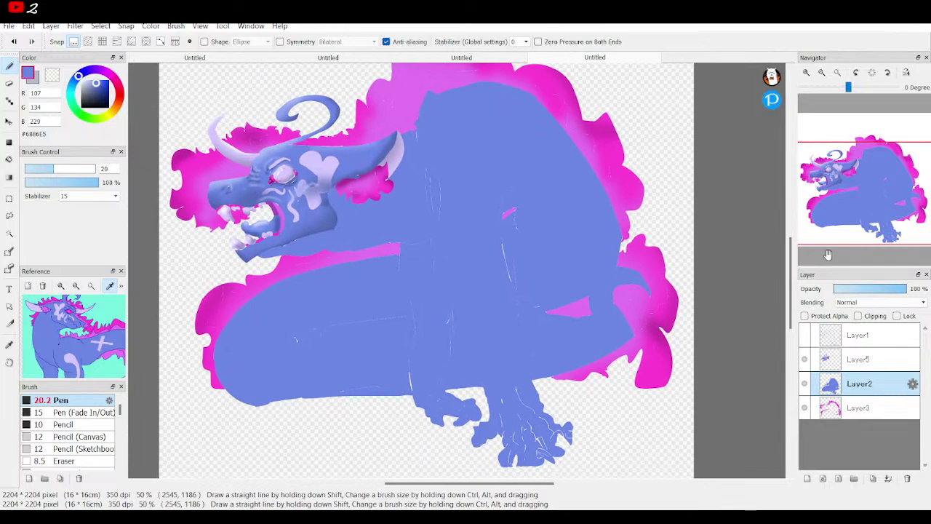
{"action": "left_click", "coordinate": [805, 334]}
{"action": "left_click_drag", "start_coordinate": [878, 161], "coordinate": [873, 190]}
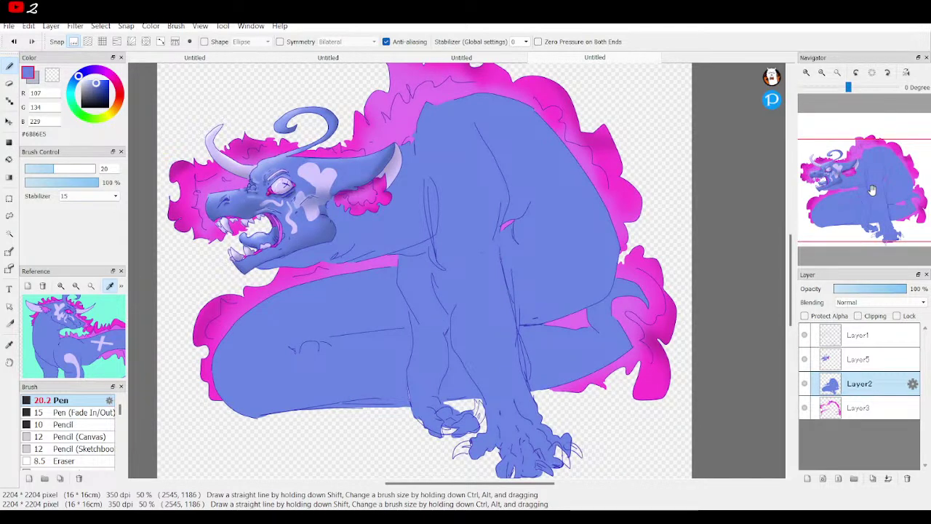
{"action": "scroll", "coordinate": [872, 190], "scroll_direction": "up", "scroll_amount": 2}
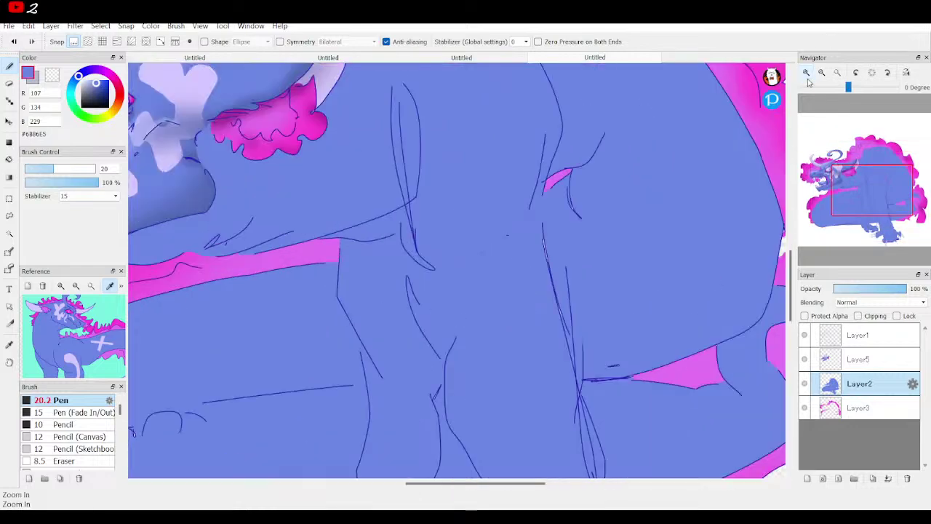
{"action": "left_click_drag", "start_coordinate": [878, 216], "coordinate": [875, 224]}
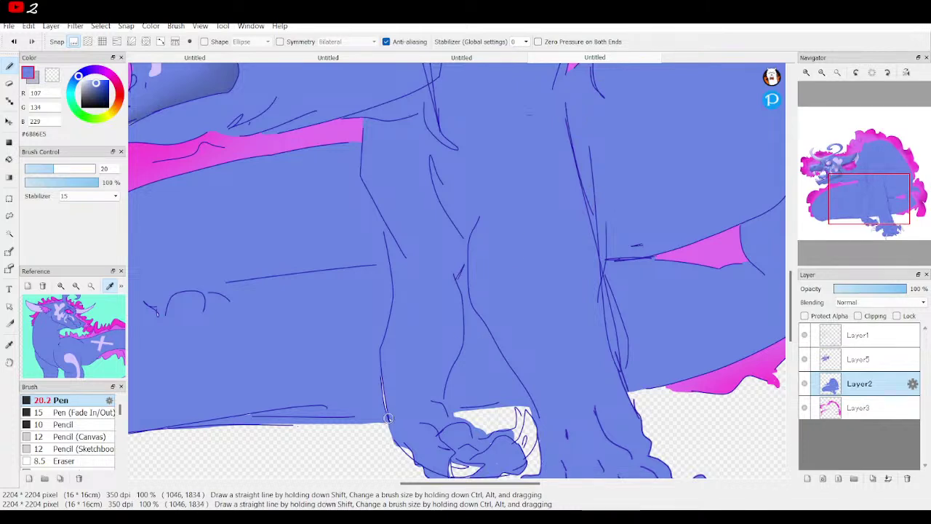
{"action": "left_click_drag", "start_coordinate": [871, 199], "coordinate": [881, 229]}
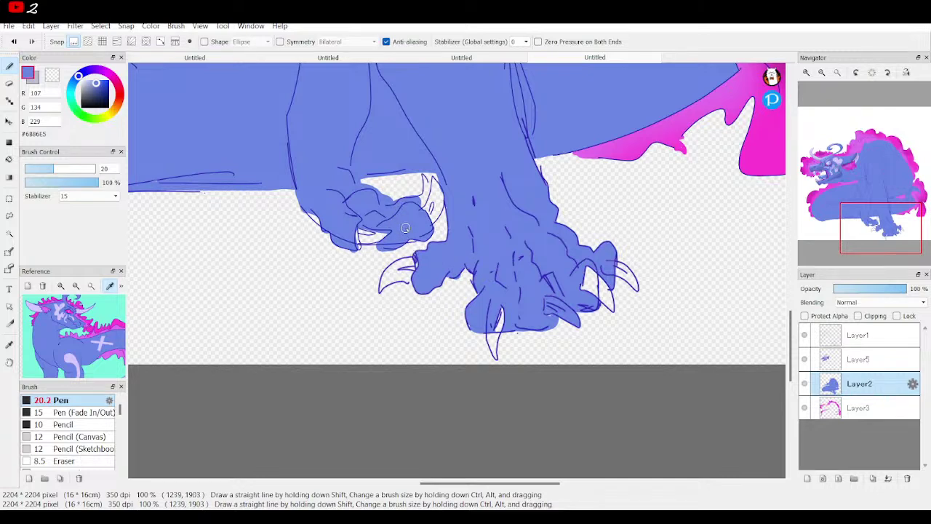
{"action": "left_click", "coordinate": [838, 73]}
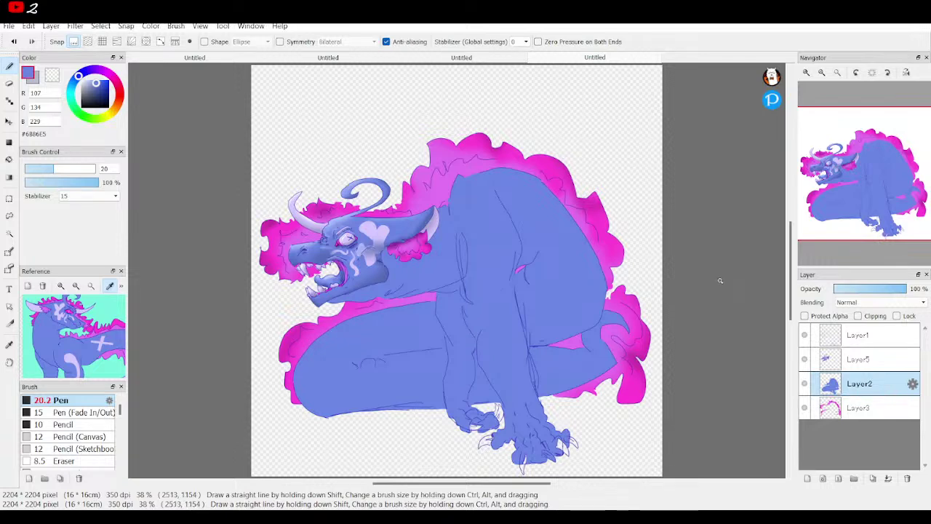
Step: Add a new layer clipped to the blue body layer and sample the pale lilac #D5C9FF from the reference's markings
{"action": "left_click", "coordinate": [804, 385]}
{"action": "left_click", "coordinate": [805, 384]}
{"action": "left_click", "coordinate": [807, 478]}
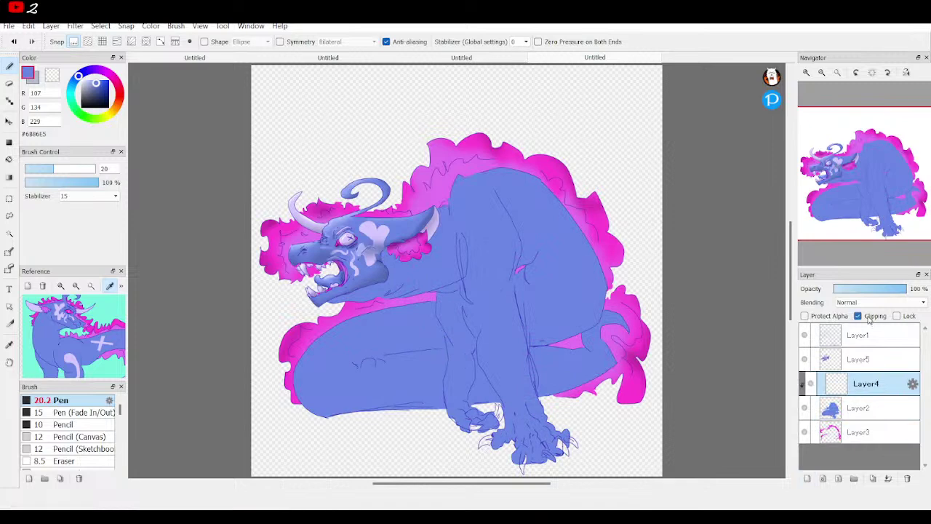
{"action": "left_click", "coordinate": [859, 315]}
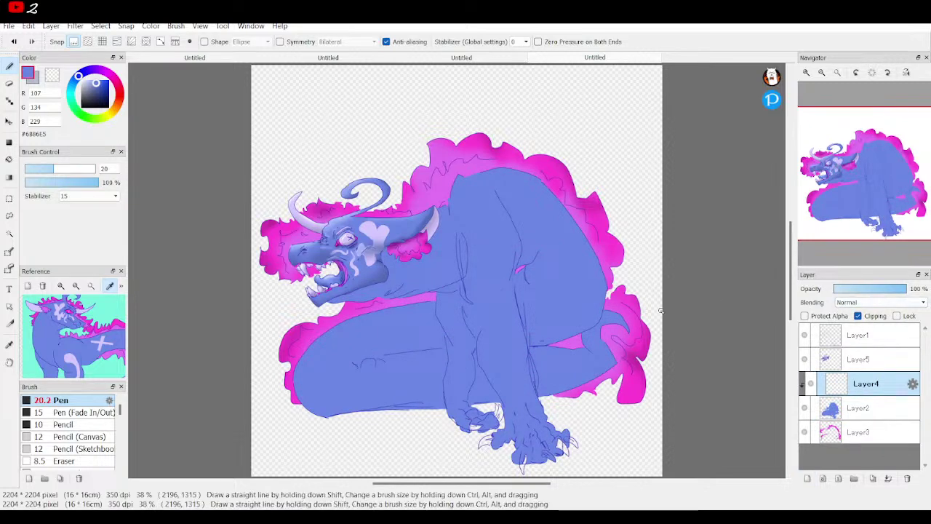
{"action": "left_click", "coordinate": [72, 355]}
{"action": "left_click", "coordinate": [71, 354]}
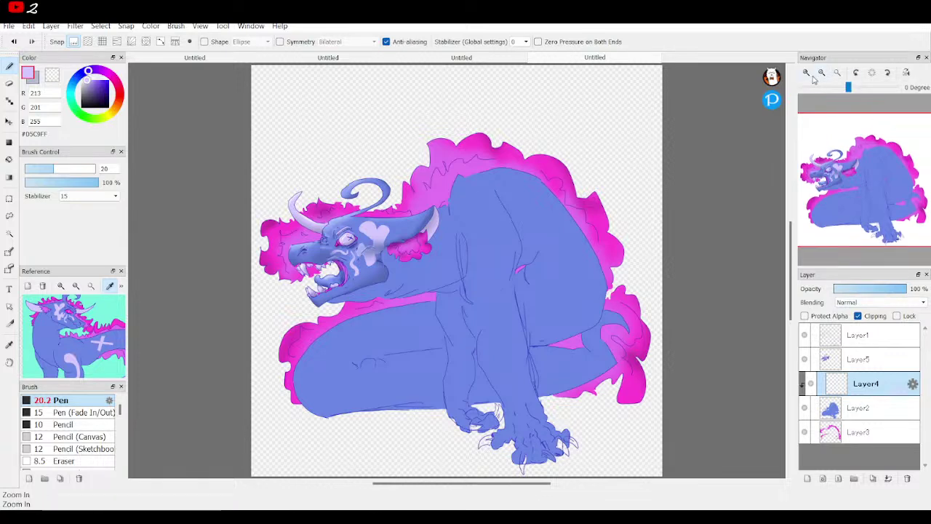
Step: Outline the wavy marking from the shoulder down the large foreleg in pale lilac with a 9.7 px Pen, following the reference
{"action": "left_click", "coordinate": [806, 73]}
{"action": "left_click", "coordinate": [807, 73]}
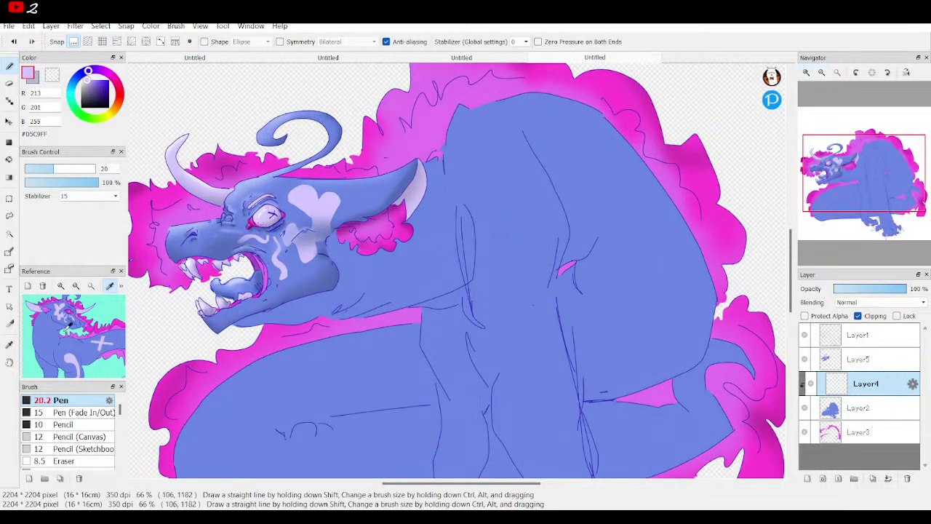
{"action": "scroll", "coordinate": [67, 322], "scroll_direction": "up", "scroll_amount": 3}
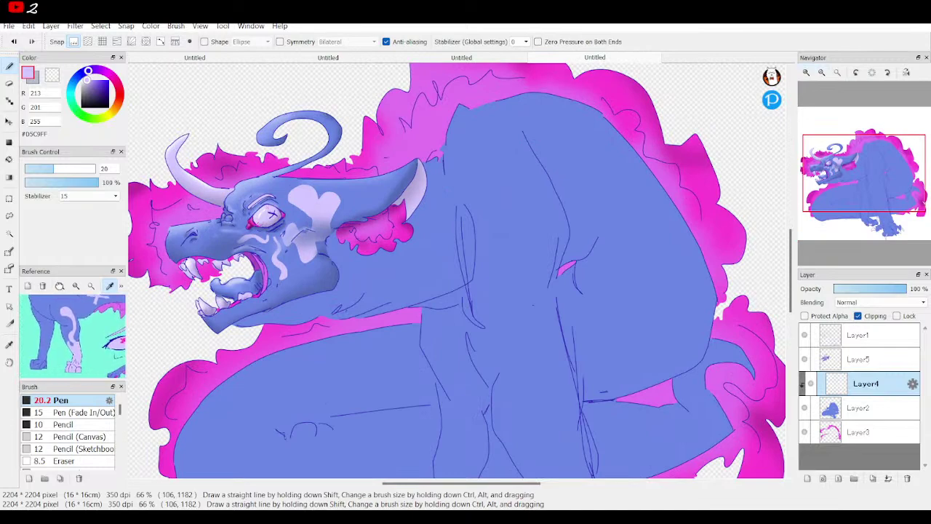
{"action": "mouse_move", "coordinate": [878, 191]}
{"action": "left_mouse_down"}
{"action": "mouse_move", "coordinate": [862, 240]}
{"action": "mouse_move", "coordinate": [870, 203]}
{"action": "left_mouse_up"}
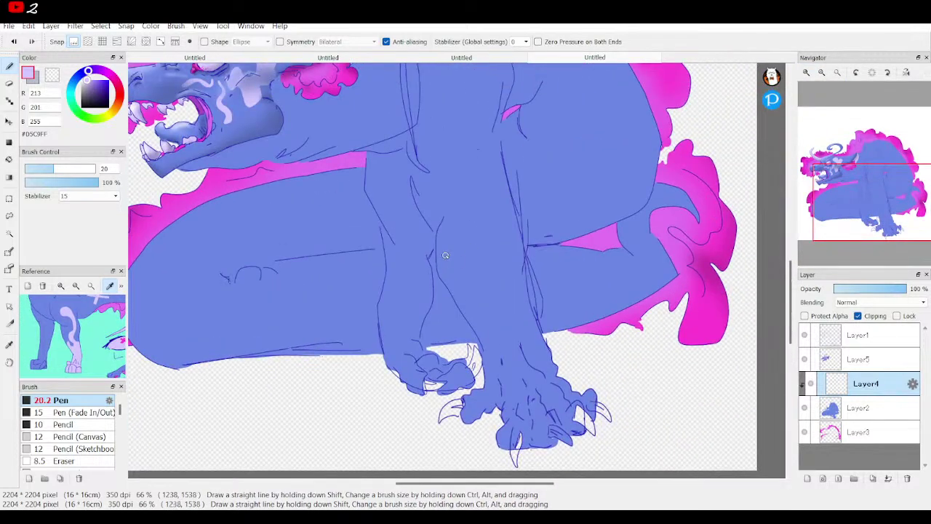
{"action": "mouse_move", "coordinate": [446, 256]}
{"action": "left_mouse_down", "text": "ctrl+alt"}
{"action": "mouse_move", "coordinate": [462, 250]}
{"action": "mouse_move", "coordinate": [475, 292]}
{"action": "mouse_move", "coordinate": [480, 246]}
{"action": "mouse_move", "coordinate": [460, 195]}
{"action": "mouse_move", "coordinate": [473, 142]}
{"action": "mouse_move", "coordinate": [468, 114]}
{"action": "left_mouse_up", "text": "ctrl+alt"}
{"action": "scroll", "coordinate": [706, 180], "scroll_direction": "up", "scroll_amount": 5}
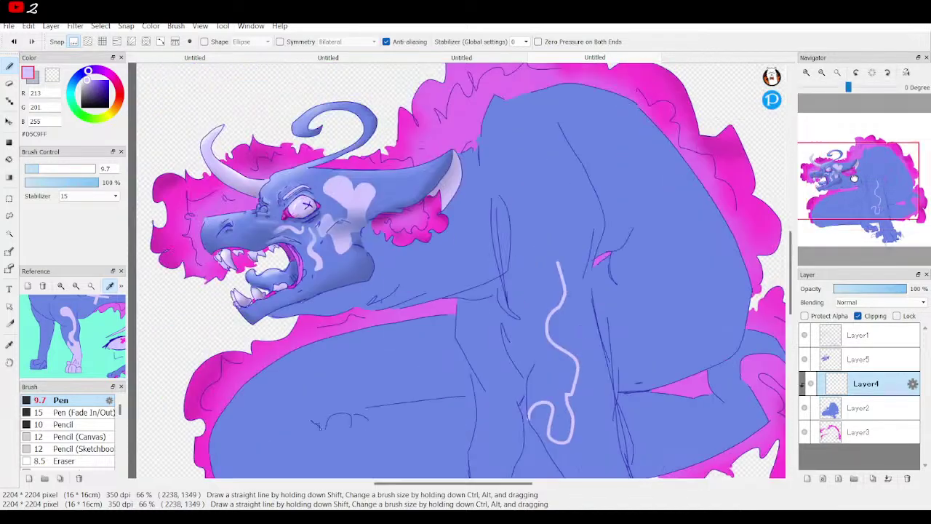
{"action": "mouse_move", "coordinate": [566, 309]}
{"action": "left_mouse_down"}
{"action": "mouse_move", "coordinate": [525, 280]}
{"action": "mouse_move", "coordinate": [523, 241]}
{"action": "mouse_move", "coordinate": [557, 235]}
{"action": "mouse_move", "coordinate": [591, 264]}
{"action": "mouse_move", "coordinate": [596, 337]}
{"action": "mouse_move", "coordinate": [580, 375]}
{"action": "left_mouse_up"}
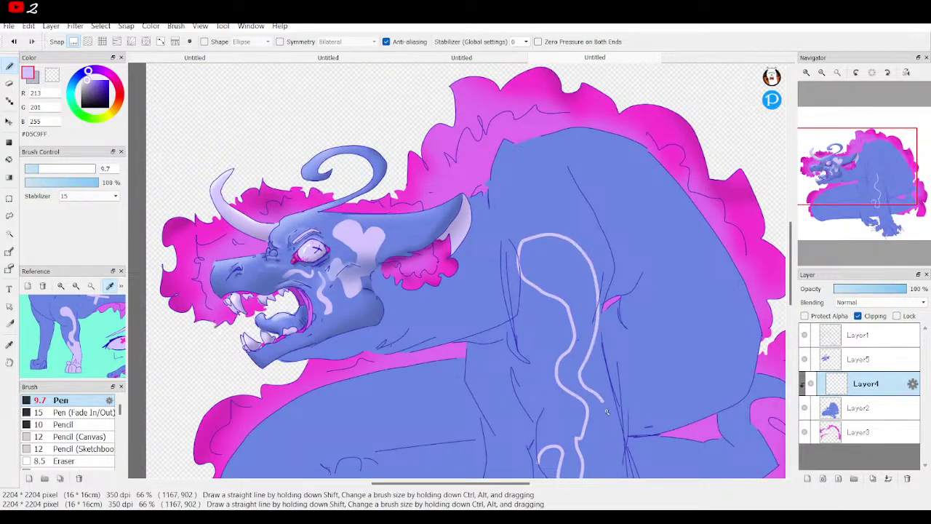
{"action": "left_click_drag", "start_coordinate": [859, 167], "coordinate": [878, 200]}
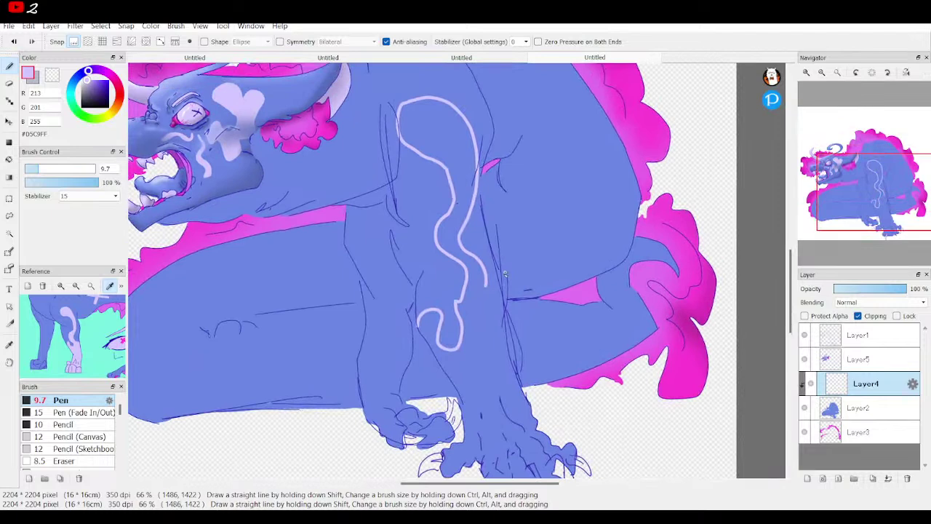
{"action": "mouse_move", "coordinate": [486, 288]}
{"action": "left_mouse_down"}
{"action": "mouse_move", "coordinate": [478, 329]}
{"action": "mouse_move", "coordinate": [491, 303]}
{"action": "mouse_move", "coordinate": [504, 334]}
{"action": "left_mouse_up"}
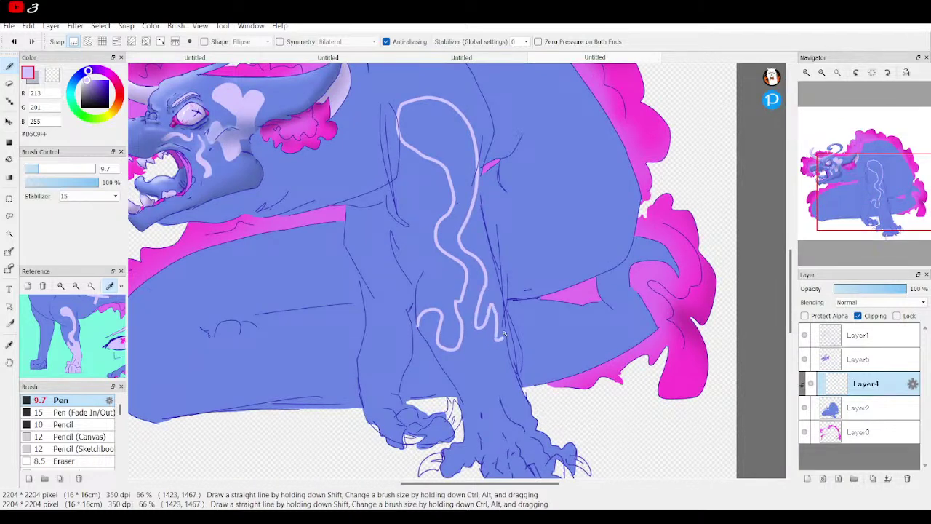
Step: Close the marking's outline at the large foreleg's ankle and bucket-fill the marking, lower leg and paw with pale lilac
{"action": "left_click", "coordinate": [806, 73]}
{"action": "left_click_drag", "start_coordinate": [873, 195], "coordinate": [883, 222]}
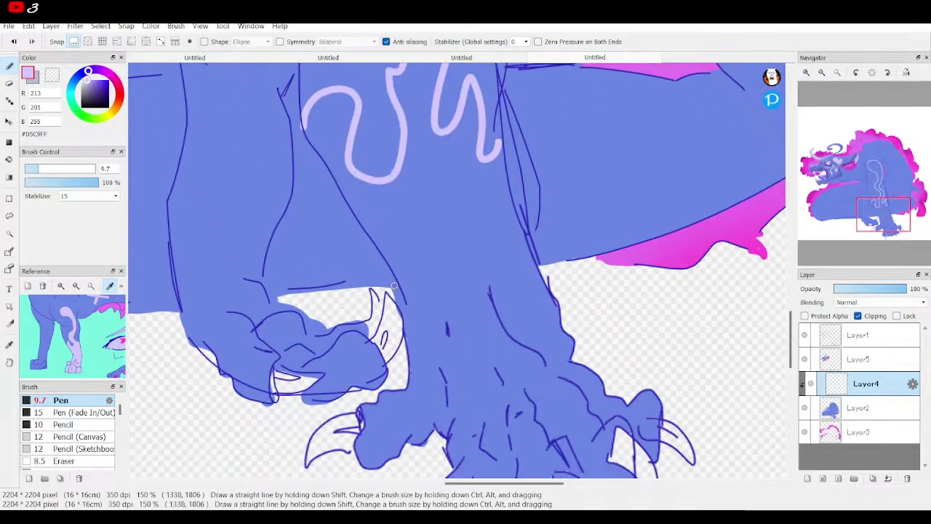
{"action": "left_click_drag", "start_coordinate": [398, 284], "coordinate": [406, 324]}
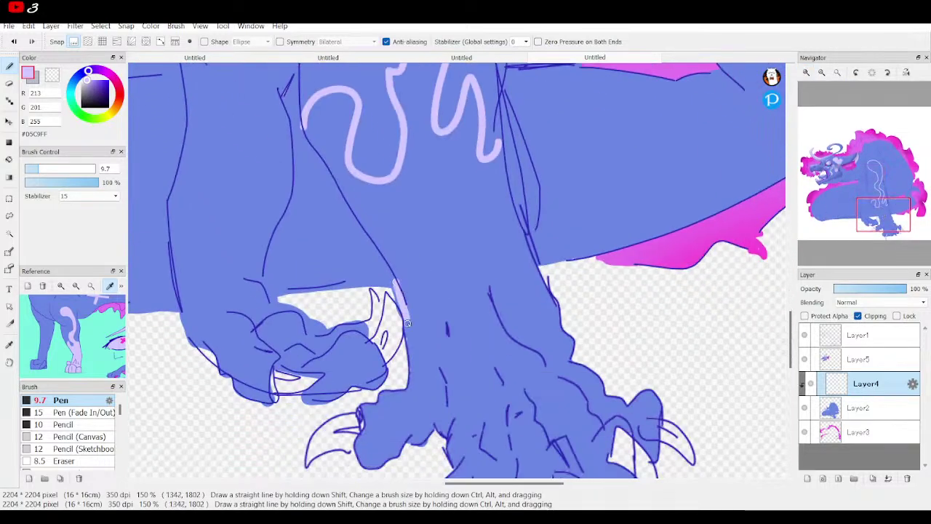
{"action": "left_click_drag", "start_coordinate": [396, 272], "coordinate": [413, 325]}
{"action": "key", "text": "g"}
{"action": "left_click", "coordinate": [442, 224]}
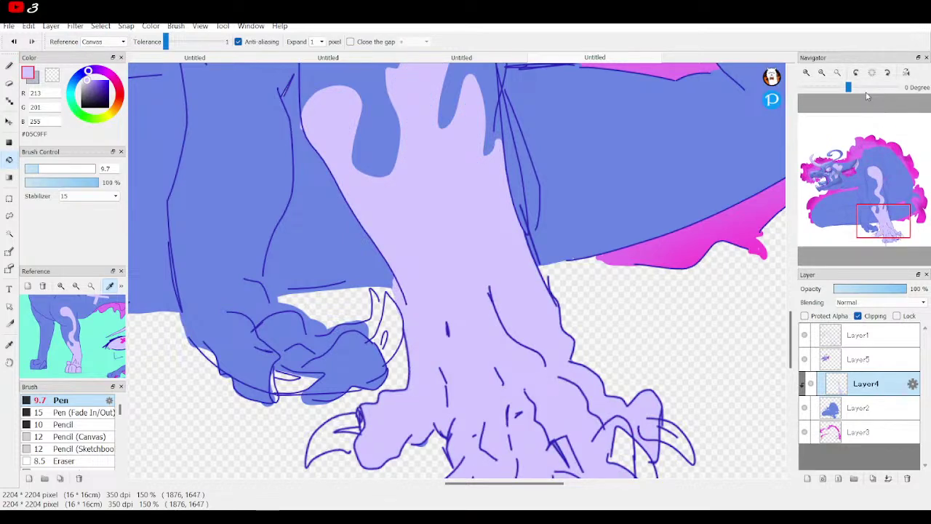
{"action": "left_click", "coordinate": [838, 74]}
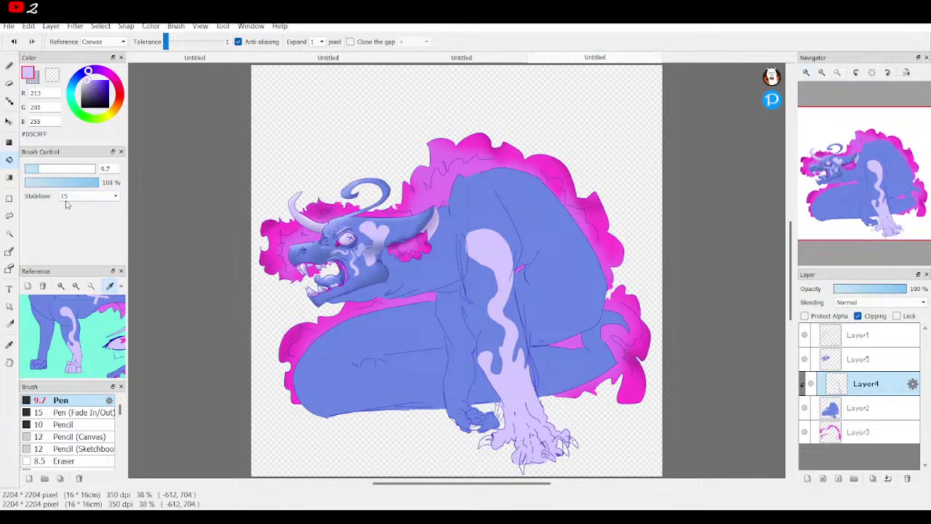
Step: Outline the curved long bar of the flank's X marking with the Pen and bucket-fill it with pale lilac
{"action": "left_click", "coordinate": [9, 66]}
{"action": "left_click_drag", "start_coordinate": [93, 320], "coordinate": [87, 346]}
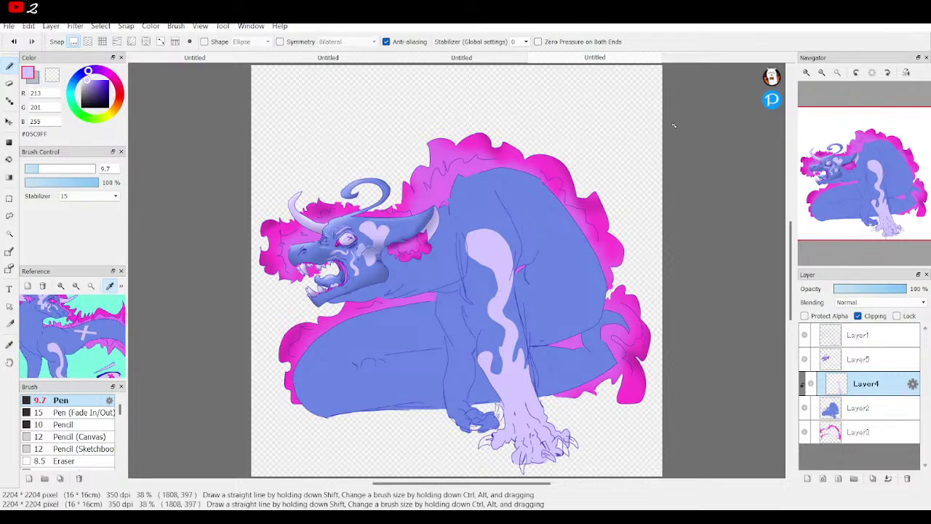
{"action": "left_click", "coordinate": [806, 72]}
{"action": "left_click", "coordinate": [806, 72]}
{"action": "left_click_drag", "start_coordinate": [855, 175], "coordinate": [874, 159]}
{"action": "left_click", "coordinate": [821, 72]}
{"action": "mouse_move", "coordinate": [517, 184]}
{"action": "left_mouse_down"}
{"action": "mouse_move", "coordinate": [523, 316]}
{"action": "mouse_move", "coordinate": [500, 345]}
{"action": "left_mouse_up"}
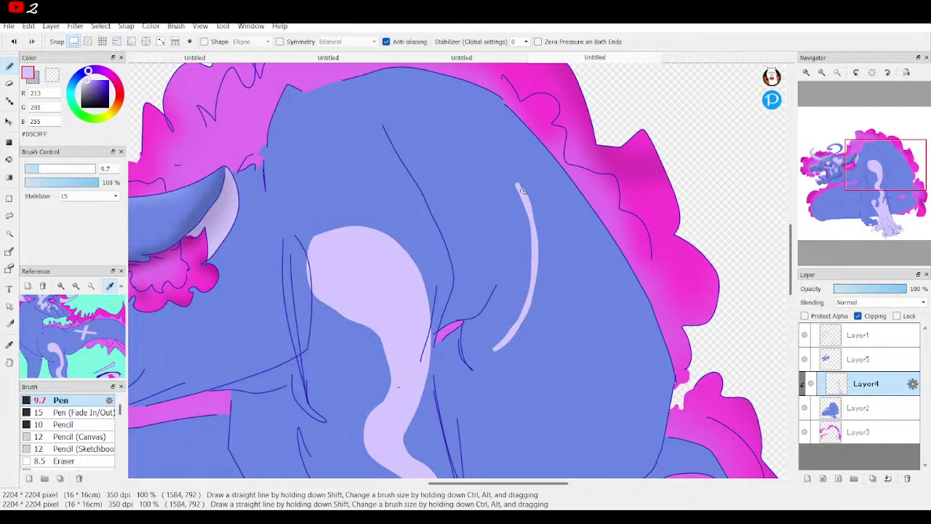
{"action": "mouse_move", "coordinate": [532, 182]}
{"action": "left_mouse_down"}
{"action": "mouse_move", "coordinate": [546, 258]}
{"action": "mouse_move", "coordinate": [522, 320]}
{"action": "mouse_move", "coordinate": [548, 258]}
{"action": "mouse_move", "coordinate": [537, 316]}
{"action": "mouse_move", "coordinate": [494, 354]}
{"action": "left_mouse_up"}
{"action": "key", "text": "g"}
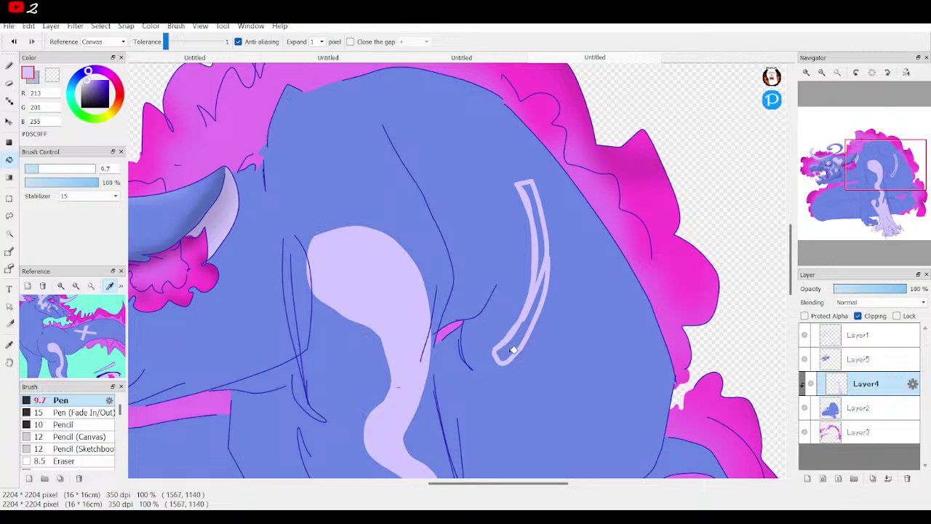
{"action": "left_click", "coordinate": [511, 349]}
{"action": "left_click", "coordinate": [546, 232]}
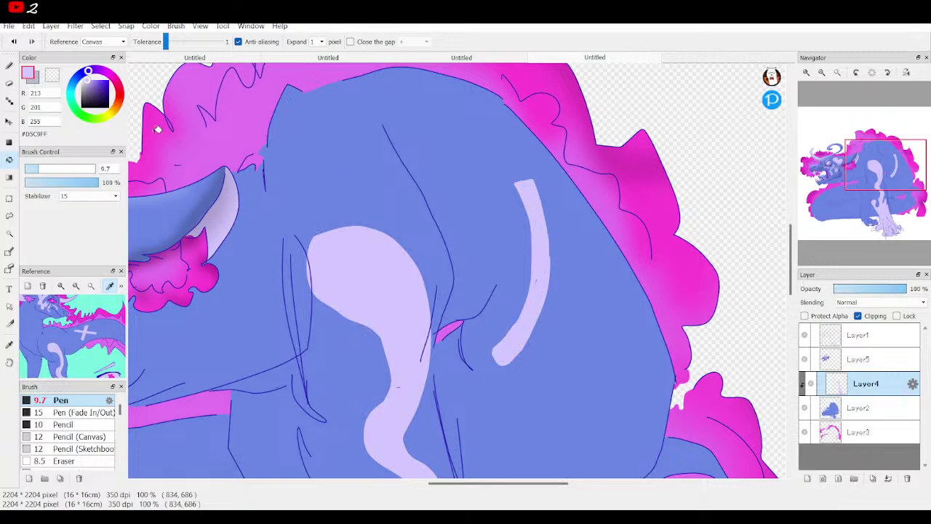
Step: Outline the crossing bar of the flank's X marking on both sides of the curved bar and bucket-fill it with pale lilac
{"action": "left_click", "coordinate": [11, 67]}
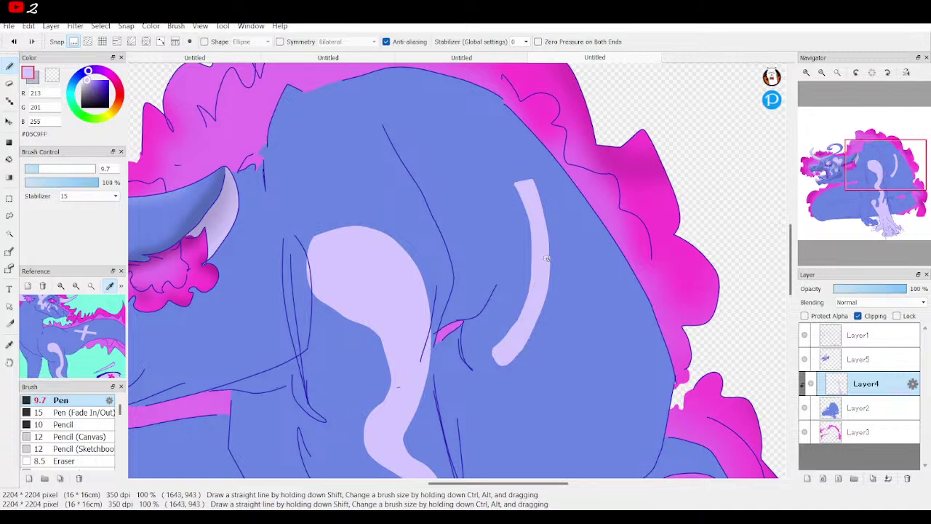
{"action": "left_click_drag", "start_coordinate": [604, 267], "coordinate": [548, 283]}
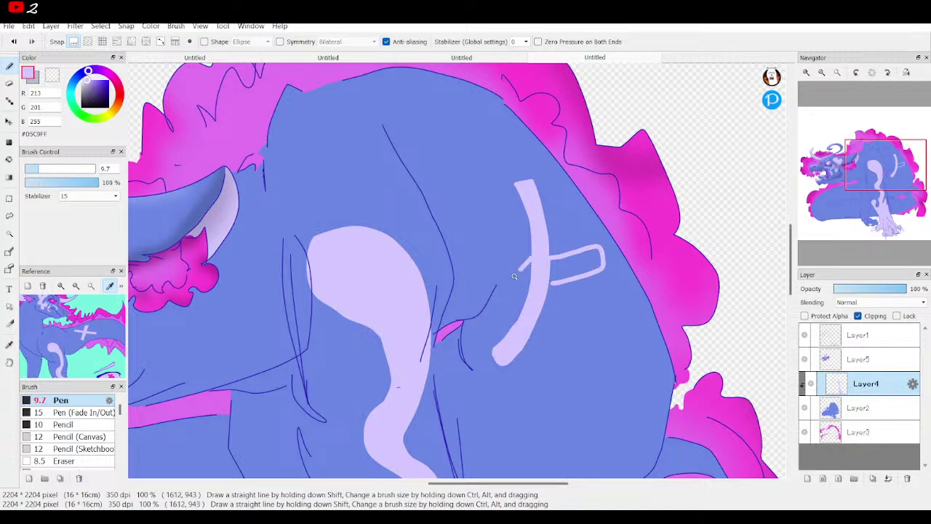
{"action": "left_click_drag", "start_coordinate": [499, 289], "coordinate": [493, 293]}
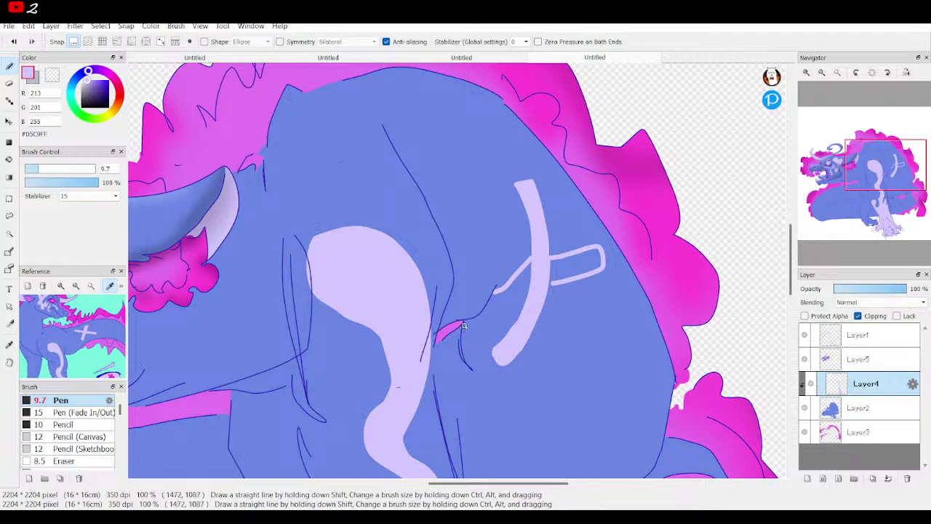
{"action": "left_click_drag", "start_coordinate": [514, 308], "coordinate": [537, 292]}
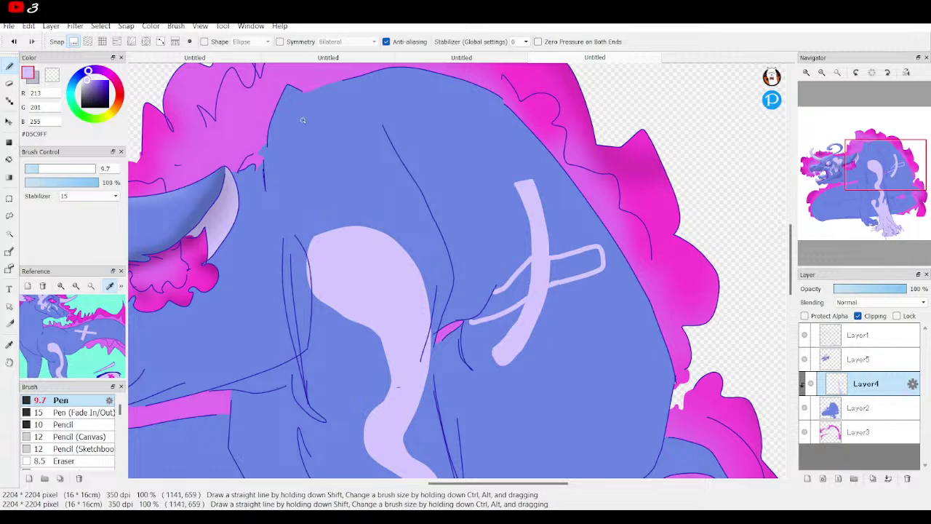
{"action": "left_click", "coordinate": [10, 161]}
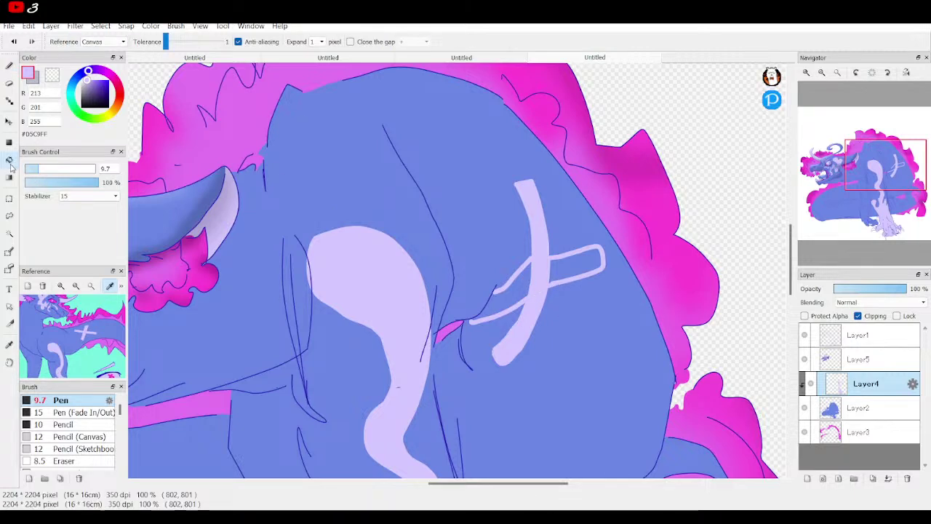
{"action": "left_click", "coordinate": [518, 291]}
{"action": "left_click", "coordinate": [582, 266]}
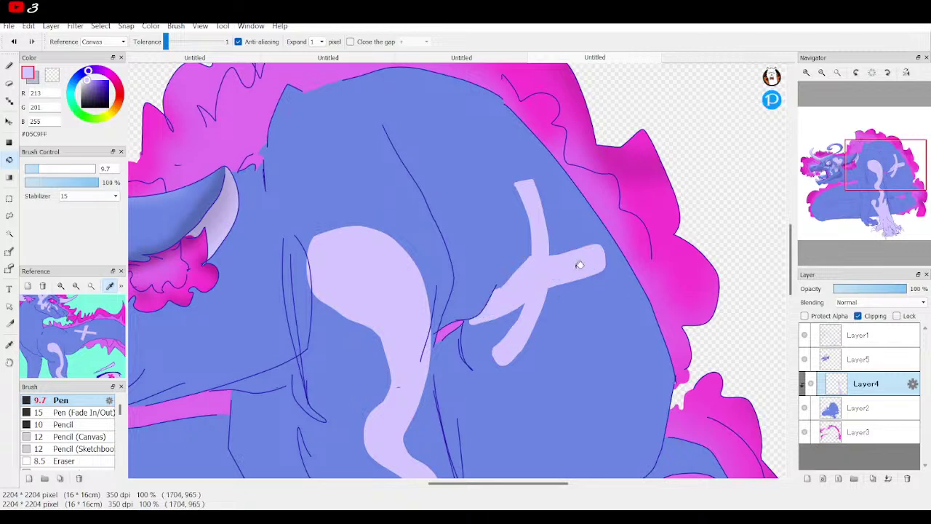
Step: Trim the inner edge of the flank's X marking with sampled body blue and the 9.7 px Pen
{"action": "mouse_move", "coordinate": [835, 88]}
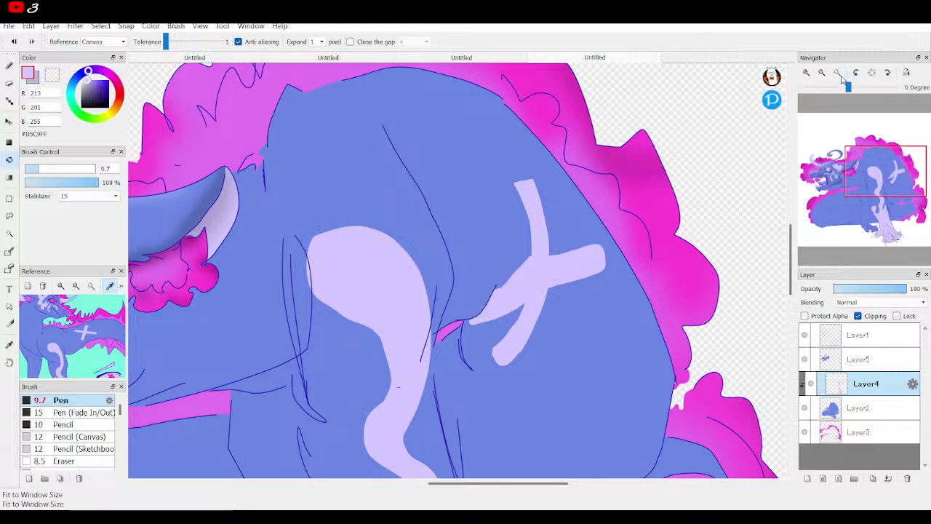
{"action": "left_click", "coordinate": [838, 72]}
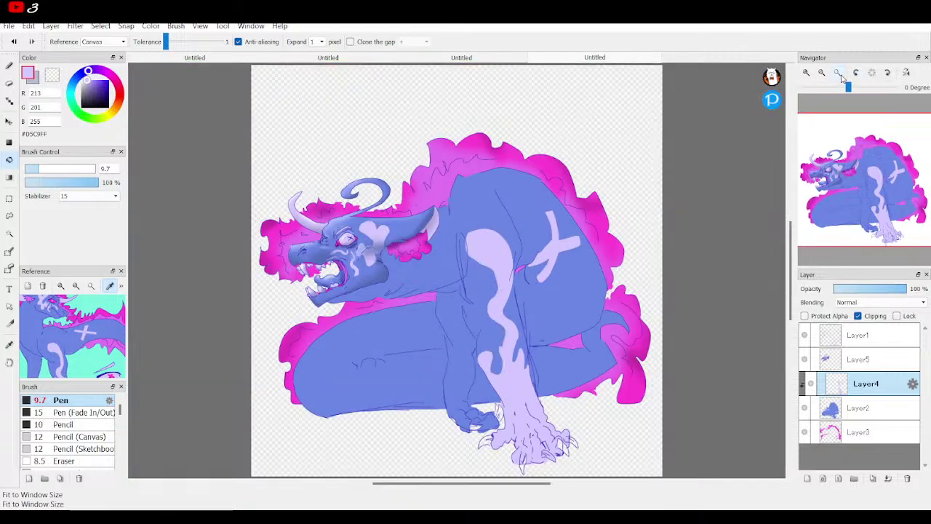
{"action": "left_click", "coordinate": [536, 223], "text": "alt"}
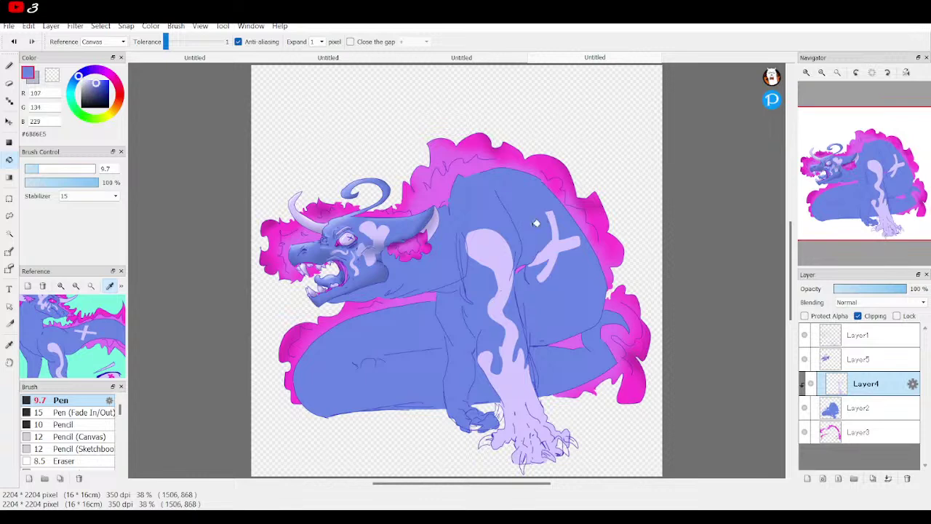
{"action": "left_click", "coordinate": [9, 66]}
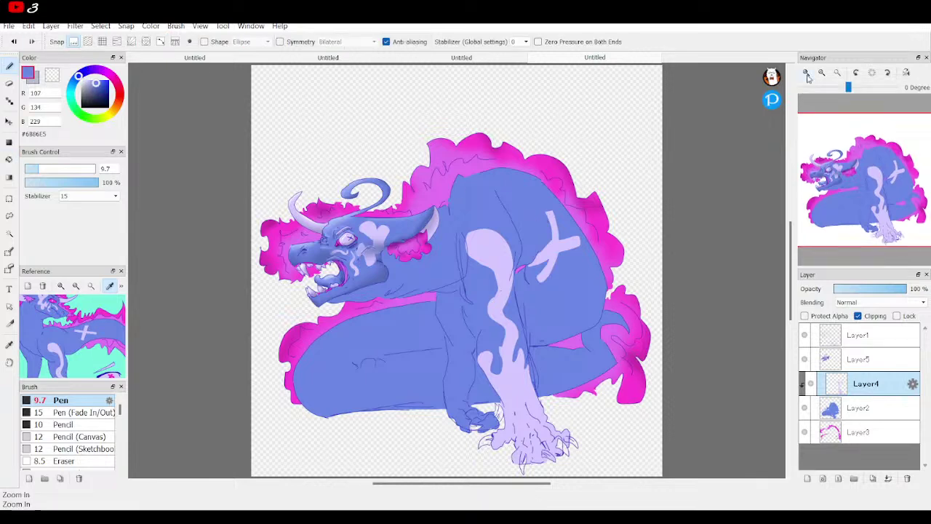
{"action": "scroll", "coordinate": [848, 120], "scroll_direction": "up", "scroll_amount": 4}
{"action": "left_click_drag", "start_coordinate": [847, 120], "coordinate": [891, 173]}
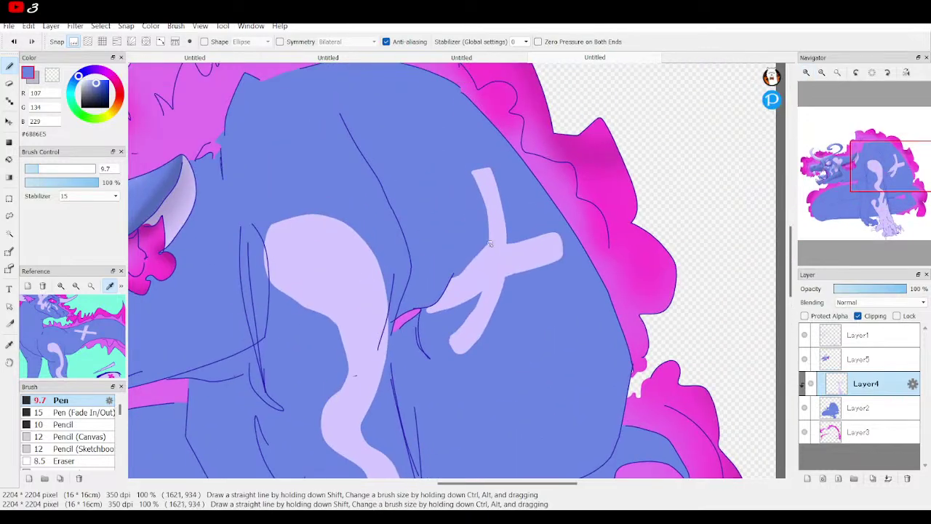
{"action": "left_click_drag", "start_coordinate": [487, 255], "coordinate": [486, 239]}
{"action": "left_click_drag", "start_coordinate": [440, 289], "coordinate": [461, 273]}
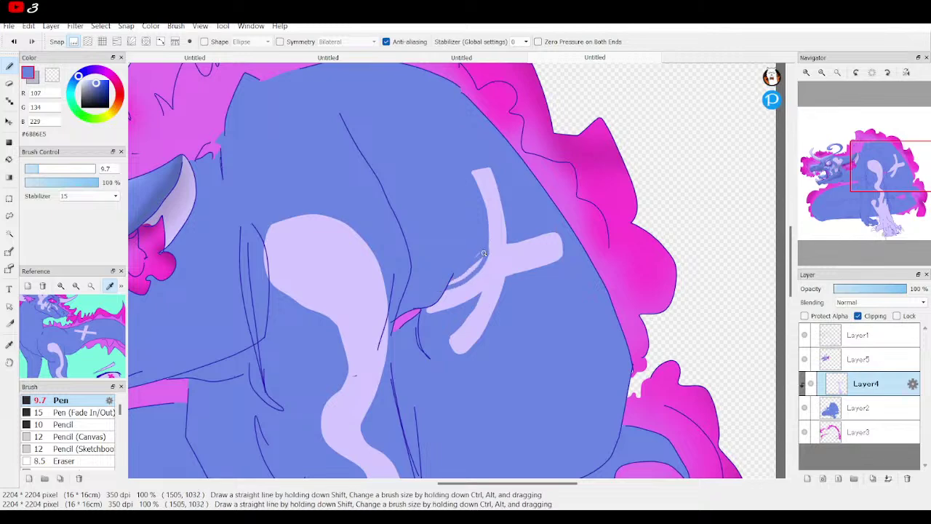
Step: Shade the neck behind the jaw and ear in dark blue #4258A6 with the AirBrush at size 141 and 11% opacity
{"action": "scroll", "coordinate": [484, 249], "scroll_direction": "down", "scroll_amount": 2}
{"action": "scroll", "coordinate": [78, 424], "scroll_direction": "down", "scroll_amount": 2}
{"action": "left_click", "coordinate": [64, 430]}
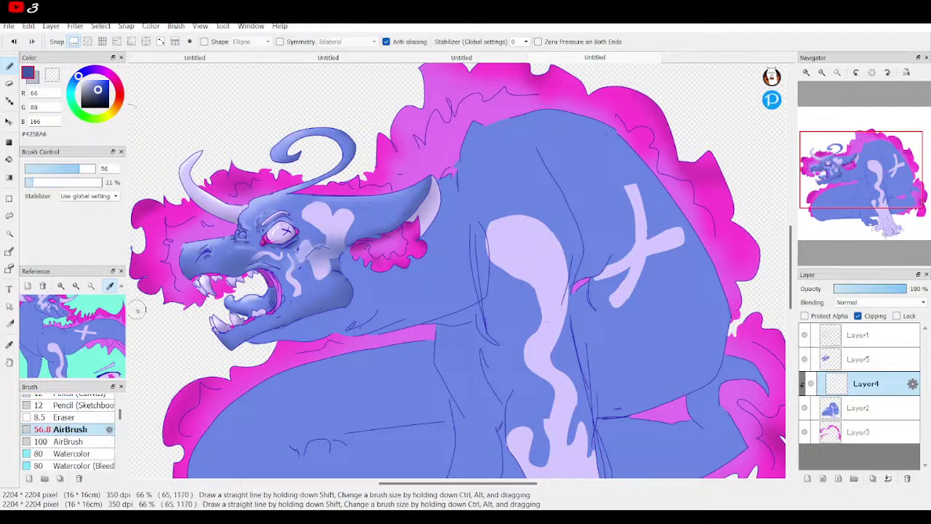
{"action": "left_click", "coordinate": [95, 169]}
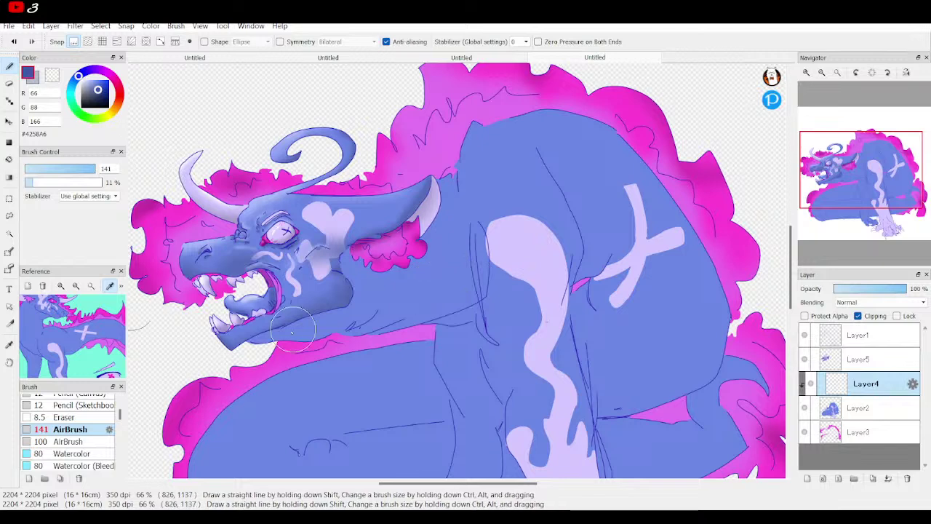
{"action": "mouse_move", "coordinate": [352, 288]}
{"action": "left_mouse_down"}
{"action": "mouse_move", "coordinate": [248, 336]}
{"action": "mouse_move", "coordinate": [346, 302]}
{"action": "mouse_move", "coordinate": [363, 286]}
{"action": "mouse_move", "coordinate": [342, 267]}
{"action": "mouse_move", "coordinate": [393, 241]}
{"action": "mouse_move", "coordinate": [335, 264]}
{"action": "mouse_move", "coordinate": [352, 294]}
{"action": "mouse_move", "coordinate": [343, 253]}
{"action": "mouse_move", "coordinate": [345, 296]}
{"action": "mouse_move", "coordinate": [311, 313]}
{"action": "mouse_move", "coordinate": [261, 319]}
{"action": "mouse_move", "coordinate": [369, 261]}
{"action": "mouse_move", "coordinate": [352, 248]}
{"action": "mouse_move", "coordinate": [390, 270]}
{"action": "mouse_move", "coordinate": [428, 235]}
{"action": "mouse_move", "coordinate": [427, 179]}
{"action": "left_mouse_up"}
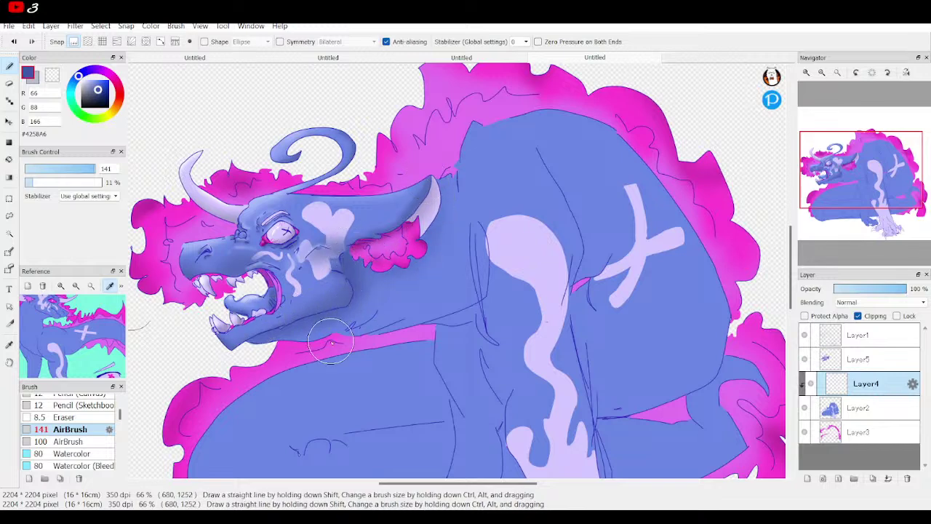
Step: Airbrush dark blue shadow along the shoulder crease, down the large foreleg's rear edge and onto its paw
{"action": "mouse_move", "coordinate": [567, 253]}
{"action": "left_mouse_down"}
{"action": "mouse_move", "coordinate": [535, 152]}
{"action": "mouse_move", "coordinate": [577, 233]}
{"action": "mouse_move", "coordinate": [539, 155]}
{"action": "mouse_move", "coordinate": [562, 195]}
{"action": "mouse_move", "coordinate": [573, 267]}
{"action": "left_mouse_up"}
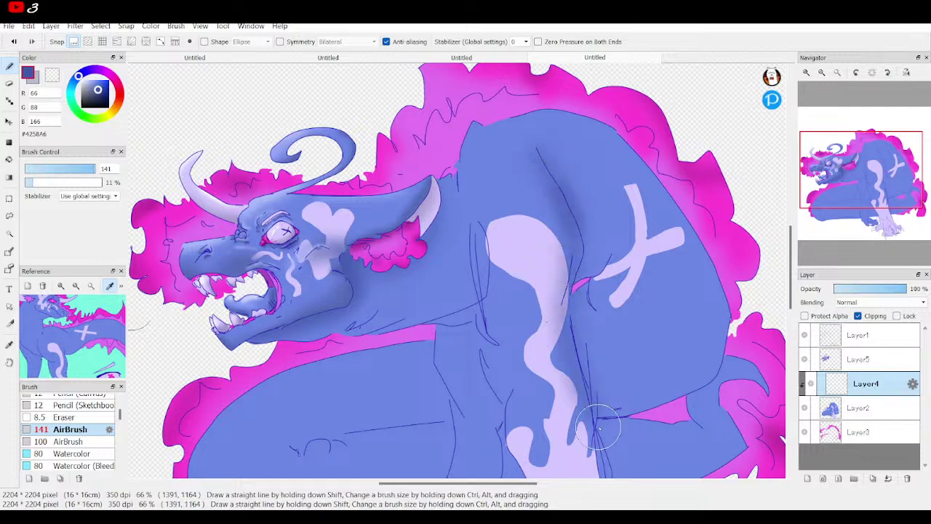
{"action": "left_click", "coordinate": [870, 205]}
{"action": "mouse_move", "coordinate": [575, 312]}
{"action": "left_mouse_down"}
{"action": "mouse_move", "coordinate": [530, 267]}
{"action": "mouse_move", "coordinate": [564, 367]}
{"action": "mouse_move", "coordinate": [545, 274]}
{"action": "left_mouse_up"}
{"action": "mouse_move", "coordinate": [640, 430]}
{"action": "left_mouse_down"}
{"action": "mouse_move", "coordinate": [609, 451]}
{"action": "mouse_move", "coordinate": [510, 463]}
{"action": "left_mouse_up"}
Step: Airbrush dark blue shadow on the rear lower leg, around the flank's outer edge and across the chest and small foreleg
{"action": "mouse_move", "coordinate": [834, 96]}
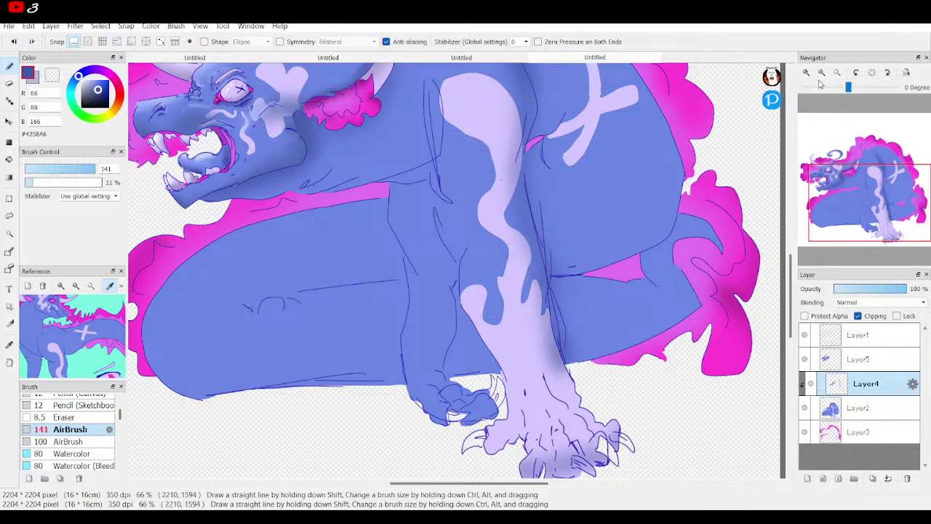
{"action": "left_click", "coordinate": [822, 72]}
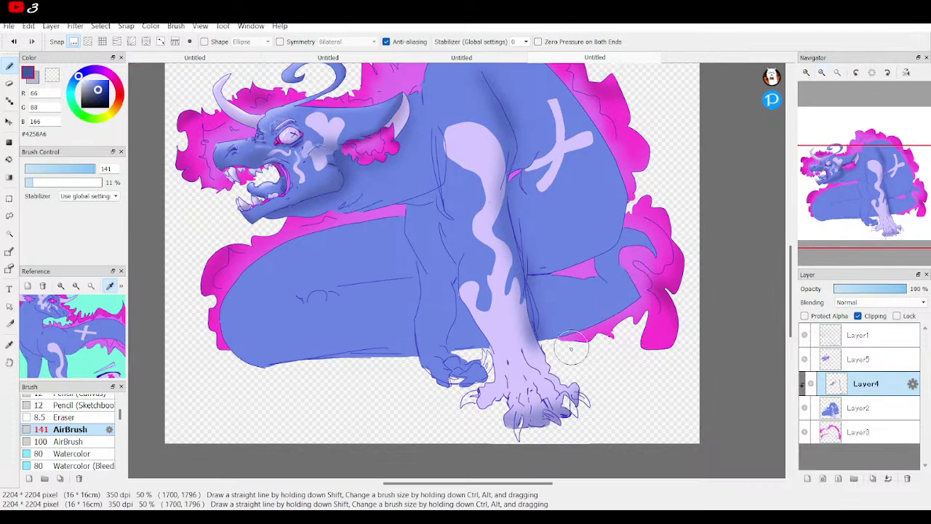
{"action": "left_click_drag", "start_coordinate": [553, 336], "coordinate": [627, 285]}
{"action": "mouse_move", "coordinate": [577, 363]}
{"action": "left_mouse_down"}
{"action": "mouse_move", "coordinate": [631, 296]}
{"action": "mouse_move", "coordinate": [583, 325]}
{"action": "mouse_move", "coordinate": [561, 322]}
{"action": "mouse_move", "coordinate": [575, 316]}
{"action": "mouse_move", "coordinate": [543, 327]}
{"action": "mouse_move", "coordinate": [531, 304]}
{"action": "mouse_move", "coordinate": [528, 287]}
{"action": "mouse_move", "coordinate": [541, 277]}
{"action": "mouse_move", "coordinate": [528, 276]}
{"action": "mouse_move", "coordinate": [591, 252]}
{"action": "mouse_move", "coordinate": [626, 220]}
{"action": "mouse_move", "coordinate": [585, 121]}
{"action": "mouse_move", "coordinate": [620, 198]}
{"action": "mouse_move", "coordinate": [610, 152]}
{"action": "mouse_move", "coordinate": [586, 109]}
{"action": "left_mouse_up"}
{"action": "mouse_move", "coordinate": [633, 222]}
{"action": "left_mouse_down"}
{"action": "mouse_move", "coordinate": [578, 272]}
{"action": "mouse_move", "coordinate": [503, 263]}
{"action": "mouse_move", "coordinate": [445, 270]}
{"action": "mouse_move", "coordinate": [468, 310]}
{"action": "mouse_move", "coordinate": [449, 286]}
{"action": "mouse_move", "coordinate": [441, 342]}
{"action": "mouse_move", "coordinate": [469, 370]}
{"action": "mouse_move", "coordinate": [462, 364]}
{"action": "mouse_move", "coordinate": [479, 372]}
{"action": "mouse_move", "coordinate": [466, 342]}
{"action": "mouse_move", "coordinate": [450, 346]}
{"action": "mouse_move", "coordinate": [463, 337]}
{"action": "mouse_move", "coordinate": [462, 312]}
{"action": "mouse_move", "coordinate": [431, 230]}
{"action": "mouse_move", "coordinate": [423, 167]}
{"action": "mouse_move", "coordinate": [436, 210]}
{"action": "mouse_move", "coordinate": [424, 156]}
{"action": "mouse_move", "coordinate": [418, 186]}
{"action": "left_mouse_up"}
{"action": "left_click_drag", "start_coordinate": [821, 178], "coordinate": [821, 162]}
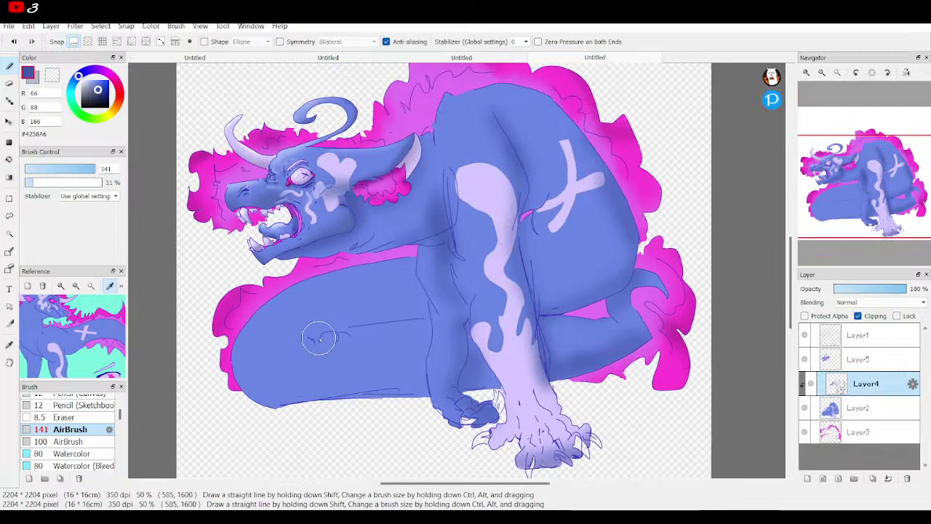
Step: Shade the crease and lower edge of the long body section on the ground, softening with the AirBrush at 5% opacity
{"action": "mouse_move", "coordinate": [319, 339]}
{"action": "left_mouse_down"}
{"action": "mouse_move", "coordinate": [343, 341]}
{"action": "mouse_move", "coordinate": [369, 320]}
{"action": "mouse_move", "coordinate": [417, 320]}
{"action": "mouse_move", "coordinate": [350, 338]}
{"action": "mouse_move", "coordinate": [428, 321]}
{"action": "mouse_move", "coordinate": [384, 330]}
{"action": "mouse_move", "coordinate": [434, 391]}
{"action": "mouse_move", "coordinate": [255, 394]}
{"action": "left_mouse_up"}
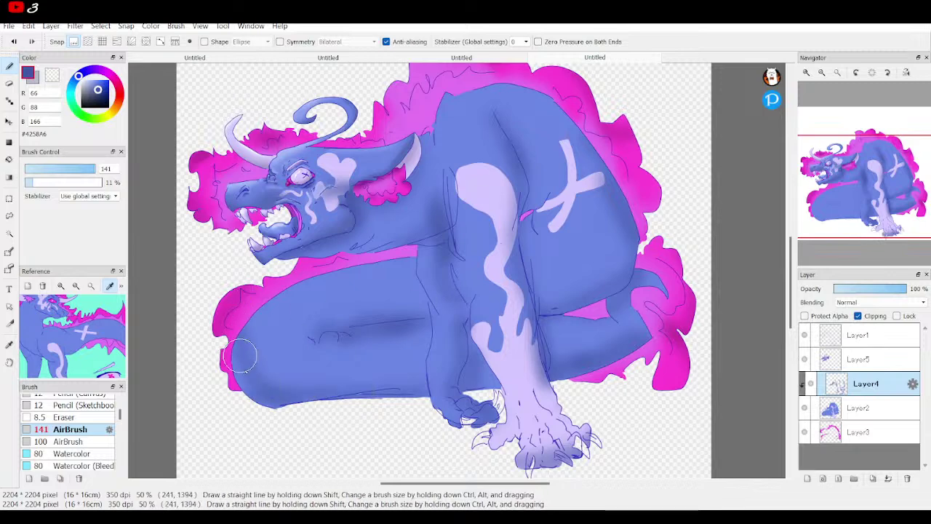
{"action": "mouse_move", "coordinate": [873, 193]}
{"action": "left_click_drag", "start_coordinate": [873, 193], "coordinate": [864, 196]}
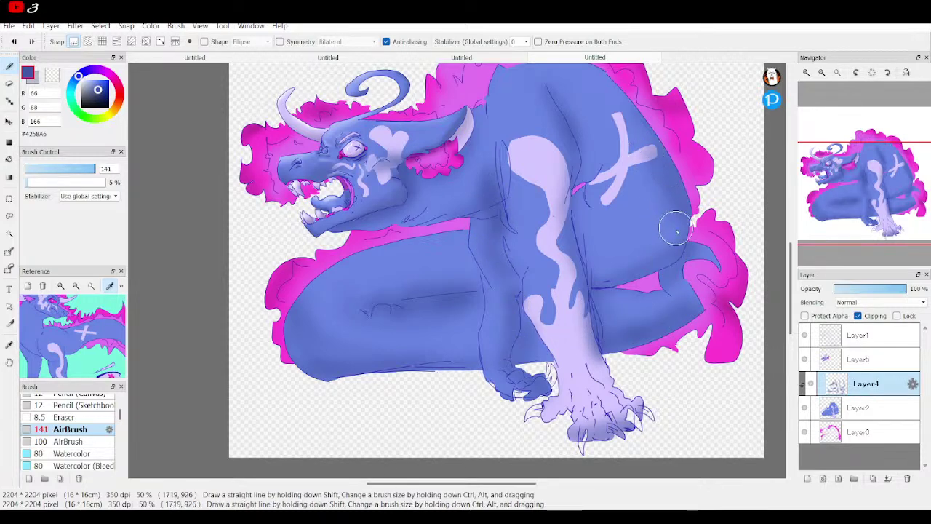
Step: Deepen the shadows under the jaw and along the neck folds with the AirBrush at size 56 and 13% opacity
{"action": "mouse_move", "coordinate": [860, 82]}
{"action": "scroll", "coordinate": [770, 173], "scroll_direction": "down", "scroll_amount": 1}
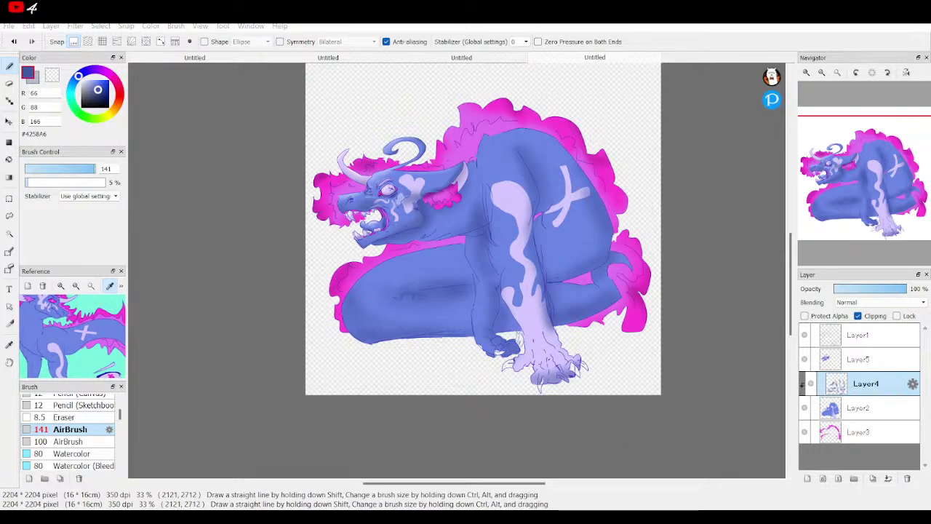
{"action": "left_click", "coordinate": [80, 170]}
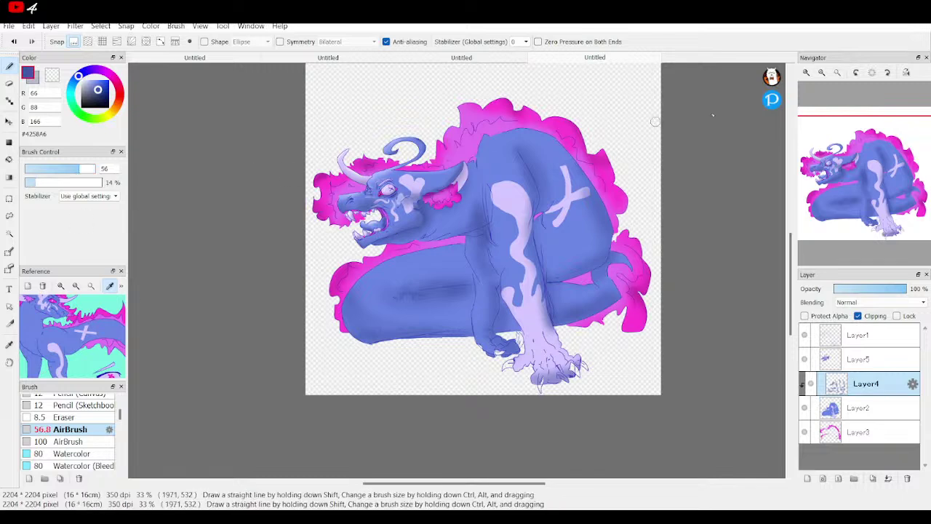
{"action": "left_click", "coordinate": [806, 72]}
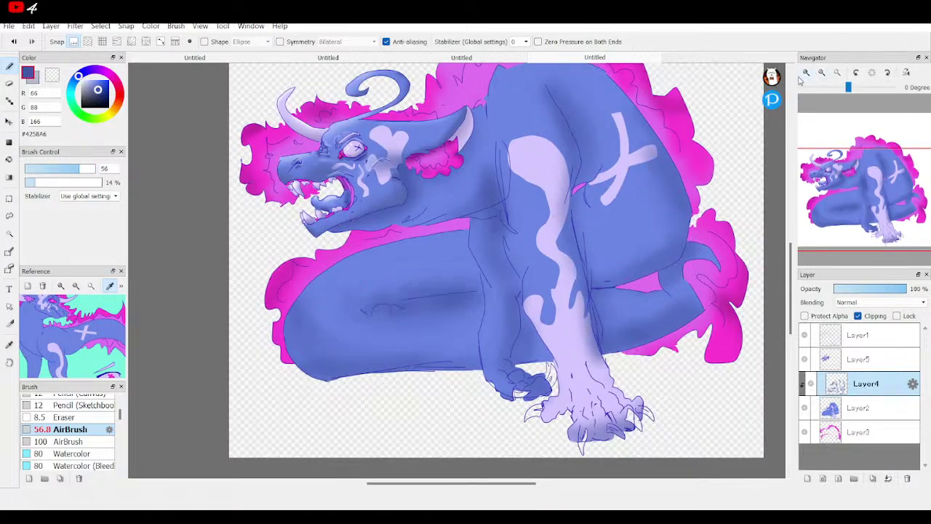
{"action": "left_click", "coordinate": [806, 72]}
{"action": "left_click", "coordinate": [806, 72]}
{"action": "left_click_drag", "start_coordinate": [853, 199], "coordinate": [839, 179]}
{"action": "left_click_drag", "start_coordinate": [480, 232], "coordinate": [422, 218]}
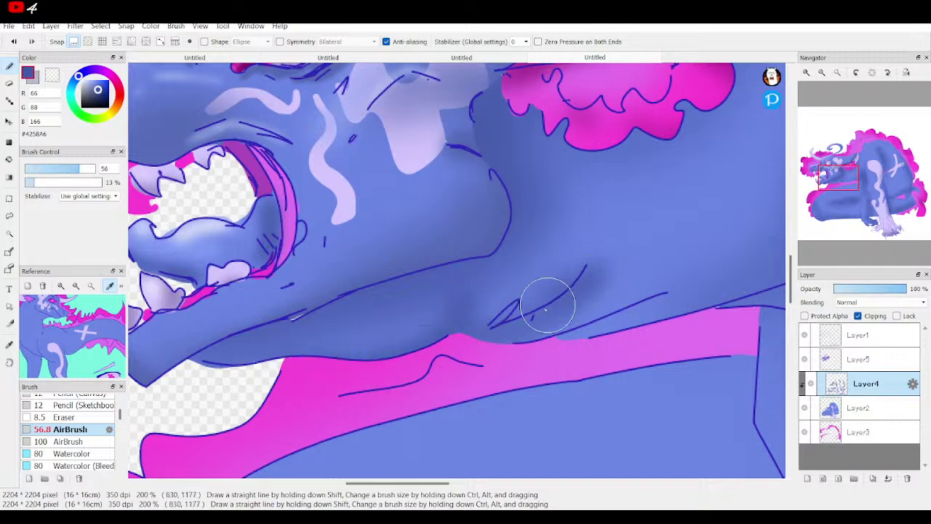
{"action": "left_click_drag", "start_coordinate": [662, 291], "coordinate": [557, 339]}
{"action": "key", "text": "ctrl+z"}
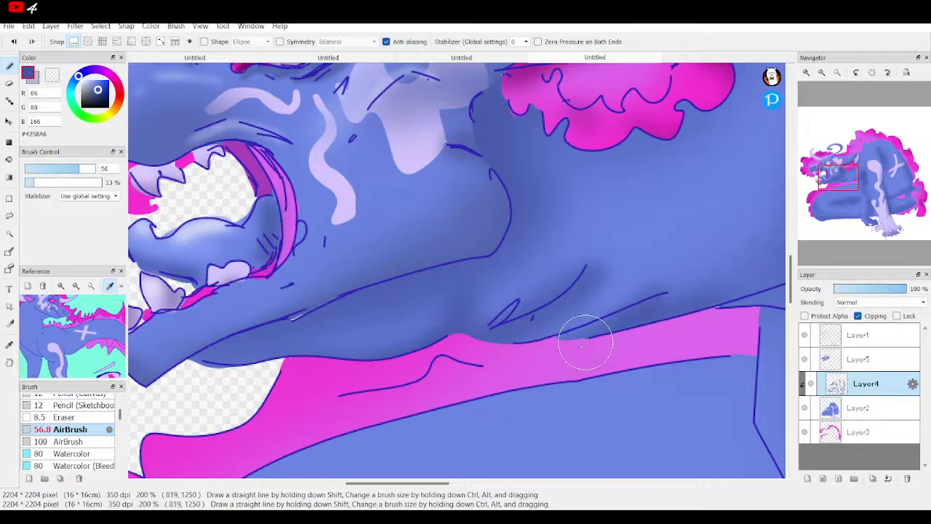
Step: Shade the top of the small foreleg under the neck, its wrist and its curled paw with the size 56 AirBrush
{"action": "mouse_move", "coordinate": [860, 102]}
{"action": "key", "text": "ctrl+0"}
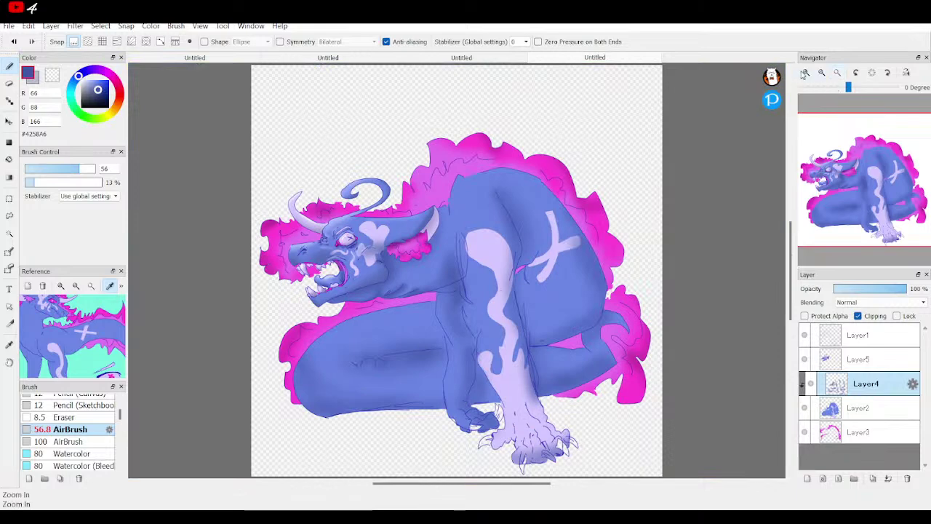
{"action": "left_click", "coordinate": [806, 72]}
{"action": "left_click", "coordinate": [806, 73]}
{"action": "left_click", "coordinate": [805, 73]}
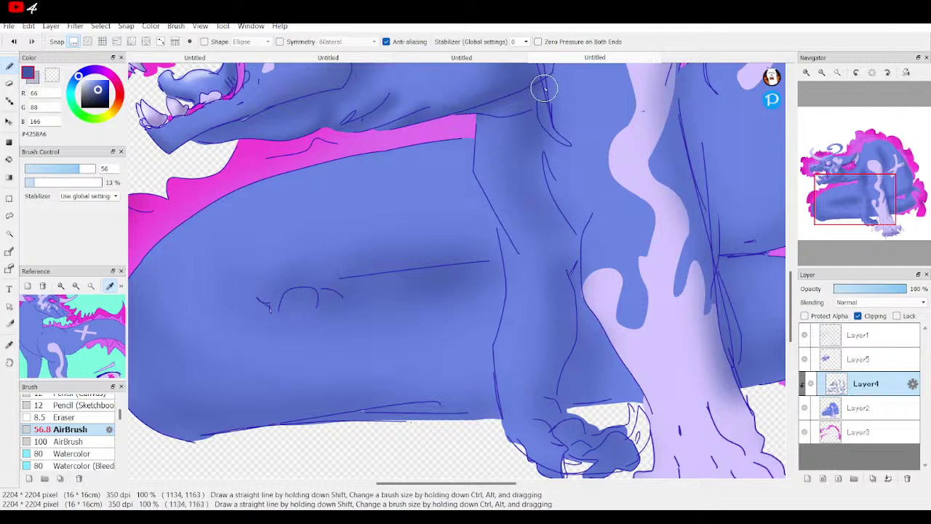
{"action": "left_click_drag", "start_coordinate": [482, 119], "coordinate": [524, 120]}
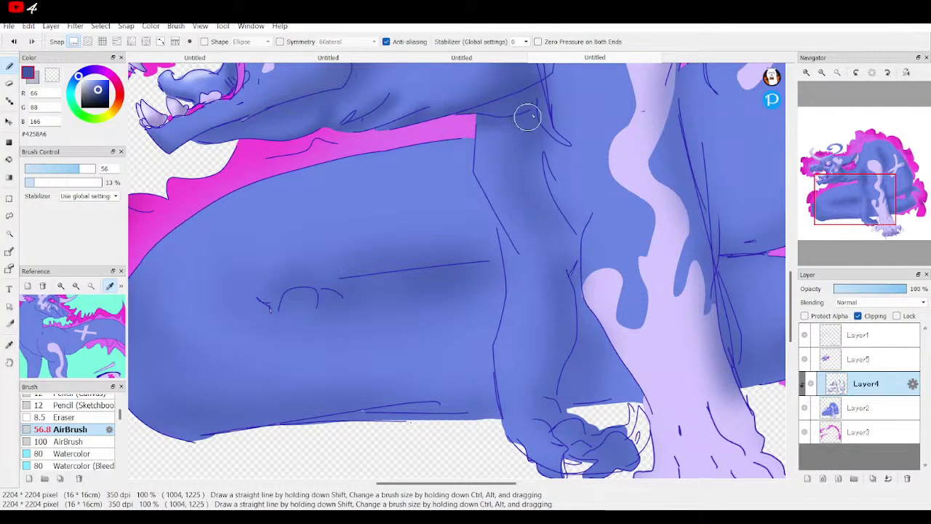
{"action": "mouse_move", "coordinate": [873, 194]}
{"action": "left_mouse_down"}
{"action": "mouse_move", "coordinate": [862, 191]}
{"action": "mouse_move", "coordinate": [882, 211]}
{"action": "left_mouse_up"}
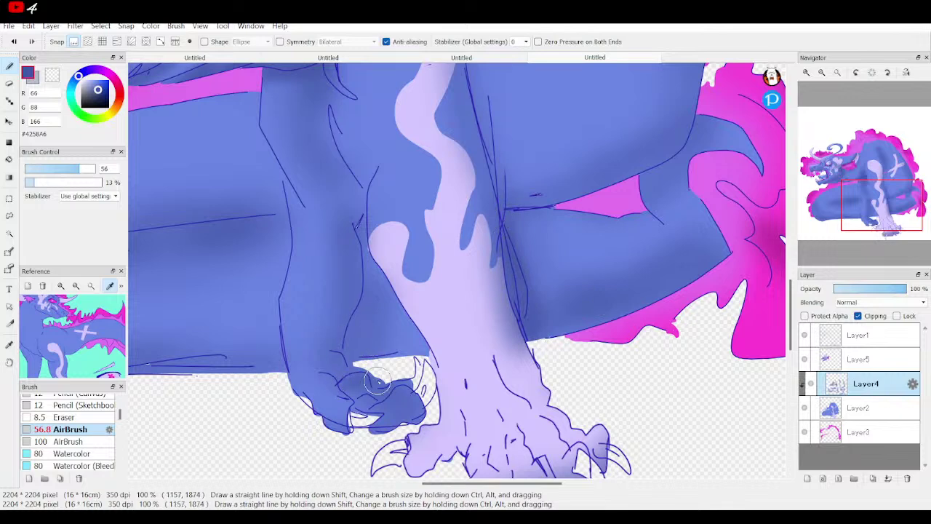
{"action": "mouse_move", "coordinate": [414, 382]}
{"action": "left_mouse_down"}
{"action": "mouse_move", "coordinate": [422, 408]}
{"action": "mouse_move", "coordinate": [382, 425]}
{"action": "mouse_move", "coordinate": [377, 411]}
{"action": "left_mouse_up"}
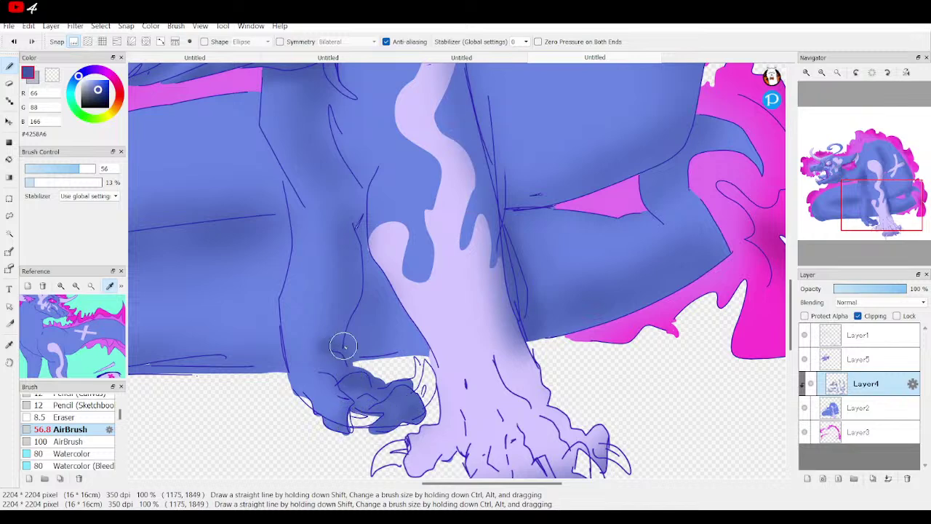
{"action": "mouse_move", "coordinate": [850, 97]}
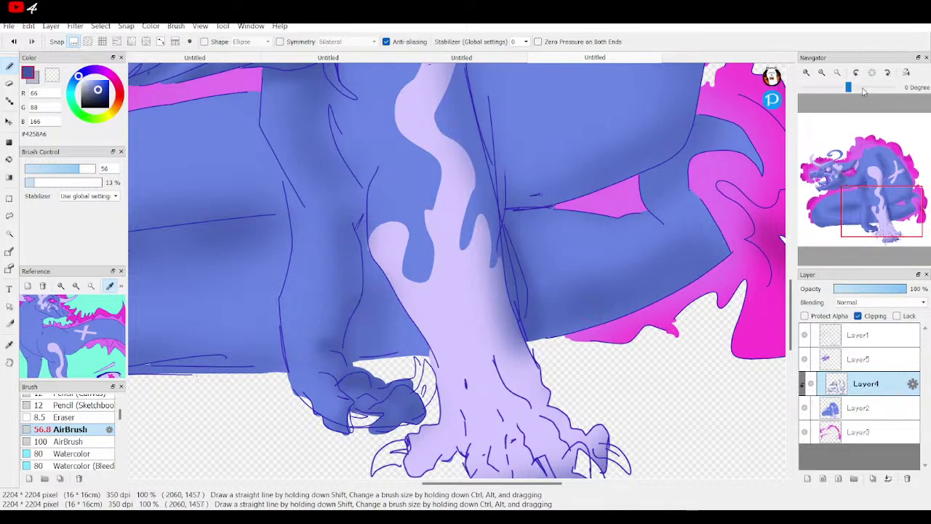
Step: Darken the crease on the long lower body section and the flank fold where the X marking meets the large foreleg
{"action": "left_click", "coordinate": [839, 73]}
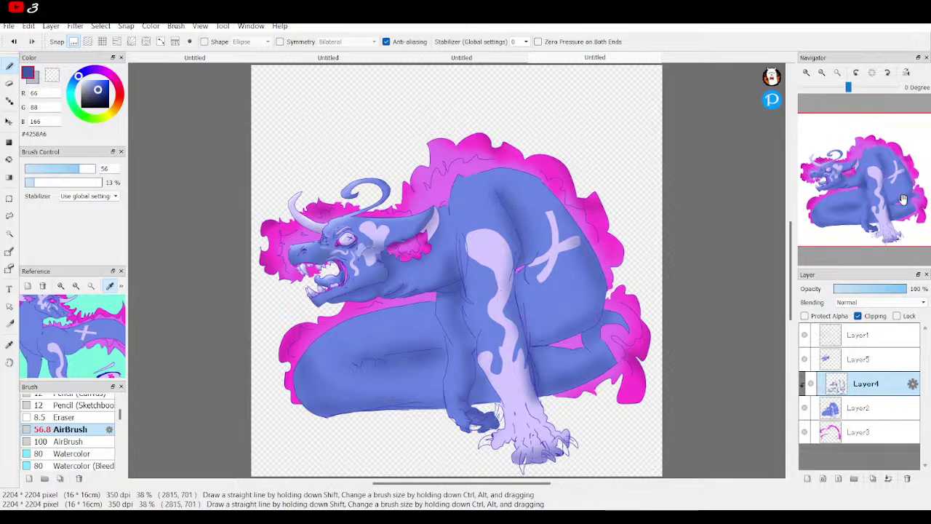
{"action": "scroll", "coordinate": [861, 191], "scroll_direction": "up", "scroll_amount": 1}
{"action": "scroll", "coordinate": [861, 190], "scroll_direction": "down", "scroll_amount": 1}
{"action": "left_click_drag", "start_coordinate": [861, 190], "coordinate": [859, 179]}
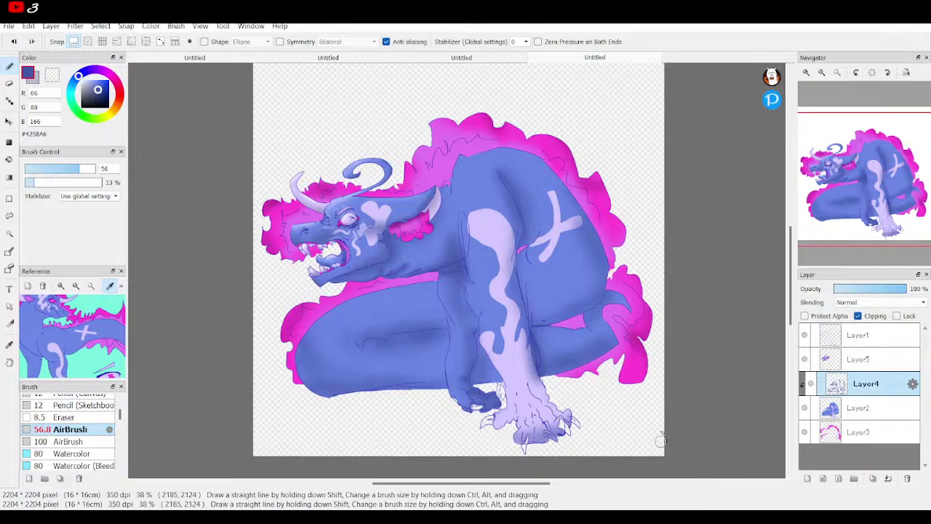
{"action": "left_click", "coordinate": [806, 73]}
{"action": "left_click", "coordinate": [806, 73]}
{"action": "left_click", "coordinate": [848, 207]}
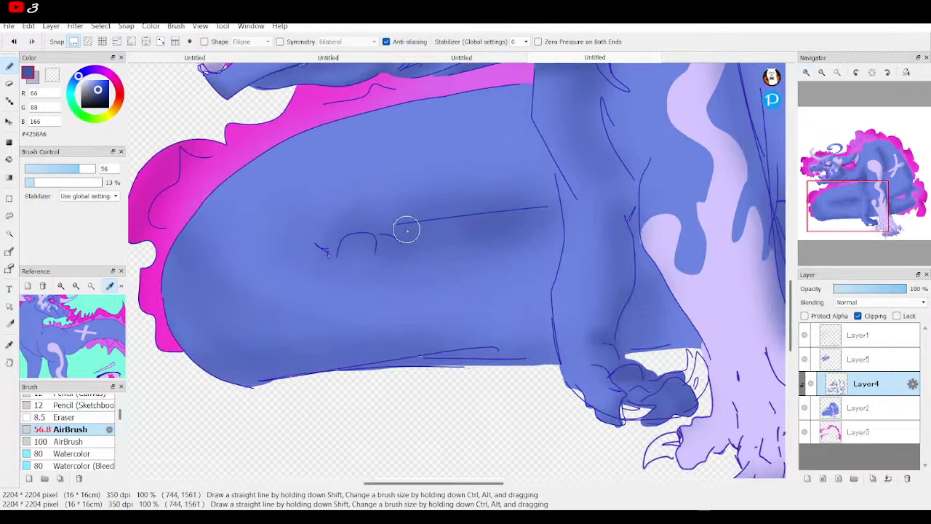
{"action": "left_click_drag", "start_coordinate": [852, 203], "coordinate": [877, 181]}
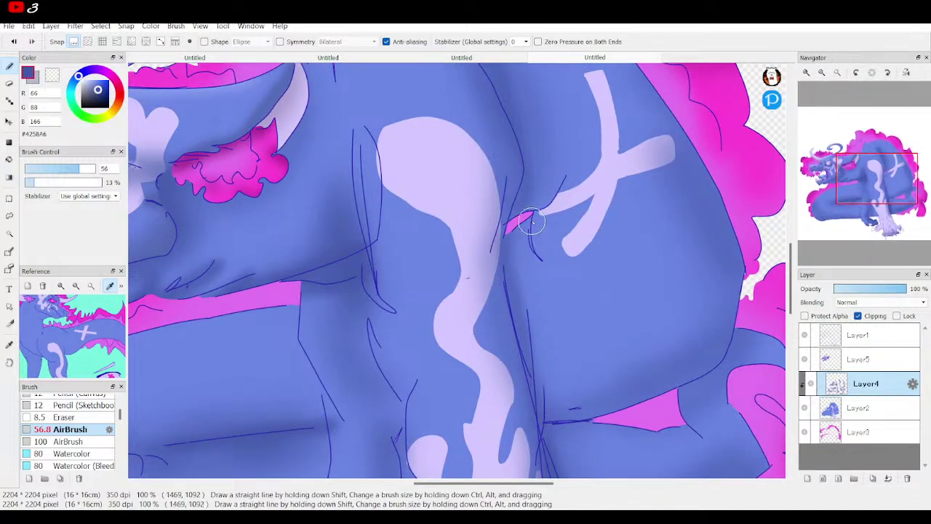
{"action": "mouse_move", "coordinate": [537, 264]}
{"action": "left_mouse_down"}
{"action": "mouse_move", "coordinate": [512, 231]}
{"action": "mouse_move", "coordinate": [526, 211]}
{"action": "mouse_move", "coordinate": [530, 222]}
{"action": "mouse_move", "coordinate": [560, 206]}
{"action": "mouse_move", "coordinate": [572, 176]}
{"action": "mouse_move", "coordinate": [562, 172]}
{"action": "mouse_move", "coordinate": [573, 177]}
{"action": "mouse_move", "coordinate": [557, 211]}
{"action": "mouse_move", "coordinate": [506, 246]}
{"action": "mouse_move", "coordinate": [565, 203]}
{"action": "mouse_move", "coordinate": [562, 180]}
{"action": "mouse_move", "coordinate": [538, 216]}
{"action": "left_mouse_up"}
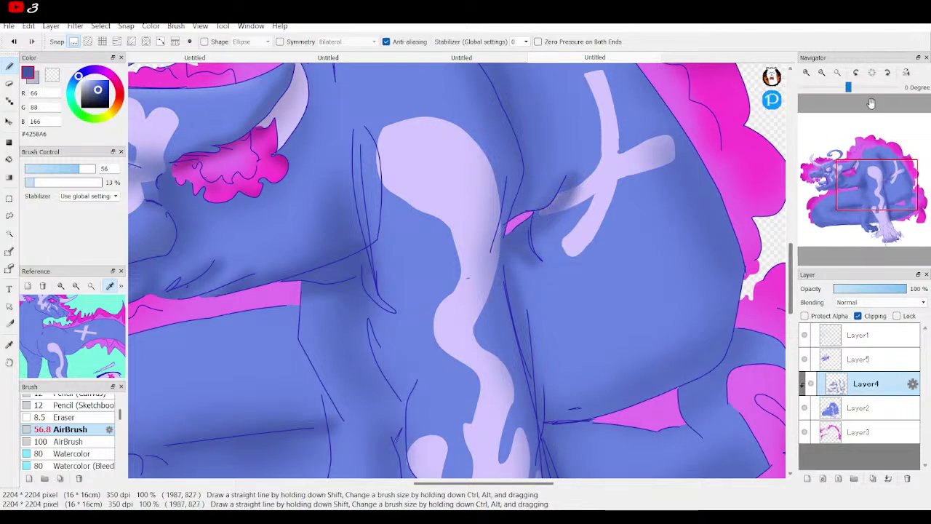
Step: Compare the drawing with Layer4 hidden and shown, then add a new layer above Layer4 with Clipping enabled
{"action": "key", "text": "ctrl+0"}
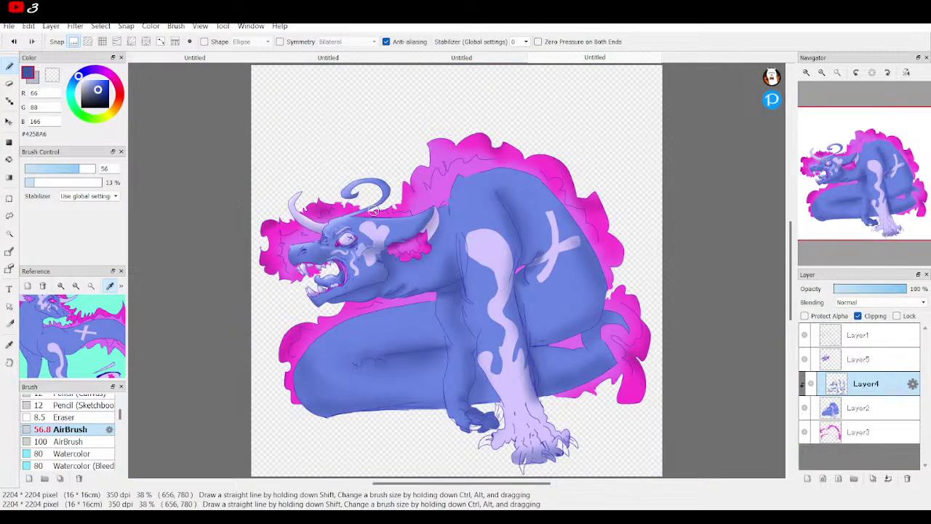
{"action": "left_click", "coordinate": [809, 385]}
{"action": "left_click", "coordinate": [810, 386]}
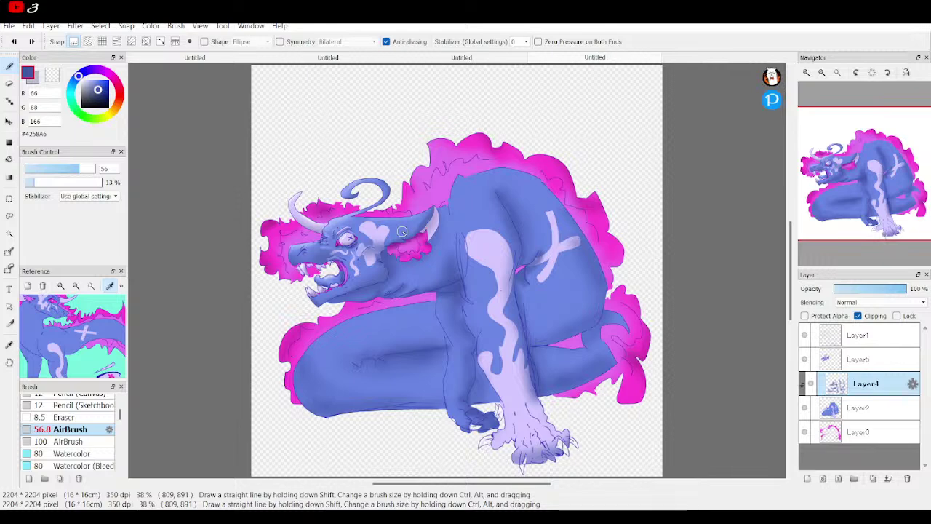
{"action": "left_click", "coordinate": [807, 478]}
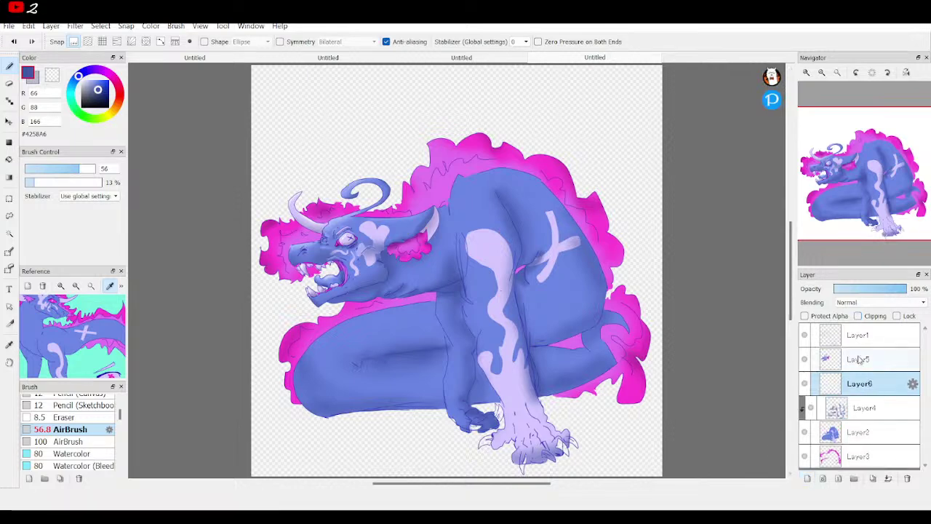
{"action": "left_click", "coordinate": [858, 316]}
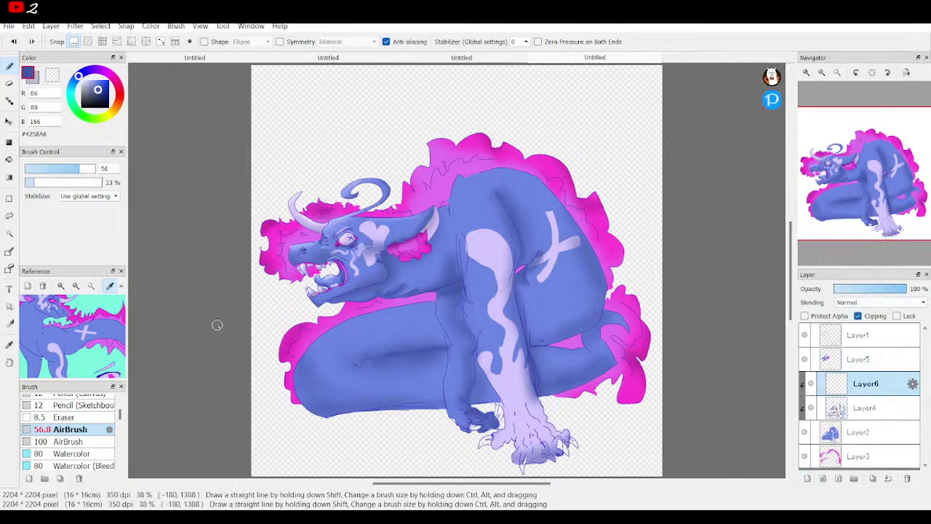
Step: Highlight the front edge of the shoulder hump behind the ear with pale lilac #EEEAFF, using the AirBrush at size 139 and 5% opacity
{"action": "left_click", "coordinate": [92, 86]}
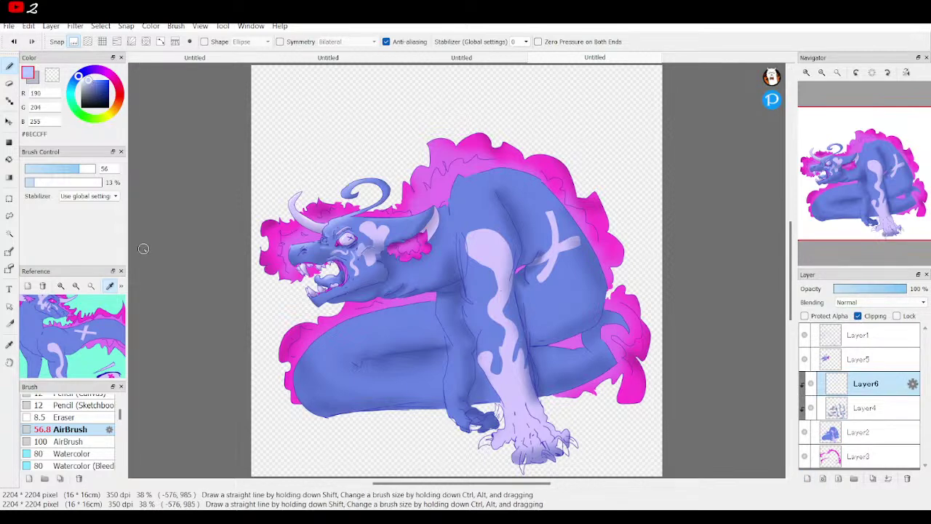
{"action": "left_click", "coordinate": [87, 71]}
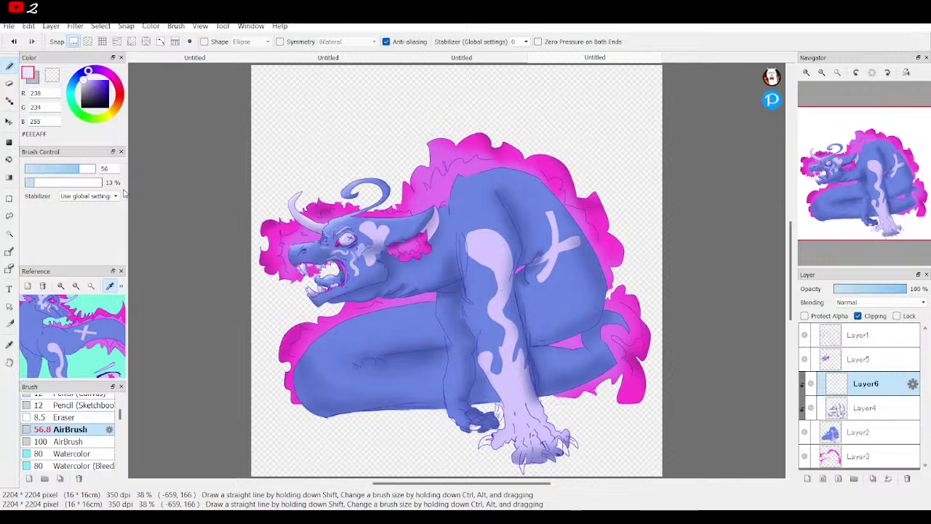
{"action": "left_click", "coordinate": [27, 183]}
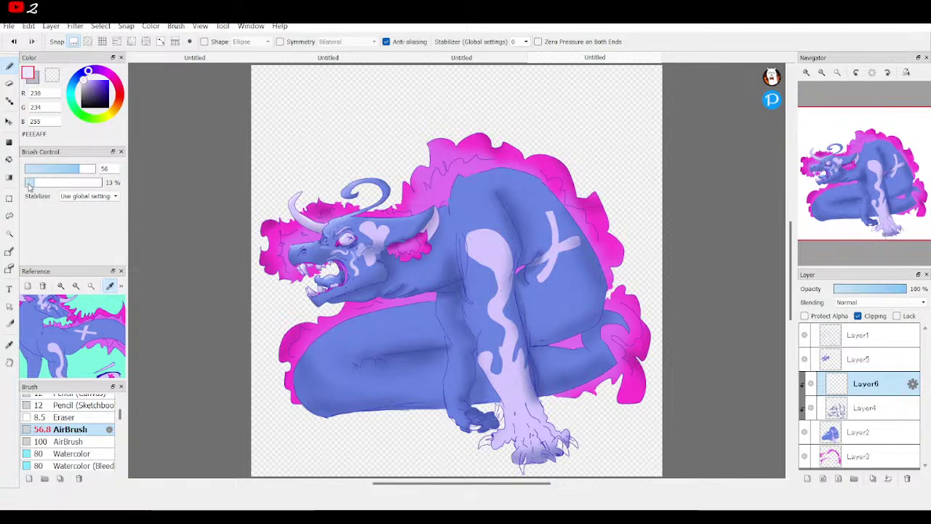
{"action": "left_click", "coordinate": [95, 169]}
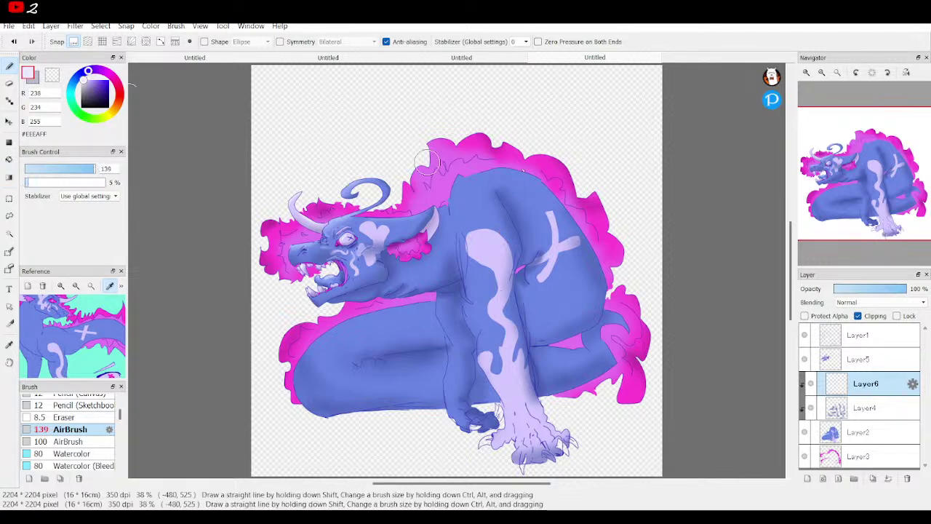
{"action": "left_click", "coordinate": [807, 72]}
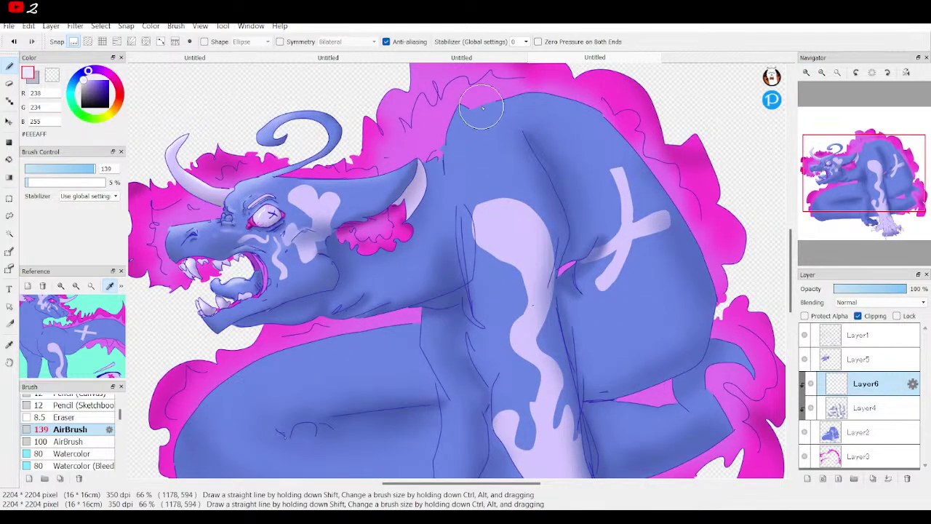
{"action": "mouse_move", "coordinate": [447, 177]}
{"action": "left_mouse_down"}
{"action": "mouse_move", "coordinate": [459, 102]}
{"action": "mouse_move", "coordinate": [483, 101]}
{"action": "left_mouse_up"}
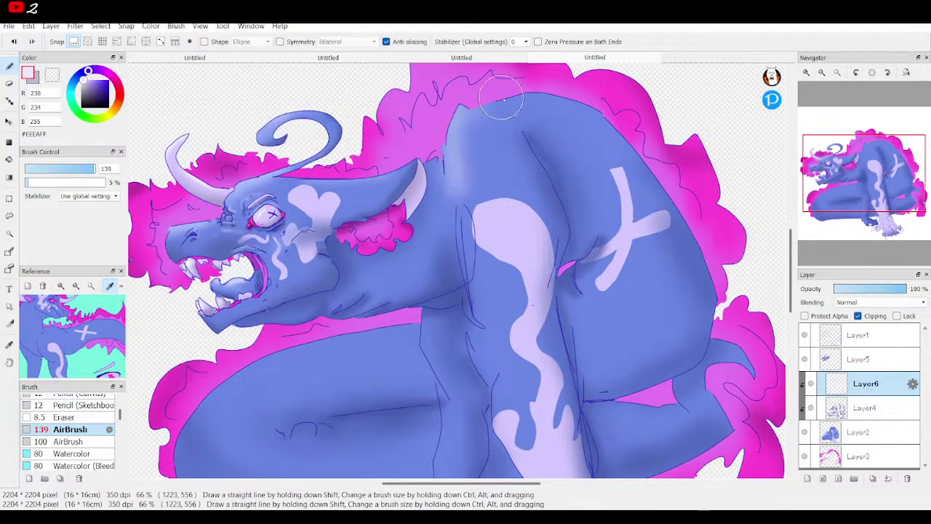
Step: Add soft pale highlights to the long lower body section and the flank, reducing the AirBrush to size 114 and 2% opacity
{"action": "left_click_drag", "start_coordinate": [857, 193], "coordinate": [845, 208]}
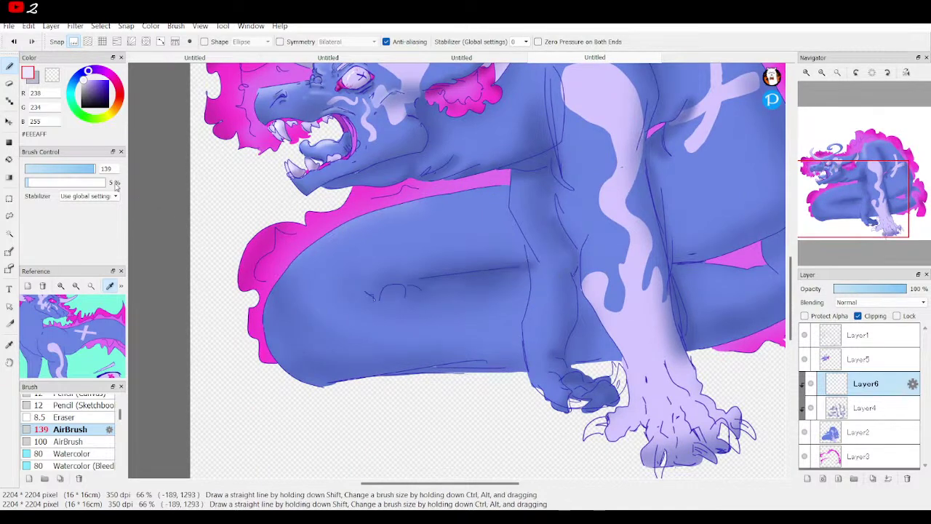
{"action": "left_click_drag", "start_coordinate": [85, 171], "coordinate": [80, 172]}
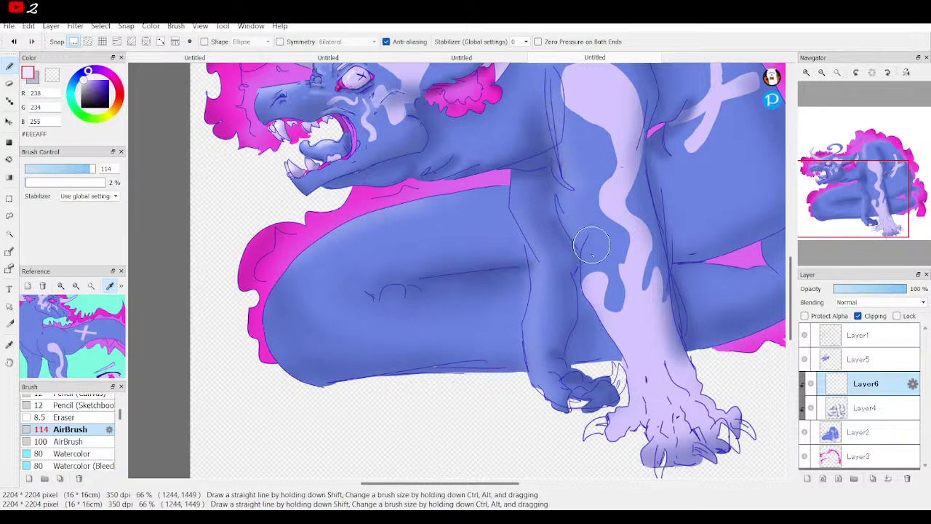
{"action": "mouse_move", "coordinate": [834, 175]}
{"action": "left_click_drag", "start_coordinate": [875, 188], "coordinate": [888, 149]}
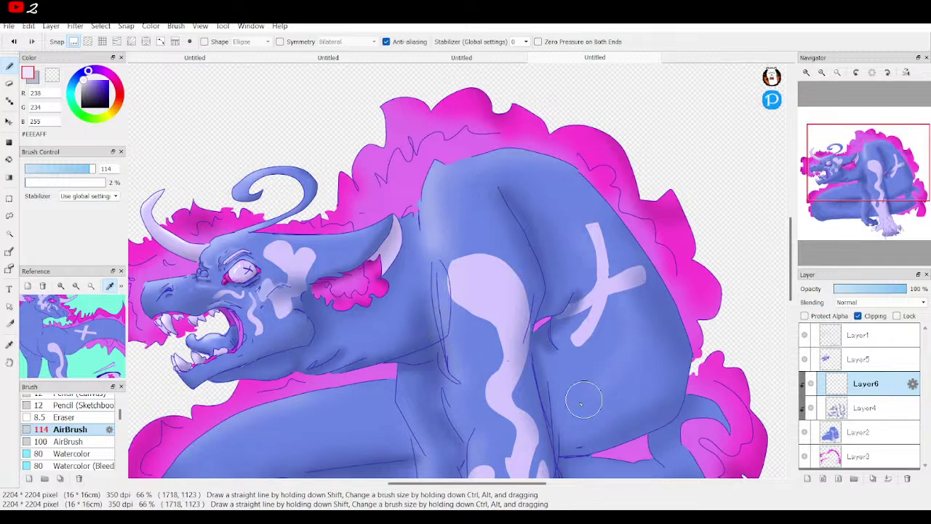
{"action": "left_click", "coordinate": [836, 73]}
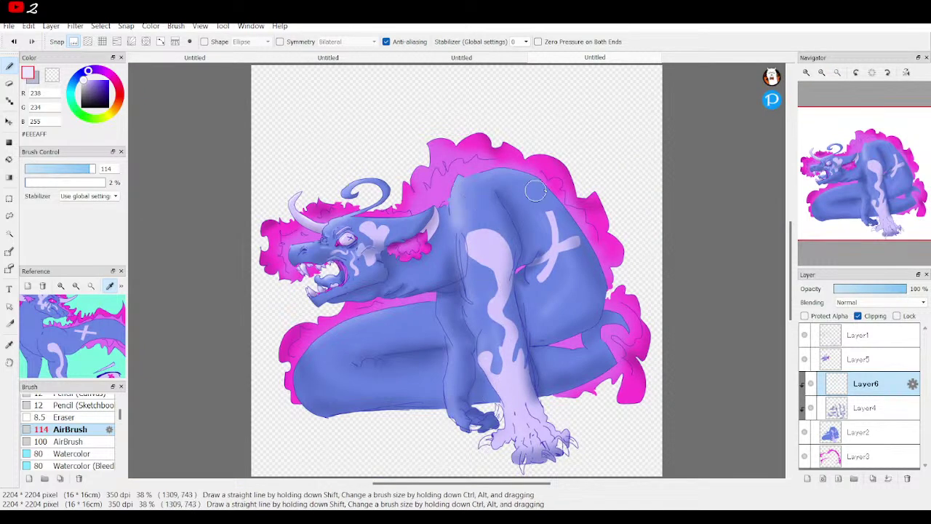
Step: Shade the knuckles, tendons and toes of the large lilac paw with muted purple #A599CE, using the AirBrush at size 37 and 6% opacity
{"action": "mouse_move", "coordinate": [876, 189]}
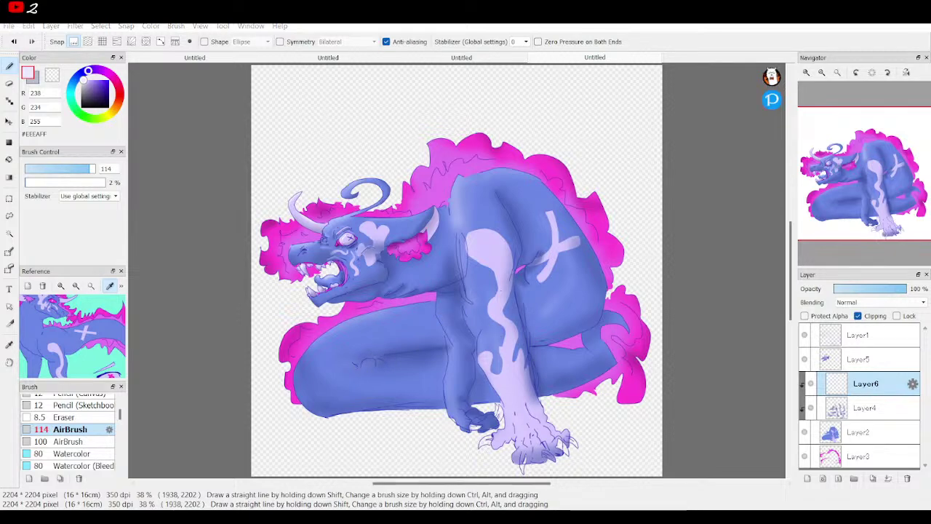
{"action": "left_click", "coordinate": [521, 418], "text": "alt"}
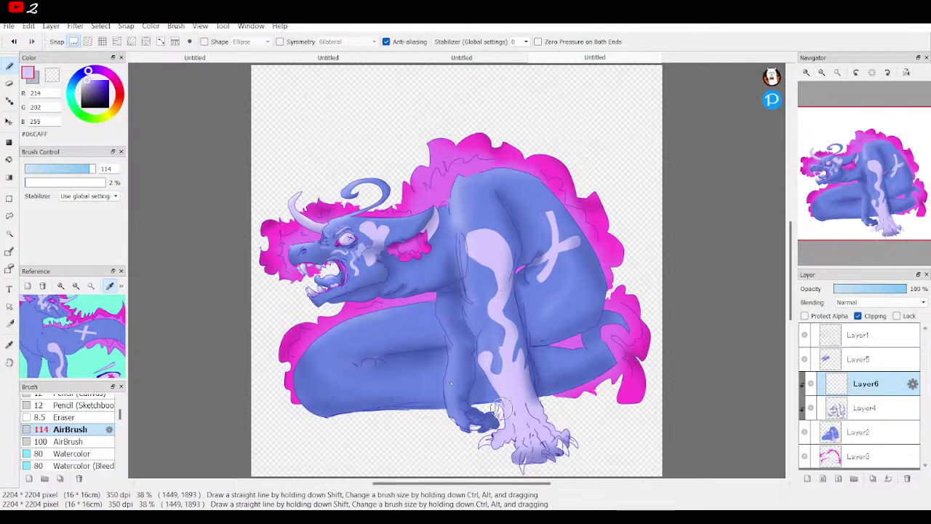
{"action": "left_click", "coordinate": [90, 87]}
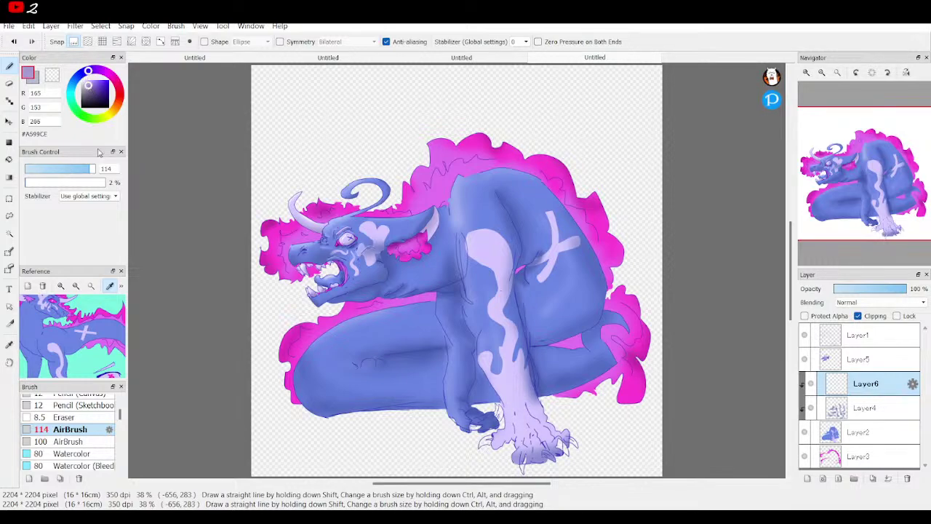
{"action": "left_click", "coordinate": [86, 172]}
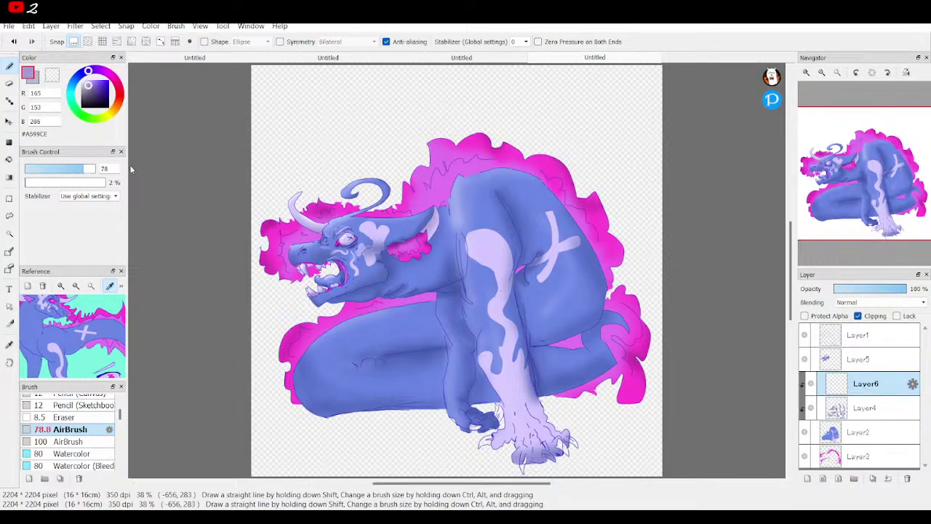
{"action": "left_click", "coordinate": [822, 72]}
{"action": "left_click", "coordinate": [889, 243]}
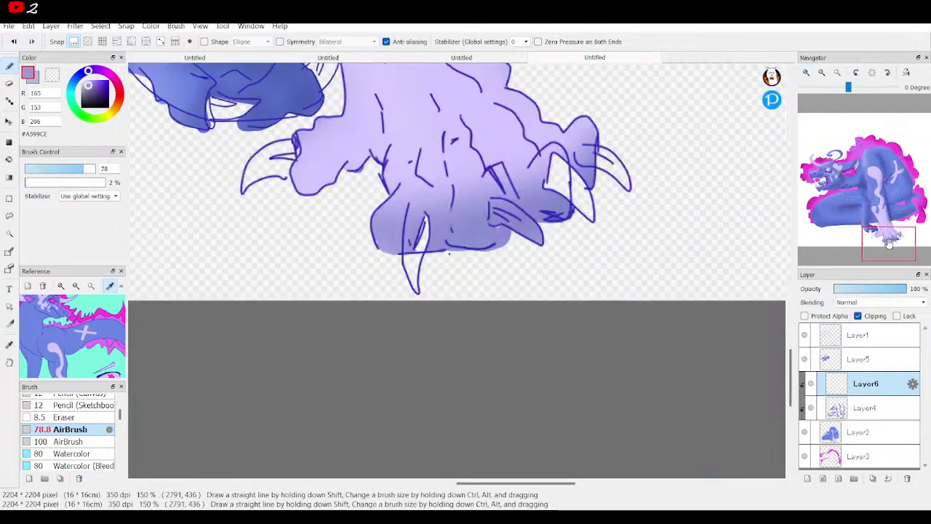
{"action": "left_click_drag", "start_coordinate": [889, 243], "coordinate": [888, 222]}
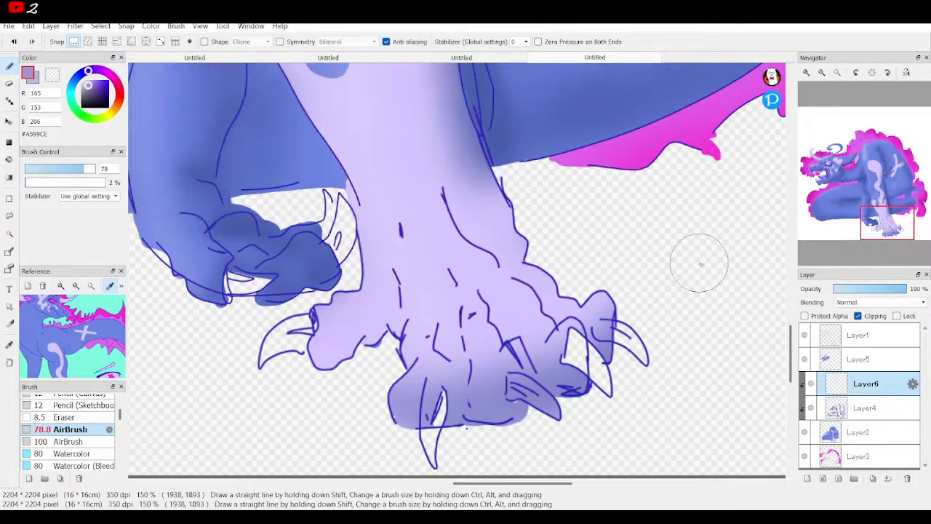
{"action": "left_click", "coordinate": [69, 173]}
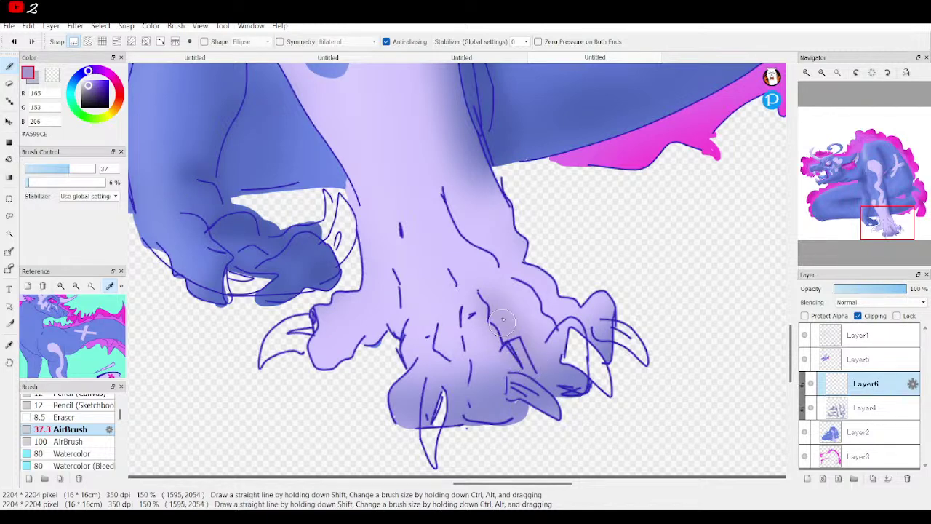
{"action": "mouse_move", "coordinate": [509, 305]}
{"action": "left_mouse_down"}
{"action": "mouse_move", "coordinate": [500, 265]}
{"action": "mouse_move", "coordinate": [471, 235]}
{"action": "mouse_move", "coordinate": [447, 169]}
{"action": "mouse_move", "coordinate": [489, 261]}
{"action": "left_mouse_up"}
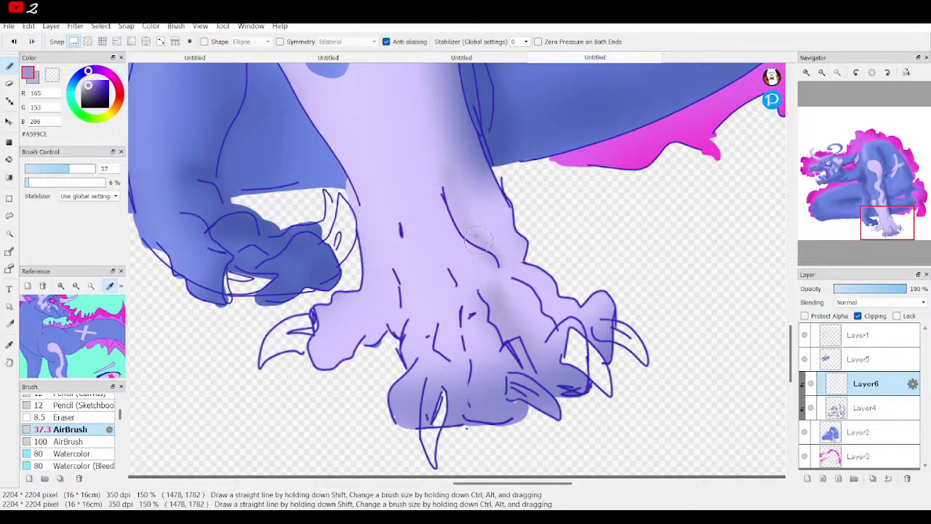
{"action": "mouse_move", "coordinate": [596, 285]}
{"action": "left_mouse_down"}
{"action": "mouse_move", "coordinate": [620, 324]}
{"action": "mouse_move", "coordinate": [586, 293]}
{"action": "mouse_move", "coordinate": [558, 309]}
{"action": "mouse_move", "coordinate": [594, 309]}
{"action": "mouse_move", "coordinate": [557, 296]}
{"action": "mouse_move", "coordinate": [547, 269]}
{"action": "mouse_move", "coordinate": [571, 304]}
{"action": "mouse_move", "coordinate": [539, 271]}
{"action": "mouse_move", "coordinate": [596, 342]}
{"action": "mouse_move", "coordinate": [512, 375]}
{"action": "mouse_move", "coordinate": [489, 362]}
{"action": "mouse_move", "coordinate": [473, 377]}
{"action": "mouse_move", "coordinate": [462, 322]}
{"action": "mouse_move", "coordinate": [475, 390]}
{"action": "mouse_move", "coordinate": [460, 277]}
{"action": "mouse_move", "coordinate": [421, 237]}
{"action": "mouse_move", "coordinate": [453, 277]}
{"action": "mouse_move", "coordinate": [440, 219]}
{"action": "mouse_move", "coordinate": [445, 373]}
{"action": "mouse_move", "coordinate": [378, 341]}
{"action": "mouse_move", "coordinate": [325, 370]}
{"action": "mouse_move", "coordinate": [373, 337]}
{"action": "mouse_move", "coordinate": [313, 372]}
{"action": "mouse_move", "coordinate": [366, 322]}
{"action": "mouse_move", "coordinate": [358, 343]}
{"action": "mouse_move", "coordinate": [375, 303]}
{"action": "mouse_move", "coordinate": [364, 338]}
{"action": "mouse_move", "coordinate": [313, 383]}
{"action": "mouse_move", "coordinate": [370, 327]}
{"action": "mouse_move", "coordinate": [339, 377]}
{"action": "mouse_move", "coordinate": [382, 342]}
{"action": "mouse_move", "coordinate": [401, 294]}
{"action": "mouse_move", "coordinate": [400, 329]}
{"action": "mouse_move", "coordinate": [385, 271]}
{"action": "mouse_move", "coordinate": [398, 327]}
{"action": "mouse_move", "coordinate": [364, 369]}
{"action": "mouse_move", "coordinate": [325, 375]}
{"action": "left_mouse_up"}
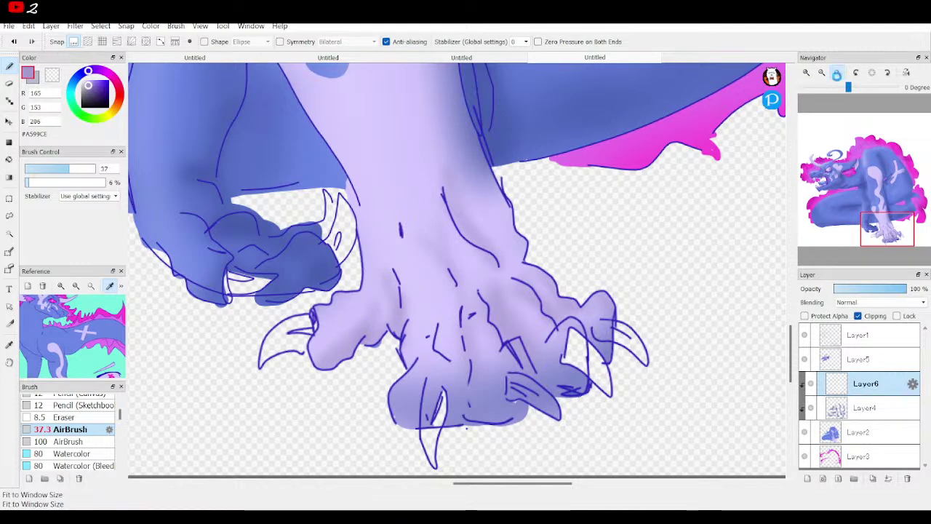
Step: Merge the clipped shading layers Layer4 and Layer6 down into Layer2
{"action": "left_click", "coordinate": [837, 72]}
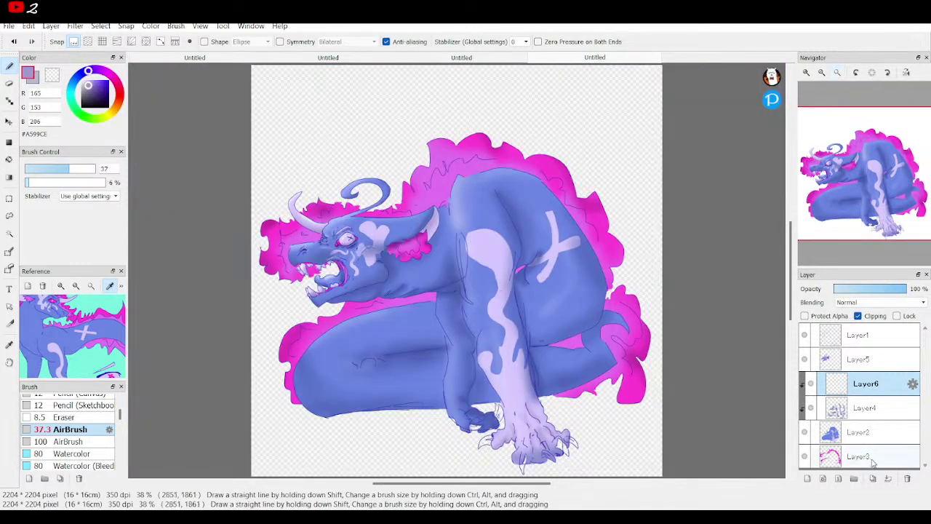
{"action": "left_click", "coordinate": [871, 412]}
{"action": "left_click", "coordinate": [889, 478]}
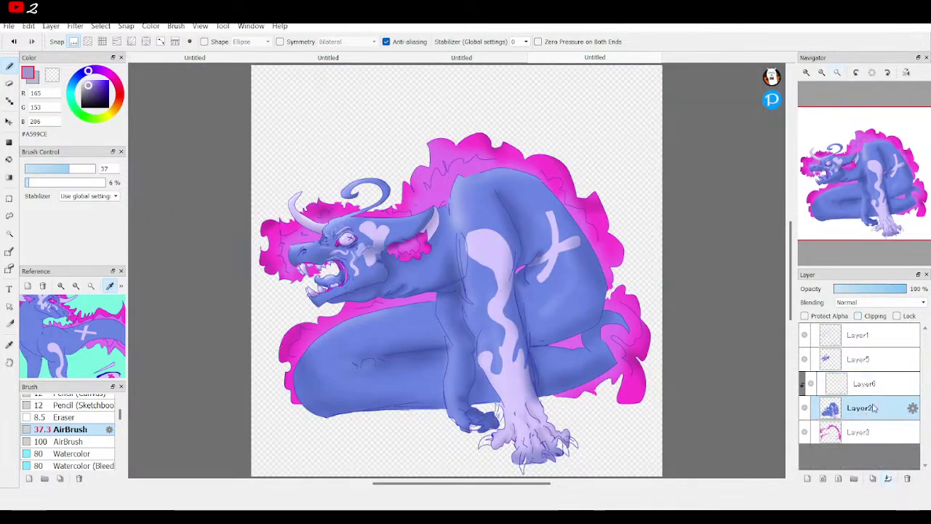
{"action": "left_click", "coordinate": [865, 387]}
{"action": "left_click", "coordinate": [889, 478]}
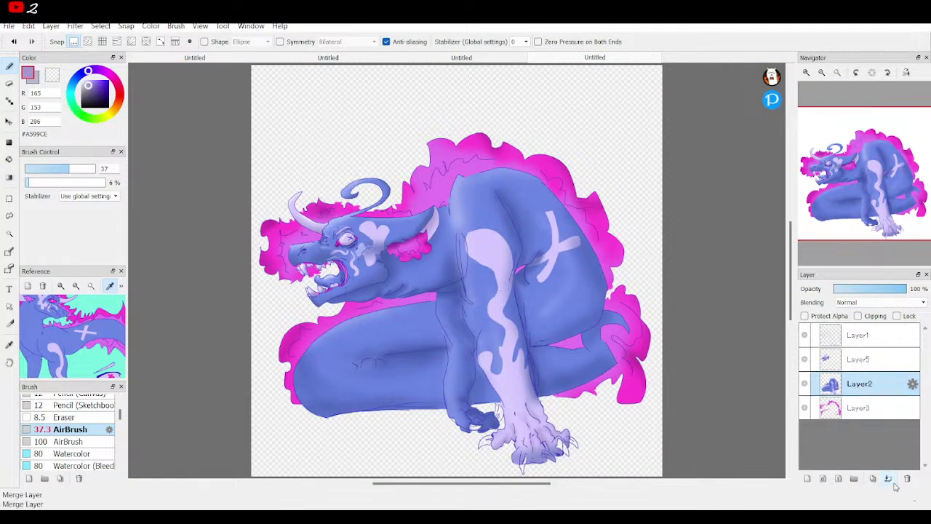
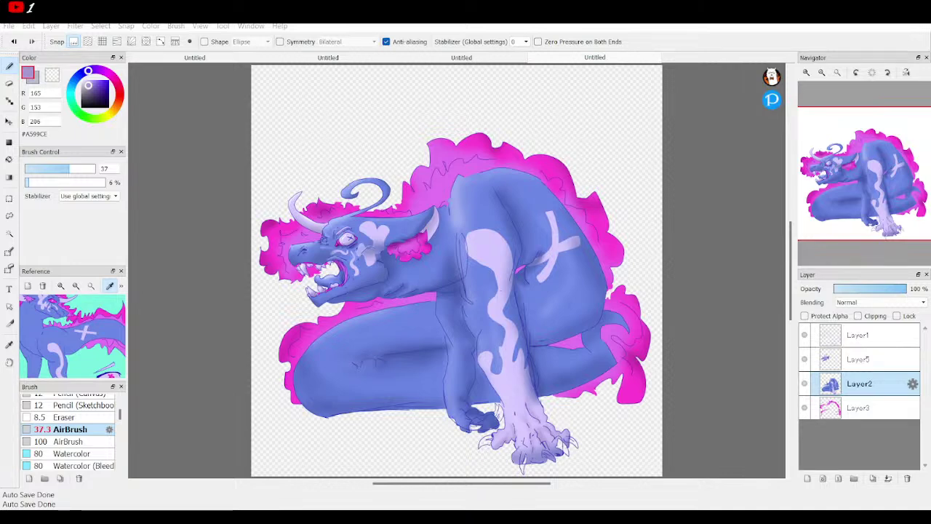
Step: Examine the paws and the whole drawing with Layer5 and the Layer1 line art hidden and shown
{"action": "key", "text": "alt+Tab"}
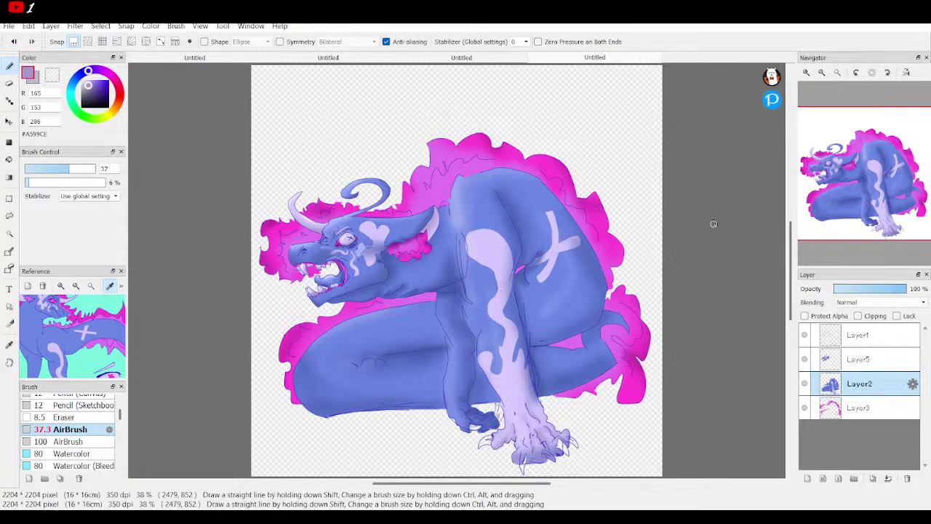
{"action": "left_click", "coordinate": [807, 74]}
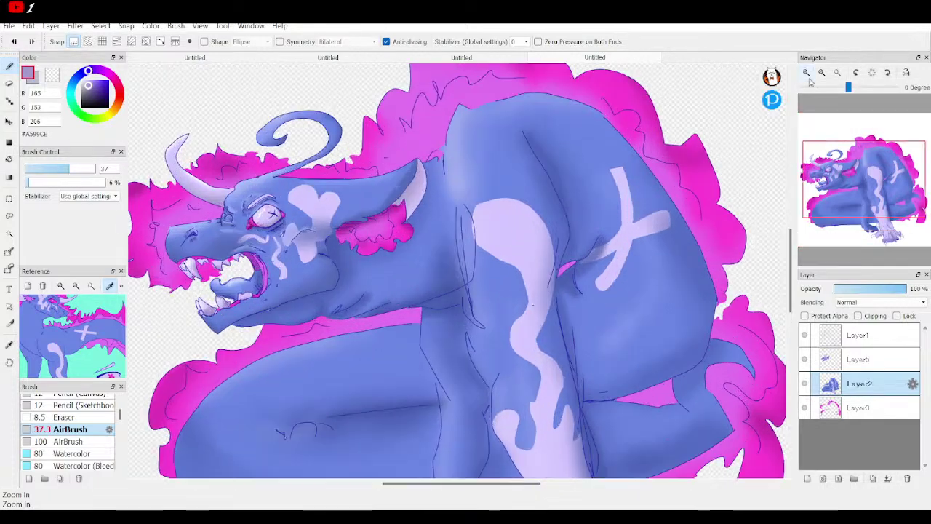
{"action": "left_click", "coordinate": [807, 75]}
{"action": "left_click", "coordinate": [808, 74]}
{"action": "left_click_drag", "start_coordinate": [874, 179], "coordinate": [880, 231]}
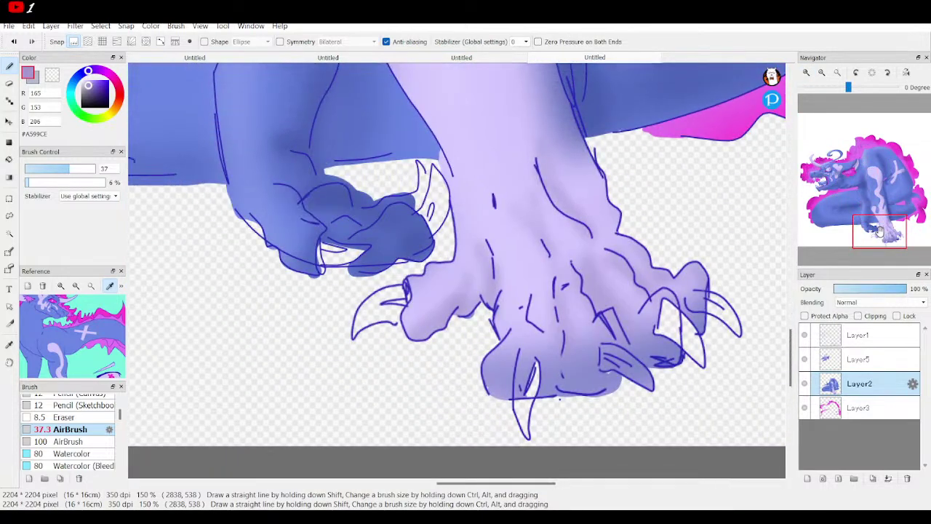
{"action": "left_click", "coordinate": [804, 359]}
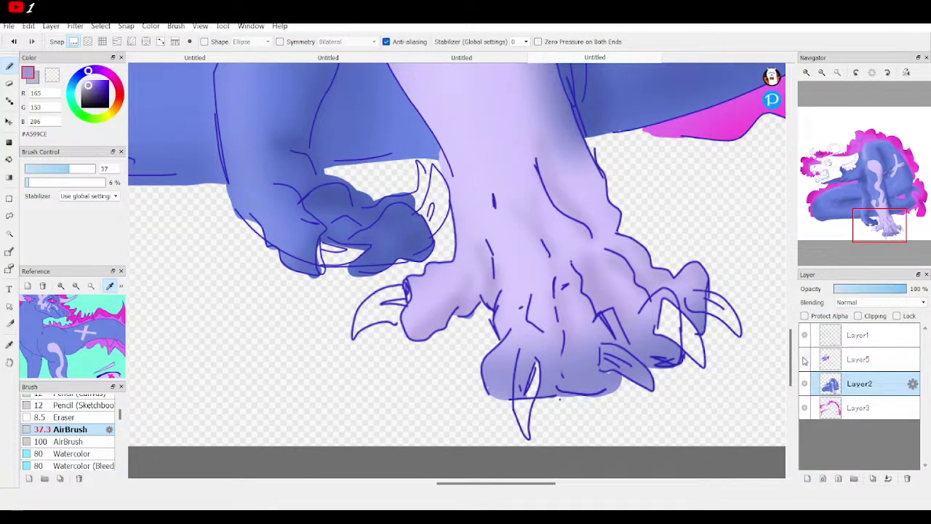
{"action": "left_click", "coordinate": [805, 335]}
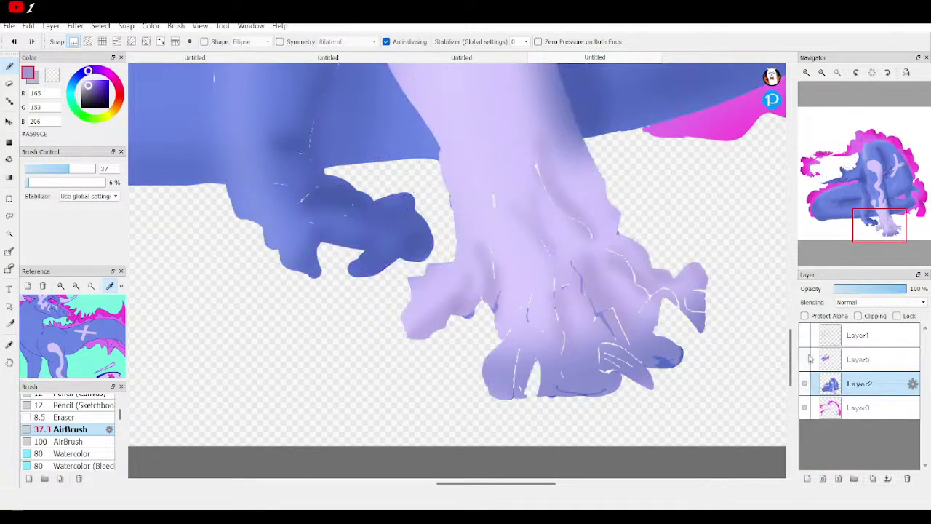
{"action": "left_click", "coordinate": [805, 360]}
{"action": "left_click", "coordinate": [838, 74]}
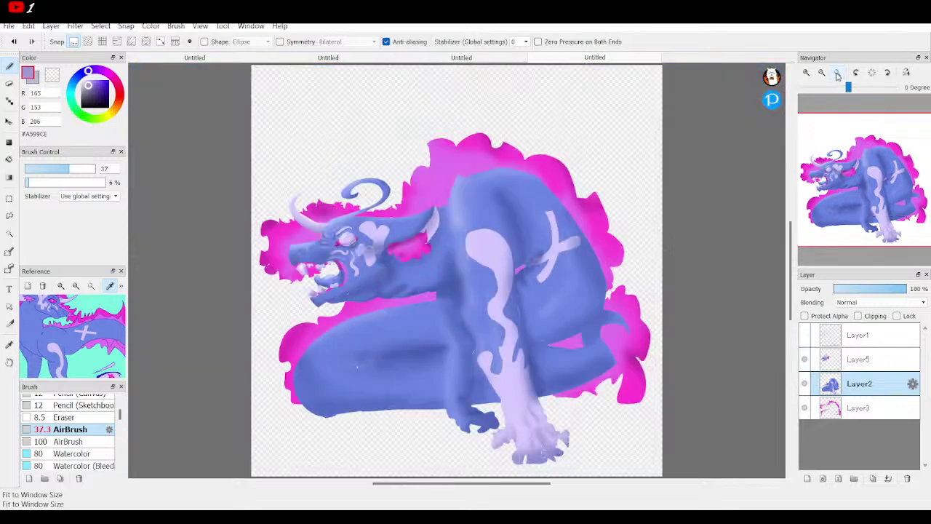
{"action": "left_click", "coordinate": [805, 336]}
{"action": "left_click", "coordinate": [806, 339]}
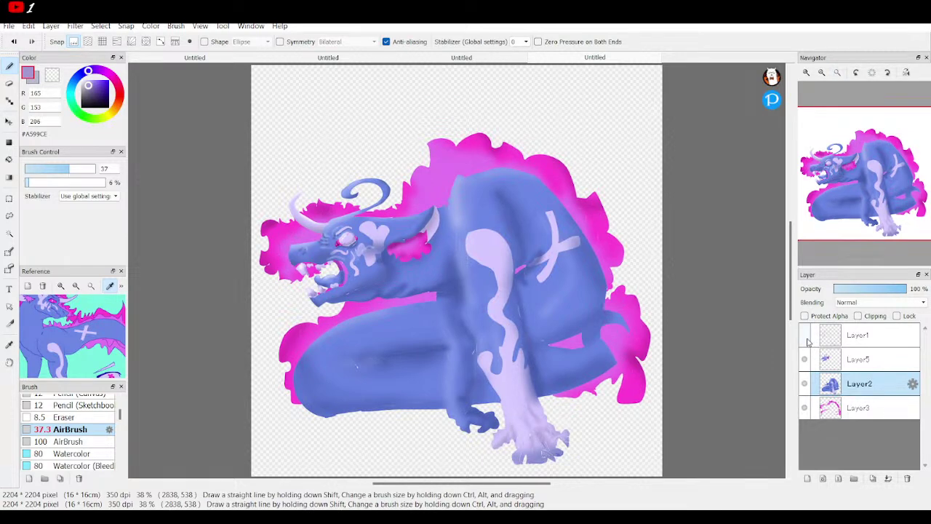
{"action": "left_click", "coordinate": [805, 336]}
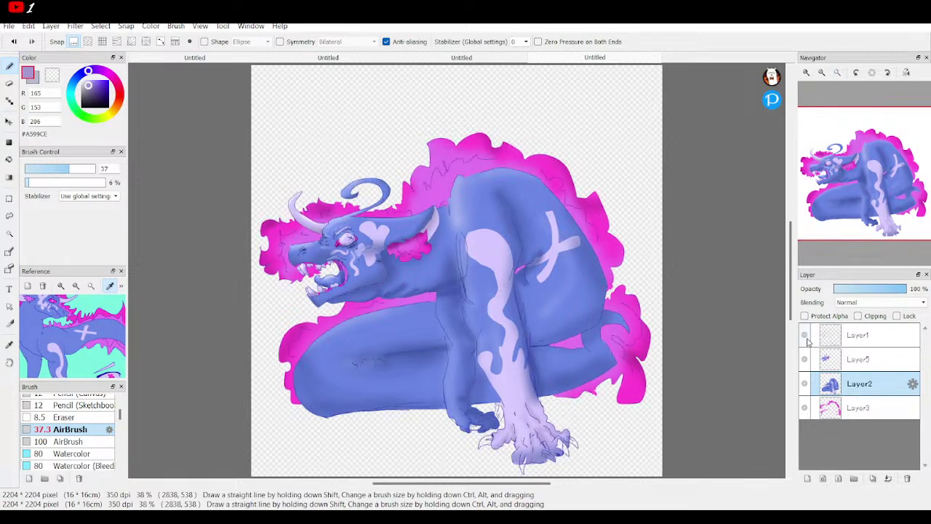
Step: Add a new layer above Layer2 for the large paw and sample the lilac marking colour #D5C9FF from the reference
{"action": "left_click", "coordinate": [807, 72]}
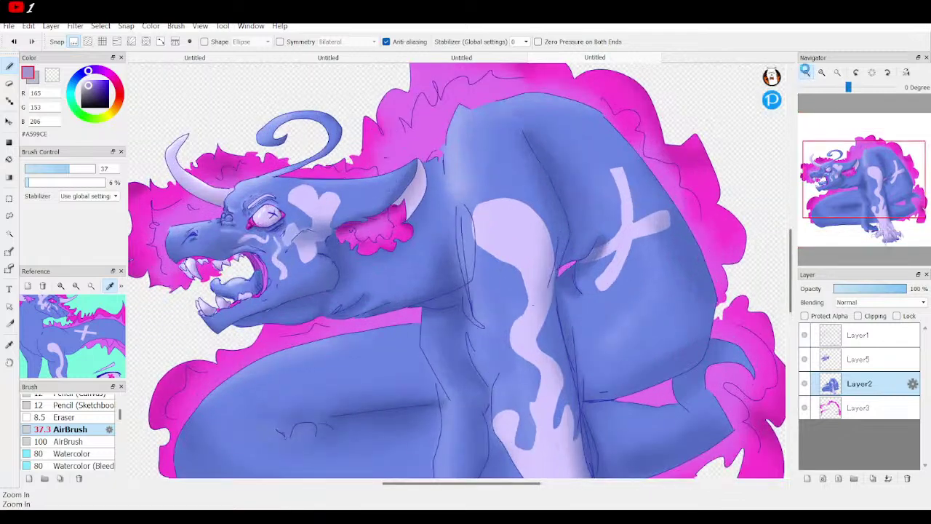
{"action": "left_click", "coordinate": [807, 72]}
{"action": "left_click_drag", "start_coordinate": [837, 160], "coordinate": [887, 259]}
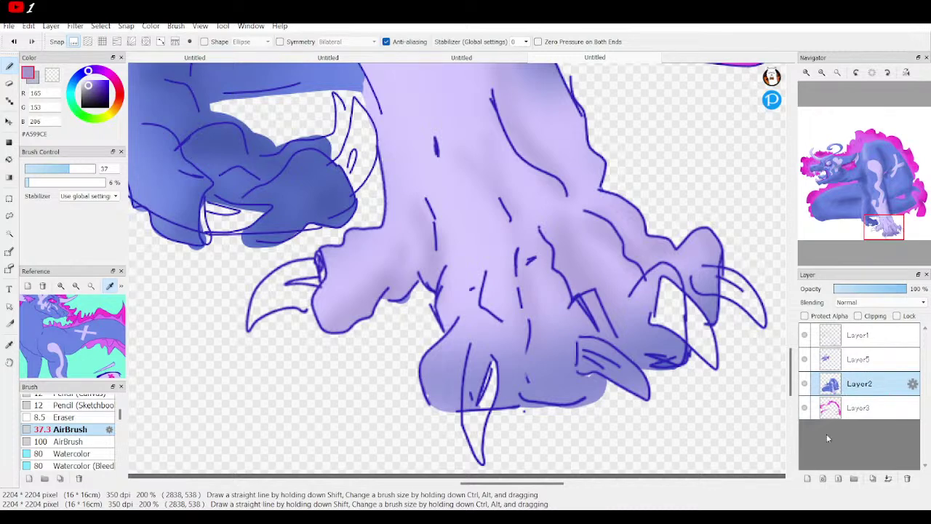
{"action": "left_click", "coordinate": [807, 478]}
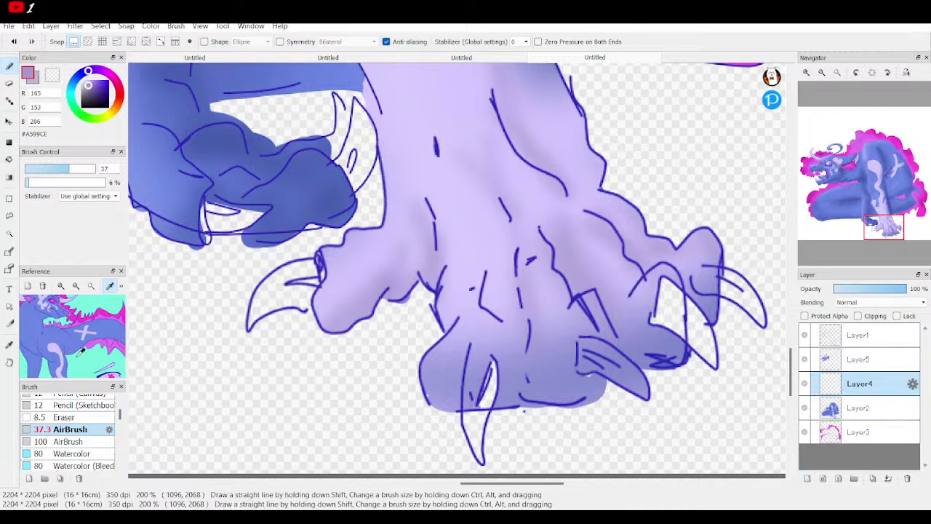
{"action": "left_click", "coordinate": [56, 339]}
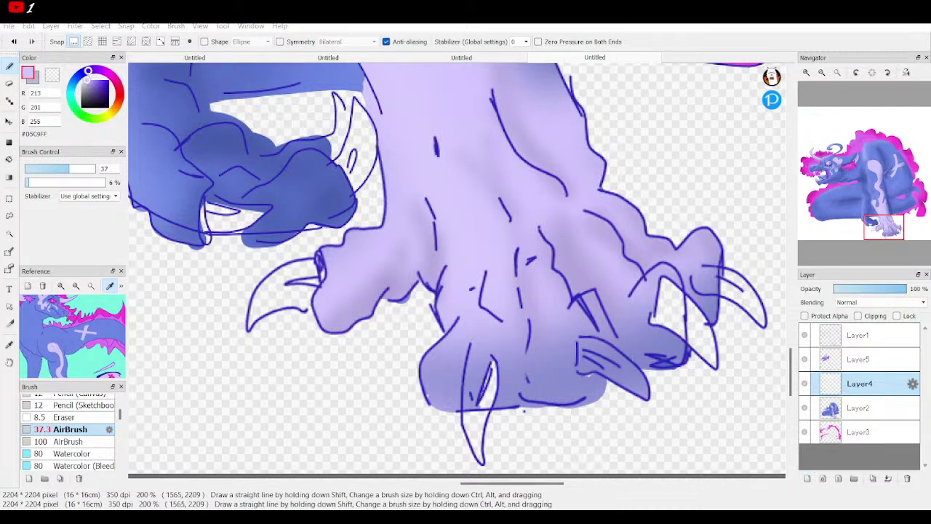
Step: Bucket-fill the claws of the small blue paw with lilac #D5C9FF on Layer4, undoing the fill that spills beyond the claw outline
{"action": "left_click_drag", "start_coordinate": [882, 225], "coordinate": [873, 229]}
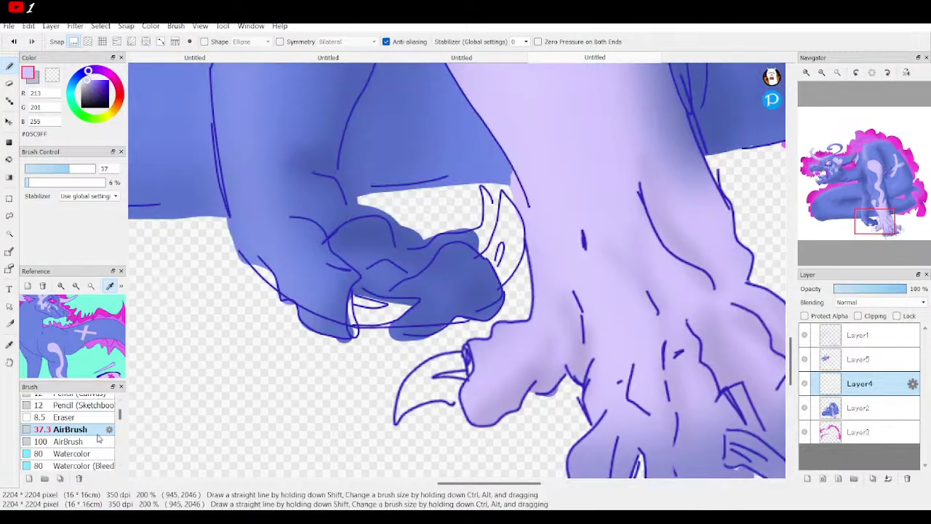
{"action": "scroll", "coordinate": [97, 440], "scroll_direction": "up", "scroll_amount": 2}
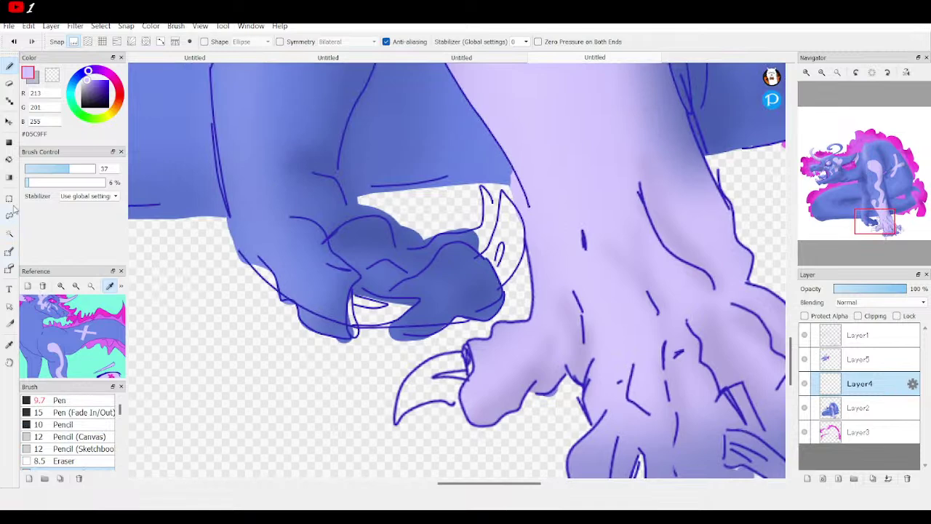
{"action": "left_click", "coordinate": [8, 160]}
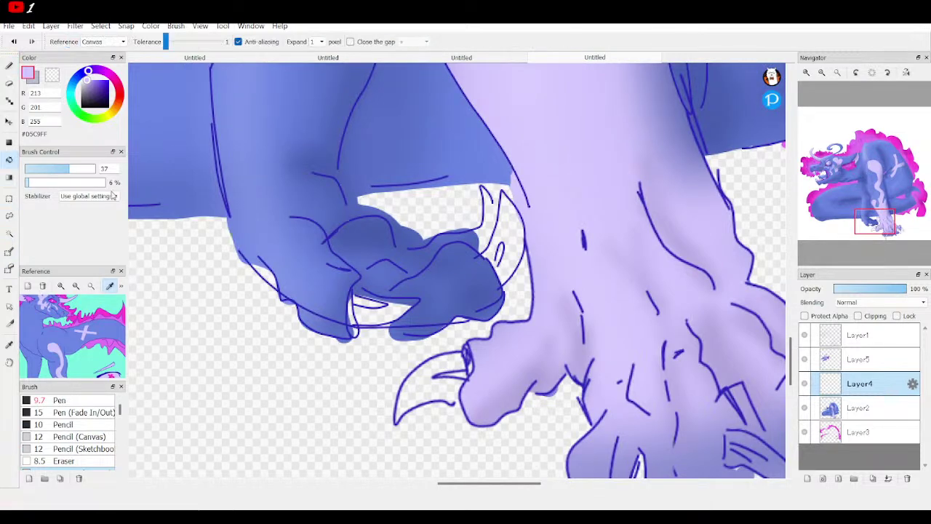
{"action": "left_click", "coordinate": [385, 314]}
{"action": "left_click", "coordinate": [509, 229]}
{"action": "left_click", "coordinate": [495, 222]}
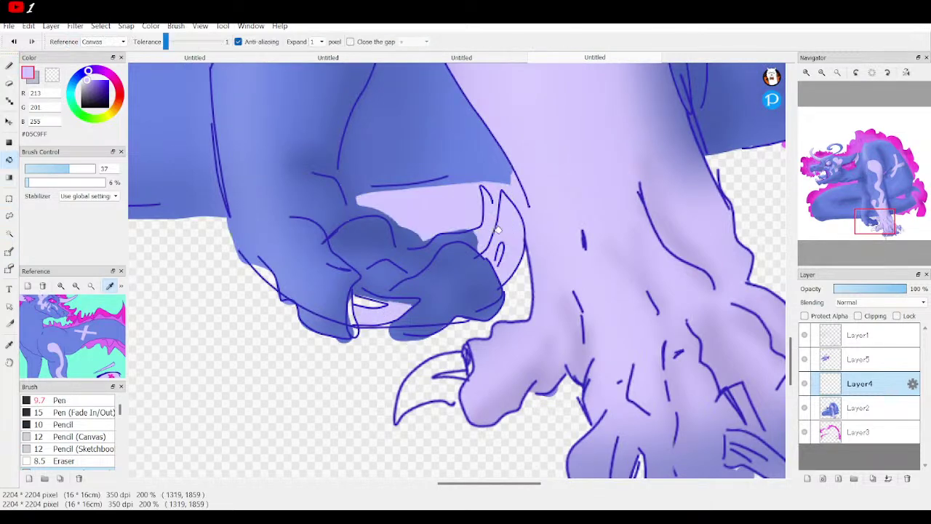
{"action": "left_click", "coordinate": [14, 42]}
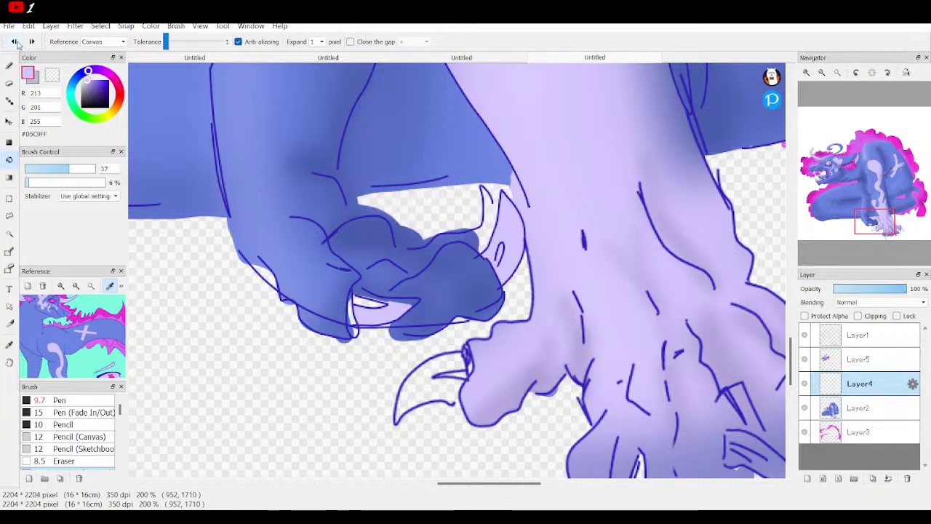
Step: Paint the unfilled parts of the small paw's claws lilac with the Pen at size 9.7
{"action": "left_click", "coordinate": [9, 66]}
{"action": "left_click", "coordinate": [61, 401]}
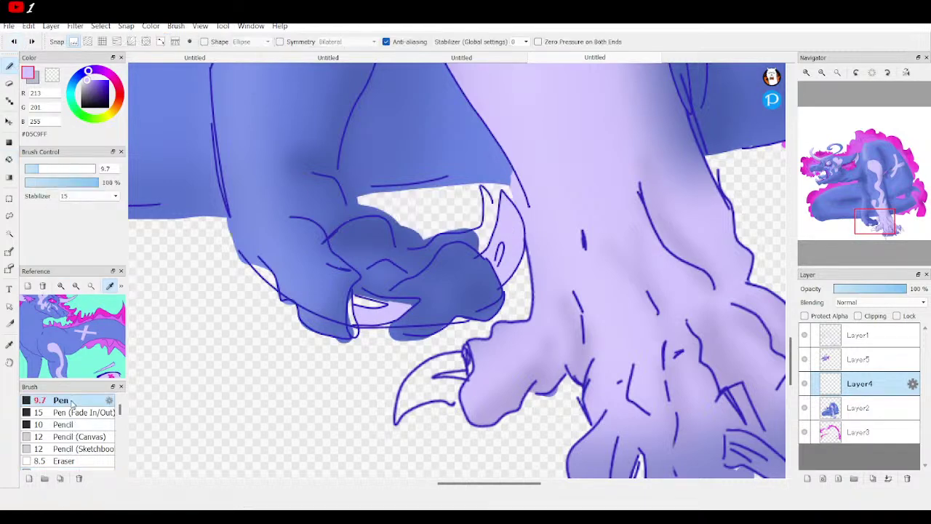
{"action": "mouse_move", "coordinate": [492, 204]}
{"action": "left_mouse_down"}
{"action": "mouse_move", "coordinate": [491, 246]}
{"action": "mouse_move", "coordinate": [480, 249]}
{"action": "mouse_move", "coordinate": [470, 237]}
{"action": "mouse_move", "coordinate": [485, 230]}
{"action": "mouse_move", "coordinate": [484, 240]}
{"action": "mouse_move", "coordinate": [482, 190]}
{"action": "left_mouse_up"}
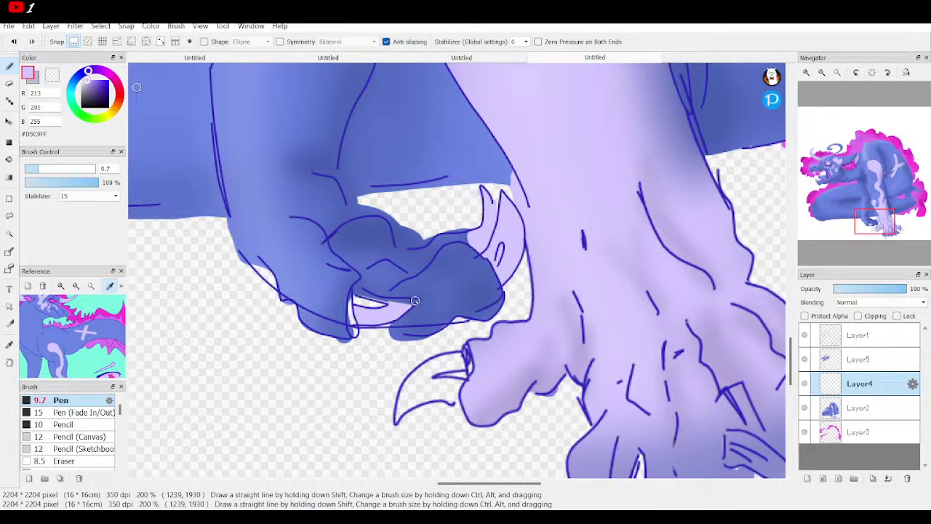
{"action": "mouse_move", "coordinate": [415, 300]}
{"action": "left_mouse_down"}
{"action": "mouse_move", "coordinate": [380, 300]}
{"action": "mouse_move", "coordinate": [357, 288]}
{"action": "mouse_move", "coordinate": [368, 307]}
{"action": "mouse_move", "coordinate": [375, 302]}
{"action": "mouse_move", "coordinate": [361, 300]}
{"action": "left_mouse_up"}
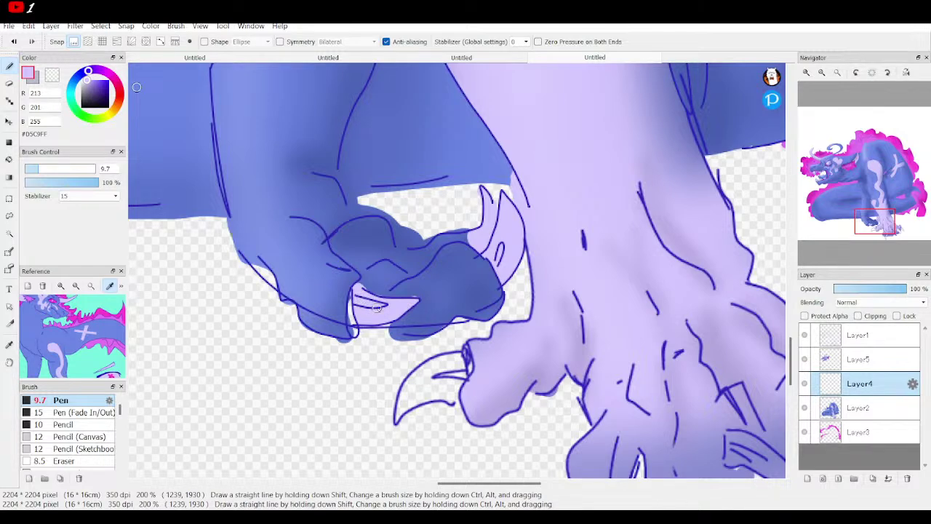
Step: On a new layer below Layer4, paint the narrow sliver beside the small paw's inner claw in pink #FF42D3 sampled from the reference
{"action": "left_click", "coordinate": [807, 478]}
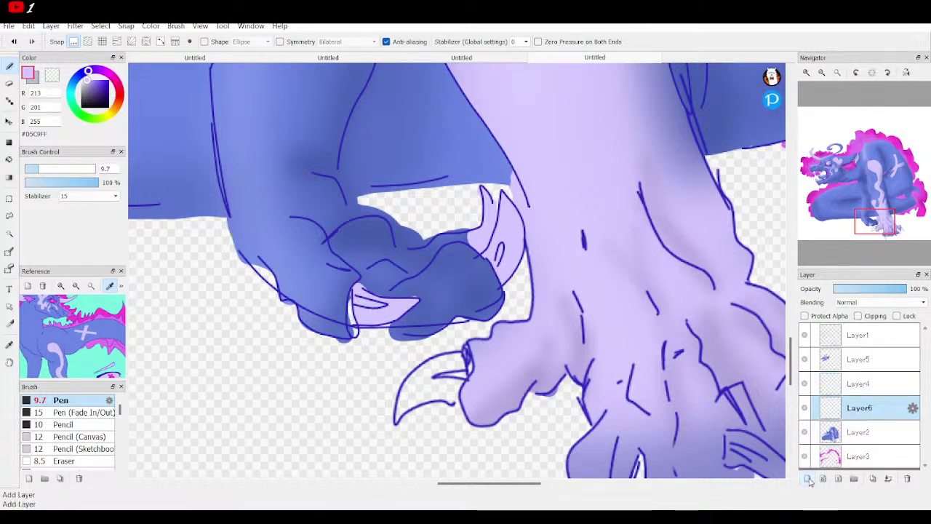
{"action": "left_click", "coordinate": [106, 304]}
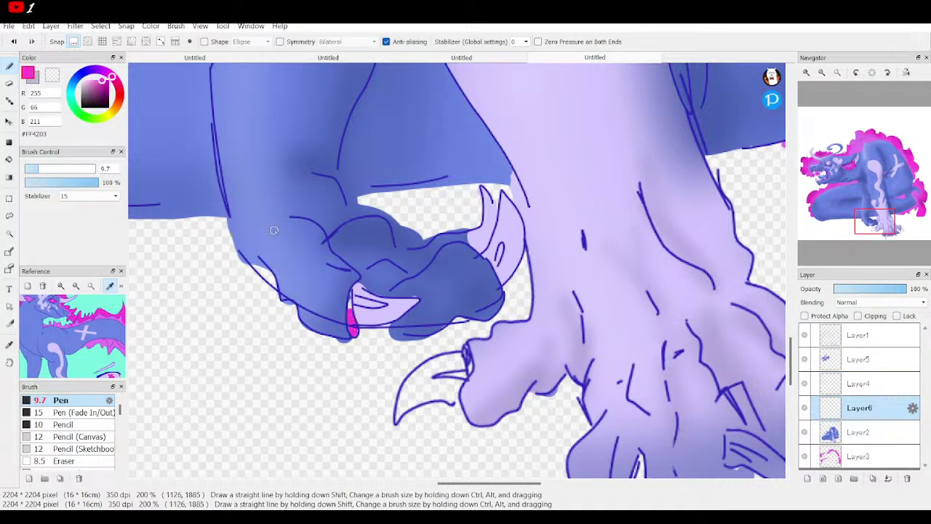
{"action": "left_click", "coordinate": [37, 172]}
{"action": "left_click", "coordinate": [838, 74]}
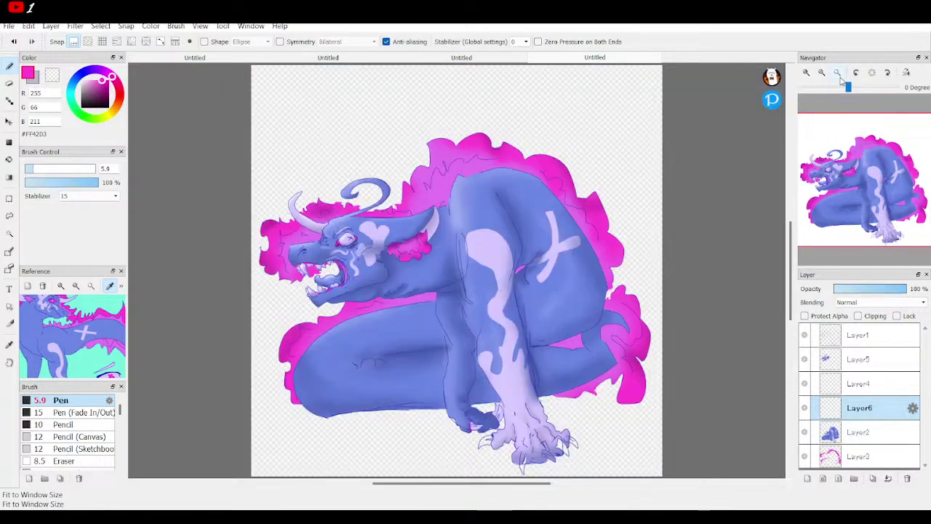
{"action": "left_click", "coordinate": [807, 72]}
{"action": "left_click", "coordinate": [807, 72]}
{"action": "left_click_drag", "start_coordinate": [864, 178], "coordinate": [871, 231]}
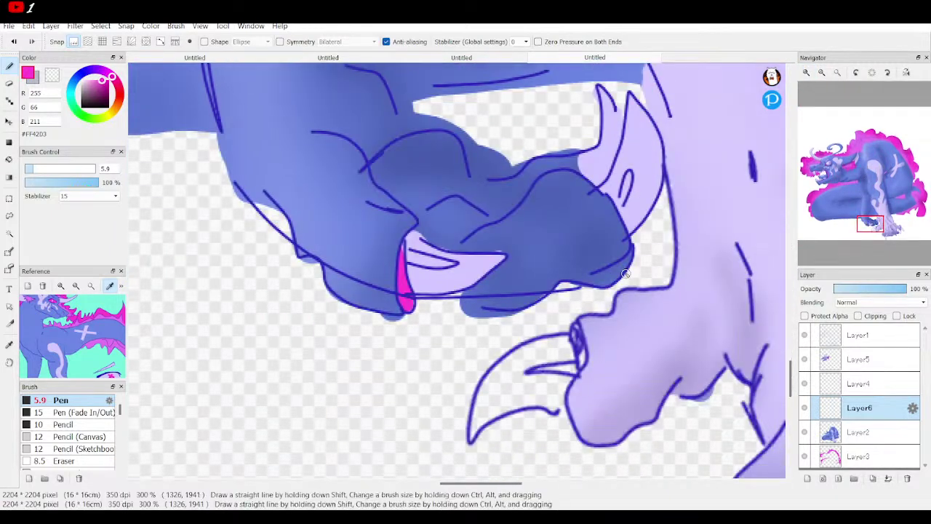
Step: Add a clipped layer above Layer6 and shade the pink sliver with dark magenta #871E6F, using the AirBrush at size 6.6 and 6% opacity
{"action": "left_click", "coordinate": [808, 478]}
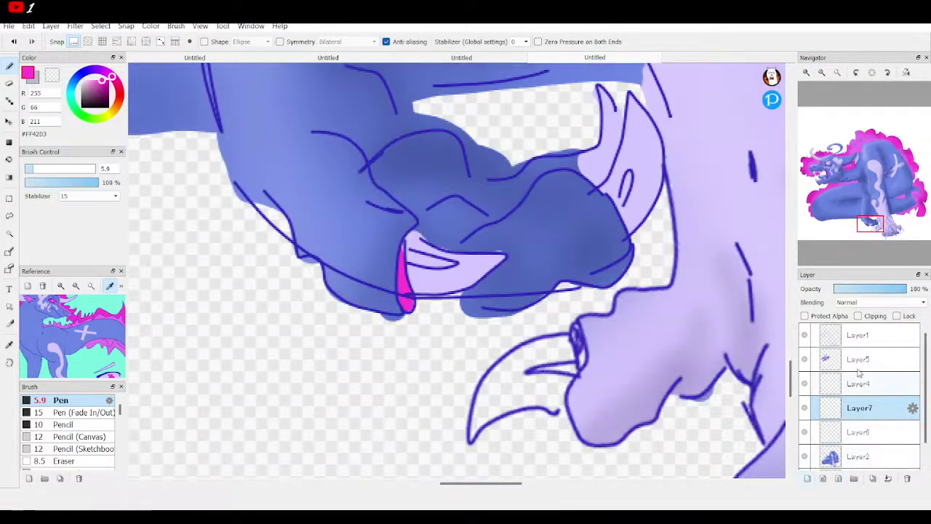
{"action": "left_click", "coordinate": [858, 315]}
{"action": "scroll", "coordinate": [89, 437], "scroll_direction": "down", "scroll_amount": 2}
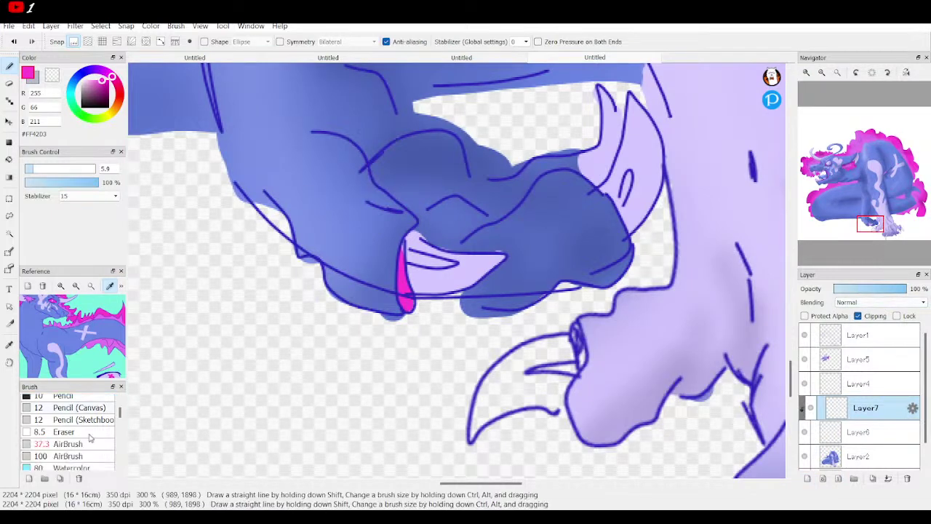
{"action": "left_click", "coordinate": [70, 444]}
{"action": "left_click", "coordinate": [53, 169]}
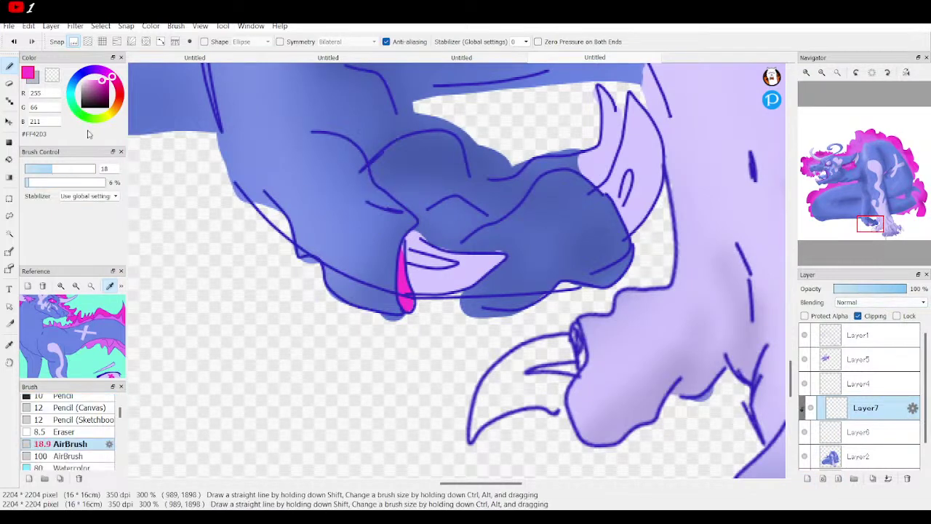
{"action": "left_click_drag", "start_coordinate": [95, 103], "coordinate": [89, 85]}
{"action": "left_click_drag", "start_coordinate": [48, 168], "coordinate": [35, 169]}
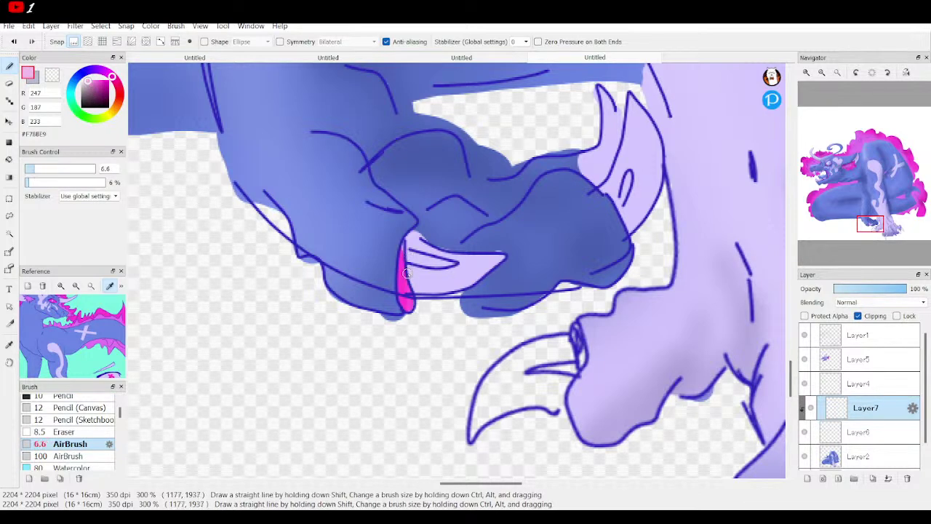
{"action": "left_click", "coordinate": [102, 93]}
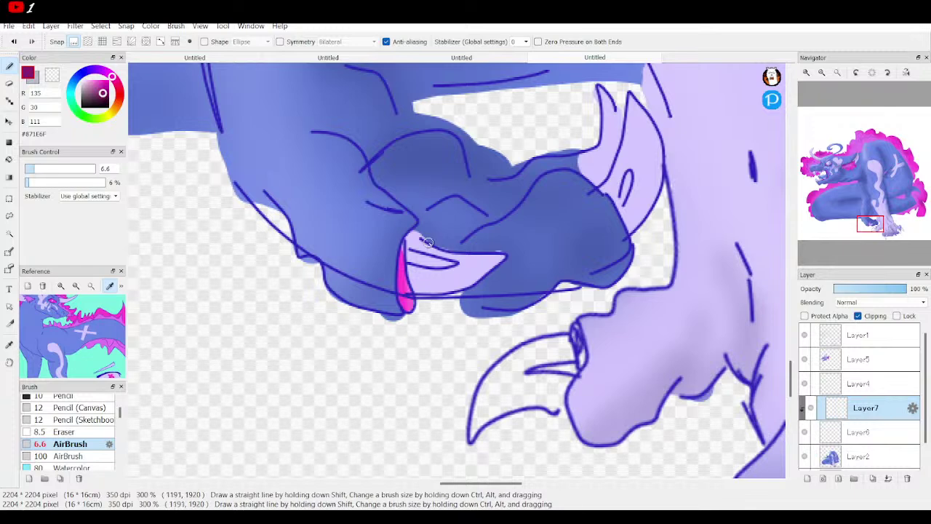
{"action": "mouse_move", "coordinate": [404, 238]}
{"action": "left_mouse_down"}
{"action": "mouse_move", "coordinate": [403, 271]}
{"action": "mouse_move", "coordinate": [407, 229]}
{"action": "mouse_move", "coordinate": [406, 320]}
{"action": "mouse_move", "coordinate": [404, 225]}
{"action": "mouse_move", "coordinate": [401, 319]}
{"action": "left_mouse_up"}
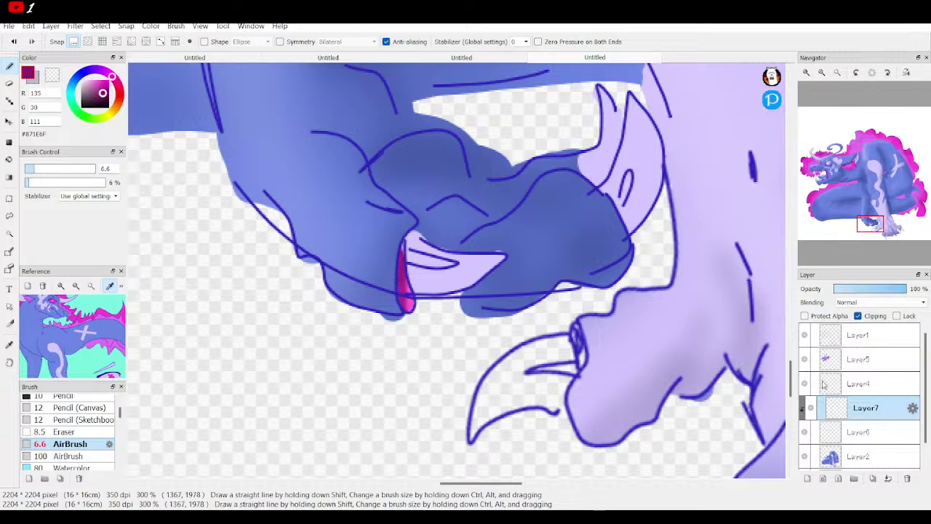
Step: Merge the pink shading layer down into Layer6 and add a new clipped layer above Layer4
{"action": "left_click", "coordinate": [889, 478]}
{"action": "key", "text": "ctrl+z"}
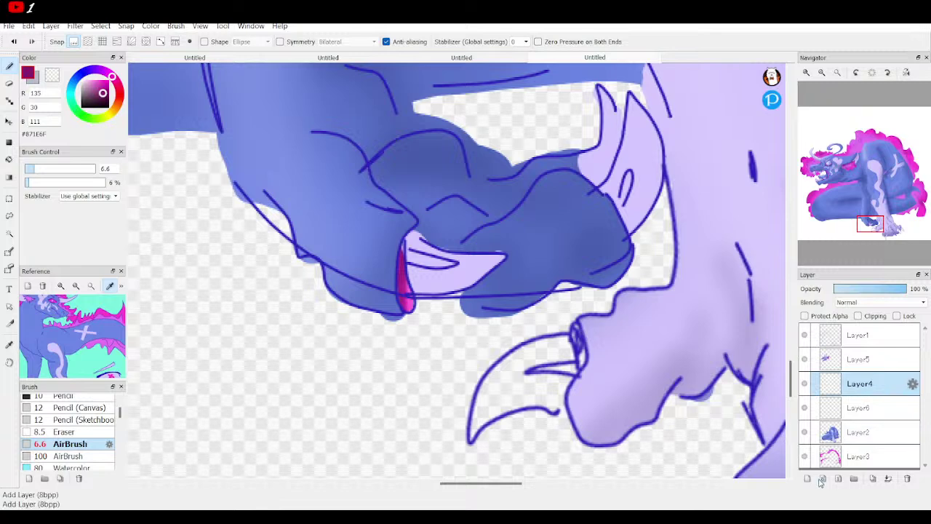
{"action": "left_click", "coordinate": [860, 315]}
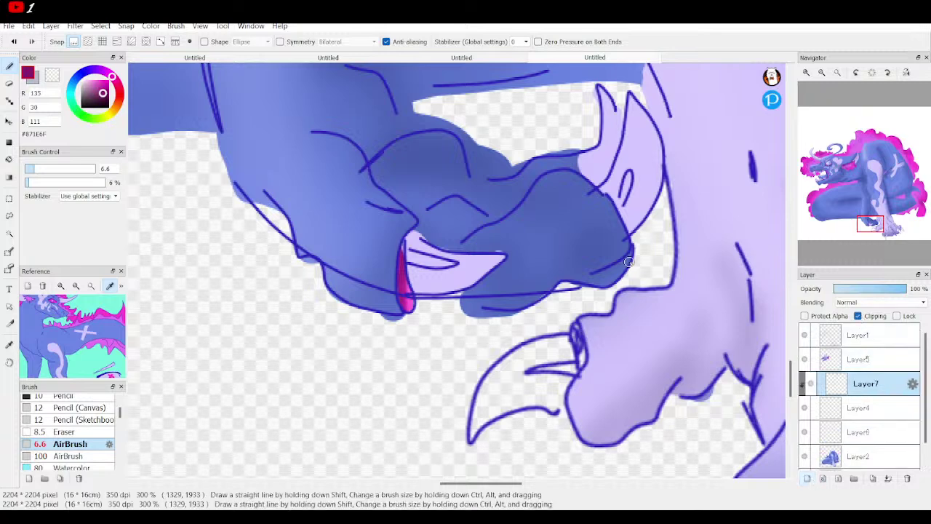
Step: Shade the small paw's lilac claws with muted purple #A196CA, using the AirBrush at size 15 and 6% opacity
{"action": "left_click", "coordinate": [430, 280], "text": "alt"}
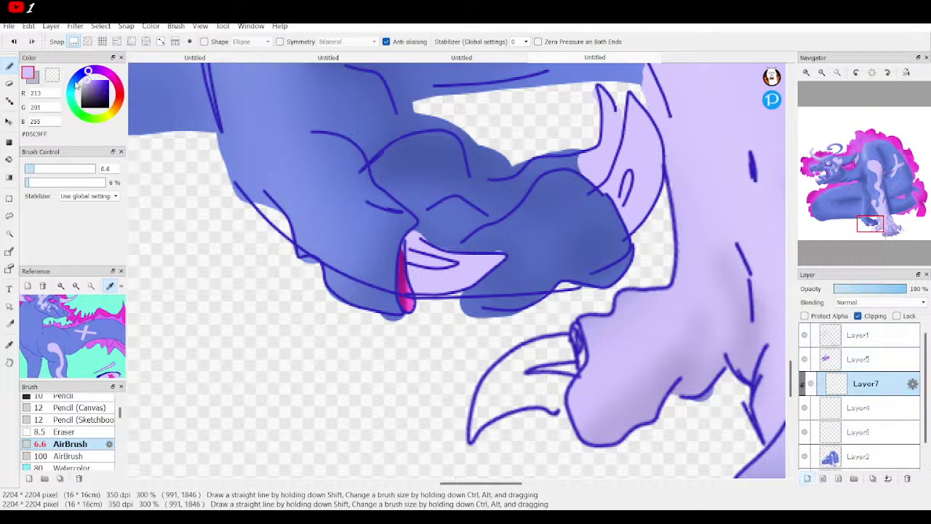
{"action": "left_click", "coordinate": [88, 92]}
{"action": "left_click", "coordinate": [46, 169]}
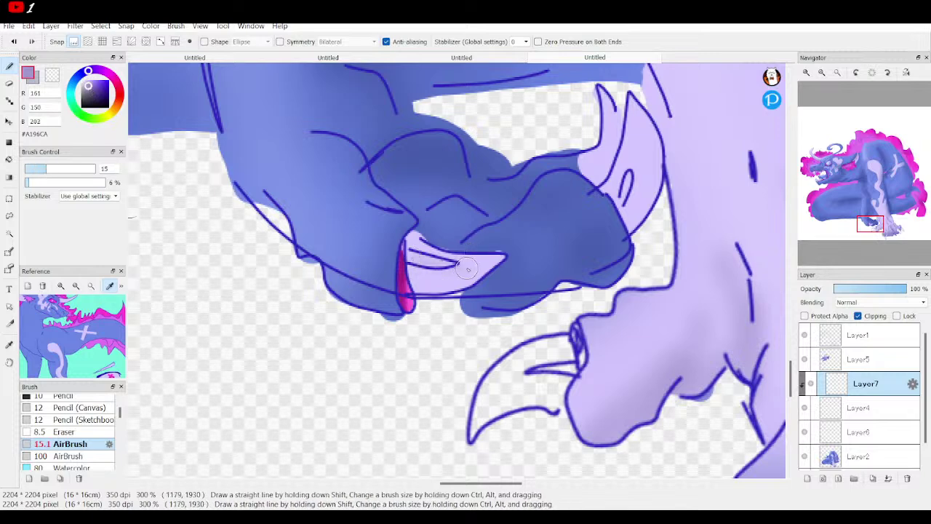
{"action": "mouse_move", "coordinate": [435, 263]}
{"action": "left_mouse_down"}
{"action": "mouse_move", "coordinate": [468, 270]}
{"action": "mouse_move", "coordinate": [409, 247]}
{"action": "mouse_move", "coordinate": [448, 275]}
{"action": "mouse_move", "coordinate": [406, 269]}
{"action": "mouse_move", "coordinate": [431, 267]}
{"action": "mouse_move", "coordinate": [404, 256]}
{"action": "left_mouse_up"}
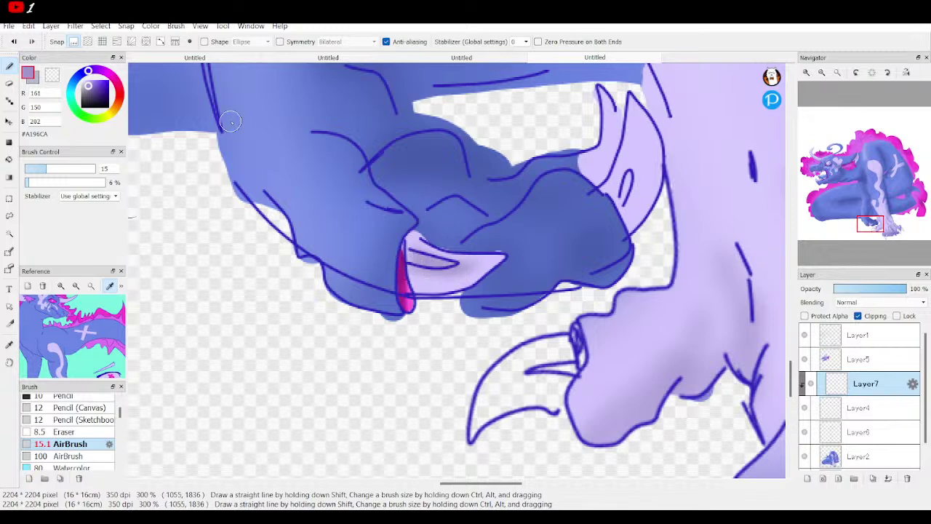
{"action": "mouse_move", "coordinate": [640, 160]}
{"action": "left_mouse_down"}
{"action": "mouse_move", "coordinate": [619, 202]}
{"action": "mouse_move", "coordinate": [632, 149]}
{"action": "mouse_move", "coordinate": [625, 204]}
{"action": "mouse_move", "coordinate": [635, 157]}
{"action": "mouse_move", "coordinate": [640, 198]}
{"action": "mouse_move", "coordinate": [630, 206]}
{"action": "mouse_move", "coordinate": [644, 158]}
{"action": "mouse_move", "coordinate": [631, 204]}
{"action": "mouse_move", "coordinate": [638, 133]}
{"action": "mouse_move", "coordinate": [636, 166]}
{"action": "mouse_move", "coordinate": [607, 198]}
{"action": "mouse_move", "coordinate": [632, 148]}
{"action": "mouse_move", "coordinate": [623, 193]}
{"action": "mouse_move", "coordinate": [588, 171]}
{"action": "mouse_move", "coordinate": [609, 125]}
{"action": "mouse_move", "coordinate": [595, 152]}
{"action": "left_mouse_up"}
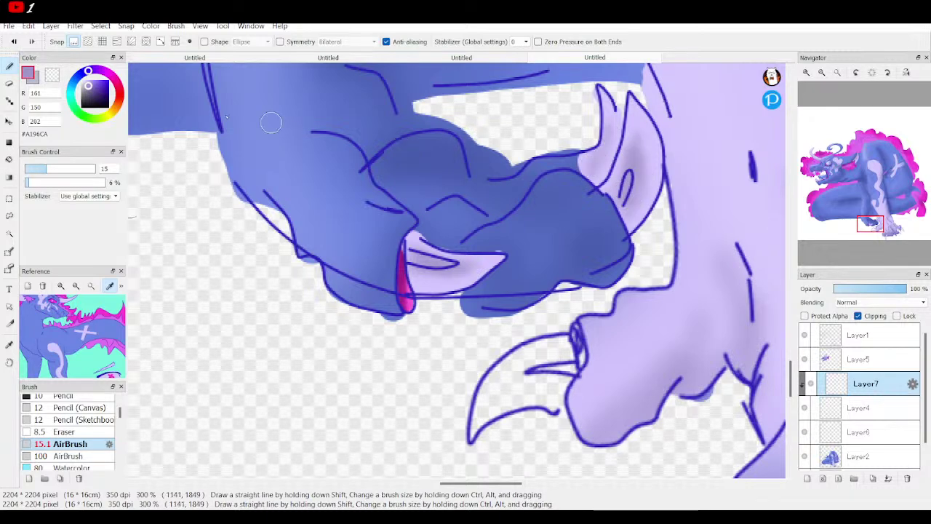
Step: Deepen the shadows along the edges and bases of the small paw's claws with darker purple #6B6190
{"action": "left_click", "coordinate": [91, 93]}
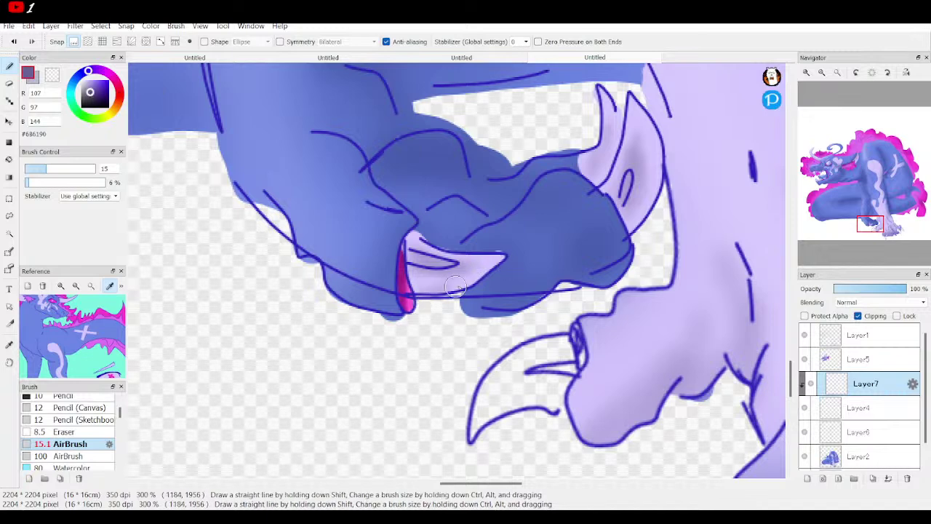
{"action": "mouse_move", "coordinate": [508, 244]}
{"action": "left_mouse_down"}
{"action": "mouse_move", "coordinate": [494, 264]}
{"action": "mouse_move", "coordinate": [441, 291]}
{"action": "mouse_move", "coordinate": [403, 288]}
{"action": "mouse_move", "coordinate": [473, 278]}
{"action": "mouse_move", "coordinate": [499, 243]}
{"action": "mouse_move", "coordinate": [496, 257]}
{"action": "mouse_move", "coordinate": [414, 305]}
{"action": "mouse_move", "coordinate": [404, 299]}
{"action": "mouse_move", "coordinate": [487, 276]}
{"action": "mouse_move", "coordinate": [505, 243]}
{"action": "mouse_move", "coordinate": [500, 262]}
{"action": "mouse_move", "coordinate": [465, 296]}
{"action": "mouse_move", "coordinate": [507, 248]}
{"action": "mouse_move", "coordinate": [502, 264]}
{"action": "mouse_move", "coordinate": [437, 300]}
{"action": "mouse_move", "coordinate": [409, 288]}
{"action": "left_mouse_up"}
{"action": "mouse_move", "coordinate": [636, 233]}
{"action": "left_mouse_down"}
{"action": "mouse_move", "coordinate": [659, 163]}
{"action": "mouse_move", "coordinate": [628, 95]}
{"action": "mouse_move", "coordinate": [655, 135]}
{"action": "mouse_move", "coordinate": [663, 170]}
{"action": "mouse_move", "coordinate": [658, 132]}
{"action": "mouse_move", "coordinate": [638, 102]}
{"action": "mouse_move", "coordinate": [659, 150]}
{"action": "mouse_move", "coordinate": [652, 216]}
{"action": "mouse_move", "coordinate": [636, 232]}
{"action": "mouse_move", "coordinate": [659, 192]}
{"action": "mouse_move", "coordinate": [630, 240]}
{"action": "mouse_move", "coordinate": [662, 151]}
{"action": "mouse_move", "coordinate": [617, 91]}
{"action": "mouse_move", "coordinate": [599, 88]}
{"action": "mouse_move", "coordinate": [617, 124]}
{"action": "mouse_move", "coordinate": [603, 94]}
{"action": "mouse_move", "coordinate": [611, 117]}
{"action": "left_mouse_up"}
{"action": "key", "text": "ctrl+0"}
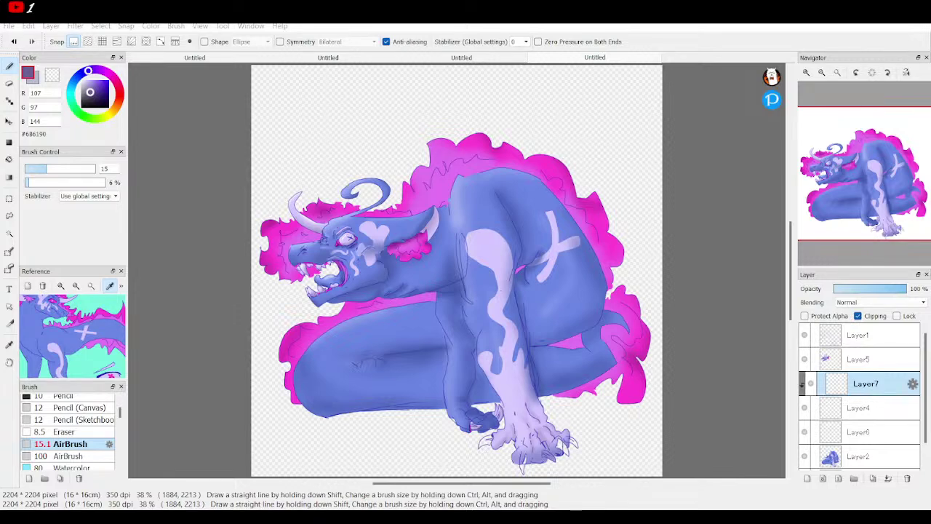
Step: Sample the body blue #6B86E5 from the reference for the Pen and merge the claw layers Layer7, Layer4 and Layer6 down into Layer2
{"action": "left_click", "coordinate": [62, 335]}
{"action": "scroll", "coordinate": [72, 452], "scroll_direction": "up", "scroll_amount": 2}
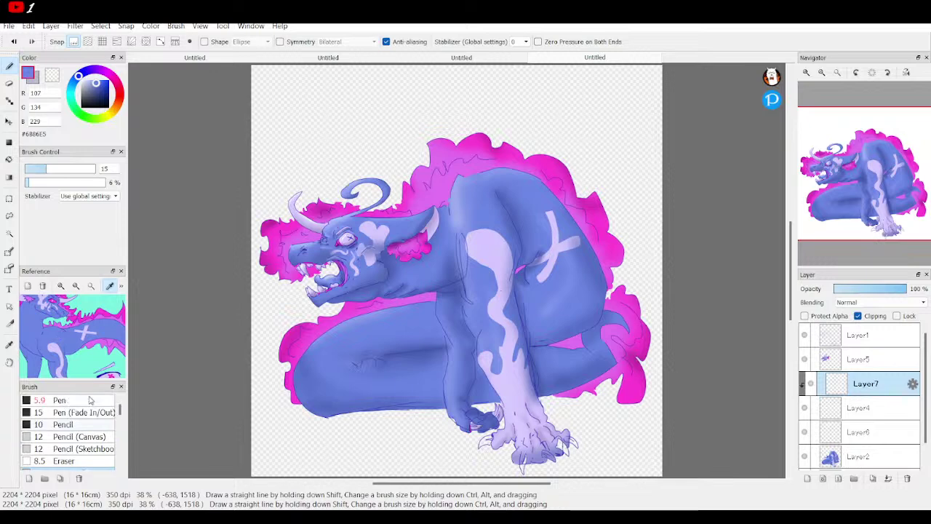
{"action": "left_click", "coordinate": [66, 400]}
{"action": "mouse_move", "coordinate": [835, 88]}
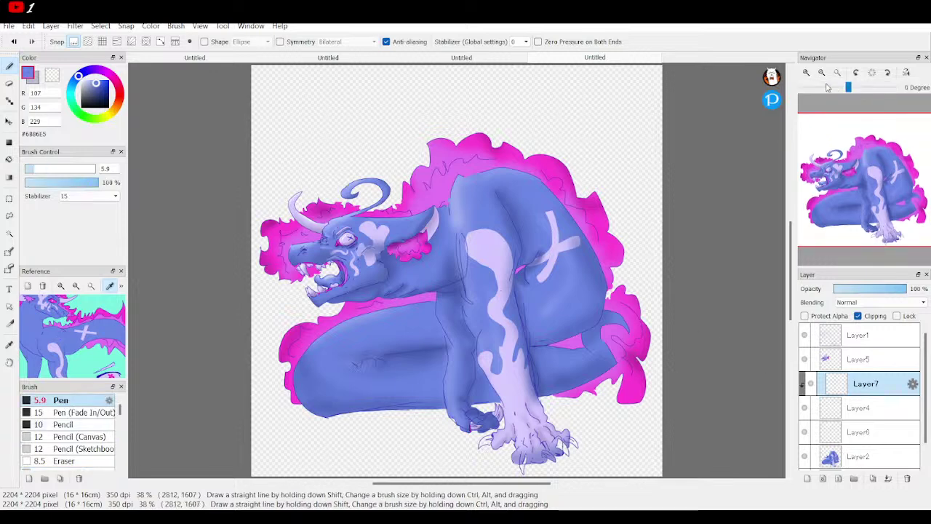
{"action": "left_click", "coordinate": [888, 478]}
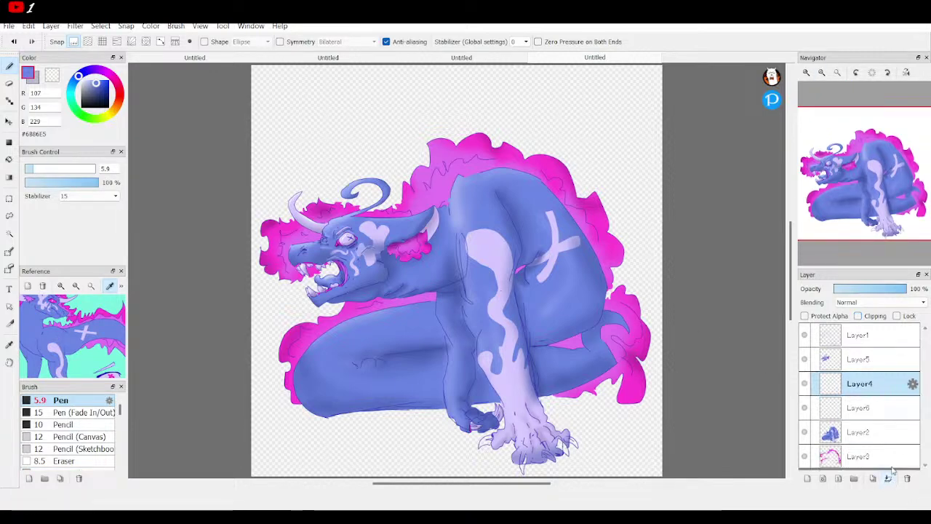
{"action": "left_click", "coordinate": [889, 478]}
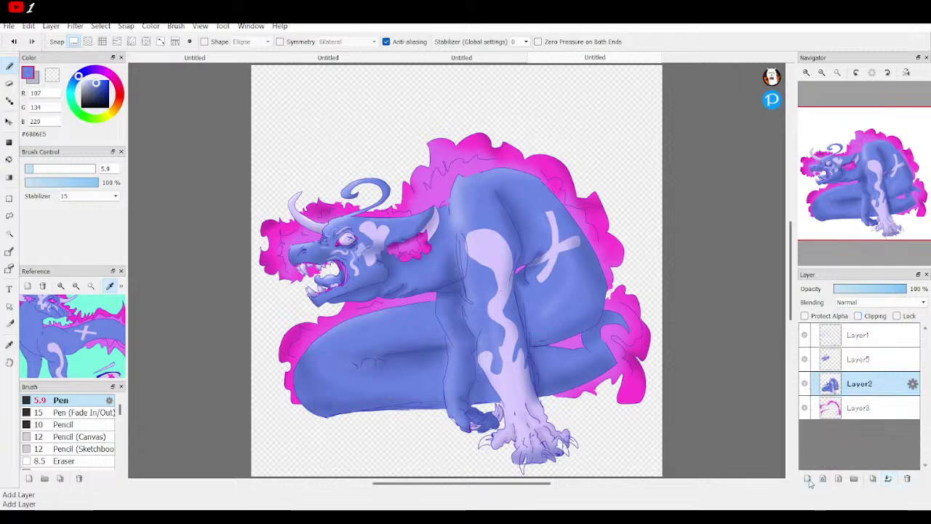
Step: On a new layer above Layer2, paint the upper part of the large paw's front claw blue with the Pen at size 5.9
{"action": "mouse_move", "coordinate": [874, 240]}
{"action": "scroll", "coordinate": [853, 176], "scroll_direction": "up", "scroll_amount": 3}
{"action": "left_click_drag", "start_coordinate": [852, 176], "coordinate": [878, 236]}
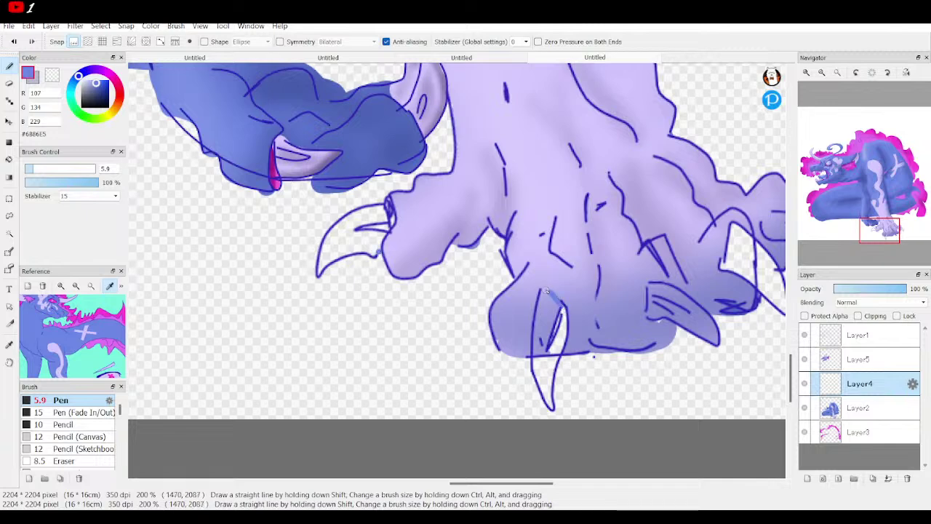
{"action": "mouse_move", "coordinate": [542, 292]}
{"action": "left_mouse_down"}
{"action": "mouse_move", "coordinate": [535, 361]}
{"action": "mouse_move", "coordinate": [543, 293]}
{"action": "mouse_move", "coordinate": [537, 361]}
{"action": "mouse_move", "coordinate": [547, 294]}
{"action": "mouse_move", "coordinate": [564, 311]}
{"action": "mouse_move", "coordinate": [546, 360]}
{"action": "left_mouse_up"}
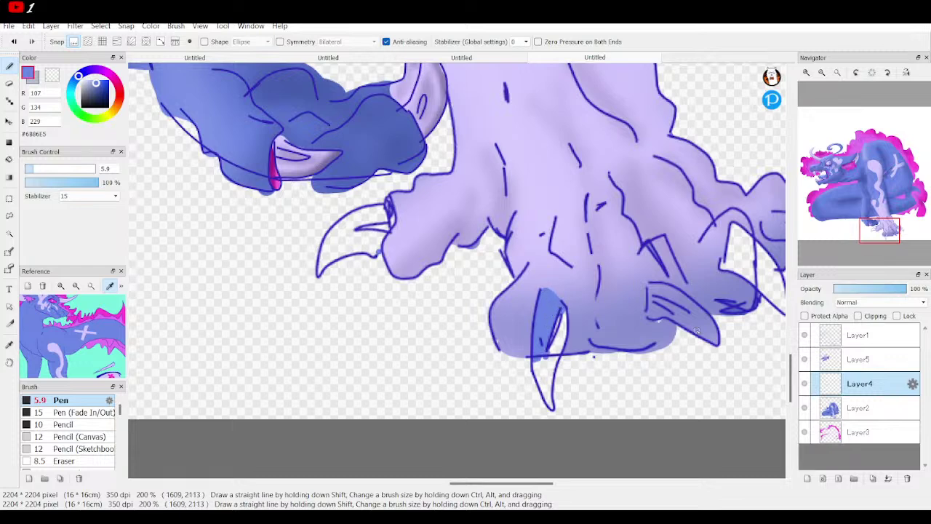
{"action": "left_click_drag", "start_coordinate": [880, 230], "coordinate": [890, 237]}
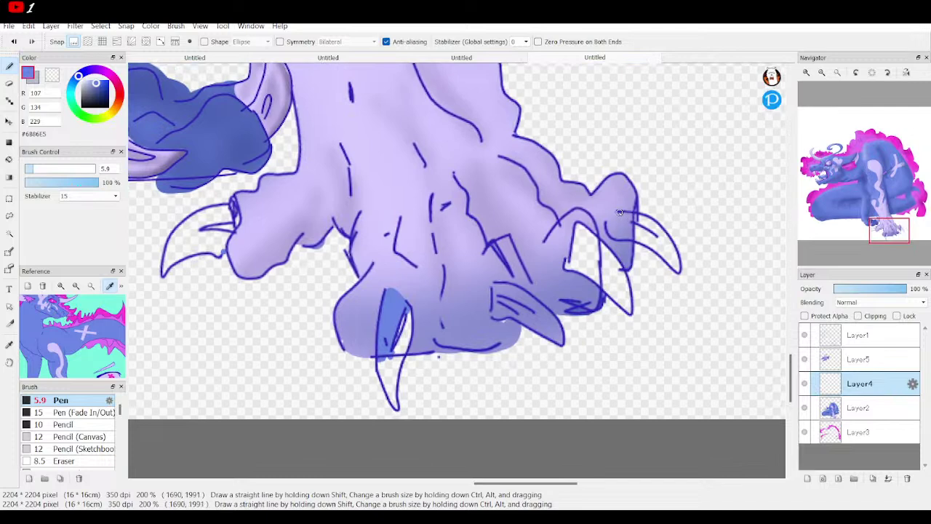
Step: Hide Layer2 and fill all the large paw's claws with the body blue #6B86E5 on Layer4 using the Bucket
{"action": "left_click", "coordinate": [805, 408]}
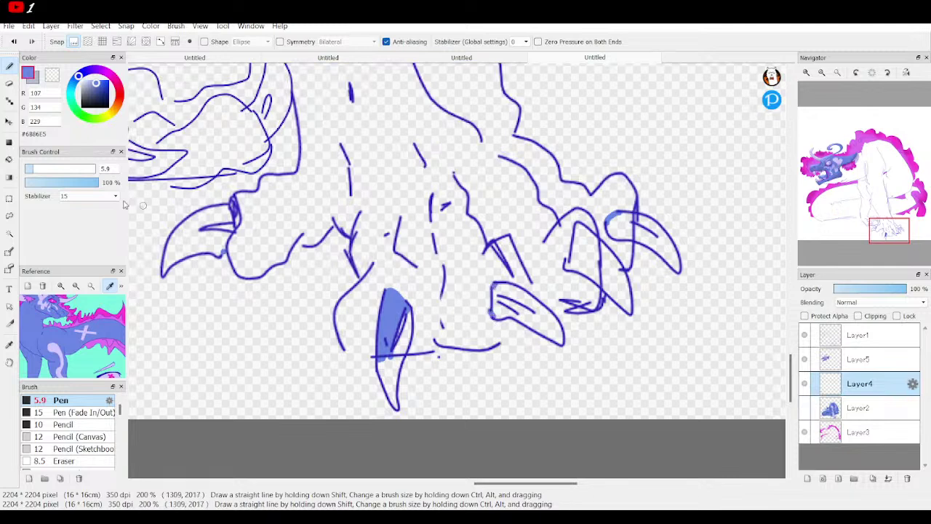
{"action": "left_click", "coordinate": [9, 159]}
{"action": "left_click", "coordinate": [211, 240]}
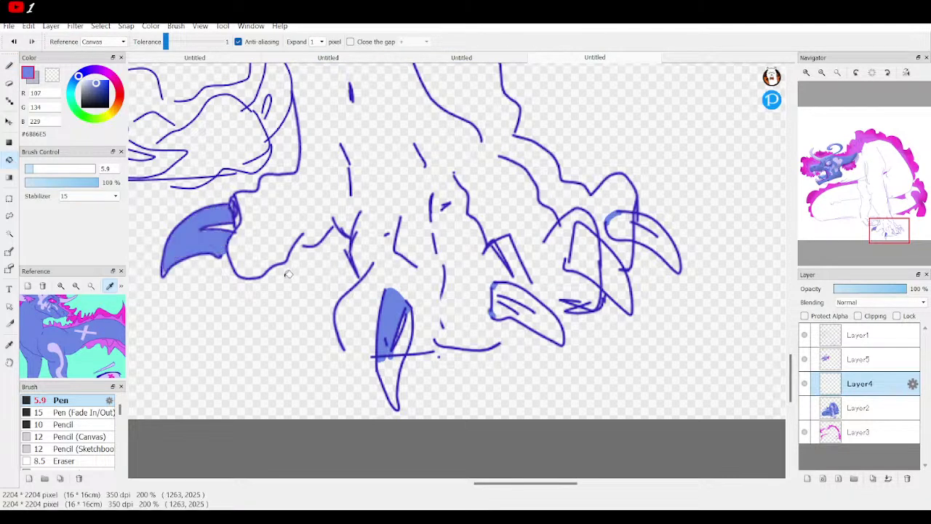
{"action": "left_click", "coordinate": [398, 372]}
{"action": "left_click", "coordinate": [405, 349]}
{"action": "left_click", "coordinate": [551, 318]}
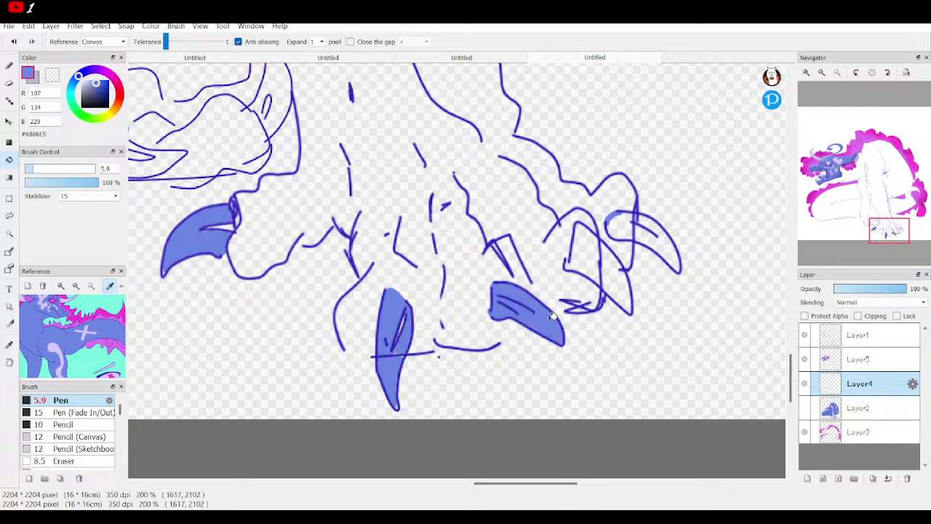
{"action": "left_click", "coordinate": [585, 252]}
{"action": "left_click", "coordinate": [617, 275]}
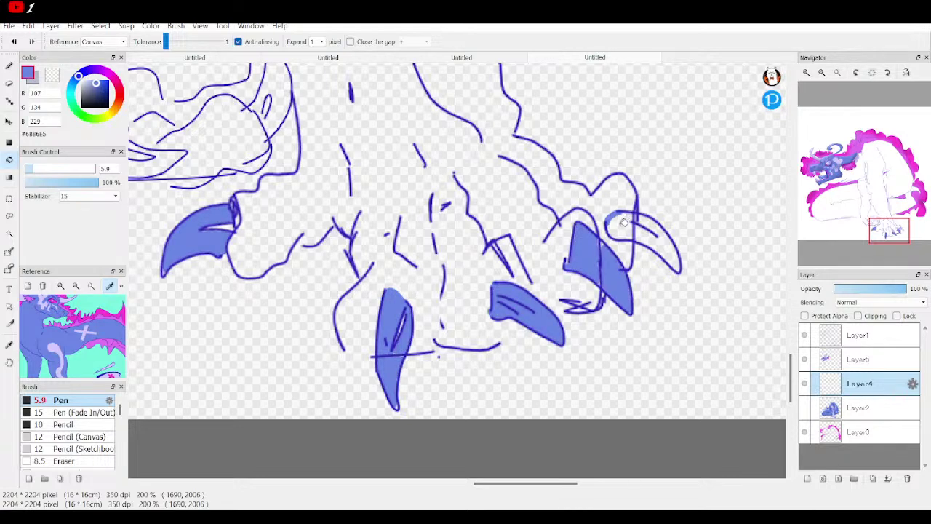
{"action": "left_click", "coordinate": [624, 223]}
{"action": "left_click", "coordinate": [659, 238]}
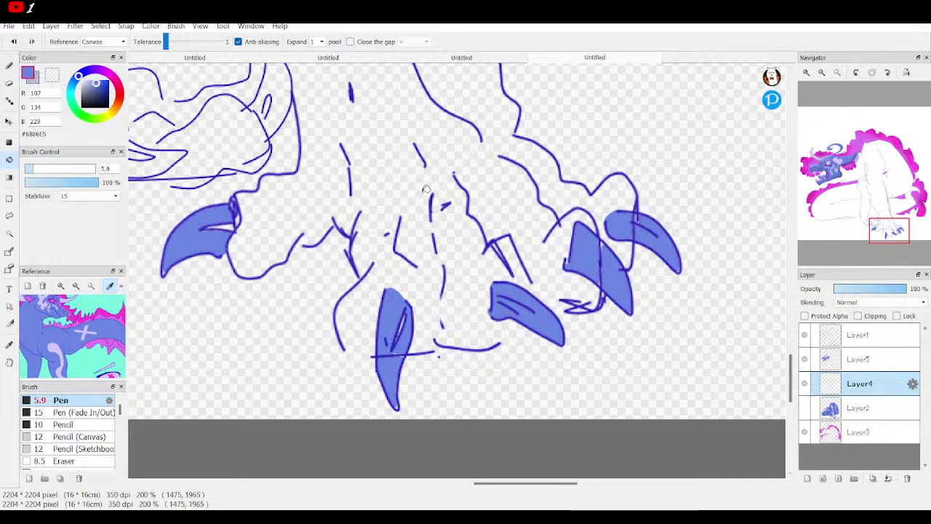
Step: Paint over the unfilled gaps in the large paw's claws with the blue Pen and make Layer2 visible again
{"action": "key", "text": "b"}
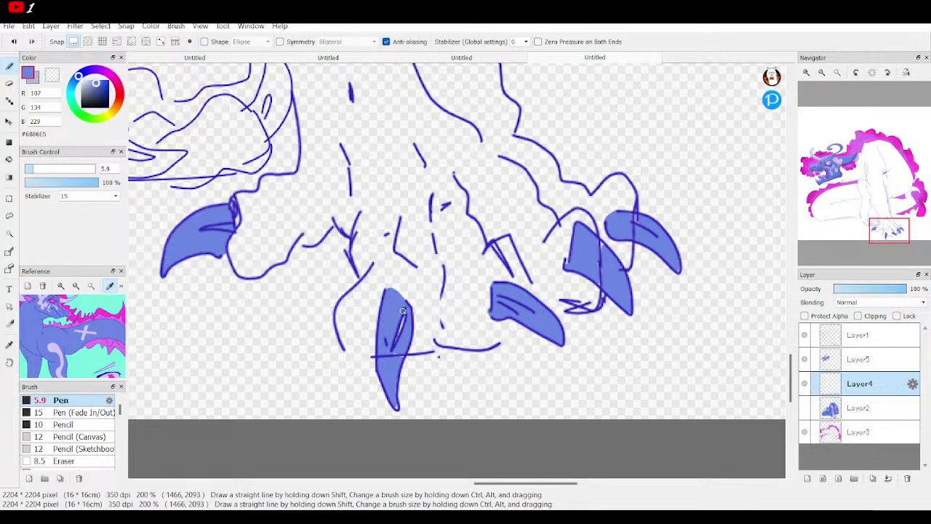
{"action": "left_click_drag", "start_coordinate": [405, 313], "coordinate": [391, 353]}
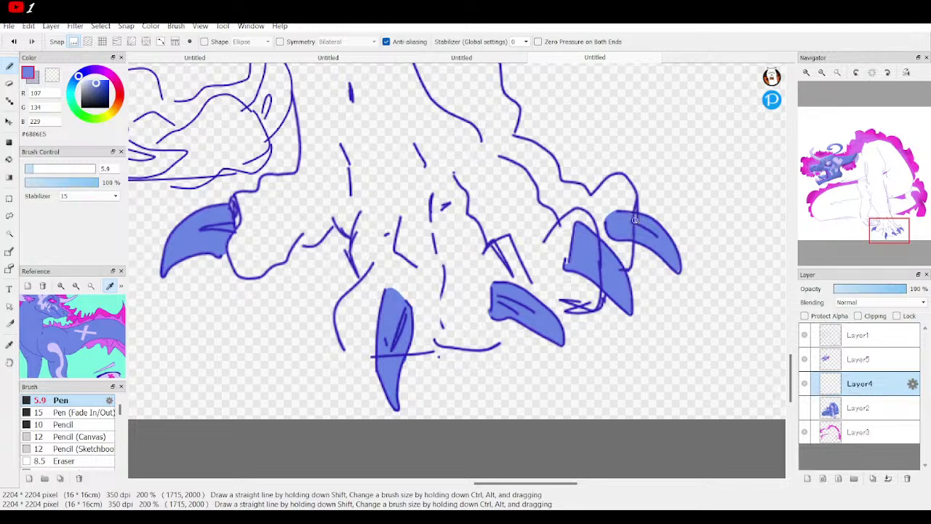
{"action": "left_click", "coordinate": [805, 408]}
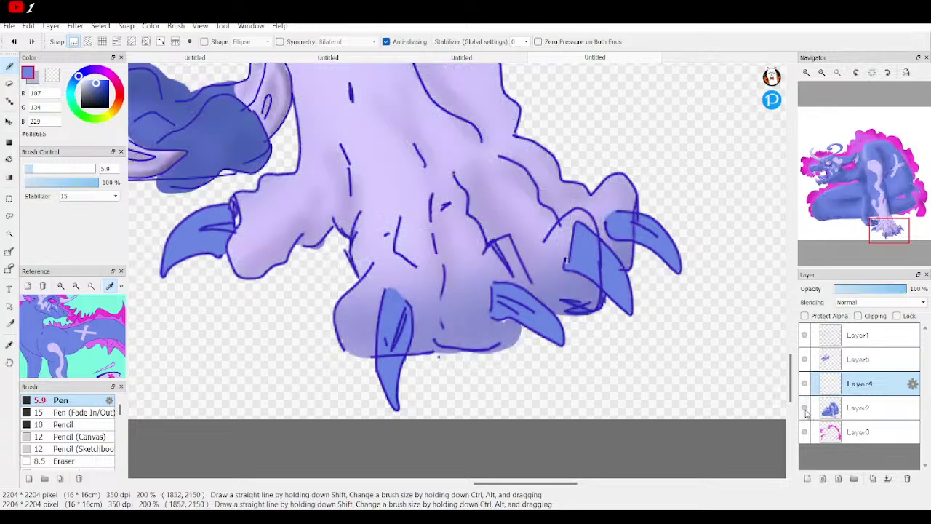
Step: Add a new layer above Layer4 and clip it to the blue claw fill
{"action": "left_click", "coordinate": [838, 72]}
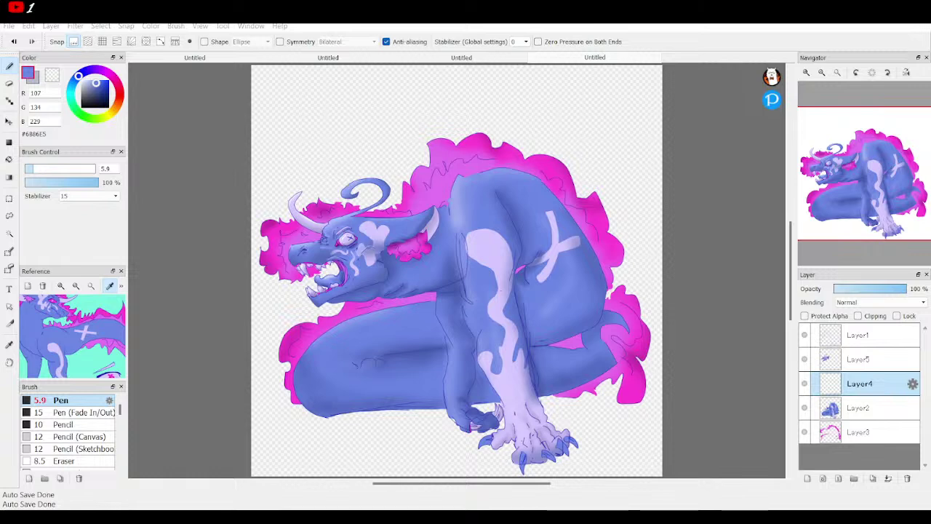
{"action": "left_click", "coordinate": [807, 478]}
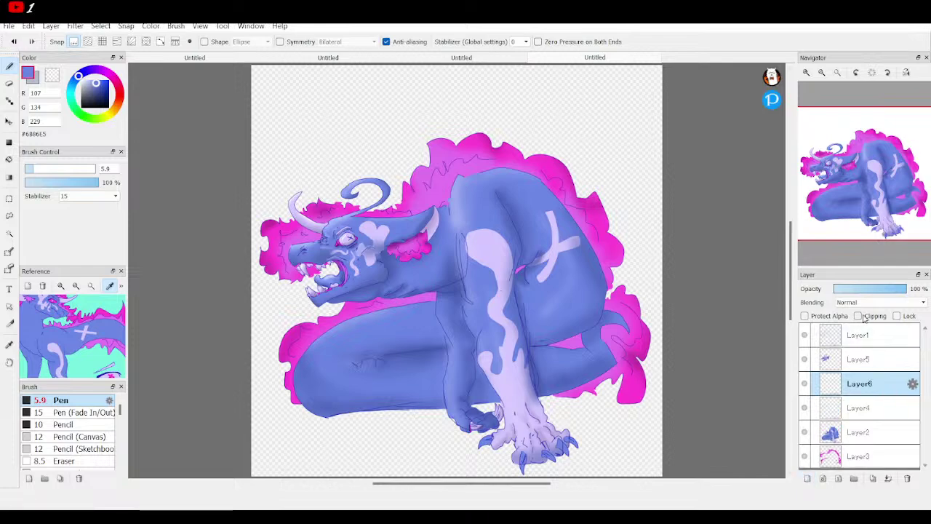
{"action": "left_click", "coordinate": [870, 316]}
{"action": "left_click", "coordinate": [806, 73]}
{"action": "left_click", "coordinate": [806, 73]}
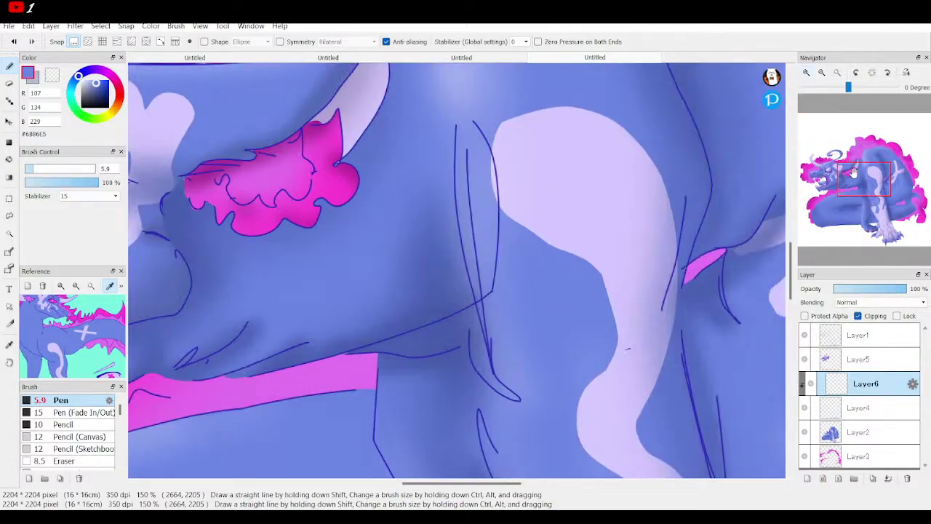
Step: Choose dark blue #384987 and the AirBrush for shading the large paw's claws
{"action": "scroll", "coordinate": [385, 125], "scroll_direction": "down", "scroll_amount": 10}
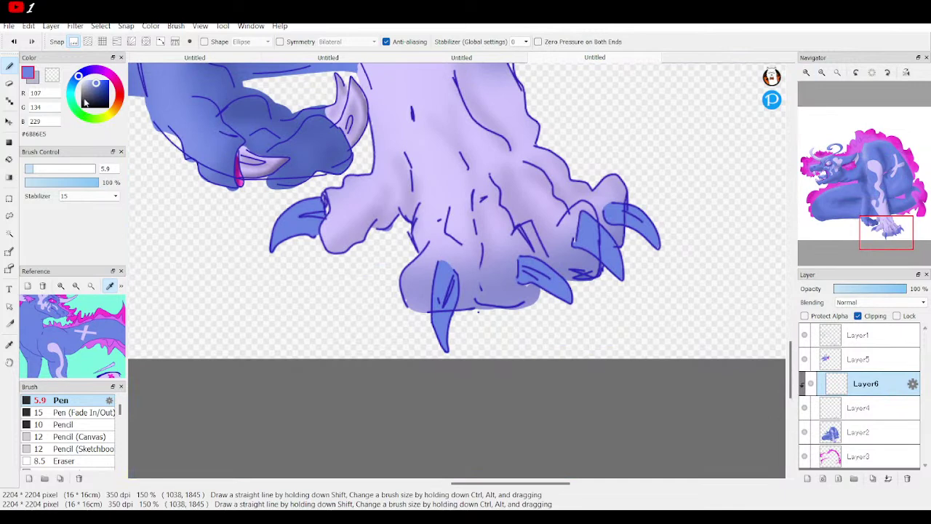
{"action": "left_click", "coordinate": [98, 94]}
{"action": "scroll", "coordinate": [68, 434], "scroll_direction": "down", "scroll_amount": 2}
{"action": "left_click", "coordinate": [65, 422]}
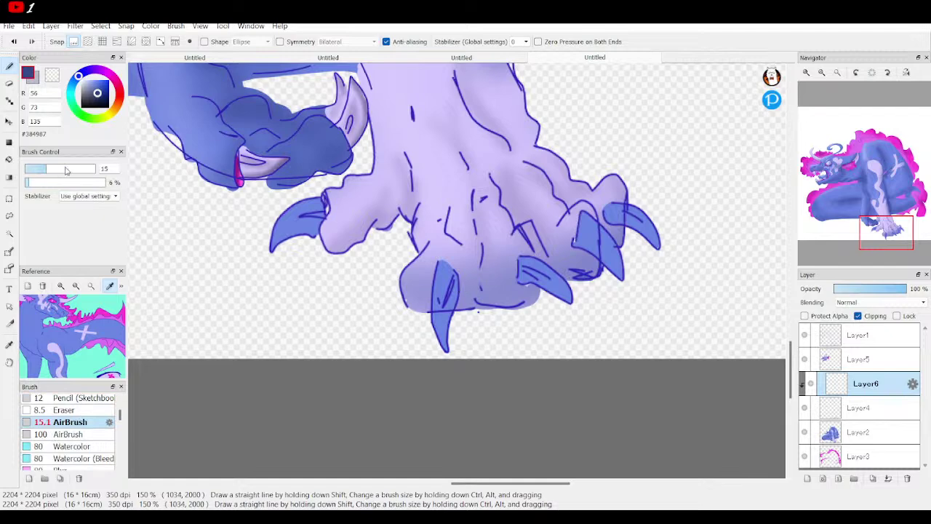
Step: Set the AirBrush size to 30 and shade the claws of the front paw in dark blue on Layer6
{"action": "left_click_drag", "start_coordinate": [68, 170], "coordinate": [93, 170]}
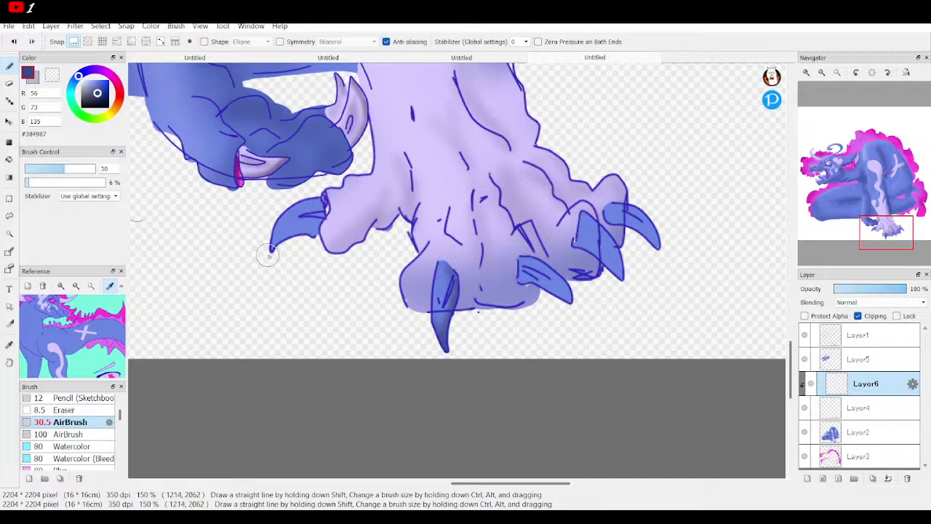
{"action": "mouse_move", "coordinate": [267, 255]}
{"action": "left_mouse_down"}
{"action": "mouse_move", "coordinate": [315, 233]}
{"action": "mouse_move", "coordinate": [277, 235]}
{"action": "mouse_move", "coordinate": [263, 262]}
{"action": "mouse_move", "coordinate": [317, 230]}
{"action": "mouse_move", "coordinate": [329, 235]}
{"action": "mouse_move", "coordinate": [267, 256]}
{"action": "mouse_move", "coordinate": [328, 240]}
{"action": "mouse_move", "coordinate": [304, 235]}
{"action": "mouse_move", "coordinate": [259, 255]}
{"action": "mouse_move", "coordinate": [326, 237]}
{"action": "mouse_move", "coordinate": [317, 237]}
{"action": "mouse_move", "coordinate": [327, 191]}
{"action": "mouse_move", "coordinate": [315, 237]}
{"action": "mouse_move", "coordinate": [318, 188]}
{"action": "mouse_move", "coordinate": [321, 225]}
{"action": "mouse_move", "coordinate": [289, 264]}
{"action": "mouse_move", "coordinate": [277, 234]}
{"action": "mouse_move", "coordinate": [285, 210]}
{"action": "mouse_move", "coordinate": [267, 254]}
{"action": "mouse_move", "coordinate": [294, 206]}
{"action": "mouse_move", "coordinate": [336, 242]}
{"action": "left_mouse_up"}
{"action": "mouse_move", "coordinate": [511, 288]}
{"action": "left_mouse_down"}
{"action": "mouse_move", "coordinate": [572, 298]}
{"action": "mouse_move", "coordinate": [516, 276]}
{"action": "mouse_move", "coordinate": [574, 308]}
{"action": "mouse_move", "coordinate": [510, 277]}
{"action": "mouse_move", "coordinate": [584, 299]}
{"action": "mouse_move", "coordinate": [527, 247]}
{"action": "mouse_move", "coordinate": [566, 311]}
{"action": "mouse_move", "coordinate": [584, 258]}
{"action": "mouse_move", "coordinate": [571, 239]}
{"action": "mouse_move", "coordinate": [604, 258]}
{"action": "mouse_move", "coordinate": [557, 230]}
{"action": "mouse_move", "coordinate": [640, 306]}
{"action": "mouse_move", "coordinate": [560, 235]}
{"action": "mouse_move", "coordinate": [632, 285]}
{"action": "mouse_move", "coordinate": [607, 231]}
{"action": "mouse_move", "coordinate": [585, 210]}
{"action": "mouse_move", "coordinate": [629, 273]}
{"action": "mouse_move", "coordinate": [582, 212]}
{"action": "mouse_move", "coordinate": [618, 219]}
{"action": "mouse_move", "coordinate": [608, 224]}
{"action": "mouse_move", "coordinate": [667, 246]}
{"action": "mouse_move", "coordinate": [620, 211]}
{"action": "mouse_move", "coordinate": [662, 247]}
{"action": "mouse_move", "coordinate": [634, 195]}
{"action": "mouse_move", "coordinate": [662, 260]}
{"action": "mouse_move", "coordinate": [648, 215]}
{"action": "mouse_move", "coordinate": [665, 253]}
{"action": "mouse_move", "coordinate": [604, 218]}
{"action": "left_mouse_up"}
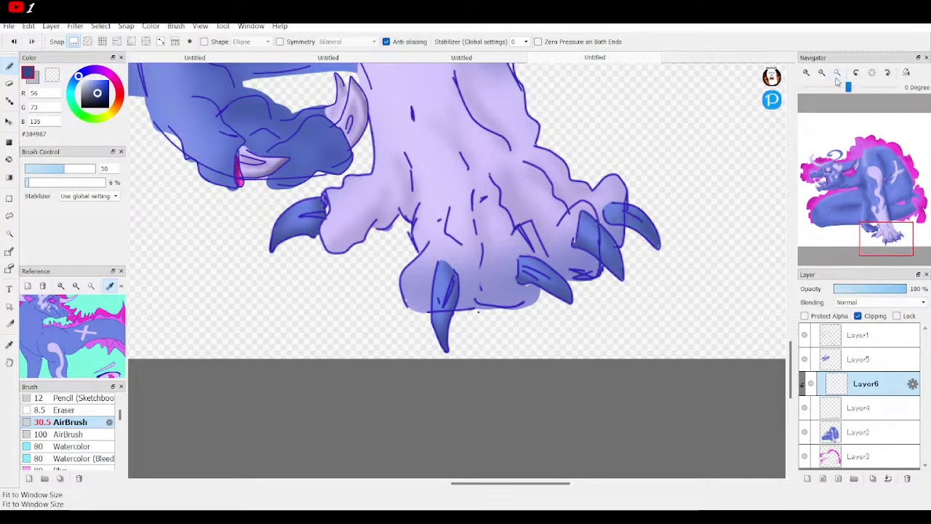
Step: Fit the canvas to the window and compare the painting with and without the Layer1 line art
{"action": "left_click", "coordinate": [837, 75]}
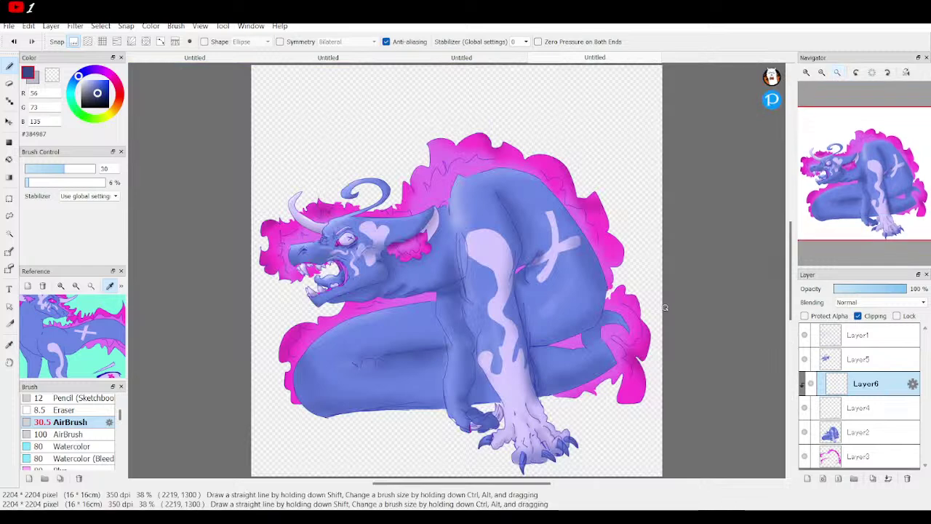
{"action": "left_click", "coordinate": [806, 334]}
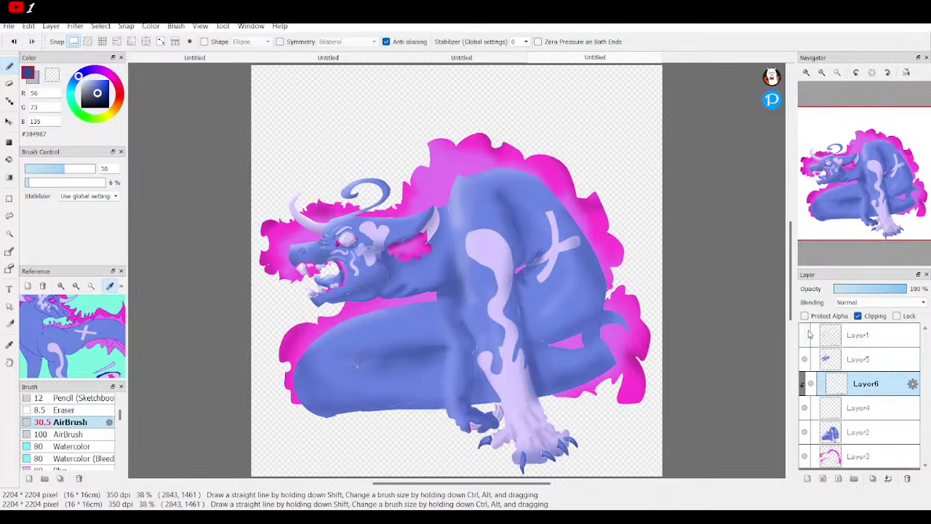
{"action": "left_click", "coordinate": [806, 334]}
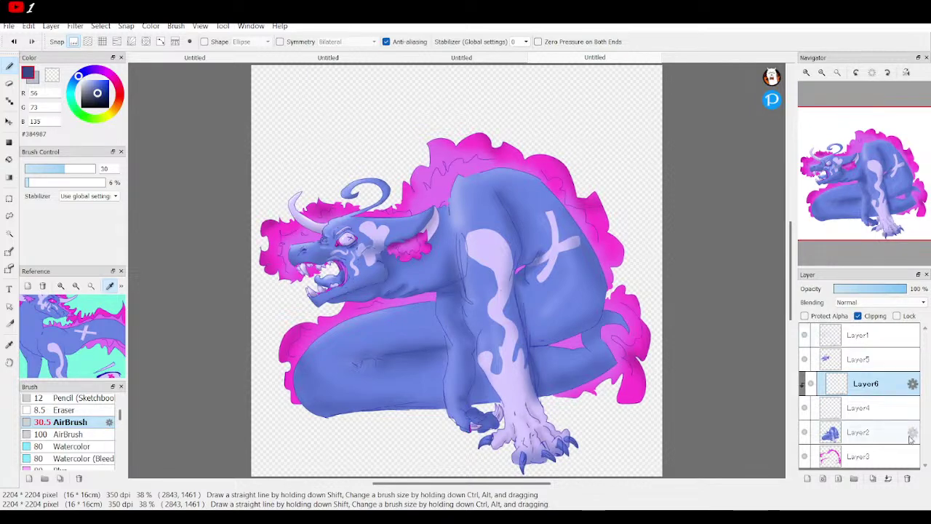
Step: Merge Layer6, Layer4 and Layer5 down into Layer2
{"action": "left_click", "coordinate": [887, 480]}
{"action": "left_click", "coordinate": [888, 480]}
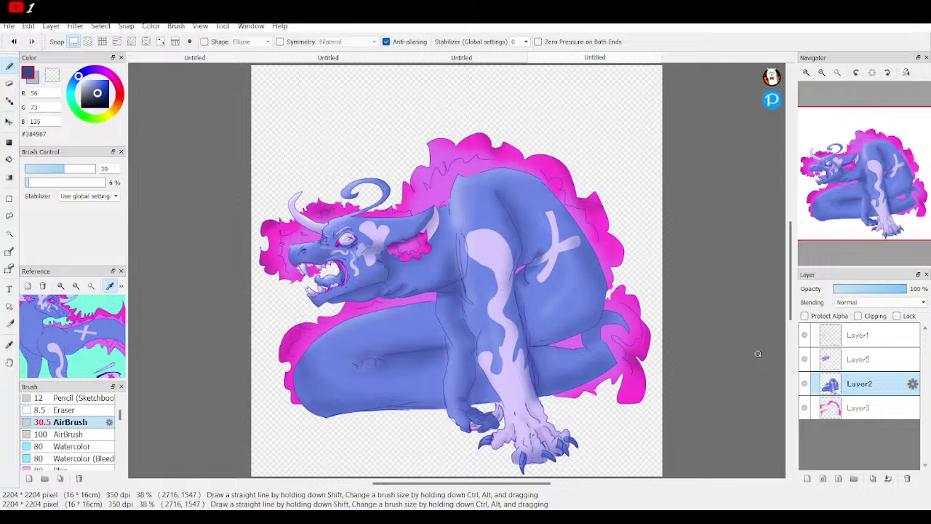
{"action": "left_click", "coordinate": [873, 361]}
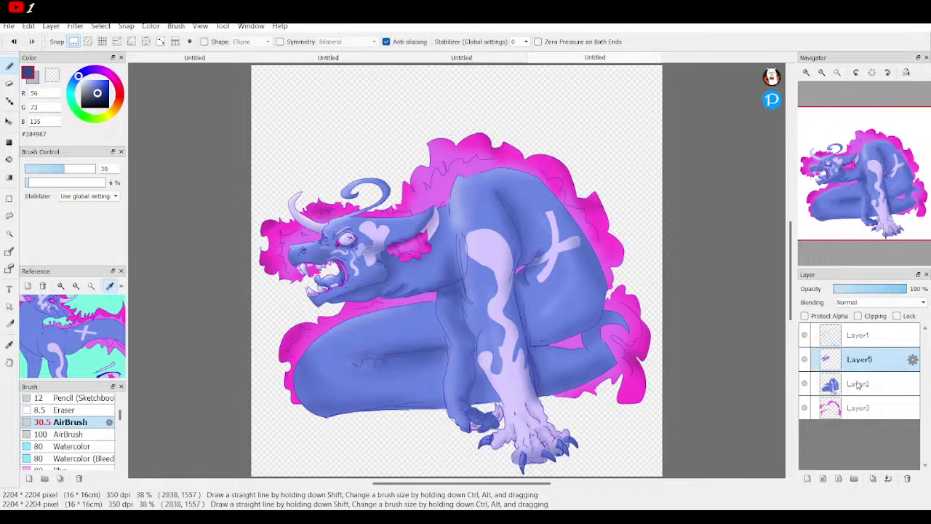
{"action": "left_click", "coordinate": [889, 479]}
Step: Check the merged Layer2 and examine the painting with the Layer1 line art hidden and shown
{"action": "left_click", "coordinate": [805, 360]}
{"action": "left_click", "coordinate": [805, 360]}
{"action": "left_click", "coordinate": [806, 336]}
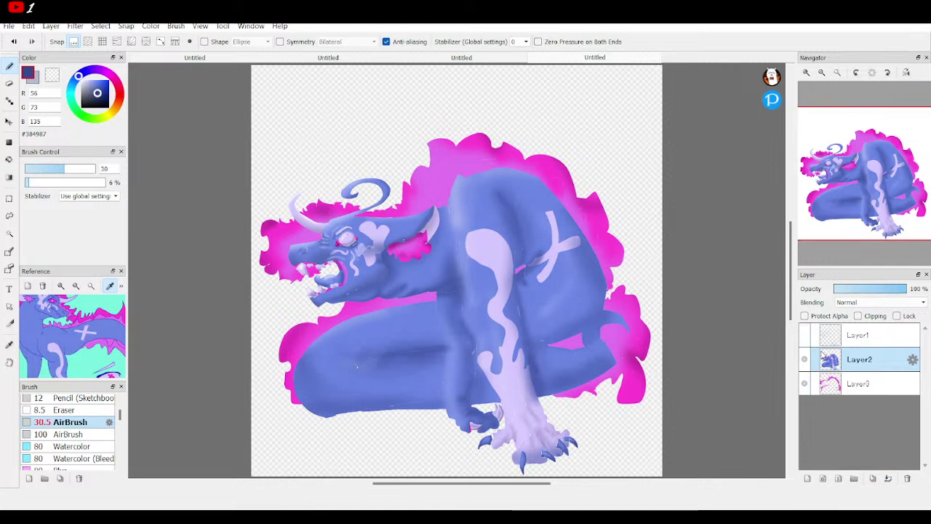
{"action": "left_click", "coordinate": [806, 335]}
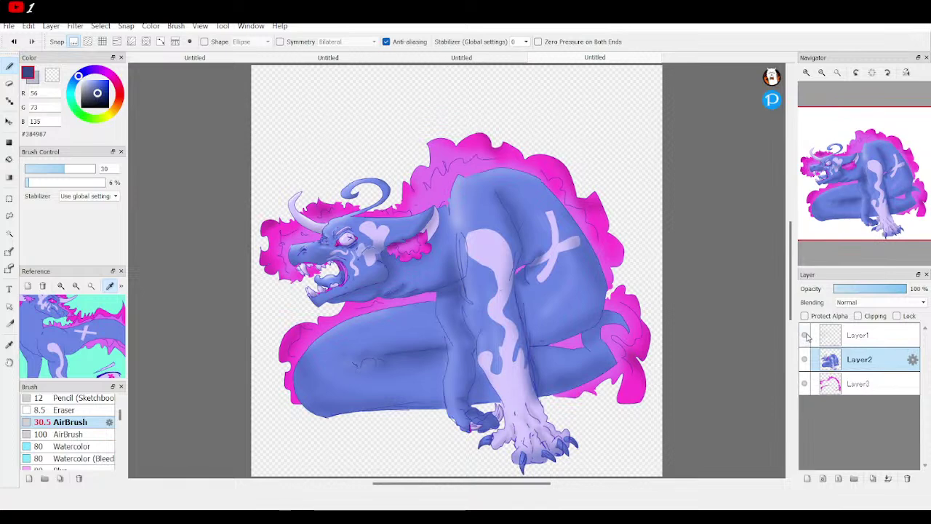
{"action": "left_click", "coordinate": [805, 335]}
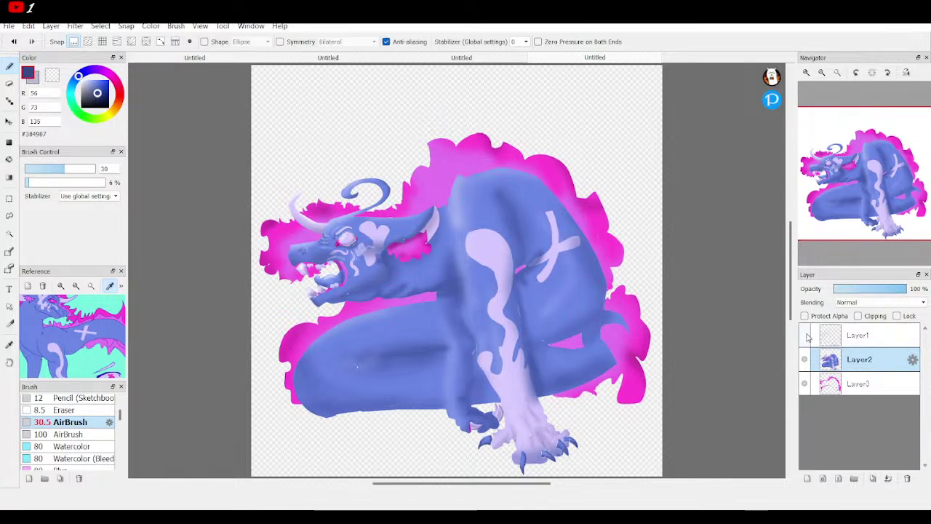
{"action": "left_click", "coordinate": [808, 336]}
{"action": "left_click", "coordinate": [807, 336]}
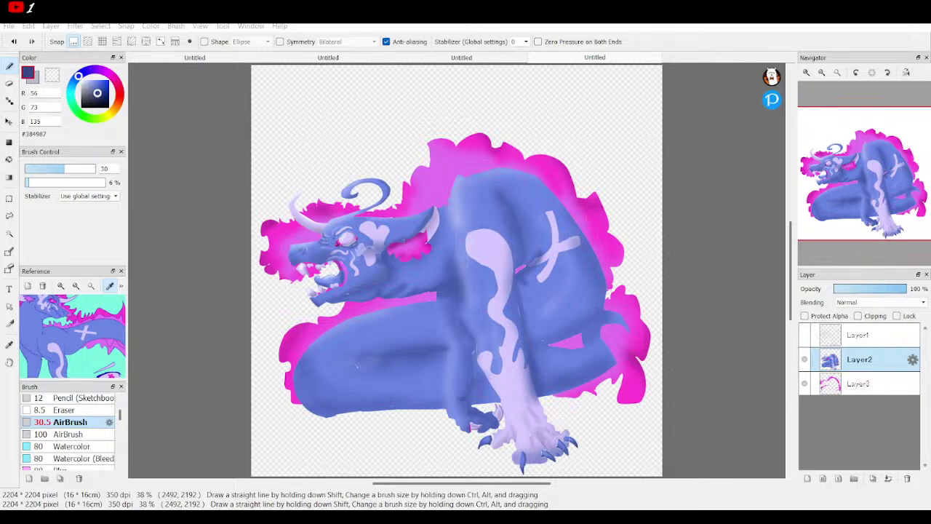
{"action": "left_click", "coordinate": [686, 339]}
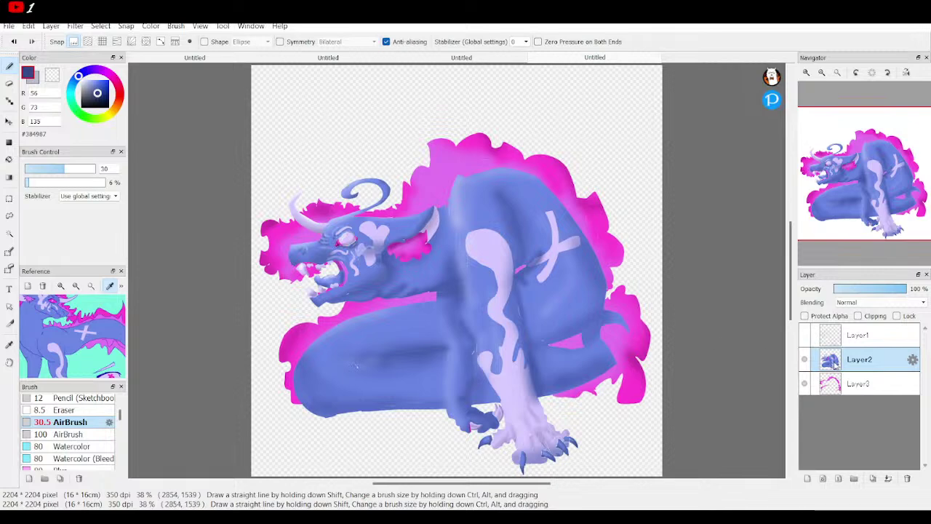
{"action": "left_click", "coordinate": [804, 335]}
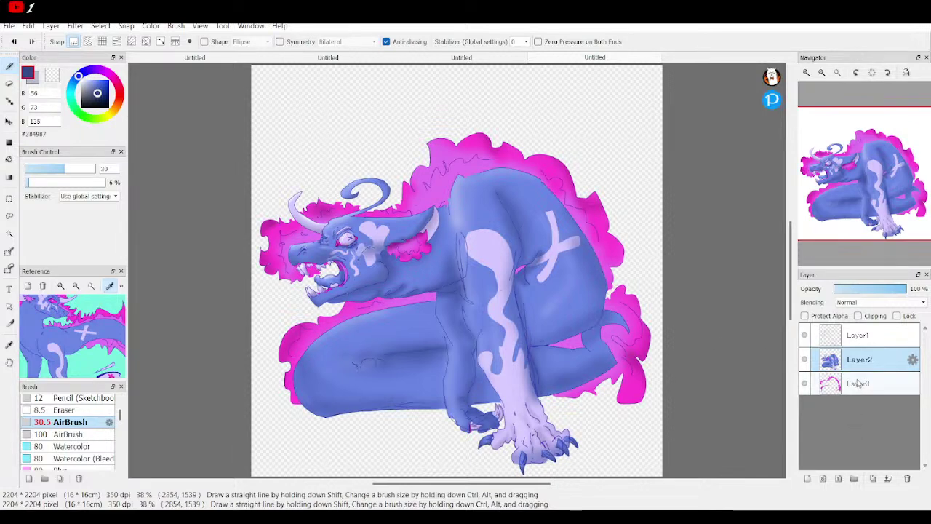
Step: Add a new empty layer below Layer3 and hide Layer1, Layer2 and Layer3
{"action": "left_click", "coordinate": [862, 383]}
{"action": "left_click", "coordinate": [807, 479]}
{"action": "left_click_drag", "start_coordinate": [866, 383], "coordinate": [869, 412]}
{"action": "left_click", "coordinate": [805, 384]}
{"action": "left_click", "coordinate": [805, 359]}
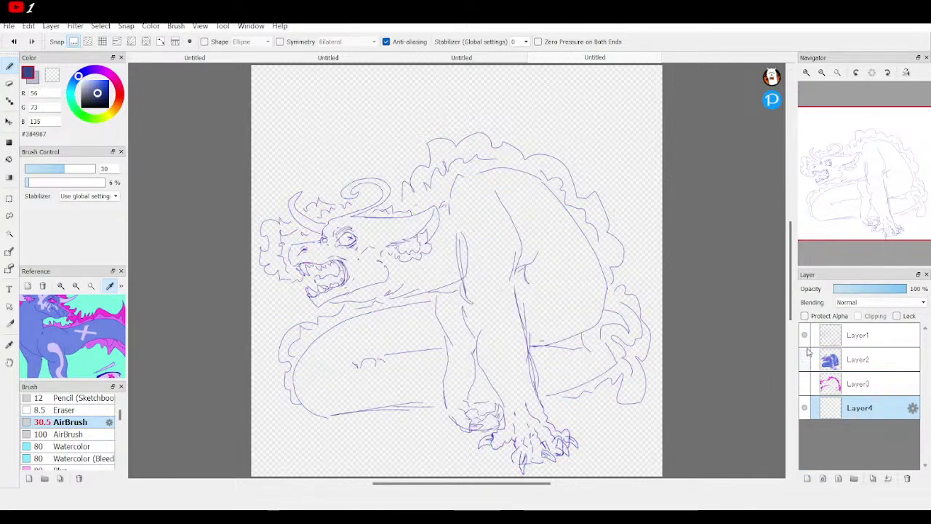
{"action": "left_click", "coordinate": [806, 339]}
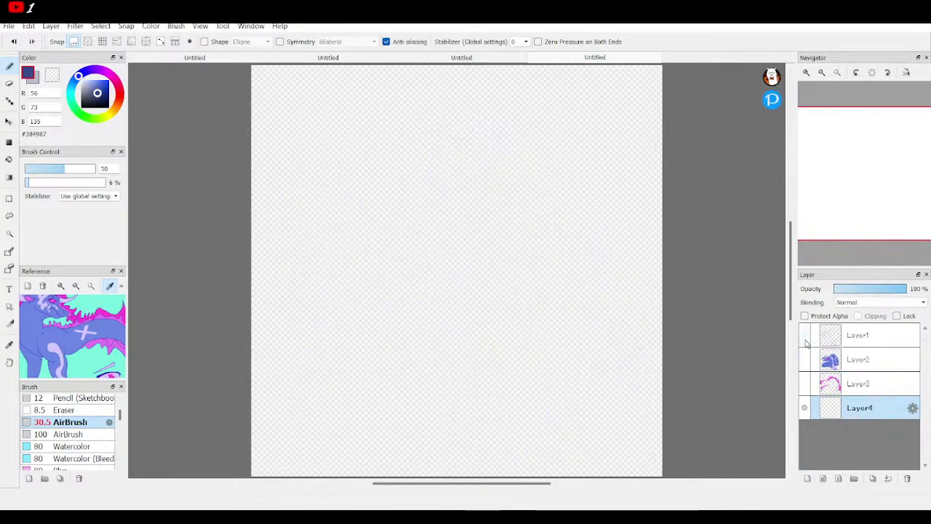
Step: Choose dark brown #552800 as the drawing colour and switch to the Pen brush at size 10
{"action": "left_click", "coordinate": [395, 245], "text": "alt"}
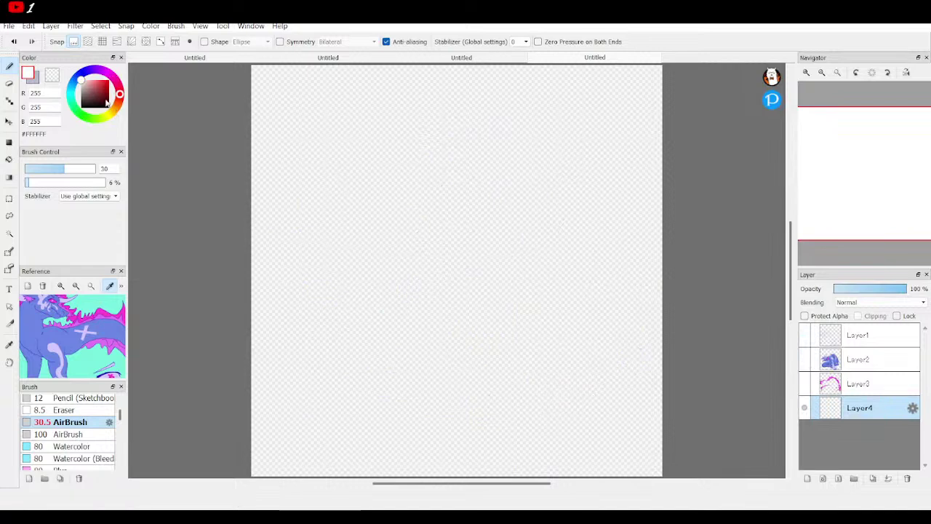
{"action": "left_click", "coordinate": [117, 110]}
{"action": "left_click", "coordinate": [108, 100]}
{"action": "left_click_drag", "start_coordinate": [117, 106], "coordinate": [124, 104]}
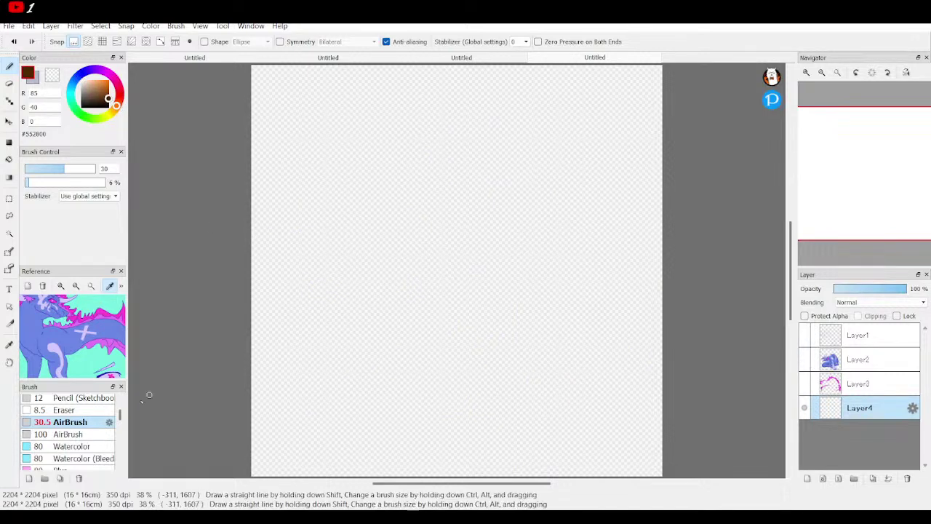
{"action": "scroll", "coordinate": [82, 434], "scroll_direction": "up", "scroll_amount": 2}
{"action": "left_click", "coordinate": [59, 401]}
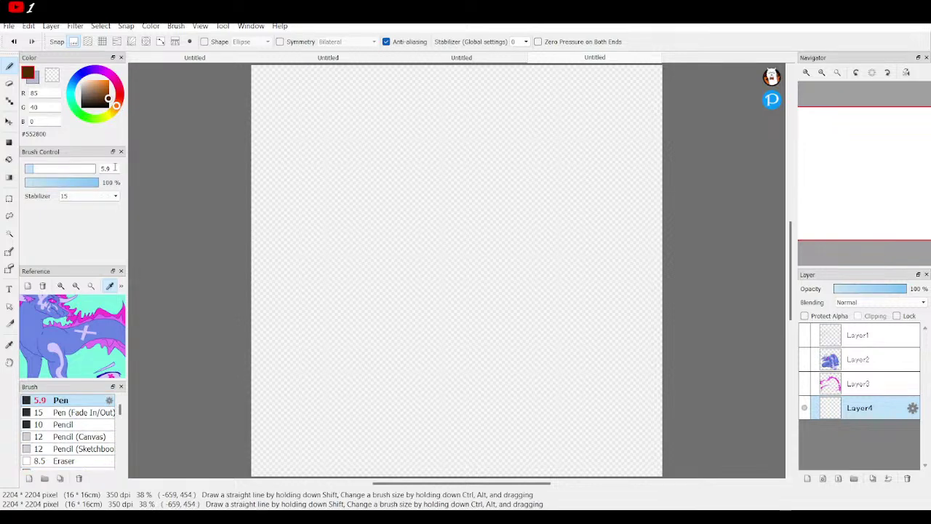
{"action": "scroll", "coordinate": [115, 168], "scroll_direction": "up", "scroll_amount": 5}
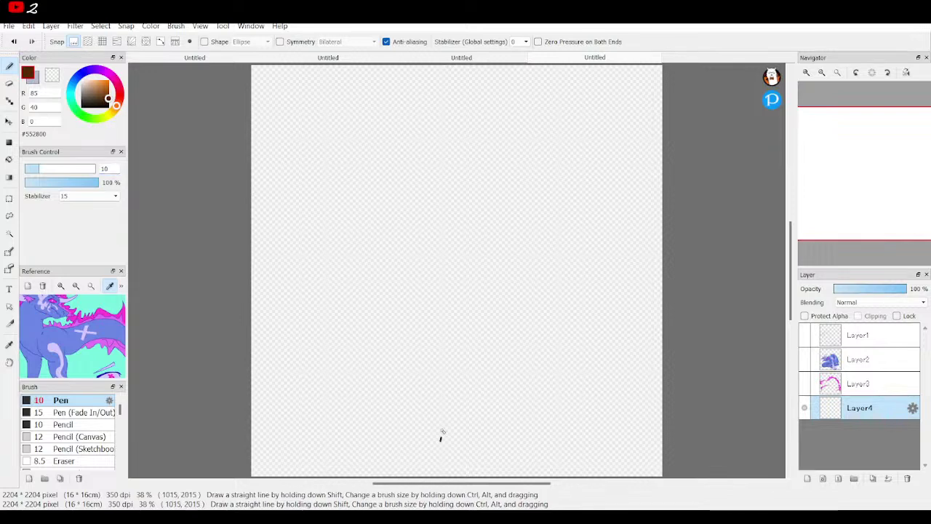
Step: Draw a large wavy flame outline with a narrower lobed shape inside it on Layer4
{"action": "mouse_move", "coordinate": [434, 433]}
{"action": "left_mouse_down"}
{"action": "mouse_move", "coordinate": [415, 403]}
{"action": "mouse_move", "coordinate": [387, 411]}
{"action": "mouse_move", "coordinate": [353, 359]}
{"action": "mouse_move", "coordinate": [397, 339]}
{"action": "mouse_move", "coordinate": [360, 313]}
{"action": "mouse_move", "coordinate": [364, 284]}
{"action": "mouse_move", "coordinate": [381, 283]}
{"action": "mouse_move", "coordinate": [310, 202]}
{"action": "mouse_move", "coordinate": [355, 179]}
{"action": "mouse_move", "coordinate": [332, 99]}
{"action": "mouse_move", "coordinate": [387, 101]}
{"action": "mouse_move", "coordinate": [439, 153]}
{"action": "mouse_move", "coordinate": [465, 140]}
{"action": "mouse_move", "coordinate": [458, 122]}
{"action": "mouse_move", "coordinate": [480, 134]}
{"action": "mouse_move", "coordinate": [517, 107]}
{"action": "mouse_move", "coordinate": [553, 113]}
{"action": "mouse_move", "coordinate": [562, 86]}
{"action": "mouse_move", "coordinate": [595, 114]}
{"action": "mouse_move", "coordinate": [562, 180]}
{"action": "mouse_move", "coordinate": [590, 211]}
{"action": "mouse_move", "coordinate": [573, 242]}
{"action": "mouse_move", "coordinate": [584, 269]}
{"action": "mouse_move", "coordinate": [568, 313]}
{"action": "mouse_move", "coordinate": [572, 361]}
{"action": "mouse_move", "coordinate": [531, 401]}
{"action": "mouse_move", "coordinate": [505, 397]}
{"action": "mouse_move", "coordinate": [511, 445]}
{"action": "mouse_move", "coordinate": [460, 446]}
{"action": "mouse_move", "coordinate": [454, 472]}
{"action": "mouse_move", "coordinate": [440, 428]}
{"action": "left_mouse_up"}
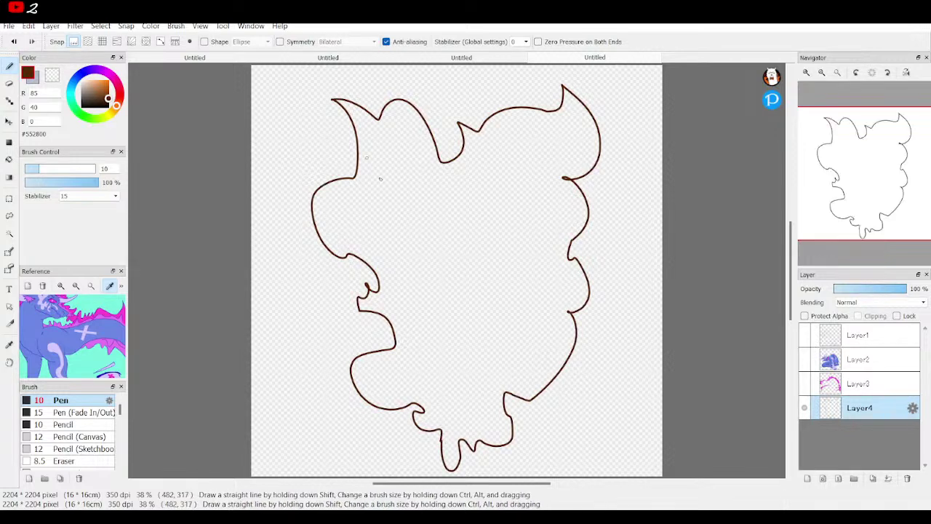
{"action": "mouse_move", "coordinate": [437, 404]}
{"action": "left_mouse_down"}
{"action": "mouse_move", "coordinate": [409, 369]}
{"action": "mouse_move", "coordinate": [423, 361]}
{"action": "mouse_move", "coordinate": [448, 377]}
{"action": "mouse_move", "coordinate": [419, 300]}
{"action": "mouse_move", "coordinate": [440, 302]}
{"action": "mouse_move", "coordinate": [449, 316]}
{"action": "mouse_move", "coordinate": [429, 271]}
{"action": "mouse_move", "coordinate": [427, 219]}
{"action": "mouse_move", "coordinate": [449, 218]}
{"action": "mouse_move", "coordinate": [453, 185]}
{"action": "mouse_move", "coordinate": [477, 161]}
{"action": "mouse_move", "coordinate": [469, 220]}
{"action": "mouse_move", "coordinate": [490, 208]}
{"action": "mouse_move", "coordinate": [505, 231]}
{"action": "mouse_move", "coordinate": [469, 308]}
{"action": "mouse_move", "coordinate": [507, 316]}
{"action": "mouse_move", "coordinate": [471, 382]}
{"action": "mouse_move", "coordinate": [495, 369]}
{"action": "mouse_move", "coordinate": [511, 378]}
{"action": "mouse_move", "coordinate": [479, 402]}
{"action": "mouse_move", "coordinate": [459, 443]}
{"action": "left_mouse_up"}
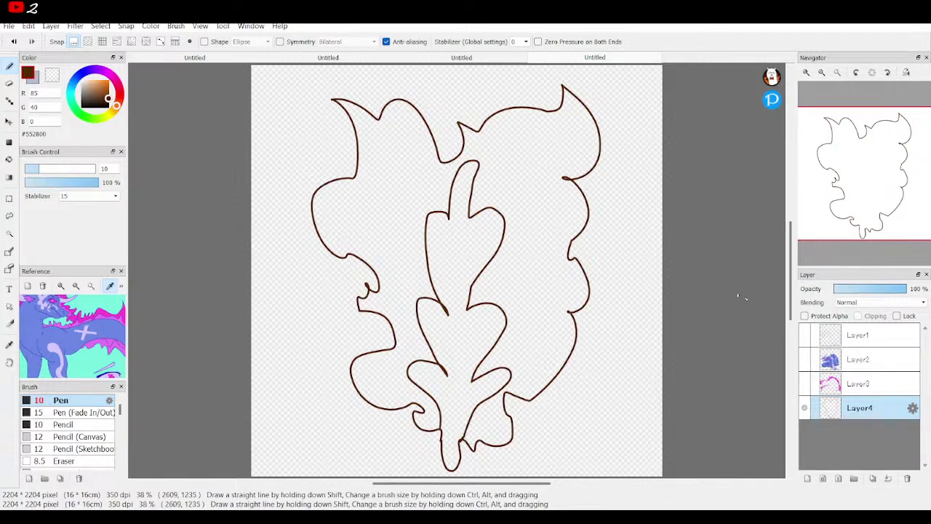
Step: Show the hidden character layers to compare them with the brown outline, and hide them again
{"action": "left_click", "coordinate": [805, 383]}
{"action": "left_click", "coordinate": [805, 359]}
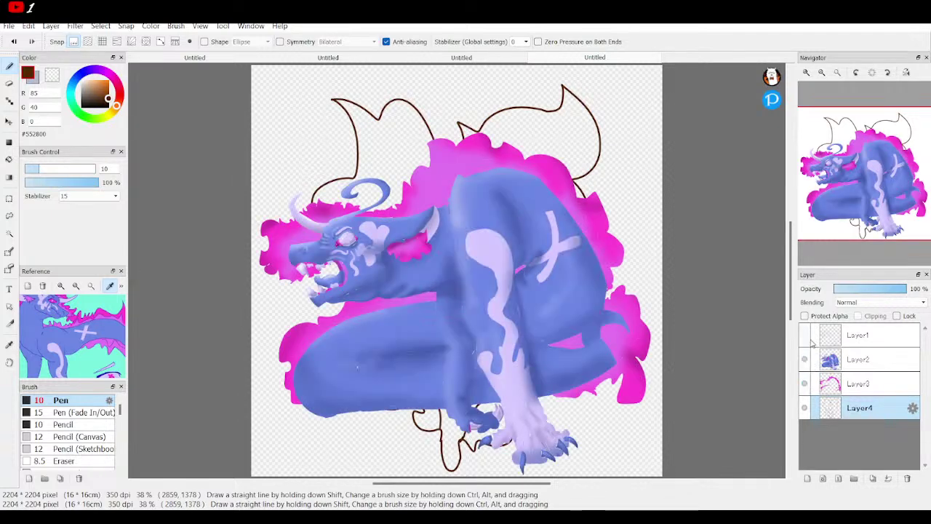
{"action": "left_click", "coordinate": [807, 337]}
{"action": "left_click", "coordinate": [806, 336]}
{"action": "left_click", "coordinate": [806, 360]}
{"action": "left_click", "coordinate": [805, 385]}
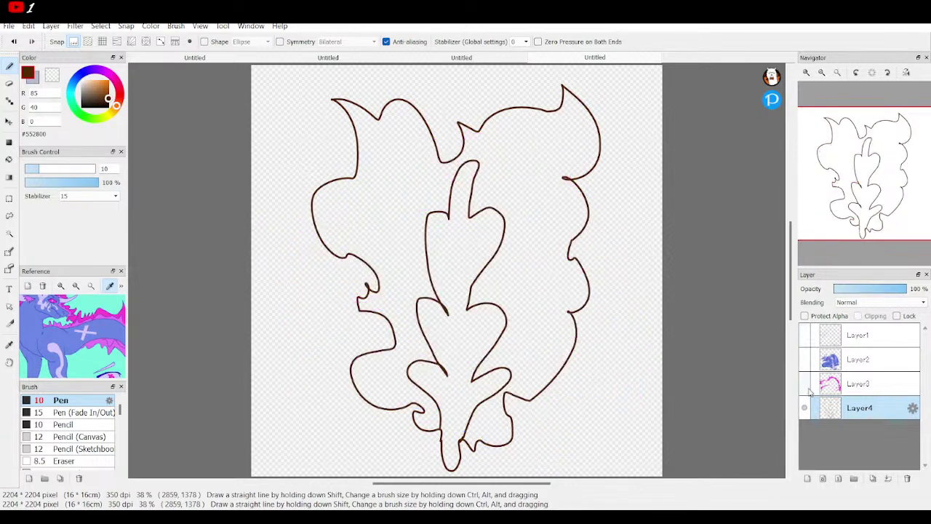
Step: Delete the layer with the brown outline and add an empty replacement layer below Layer3
{"action": "left_click", "coordinate": [907, 478]}
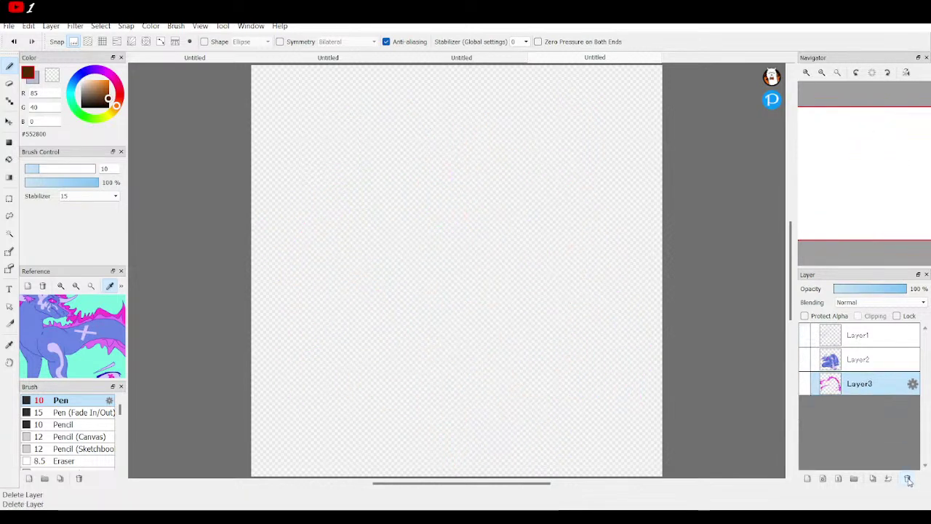
{"action": "left_click", "coordinate": [808, 479]}
{"action": "left_click_drag", "start_coordinate": [861, 385], "coordinate": [861, 415]}
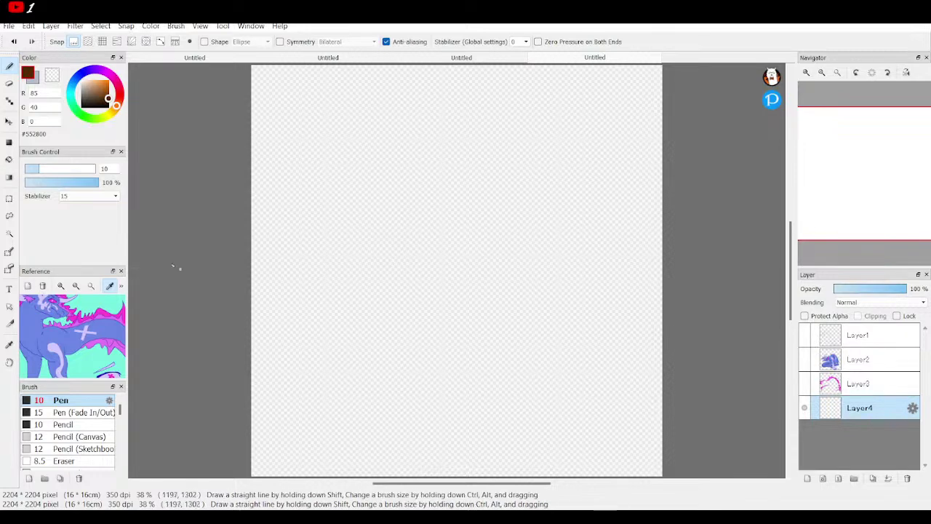
Step: Set the colour to orange #FF7800 and draw a large closed flame outline filling most of the canvas height
{"action": "left_click", "coordinate": [110, 83]}
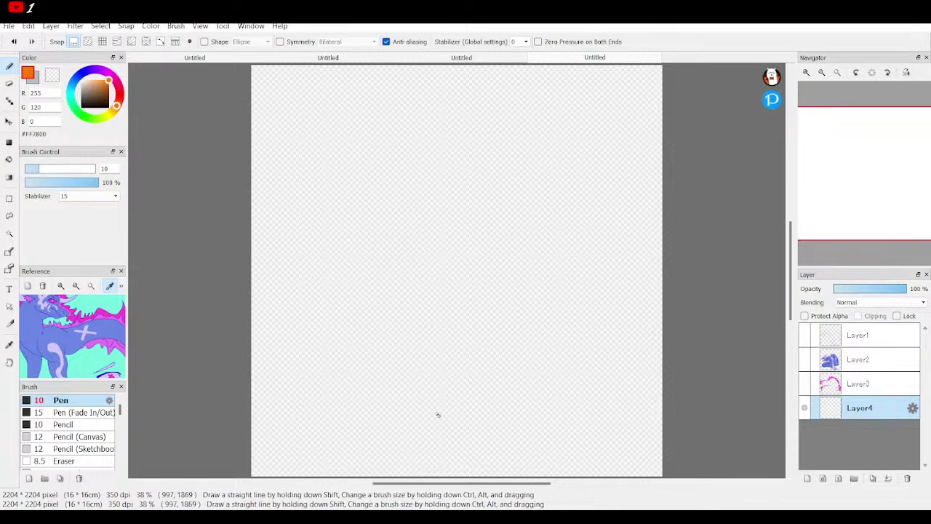
{"action": "mouse_move", "coordinate": [409, 422]}
{"action": "left_mouse_down"}
{"action": "mouse_move", "coordinate": [374, 414]}
{"action": "mouse_move", "coordinate": [374, 392]}
{"action": "left_mouse_up"}
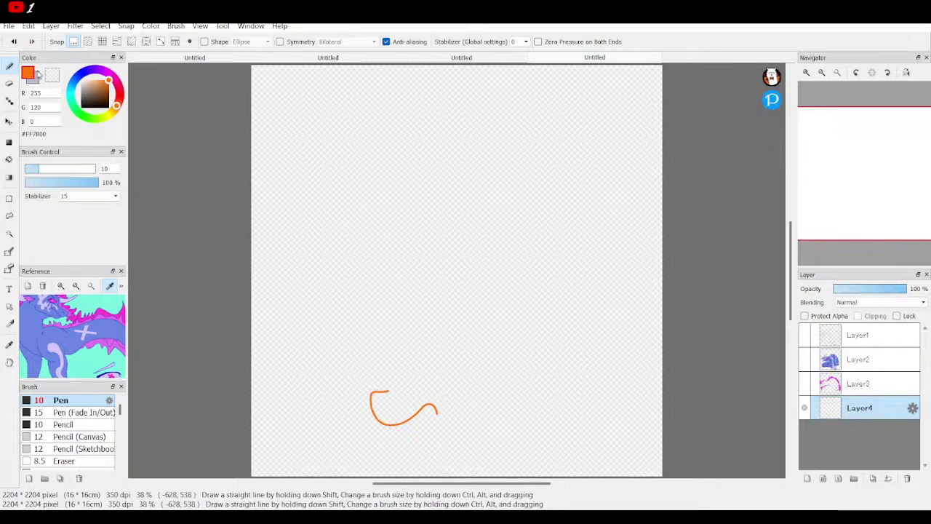
{"action": "key", "text": "ctrl+z"}
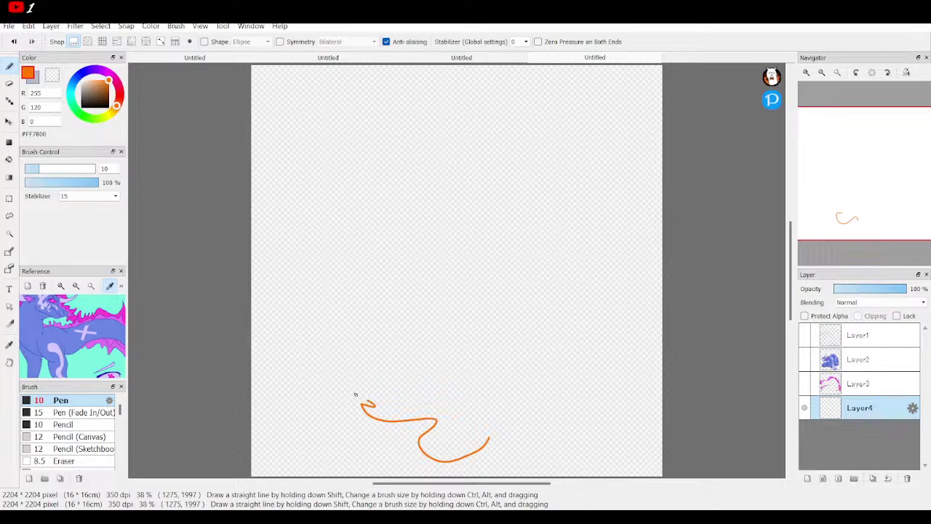
{"action": "mouse_move", "coordinate": [384, 270]}
{"action": "left_mouse_down"}
{"action": "mouse_move", "coordinate": [377, 231]}
{"action": "mouse_move", "coordinate": [341, 214]}
{"action": "mouse_move", "coordinate": [359, 210]}
{"action": "mouse_move", "coordinate": [366, 192]}
{"action": "mouse_move", "coordinate": [332, 157]}
{"action": "mouse_move", "coordinate": [372, 154]}
{"action": "mouse_move", "coordinate": [376, 124]}
{"action": "mouse_move", "coordinate": [471, 180]}
{"action": "left_mouse_up"}
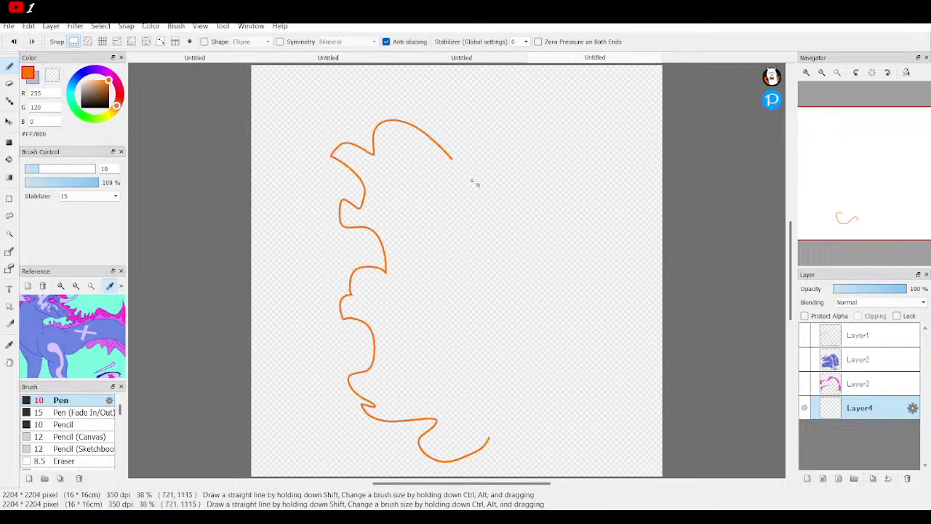
{"action": "mouse_move", "coordinate": [511, 134]}
{"action": "left_mouse_down"}
{"action": "mouse_move", "coordinate": [523, 237]}
{"action": "mouse_move", "coordinate": [578, 278]}
{"action": "mouse_move", "coordinate": [553, 309]}
{"action": "mouse_move", "coordinate": [582, 309]}
{"action": "mouse_move", "coordinate": [525, 391]}
{"action": "left_mouse_up"}
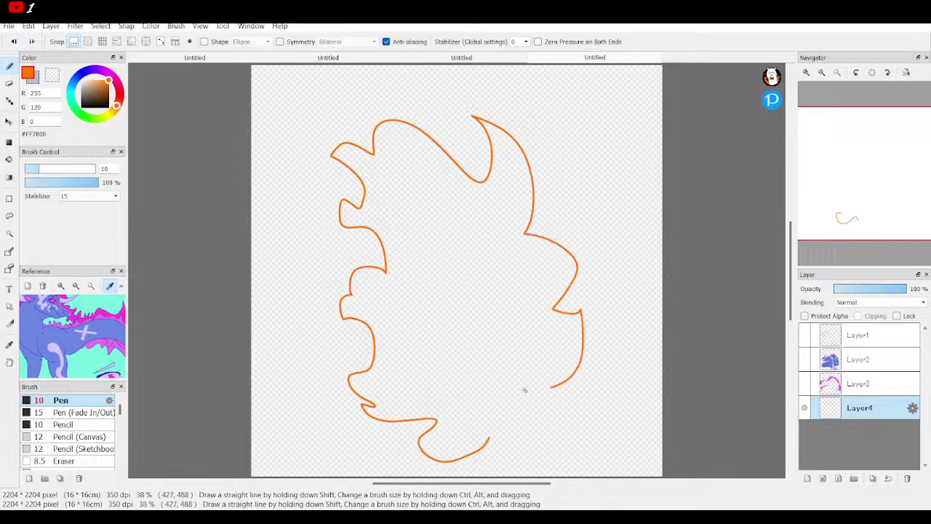
{"action": "left_click_drag", "start_coordinate": [485, 443], "coordinate": [486, 443]}
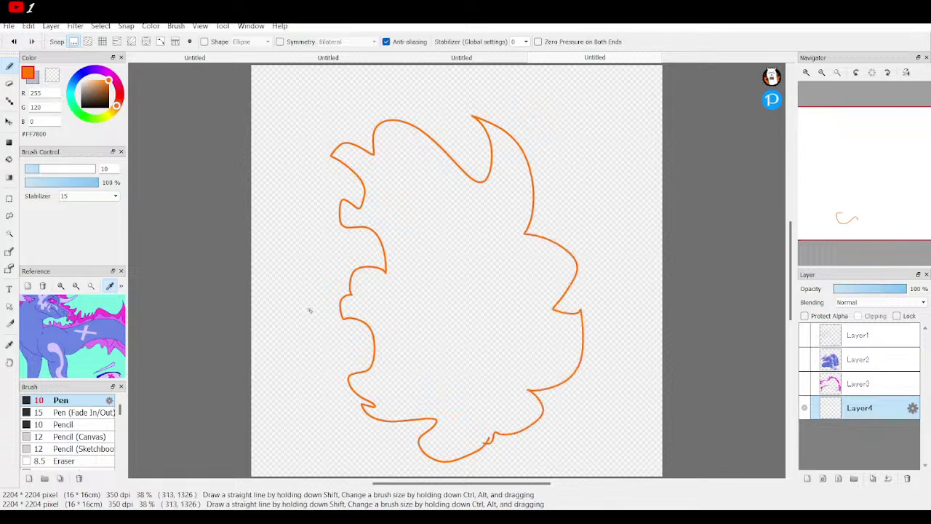
Step: Draw small closed curling flame wisps around the sides and above the large orange flame outline
{"action": "left_click_drag", "start_coordinate": [280, 173], "coordinate": [325, 192]}
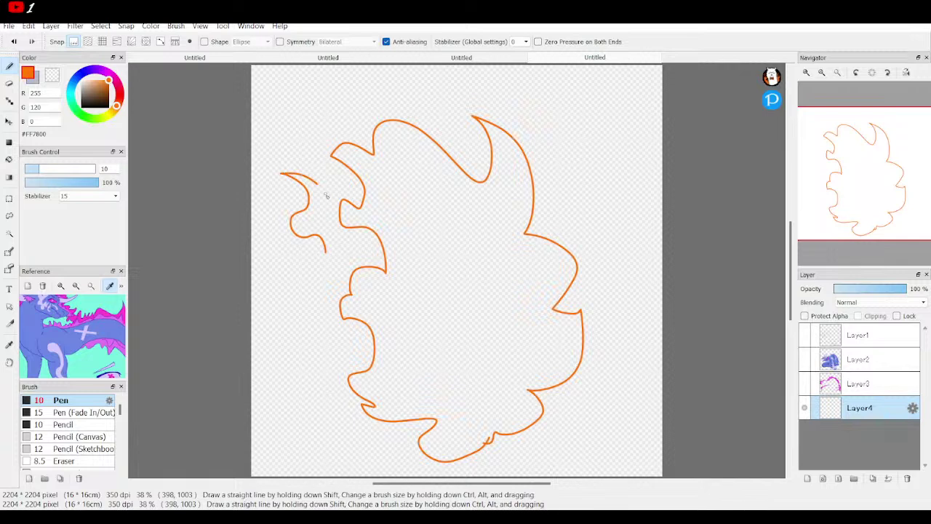
{"action": "left_click_drag", "start_coordinate": [325, 250], "coordinate": [326, 253]}
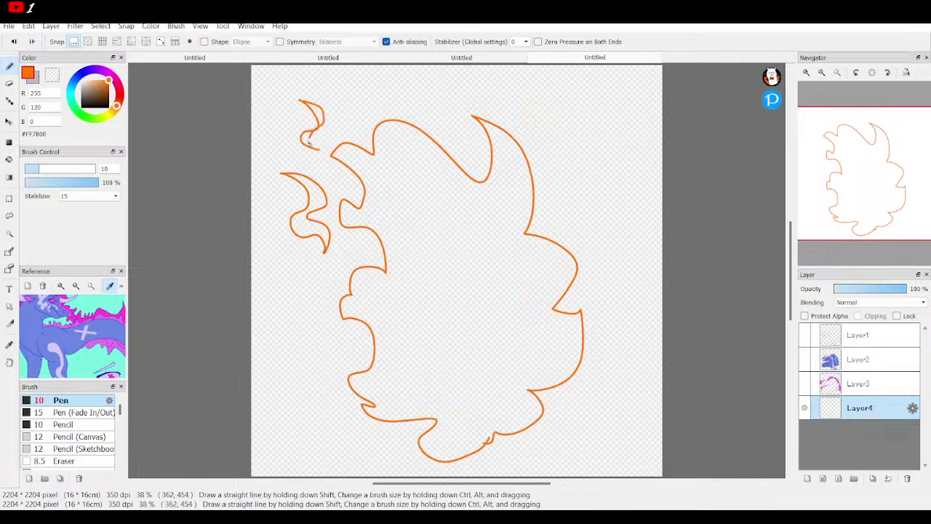
{"action": "left_click_drag", "start_coordinate": [318, 151], "coordinate": [319, 151]}
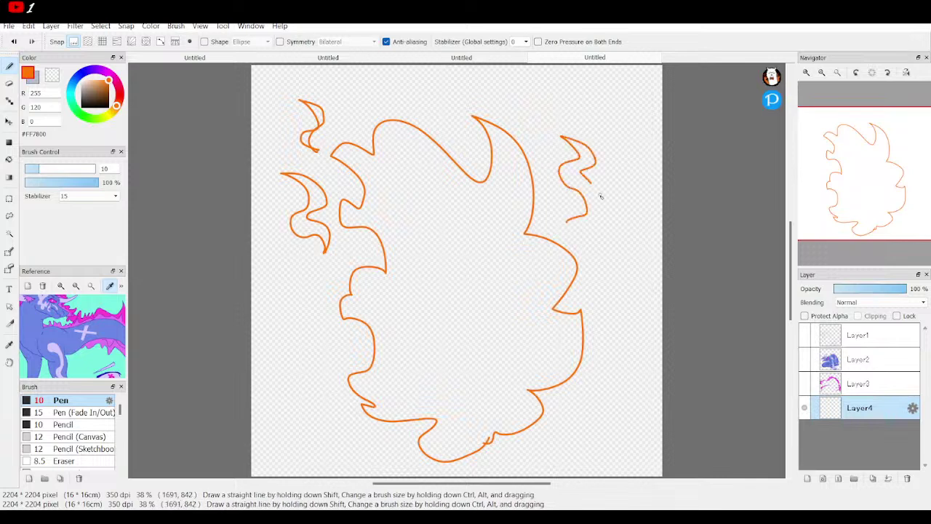
{"action": "left_click_drag", "start_coordinate": [539, 126], "coordinate": [539, 115]}
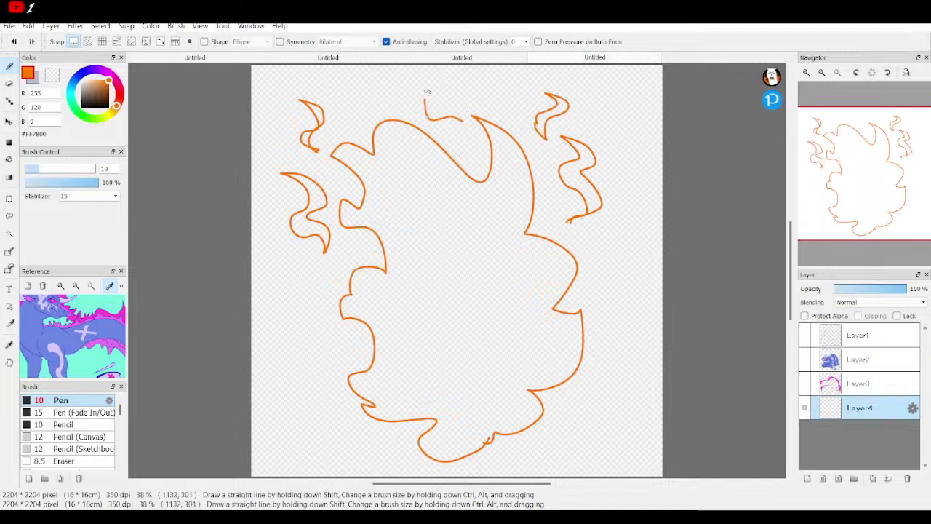
{"action": "left_click_drag", "start_coordinate": [461, 117], "coordinate": [462, 122]}
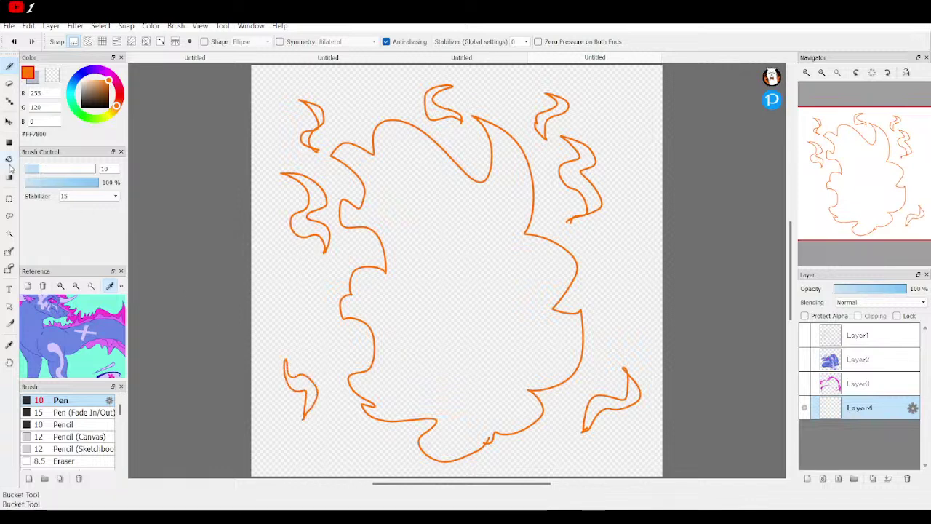
Step: Fill the large flame and all the small flame wisps around it with solid orange using the Bucket tool
{"action": "key", "text": "g"}
{"action": "left_click", "coordinate": [312, 389]}
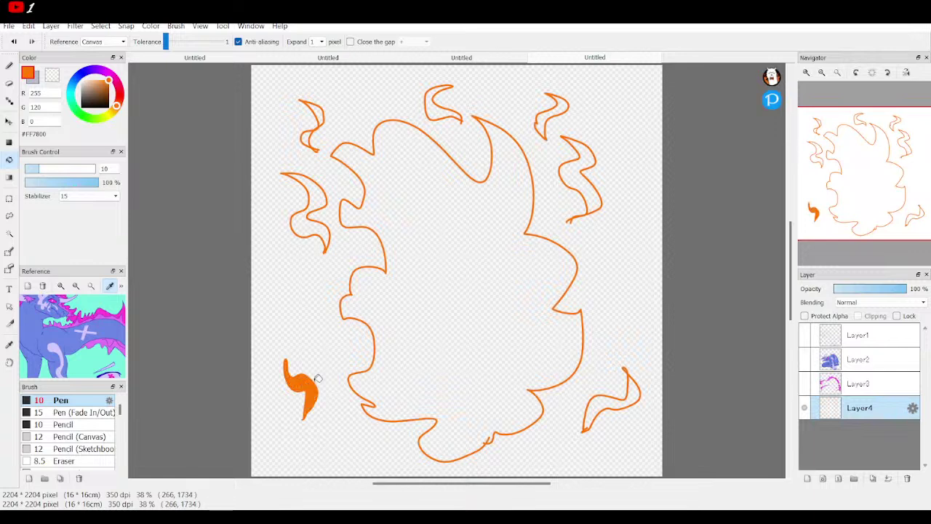
{"action": "left_click", "coordinate": [431, 334]}
{"action": "left_click", "coordinate": [609, 402]}
{"action": "left_click", "coordinate": [577, 170]}
{"action": "left_click", "coordinate": [547, 114]}
{"action": "left_click", "coordinate": [440, 109]}
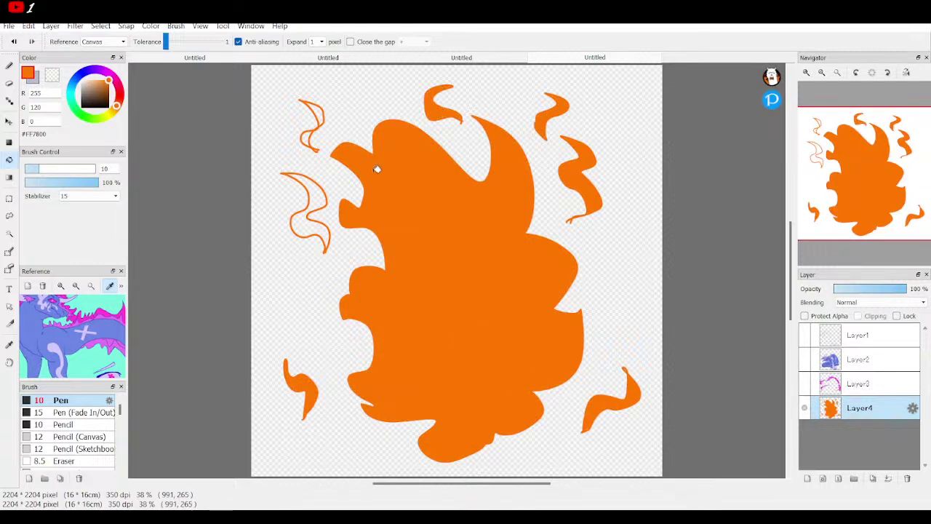
{"action": "left_click", "coordinate": [320, 198]}
{"action": "left_click", "coordinate": [323, 111]}
{"action": "left_click", "coordinate": [309, 139]}
Step: Show the hidden character and line art layers to compare them with the filled flame, and hide them again
{"action": "left_click", "coordinate": [805, 384]}
{"action": "left_click", "coordinate": [805, 359]}
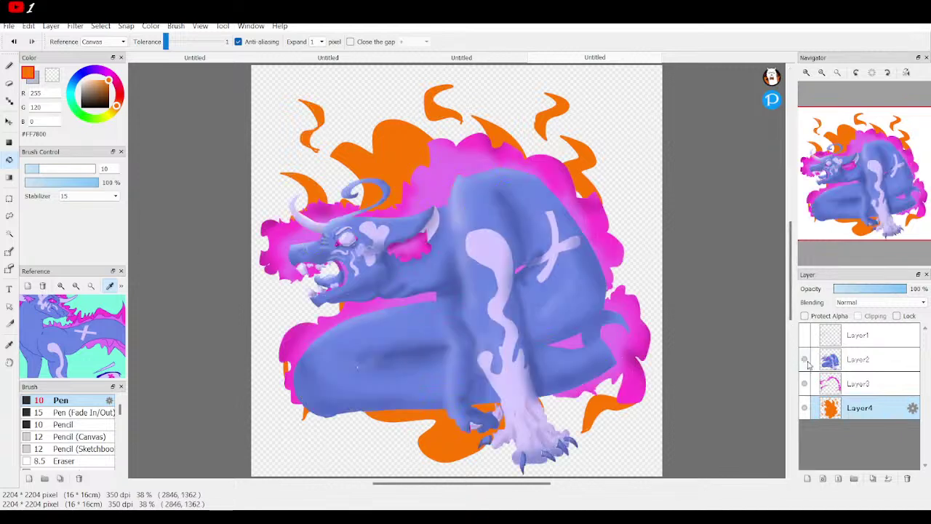
{"action": "left_click", "coordinate": [806, 334]}
{"action": "left_click", "coordinate": [806, 334]}
{"action": "left_click", "coordinate": [805, 360]}
{"action": "left_click", "coordinate": [805, 383]}
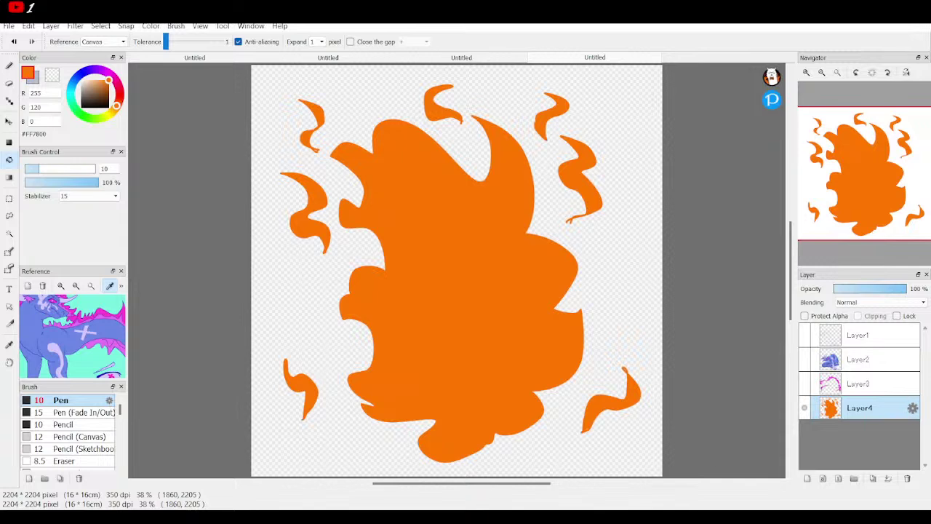
Step: Add a layer clipped to the flame and airbrush yellow #FFEE00 at size 732 up through the flame's lower centre
{"action": "left_click", "coordinate": [808, 479]}
{"action": "left_click", "coordinate": [858, 316]}
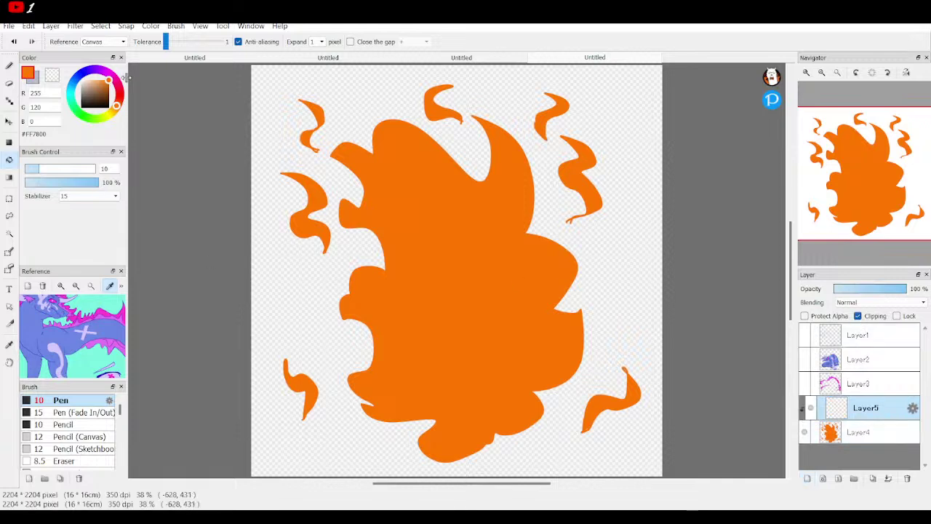
{"action": "left_click", "coordinate": [112, 119]}
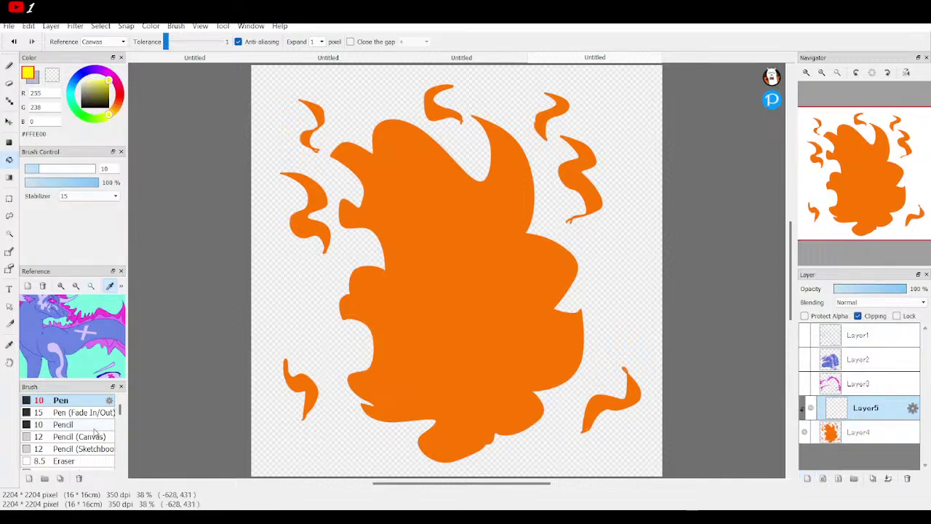
{"action": "scroll", "coordinate": [97, 427], "scroll_direction": "down", "scroll_amount": 2}
{"action": "left_click", "coordinate": [65, 406]}
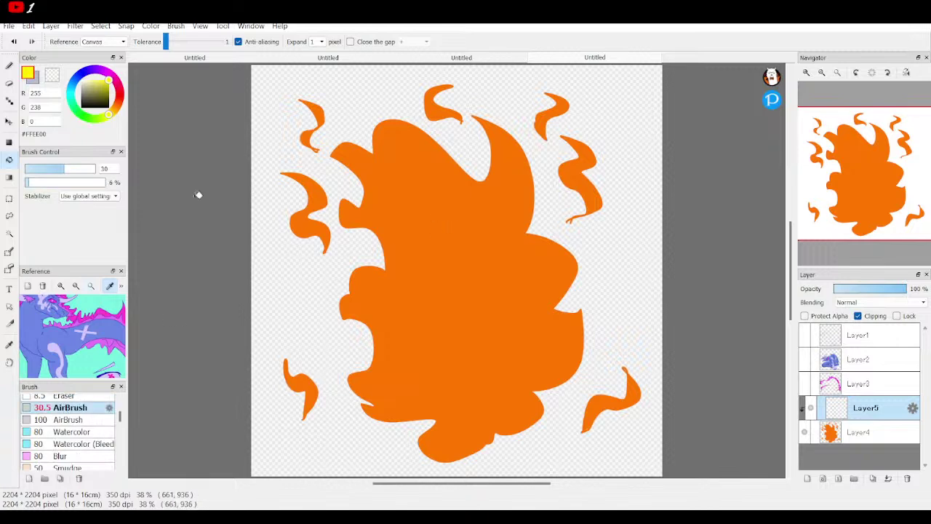
{"action": "left_click", "coordinate": [8, 65]}
{"action": "mouse_move", "coordinate": [64, 168]}
{"action": "left_mouse_down"}
{"action": "mouse_move", "coordinate": [107, 181]}
{"action": "mouse_move", "coordinate": [139, 176]}
{"action": "left_mouse_up"}
{"action": "mouse_move", "coordinate": [448, 445]}
{"action": "left_mouse_down"}
{"action": "mouse_move", "coordinate": [462, 400]}
{"action": "mouse_move", "coordinate": [453, 415]}
{"action": "mouse_move", "coordinate": [438, 249]}
{"action": "mouse_move", "coordinate": [493, 377]}
{"action": "mouse_move", "coordinate": [488, 412]}
{"action": "mouse_move", "coordinate": [483, 368]}
{"action": "mouse_move", "coordinate": [451, 379]}
{"action": "mouse_move", "coordinate": [409, 441]}
{"action": "left_mouse_up"}
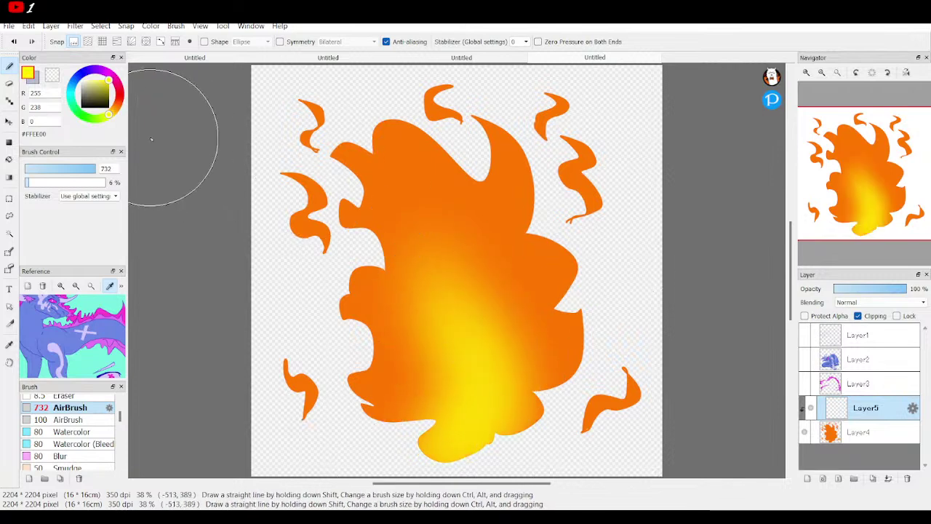
Step: Set the AirBrush size to 609 and spread more yellow over the flame's middle and the surrounding small wisps
{"action": "left_click_drag", "start_coordinate": [85, 170], "coordinate": [135, 168]}
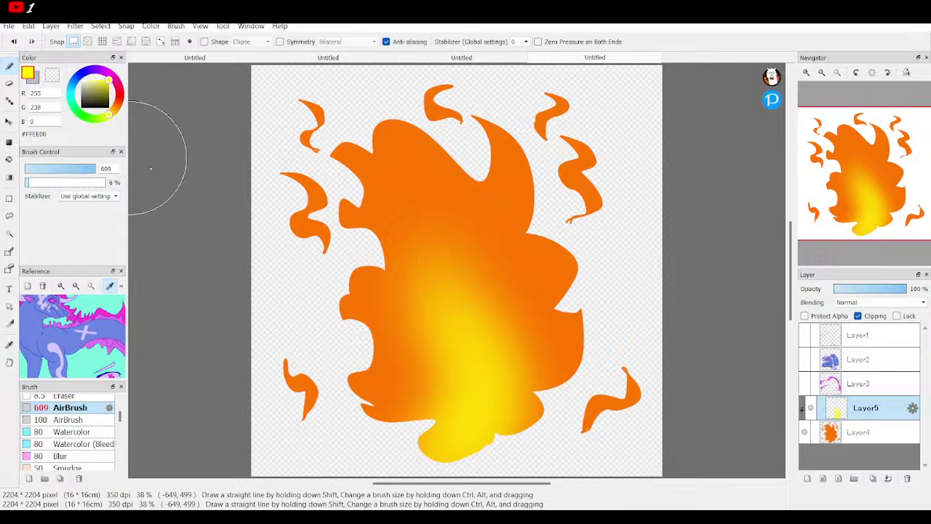
{"action": "mouse_move", "coordinate": [499, 270]}
{"action": "left_mouse_down"}
{"action": "mouse_move", "coordinate": [473, 289]}
{"action": "mouse_move", "coordinate": [413, 189]}
{"action": "mouse_move", "coordinate": [473, 293]}
{"action": "mouse_move", "coordinate": [457, 319]}
{"action": "mouse_move", "coordinate": [538, 276]}
{"action": "mouse_move", "coordinate": [442, 331]}
{"action": "mouse_move", "coordinate": [446, 350]}
{"action": "mouse_move", "coordinate": [399, 349]}
{"action": "left_mouse_up"}
{"action": "mouse_move", "coordinate": [619, 207]}
{"action": "left_mouse_down"}
{"action": "mouse_move", "coordinate": [585, 200]}
{"action": "mouse_move", "coordinate": [617, 225]}
{"action": "mouse_move", "coordinate": [543, 185]}
{"action": "left_mouse_up"}
{"action": "mouse_move", "coordinate": [602, 394]}
{"action": "left_mouse_down"}
{"action": "mouse_move", "coordinate": [603, 385]}
{"action": "mouse_move", "coordinate": [550, 435]}
{"action": "left_mouse_up"}
{"action": "mouse_move", "coordinate": [338, 423]}
{"action": "left_mouse_down"}
{"action": "mouse_move", "coordinate": [314, 337]}
{"action": "mouse_move", "coordinate": [341, 242]}
{"action": "mouse_move", "coordinate": [267, 244]}
{"action": "mouse_move", "coordinate": [318, 257]}
{"action": "mouse_move", "coordinate": [284, 225]}
{"action": "left_mouse_up"}
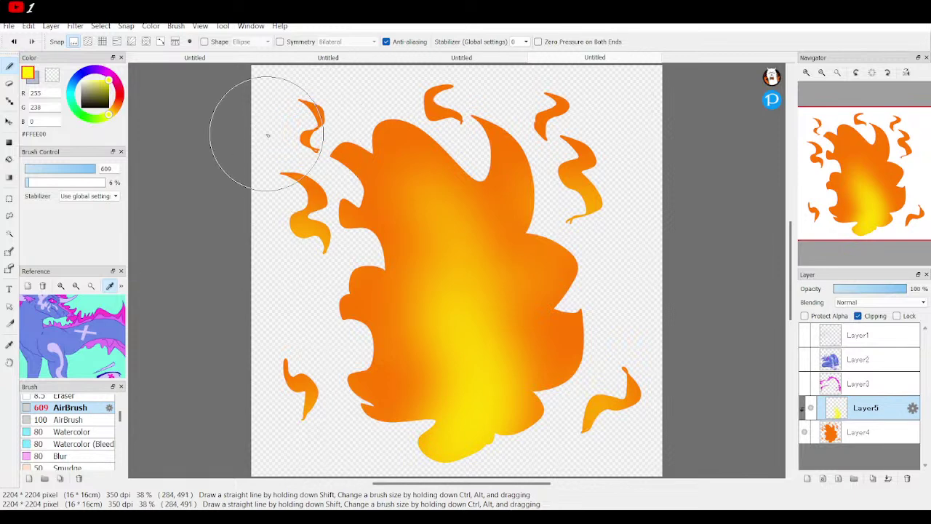
Step: Airbrush red #FF0010 along the flame's edges and upper wisps, and streak it through the interior at size 336
{"action": "left_click", "coordinate": [122, 97]}
{"action": "mouse_move", "coordinate": [395, 177]}
{"action": "left_mouse_down"}
{"action": "mouse_move", "coordinate": [334, 174]}
{"action": "mouse_move", "coordinate": [354, 139]}
{"action": "mouse_move", "coordinate": [379, 128]}
{"action": "mouse_move", "coordinate": [352, 149]}
{"action": "mouse_move", "coordinate": [345, 213]}
{"action": "mouse_move", "coordinate": [367, 276]}
{"action": "mouse_move", "coordinate": [346, 219]}
{"action": "mouse_move", "coordinate": [363, 269]}
{"action": "mouse_move", "coordinate": [345, 322]}
{"action": "mouse_move", "coordinate": [381, 413]}
{"action": "mouse_move", "coordinate": [367, 430]}
{"action": "mouse_move", "coordinate": [355, 364]}
{"action": "mouse_move", "coordinate": [434, 449]}
{"action": "mouse_move", "coordinate": [498, 448]}
{"action": "mouse_move", "coordinate": [542, 383]}
{"action": "mouse_move", "coordinate": [580, 269]}
{"action": "mouse_move", "coordinate": [565, 255]}
{"action": "mouse_move", "coordinate": [551, 391]}
{"action": "mouse_move", "coordinate": [573, 288]}
{"action": "mouse_move", "coordinate": [491, 189]}
{"action": "mouse_move", "coordinate": [407, 138]}
{"action": "mouse_move", "coordinate": [541, 145]}
{"action": "left_mouse_up"}
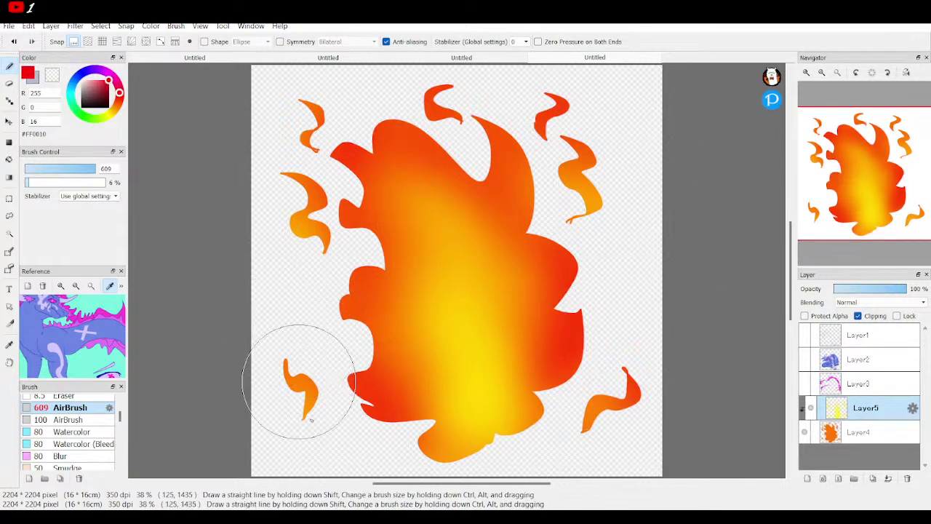
{"action": "left_click", "coordinate": [95, 169]}
{"action": "left_click_drag", "start_coordinate": [94, 170], "coordinate": [111, 172]}
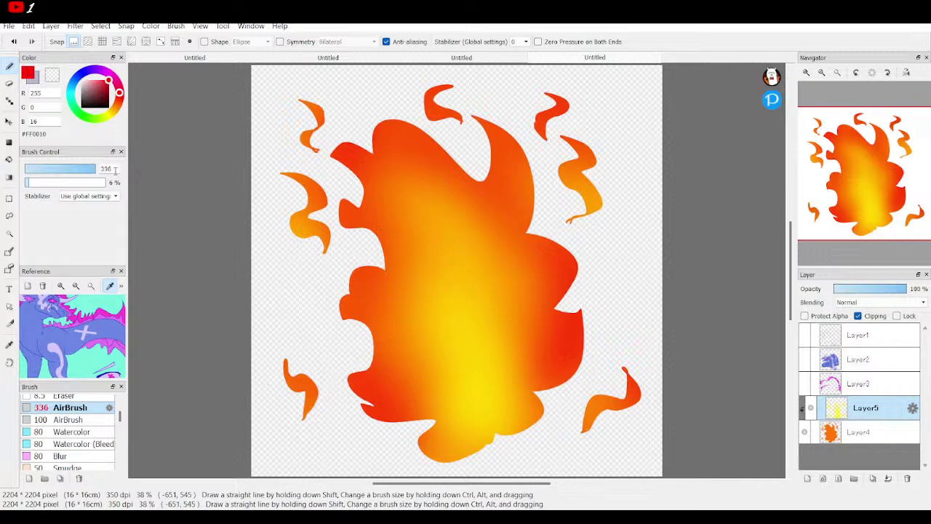
{"action": "mouse_move", "coordinate": [480, 224]}
{"action": "left_mouse_down"}
{"action": "mouse_move", "coordinate": [416, 94]}
{"action": "mouse_move", "coordinate": [474, 198]}
{"action": "mouse_move", "coordinate": [405, 265]}
{"action": "mouse_move", "coordinate": [481, 324]}
{"action": "mouse_move", "coordinate": [385, 273]}
{"action": "mouse_move", "coordinate": [371, 382]}
{"action": "mouse_move", "coordinate": [378, 407]}
{"action": "left_mouse_up"}
{"action": "mouse_move", "coordinate": [524, 386]}
{"action": "left_mouse_down"}
{"action": "mouse_move", "coordinate": [548, 402]}
{"action": "mouse_move", "coordinate": [438, 476]}
{"action": "mouse_move", "coordinate": [395, 459]}
{"action": "mouse_move", "coordinate": [493, 448]}
{"action": "mouse_move", "coordinate": [507, 385]}
{"action": "mouse_move", "coordinate": [464, 409]}
{"action": "mouse_move", "coordinate": [406, 386]}
{"action": "mouse_move", "coordinate": [462, 434]}
{"action": "mouse_move", "coordinate": [526, 406]}
{"action": "mouse_move", "coordinate": [430, 453]}
{"action": "mouse_move", "coordinate": [478, 377]}
{"action": "left_mouse_up"}
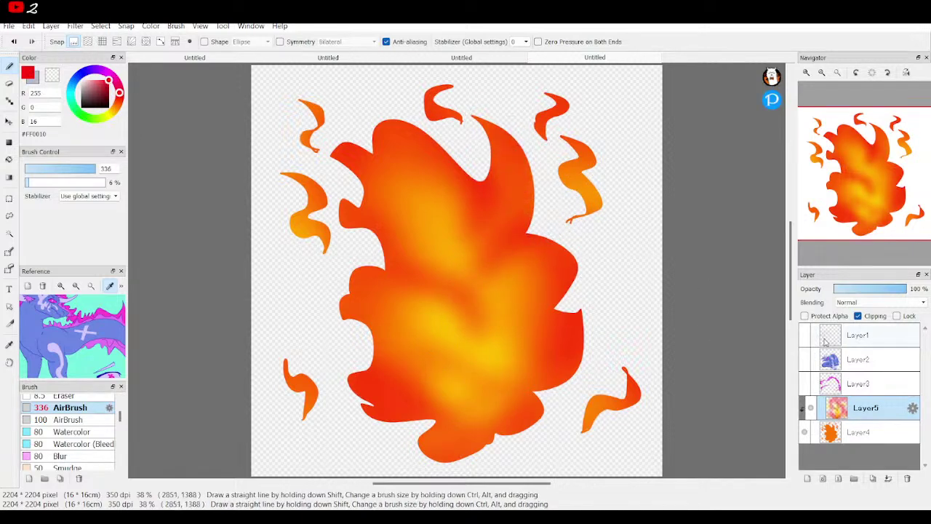
Step: Compare the flame with and without its clipped shading, and merge the shading down into Layer4
{"action": "left_click", "coordinate": [812, 408]}
{"action": "left_click", "coordinate": [812, 409]}
{"action": "left_click", "coordinate": [813, 409]}
{"action": "left_click", "coordinate": [813, 409]}
{"action": "left_click", "coordinate": [888, 478]}
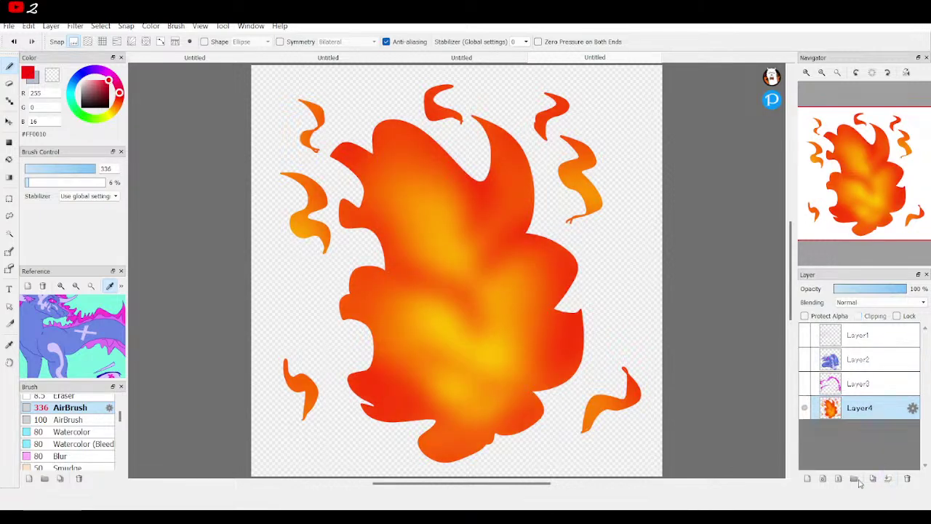
Step: Add a new layer beneath the flame, hide the flame layer, and fill the new layer with light blue #89D6FF
{"action": "left_click", "coordinate": [809, 480]}
{"action": "left_click_drag", "start_coordinate": [862, 411], "coordinate": [858, 441]}
{"action": "left_click", "coordinate": [807, 410]}
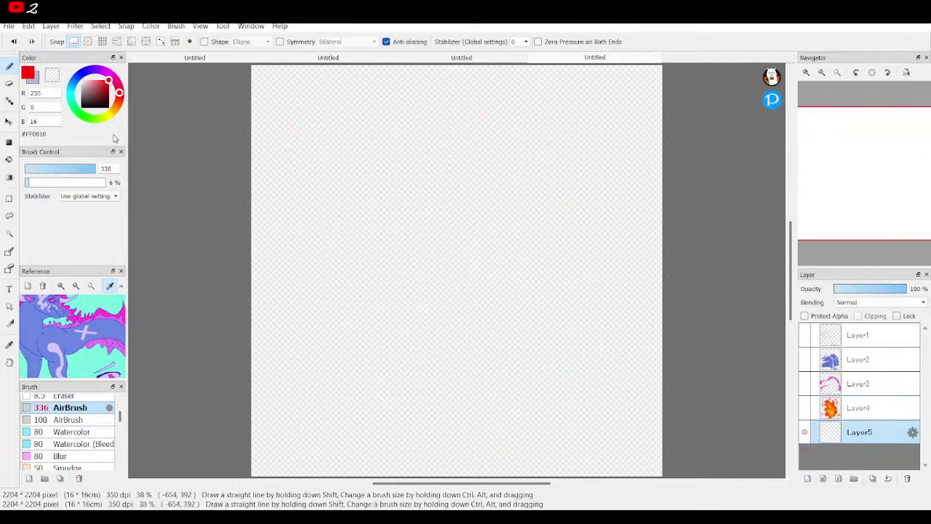
{"action": "left_click", "coordinate": [73, 88]}
{"action": "left_click", "coordinate": [89, 80]}
{"action": "left_click", "coordinate": [94, 86]}
{"action": "left_click", "coordinate": [9, 159]}
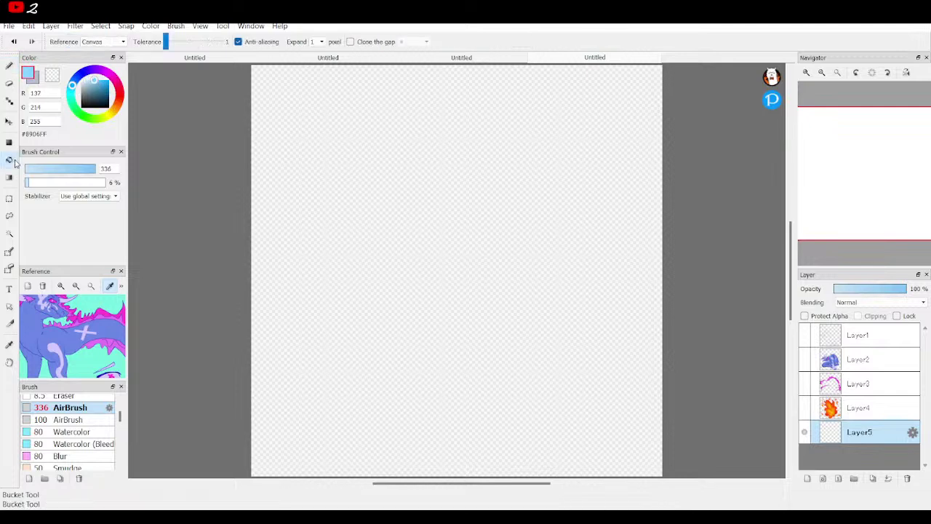
{"action": "left_click", "coordinate": [360, 144]}
Step: Airbrush a large soft pale yellow #FFF489 glow at size 2000 over the centre of the light blue background
{"action": "left_click_drag", "start_coordinate": [118, 119], "coordinate": [112, 118]}
{"action": "key", "text": "b"}
{"action": "left_click_drag", "start_coordinate": [60, 169], "coordinate": [94, 168]}
{"action": "mouse_move", "coordinate": [294, 207]}
{"action": "left_mouse_down"}
{"action": "mouse_move", "coordinate": [542, 253]}
{"action": "mouse_move", "coordinate": [470, 230]}
{"action": "mouse_move", "coordinate": [440, 262]}
{"action": "mouse_move", "coordinate": [516, 337]}
{"action": "mouse_move", "coordinate": [505, 216]}
{"action": "mouse_move", "coordinate": [408, 234]}
{"action": "mouse_move", "coordinate": [494, 308]}
{"action": "mouse_move", "coordinate": [521, 212]}
{"action": "mouse_move", "coordinate": [398, 198]}
{"action": "mouse_move", "coordinate": [375, 274]}
{"action": "mouse_move", "coordinate": [477, 310]}
{"action": "mouse_move", "coordinate": [492, 229]}
{"action": "mouse_move", "coordinate": [395, 202]}
{"action": "mouse_move", "coordinate": [370, 267]}
{"action": "mouse_move", "coordinate": [457, 321]}
{"action": "mouse_move", "coordinate": [541, 248]}
{"action": "mouse_move", "coordinate": [500, 173]}
{"action": "mouse_move", "coordinate": [425, 207]}
{"action": "mouse_move", "coordinate": [411, 294]}
{"action": "mouse_move", "coordinate": [514, 320]}
{"action": "mouse_move", "coordinate": [501, 216]}
{"action": "mouse_move", "coordinate": [411, 218]}
{"action": "mouse_move", "coordinate": [400, 303]}
{"action": "mouse_move", "coordinate": [478, 291]}
{"action": "left_mouse_up"}
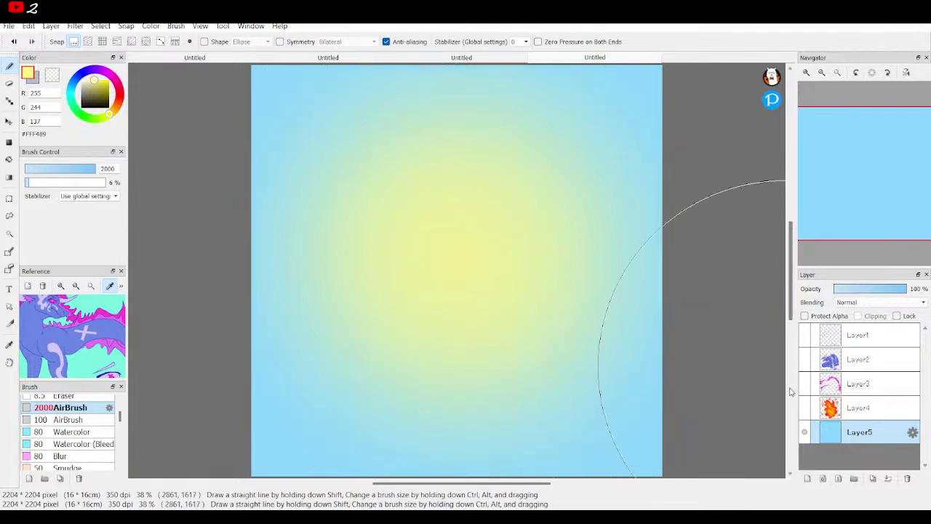
{"action": "left_click", "coordinate": [804, 408]}
{"action": "left_click", "coordinate": [804, 407]}
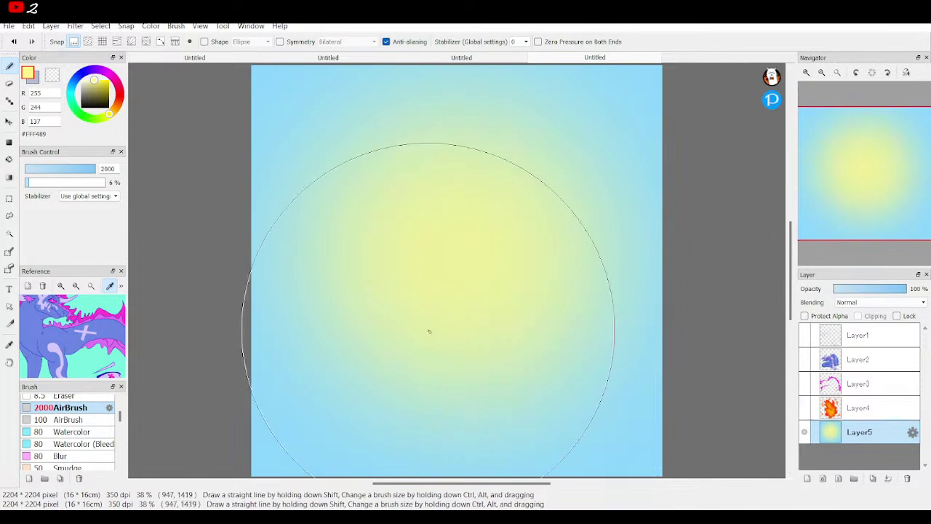
{"action": "mouse_move", "coordinate": [380, 285]}
{"action": "left_mouse_down"}
{"action": "mouse_move", "coordinate": [388, 406]}
{"action": "mouse_move", "coordinate": [469, 441]}
{"action": "mouse_move", "coordinate": [527, 324]}
{"action": "mouse_move", "coordinate": [479, 203]}
{"action": "mouse_move", "coordinate": [432, 190]}
{"action": "mouse_move", "coordinate": [399, 285]}
{"action": "mouse_move", "coordinate": [439, 365]}
{"action": "mouse_move", "coordinate": [517, 337]}
{"action": "mouse_move", "coordinate": [514, 235]}
{"action": "mouse_move", "coordinate": [451, 203]}
{"action": "mouse_move", "coordinate": [409, 281]}
{"action": "mouse_move", "coordinate": [426, 388]}
{"action": "mouse_move", "coordinate": [514, 345]}
{"action": "mouse_move", "coordinate": [502, 234]}
{"action": "mouse_move", "coordinate": [469, 215]}
{"action": "mouse_move", "coordinate": [430, 317]}
{"action": "mouse_move", "coordinate": [474, 350]}
{"action": "mouse_move", "coordinate": [516, 343]}
{"action": "left_mouse_up"}
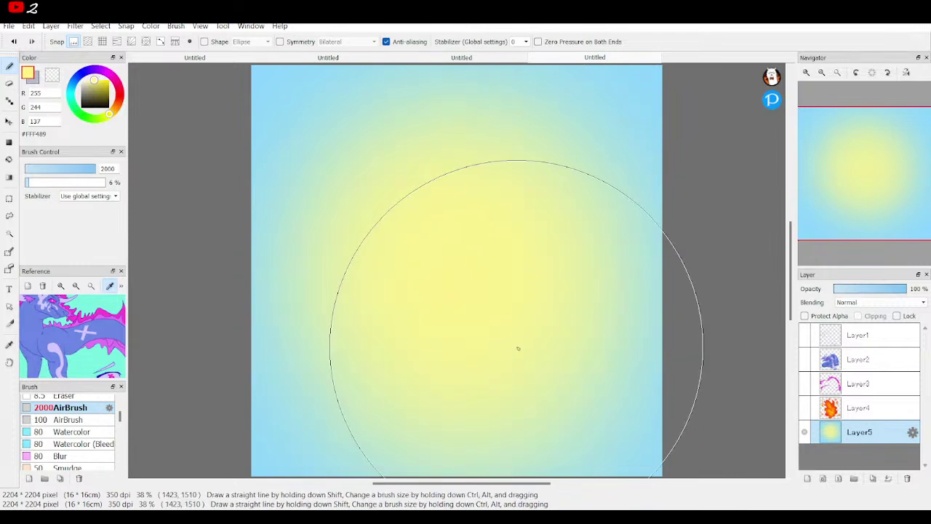
Step: Show all the hidden layers over the gradient background, and delete the gradient layer and the flame layer
{"action": "left_click", "coordinate": [805, 407]}
{"action": "left_click", "coordinate": [805, 383]}
{"action": "left_click", "coordinate": [805, 359]}
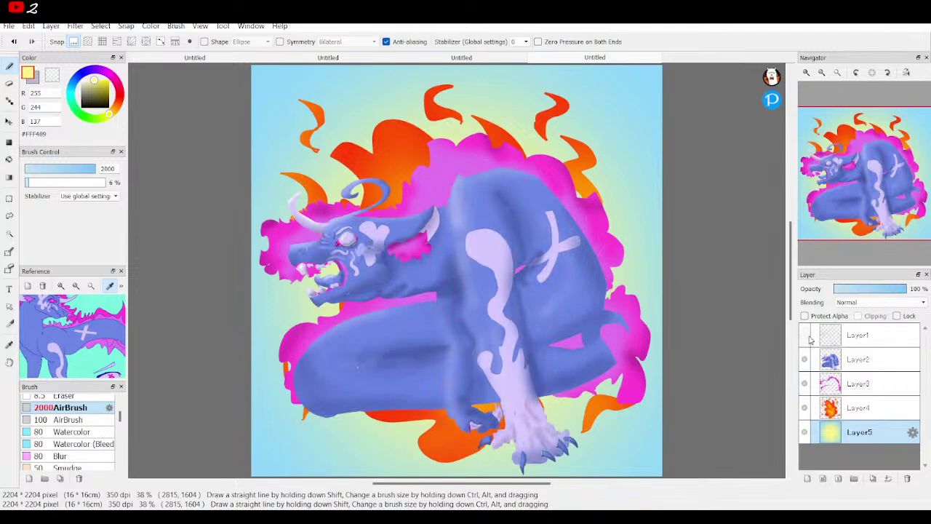
{"action": "left_click", "coordinate": [805, 335]}
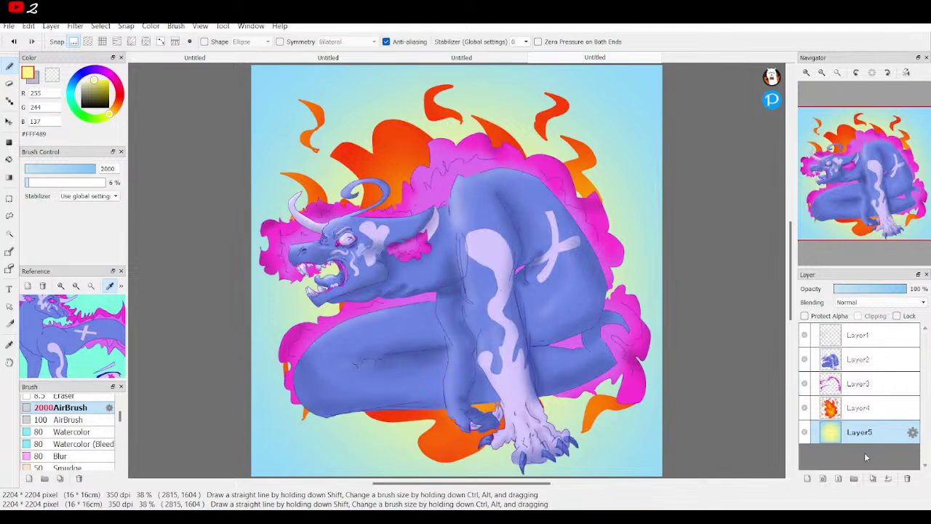
{"action": "left_click", "coordinate": [907, 478]}
{"action": "left_click", "coordinate": [907, 478]}
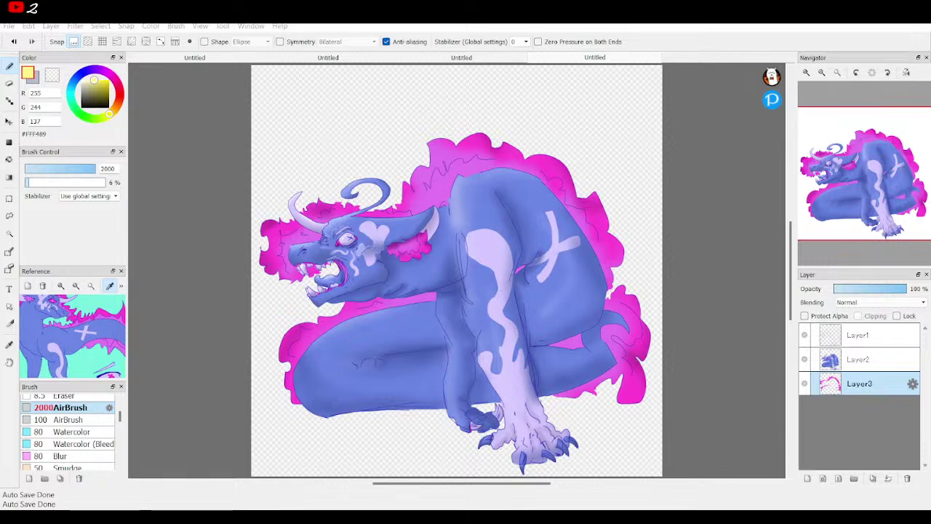
Step: Add a new empty layer and move it below Layer3
{"action": "left_click", "coordinate": [868, 377]}
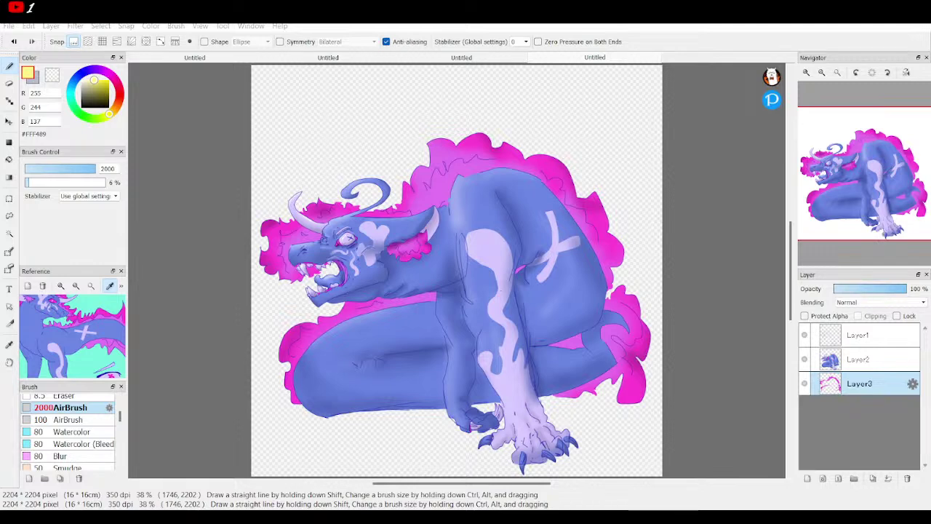
{"action": "left_click", "coordinate": [870, 430]}
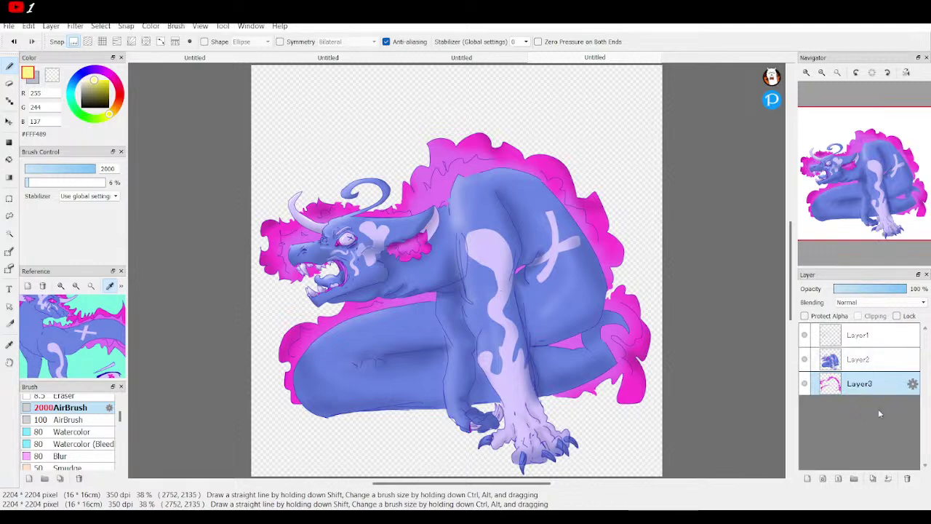
{"action": "left_click", "coordinate": [807, 478]}
{"action": "left_click_drag", "start_coordinate": [856, 377], "coordinate": [859, 408]}
Step: Draw three black Pen ellipse outlines at size 10: a wide one beneath the creature's body and two small ones around its hands
{"action": "left_click_drag", "start_coordinate": [94, 101], "coordinate": [70, 104]}
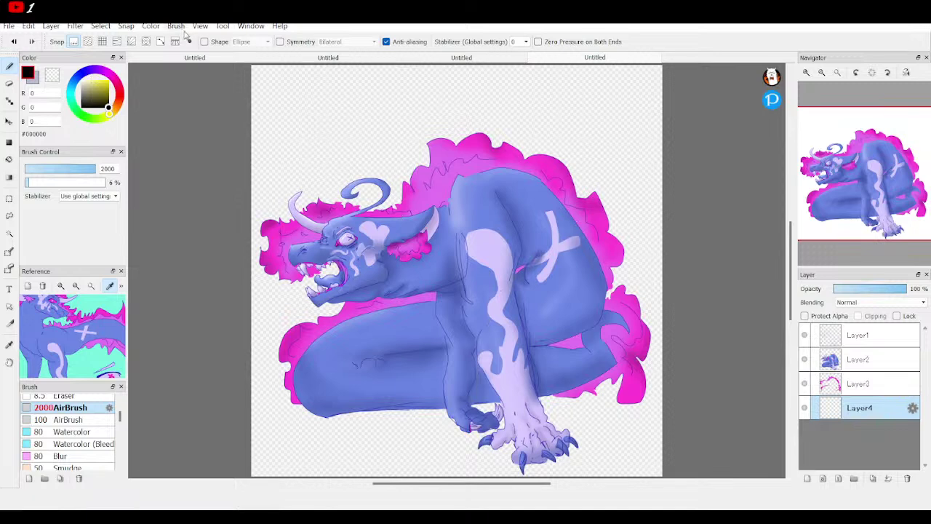
{"action": "left_click", "coordinate": [228, 42]}
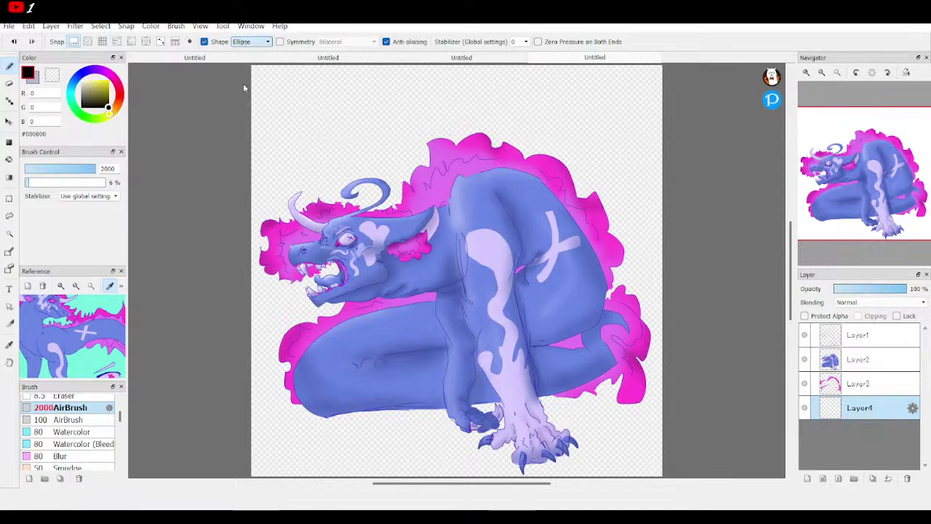
{"action": "scroll", "coordinate": [77, 420], "scroll_direction": "up", "scroll_amount": 3}
{"action": "left_click", "coordinate": [56, 401]}
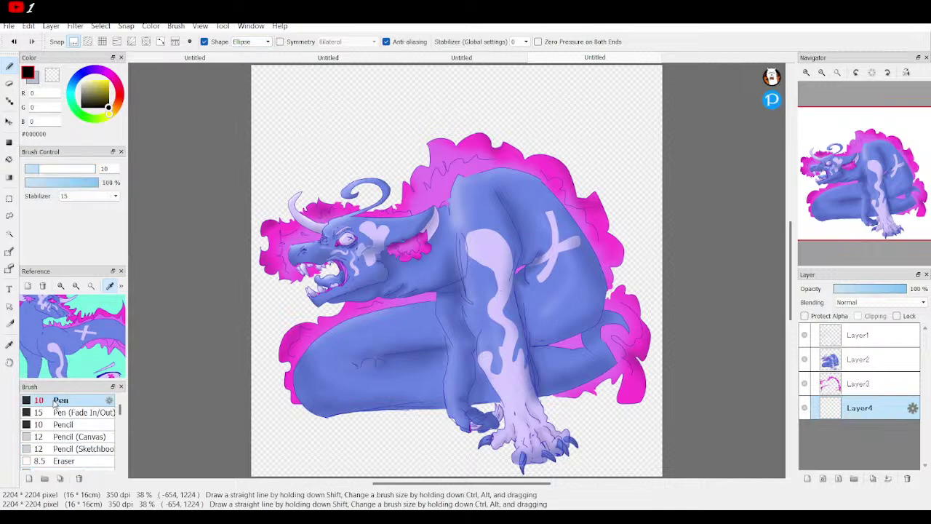
{"action": "mouse_move", "coordinate": [272, 344]}
{"action": "left_mouse_down"}
{"action": "mouse_move", "coordinate": [330, 382]}
{"action": "mouse_move", "coordinate": [537, 468]}
{"action": "mouse_move", "coordinate": [652, 476]}
{"action": "mouse_move", "coordinate": [656, 463]}
{"action": "left_mouse_up"}
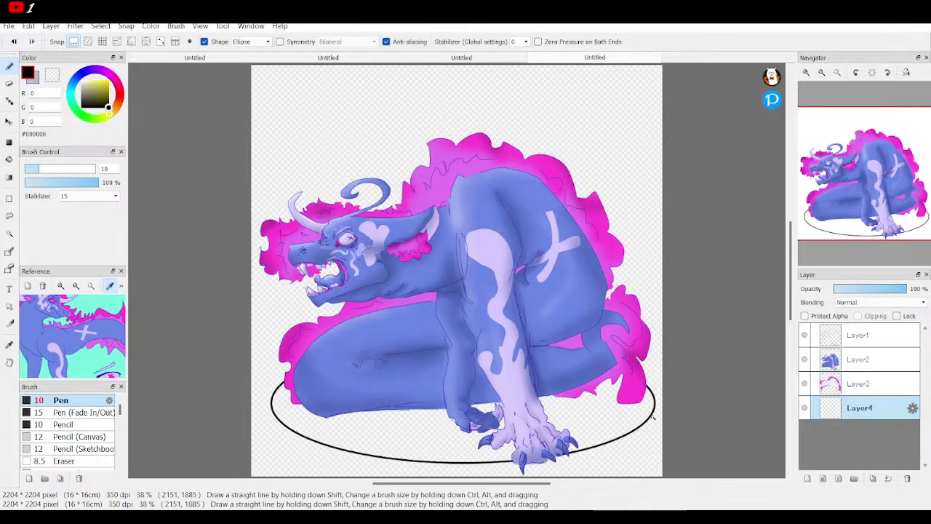
{"action": "mouse_move", "coordinate": [462, 452]}
{"action": "left_mouse_down"}
{"action": "mouse_move", "coordinate": [610, 470]}
{"action": "mouse_move", "coordinate": [584, 460]}
{"action": "mouse_move", "coordinate": [561, 433]}
{"action": "left_mouse_up"}
{"action": "left_click_drag", "start_coordinate": [473, 441], "coordinate": [599, 474]}
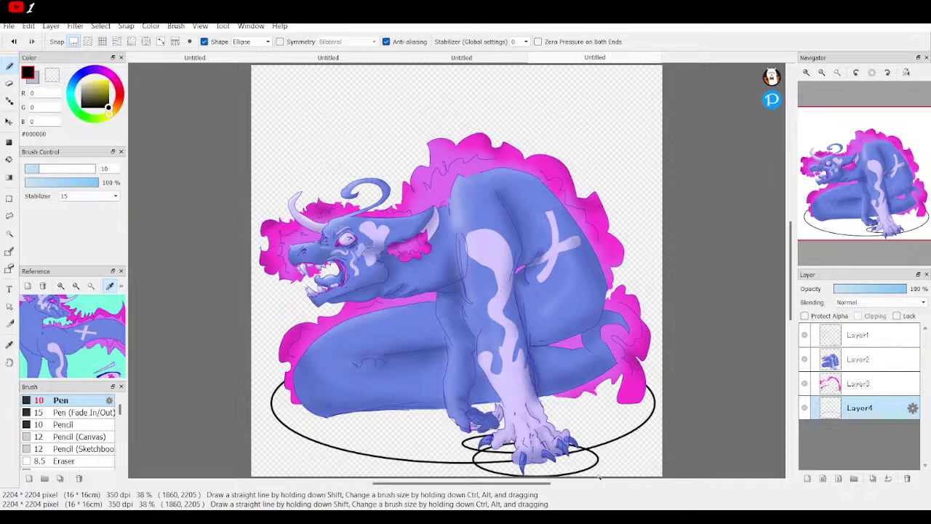
Step: Hide Layer1, Layer2 and Layer3, and fill the three overlapping ellipses on Layer4 with black
{"action": "left_click", "coordinate": [805, 385]}
{"action": "left_click", "coordinate": [805, 360]}
{"action": "left_click", "coordinate": [805, 335]}
{"action": "left_click", "coordinate": [8, 159]}
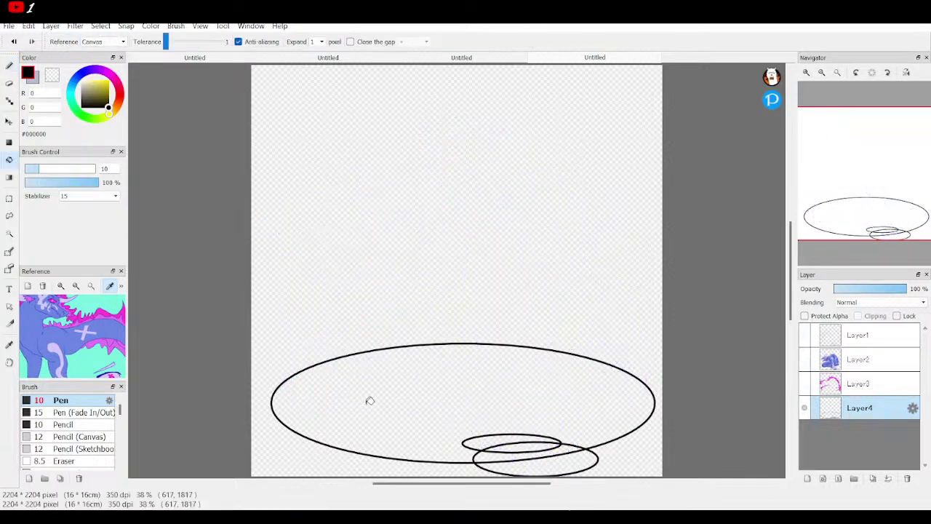
{"action": "left_click", "coordinate": [393, 413]}
{"action": "left_click", "coordinate": [503, 452]}
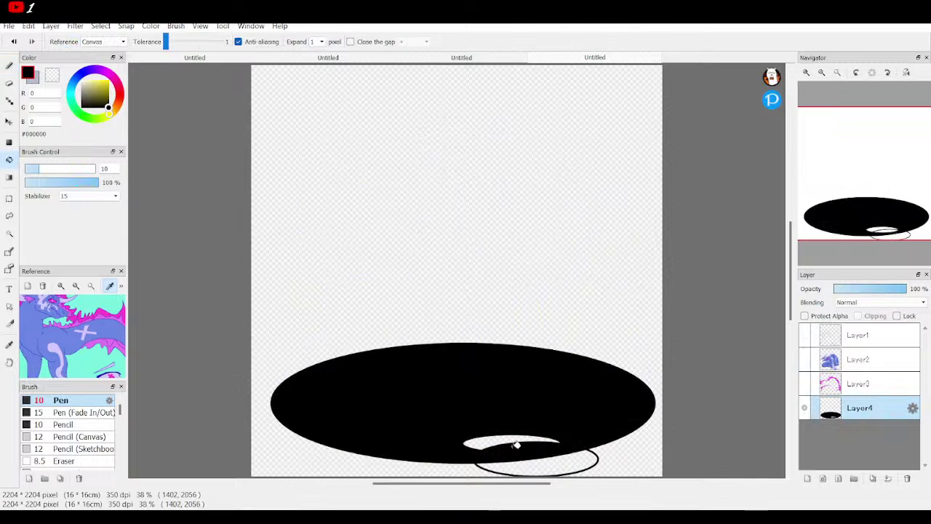
{"action": "left_click", "coordinate": [500, 436]}
{"action": "left_click", "coordinate": [556, 468]}
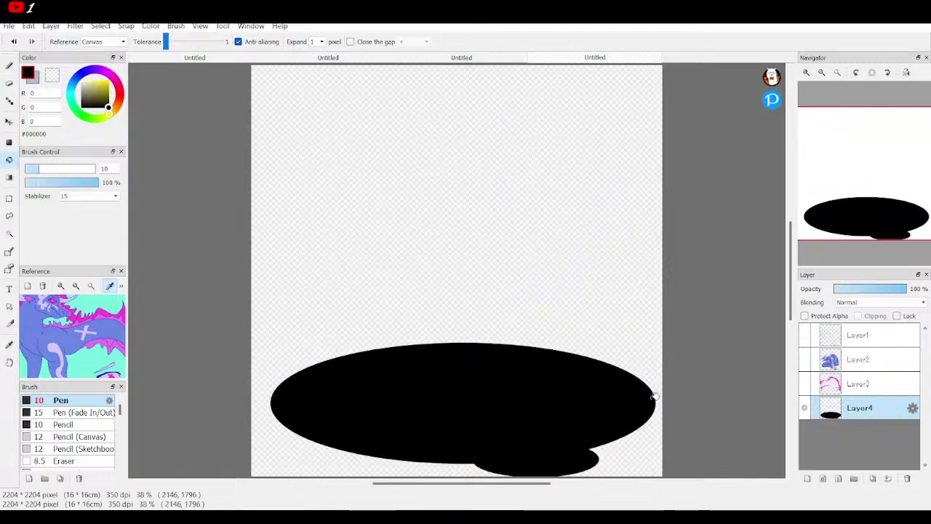
Step: Show Layer3, Layer2 and Layer1 again, and set the opacity of the black ellipse layer to 42%
{"action": "left_click", "coordinate": [805, 383]}
{"action": "left_click", "coordinate": [805, 360]}
{"action": "left_click", "coordinate": [805, 335]}
{"action": "left_click", "coordinate": [866, 289]}
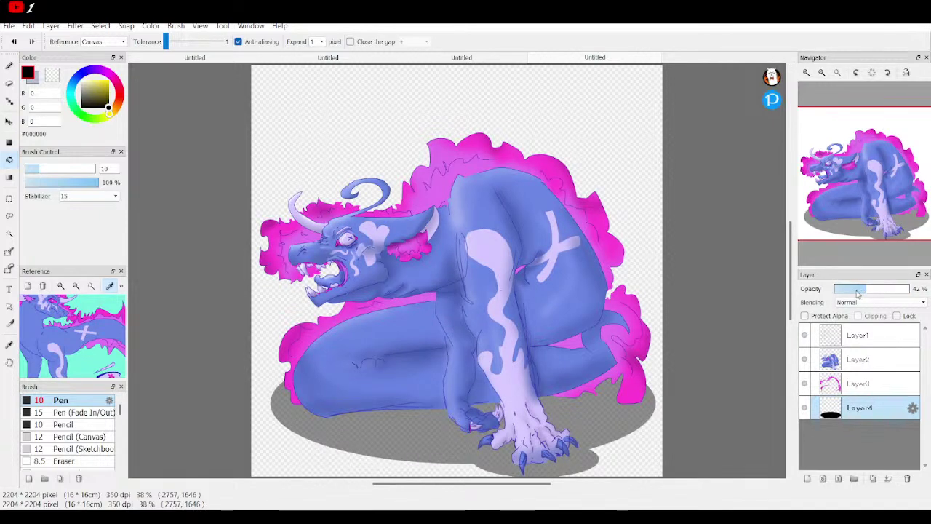
Step: Soften the outer edges of the ellipse shadow with Eraser (Soft) at size 452 and 57% opacity, with the Ellipse shape option off
{"action": "key", "text": "e"}
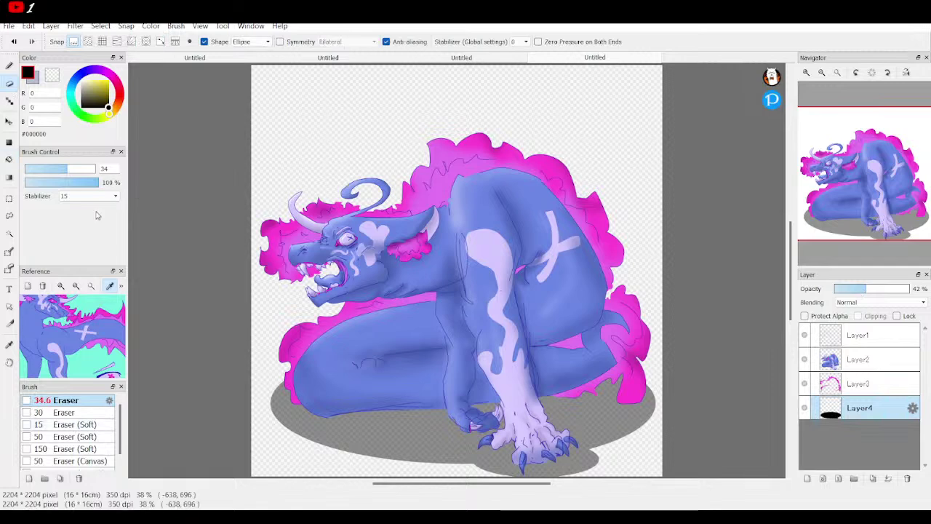
{"action": "left_click", "coordinate": [77, 425]}
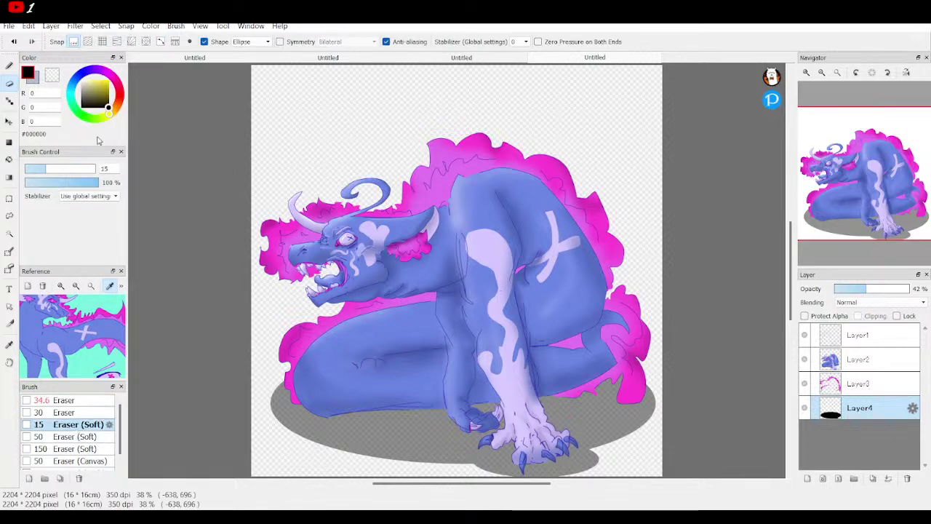
{"action": "left_click", "coordinate": [67, 182]}
{"action": "left_click_drag", "start_coordinate": [72, 168], "coordinate": [93, 168]}
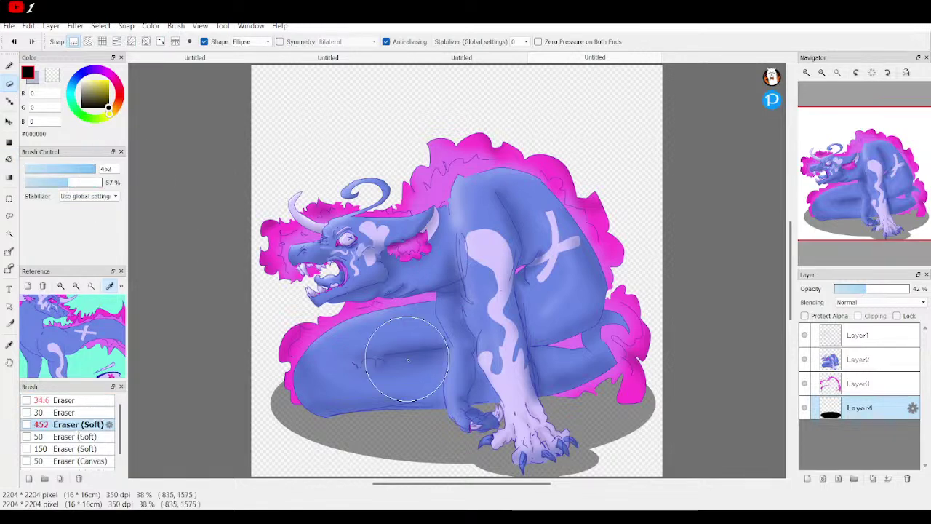
{"action": "mouse_move", "coordinate": [442, 472]}
{"action": "left_mouse_down"}
{"action": "mouse_move", "coordinate": [342, 445]}
{"action": "mouse_move", "coordinate": [354, 462]}
{"action": "left_mouse_up"}
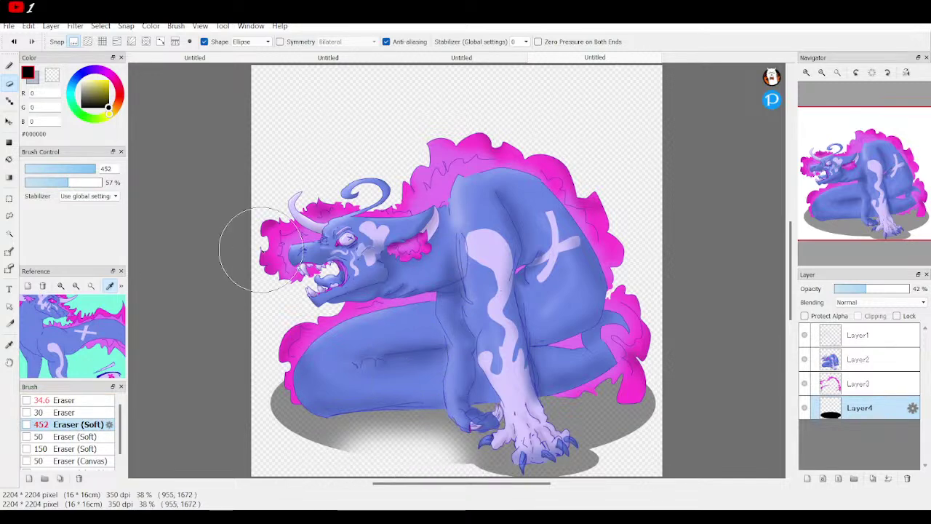
{"action": "left_click", "coordinate": [16, 41]}
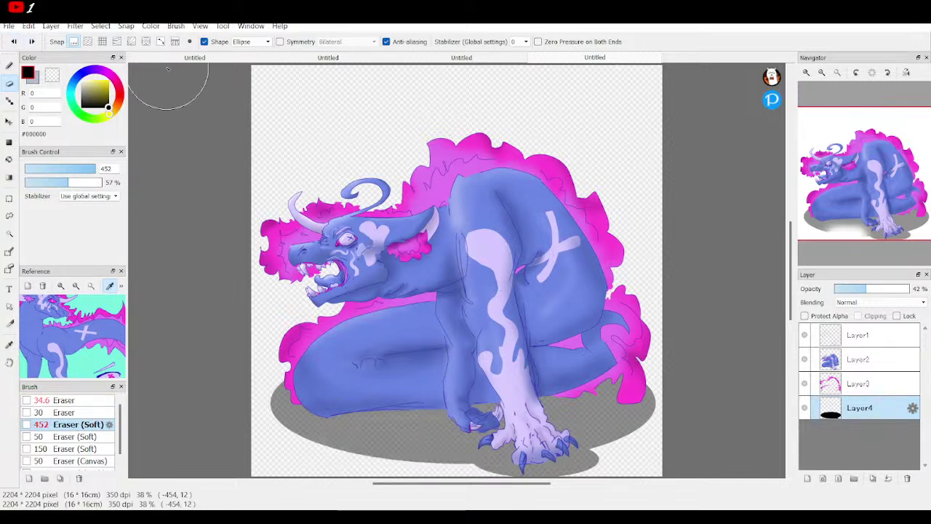
{"action": "left_click", "coordinate": [204, 41]}
{"action": "mouse_move", "coordinate": [454, 472]}
{"action": "left_mouse_down"}
{"action": "mouse_move", "coordinate": [334, 461]}
{"action": "mouse_move", "coordinate": [452, 483]}
{"action": "mouse_move", "coordinate": [380, 486]}
{"action": "mouse_move", "coordinate": [328, 470]}
{"action": "mouse_move", "coordinate": [298, 452]}
{"action": "mouse_move", "coordinate": [260, 404]}
{"action": "mouse_move", "coordinate": [294, 462]}
{"action": "left_mouse_up"}
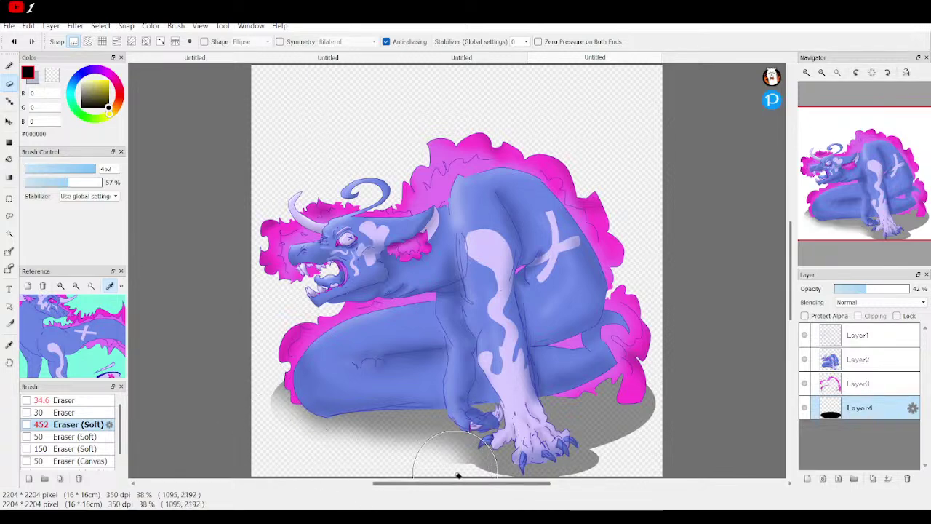
{"action": "left_click", "coordinate": [823, 73]}
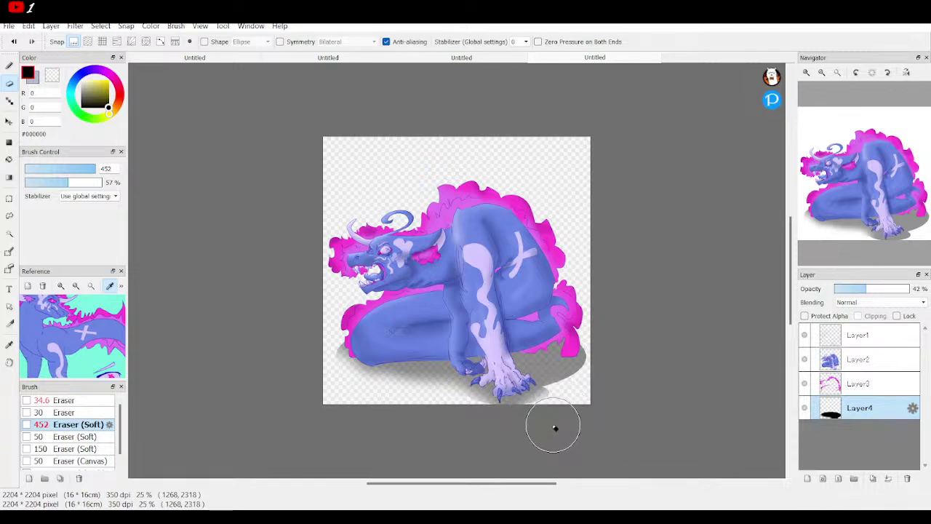
{"action": "mouse_move", "coordinate": [552, 416]}
{"action": "left_mouse_down"}
{"action": "mouse_move", "coordinate": [604, 378]}
{"action": "mouse_move", "coordinate": [593, 351]}
{"action": "mouse_move", "coordinate": [601, 393]}
{"action": "mouse_move", "coordinate": [571, 407]}
{"action": "mouse_move", "coordinate": [596, 378]}
{"action": "mouse_move", "coordinate": [585, 341]}
{"action": "left_mouse_up"}
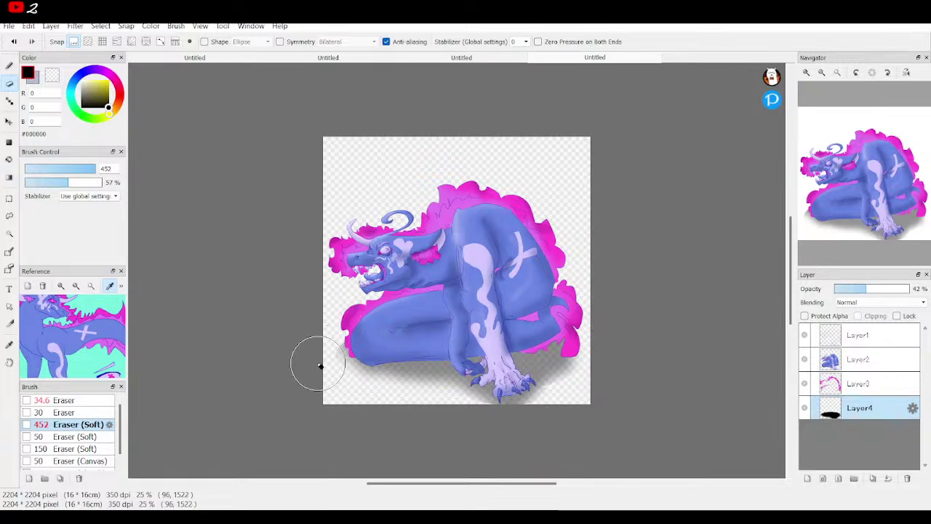
Step: Set the opacity of the shadow layer to 62%
{"action": "left_click", "coordinate": [877, 292]}
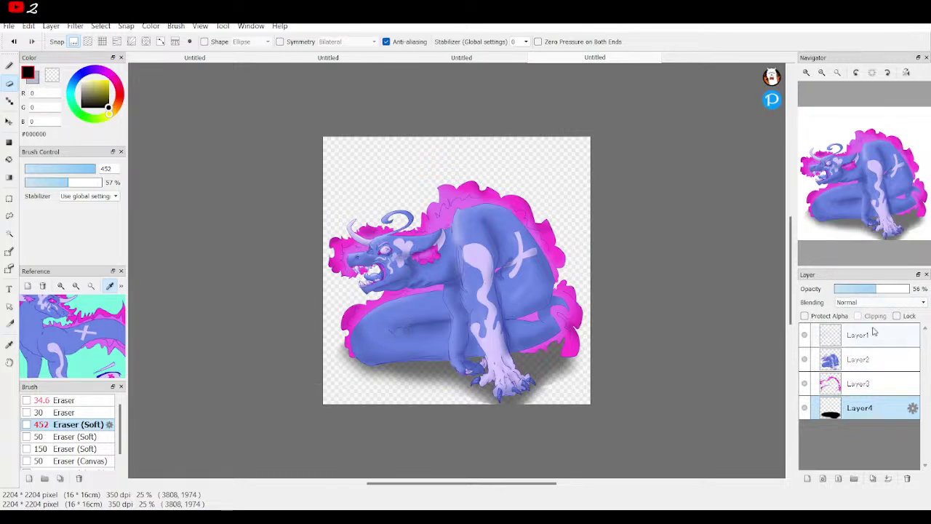
{"action": "left_click", "coordinate": [866, 290]}
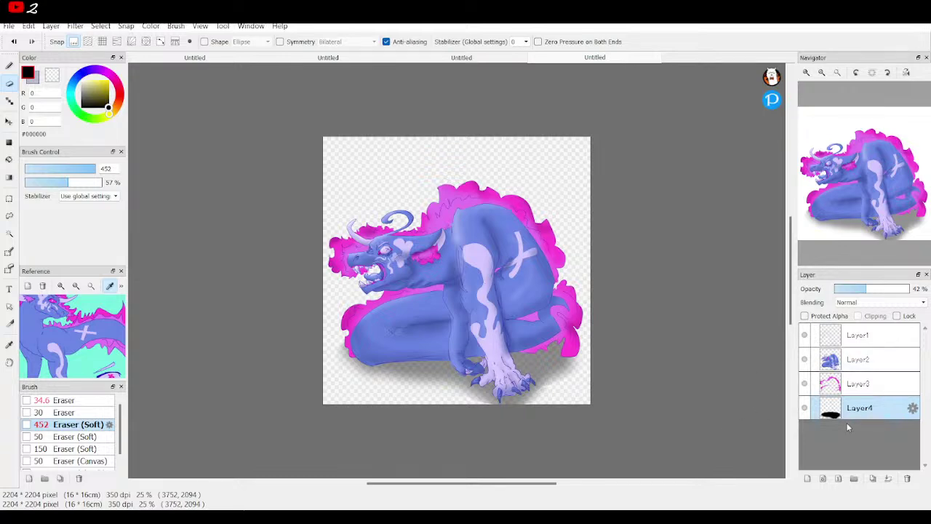
{"action": "left_click_drag", "start_coordinate": [870, 290], "coordinate": [883, 294]}
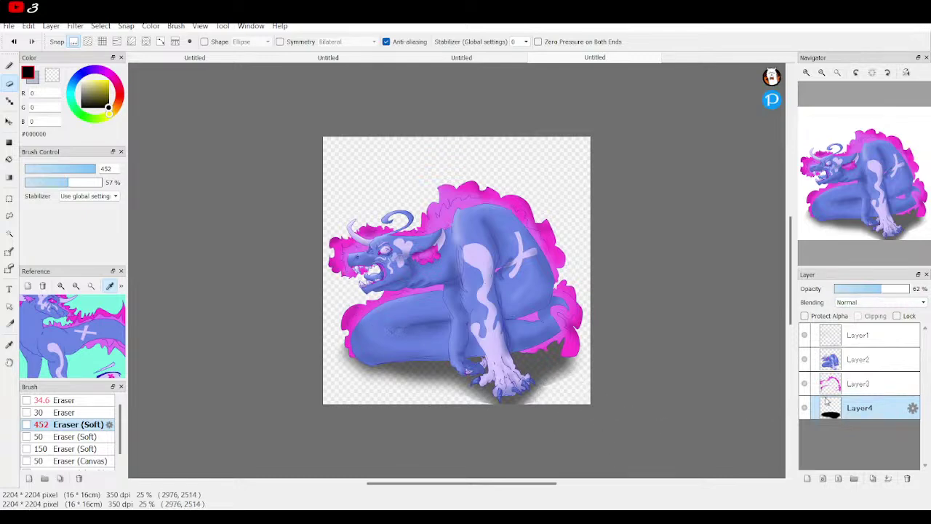
Step: Add a new layer above Layer1 and choose the AirBrush at size 2000 with black
{"action": "left_click", "coordinate": [855, 342]}
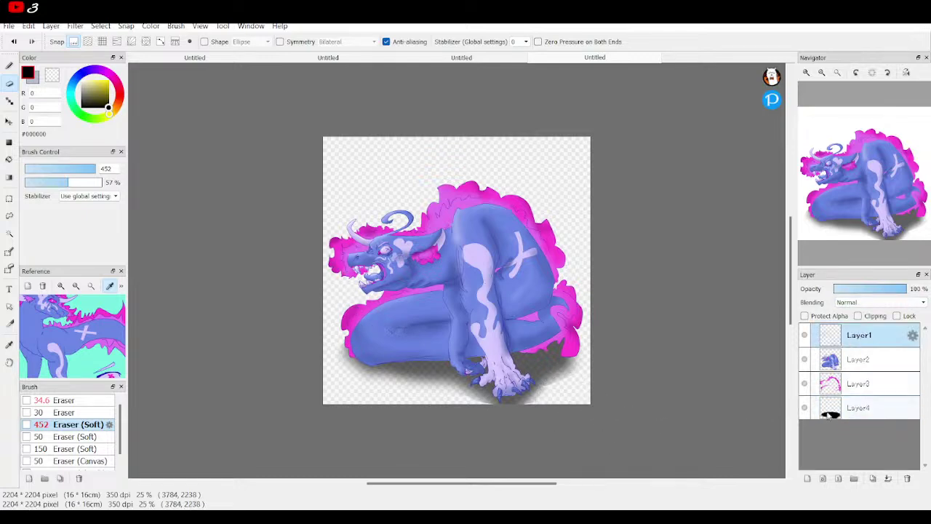
{"action": "left_click", "coordinate": [807, 478]}
{"action": "left_click", "coordinate": [9, 66]}
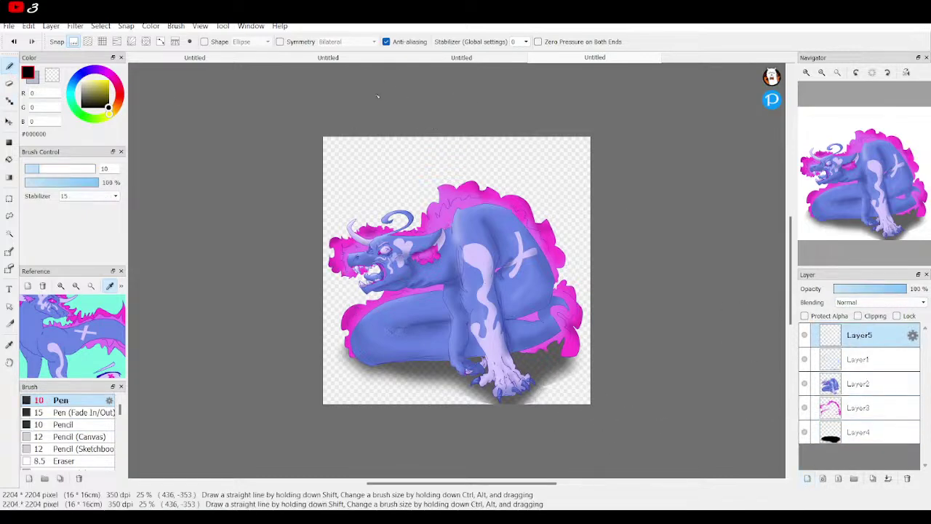
{"action": "scroll", "coordinate": [77, 448], "scroll_direction": "down", "scroll_amount": 1}
{"action": "left_click", "coordinate": [66, 437]}
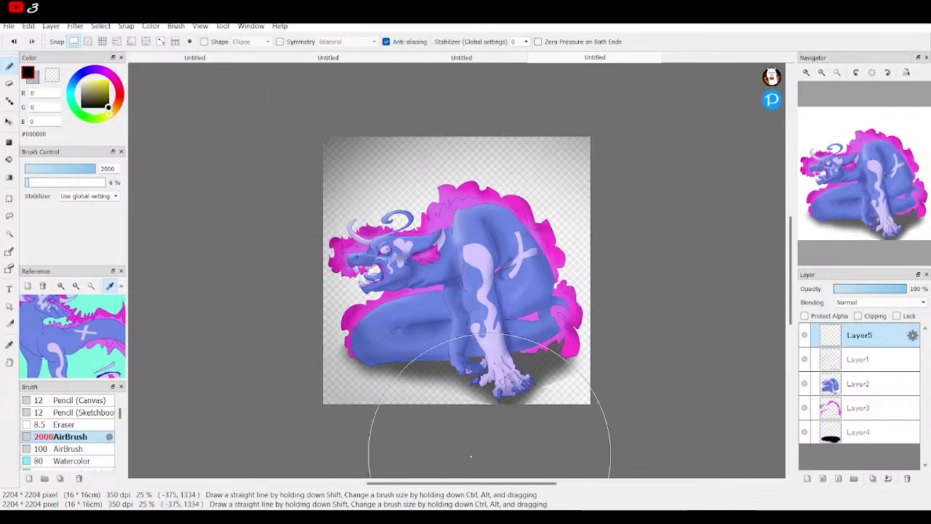
{"action": "left_click_drag", "start_coordinate": [286, 149], "coordinate": [177, 110]}
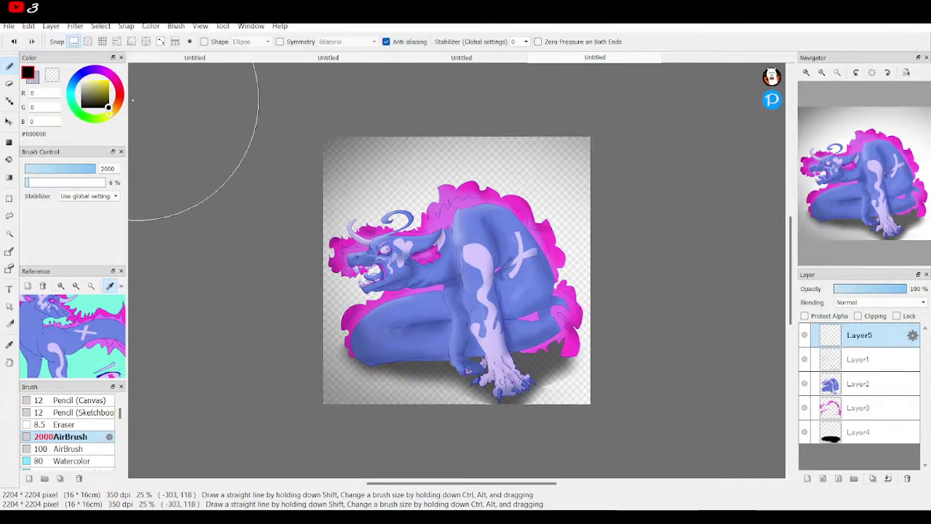
{"action": "left_click", "coordinate": [13, 41]}
{"action": "left_click", "coordinate": [13, 42]}
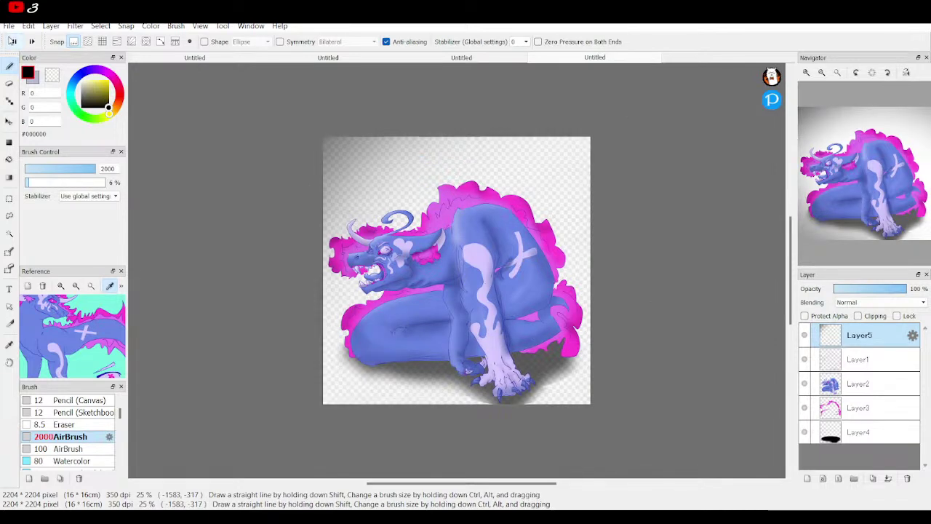
{"action": "left_click", "coordinate": [14, 41]}
Step: Airbrush a soft black vignette around the canvas edges on Layer5 at size 2000, and set that layer's opacity to 81%
{"action": "left_click", "coordinate": [89, 170]}
{"action": "left_click_drag", "start_coordinate": [92, 173], "coordinate": [226, 169]}
{"action": "left_click", "coordinate": [836, 74]}
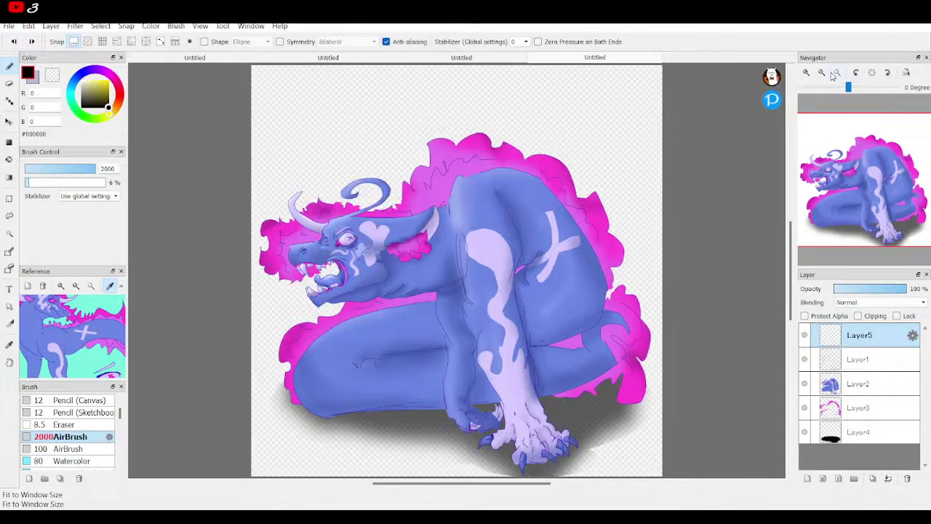
{"action": "left_click", "coordinate": [821, 74]}
{"action": "left_click", "coordinate": [822, 73]}
{"action": "left_click", "coordinate": [822, 74]}
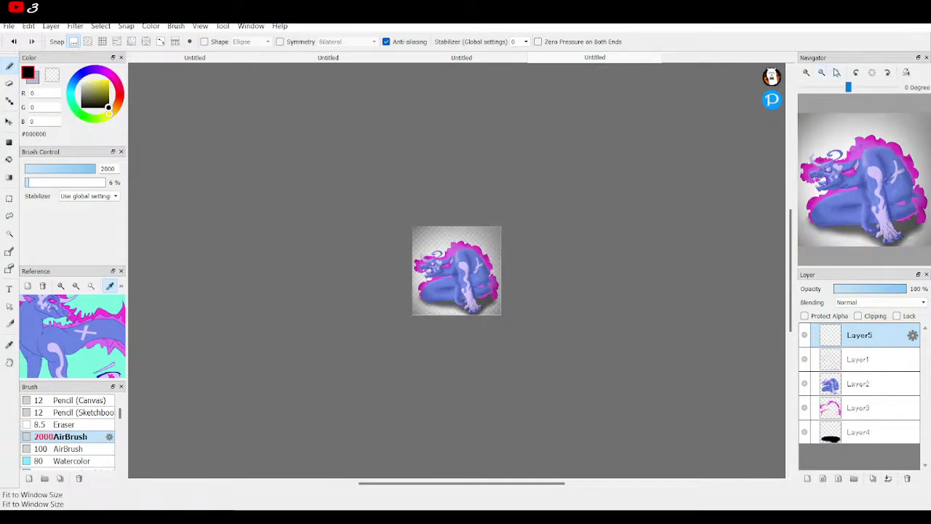
{"action": "left_click", "coordinate": [837, 73]}
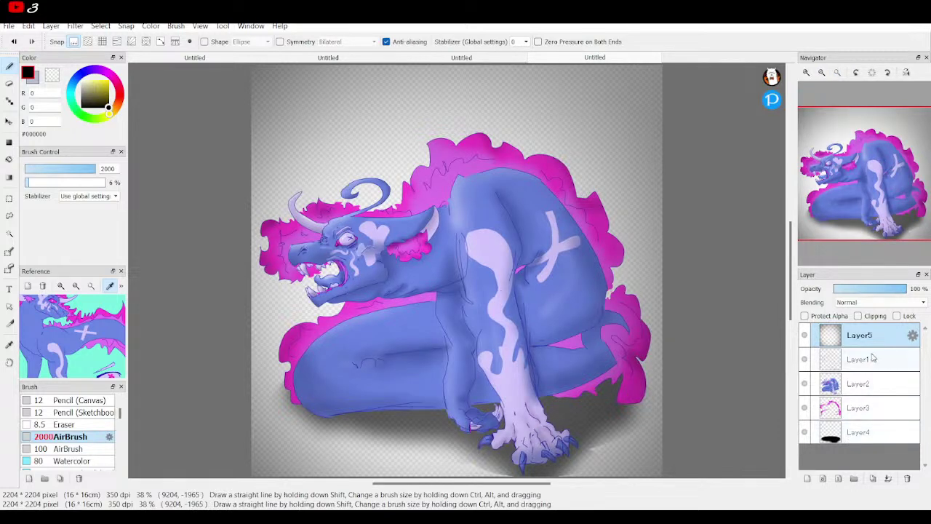
{"action": "left_click", "coordinate": [894, 291]}
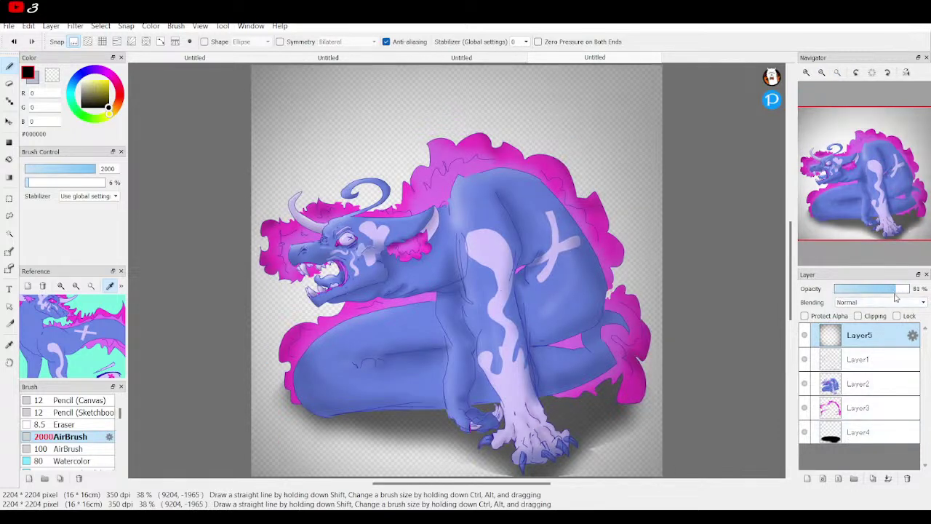
Step: Darken the canvas corners with the black AirBrush on a new layer above Layer5, and set the new layer's opacity to 63%
{"action": "left_click", "coordinate": [822, 73]}
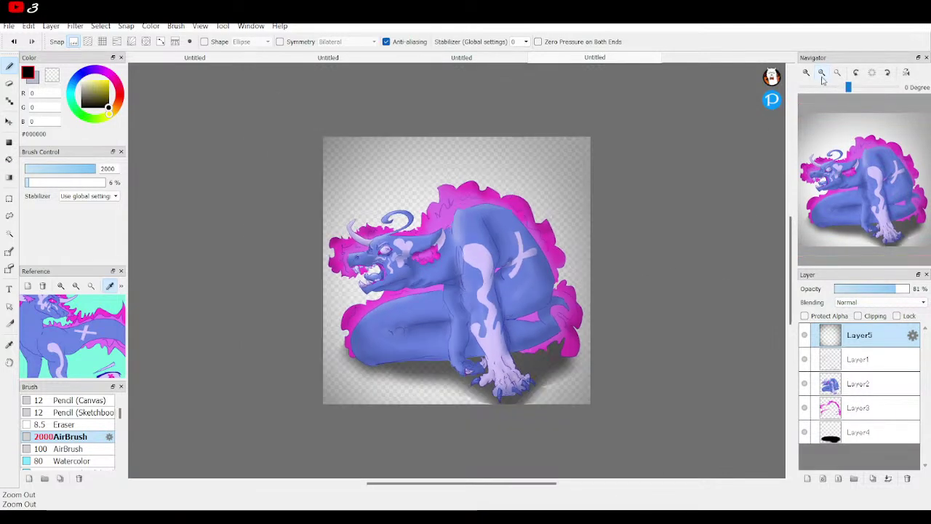
{"action": "left_click", "coordinate": [808, 479]}
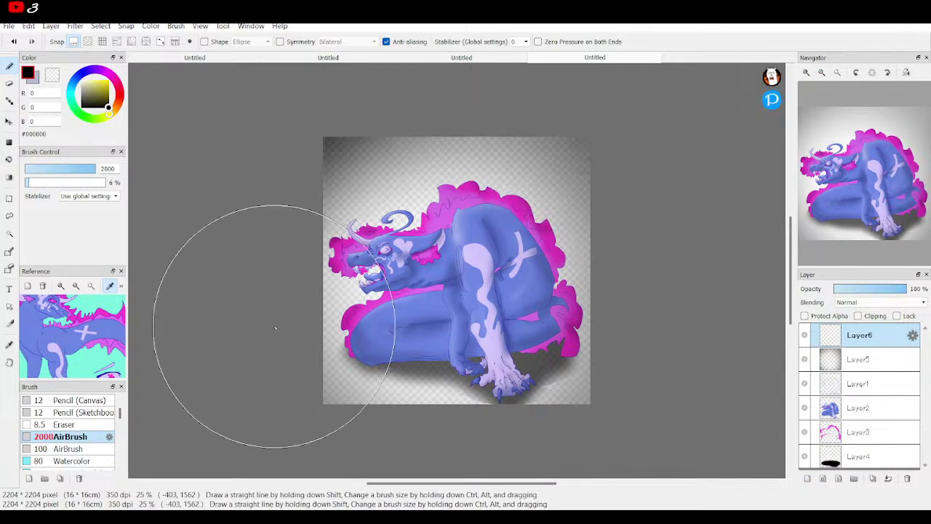
{"action": "left_click_drag", "start_coordinate": [270, 389], "coordinate": [379, 386]}
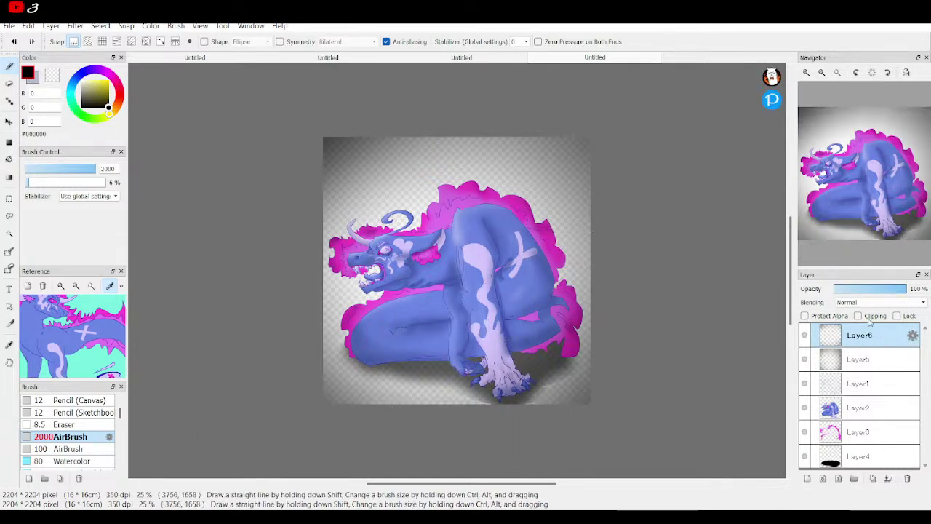
{"action": "left_click_drag", "start_coordinate": [901, 290], "coordinate": [884, 294]}
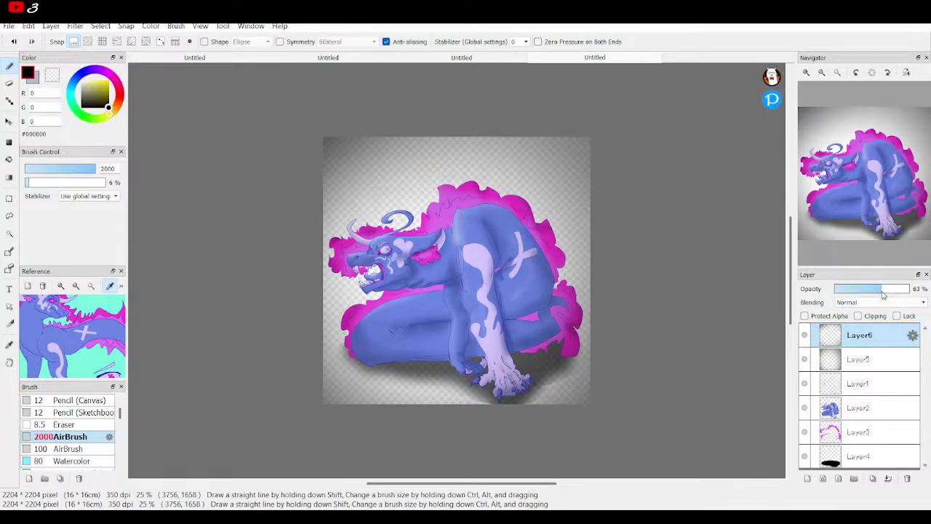
{"action": "left_click", "coordinate": [889, 479]}
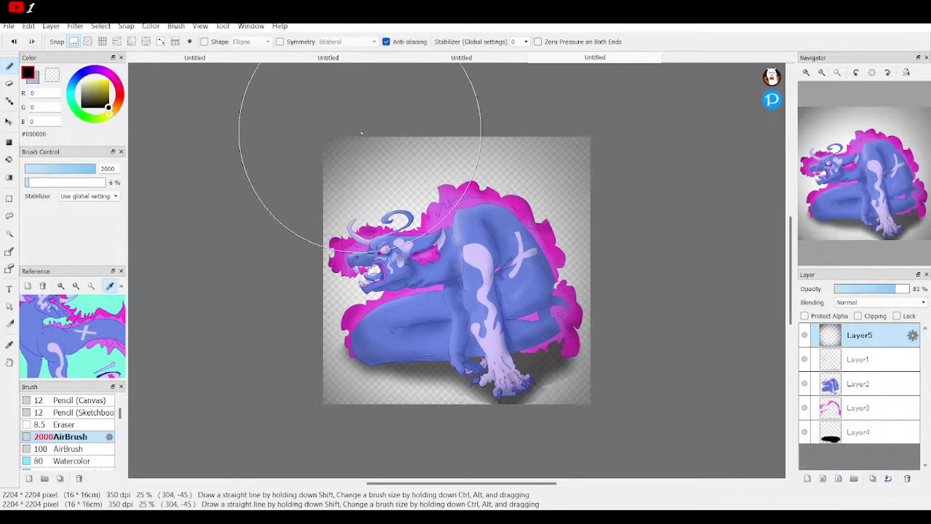
{"action": "left_click", "coordinate": [13, 41]}
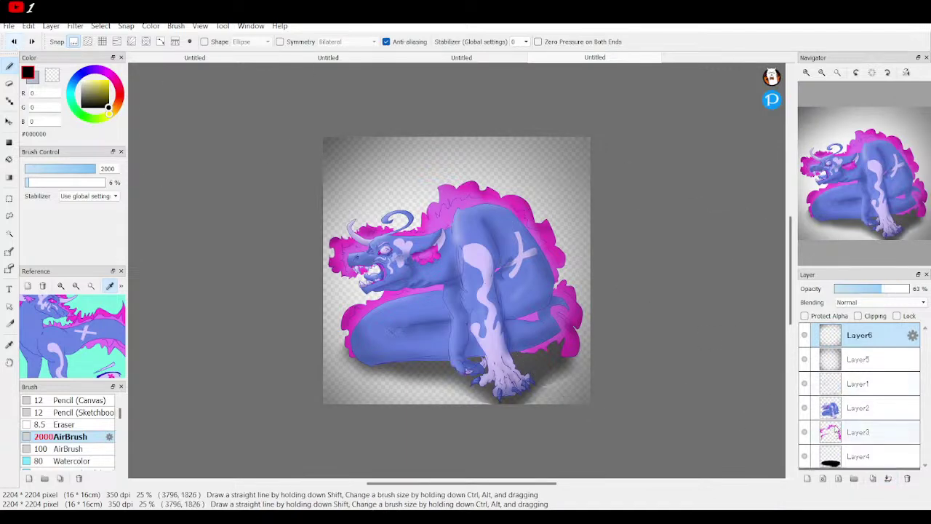
Step: Add a new empty layer and place it beneath Layer4 at the very bottom of the stack
{"action": "left_click", "coordinate": [847, 458]}
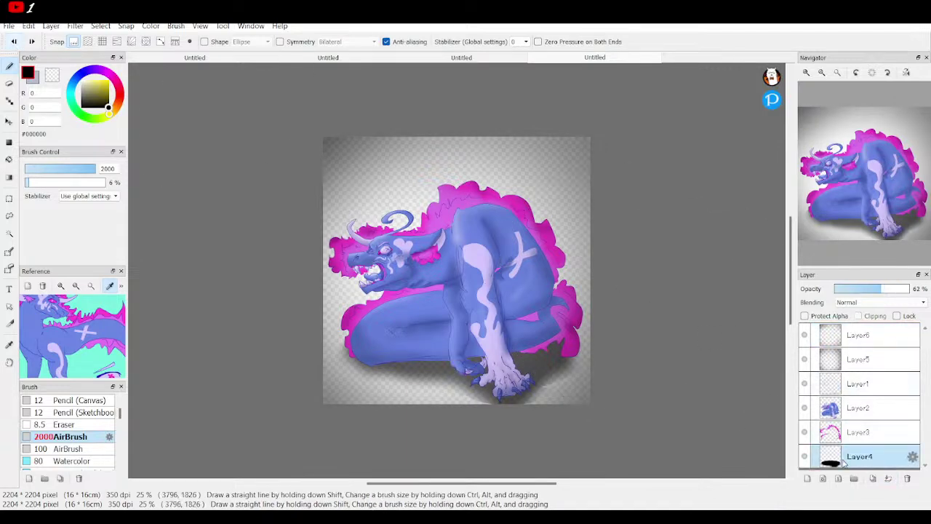
{"action": "left_click", "coordinate": [807, 478]}
{"action": "mouse_move", "coordinate": [861, 456]}
{"action": "left_mouse_down"}
{"action": "mouse_move", "coordinate": [867, 480]}
{"action": "mouse_move", "coordinate": [864, 471]}
{"action": "left_mouse_up"}
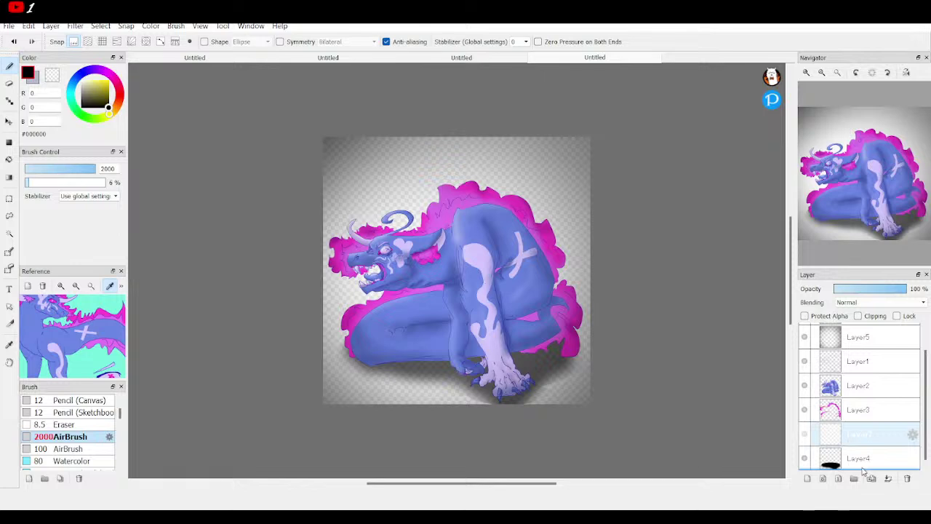
{"action": "left_click_drag", "start_coordinate": [864, 472], "coordinate": [850, 471]}
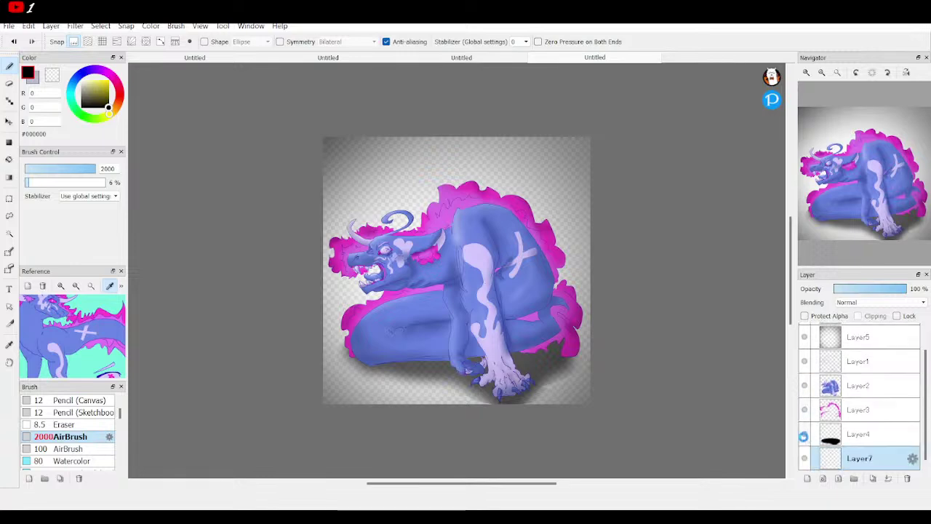
Step: Hide all the layers above the new bottom layer, including both vignette layers
{"action": "left_click", "coordinate": [804, 435]}
{"action": "left_click", "coordinate": [804, 410]}
{"action": "left_click", "coordinate": [805, 385]}
{"action": "left_click", "coordinate": [805, 361]}
{"action": "left_click", "coordinate": [806, 338]}
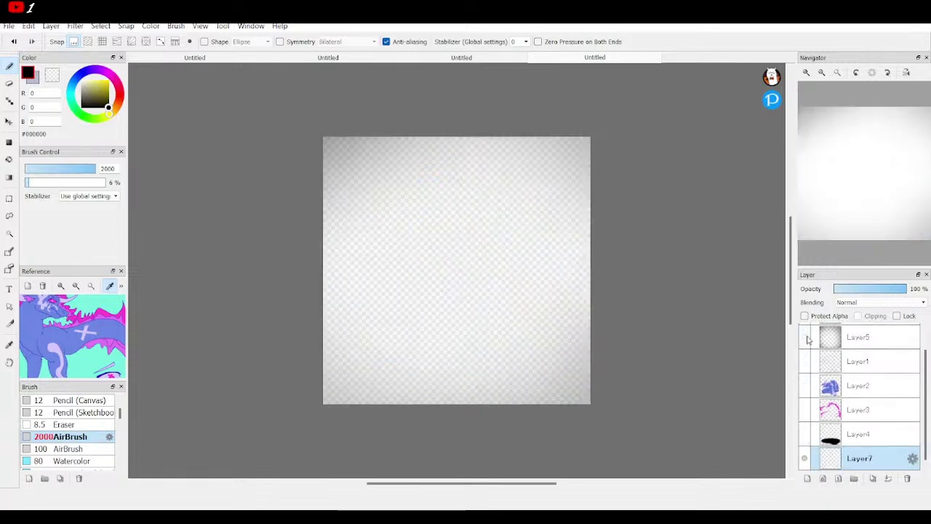
{"action": "scroll", "coordinate": [808, 340], "scroll_direction": "up", "scroll_amount": 1}
{"action": "left_click", "coordinate": [807, 336]}
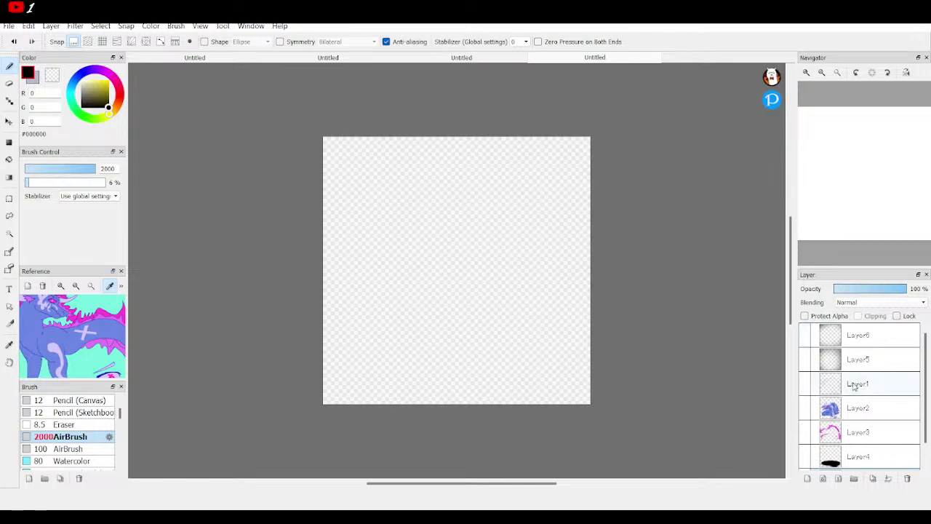
Step: Fill the new bottom layer with light gray #E0E0E0 using the Bucket tool
{"action": "left_click", "coordinate": [888, 478]}
{"action": "left_click_drag", "start_coordinate": [93, 98], "coordinate": [76, 89]}
{"action": "left_click", "coordinate": [9, 160]}
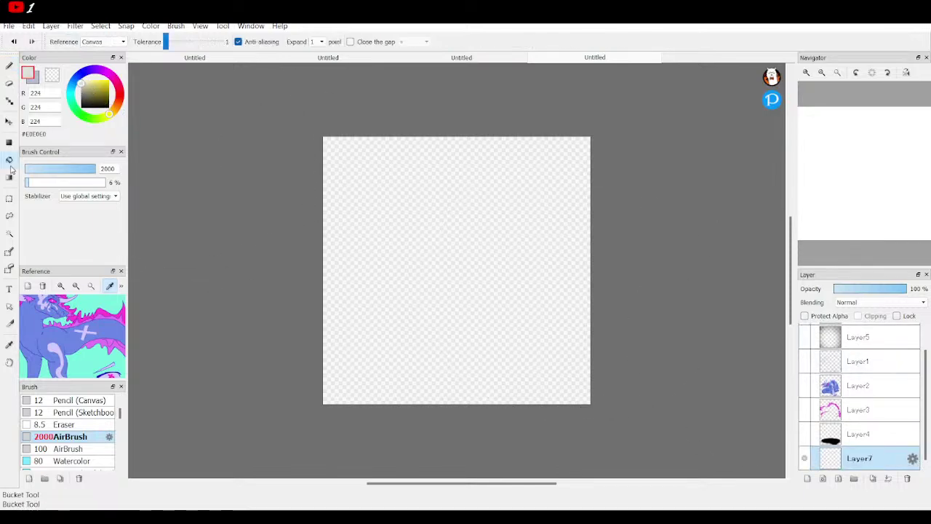
{"action": "left_click", "coordinate": [418, 204]}
Step: Show all the hidden layers again, from the ground shadow up to both vignette layers
{"action": "left_click", "coordinate": [805, 434]}
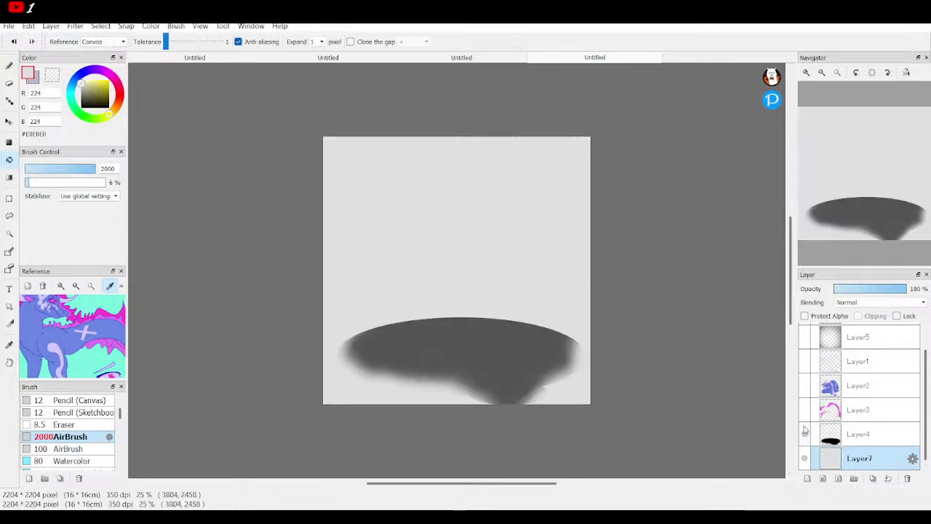
{"action": "left_click", "coordinate": [805, 410]}
{"action": "left_click", "coordinate": [804, 386]}
{"action": "left_click", "coordinate": [804, 361]}
{"action": "scroll", "coordinate": [803, 367], "scroll_direction": "up", "scroll_amount": 1}
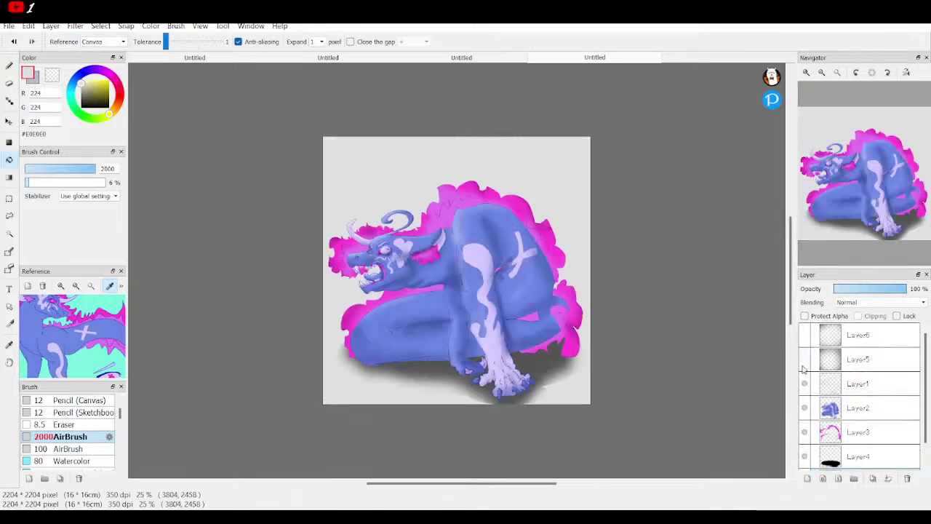
{"action": "left_click", "coordinate": [805, 359]}
{"action": "left_click", "coordinate": [805, 334]}
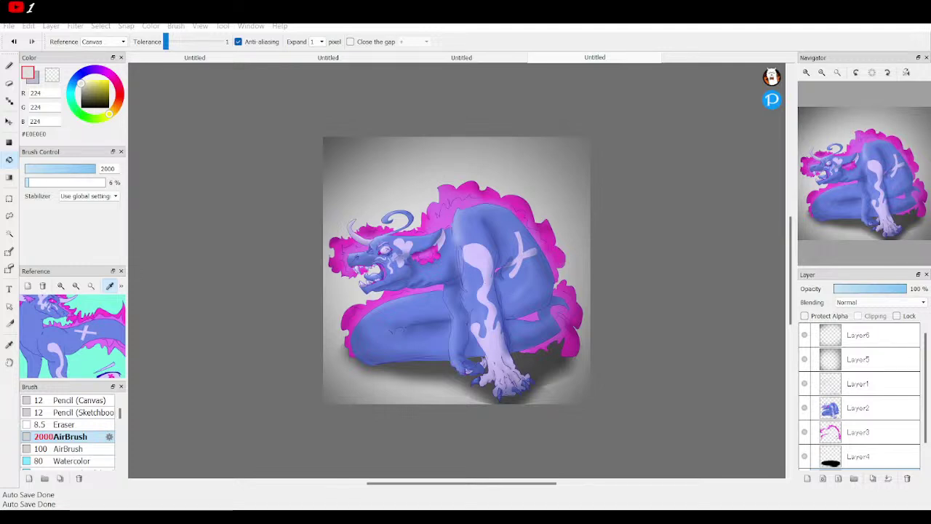
{"action": "left_click", "coordinate": [634, 500]}
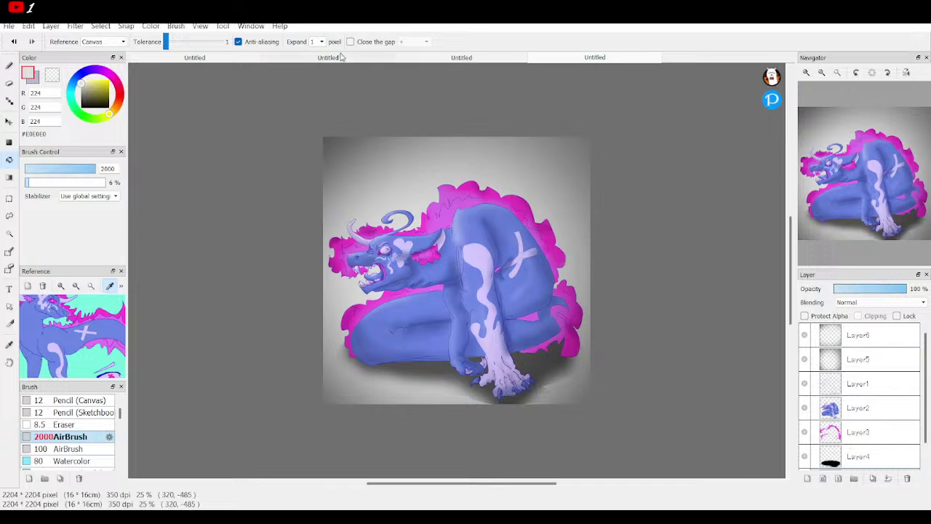
{"action": "left_click", "coordinate": [467, 60]}
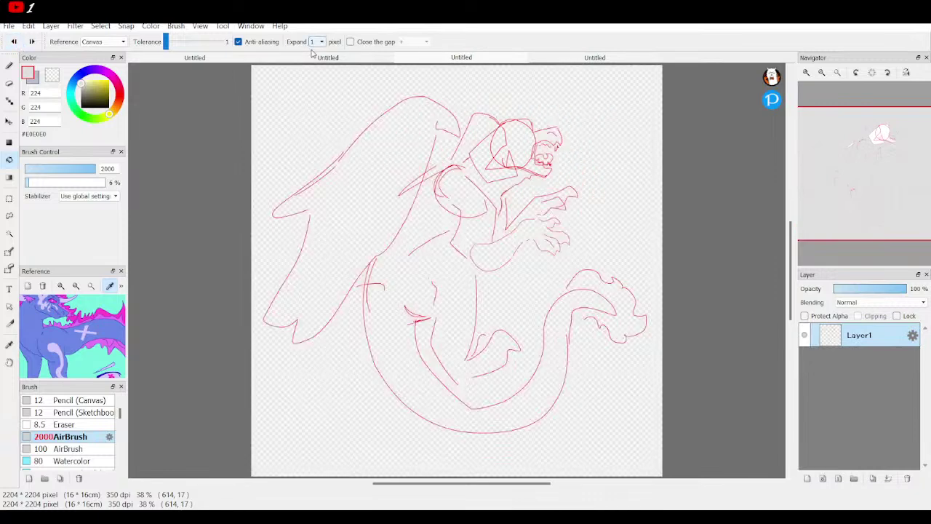
{"action": "left_click", "coordinate": [306, 59]}
{"action": "left_click", "coordinate": [227, 60]}
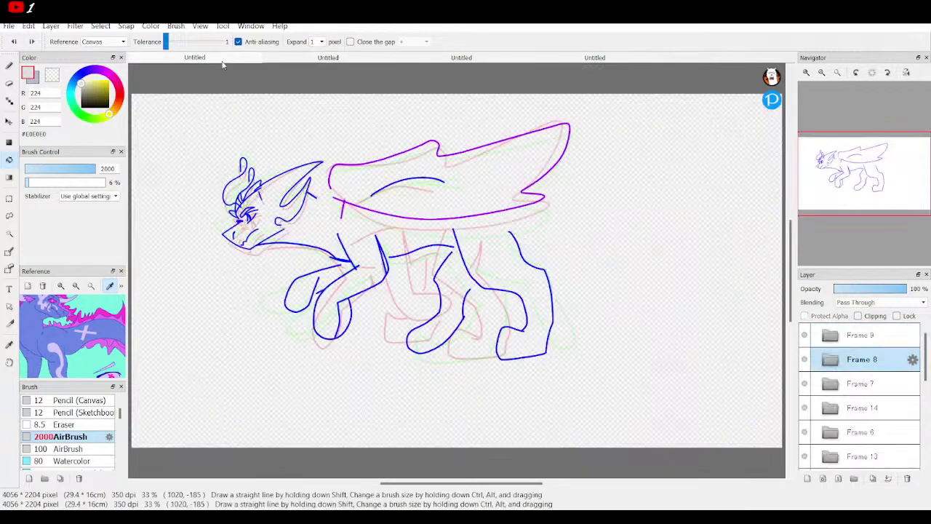
{"action": "left_click", "coordinate": [573, 60]}
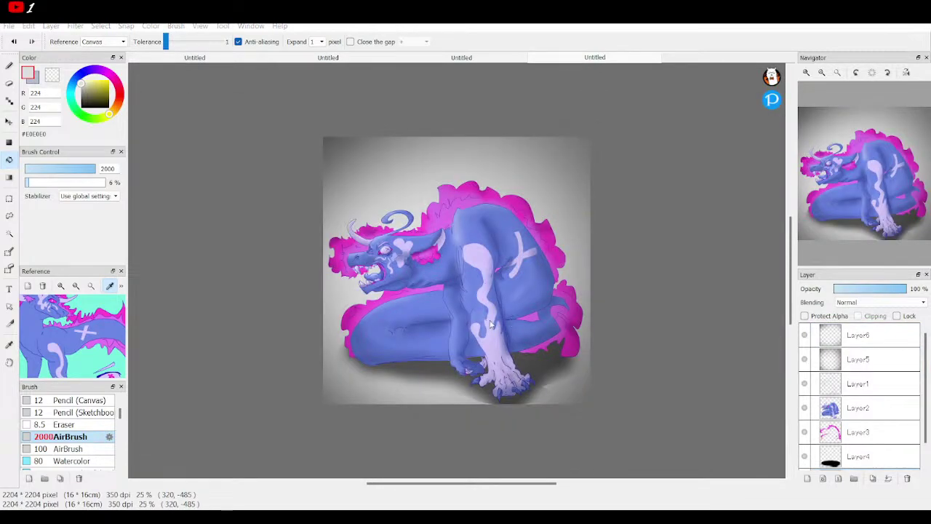
Step: Close the finished blue creature drawing and create a new blank 2204 × 2204 pixel canvas at 350 dpi
{"action": "key", "text": "ctrl+w"}
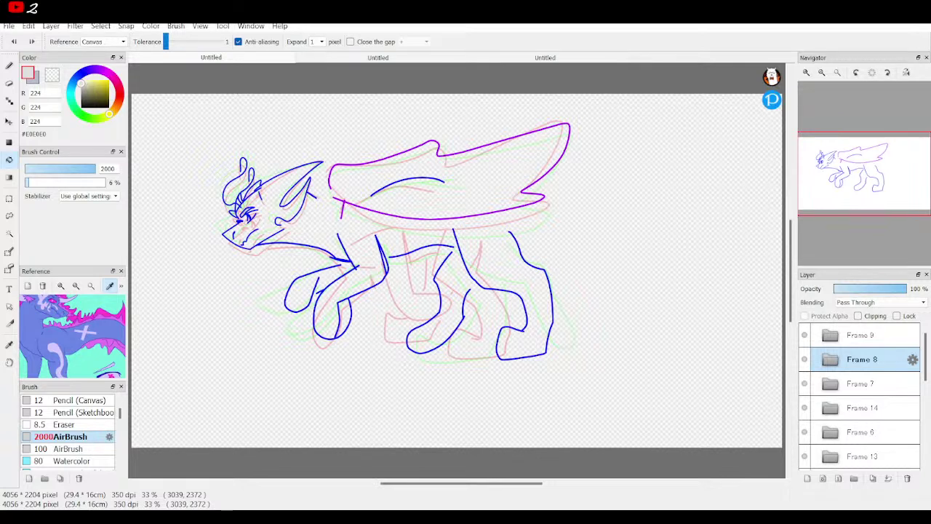
{"action": "left_click", "coordinate": [544, 59]}
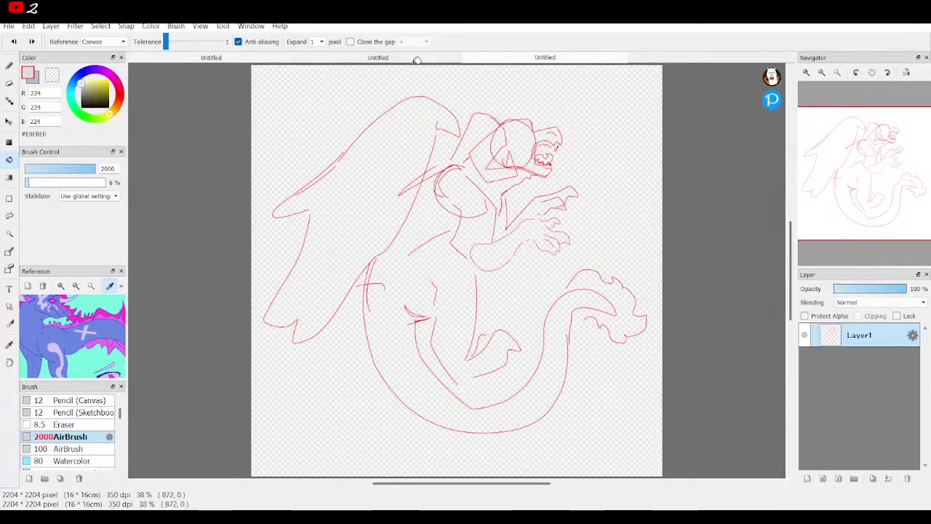
{"action": "left_click", "coordinate": [455, 59]}
{"action": "left_click", "coordinate": [501, 56]}
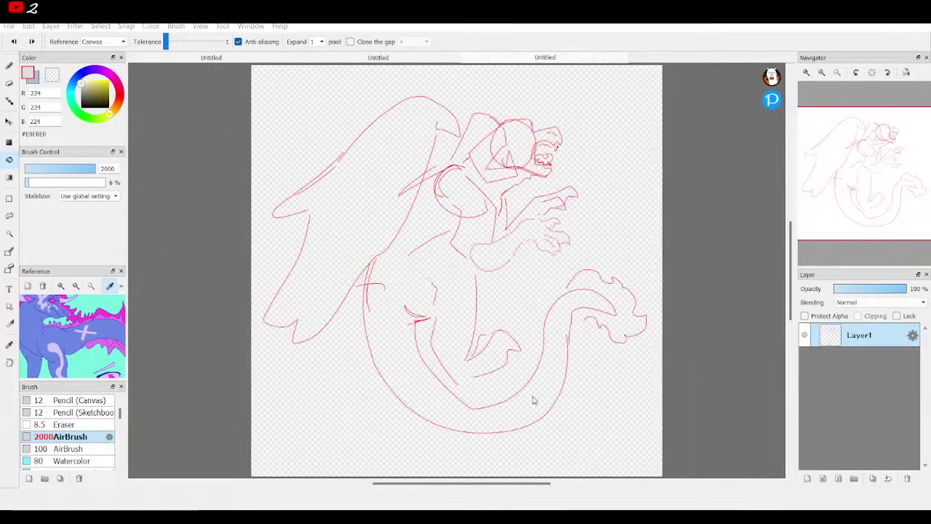
{"action": "key", "text": "Return"}
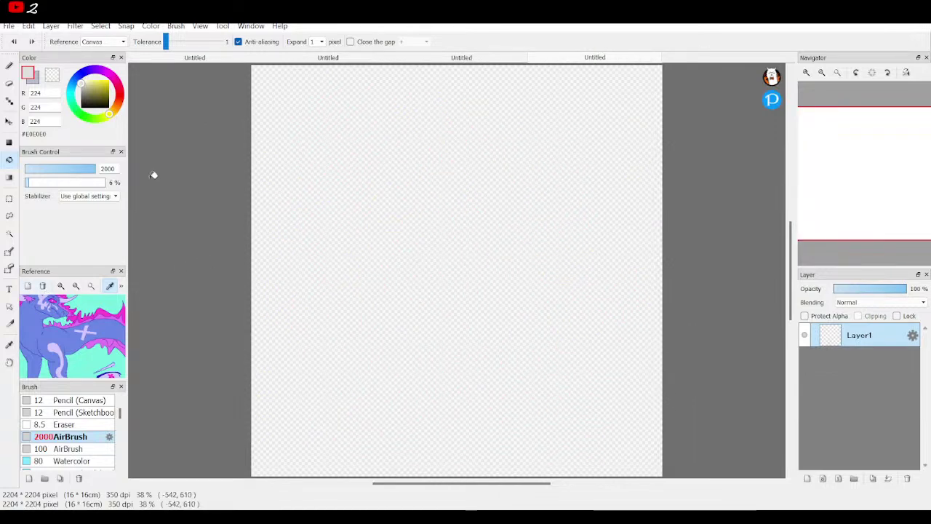
Step: Replace the blue and pink creature reference with the cream character sheet, and enlarge its blue dragon head with red spikes
{"action": "left_click", "coordinate": [43, 286]}
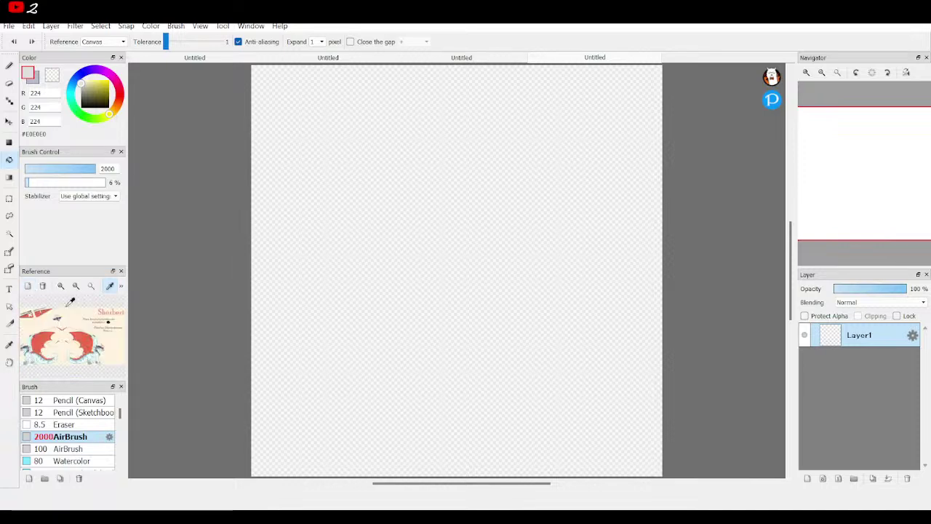
{"action": "scroll", "coordinate": [71, 312], "scroll_direction": "up", "scroll_amount": 5}
{"action": "scroll", "coordinate": [97, 339], "scroll_direction": "down", "scroll_amount": 5}
{"action": "left_click", "coordinate": [62, 286]}
{"action": "left_click", "coordinate": [63, 285]}
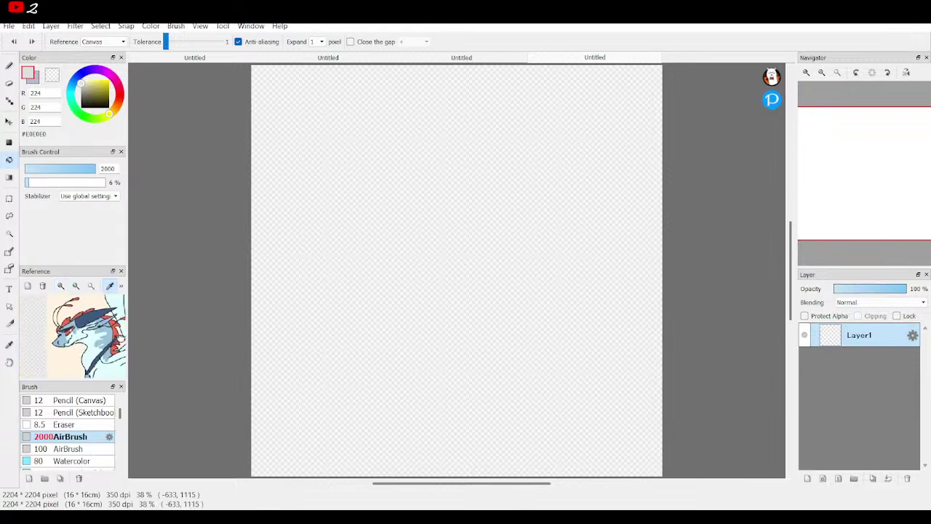
Step: Choose the Pen brush at size 10 and set the drawing color to pure red #FF0000
{"action": "left_click", "coordinate": [366, 239], "text": "alt"}
{"action": "left_click", "coordinate": [9, 66]}
{"action": "left_click_drag", "start_coordinate": [103, 93], "coordinate": [108, 82]}
{"action": "scroll", "coordinate": [67, 412], "scroll_direction": "up", "scroll_amount": 3}
{"action": "left_click", "coordinate": [54, 404]}
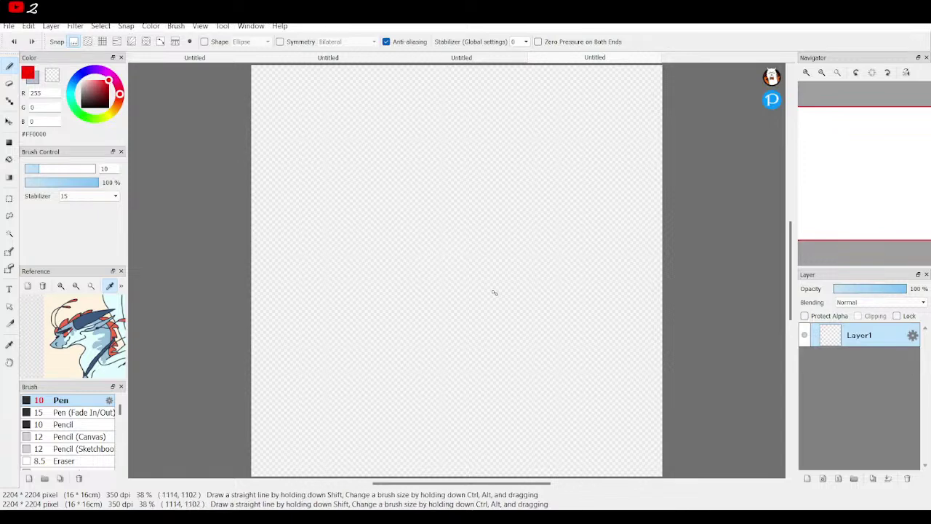
Step: Sketch a rough red circle for the dragon's head in the upper right part of the canvas
{"action": "scroll", "coordinate": [866, 203], "scroll_direction": "up", "scroll_amount": 2}
{"action": "scroll", "coordinate": [865, 203], "scroll_direction": "down", "scroll_amount": 1}
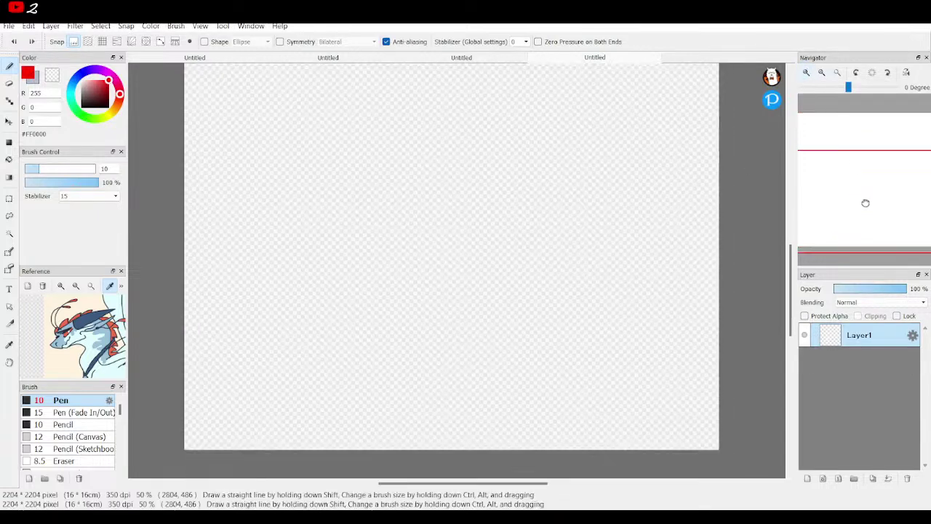
{"action": "left_click_drag", "start_coordinate": [866, 203], "coordinate": [869, 167]}
{"action": "mouse_move", "coordinate": [487, 155]}
{"action": "left_mouse_down"}
{"action": "mouse_move", "coordinate": [458, 269]}
{"action": "mouse_move", "coordinate": [553, 176]}
{"action": "mouse_move", "coordinate": [451, 178]}
{"action": "left_mouse_up"}
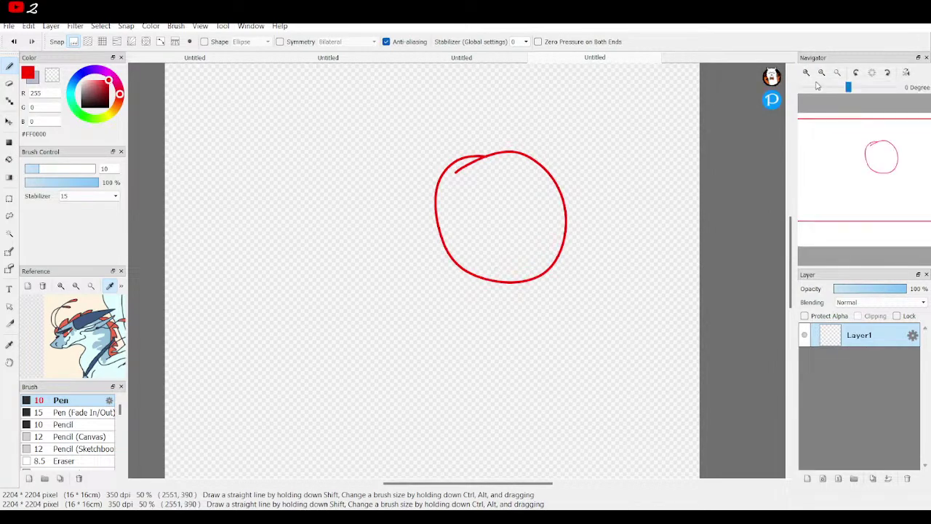
Step: Sketch the snout, nostril, mouth line and lower jaw projecting down to the left of the head circle
{"action": "scroll", "coordinate": [820, 88], "scroll_direction": "up", "scroll_amount": 2}
{"action": "mouse_move", "coordinate": [394, 157]}
{"action": "left_mouse_down"}
{"action": "mouse_move", "coordinate": [419, 179]}
{"action": "mouse_move", "coordinate": [343, 275]}
{"action": "mouse_move", "coordinate": [375, 324]}
{"action": "mouse_move", "coordinate": [357, 294]}
{"action": "mouse_move", "coordinate": [385, 313]}
{"action": "mouse_move", "coordinate": [412, 311]}
{"action": "mouse_move", "coordinate": [414, 290]}
{"action": "mouse_move", "coordinate": [424, 291]}
{"action": "mouse_move", "coordinate": [443, 254]}
{"action": "mouse_move", "coordinate": [491, 216]}
{"action": "mouse_move", "coordinate": [463, 239]}
{"action": "left_mouse_up"}
{"action": "left_click", "coordinate": [373, 323]}
{"action": "mouse_move", "coordinate": [383, 252]}
{"action": "left_mouse_down"}
{"action": "mouse_move", "coordinate": [386, 283]}
{"action": "mouse_move", "coordinate": [385, 243]}
{"action": "mouse_move", "coordinate": [387, 281]}
{"action": "left_mouse_up"}
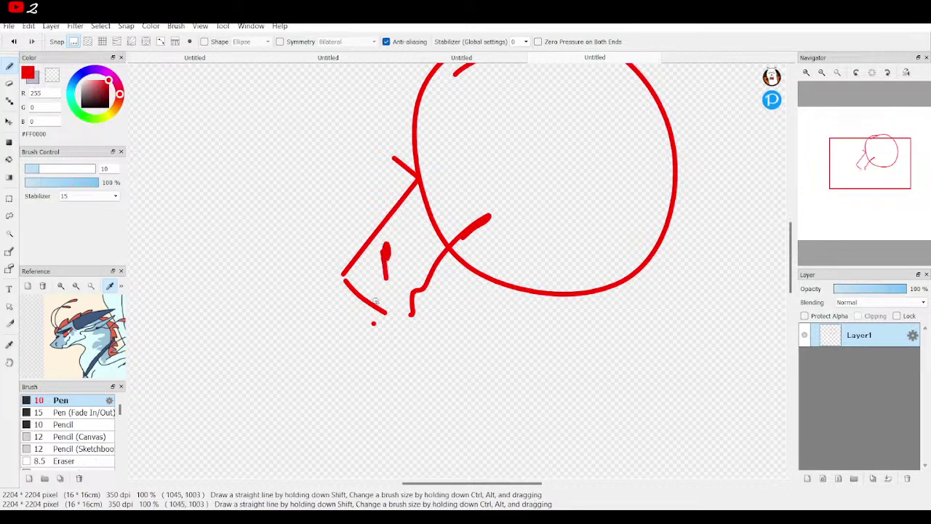
{"action": "mouse_move", "coordinate": [423, 321]}
{"action": "left_mouse_down"}
{"action": "mouse_move", "coordinate": [457, 336]}
{"action": "mouse_move", "coordinate": [565, 227]}
{"action": "mouse_move", "coordinate": [634, 208]}
{"action": "mouse_move", "coordinate": [606, 172]}
{"action": "left_mouse_up"}
{"action": "mouse_move", "coordinate": [460, 337]}
{"action": "left_mouse_down"}
{"action": "mouse_move", "coordinate": [525, 337]}
{"action": "mouse_move", "coordinate": [484, 328]}
{"action": "mouse_move", "coordinate": [503, 312]}
{"action": "mouse_move", "coordinate": [524, 321]}
{"action": "mouse_move", "coordinate": [566, 313]}
{"action": "left_mouse_up"}
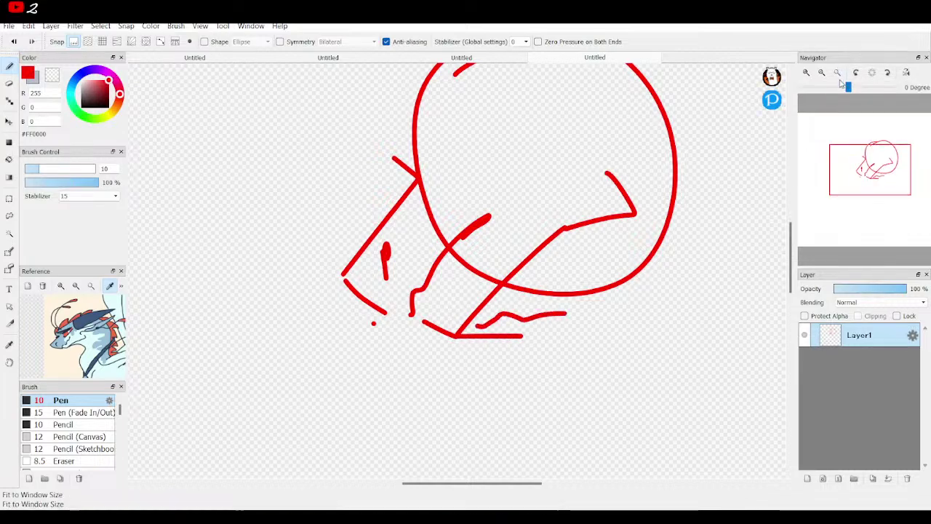
Step: Erase the head circle's upper-left part with the size 34.6 Eraser and redraw it as a sloping forehead with a pointed brow
{"action": "left_click_drag", "start_coordinate": [845, 86], "coordinate": [837, 87]}
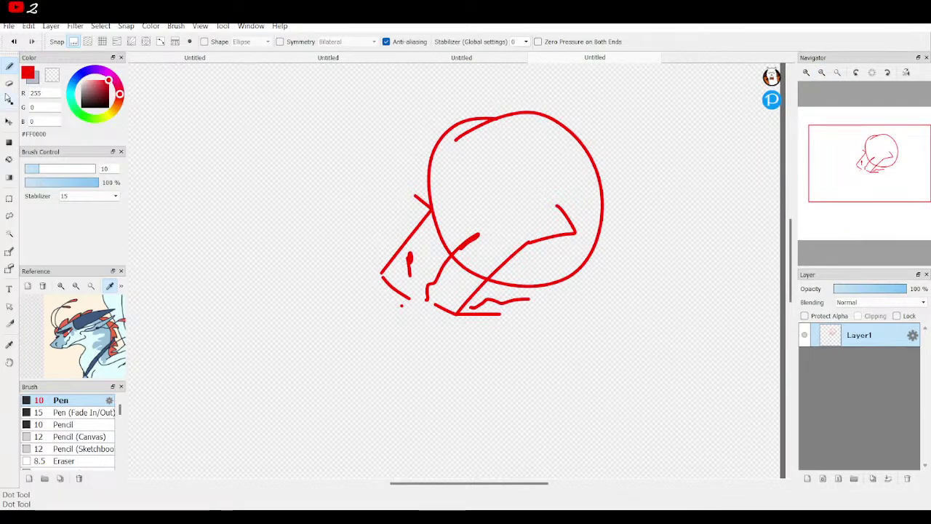
{"action": "left_click", "coordinate": [9, 83]}
{"action": "left_click_drag", "start_coordinate": [443, 145], "coordinate": [386, 134]}
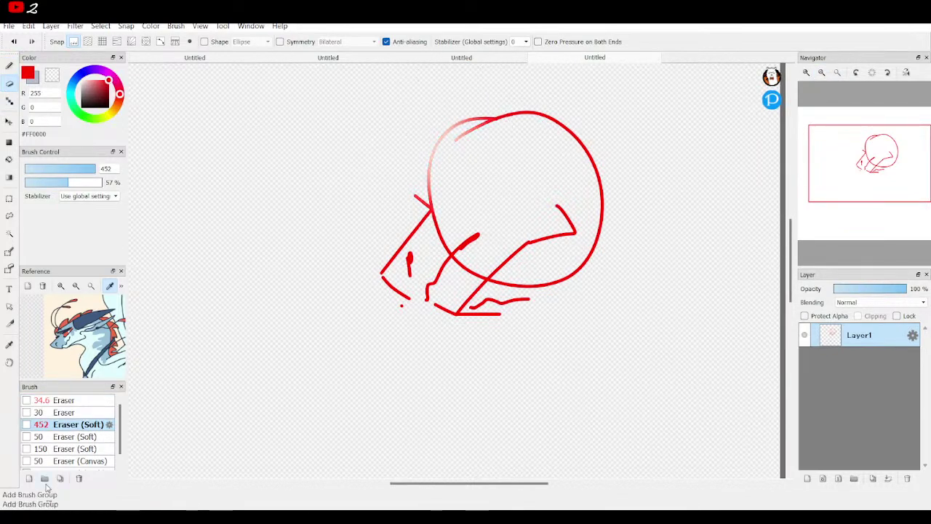
{"action": "left_click", "coordinate": [64, 400]}
{"action": "mouse_move", "coordinate": [407, 199]}
{"action": "left_mouse_down"}
{"action": "mouse_move", "coordinate": [441, 219]}
{"action": "mouse_move", "coordinate": [412, 191]}
{"action": "mouse_move", "coordinate": [427, 187]}
{"action": "mouse_move", "coordinate": [455, 119]}
{"action": "mouse_move", "coordinate": [447, 139]}
{"action": "mouse_move", "coordinate": [490, 129]}
{"action": "mouse_move", "coordinate": [453, 141]}
{"action": "mouse_move", "coordinate": [470, 137]}
{"action": "mouse_move", "coordinate": [454, 123]}
{"action": "mouse_move", "coordinate": [478, 133]}
{"action": "left_mouse_up"}
{"action": "key", "text": "b"}
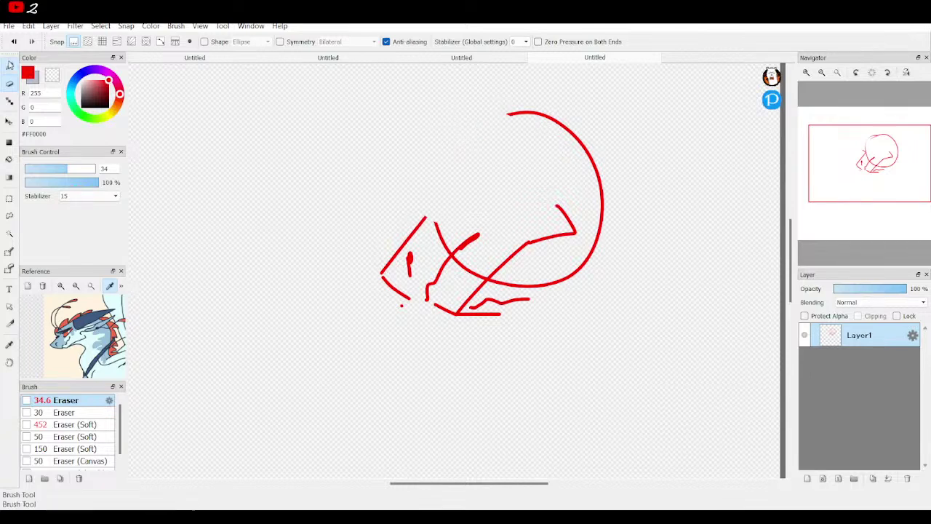
{"action": "mouse_move", "coordinate": [424, 220]}
{"action": "left_mouse_down"}
{"action": "mouse_move", "coordinate": [433, 208]}
{"action": "mouse_move", "coordinate": [407, 205]}
{"action": "mouse_move", "coordinate": [413, 195]}
{"action": "mouse_move", "coordinate": [492, 128]}
{"action": "left_mouse_up"}
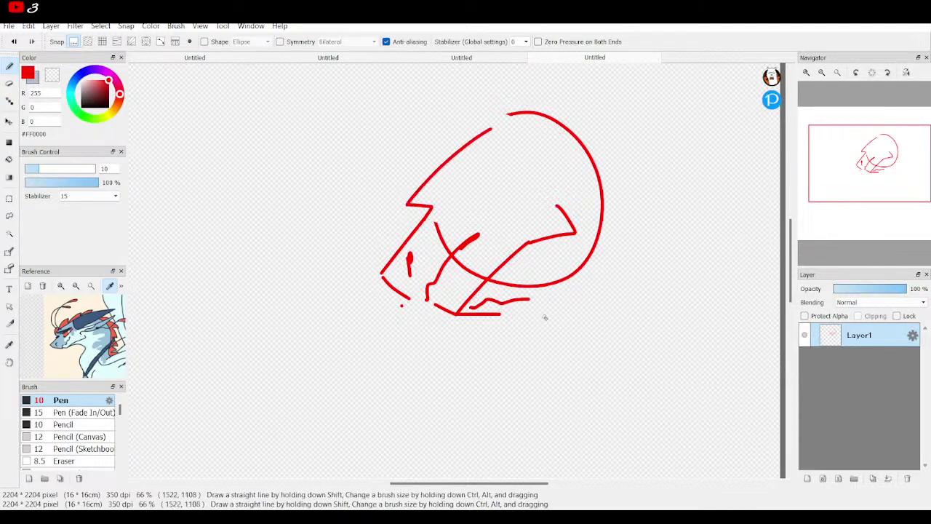
Step: Erase the wavy line along the lower jaw and redraw it as a longer jagged line
{"action": "key", "text": "e"}
{"action": "mouse_move", "coordinate": [500, 314]}
{"action": "left_mouse_down"}
{"action": "mouse_move", "coordinate": [471, 307]}
{"action": "mouse_move", "coordinate": [513, 296]}
{"action": "mouse_move", "coordinate": [505, 304]}
{"action": "left_mouse_up"}
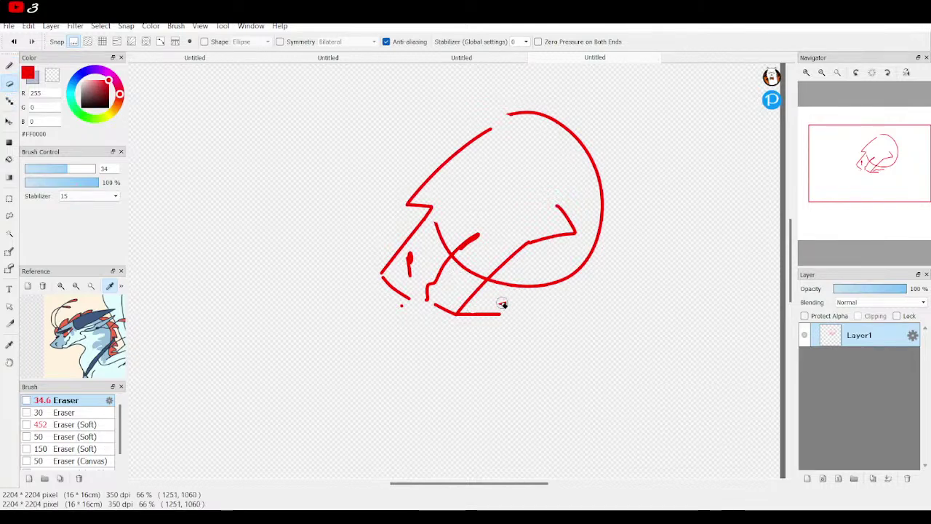
{"action": "key", "text": "b"}
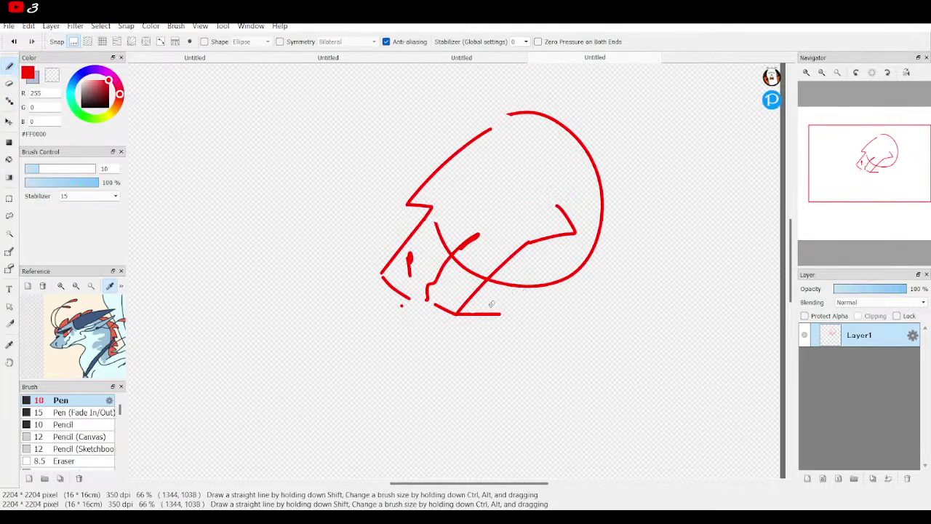
{"action": "mouse_move", "coordinate": [470, 308]}
{"action": "left_mouse_down"}
{"action": "mouse_move", "coordinate": [508, 300]}
{"action": "mouse_move", "coordinate": [544, 306]}
{"action": "left_mouse_up"}
Step: Sketch the throat and chest lines below the jaw, long horn and ear lines behind the head, and the back of the neck
{"action": "mouse_move", "coordinate": [828, 177]}
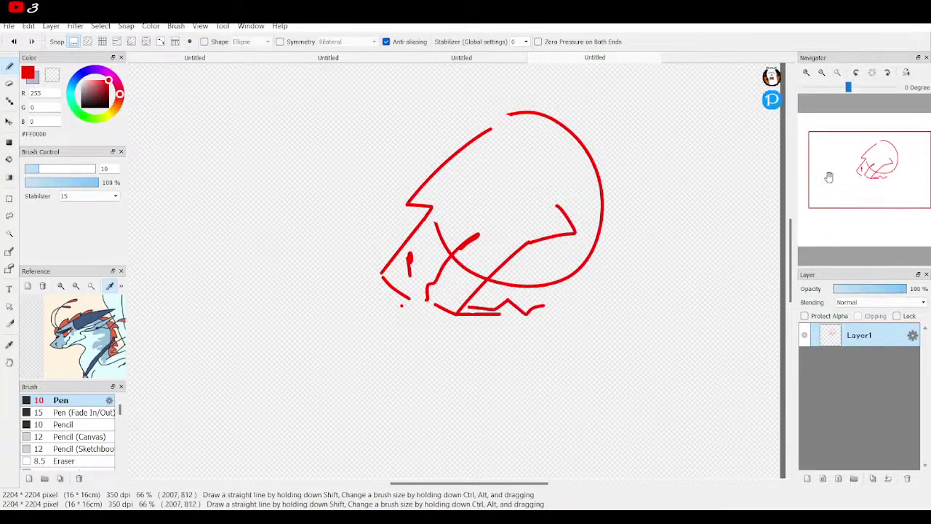
{"action": "left_click", "coordinate": [822, 73]}
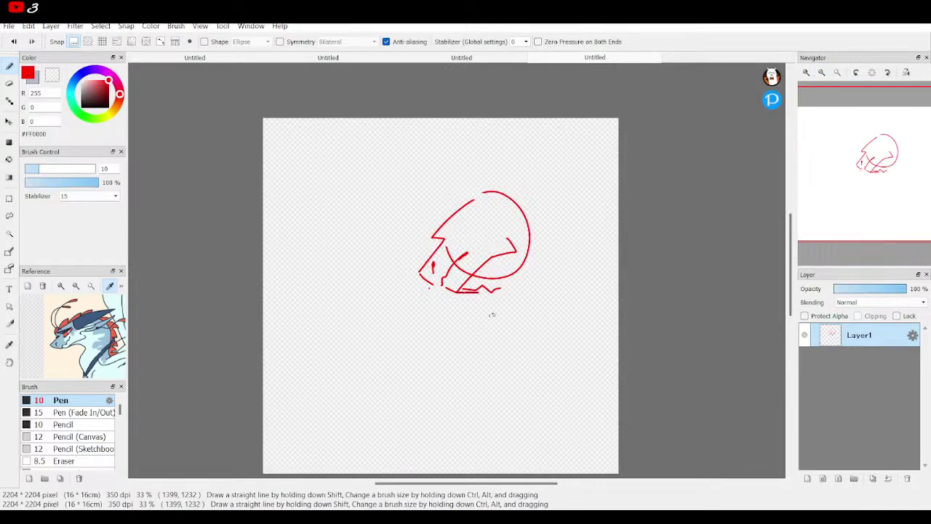
{"action": "mouse_move", "coordinate": [503, 293]}
{"action": "left_mouse_down"}
{"action": "mouse_move", "coordinate": [525, 320]}
{"action": "mouse_move", "coordinate": [473, 358]}
{"action": "mouse_move", "coordinate": [479, 387]}
{"action": "mouse_move", "coordinate": [474, 364]}
{"action": "left_mouse_up"}
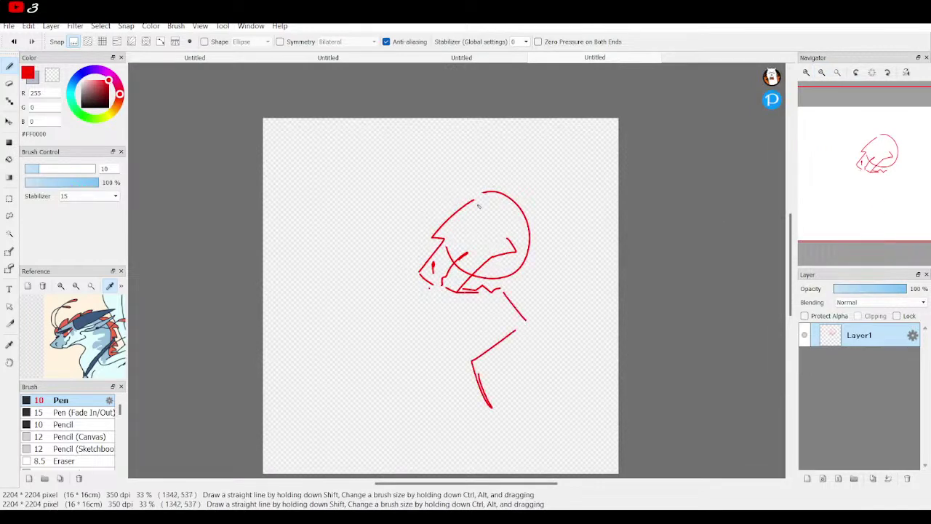
{"action": "mouse_move", "coordinate": [481, 195]}
{"action": "left_mouse_down"}
{"action": "mouse_move", "coordinate": [574, 155]}
{"action": "mouse_move", "coordinate": [542, 198]}
{"action": "mouse_move", "coordinate": [501, 222]}
{"action": "mouse_move", "coordinate": [578, 207]}
{"action": "mouse_move", "coordinate": [518, 233]}
{"action": "left_mouse_up"}
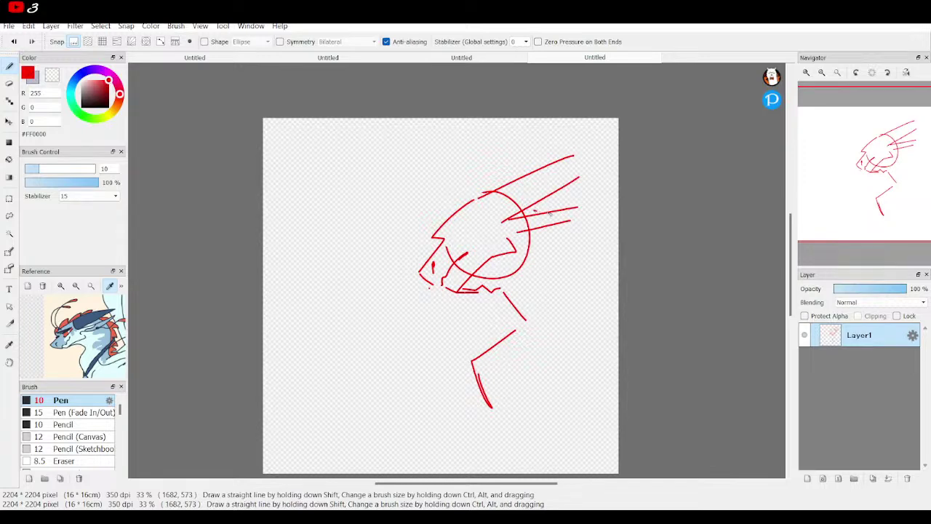
{"action": "left_click_drag", "start_coordinate": [597, 257], "coordinate": [605, 264]}
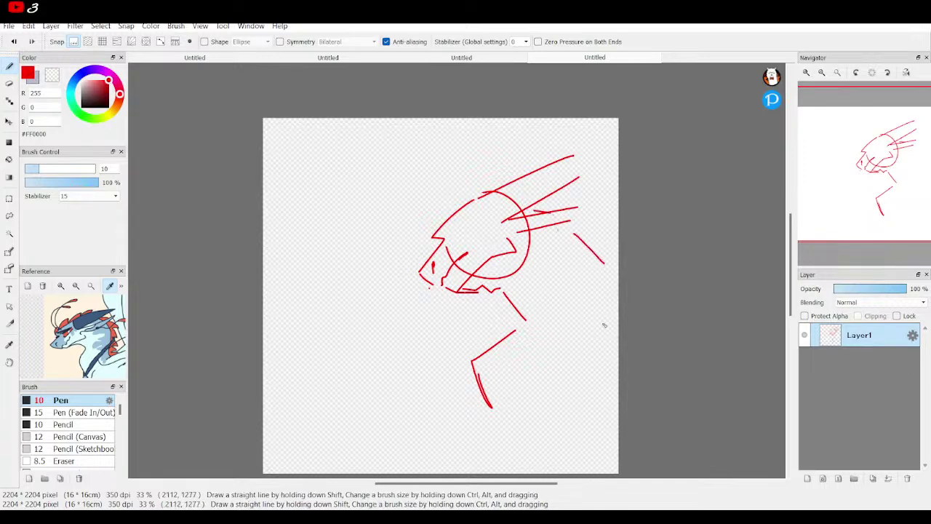
Step: Sketch the shoulder, body and foreleg lines in the lower right part of the canvas
{"action": "mouse_move", "coordinate": [612, 324]}
{"action": "left_mouse_down"}
{"action": "mouse_move", "coordinate": [566, 366]}
{"action": "mouse_move", "coordinate": [618, 354]}
{"action": "left_mouse_up"}
{"action": "mouse_move", "coordinate": [502, 442]}
{"action": "left_mouse_down"}
{"action": "mouse_move", "coordinate": [538, 465]}
{"action": "mouse_move", "coordinate": [617, 426]}
{"action": "left_mouse_up"}
{"action": "mouse_move", "coordinate": [528, 375]}
{"action": "left_mouse_down"}
{"action": "mouse_move", "coordinate": [492, 424]}
{"action": "mouse_move", "coordinate": [501, 473]}
{"action": "left_mouse_up"}
{"action": "mouse_move", "coordinate": [595, 369]}
{"action": "left_mouse_down"}
{"action": "mouse_move", "coordinate": [587, 426]}
{"action": "mouse_move", "coordinate": [601, 472]}
{"action": "left_mouse_up"}
{"action": "left_click_drag", "start_coordinate": [487, 404], "coordinate": [466, 454]}
{"action": "left_click_drag", "start_coordinate": [582, 346], "coordinate": [614, 331]}
Step: Add antennae at the brow, pointed spikes along the forehead, and small spikes behind the head
{"action": "mouse_move", "coordinate": [448, 227]}
{"action": "left_mouse_down"}
{"action": "mouse_move", "coordinate": [389, 256]}
{"action": "mouse_move", "coordinate": [371, 249]}
{"action": "mouse_move", "coordinate": [425, 238]}
{"action": "mouse_move", "coordinate": [364, 223]}
{"action": "mouse_move", "coordinate": [393, 224]}
{"action": "mouse_move", "coordinate": [393, 233]}
{"action": "mouse_move", "coordinate": [432, 204]}
{"action": "mouse_move", "coordinate": [454, 227]}
{"action": "mouse_move", "coordinate": [492, 195]}
{"action": "left_mouse_up"}
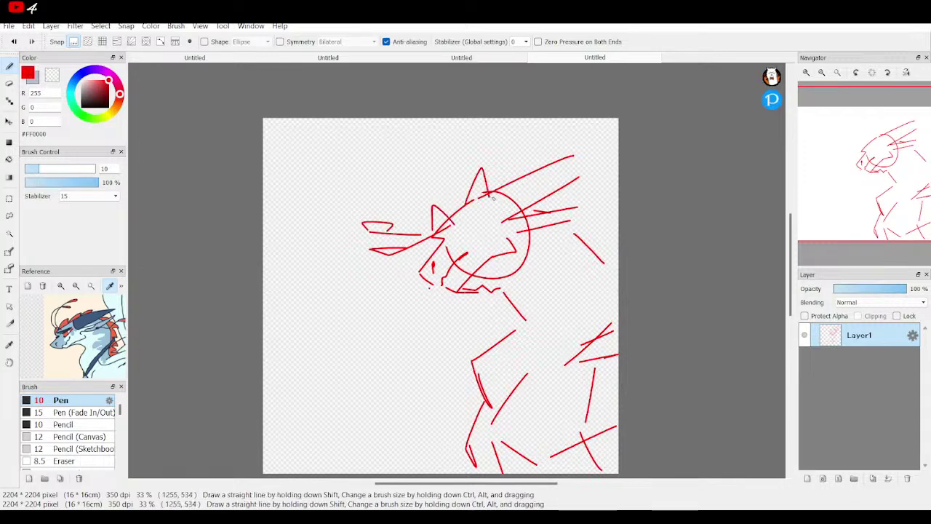
{"action": "left_click_drag", "start_coordinate": [561, 198], "coordinate": [553, 211]}
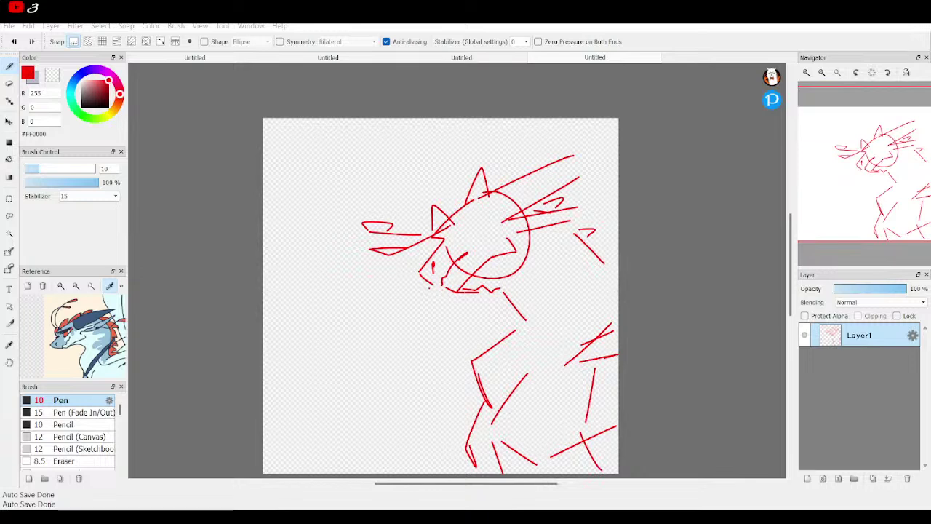
Step: Erase the entire red sketch with the Eraser at size 1068 and return to the Pen brush
{"action": "left_click", "coordinate": [9, 82]}
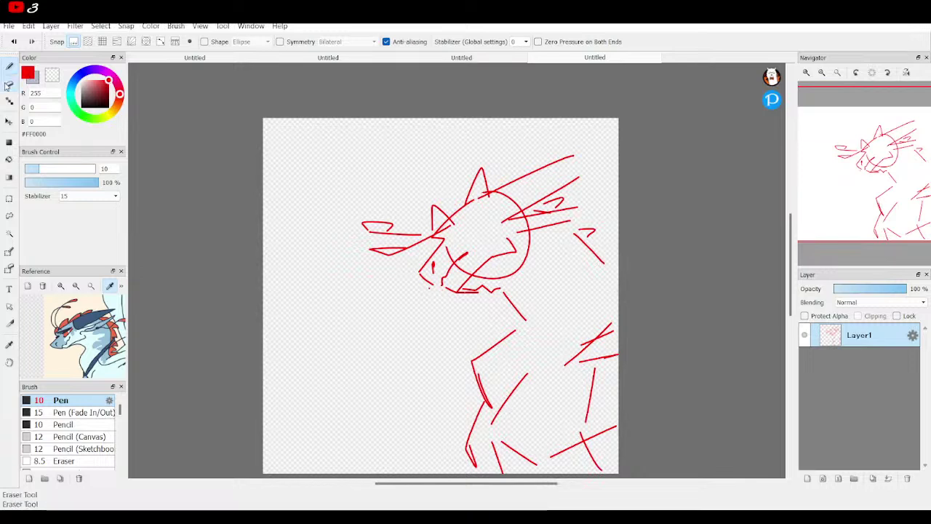
{"action": "left_click_drag", "start_coordinate": [72, 168], "coordinate": [150, 168]}
{"action": "mouse_move", "coordinate": [553, 240]}
{"action": "left_mouse_down"}
{"action": "mouse_move", "coordinate": [397, 254]}
{"action": "mouse_move", "coordinate": [530, 423]}
{"action": "mouse_move", "coordinate": [589, 414]}
{"action": "mouse_move", "coordinate": [526, 305]}
{"action": "mouse_move", "coordinate": [469, 450]}
{"action": "mouse_move", "coordinate": [626, 429]}
{"action": "mouse_move", "coordinate": [441, 299]}
{"action": "mouse_move", "coordinate": [330, 272]}
{"action": "left_mouse_up"}
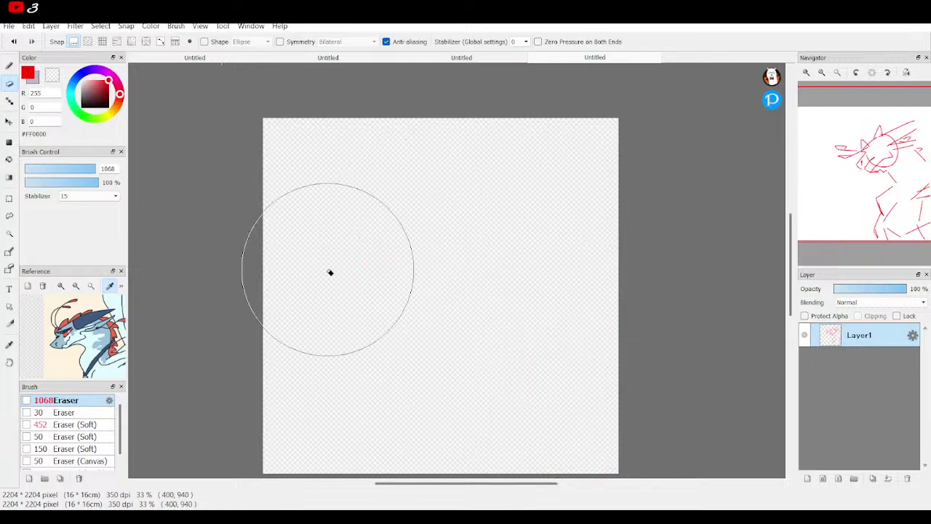
{"action": "left_click", "coordinate": [9, 67]}
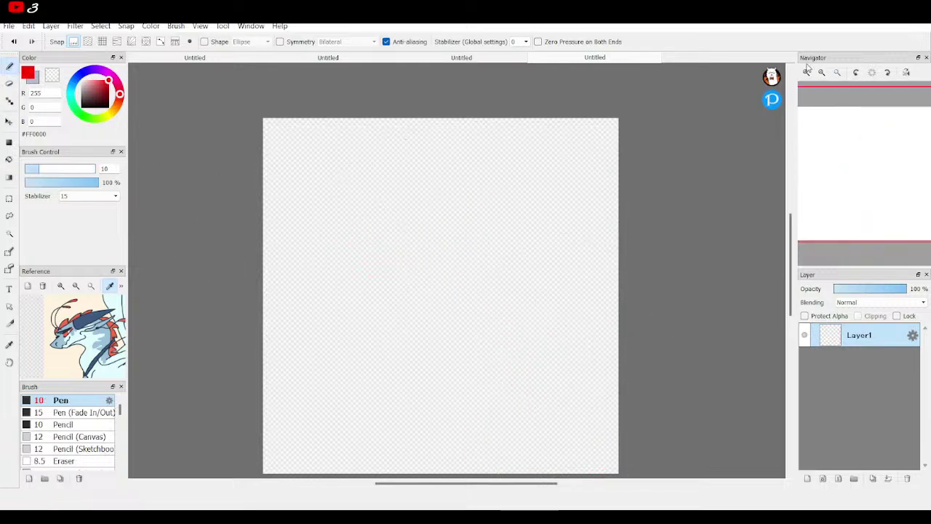
Step: Set the pen color to black and draw a small circle for the pig's snout above the canvas center with the Ellipse shape option
{"action": "left_click", "coordinate": [807, 72]}
{"action": "left_click_drag", "start_coordinate": [869, 167], "coordinate": [834, 162]}
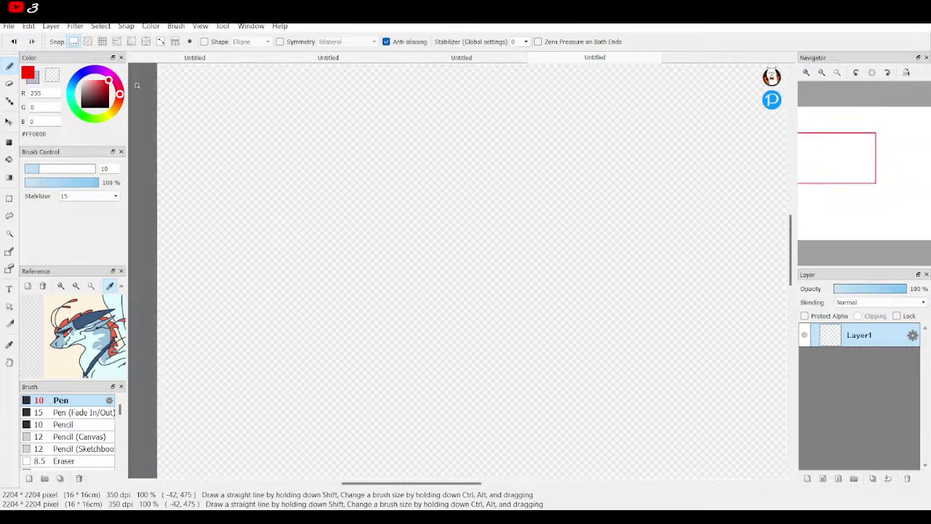
{"action": "left_click", "coordinate": [109, 109]}
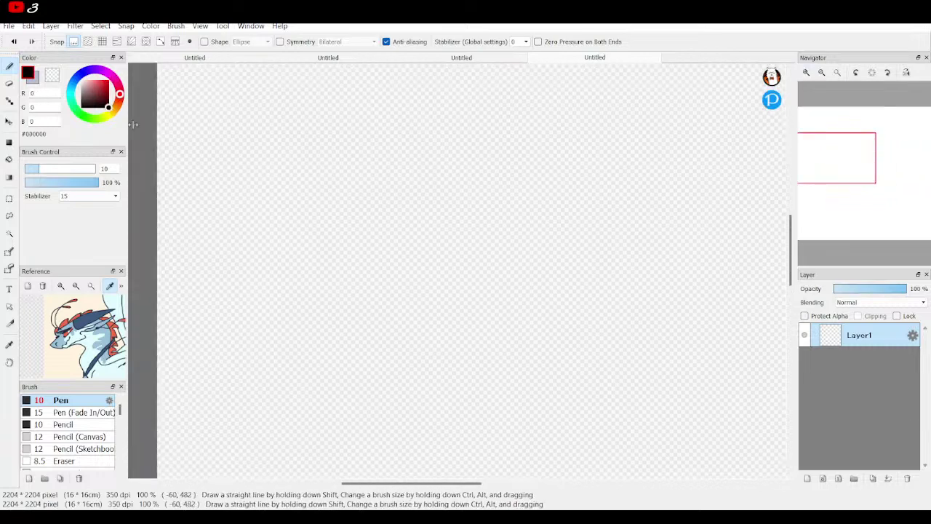
{"action": "left_click", "coordinate": [846, 72]}
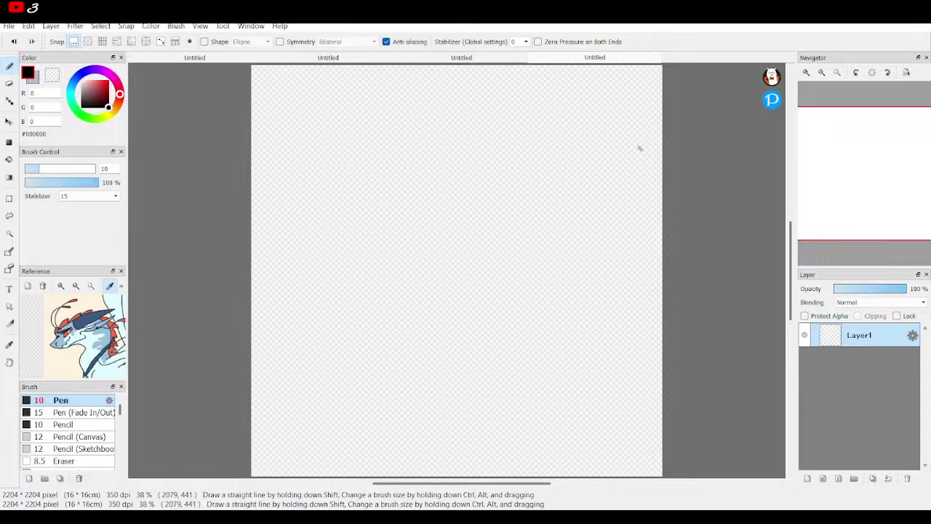
{"action": "left_click", "coordinate": [807, 75]}
{"action": "left_click", "coordinate": [807, 76]}
{"action": "left_click", "coordinate": [852, 163]}
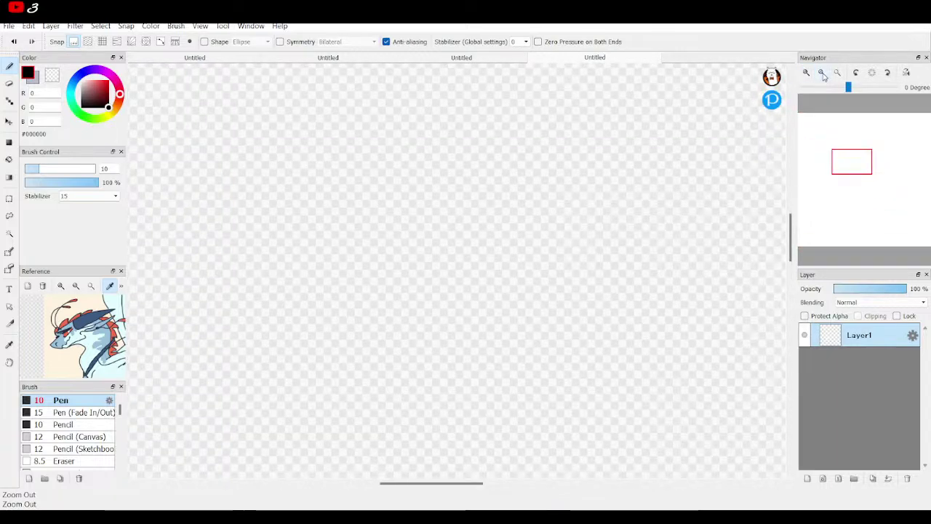
{"action": "left_click", "coordinate": [844, 89]}
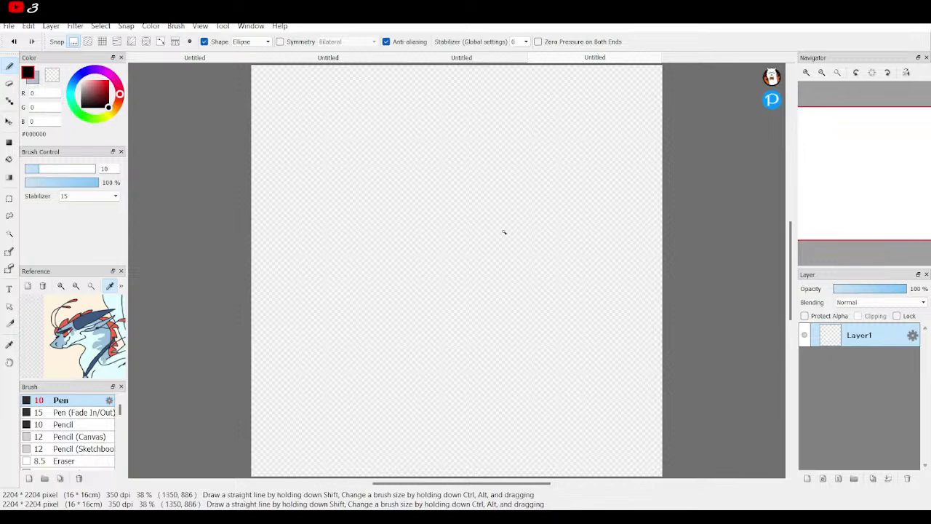
{"action": "mouse_move", "coordinate": [441, 220]}
{"action": "left_mouse_down"}
{"action": "mouse_move", "coordinate": [487, 252]}
{"action": "mouse_move", "coordinate": [471, 247]}
{"action": "left_mouse_up"}
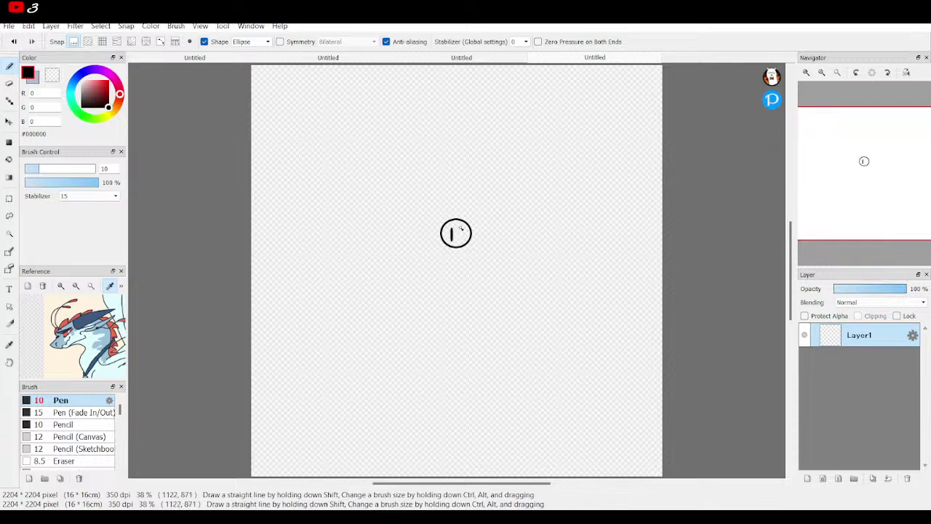
{"action": "left_click_drag", "start_coordinate": [460, 235], "coordinate": [461, 243]}
{"action": "left_click", "coordinate": [13, 42]}
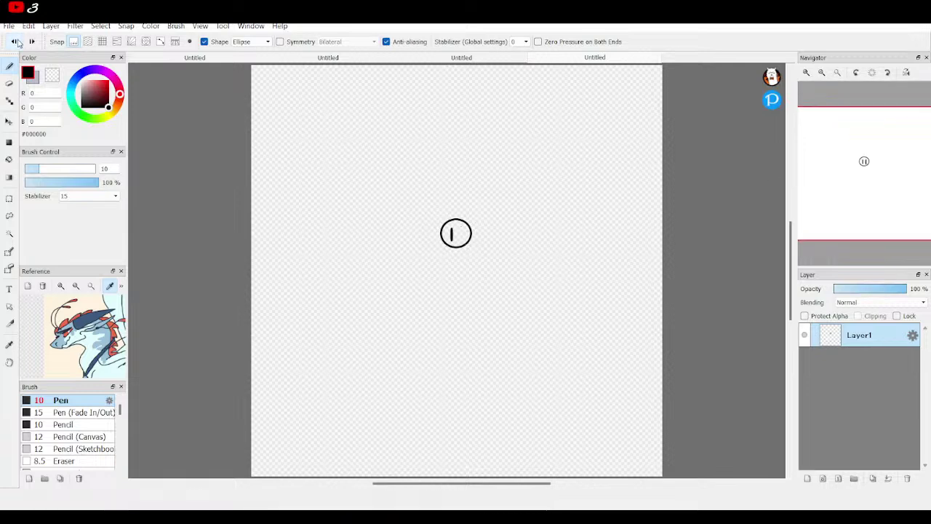
{"action": "left_click", "coordinate": [13, 41]}
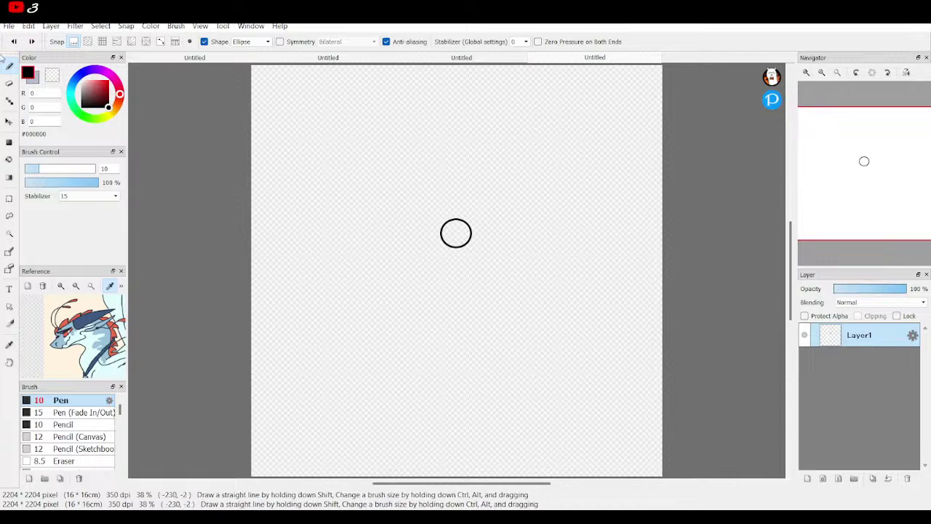
Step: Turn off the Shape option and draw two thick, slightly curved nostrils freehand inside the snout circle
{"action": "left_click", "coordinate": [205, 42]}
{"action": "left_click", "coordinate": [805, 72]}
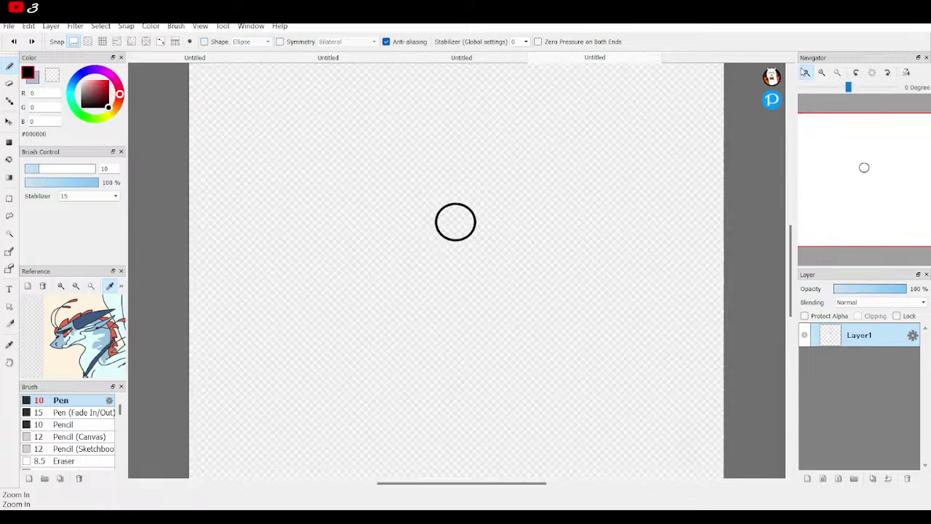
{"action": "left_click", "coordinate": [806, 72]}
{"action": "left_click", "coordinate": [805, 72]}
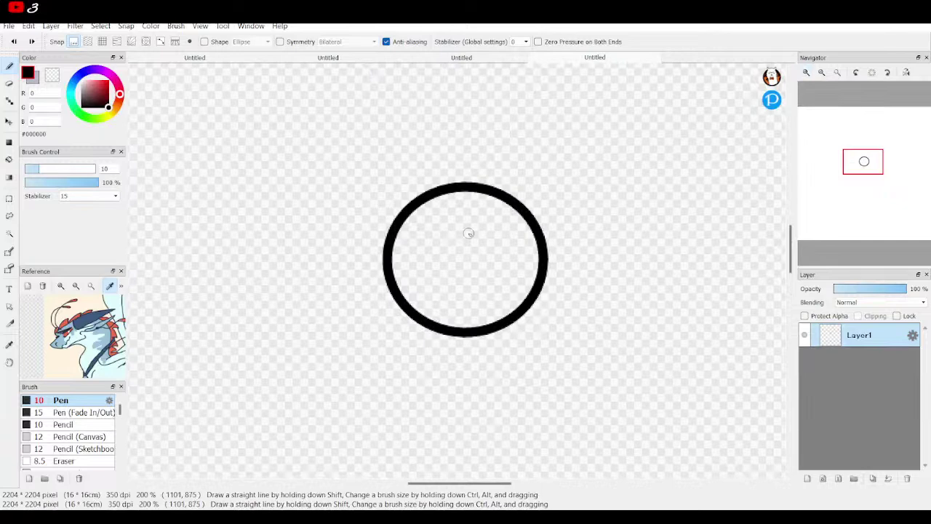
{"action": "left_click_drag", "start_coordinate": [430, 231], "coordinate": [448, 294]}
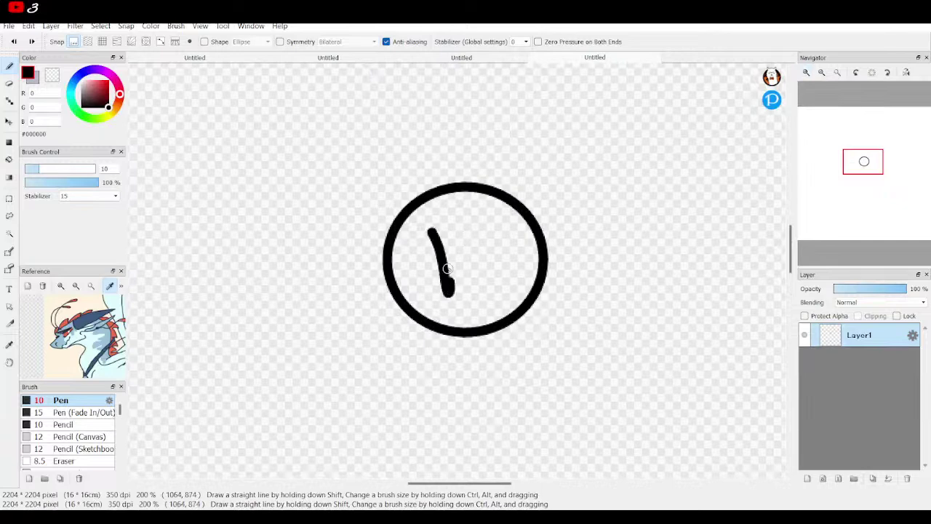
{"action": "mouse_move", "coordinate": [485, 223]}
{"action": "left_mouse_down"}
{"action": "mouse_move", "coordinate": [495, 288]}
{"action": "mouse_move", "coordinate": [503, 240]}
{"action": "mouse_move", "coordinate": [489, 224]}
{"action": "mouse_move", "coordinate": [499, 265]}
{"action": "left_mouse_up"}
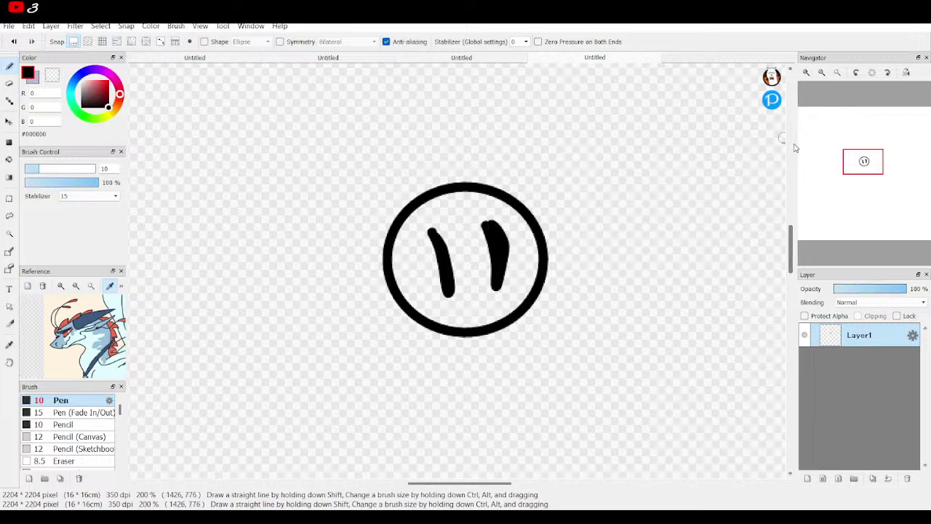
{"action": "left_click_drag", "start_coordinate": [449, 248], "coordinate": [457, 286]}
Step: Draw two upright oval eyes above the snout, one on each side
{"action": "mouse_move", "coordinate": [909, 173]}
{"action": "left_mouse_down"}
{"action": "mouse_move", "coordinate": [856, 171]}
{"action": "mouse_move", "coordinate": [854, 160]}
{"action": "left_mouse_up"}
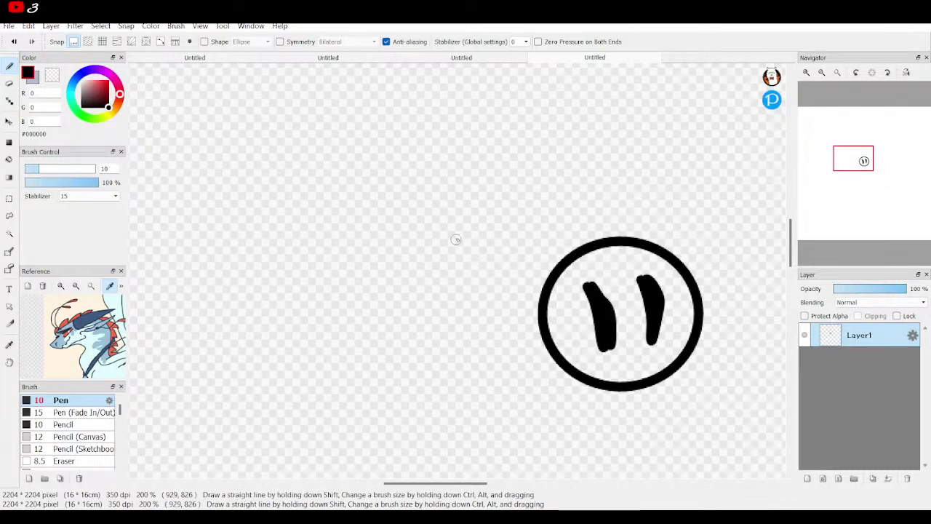
{"action": "mouse_move", "coordinate": [489, 234]}
{"action": "left_mouse_down"}
{"action": "mouse_move", "coordinate": [457, 190]}
{"action": "mouse_move", "coordinate": [435, 235]}
{"action": "mouse_move", "coordinate": [458, 272]}
{"action": "mouse_move", "coordinate": [476, 273]}
{"action": "mouse_move", "coordinate": [484, 222]}
{"action": "left_mouse_up"}
{"action": "left_click_drag", "start_coordinate": [867, 179], "coordinate": [864, 157]}
{"action": "mouse_move", "coordinate": [559, 233]}
{"action": "left_mouse_down"}
{"action": "mouse_move", "coordinate": [558, 179]}
{"action": "mouse_move", "coordinate": [570, 170]}
{"action": "mouse_move", "coordinate": [598, 195]}
{"action": "mouse_move", "coordinate": [604, 233]}
{"action": "mouse_move", "coordinate": [588, 252]}
{"action": "mouse_move", "coordinate": [554, 231]}
{"action": "left_mouse_up"}
Step: Draw the pig's rounded head outline around the face, with two folded ears on top and a left cheek line
{"action": "scroll", "coordinate": [537, 214], "scroll_direction": "down", "scroll_amount": 2}
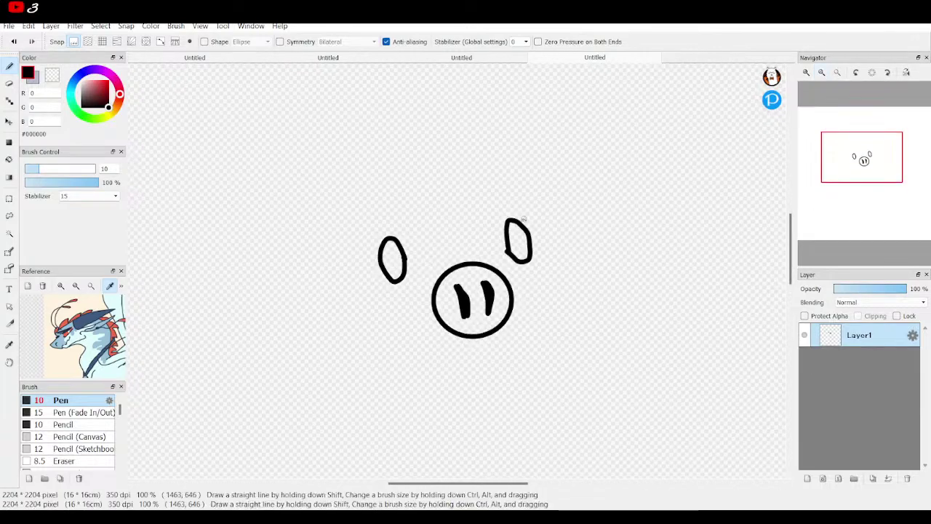
{"action": "mouse_move", "coordinate": [394, 191]}
{"action": "left_mouse_down"}
{"action": "mouse_move", "coordinate": [431, 173]}
{"action": "mouse_move", "coordinate": [480, 170]}
{"action": "mouse_move", "coordinate": [525, 182]}
{"action": "mouse_move", "coordinate": [574, 294]}
{"action": "mouse_move", "coordinate": [567, 344]}
{"action": "mouse_move", "coordinate": [500, 384]}
{"action": "mouse_move", "coordinate": [439, 385]}
{"action": "mouse_move", "coordinate": [372, 369]}
{"action": "mouse_move", "coordinate": [359, 349]}
{"action": "left_mouse_up"}
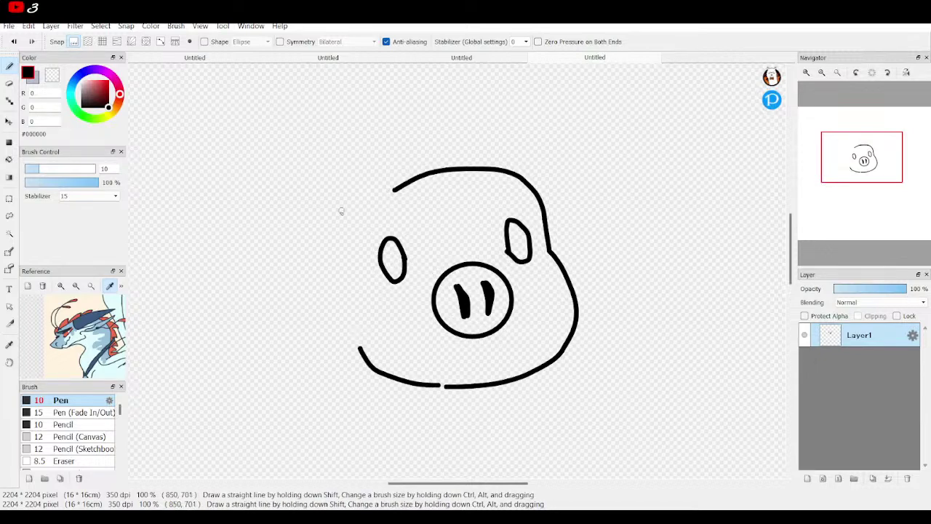
{"action": "mouse_move", "coordinate": [318, 214]}
{"action": "left_mouse_down"}
{"action": "mouse_move", "coordinate": [328, 175]}
{"action": "mouse_move", "coordinate": [357, 148]}
{"action": "mouse_move", "coordinate": [390, 183]}
{"action": "mouse_move", "coordinate": [397, 222]}
{"action": "mouse_move", "coordinate": [311, 219]}
{"action": "left_mouse_up"}
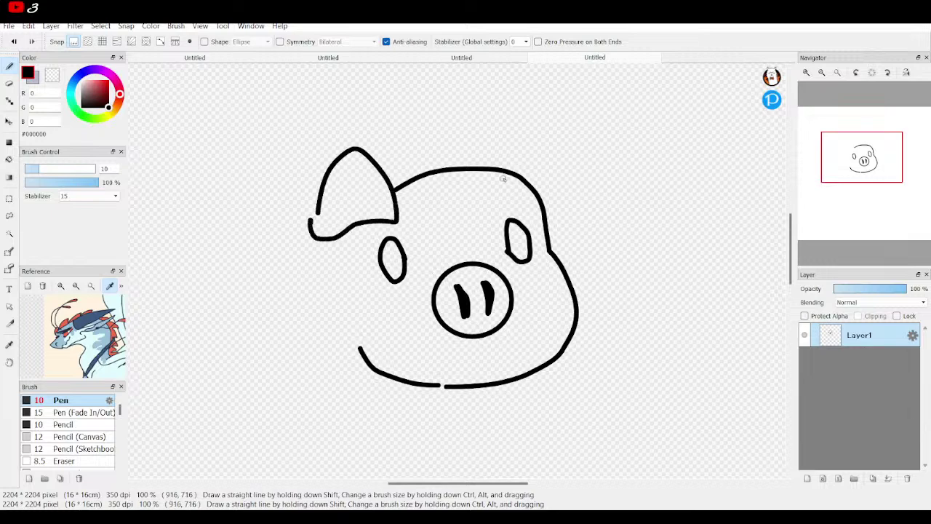
{"action": "mouse_move", "coordinate": [504, 148]}
{"action": "left_mouse_down"}
{"action": "mouse_move", "coordinate": [564, 186]}
{"action": "mouse_move", "coordinate": [565, 218]}
{"action": "left_mouse_up"}
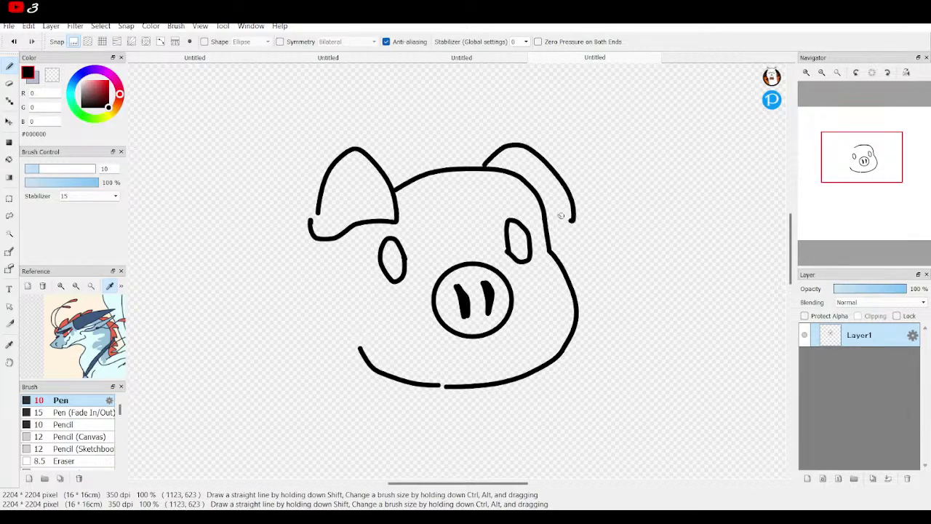
{"action": "mouse_move", "coordinate": [618, 208]}
{"action": "left_mouse_down"}
{"action": "mouse_move", "coordinate": [562, 151]}
{"action": "mouse_move", "coordinate": [651, 188]}
{"action": "left_mouse_up"}
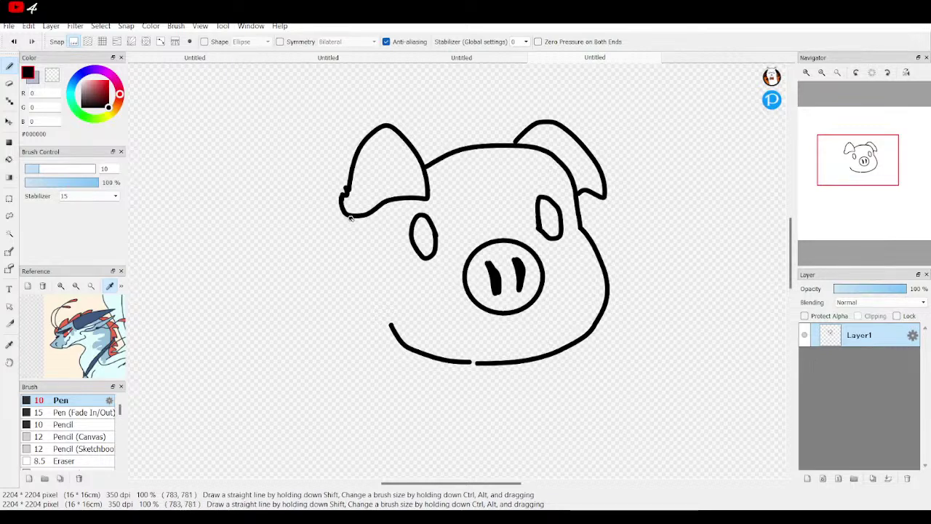
{"action": "mouse_move", "coordinate": [345, 217]}
{"action": "left_mouse_down"}
{"action": "mouse_move", "coordinate": [340, 252]}
{"action": "mouse_move", "coordinate": [349, 333]}
{"action": "left_mouse_up"}
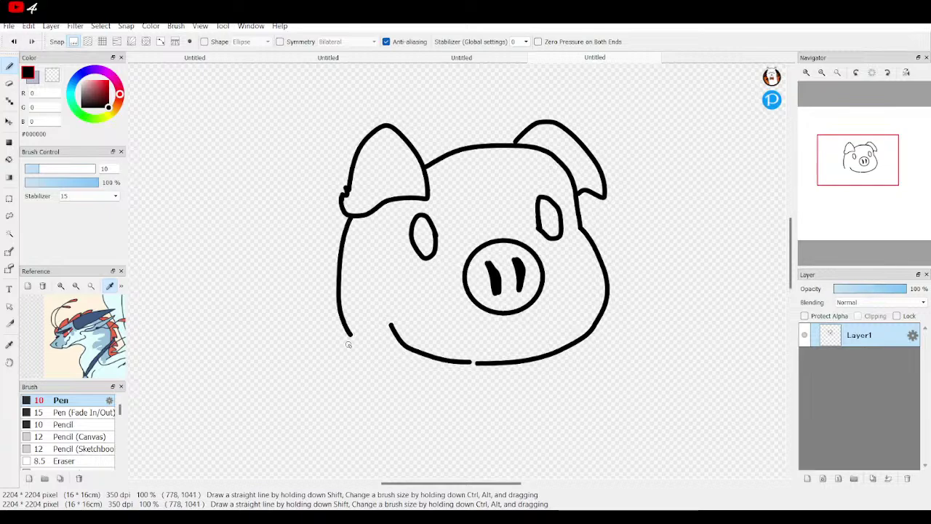
Step: Draw the right side of the body as one curved line running down from the lower right of the head
{"action": "left_click", "coordinate": [843, 189]}
{"action": "left_click", "coordinate": [821, 72]}
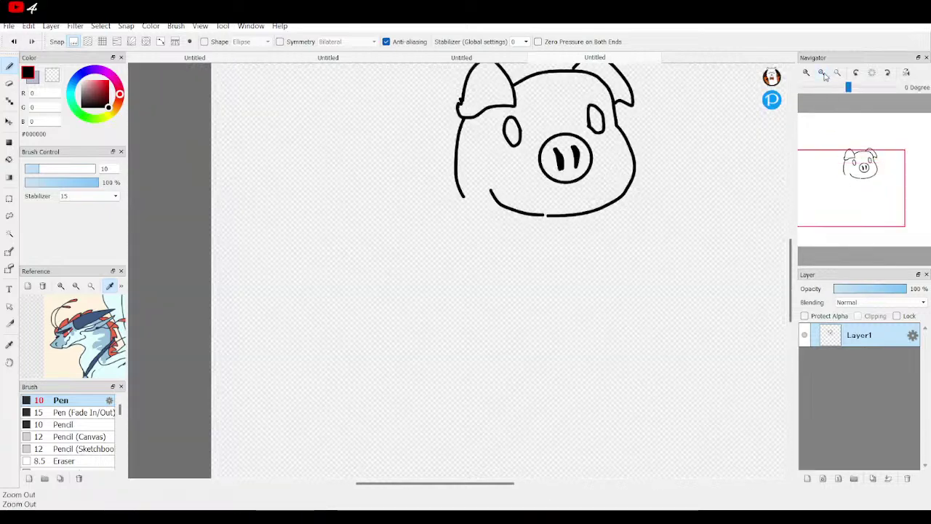
{"action": "left_click", "coordinate": [821, 72]}
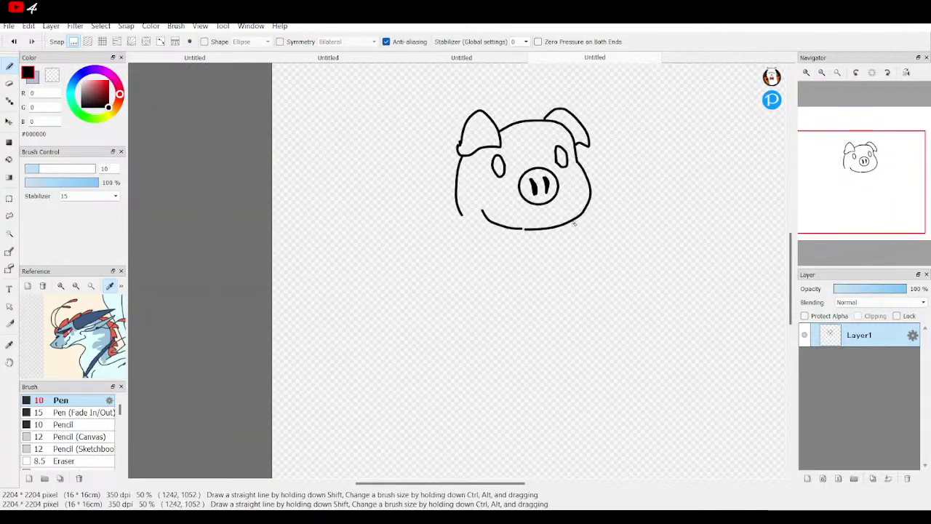
{"action": "mouse_move", "coordinate": [593, 245]}
{"action": "left_mouse_down"}
{"action": "mouse_move", "coordinate": [607, 312]}
{"action": "mouse_move", "coordinate": [598, 338]}
{"action": "left_mouse_up"}
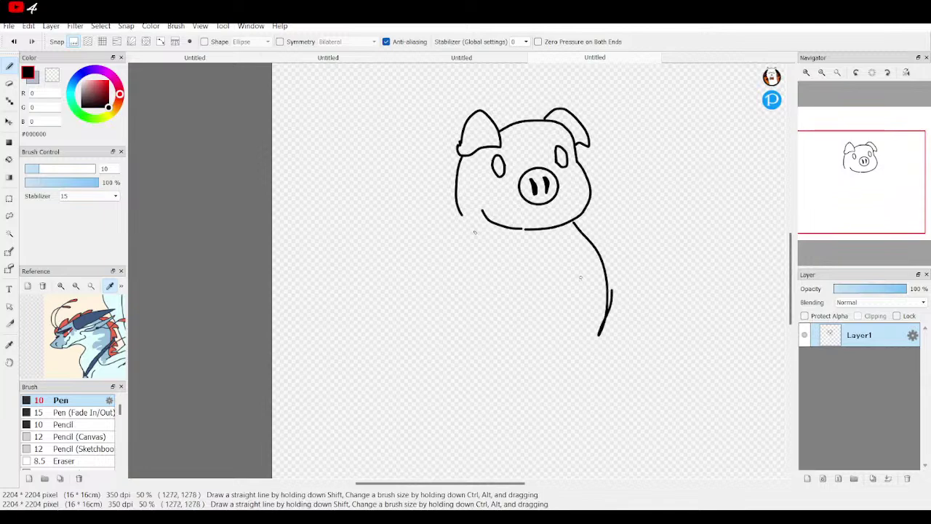
{"action": "left_click", "coordinate": [13, 41]}
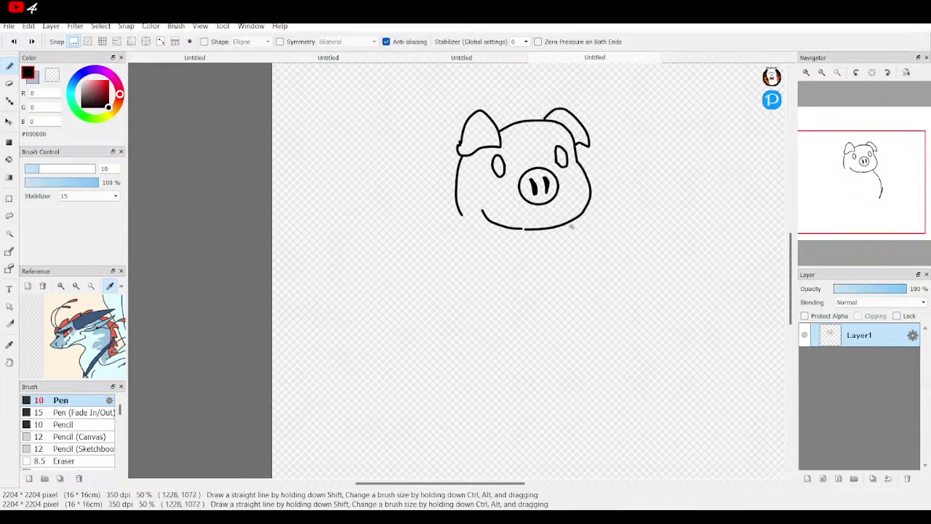
{"action": "left_click_drag", "start_coordinate": [604, 271], "coordinate": [595, 320]}
Step: Draw two rounded front legs side by side below the head, with a short line dividing them
{"action": "left_click", "coordinate": [806, 73]}
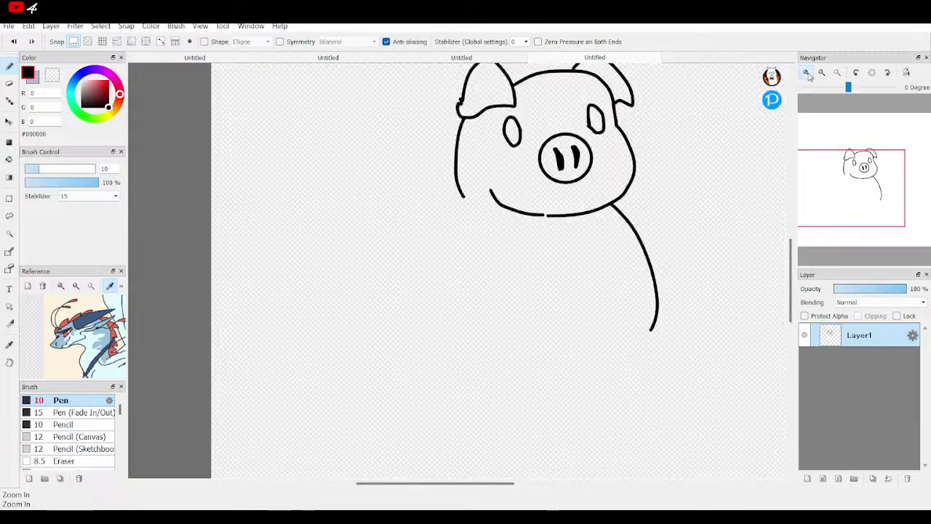
{"action": "left_click", "coordinate": [806, 73]}
{"action": "scroll", "coordinate": [853, 187], "scroll_direction": "up", "scroll_amount": 2}
{"action": "left_click_drag", "start_coordinate": [858, 184], "coordinate": [858, 191]}
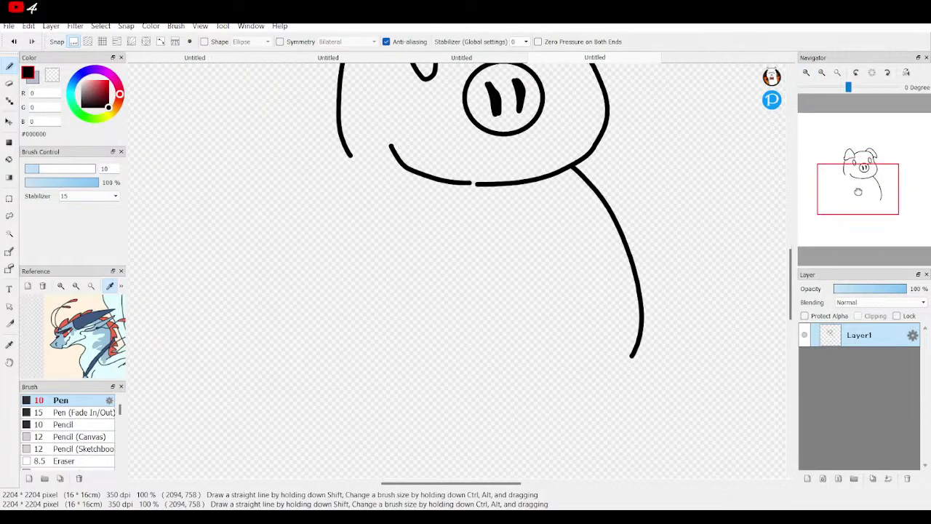
{"action": "mouse_move", "coordinate": [601, 262]}
{"action": "left_mouse_down"}
{"action": "mouse_move", "coordinate": [649, 353]}
{"action": "mouse_move", "coordinate": [614, 398]}
{"action": "mouse_move", "coordinate": [545, 385]}
{"action": "left_mouse_up"}
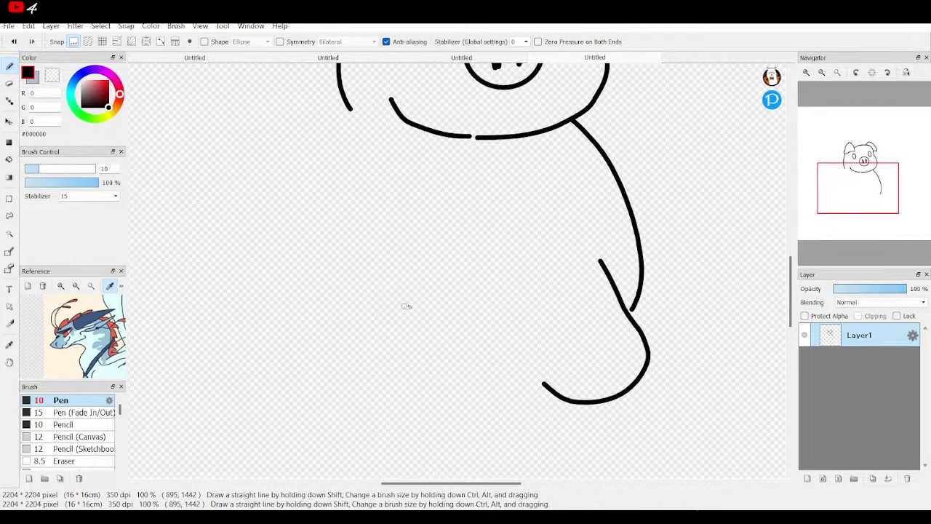
{"action": "mouse_move", "coordinate": [429, 279]}
{"action": "left_mouse_down"}
{"action": "mouse_move", "coordinate": [411, 369]}
{"action": "mouse_move", "coordinate": [438, 418]}
{"action": "mouse_move", "coordinate": [498, 408]}
{"action": "mouse_move", "coordinate": [523, 366]}
{"action": "left_mouse_up"}
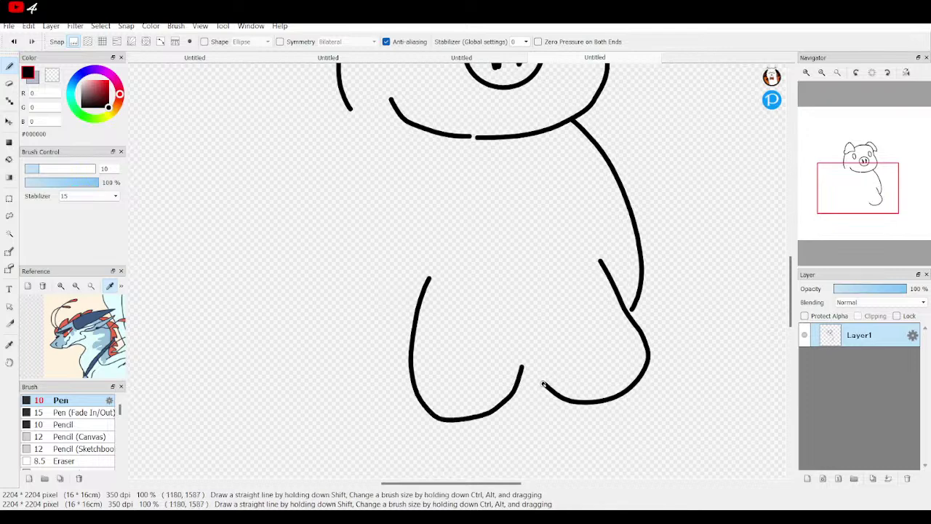
{"action": "left_click_drag", "start_coordinate": [523, 363], "coordinate": [514, 313]}
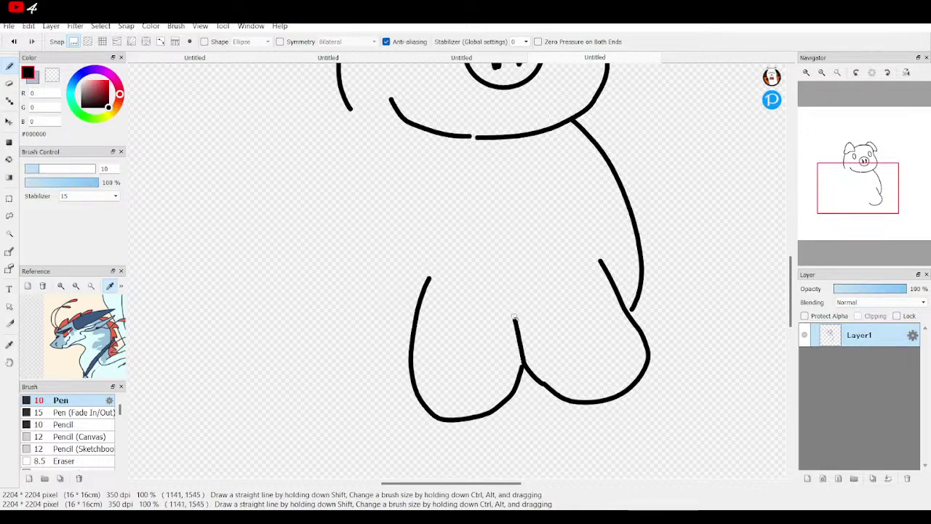
Step: Undo the dividing line between the front legs and redraw it as a longer curve
{"action": "scroll", "coordinate": [515, 321], "scroll_direction": "up", "scroll_amount": 4}
{"action": "scroll", "coordinate": [502, 306], "scroll_direction": "down", "scroll_amount": 4}
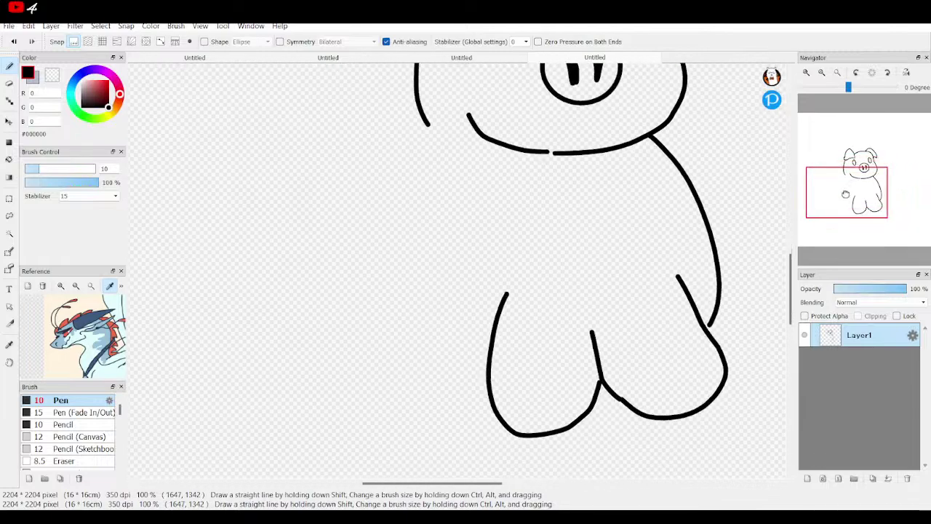
{"action": "scroll", "coordinate": [489, 294], "scroll_direction": "left", "scroll_amount": 3}
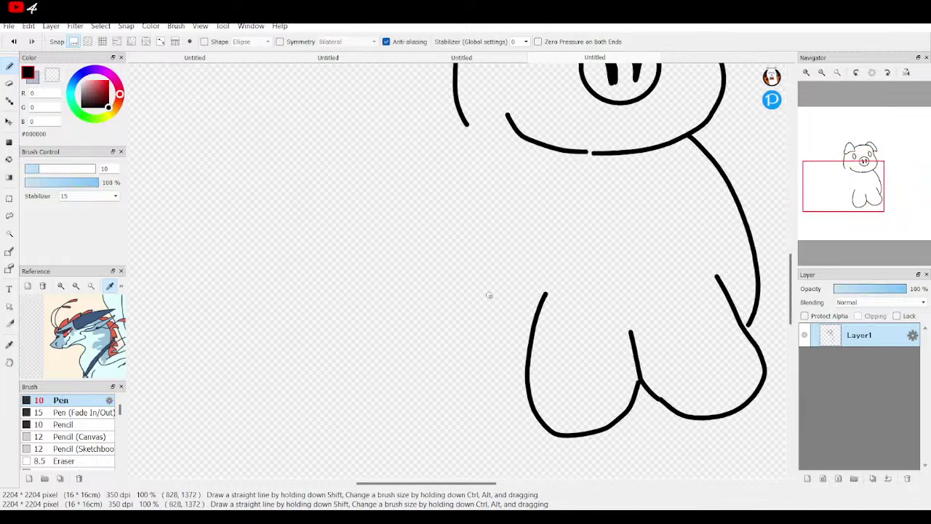
{"action": "left_click", "coordinate": [12, 42]}
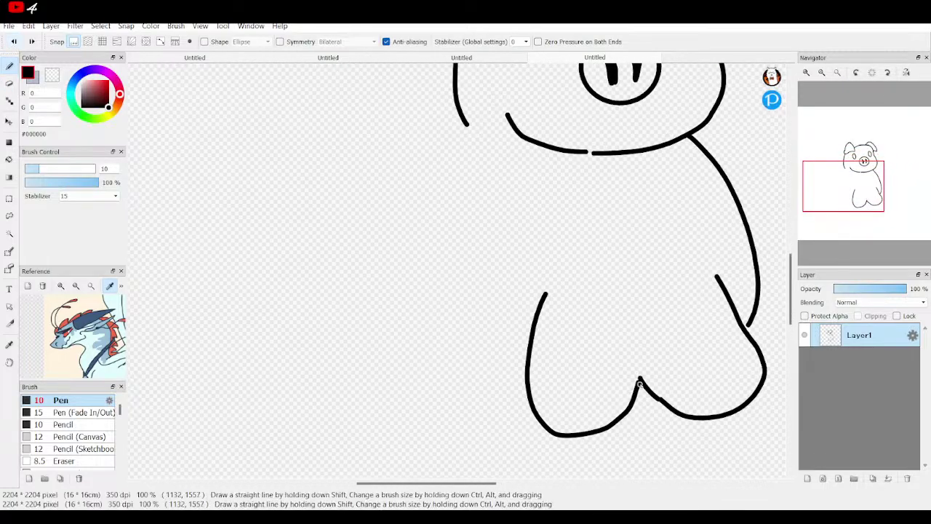
{"action": "left_click_drag", "start_coordinate": [639, 379], "coordinate": [630, 310]}
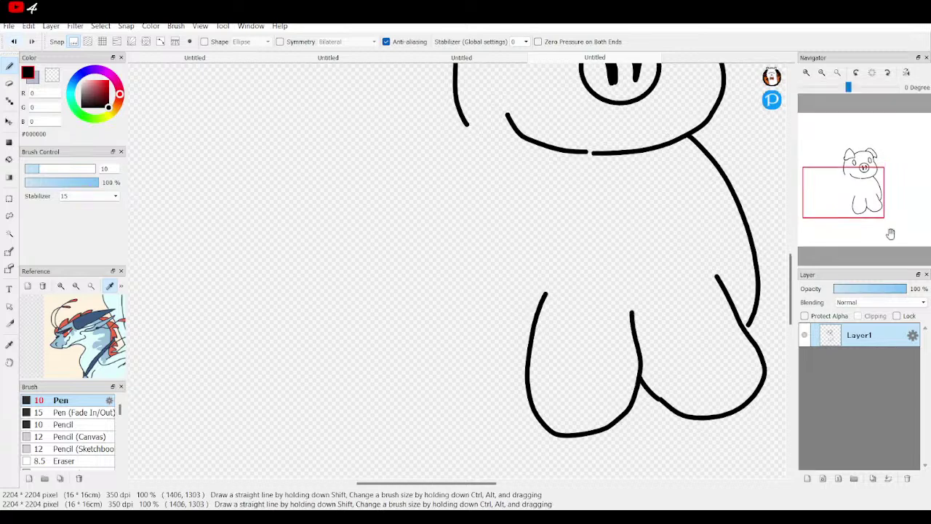
Step: Draw a rounded hind foot against the right side of the body and an oval foot left of the front legs
{"action": "left_click", "coordinate": [850, 200]}
{"action": "left_click_drag", "start_coordinate": [849, 200], "coordinate": [857, 195]}
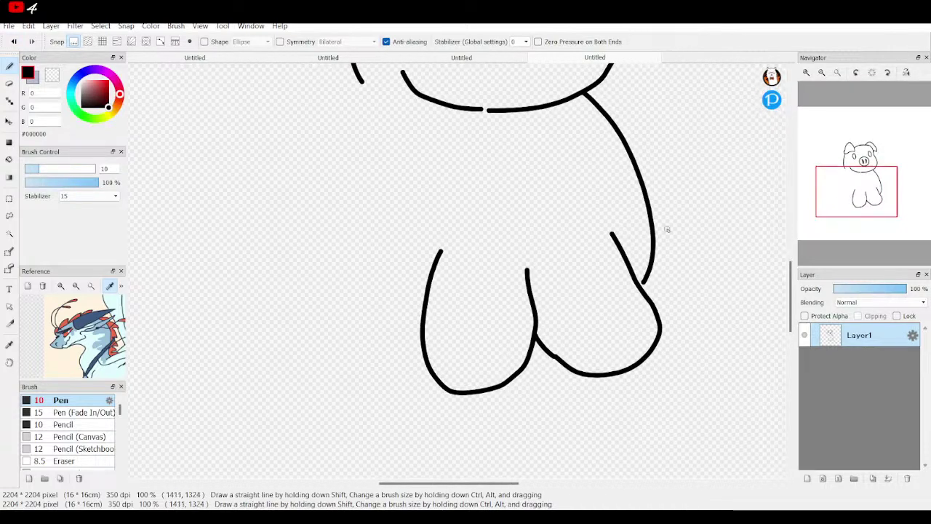
{"action": "mouse_move", "coordinate": [650, 222]}
{"action": "left_mouse_down"}
{"action": "mouse_move", "coordinate": [677, 183]}
{"action": "mouse_move", "coordinate": [711, 211]}
{"action": "mouse_move", "coordinate": [708, 279]}
{"action": "mouse_move", "coordinate": [682, 306]}
{"action": "mouse_move", "coordinate": [646, 288]}
{"action": "left_mouse_up"}
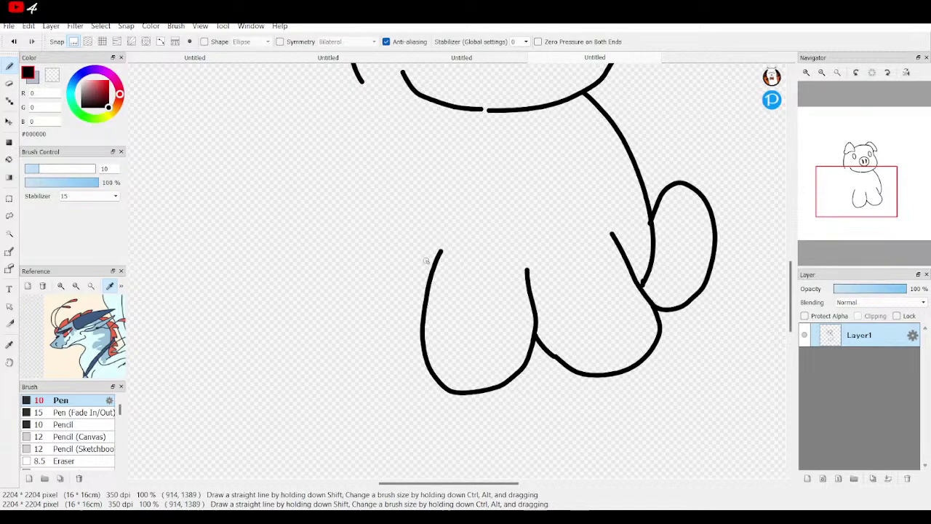
{"action": "mouse_move", "coordinate": [316, 313]}
{"action": "left_mouse_down"}
{"action": "mouse_move", "coordinate": [290, 255]}
{"action": "mouse_move", "coordinate": [311, 210]}
{"action": "mouse_move", "coordinate": [371, 232]}
{"action": "mouse_move", "coordinate": [392, 283]}
{"action": "mouse_move", "coordinate": [382, 324]}
{"action": "mouse_move", "coordinate": [322, 316]}
{"action": "left_mouse_up"}
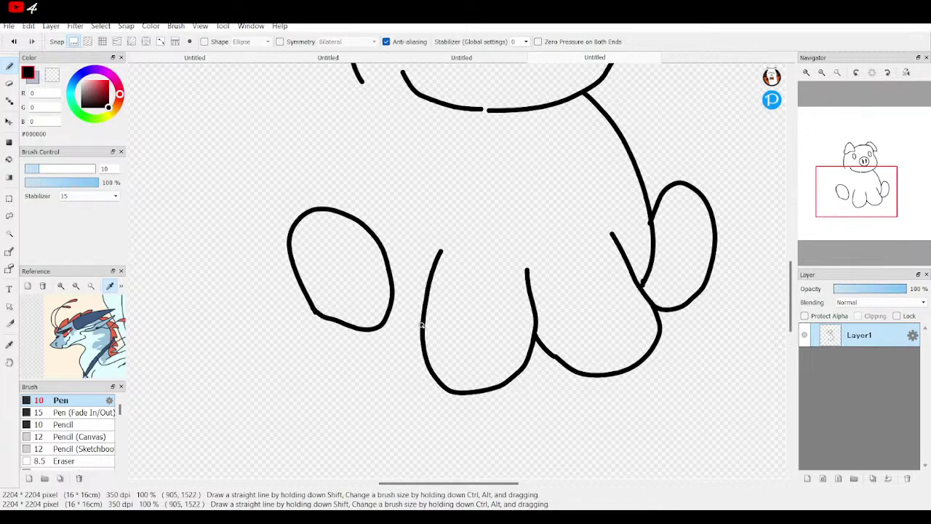
Step: Draw the body's left side as a curve from the head to the left foot and trim its overshoot with a size 24 eraser
{"action": "mouse_move", "coordinate": [857, 196]}
{"action": "left_mouse_down"}
{"action": "mouse_move", "coordinate": [868, 192]}
{"action": "mouse_move", "coordinate": [860, 183]}
{"action": "left_mouse_up"}
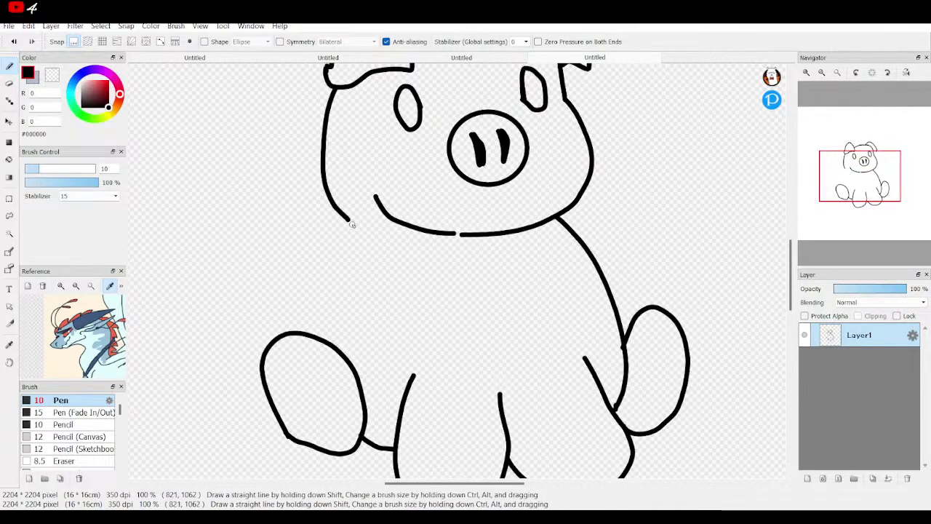
{"action": "left_click_drag", "start_coordinate": [343, 229], "coordinate": [312, 343]}
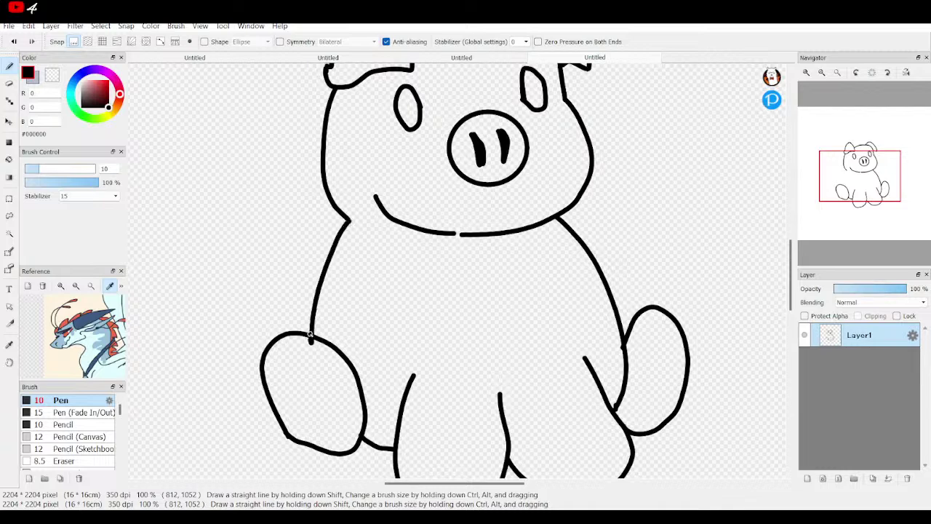
{"action": "key", "text": "e"}
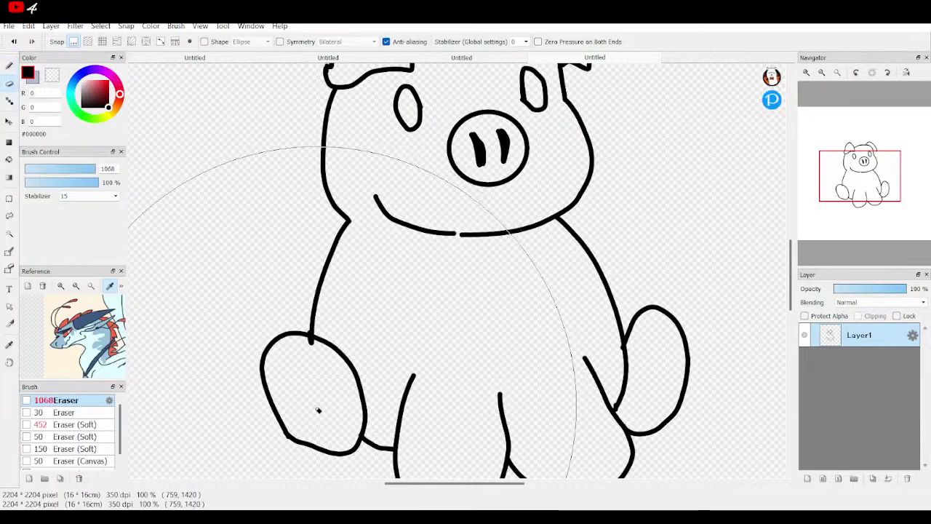
{"action": "left_click_drag", "start_coordinate": [93, 169], "coordinate": [59, 168]}
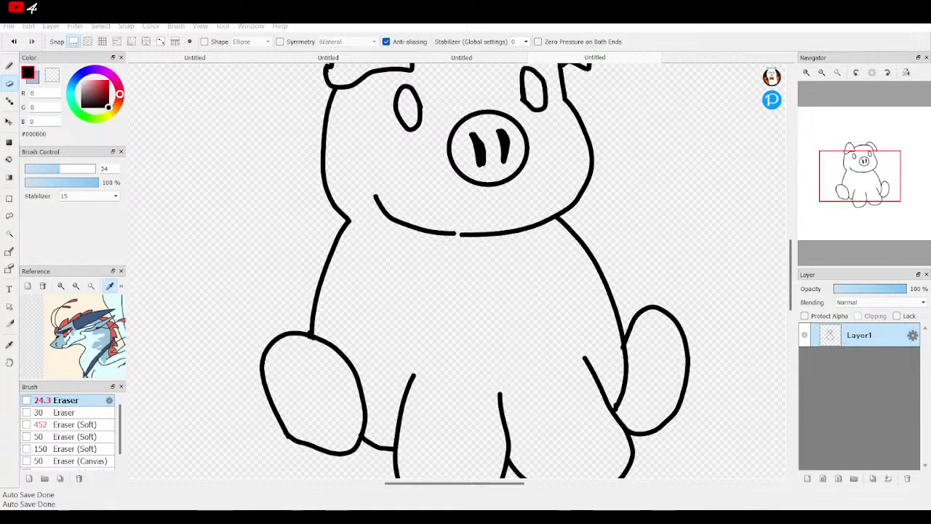
Step: Draw a curly pig tail rising from above the left foot, undoing the first curl and redrawing it with a smaller loop
{"action": "left_click", "coordinate": [10, 67]}
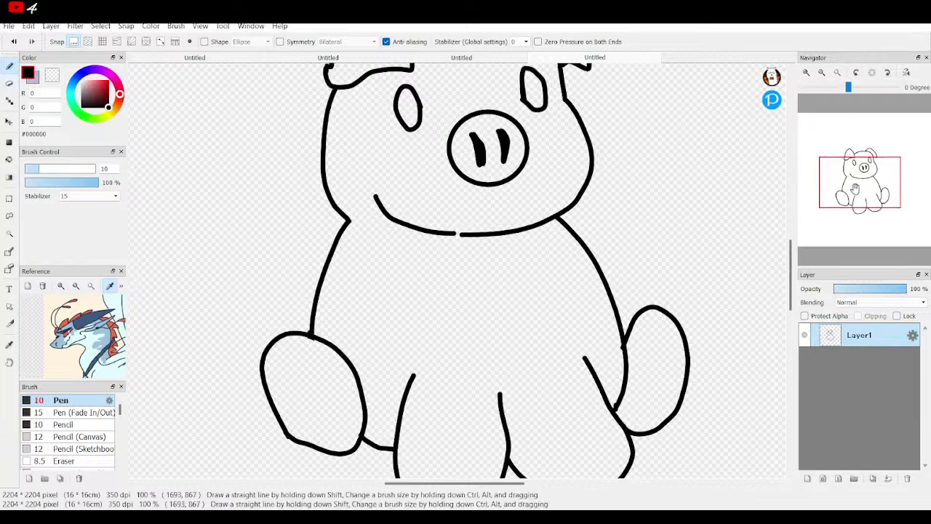
{"action": "left_click_drag", "start_coordinate": [861, 188], "coordinate": [845, 186]}
{"action": "mouse_move", "coordinate": [442, 298]}
{"action": "left_mouse_down"}
{"action": "mouse_move", "coordinate": [408, 281]}
{"action": "mouse_move", "coordinate": [386, 247]}
{"action": "mouse_move", "coordinate": [409, 240]}
{"action": "mouse_move", "coordinate": [413, 256]}
{"action": "mouse_move", "coordinate": [357, 267]}
{"action": "mouse_move", "coordinate": [346, 225]}
{"action": "mouse_move", "coordinate": [395, 195]}
{"action": "left_mouse_up"}
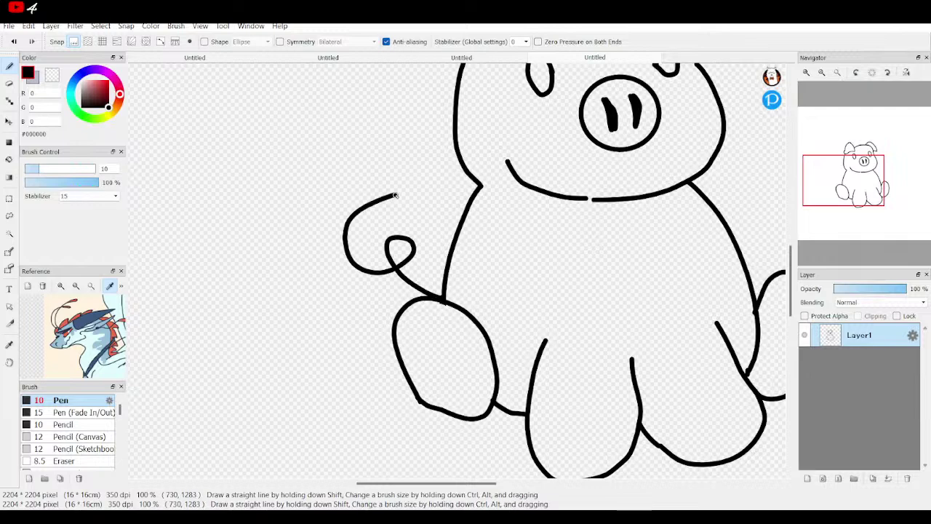
{"action": "left_click", "coordinate": [14, 41]}
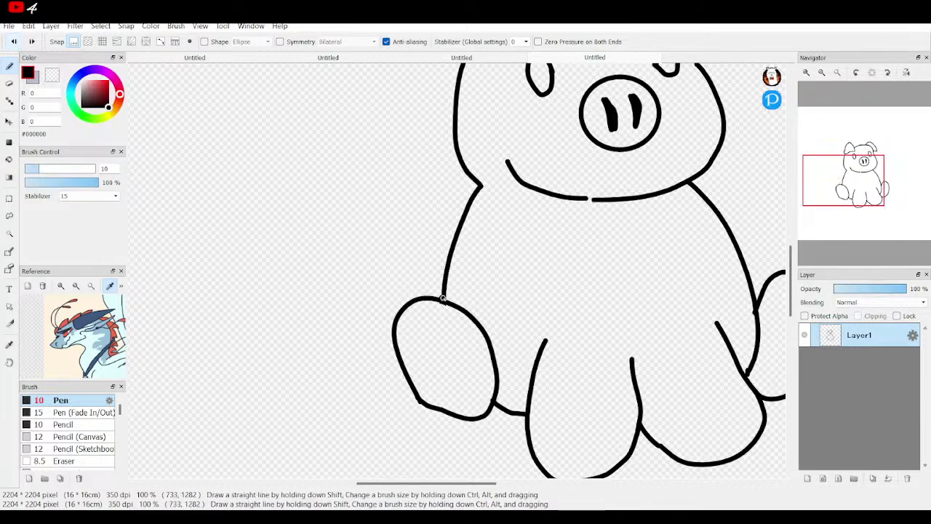
{"action": "mouse_move", "coordinate": [441, 299]}
{"action": "left_mouse_down"}
{"action": "mouse_move", "coordinate": [438, 271]}
{"action": "mouse_move", "coordinate": [414, 259]}
{"action": "mouse_move", "coordinate": [407, 282]}
{"action": "mouse_move", "coordinate": [431, 261]}
{"action": "mouse_move", "coordinate": [408, 215]}
{"action": "mouse_move", "coordinate": [360, 206]}
{"action": "left_mouse_up"}
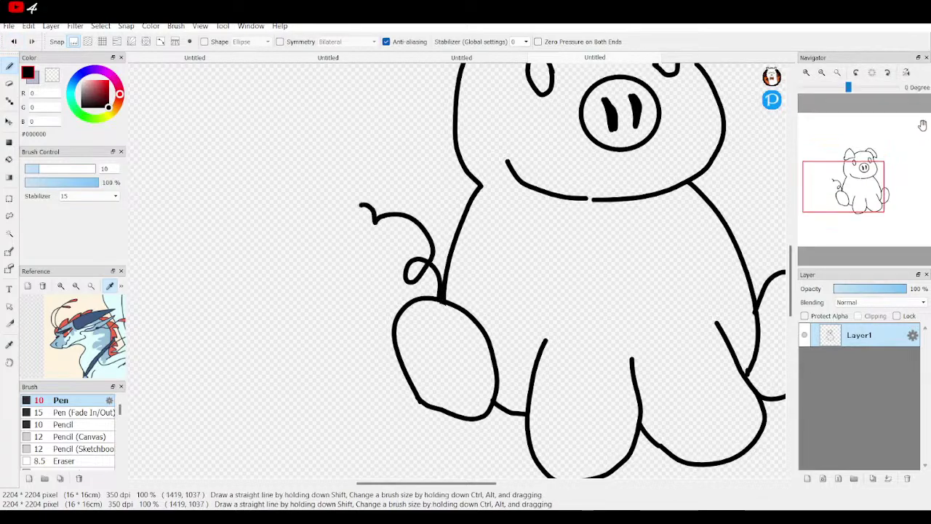
Step: Select the whole pig with a rectangle, enlarge it to fill most of the canvas, apply the transform and deselect
{"action": "scroll", "coordinate": [853, 96], "scroll_direction": "down", "scroll_amount": 5}
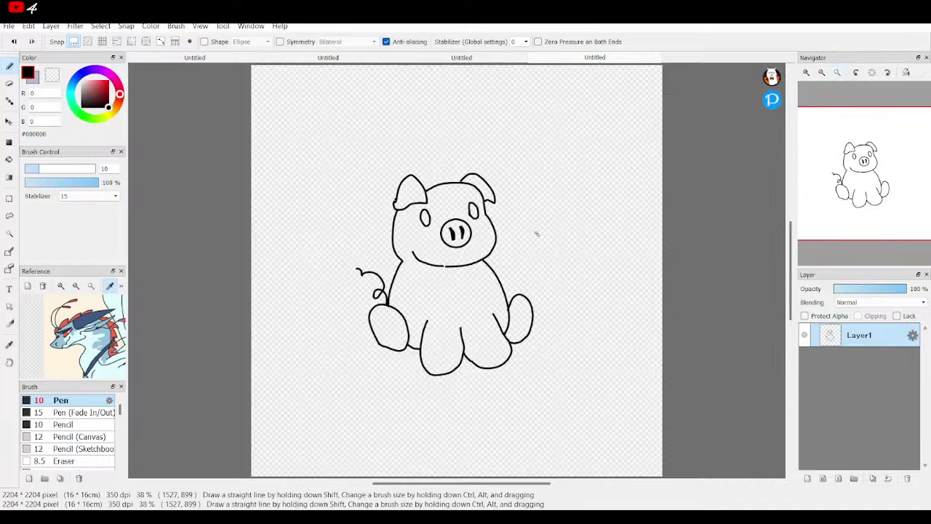
{"action": "left_click", "coordinate": [9, 198]}
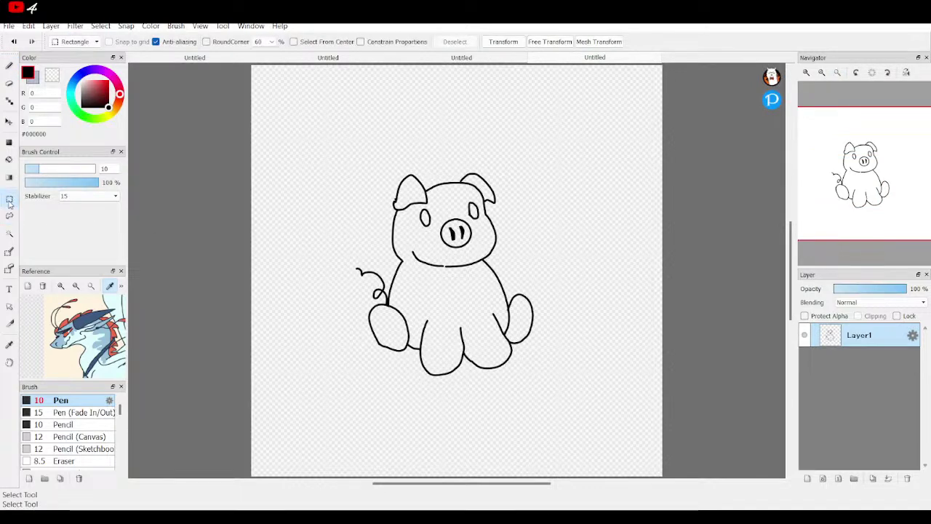
{"action": "left_click_drag", "start_coordinate": [288, 141], "coordinate": [626, 472]}
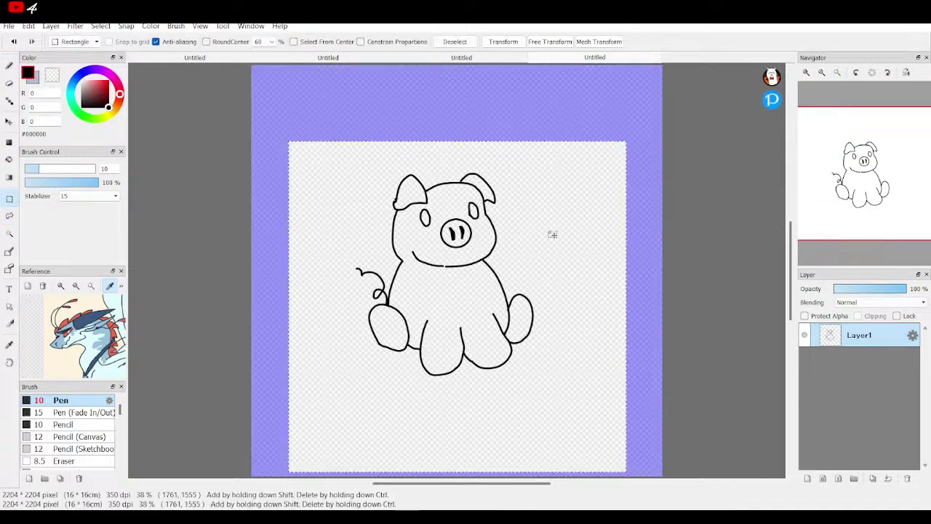
{"action": "left_click", "coordinate": [503, 42]}
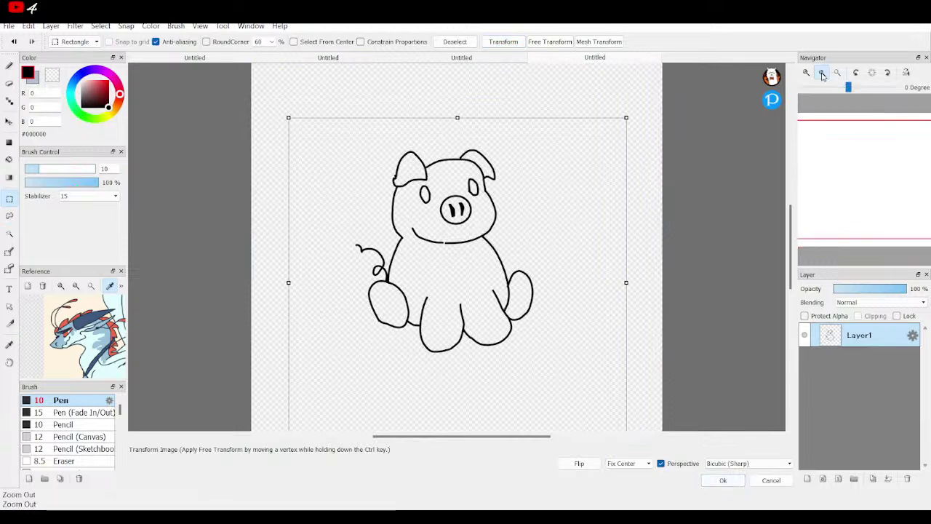
{"action": "left_click", "coordinate": [822, 73]}
{"action": "left_click_drag", "start_coordinate": [531, 334], "coordinate": [603, 362]}
{"action": "left_click_drag", "start_coordinate": [500, 229], "coordinate": [505, 240]}
{"action": "left_click_drag", "start_coordinate": [587, 396], "coordinate": [575, 383]}
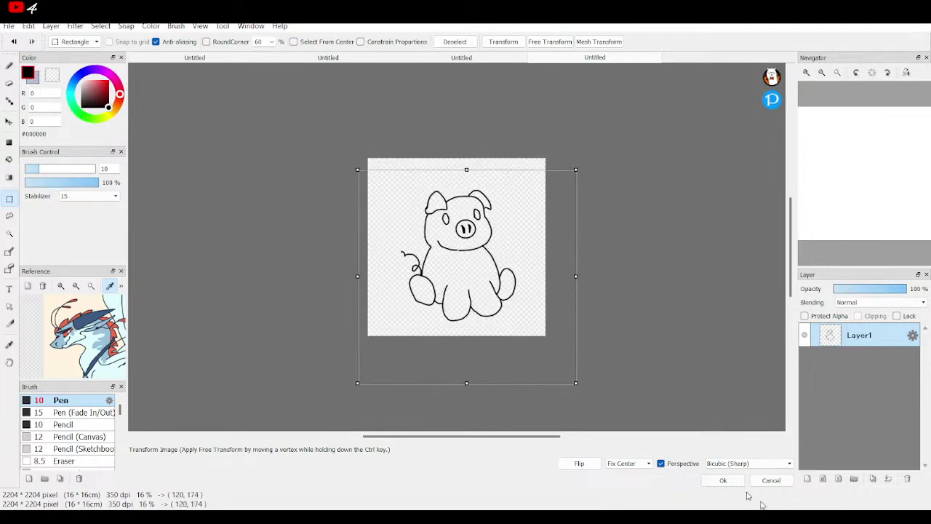
{"action": "left_click", "coordinate": [723, 480]}
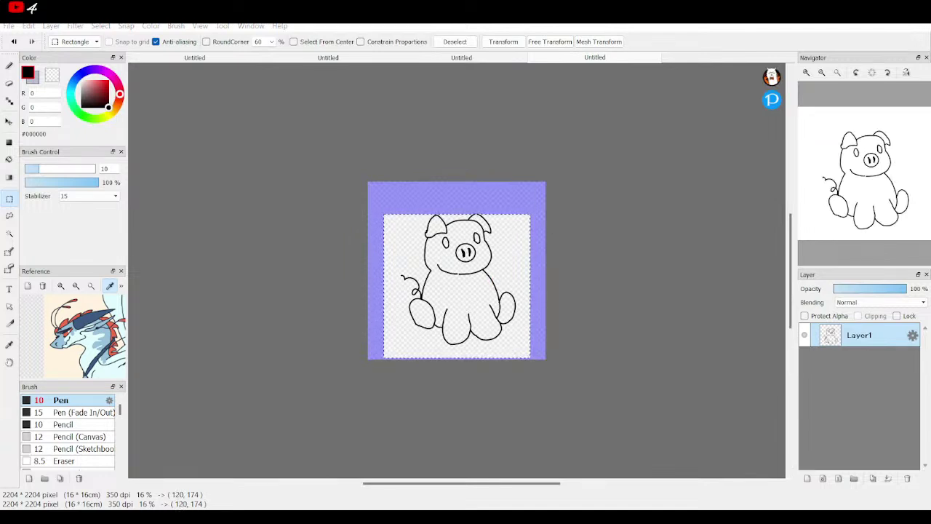
{"action": "left_click", "coordinate": [137, 92]}
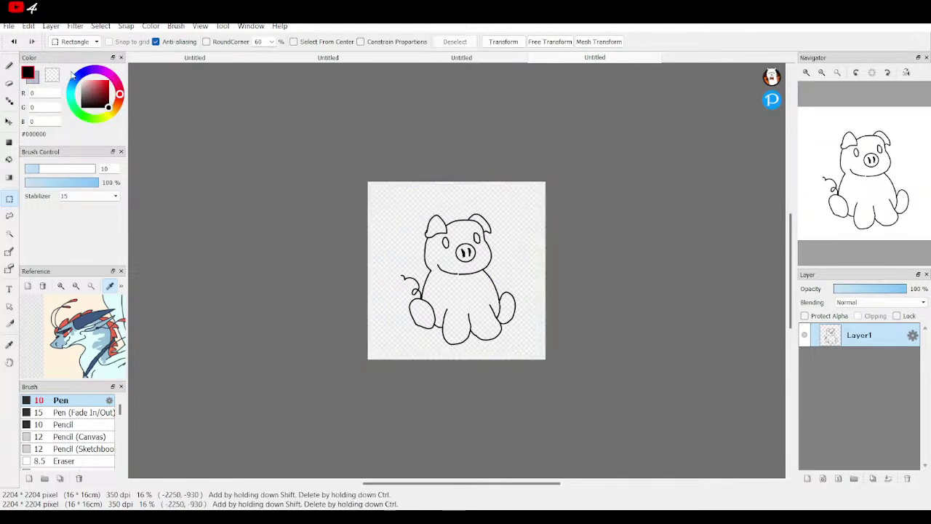
Step: Fill both of the pig's eyes with black
{"action": "left_click", "coordinate": [10, 66]}
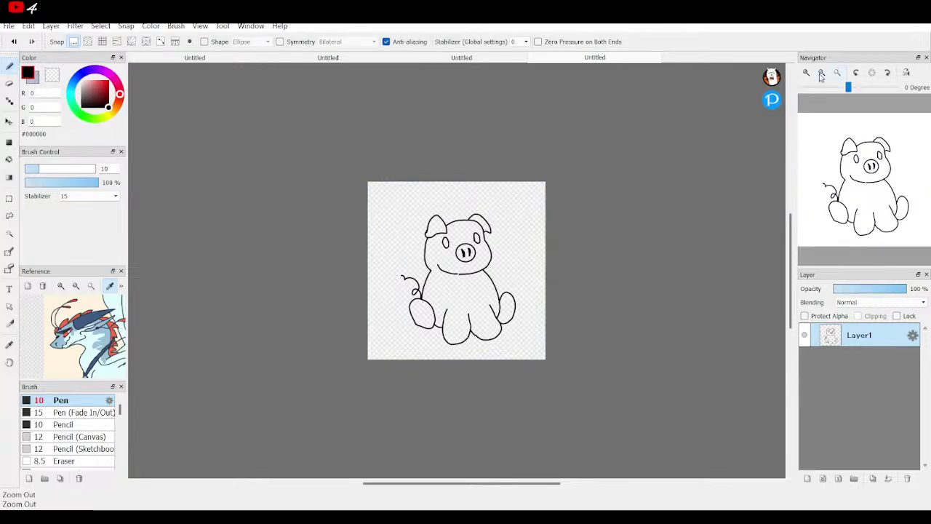
{"action": "left_click", "coordinate": [806, 73]}
{"action": "left_click", "coordinate": [806, 73]}
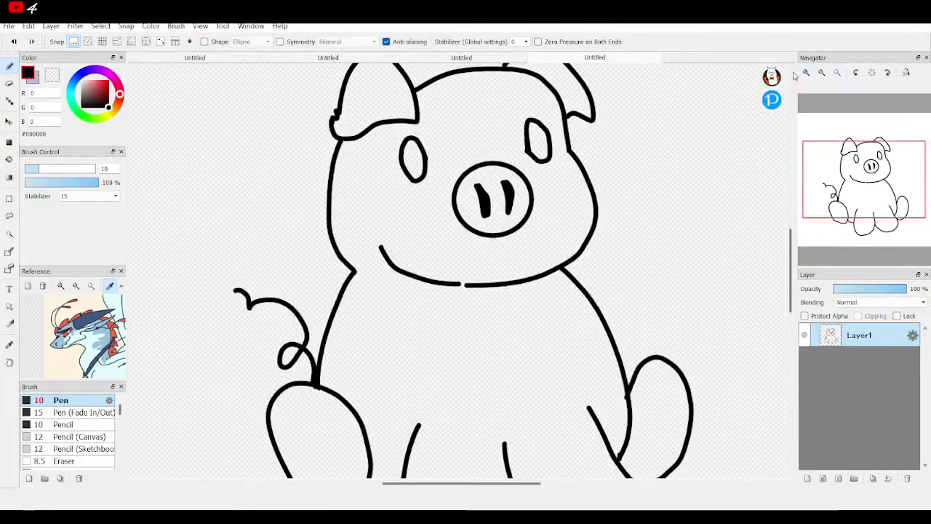
{"action": "left_click", "coordinate": [9, 160]}
{"action": "left_click", "coordinate": [413, 158]}
{"action": "left_click", "coordinate": [541, 139]}
Step: Add a new layer and place it below the line art layer
{"action": "mouse_move", "coordinate": [879, 149]}
{"action": "left_mouse_down"}
{"action": "mouse_move", "coordinate": [860, 212]}
{"action": "mouse_move", "coordinate": [866, 162]}
{"action": "left_mouse_up"}
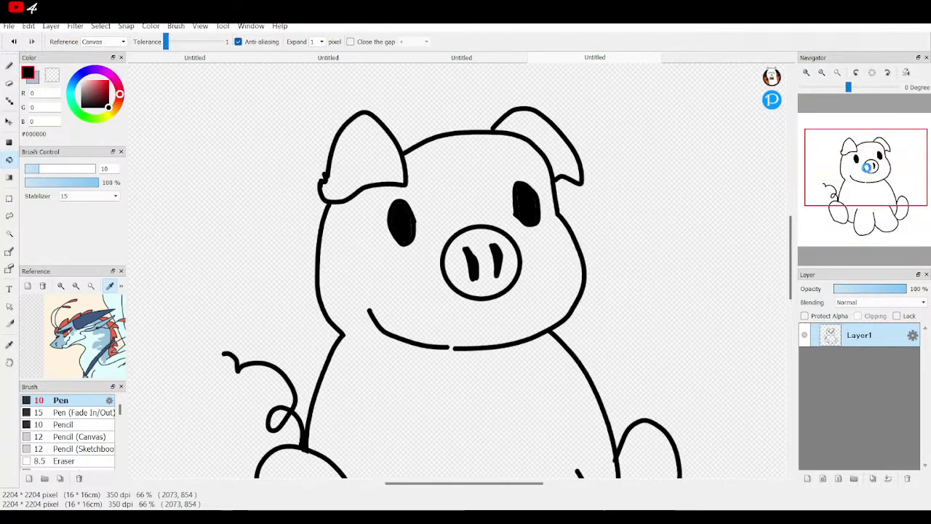
{"action": "left_click", "coordinate": [808, 479]}
{"action": "left_click_drag", "start_coordinate": [860, 339], "coordinate": [859, 364]}
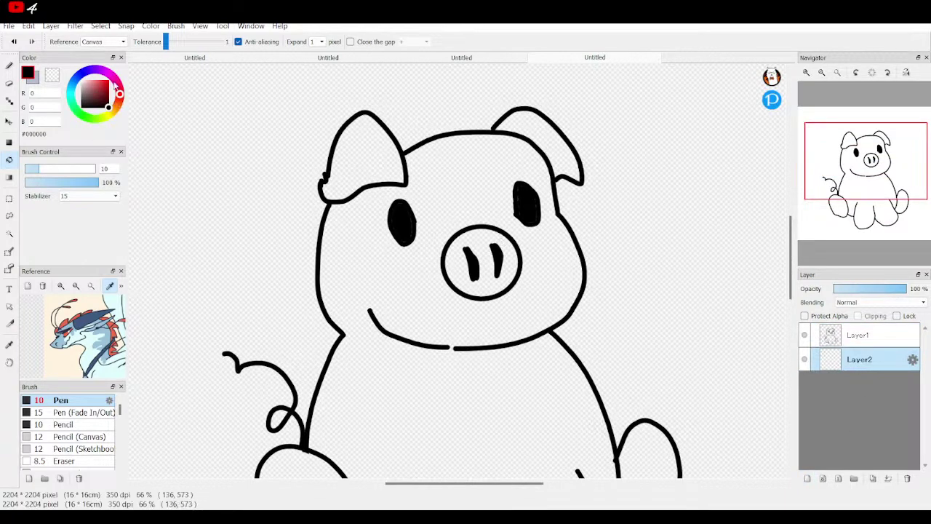
Step: Fill the snout and the left ear with light pink (255, 216, 254) on the new layer
{"action": "left_click", "coordinate": [111, 74]}
{"action": "left_click_drag", "start_coordinate": [95, 88], "coordinate": [86, 82]}
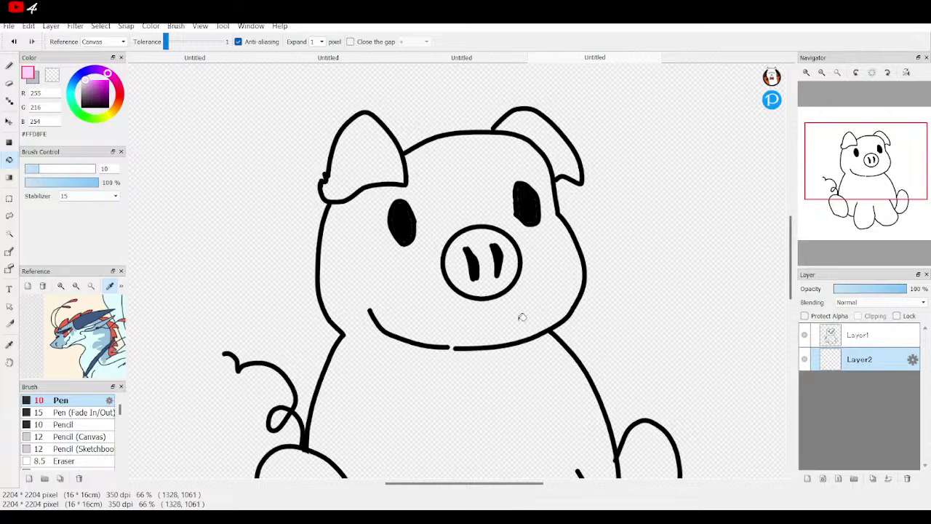
{"action": "left_click", "coordinate": [468, 251]}
{"action": "left_click", "coordinate": [375, 161]}
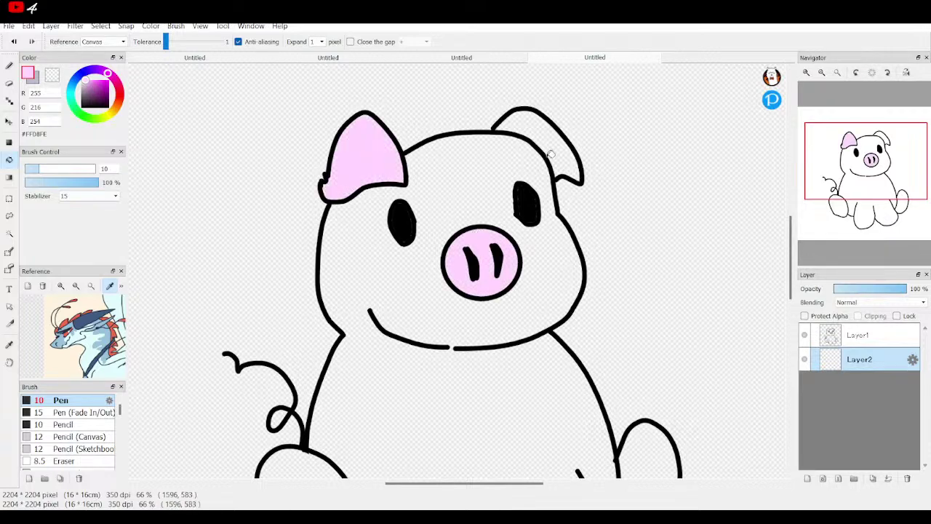
Step: Fill the snout, both ears and both hind feet with the muted light pink #EEC9ED
{"action": "left_click", "coordinate": [88, 88]}
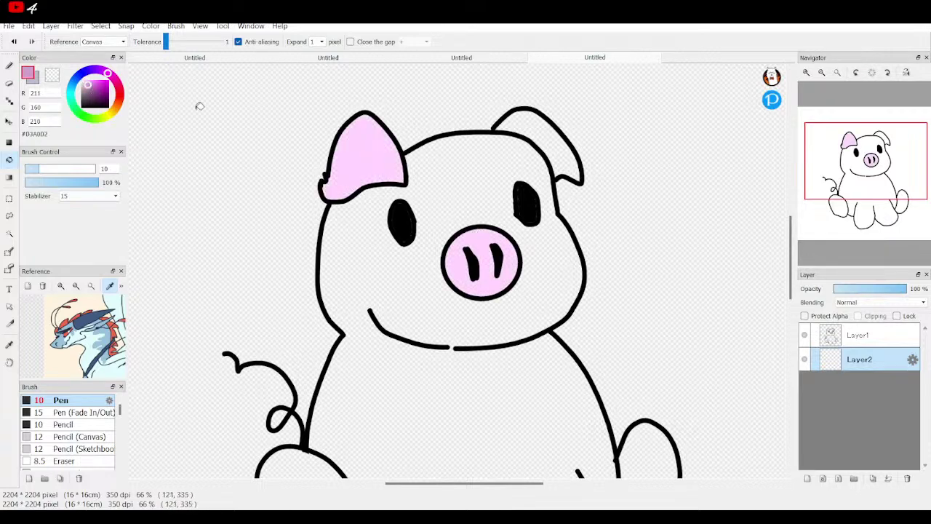
{"action": "left_click", "coordinate": [86, 83]}
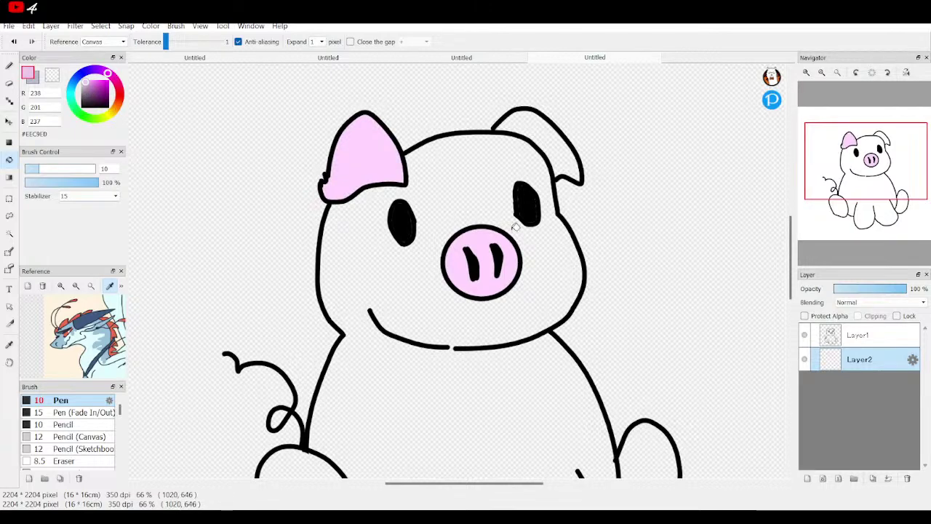
{"action": "left_click", "coordinate": [488, 240]}
{"action": "left_click", "coordinate": [371, 158]}
{"action": "left_click", "coordinate": [552, 137]}
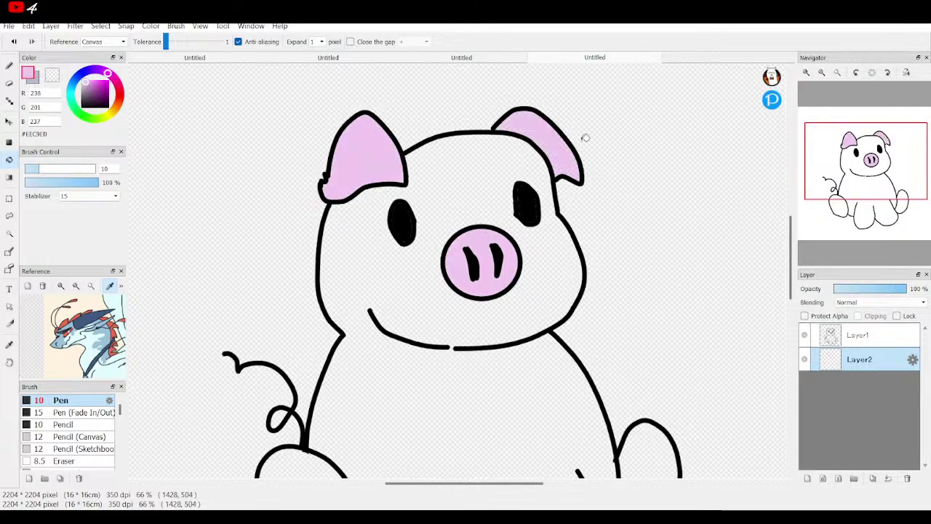
{"action": "mouse_move", "coordinate": [850, 175]}
{"action": "left_mouse_down"}
{"action": "mouse_move", "coordinate": [833, 209]}
{"action": "mouse_move", "coordinate": [878, 204]}
{"action": "mouse_move", "coordinate": [856, 164]}
{"action": "mouse_move", "coordinate": [846, 165]}
{"action": "left_mouse_up"}
{"action": "left_click", "coordinate": [495, 307]}
{"action": "left_click", "coordinate": [536, 286]}
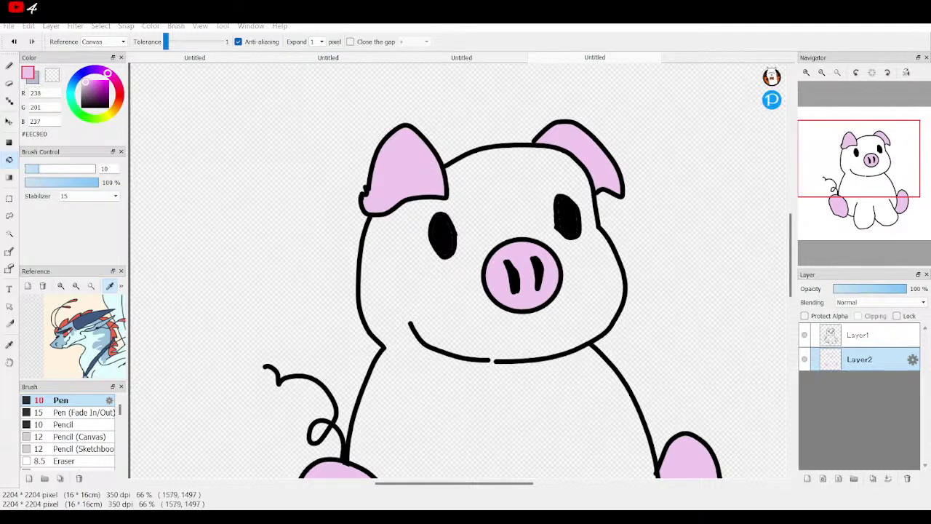
Step: Fill the head and body with mauve #DC9CDB and replace that fill with the brighter pink #FFA8EC
{"action": "left_click_drag", "start_coordinate": [861, 163], "coordinate": [870, 189]}
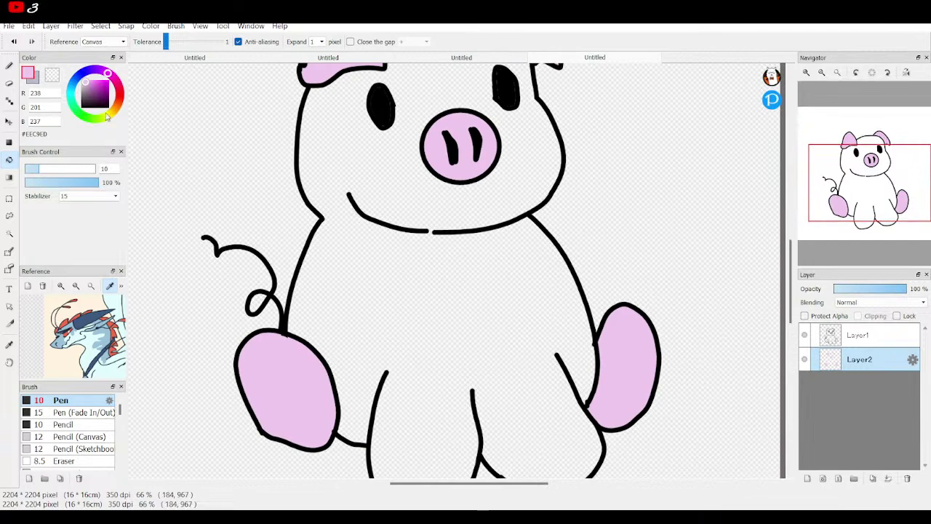
{"action": "left_click", "coordinate": [90, 87]}
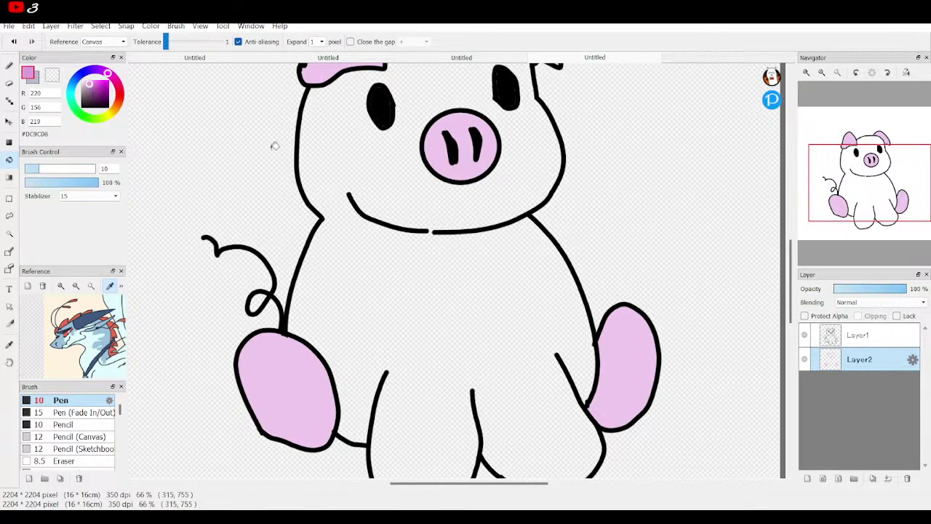
{"action": "left_click", "coordinate": [417, 285]}
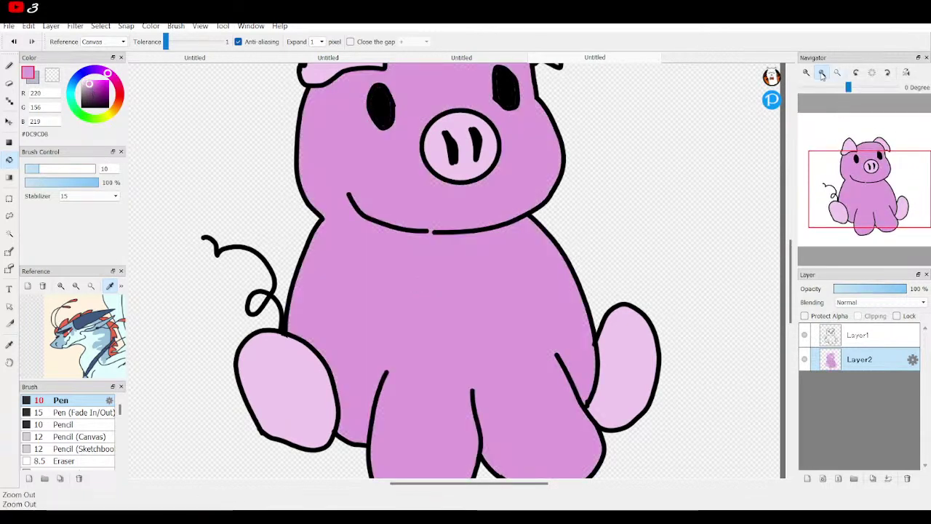
{"action": "key", "text": "ctrl+minus"}
{"action": "left_click", "coordinate": [94, 80]}
{"action": "left_click", "coordinate": [118, 82]}
{"action": "left_click", "coordinate": [402, 286]}
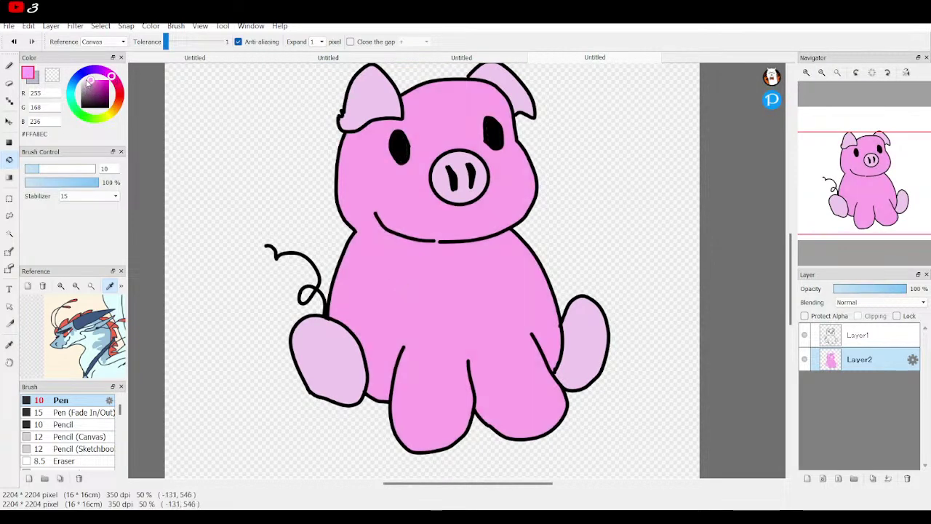
Step: Refill the head and body with the softer dusty pink #E5B1DA
{"action": "left_click", "coordinate": [87, 83]}
{"action": "left_click", "coordinate": [457, 281]}
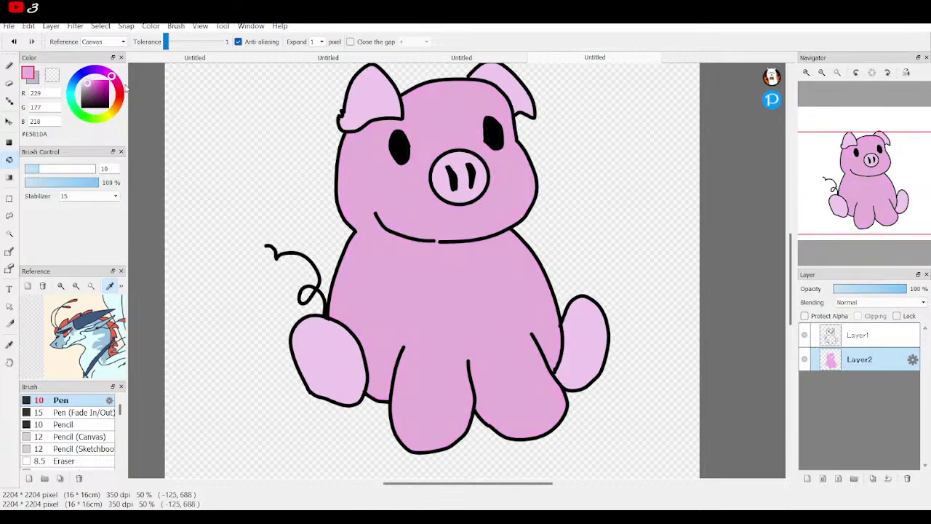
Step: Try a beige (#E5CEB1) pen stroke across the pig's belly and undo it
{"action": "left_click_drag", "start_coordinate": [117, 112], "coordinate": [109, 117]}
{"action": "left_click", "coordinate": [118, 106]}
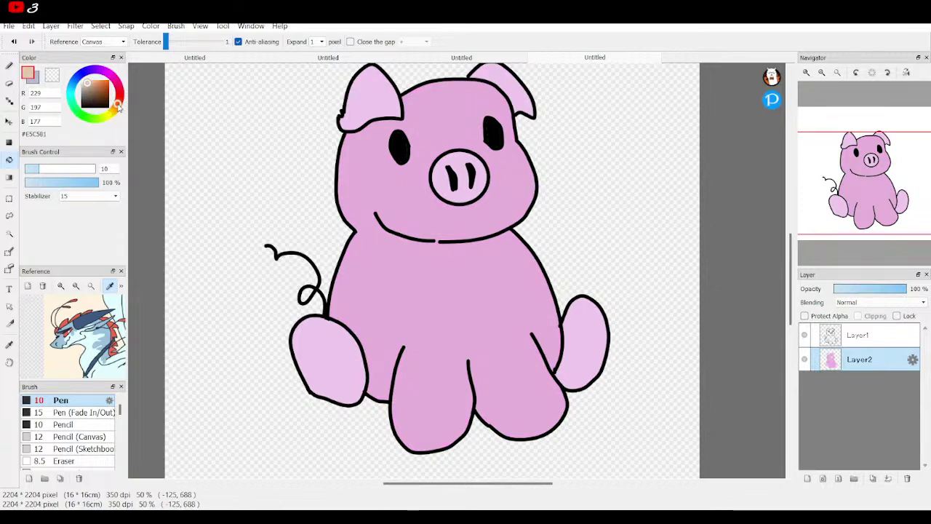
{"action": "left_click", "coordinate": [117, 109]}
{"action": "left_click", "coordinate": [9, 65]}
{"action": "left_click_drag", "start_coordinate": [411, 288], "coordinate": [460, 307]}
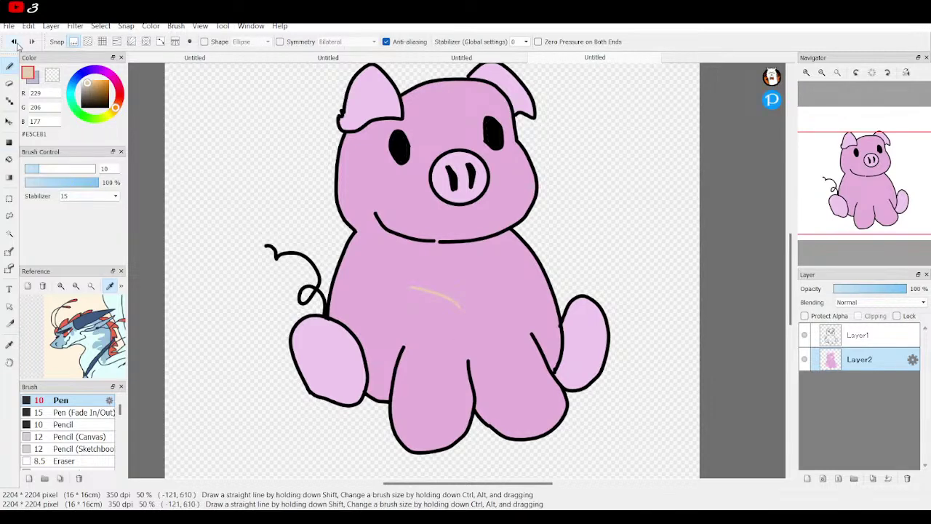
{"action": "left_click", "coordinate": [10, 44]}
Step: Outline irregular patches on the pig's belly, shoulder and cheek in pale pink #FBD0F0 with the pen
{"action": "left_click", "coordinate": [113, 76]}
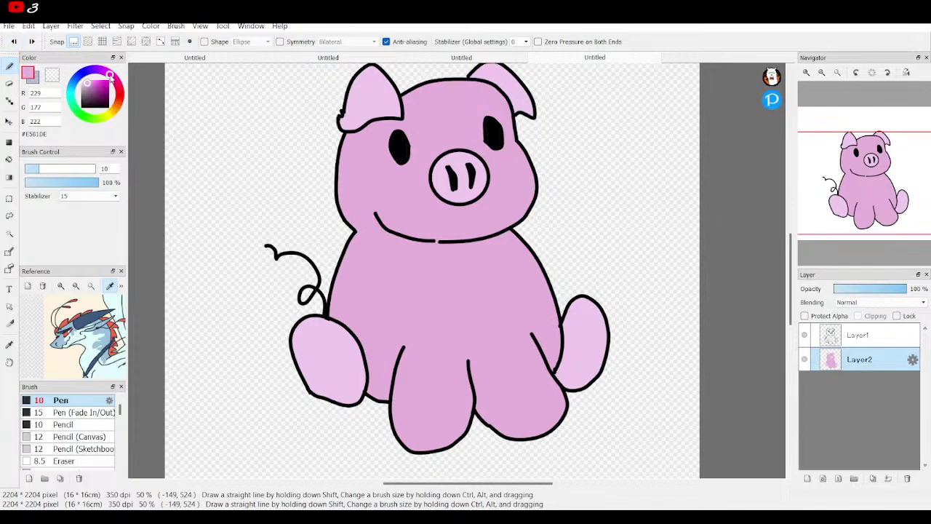
{"action": "left_click", "coordinate": [86, 81]}
{"action": "mouse_move", "coordinate": [384, 283]}
{"action": "left_mouse_down"}
{"action": "mouse_move", "coordinate": [421, 283]}
{"action": "mouse_move", "coordinate": [411, 311]}
{"action": "mouse_move", "coordinate": [430, 333]}
{"action": "mouse_move", "coordinate": [385, 315]}
{"action": "left_mouse_up"}
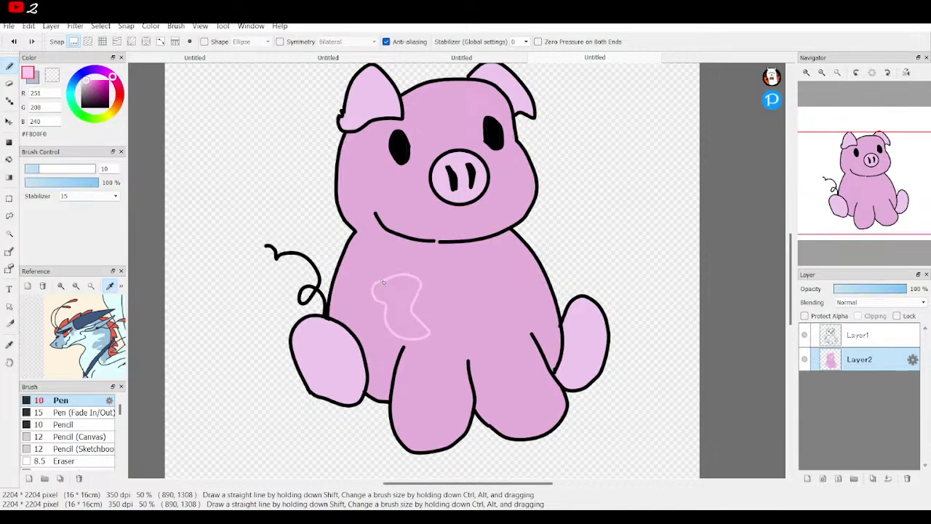
{"action": "mouse_move", "coordinate": [504, 294]}
{"action": "left_mouse_down"}
{"action": "mouse_move", "coordinate": [499, 322]}
{"action": "mouse_move", "coordinate": [518, 334]}
{"action": "mouse_move", "coordinate": [551, 316]}
{"action": "left_mouse_up"}
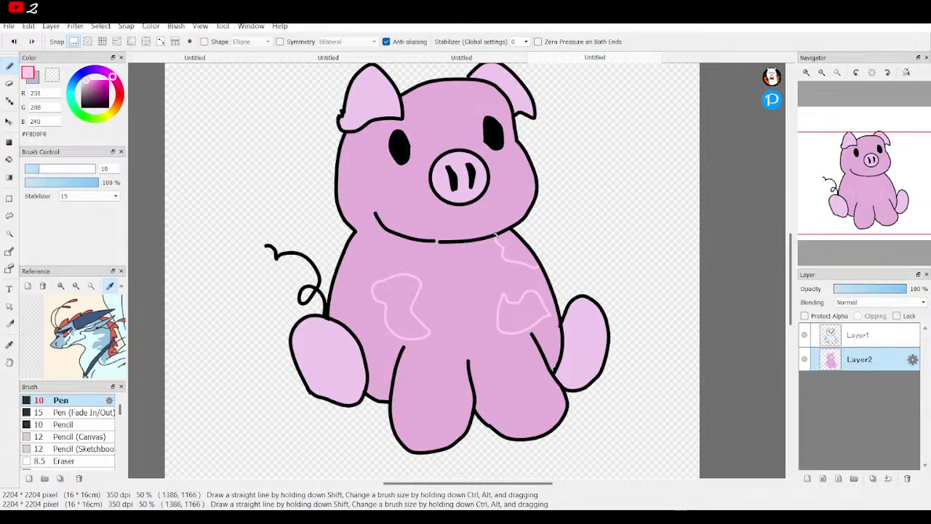
{"action": "left_click_drag", "start_coordinate": [482, 248], "coordinate": [482, 256]}
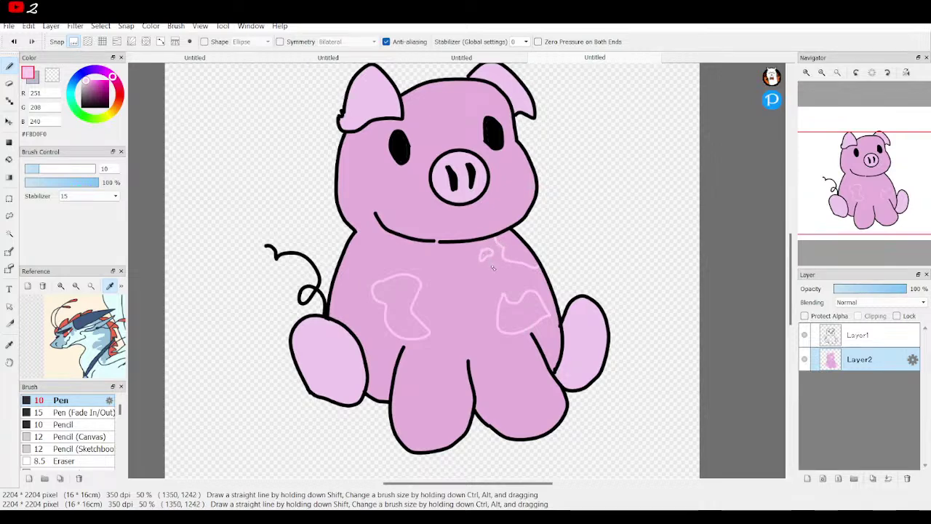
{"action": "left_click", "coordinate": [494, 268]}
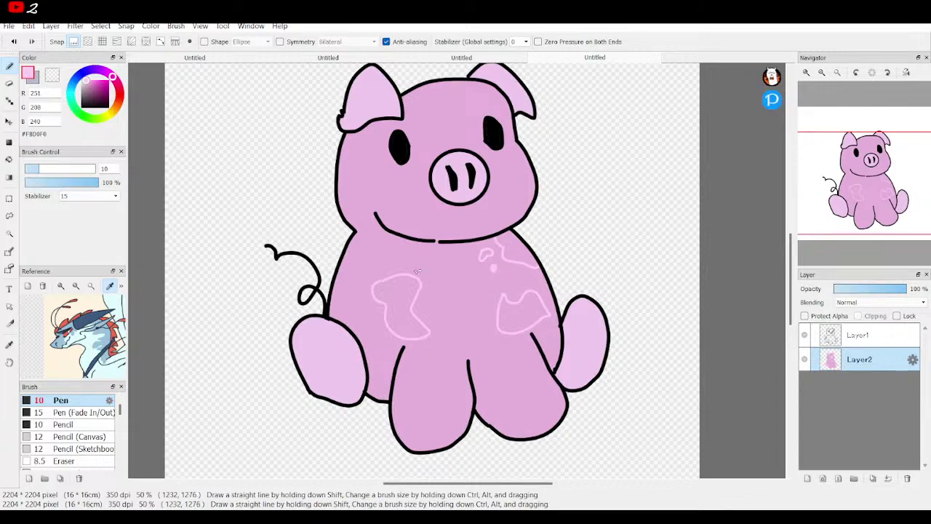
{"action": "left_click_drag", "start_coordinate": [364, 154], "coordinate": [344, 181]}
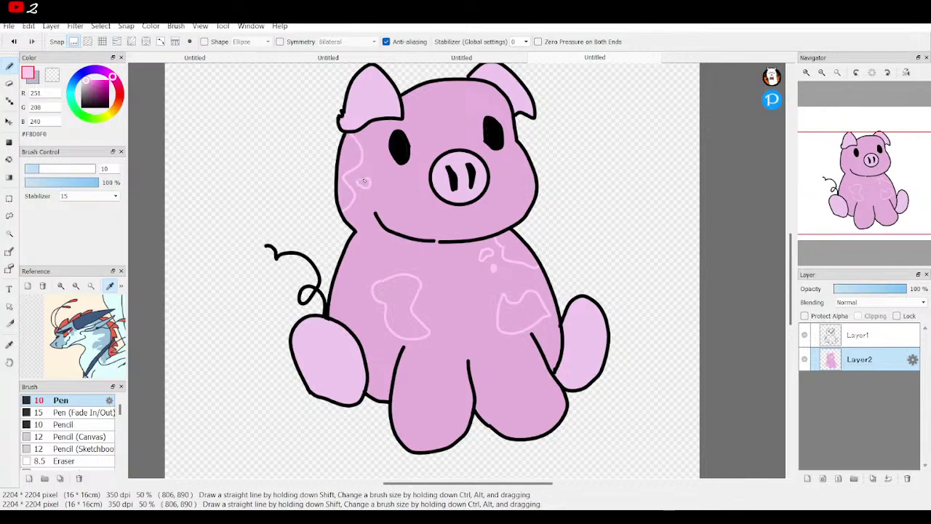
{"action": "left_click_drag", "start_coordinate": [371, 171], "coordinate": [364, 184]}
Step: Fill the outlined patches on the belly, cheek and shoulder with the same pale pink #FBD0F0
{"action": "left_click", "coordinate": [10, 162]}
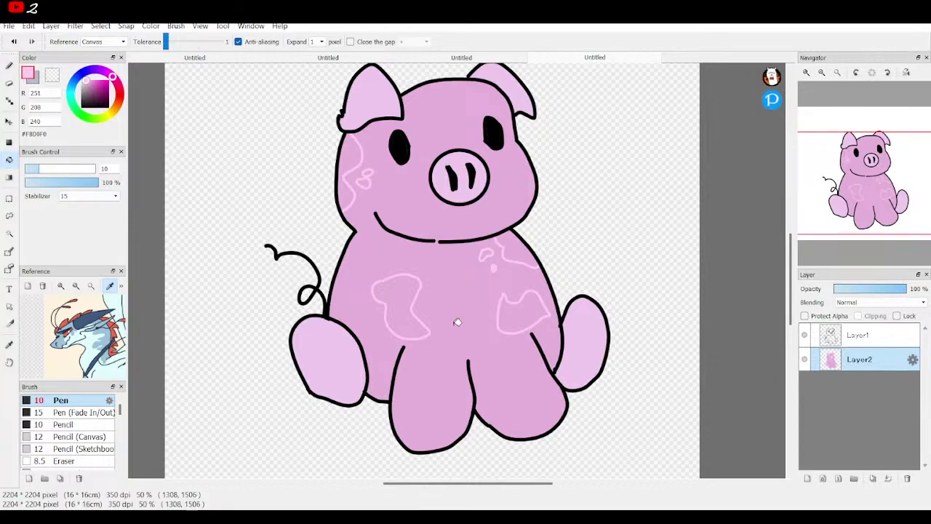
{"action": "left_click", "coordinate": [408, 306]}
{"action": "left_click", "coordinate": [351, 164]}
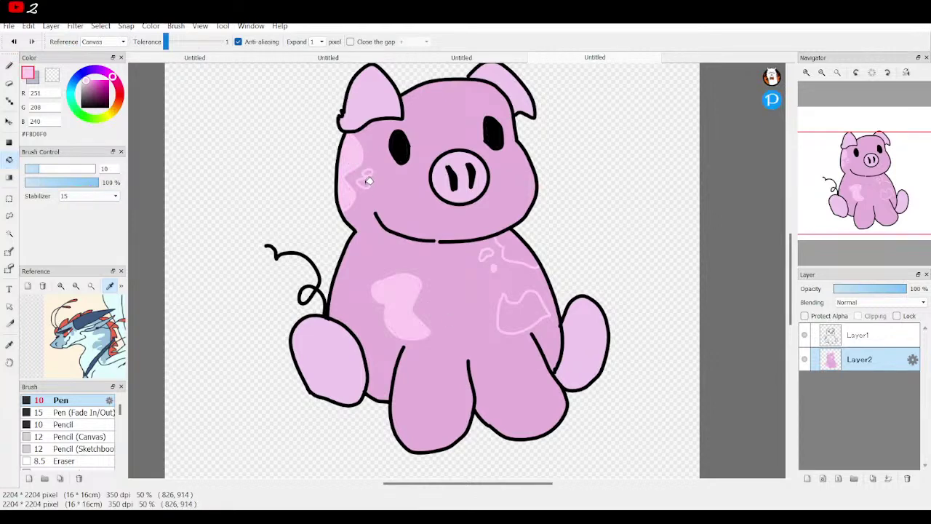
{"action": "left_click", "coordinate": [366, 175]}
{"action": "left_click", "coordinate": [520, 313]}
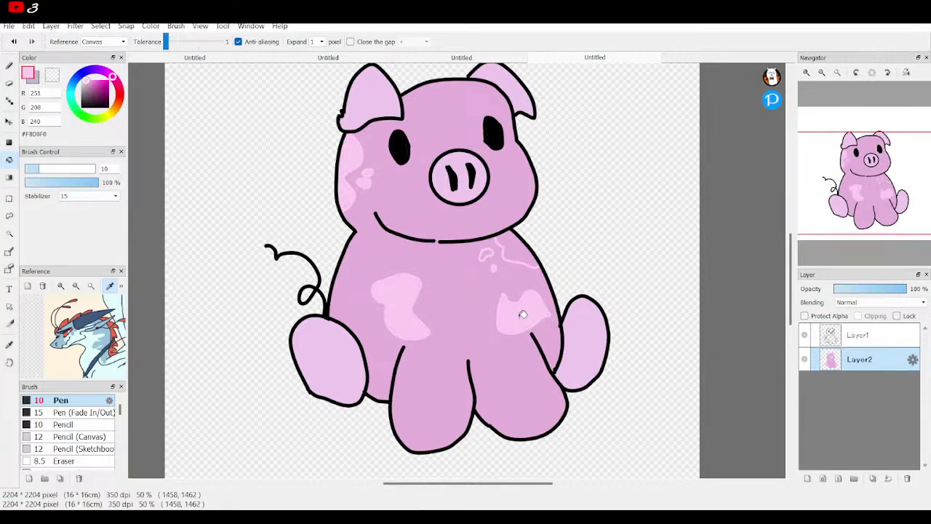
{"action": "left_click", "coordinate": [518, 249]}
{"action": "left_click", "coordinate": [487, 254]}
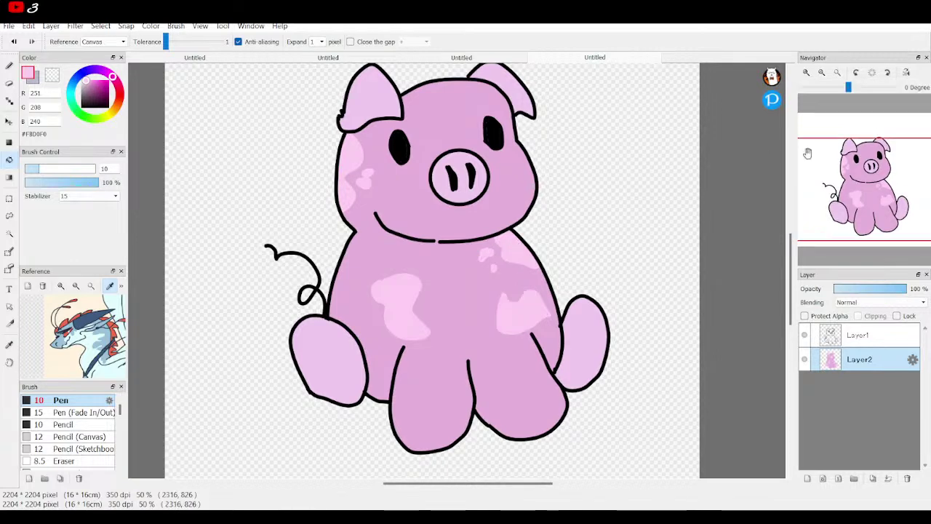
Step: Add a new layer and place it beneath the pig's colour layer
{"action": "scroll", "coordinate": [538, 391], "scroll_direction": "down", "scroll_amount": 2}
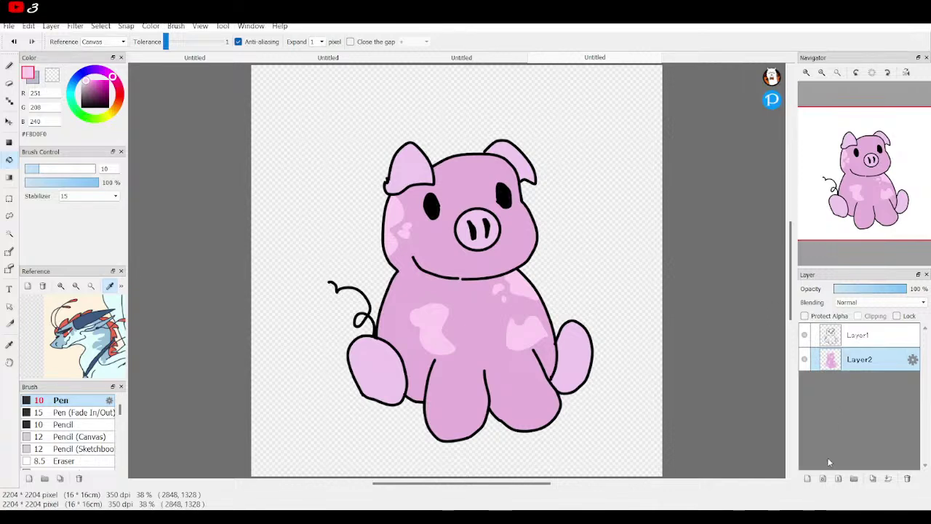
{"action": "left_click", "coordinate": [808, 479]}
{"action": "left_click_drag", "start_coordinate": [877, 366], "coordinate": [873, 393]}
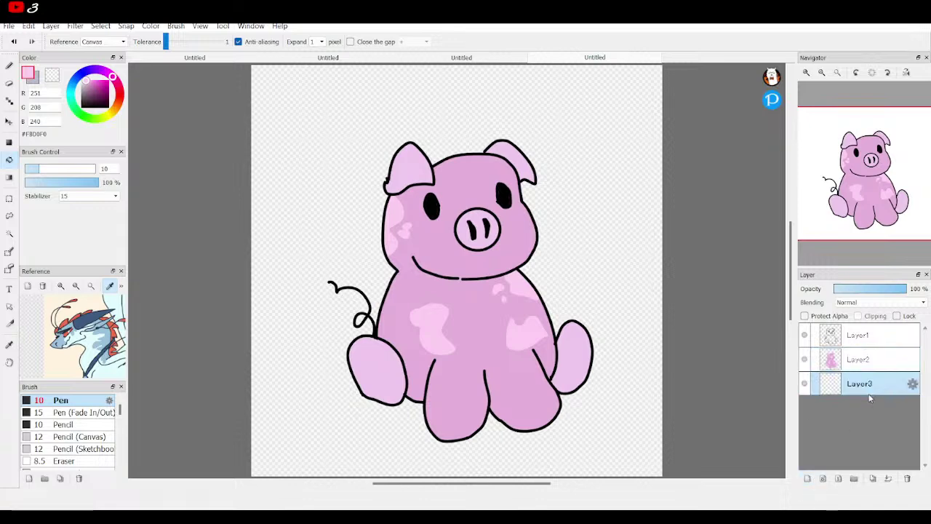
Step: Draw a closed jagged starburst outline around the whole pig in bright yellow #FFEE00 using the pen's Line shape
{"action": "left_click", "coordinate": [110, 115]}
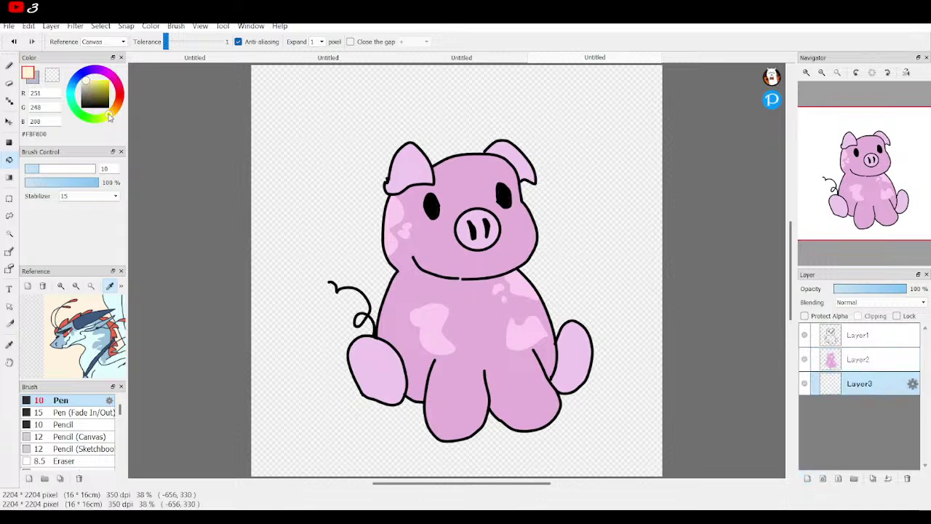
{"action": "left_click", "coordinate": [107, 78]}
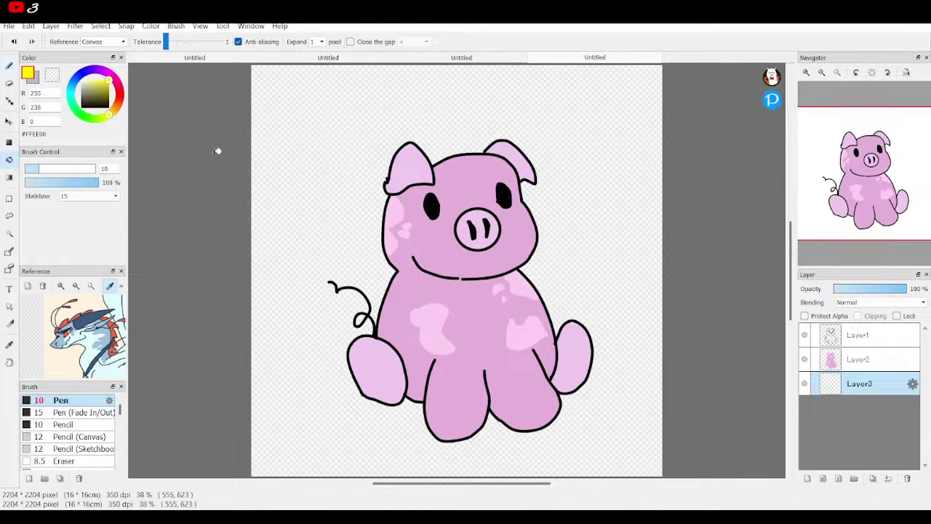
{"action": "left_click", "coordinate": [10, 67]}
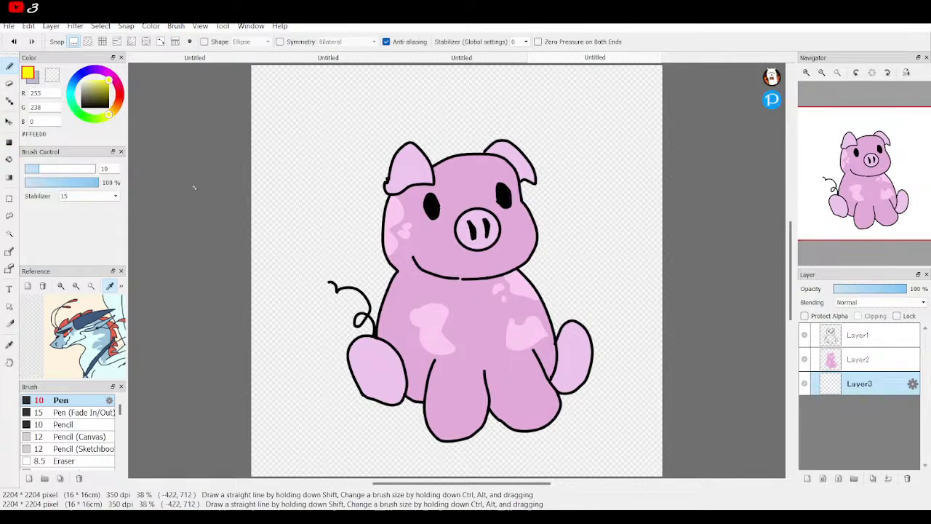
{"action": "left_click", "coordinate": [205, 41]}
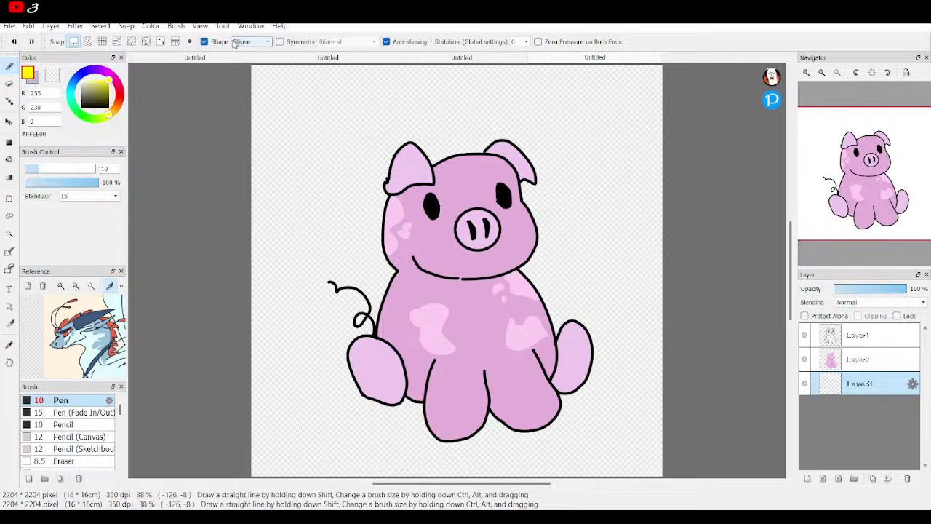
{"action": "scroll", "coordinate": [249, 43], "scroll_direction": "up", "scroll_amount": 2}
{"action": "mouse_move", "coordinate": [317, 109]}
{"action": "left_mouse_down"}
{"action": "mouse_move", "coordinate": [356, 233]}
{"action": "mouse_move", "coordinate": [278, 246]}
{"action": "mouse_move", "coordinate": [331, 271]}
{"action": "mouse_move", "coordinate": [275, 352]}
{"action": "mouse_move", "coordinate": [329, 350]}
{"action": "mouse_move", "coordinate": [284, 445]}
{"action": "mouse_move", "coordinate": [375, 421]}
{"action": "mouse_move", "coordinate": [394, 468]}
{"action": "left_mouse_up"}
{"action": "mouse_move", "coordinate": [419, 434]}
{"action": "left_mouse_down"}
{"action": "mouse_move", "coordinate": [477, 465]}
{"action": "mouse_move", "coordinate": [501, 447]}
{"action": "left_mouse_up"}
{"action": "mouse_move", "coordinate": [501, 447]}
{"action": "left_mouse_down"}
{"action": "mouse_move", "coordinate": [582, 463]}
{"action": "mouse_move", "coordinate": [541, 434]}
{"action": "mouse_move", "coordinate": [622, 437]}
{"action": "left_mouse_up"}
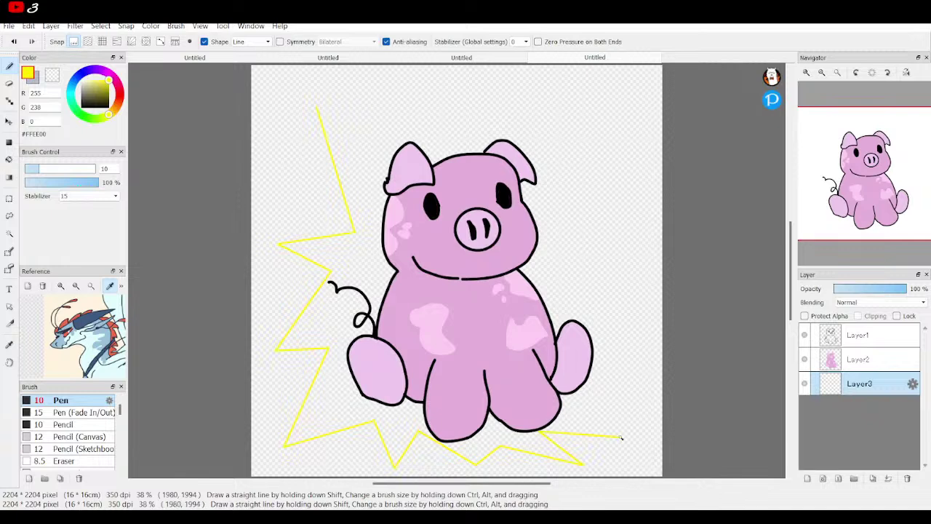
{"action": "left_click_drag", "start_coordinate": [572, 419], "coordinate": [635, 378]}
{"action": "left_click_drag", "start_coordinate": [585, 355], "coordinate": [355, 162]}
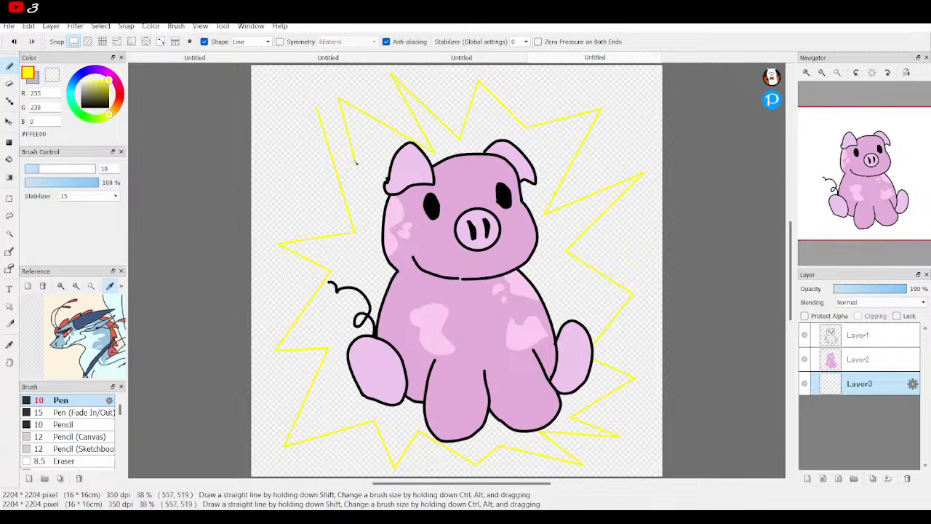
{"action": "left_click_drag", "start_coordinate": [315, 108], "coordinate": [316, 108]}
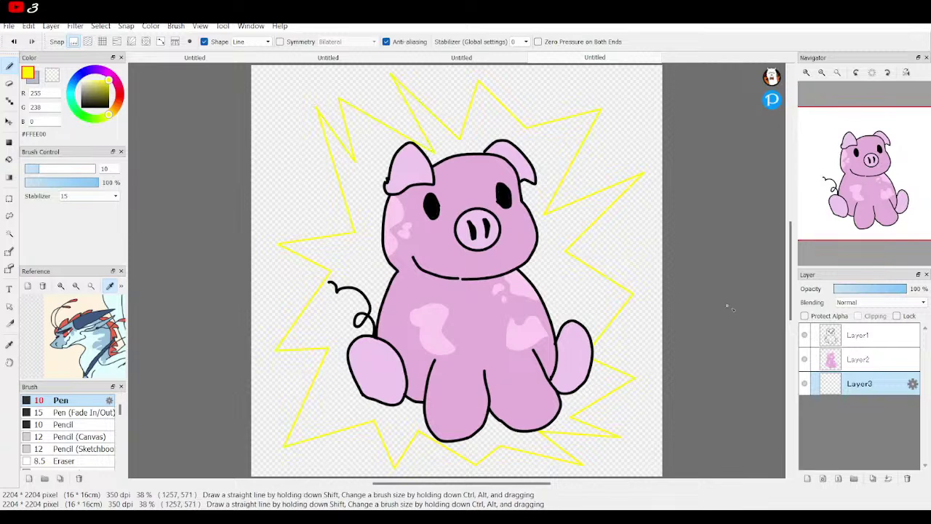
Step: Hide the pig's line and colour layers and fill the starburst with yellow #FFEE00
{"action": "left_click", "coordinate": [805, 335]}
{"action": "left_click", "coordinate": [804, 358]}
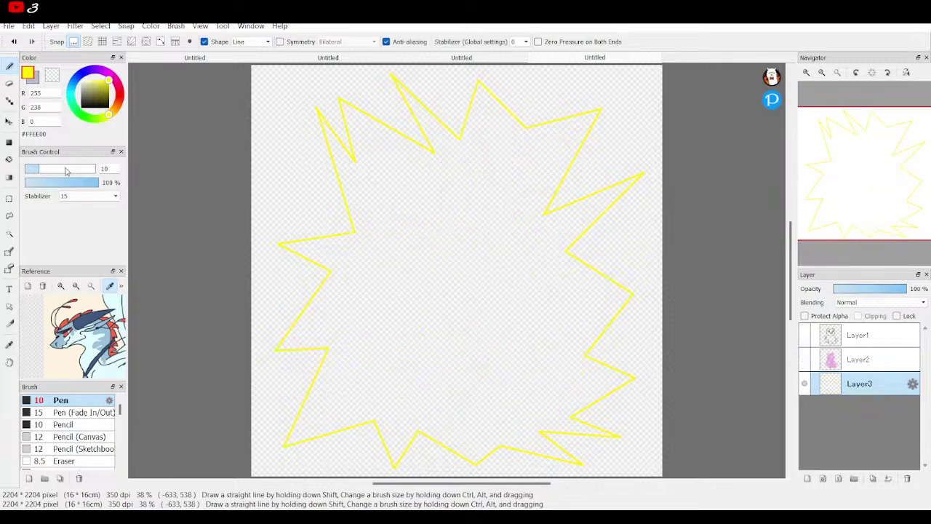
{"action": "left_click", "coordinate": [9, 159]}
{"action": "left_click", "coordinate": [486, 271]}
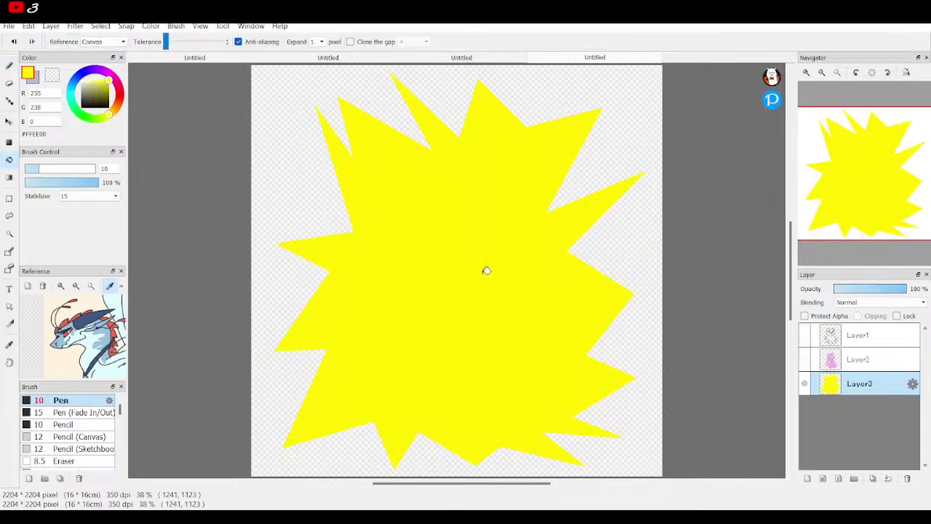
Step: Outline four small yellow shards beside the starburst with straight lines, two on each side of its upper half
{"action": "left_click", "coordinate": [10, 68]}
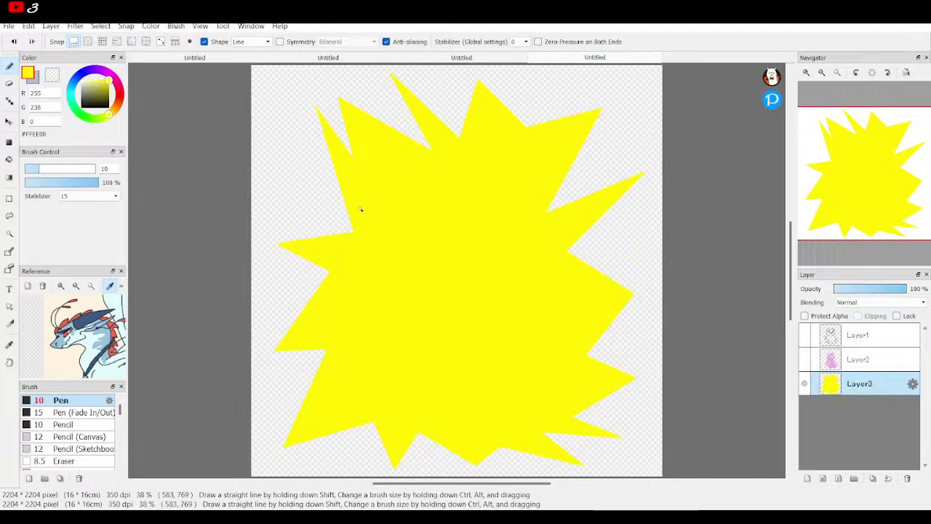
{"action": "mouse_move", "coordinate": [301, 177]}
{"action": "left_mouse_down"}
{"action": "mouse_move", "coordinate": [286, 138]}
{"action": "mouse_move", "coordinate": [301, 166]}
{"action": "left_mouse_up"}
{"action": "mouse_move", "coordinate": [614, 152]}
{"action": "left_mouse_down"}
{"action": "mouse_move", "coordinate": [622, 87]}
{"action": "mouse_move", "coordinate": [641, 143]}
{"action": "mouse_move", "coordinate": [584, 182]}
{"action": "mouse_move", "coordinate": [617, 148]}
{"action": "left_mouse_up"}
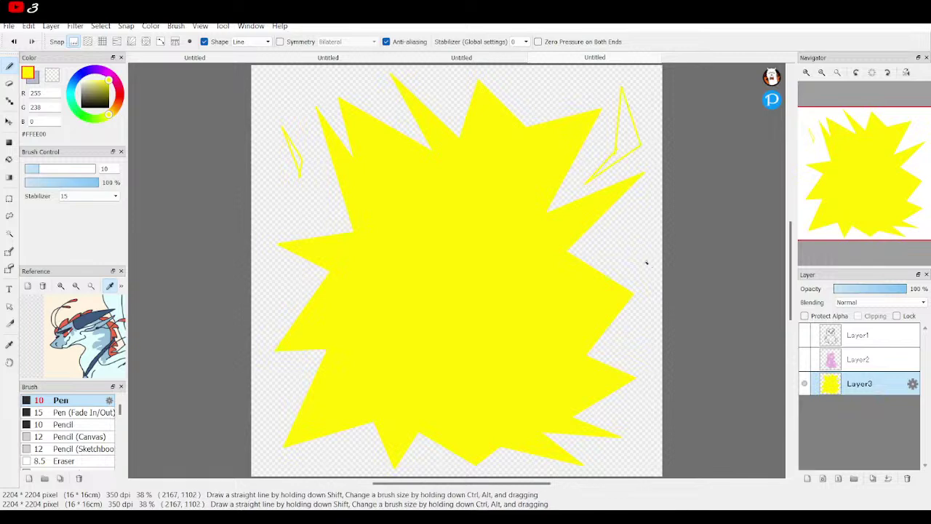
{"action": "mouse_move", "coordinate": [617, 248]}
{"action": "left_mouse_down"}
{"action": "mouse_move", "coordinate": [636, 216]}
{"action": "mouse_move", "coordinate": [640, 276]}
{"action": "mouse_move", "coordinate": [603, 254]}
{"action": "mouse_move", "coordinate": [622, 246]}
{"action": "left_mouse_up"}
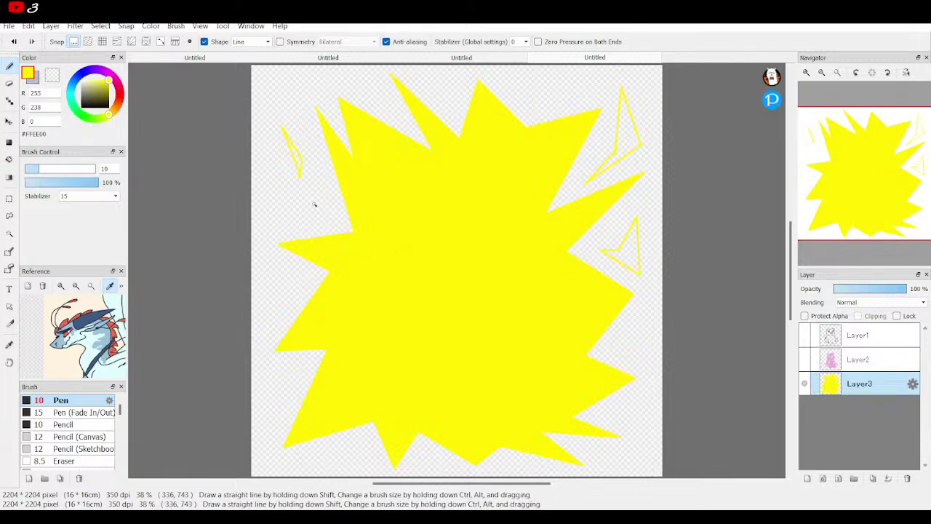
{"action": "mouse_move", "coordinate": [324, 206]}
{"action": "left_mouse_down"}
{"action": "mouse_move", "coordinate": [284, 191]}
{"action": "mouse_move", "coordinate": [275, 204]}
{"action": "mouse_move", "coordinate": [337, 223]}
{"action": "mouse_move", "coordinate": [325, 207]}
{"action": "left_mouse_up"}
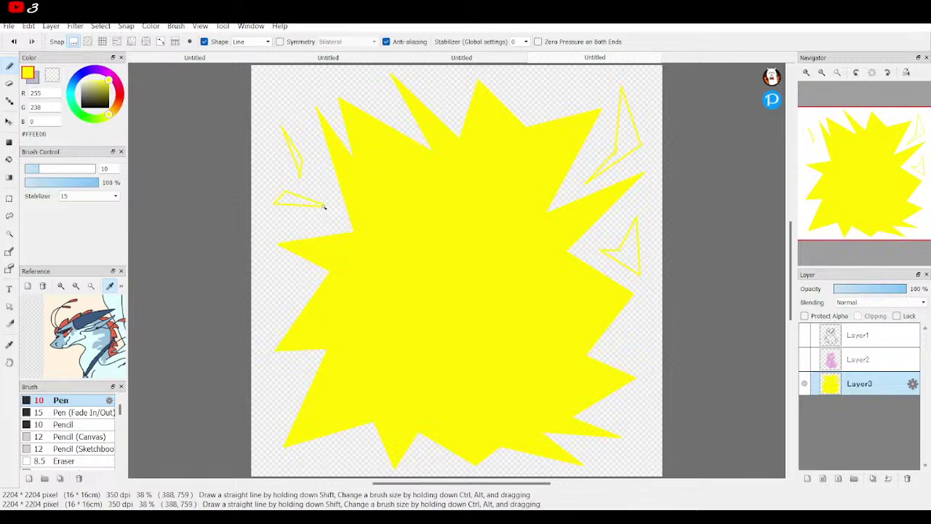
Step: Fill the four shards with yellow and show the pig's line and colour layers again
{"action": "left_click", "coordinate": [9, 158]}
{"action": "left_click", "coordinate": [291, 197]}
{"action": "left_click", "coordinate": [298, 155]}
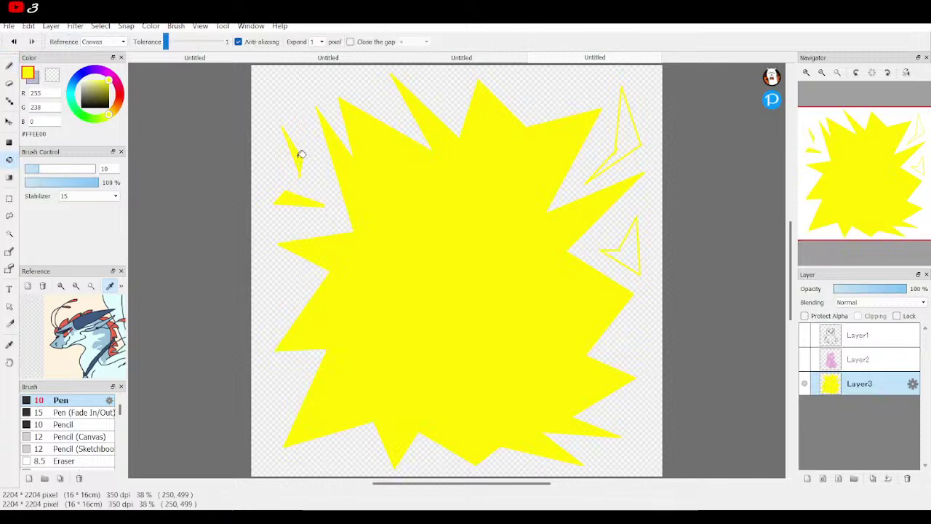
{"action": "left_click", "coordinate": [631, 241]}
{"action": "left_click", "coordinate": [625, 142]}
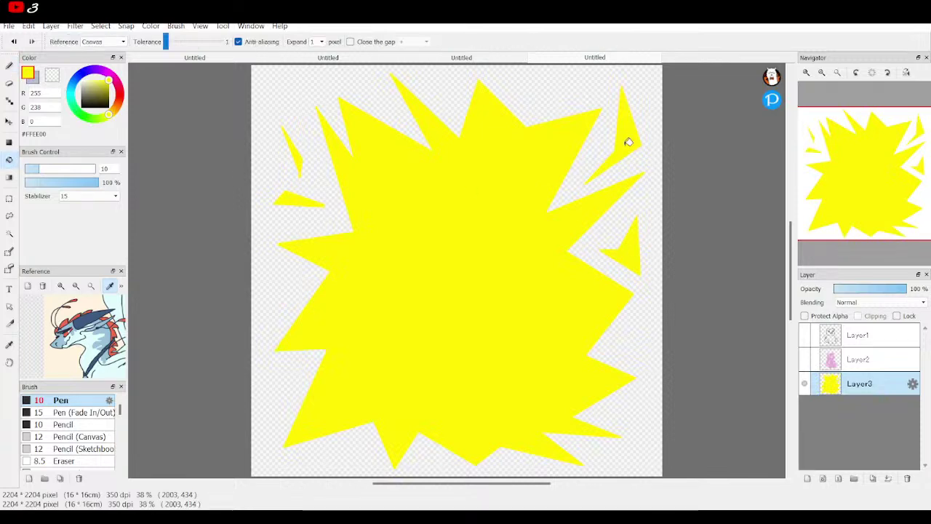
{"action": "left_click", "coordinate": [806, 353]}
{"action": "left_click", "coordinate": [805, 335]}
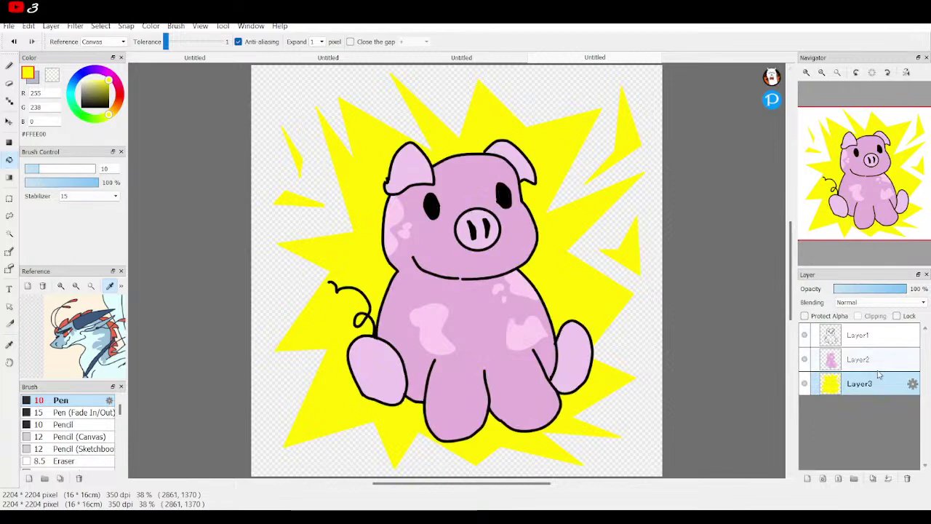
Step: Add a layer beneath the yellow starburst and fill the background around the burst with red #FF000C
{"action": "left_click", "coordinate": [807, 478]}
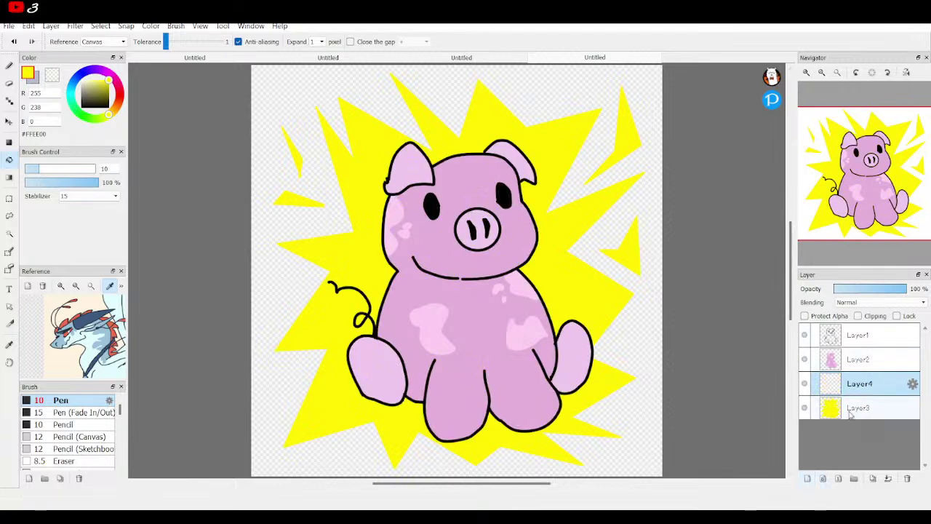
{"action": "left_click_drag", "start_coordinate": [840, 395], "coordinate": [837, 414]}
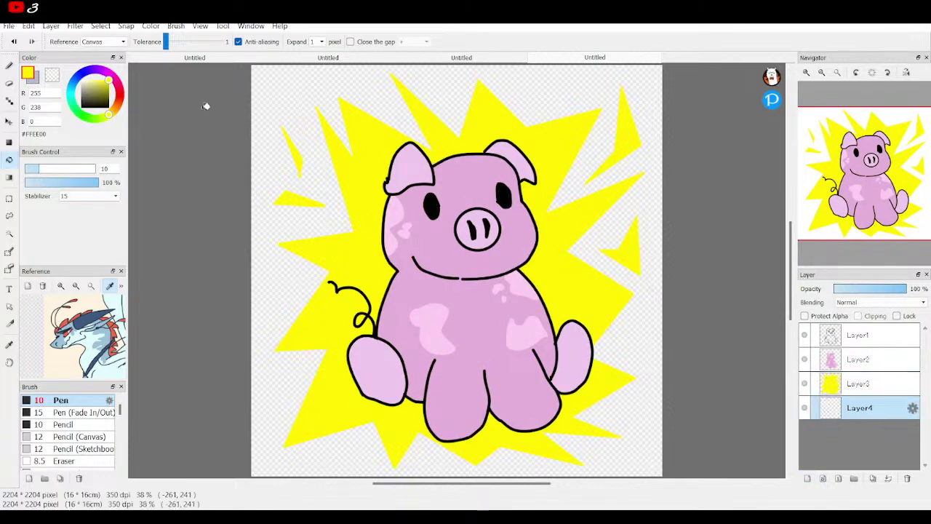
{"action": "left_click", "coordinate": [121, 95]}
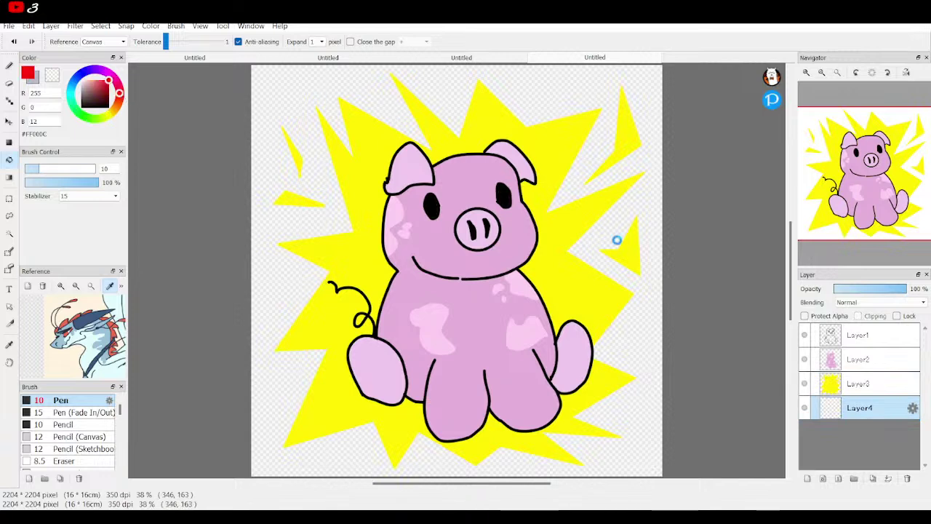
{"action": "left_click", "coordinate": [656, 277]}
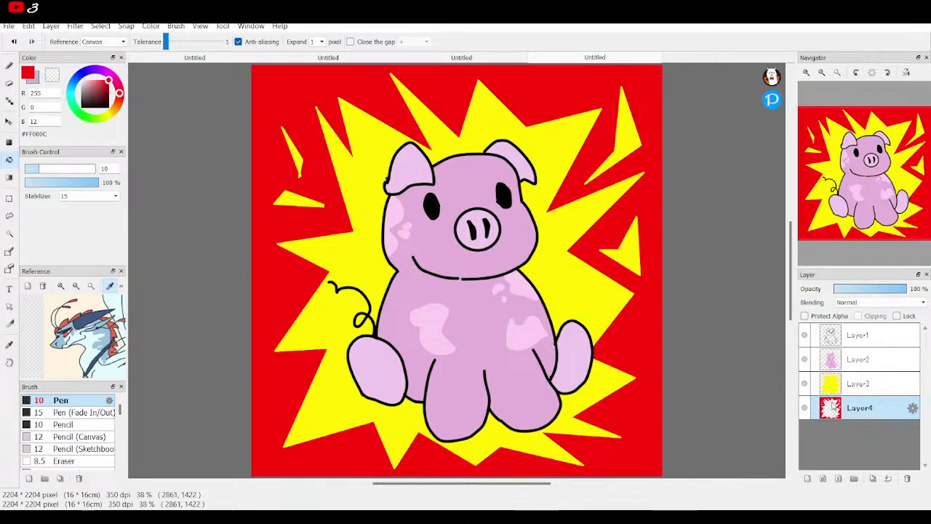
Step: Hide the red and yellow background layers and add a new layer directly above the starburst layer
{"action": "left_click", "coordinate": [805, 408]}
{"action": "left_click", "coordinate": [805, 384]}
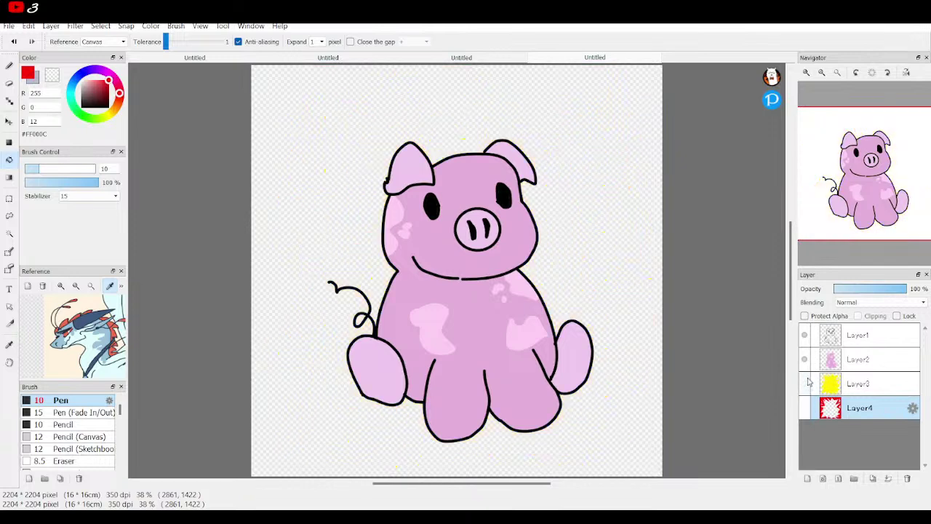
{"action": "left_click", "coordinate": [829, 382]}
{"action": "left_click", "coordinate": [807, 478]}
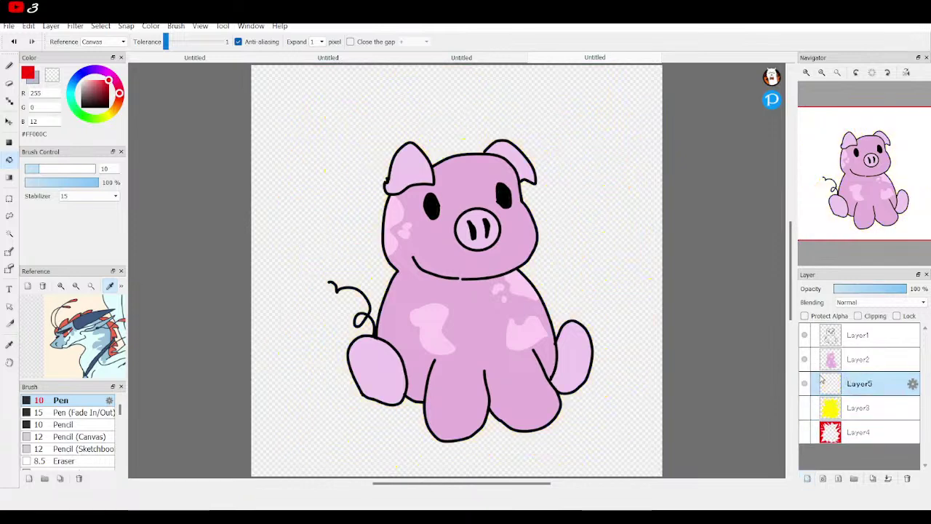
Step: Hide the pig's colour and line layers and fill a white #FFFFFF silhouette with a slight outline margin on the new layer
{"action": "left_click", "coordinate": [805, 359]}
{"action": "left_click_drag", "start_coordinate": [93, 96], "coordinate": [82, 80]}
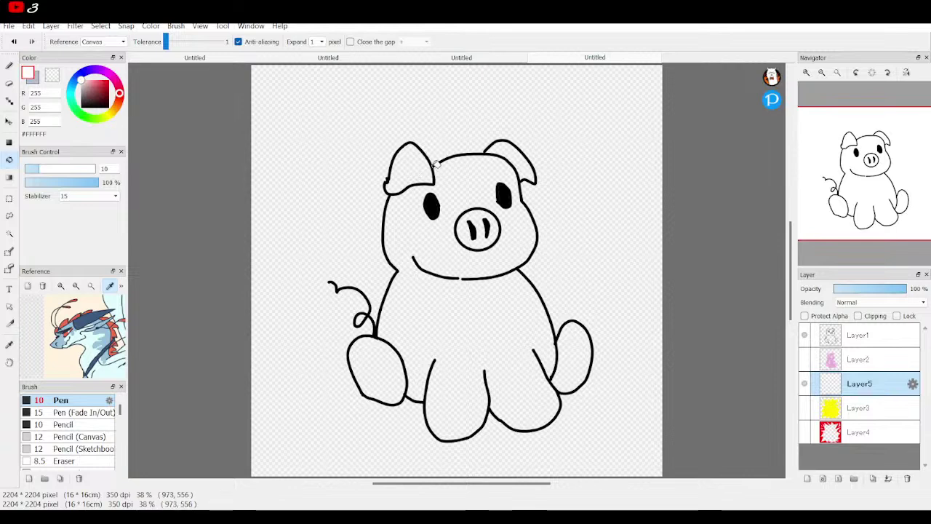
{"action": "left_click", "coordinate": [805, 334]}
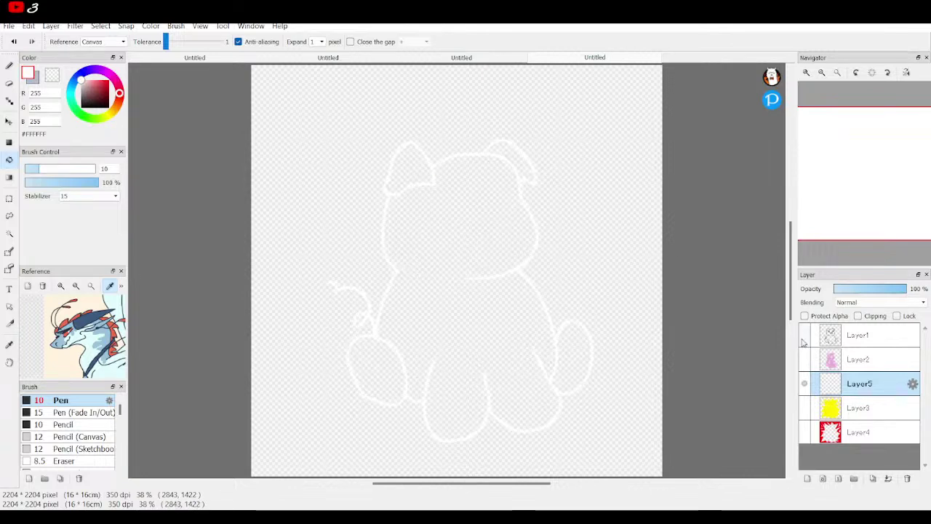
{"action": "left_click", "coordinate": [451, 327]}
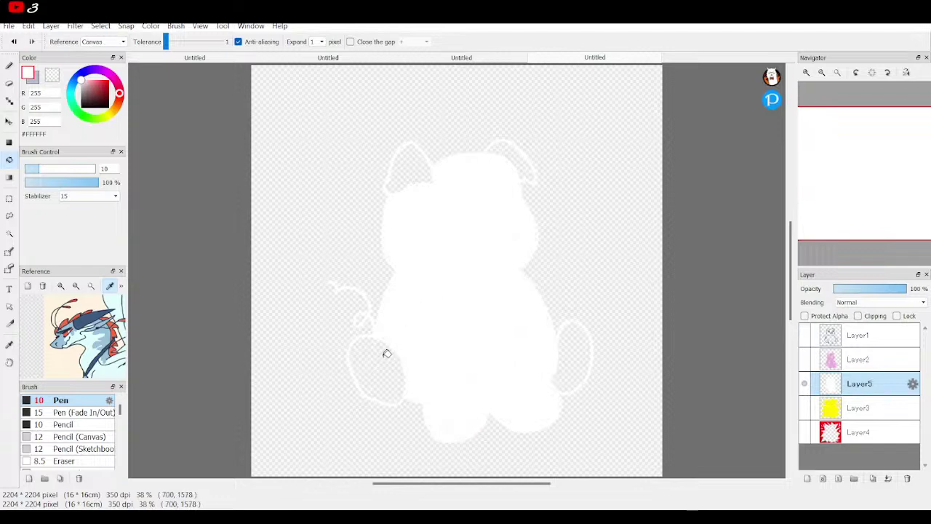
{"action": "left_click", "coordinate": [464, 236]}
{"action": "left_click", "coordinate": [461, 233]}
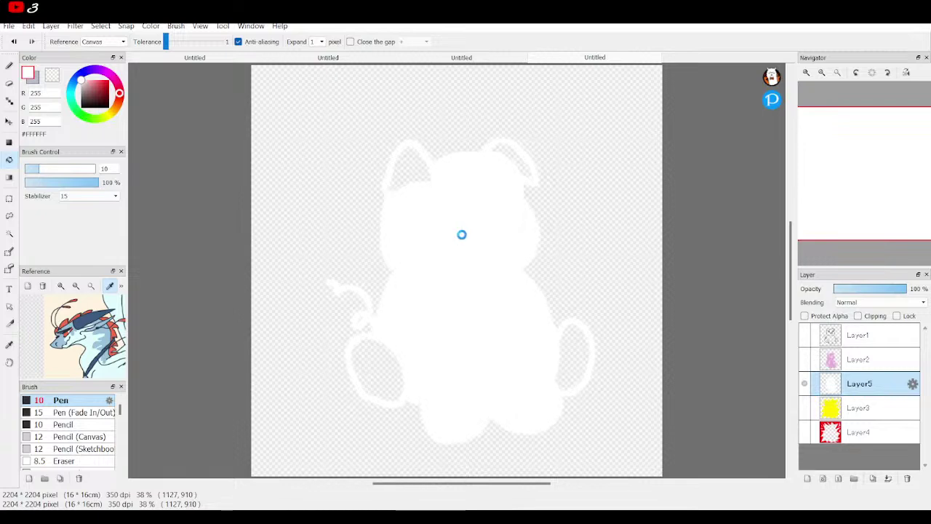
Step: Show the pig's line and colour layers and the red and yellow background layers again
{"action": "left_click", "coordinate": [805, 335]}
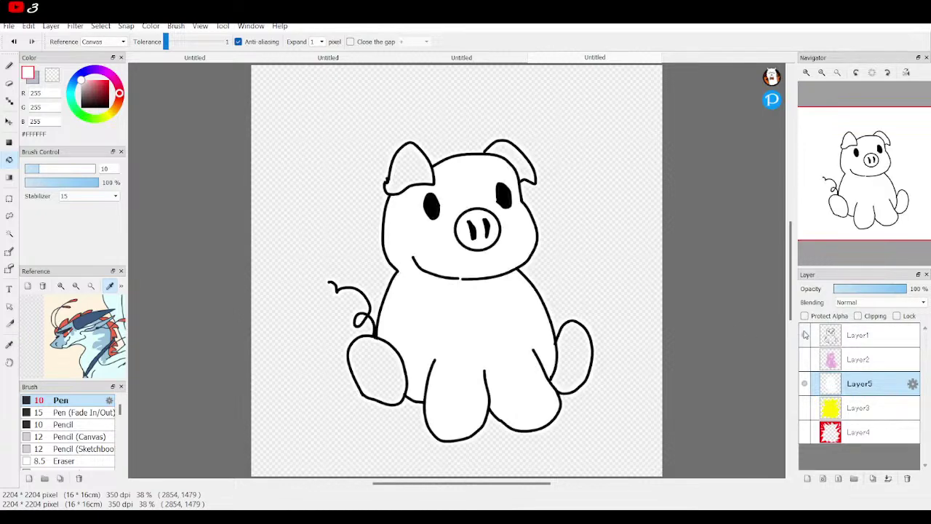
{"action": "left_click", "coordinate": [804, 359]}
{"action": "left_click", "coordinate": [805, 432]}
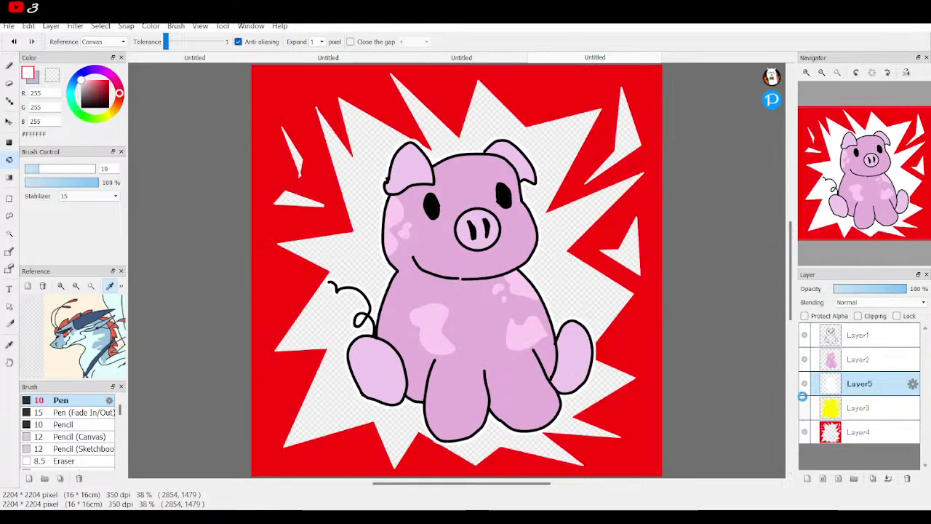
{"action": "left_click", "coordinate": [805, 408]}
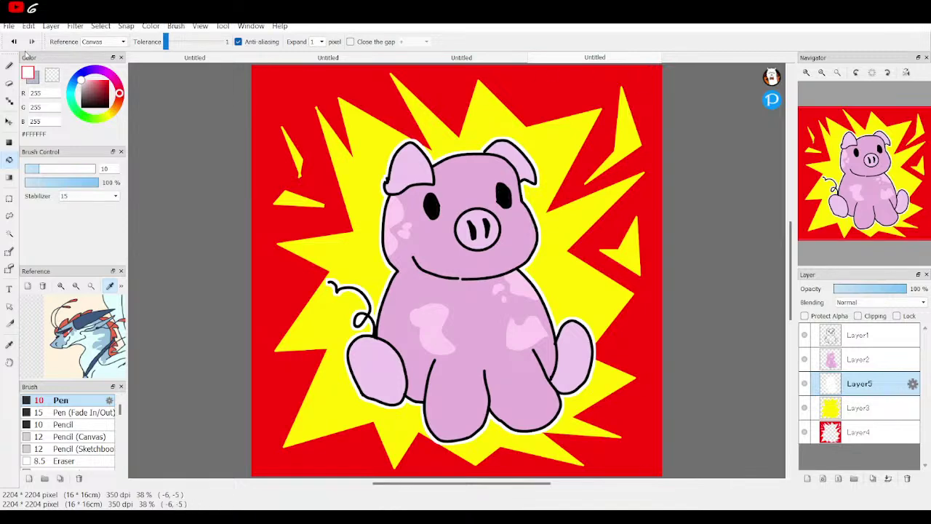
Step: View the canvas with the two-panel comic sketch and the canvas with the red winged-dragon sketch
{"action": "left_click", "coordinate": [13, 42]}
{"action": "left_click", "coordinate": [32, 41]}
{"action": "mouse_move", "coordinate": [564, 66]}
{"action": "left_mouse_down"}
{"action": "mouse_move", "coordinate": [444, 78]}
{"action": "mouse_move", "coordinate": [466, 73]}
{"action": "left_mouse_up"}
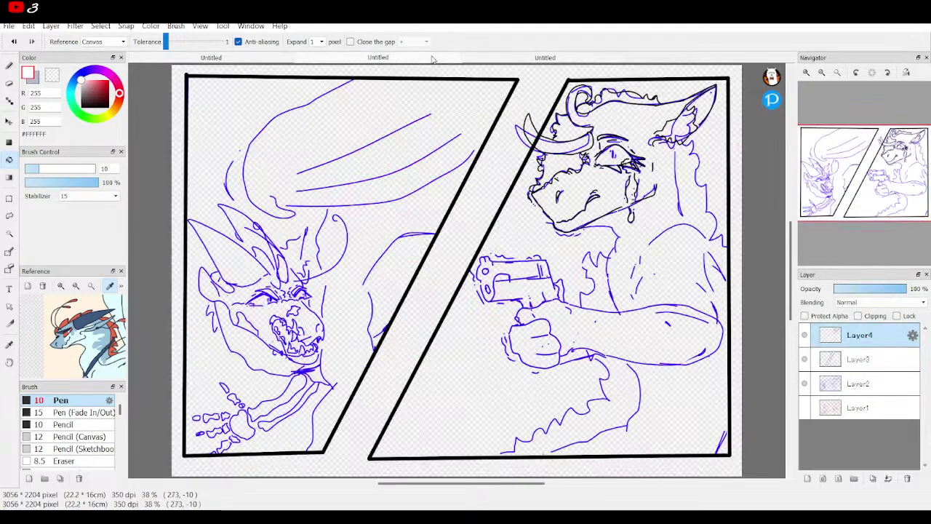
{"action": "left_click", "coordinate": [545, 58]}
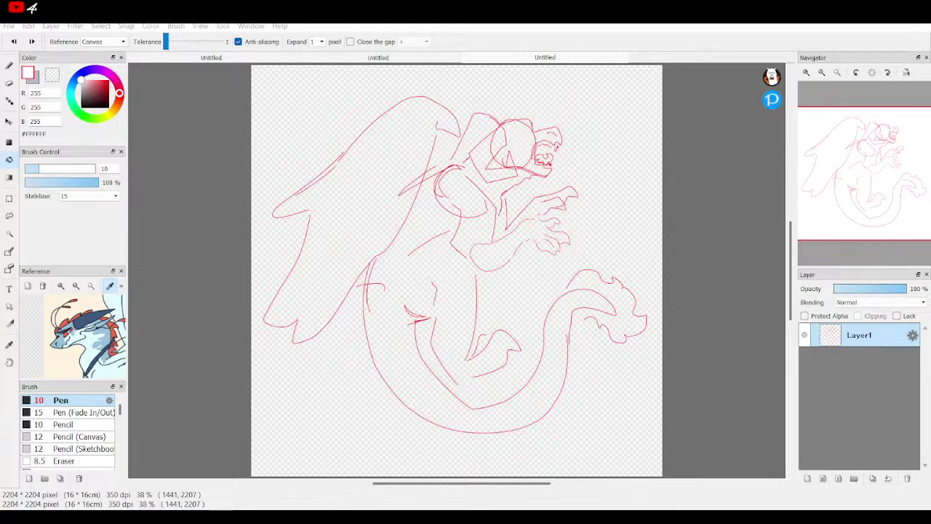
{"action": "left_click", "coordinate": [437, 64]}
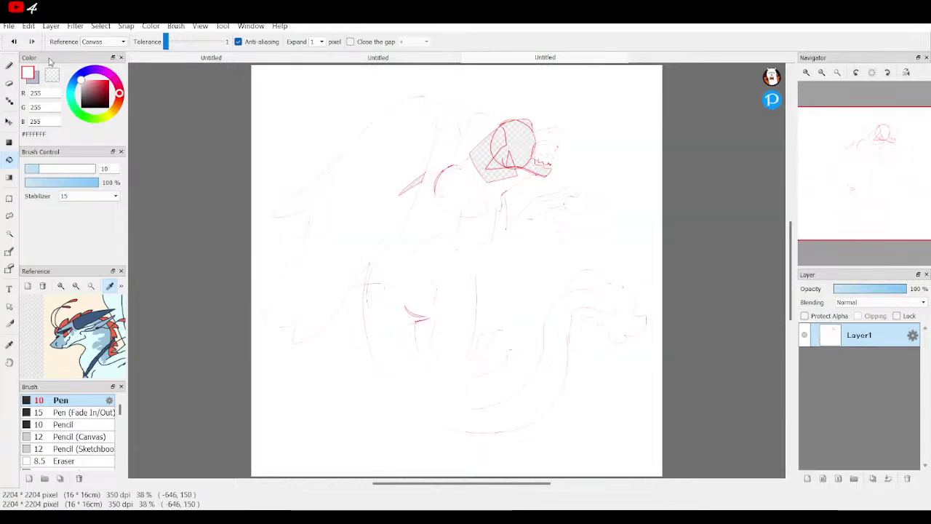
{"action": "left_click", "coordinate": [14, 42]}
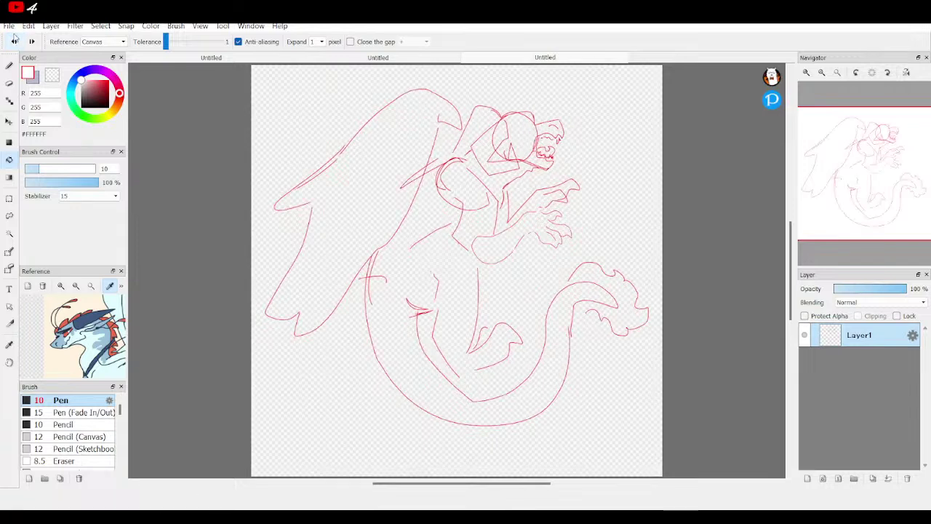
{"action": "left_click", "coordinate": [14, 41]}
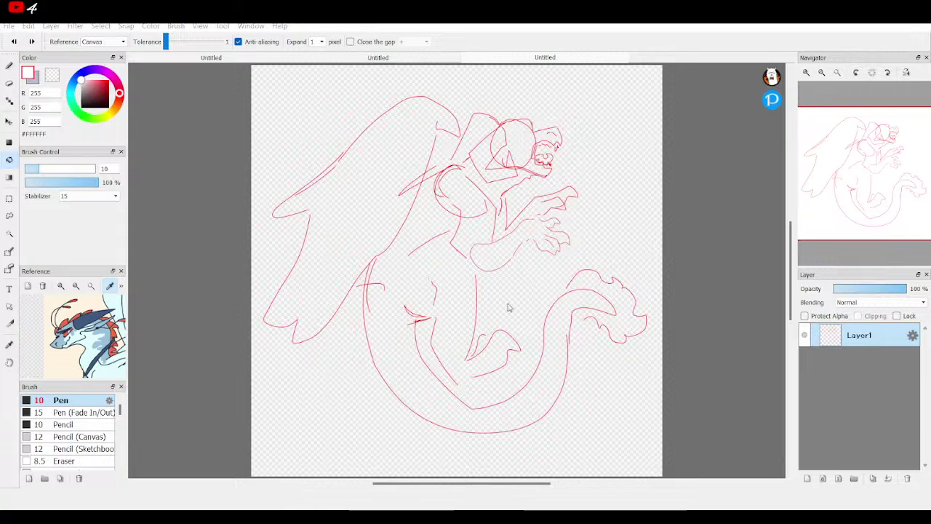
Step: Create a new 2204 × 2204 pixel, 350 dpi canvas and set up a black #000000 pen at size 20
{"action": "key", "text": "Return"}
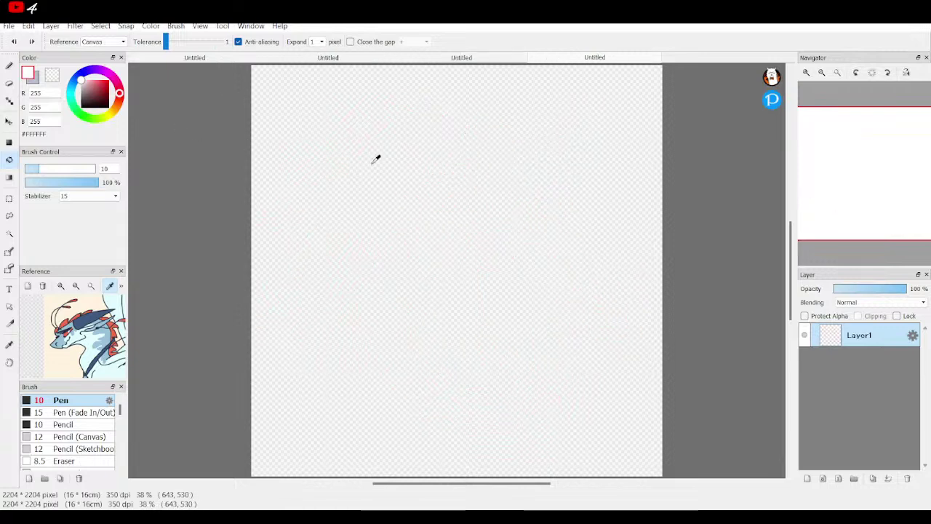
{"action": "left_click", "coordinate": [108, 107]}
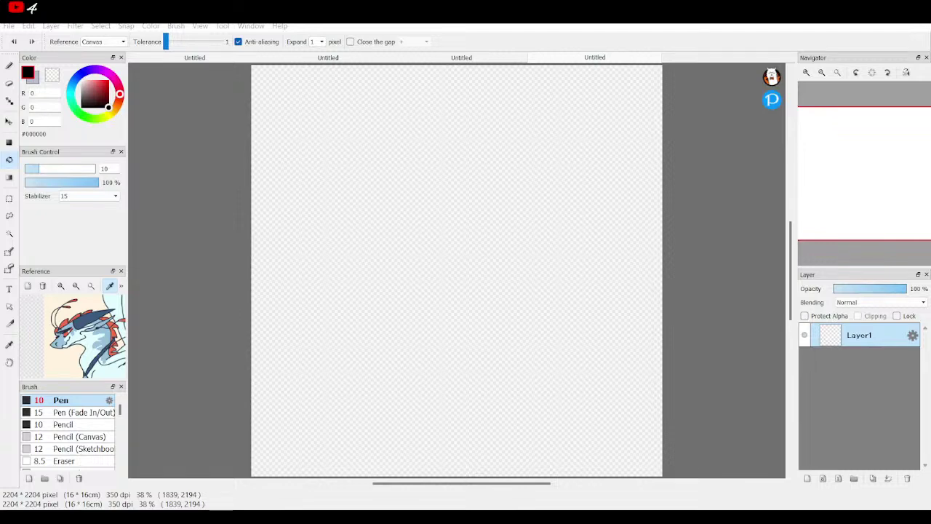
{"action": "left_click", "coordinate": [9, 65]}
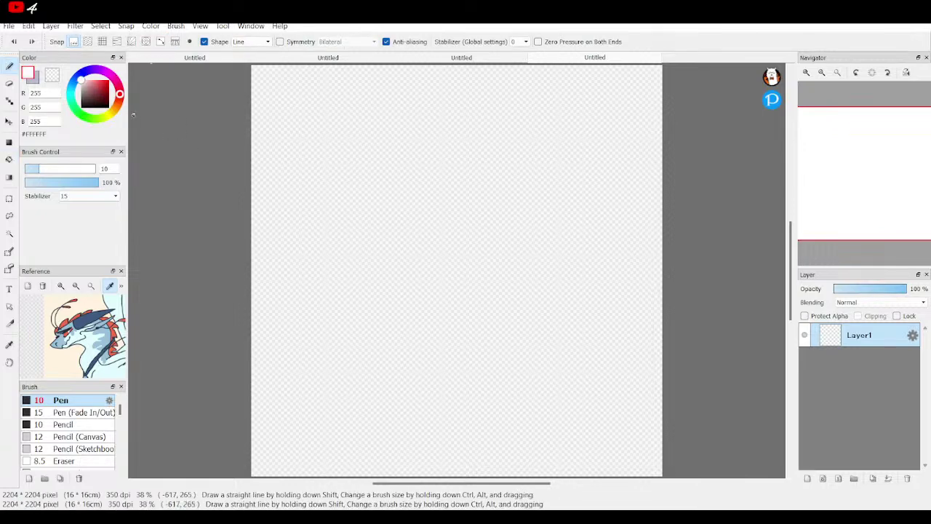
{"action": "left_click", "coordinate": [108, 169]}
{"action": "key", "text": "BackSpace"}
{"action": "type", "text": "20"}
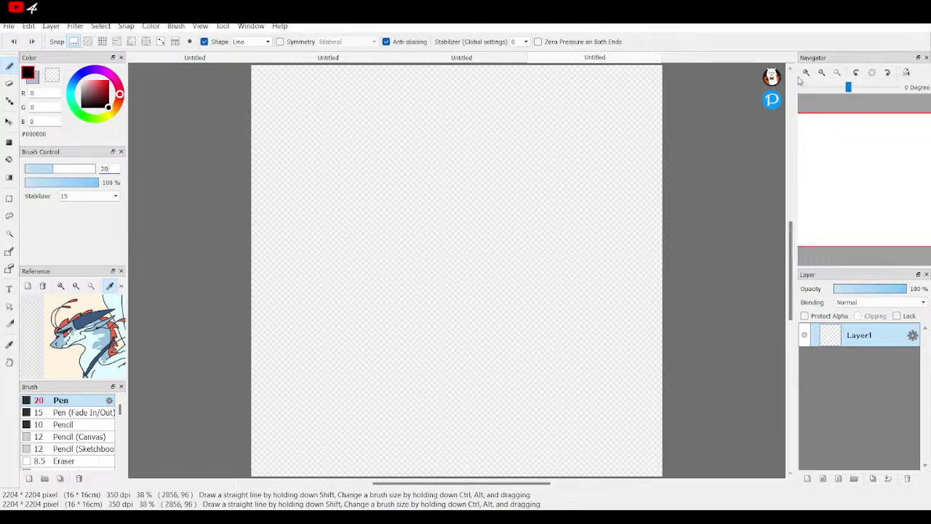
Step: Turn off the straight-line shape and draw the top of a cat's head, two ears and paired cheek tufts freehand
{"action": "left_click_drag", "start_coordinate": [485, 176], "coordinate": [432, 172]}
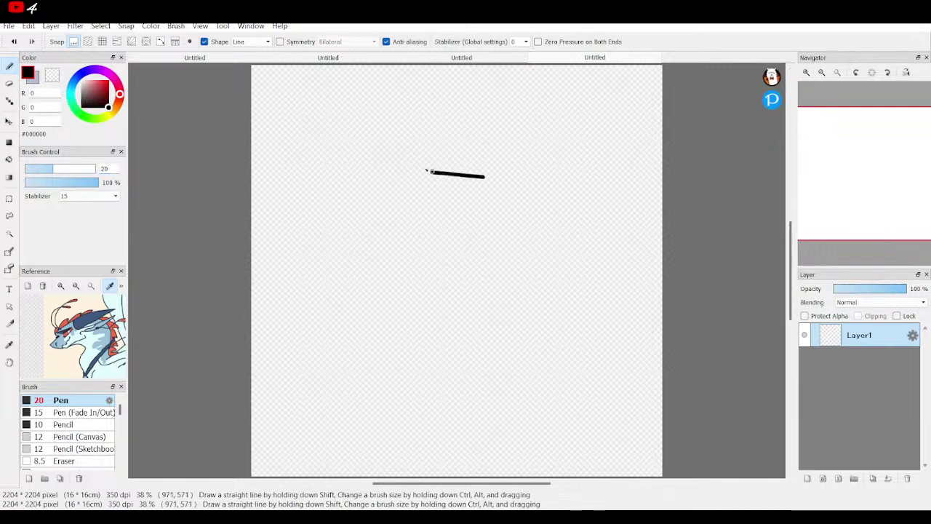
{"action": "left_click", "coordinate": [14, 41]}
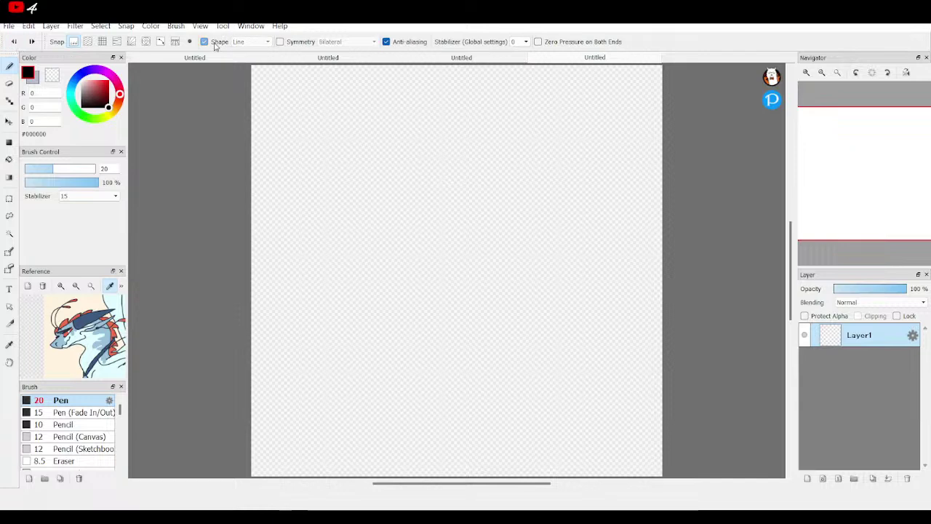
{"action": "mouse_move", "coordinate": [484, 166]}
{"action": "left_mouse_down"}
{"action": "mouse_move", "coordinate": [404, 160]}
{"action": "mouse_move", "coordinate": [375, 117]}
{"action": "mouse_move", "coordinate": [362, 139]}
{"action": "left_mouse_up"}
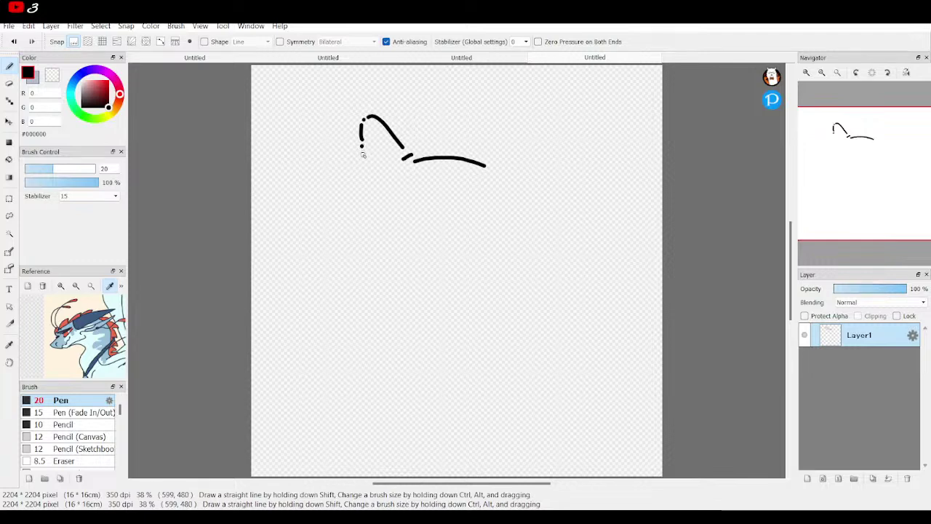
{"action": "mouse_move", "coordinate": [363, 154]}
{"action": "left_mouse_down"}
{"action": "mouse_move", "coordinate": [372, 188]}
{"action": "mouse_move", "coordinate": [349, 187]}
{"action": "mouse_move", "coordinate": [351, 204]}
{"action": "mouse_move", "coordinate": [366, 209]}
{"action": "mouse_move", "coordinate": [348, 230]}
{"action": "mouse_move", "coordinate": [358, 235]}
{"action": "left_mouse_up"}
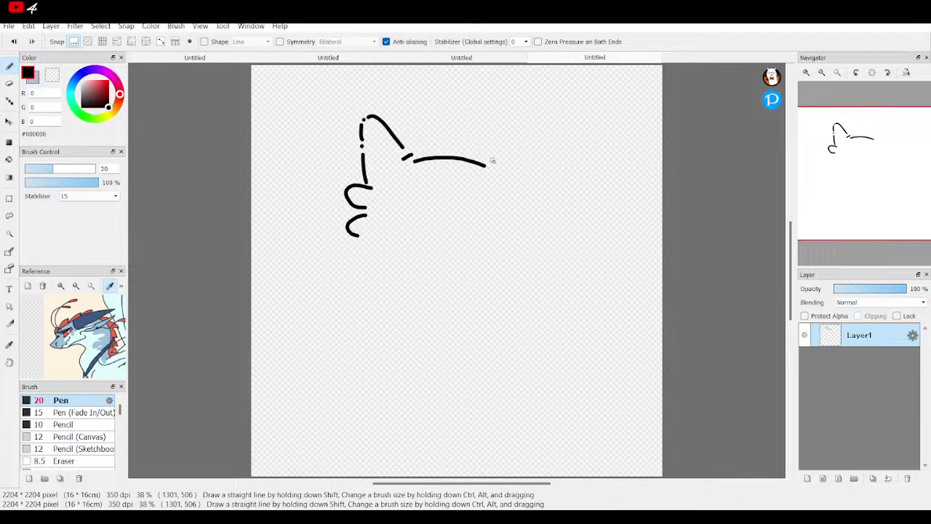
{"action": "left_click", "coordinate": [491, 163]}
{"action": "mouse_move", "coordinate": [496, 158]}
{"action": "left_mouse_down"}
{"action": "mouse_move", "coordinate": [511, 116]}
{"action": "mouse_move", "coordinate": [526, 115]}
{"action": "mouse_move", "coordinate": [543, 146]}
{"action": "mouse_move", "coordinate": [540, 171]}
{"action": "mouse_move", "coordinate": [551, 166]}
{"action": "mouse_move", "coordinate": [558, 194]}
{"action": "mouse_move", "coordinate": [536, 201]}
{"action": "mouse_move", "coordinate": [548, 216]}
{"action": "mouse_move", "coordinate": [544, 234]}
{"action": "mouse_move", "coordinate": [535, 230]}
{"action": "left_mouse_up"}
Step: Erase both cheek tufts on the left side of the cat's head with the size 125 eraser
{"action": "left_click", "coordinate": [9, 82]}
{"action": "key", "text": "bracketright"}
{"action": "key", "text": "bracketright"}
{"action": "key", "text": "bracketright"}
{"action": "key", "text": "bracketright"}
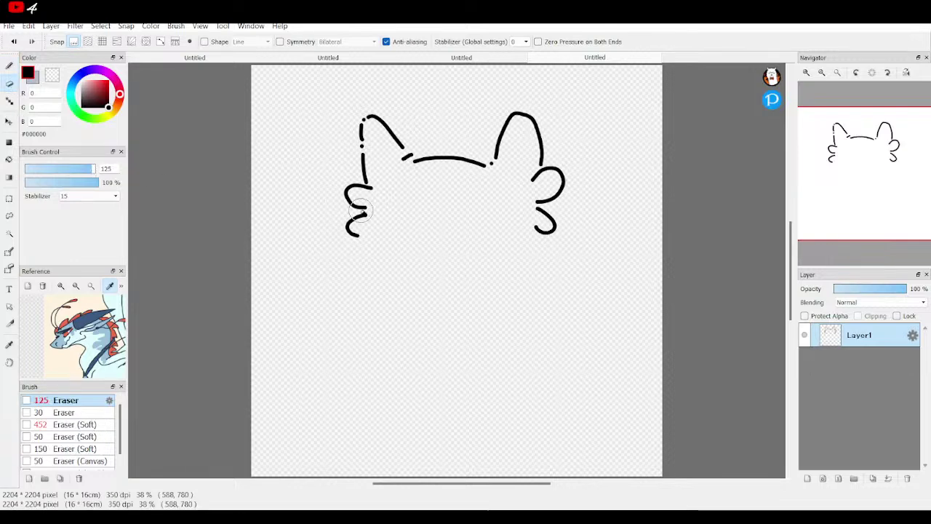
{"action": "mouse_move", "coordinate": [374, 201]}
{"action": "left_mouse_down"}
{"action": "mouse_move", "coordinate": [342, 197]}
{"action": "mouse_move", "coordinate": [361, 218]}
{"action": "mouse_move", "coordinate": [376, 218]}
{"action": "mouse_move", "coordinate": [352, 213]}
{"action": "mouse_move", "coordinate": [355, 249]}
{"action": "mouse_move", "coordinate": [370, 189]}
{"action": "left_mouse_up"}
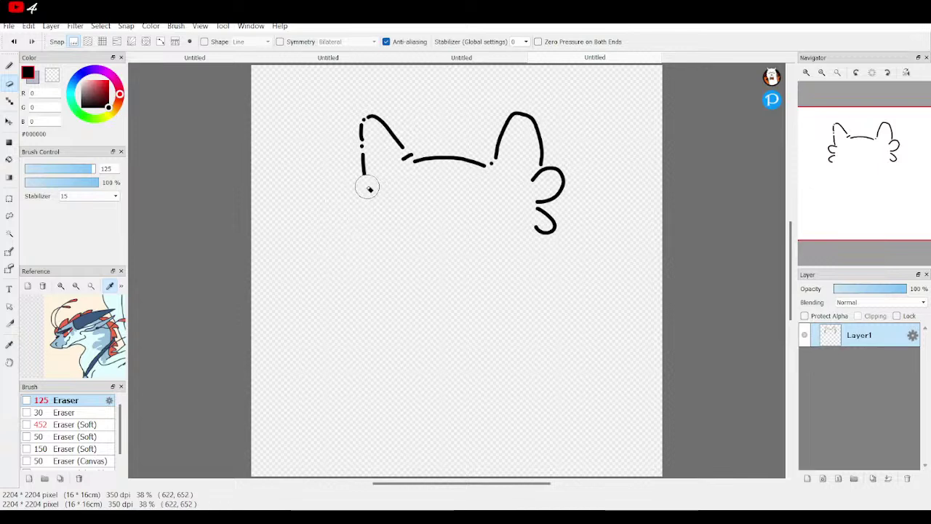
Step: Redraw the upper left cheek tuft with the black pen and join the two right cheek tufts
{"action": "left_click", "coordinate": [9, 66]}
{"action": "mouse_move", "coordinate": [380, 183]}
{"action": "left_mouse_down"}
{"action": "mouse_move", "coordinate": [346, 175]}
{"action": "mouse_move", "coordinate": [346, 200]}
{"action": "mouse_move", "coordinate": [369, 197]}
{"action": "mouse_move", "coordinate": [383, 182]}
{"action": "mouse_move", "coordinate": [374, 180]}
{"action": "left_mouse_up"}
{"action": "left_click", "coordinate": [9, 83]}
{"action": "left_click", "coordinate": [9, 65]}
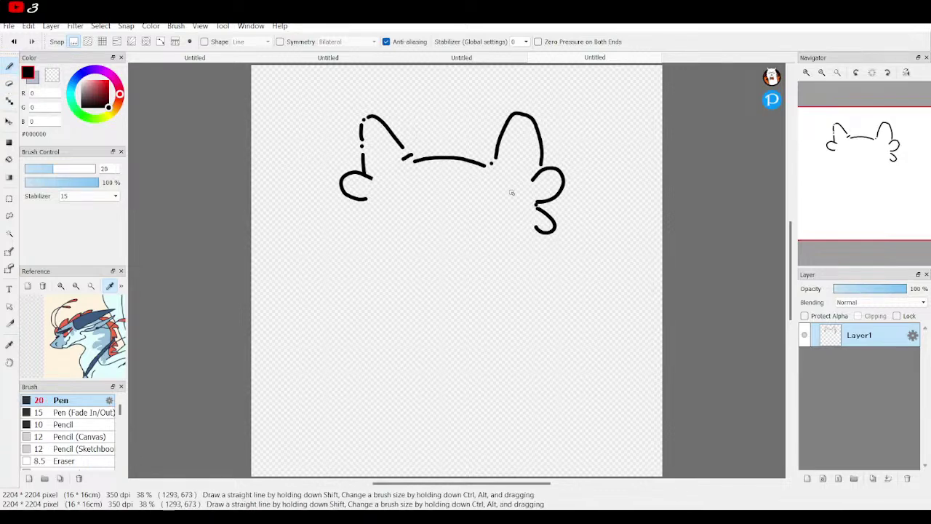
{"action": "left_click_drag", "start_coordinate": [537, 204], "coordinate": [542, 213]}
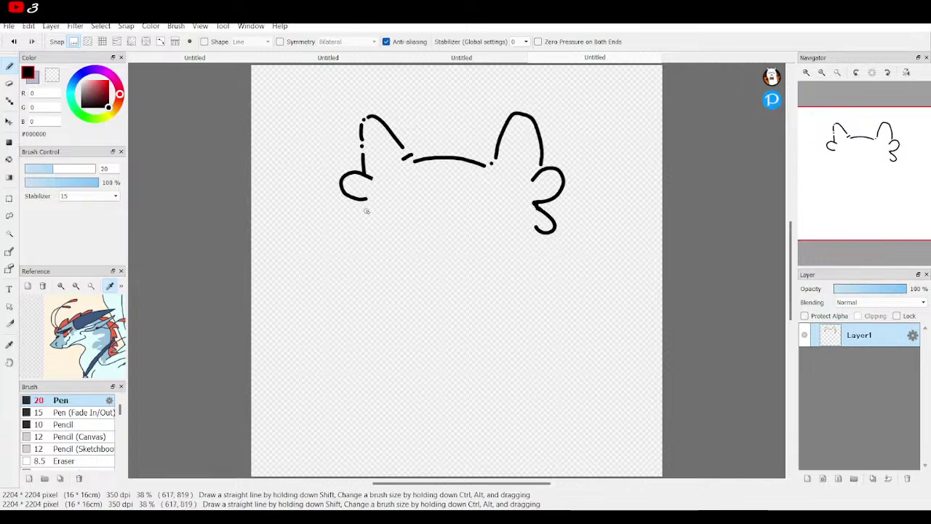
Step: Draw the lower left cheek tuft and broken jawline strokes on both sides, leaving a gap left of the chin's centre
{"action": "mouse_move", "coordinate": [356, 208]}
{"action": "left_mouse_down"}
{"action": "mouse_move", "coordinate": [354, 226]}
{"action": "mouse_move", "coordinate": [379, 246]}
{"action": "left_mouse_up"}
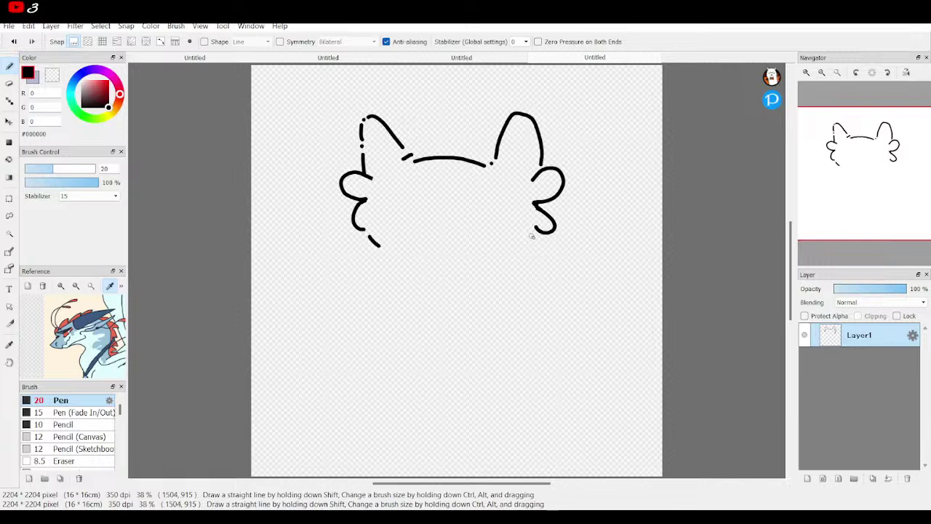
{"action": "left_click_drag", "start_coordinate": [531, 234], "coordinate": [515, 245]}
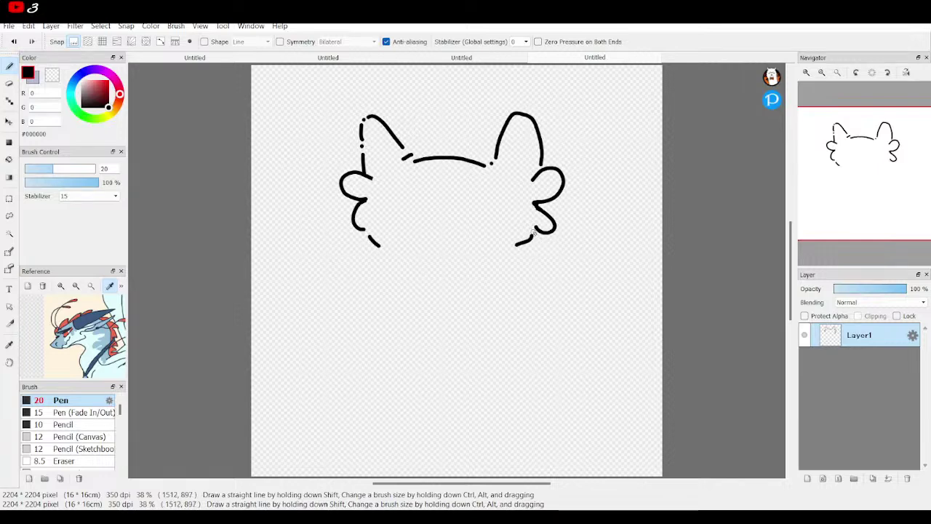
{"action": "left_click_drag", "start_coordinate": [508, 252], "coordinate": [463, 257]}
Step: Draw two narrow solid black oval eyes and a wide wavy cat mouth between and below them
{"action": "left_click", "coordinate": [807, 73]}
{"action": "scroll", "coordinate": [350, 242], "scroll_direction": "up", "scroll_amount": 5}
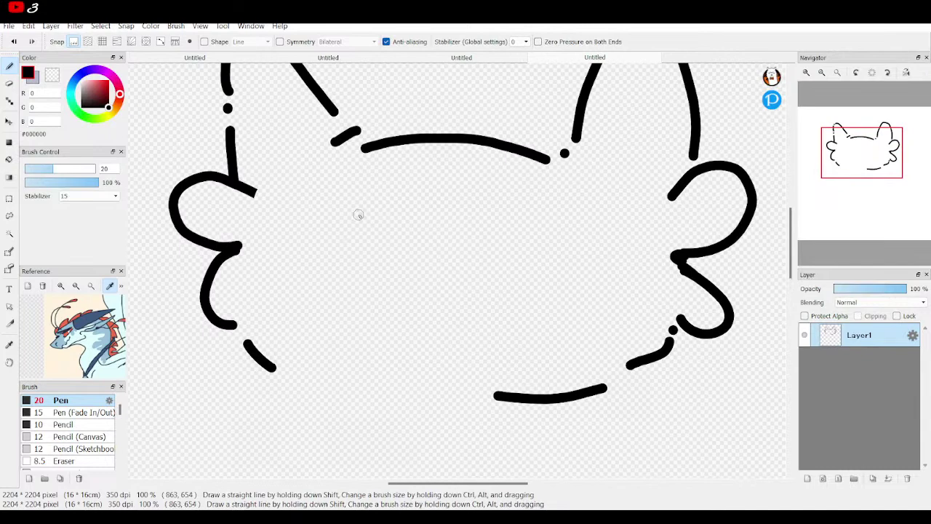
{"action": "mouse_move", "coordinate": [358, 215]}
{"action": "left_mouse_down"}
{"action": "mouse_move", "coordinate": [351, 274]}
{"action": "mouse_move", "coordinate": [359, 211]}
{"action": "left_mouse_up"}
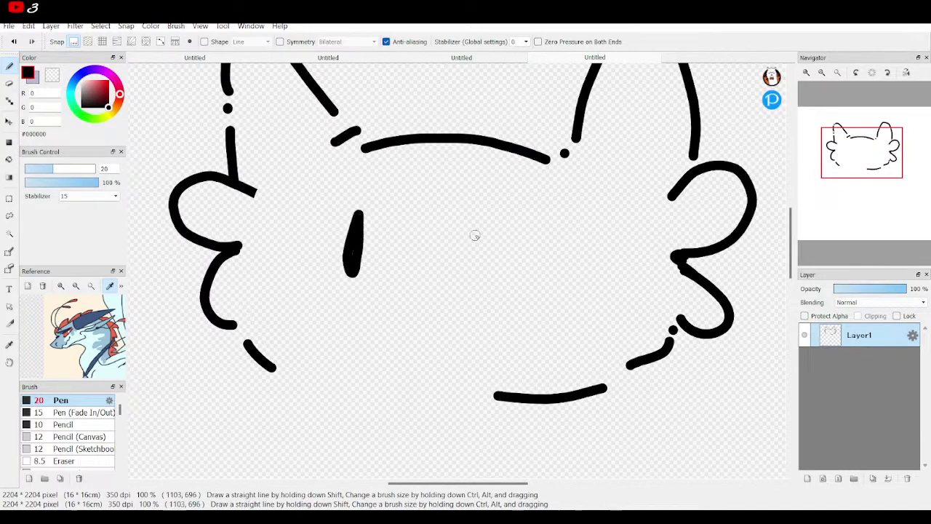
{"action": "mouse_move", "coordinate": [503, 220]}
{"action": "left_mouse_down"}
{"action": "mouse_move", "coordinate": [502, 270]}
{"action": "mouse_move", "coordinate": [517, 219]}
{"action": "mouse_move", "coordinate": [503, 260]}
{"action": "left_mouse_up"}
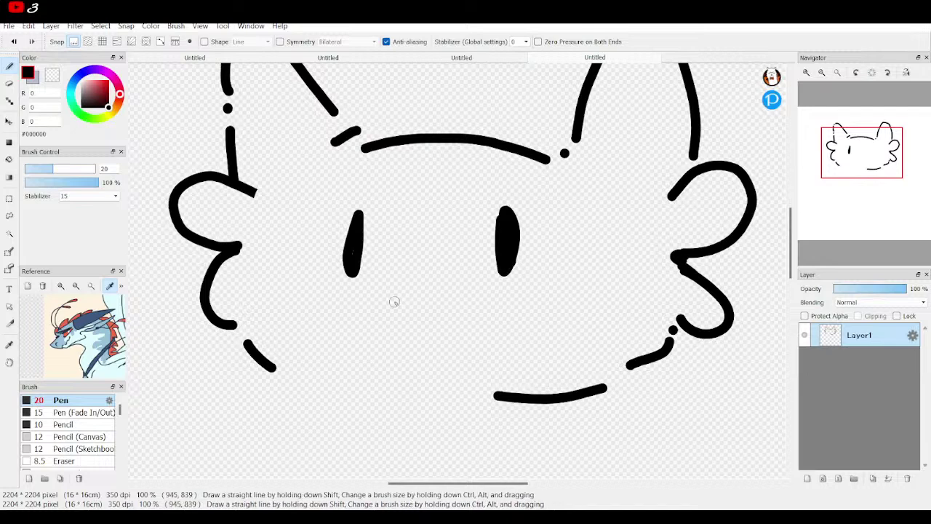
{"action": "mouse_move", "coordinate": [385, 302]}
{"action": "left_mouse_down"}
{"action": "mouse_move", "coordinate": [407, 301]}
{"action": "mouse_move", "coordinate": [422, 288]}
{"action": "mouse_move", "coordinate": [442, 301]}
{"action": "mouse_move", "coordinate": [465, 294]}
{"action": "left_mouse_up"}
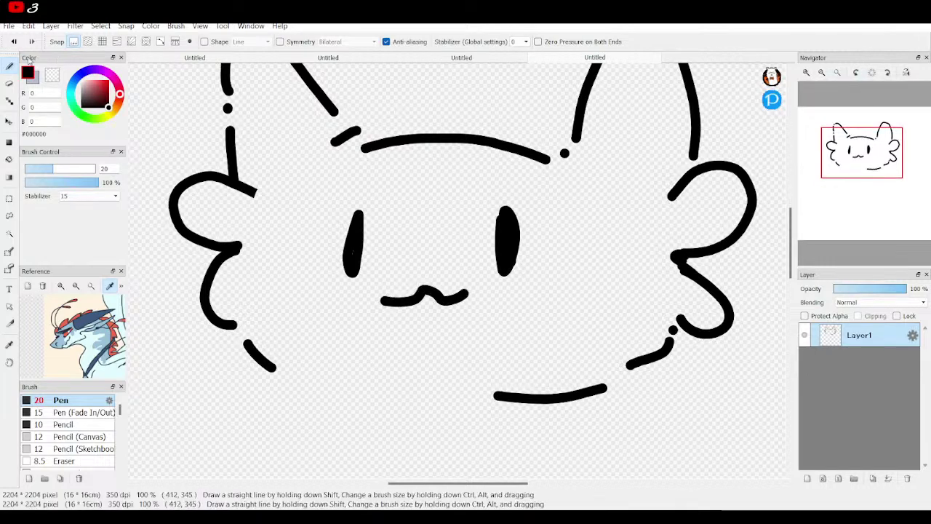
{"action": "left_click", "coordinate": [13, 42]}
{"action": "mouse_move", "coordinate": [375, 295]}
{"action": "left_mouse_down"}
{"action": "mouse_move", "coordinate": [397, 300]}
{"action": "mouse_move", "coordinate": [426, 289]}
{"action": "mouse_move", "coordinate": [487, 294]}
{"action": "left_mouse_up"}
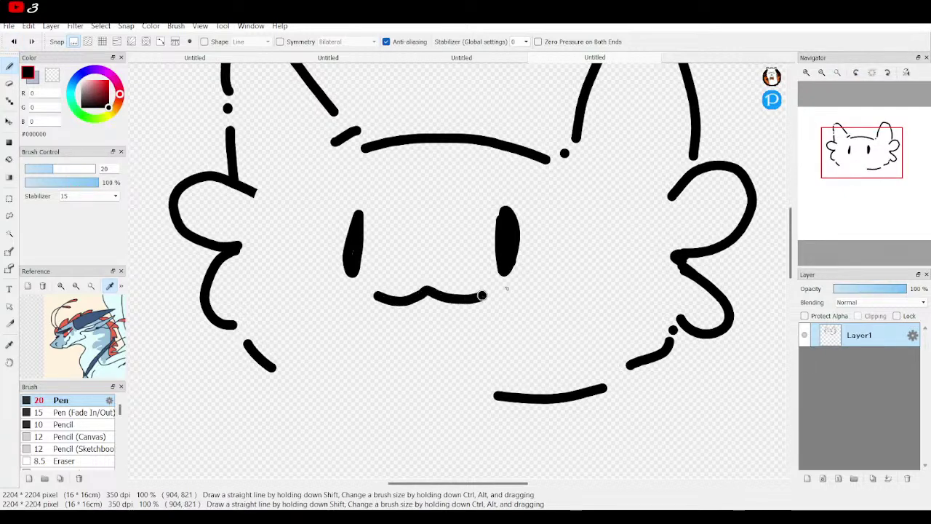
Step: Draw the missing lower left jaw stroke to close the underside of the cat's head
{"action": "mouse_move", "coordinate": [851, 100]}
{"action": "left_click", "coordinate": [863, 74]}
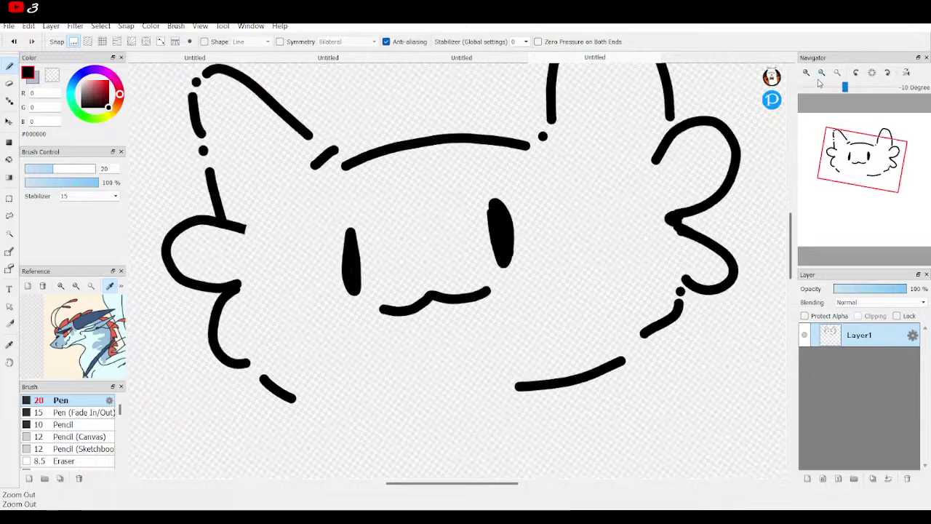
{"action": "left_click", "coordinate": [864, 74]}
{"action": "left_click", "coordinate": [863, 74]}
{"action": "left_click", "coordinate": [837, 74]}
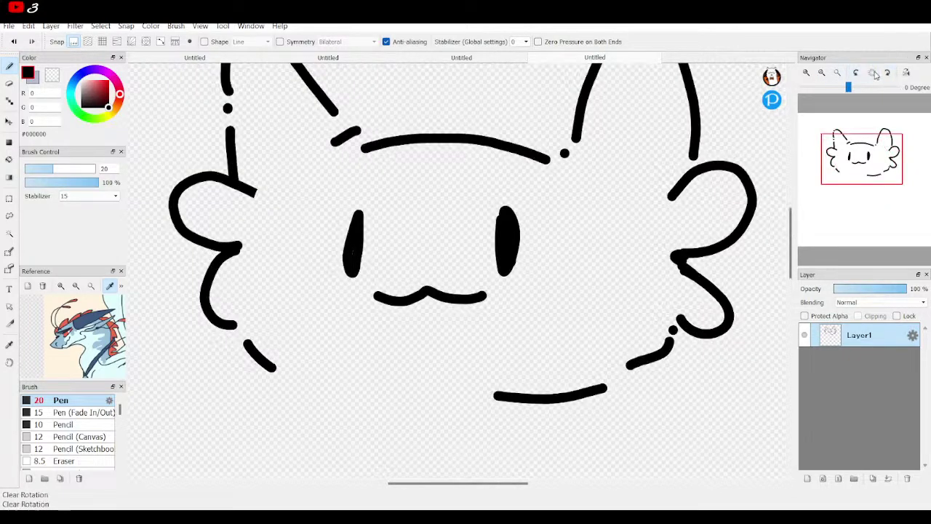
{"action": "left_click", "coordinate": [837, 74]}
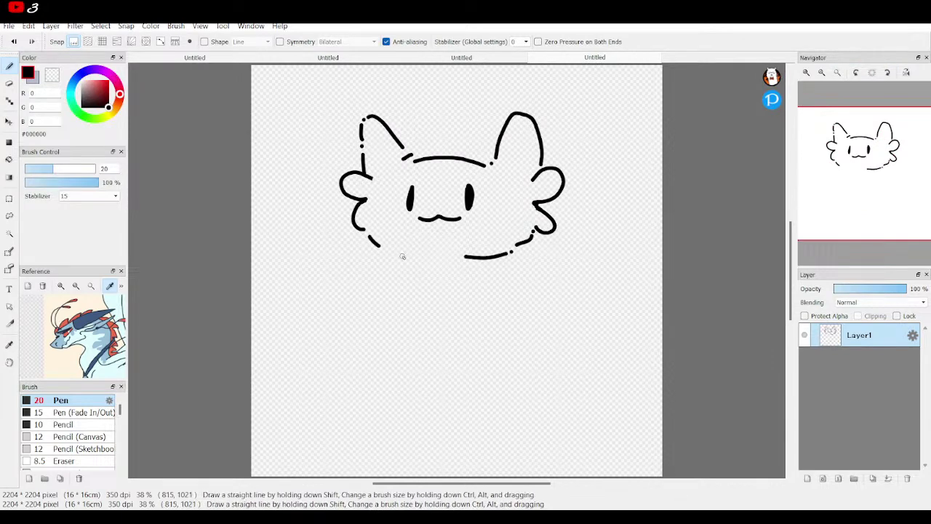
{"action": "left_click_drag", "start_coordinate": [391, 251], "coordinate": [454, 259]}
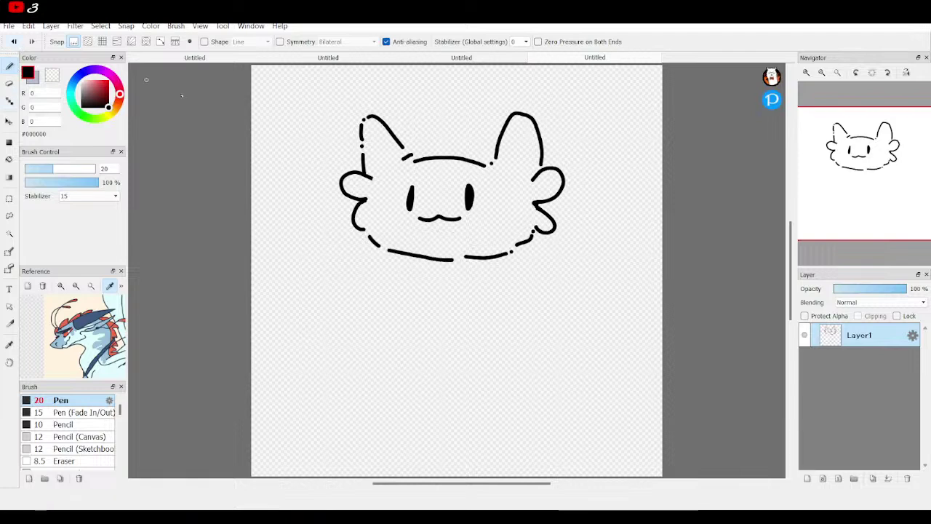
Step: Undo the lower left jaw stroke and redraw it flatter, ending close to the right jaw stroke
{"action": "left_click", "coordinate": [13, 41]}
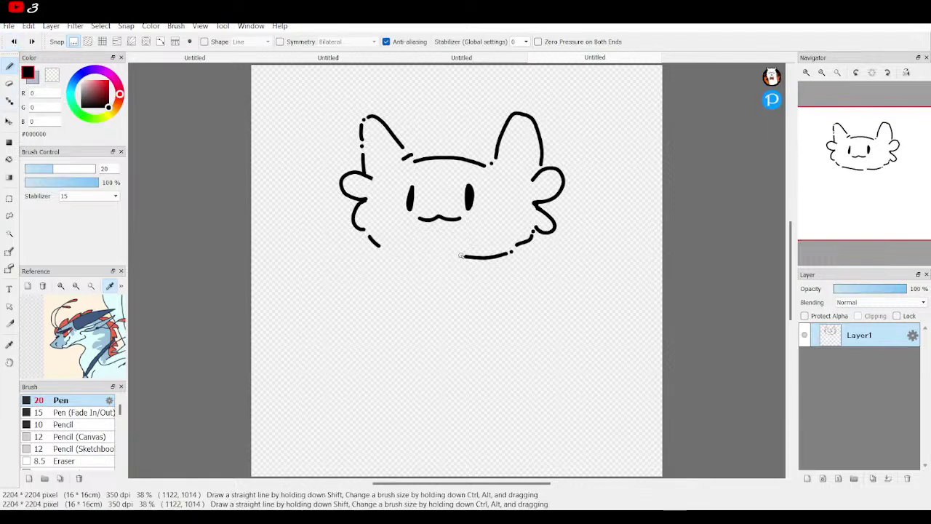
{"action": "left_click_drag", "start_coordinate": [448, 255], "coordinate": [384, 248]}
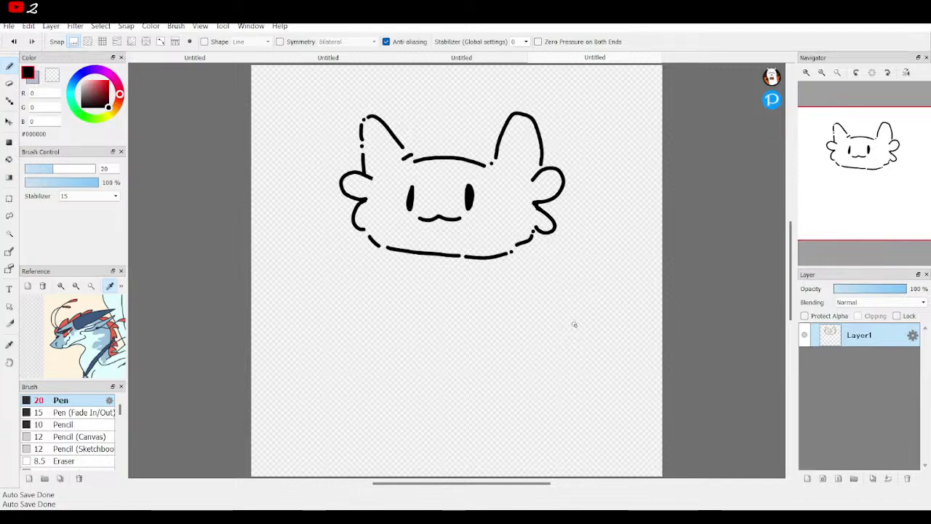
Step: Draw a large crab claw with a jagged pincer below the head's left side, adding dots in its outline gaps
{"action": "scroll", "coordinate": [574, 325], "scroll_direction": "up", "scroll_amount": 5}
{"action": "mouse_move", "coordinate": [863, 171]}
{"action": "left_mouse_down"}
{"action": "mouse_move", "coordinate": [846, 204]}
{"action": "mouse_move", "coordinate": [831, 193]}
{"action": "left_mouse_up"}
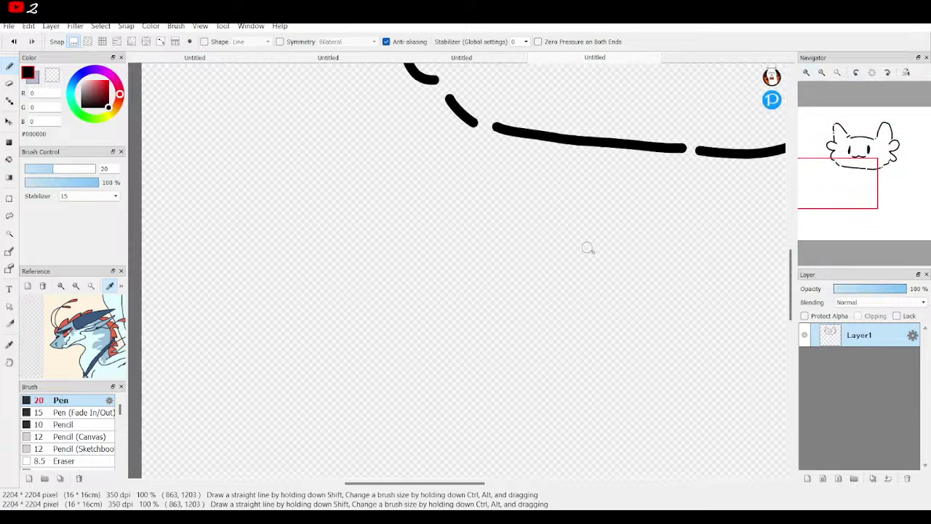
{"action": "mouse_move", "coordinate": [430, 246]}
{"action": "left_mouse_down"}
{"action": "mouse_move", "coordinate": [424, 219]}
{"action": "mouse_move", "coordinate": [437, 183]}
{"action": "mouse_move", "coordinate": [497, 181]}
{"action": "mouse_move", "coordinate": [531, 200]}
{"action": "mouse_move", "coordinate": [589, 281]}
{"action": "mouse_move", "coordinate": [602, 343]}
{"action": "mouse_move", "coordinate": [561, 301]}
{"action": "mouse_move", "coordinate": [548, 308]}
{"action": "mouse_move", "coordinate": [520, 273]}
{"action": "mouse_move", "coordinate": [484, 273]}
{"action": "mouse_move", "coordinate": [463, 252]}
{"action": "mouse_move", "coordinate": [421, 260]}
{"action": "mouse_move", "coordinate": [456, 328]}
{"action": "mouse_move", "coordinate": [521, 378]}
{"action": "mouse_move", "coordinate": [446, 379]}
{"action": "mouse_move", "coordinate": [396, 361]}
{"action": "mouse_move", "coordinate": [301, 300]}
{"action": "mouse_move", "coordinate": [302, 276]}
{"action": "mouse_move", "coordinate": [354, 149]}
{"action": "mouse_move", "coordinate": [404, 128]}
{"action": "mouse_move", "coordinate": [472, 160]}
{"action": "left_mouse_up"}
{"action": "left_click", "coordinate": [464, 163]}
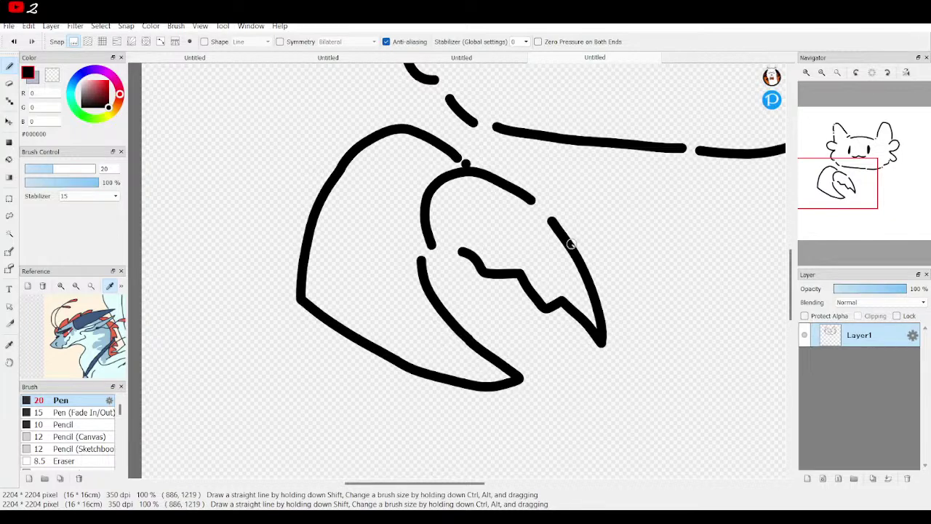
{"action": "left_click", "coordinate": [542, 209]}
{"action": "left_click", "coordinate": [450, 249]}
Step: Draw two rounded arm segments joining the left claw to the head's lower left edge
{"action": "mouse_move", "coordinate": [831, 216]}
{"action": "left_mouse_down"}
{"action": "mouse_move", "coordinate": [844, 227]}
{"action": "mouse_move", "coordinate": [829, 203]}
{"action": "left_mouse_up"}
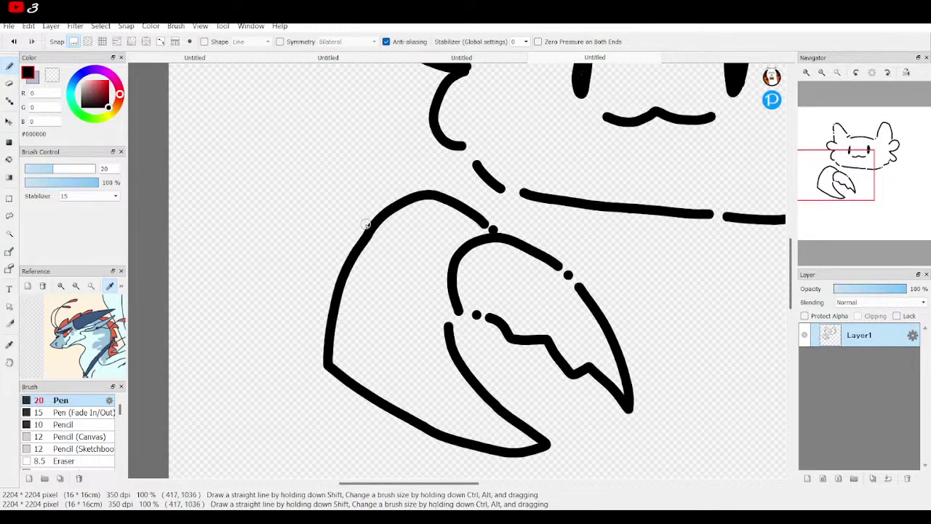
{"action": "mouse_move", "coordinate": [360, 231]}
{"action": "left_mouse_down"}
{"action": "mouse_move", "coordinate": [346, 195]}
{"action": "mouse_move", "coordinate": [367, 172]}
{"action": "mouse_move", "coordinate": [402, 168]}
{"action": "mouse_move", "coordinate": [446, 191]}
{"action": "left_mouse_up"}
{"action": "left_click_drag", "start_coordinate": [396, 164], "coordinate": [414, 135]}
{"action": "left_click_drag", "start_coordinate": [453, 195], "coordinate": [482, 187]}
Step: Select the left claw with a freehand lasso and duplicate it onto a new layer by copying and pasting
{"action": "left_click_drag", "start_coordinate": [839, 184], "coordinate": [875, 190]}
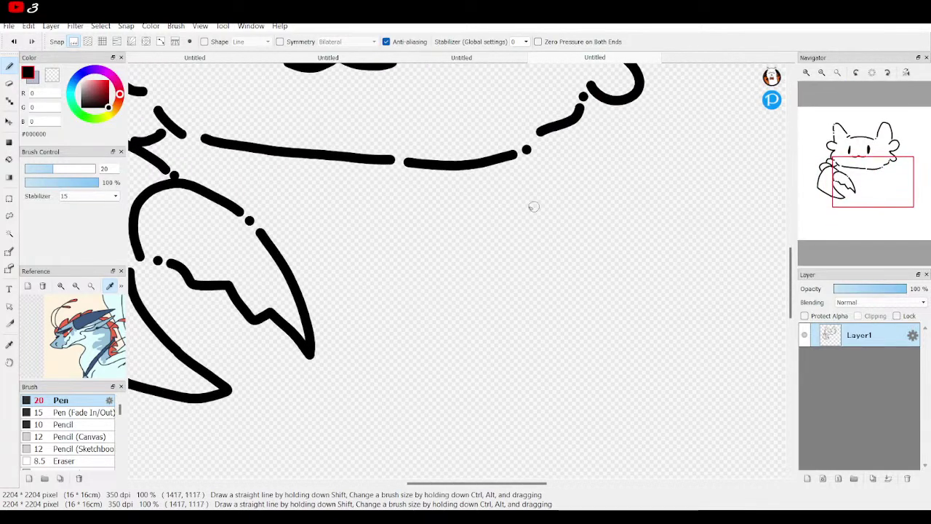
{"action": "left_click", "coordinate": [821, 74]}
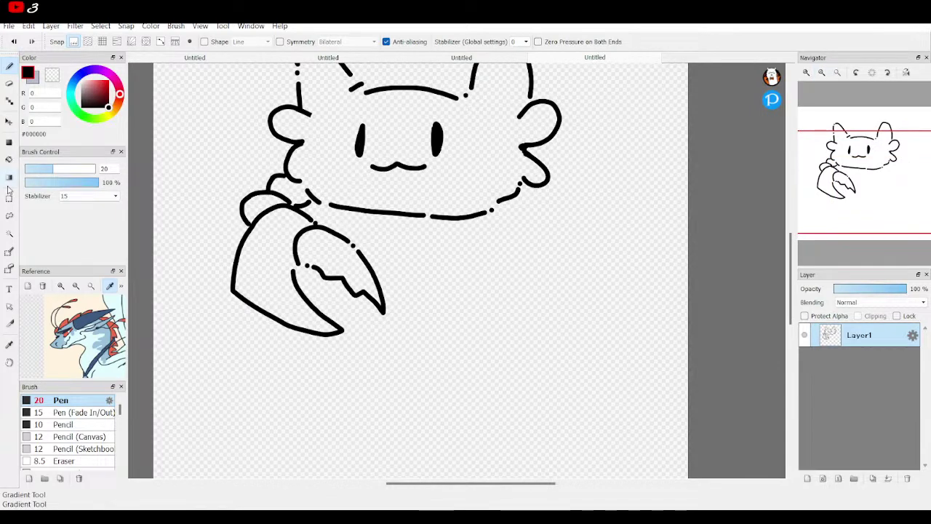
{"action": "left_click", "coordinate": [10, 216]}
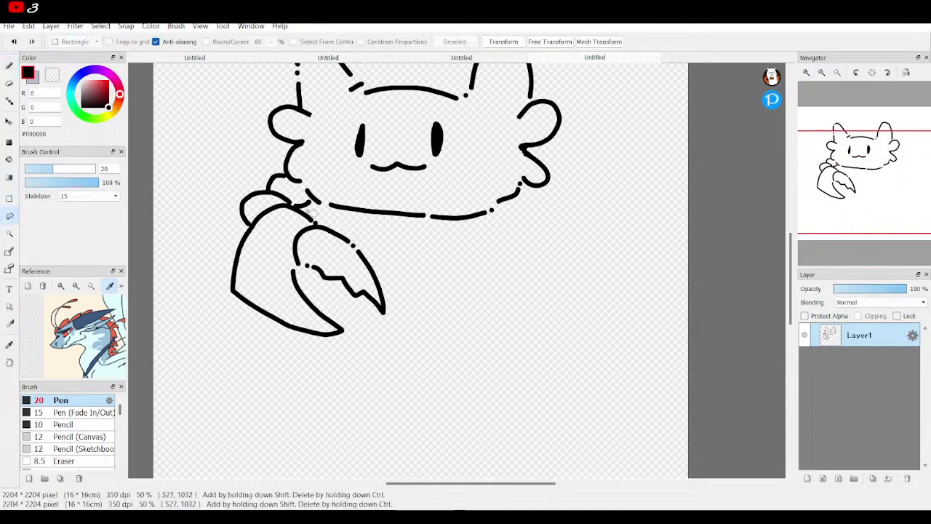
{"action": "mouse_move", "coordinate": [302, 206]}
{"action": "left_mouse_down"}
{"action": "mouse_move", "coordinate": [230, 240]}
{"action": "mouse_move", "coordinate": [216, 322]}
{"action": "mouse_move", "coordinate": [288, 409]}
{"action": "mouse_move", "coordinate": [410, 383]}
{"action": "mouse_move", "coordinate": [405, 296]}
{"action": "mouse_move", "coordinate": [391, 256]}
{"action": "mouse_move", "coordinate": [294, 205]}
{"action": "left_mouse_up"}
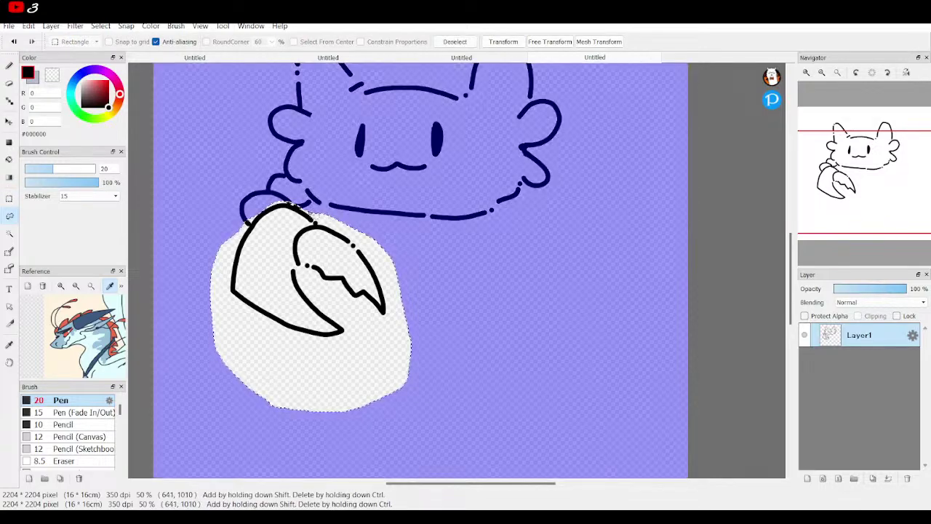
{"action": "key", "text": "ctrl+c"}
{"action": "key", "text": "ctrl+v"}
Step: Flip the copied claw horizontally, move it to the right to face the original, apply the transform and clear the selection
{"action": "left_click", "coordinate": [503, 41]}
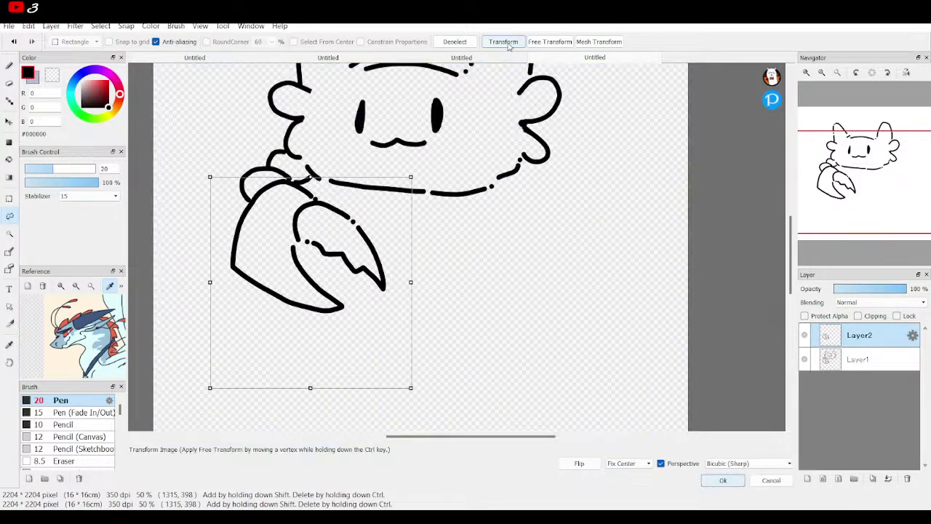
{"action": "left_click", "coordinate": [580, 463]}
{"action": "left_click_drag", "start_coordinate": [346, 263], "coordinate": [478, 262]}
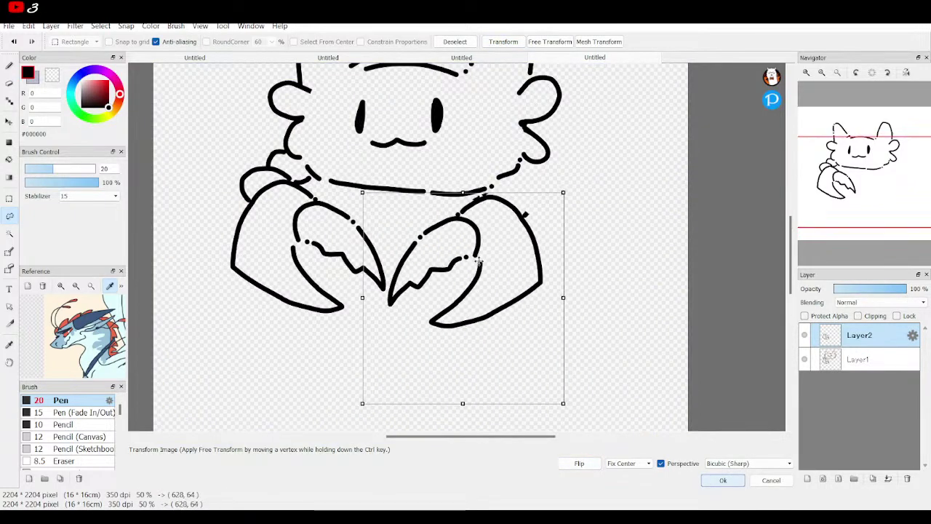
{"action": "left_click", "coordinate": [723, 480]}
{"action": "left_click", "coordinate": [9, 198]}
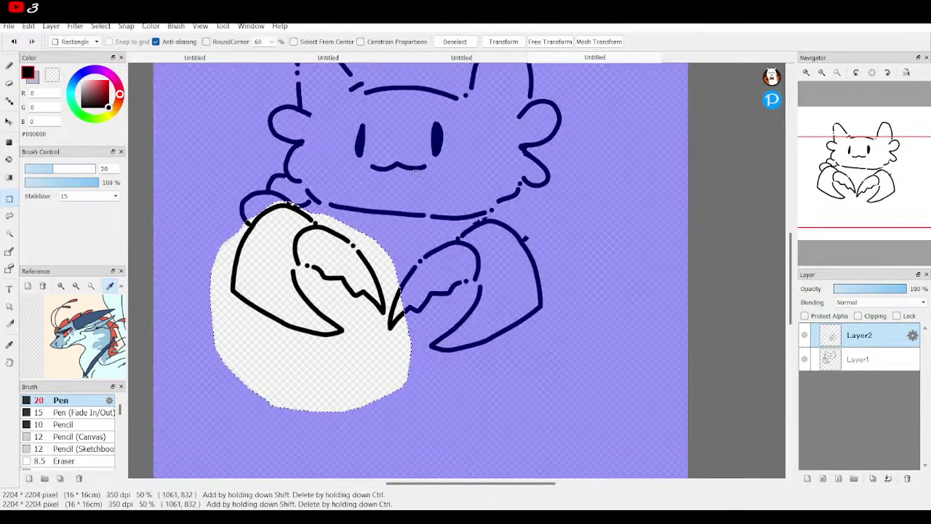
{"action": "key", "text": "ctrl+d"}
Step: Clean up the stray marks above the mirrored claw with the eraser and merge its layer down into Layer1
{"action": "left_click", "coordinate": [9, 82]}
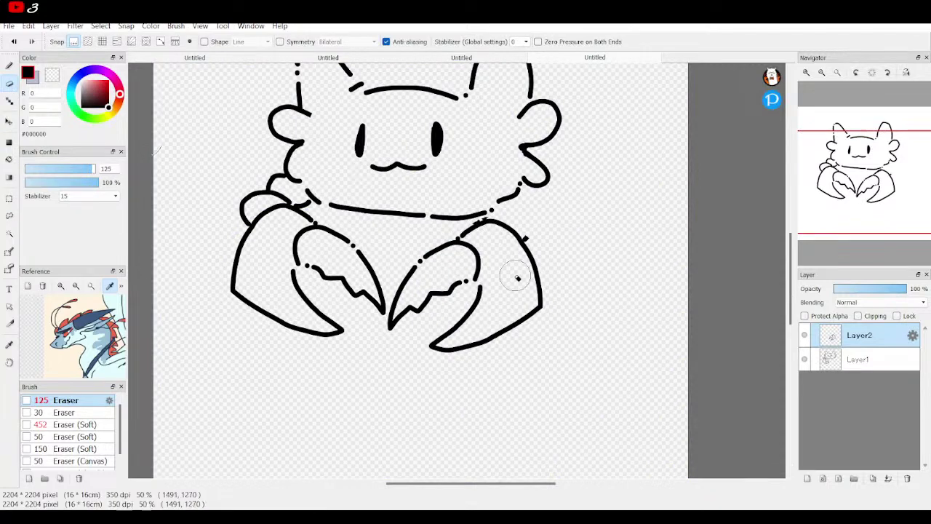
{"action": "left_click_drag", "start_coordinate": [458, 218], "coordinate": [487, 228]}
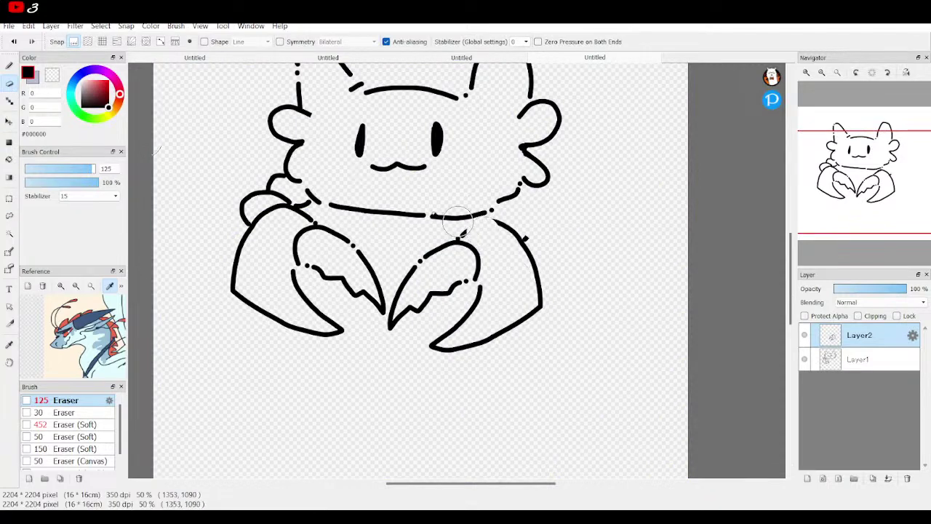
{"action": "left_click", "coordinate": [12, 41]}
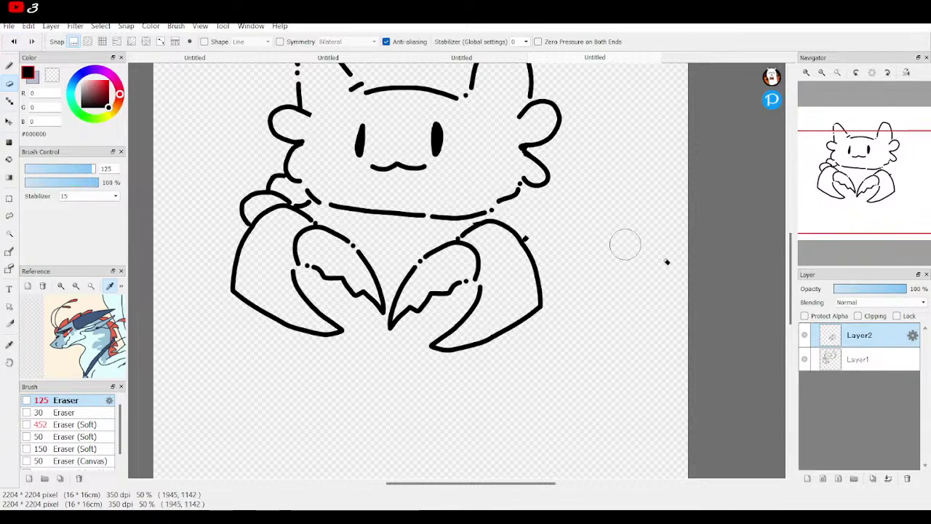
{"action": "left_click", "coordinate": [888, 479]}
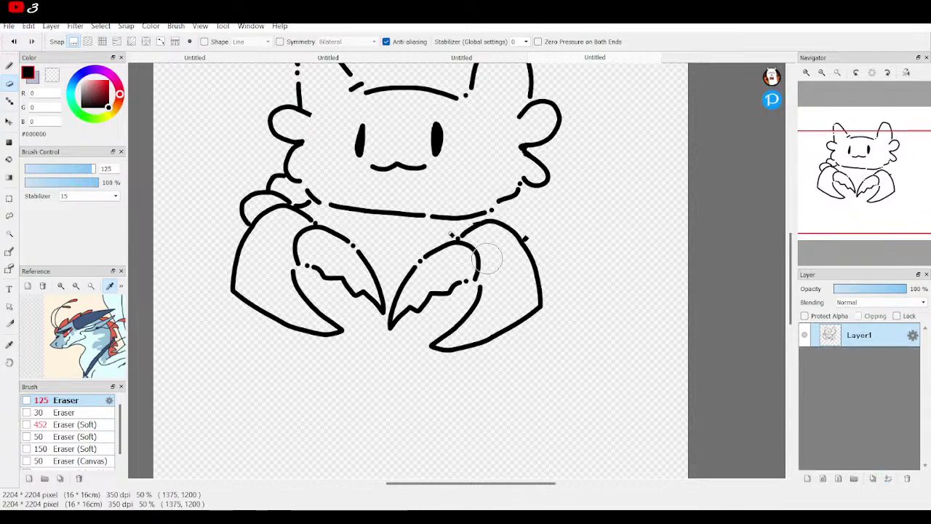
Step: Draw the short arm strokes with the black pen that join the right claw to the head's lower right edge
{"action": "left_click", "coordinate": [9, 65]}
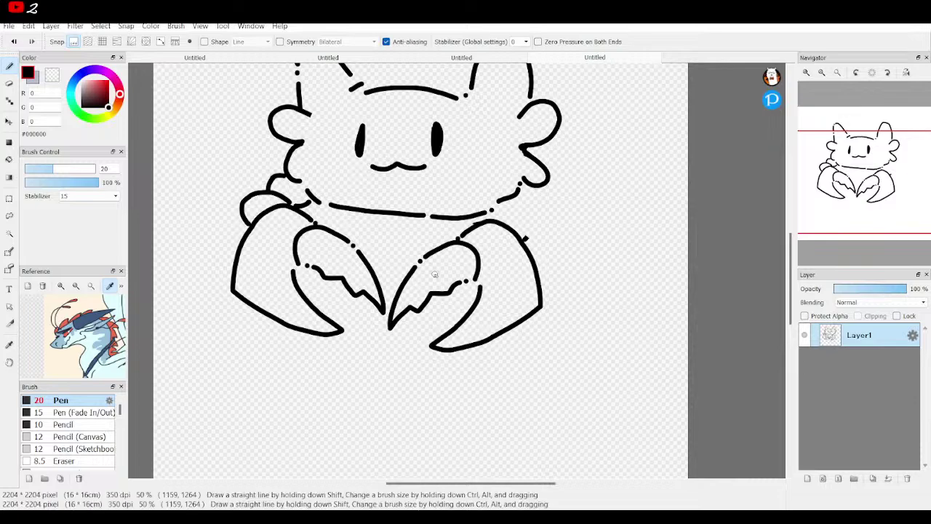
{"action": "mouse_move", "coordinate": [805, 88]}
{"action": "left_click", "coordinate": [807, 72]}
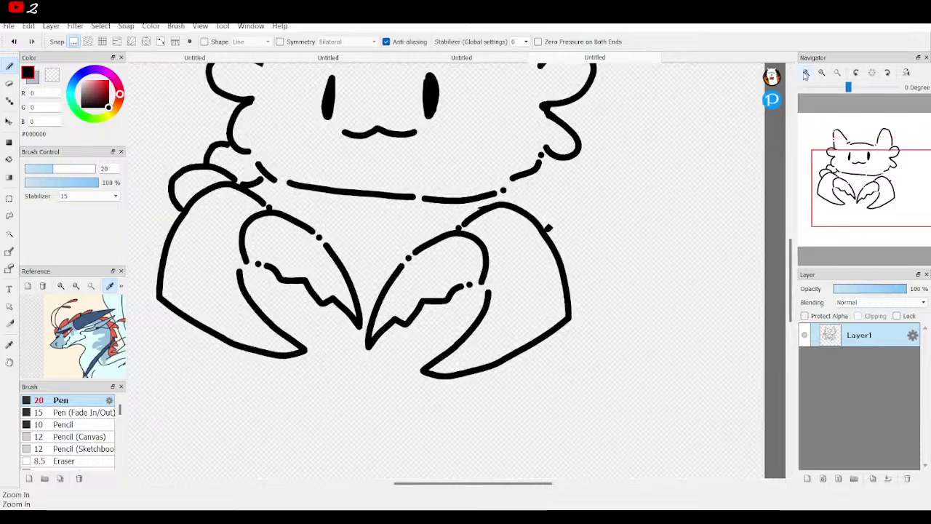
{"action": "left_click", "coordinate": [806, 72]}
{"action": "left_click_drag", "start_coordinate": [484, 168], "coordinate": [498, 176]}
{"action": "mouse_move", "coordinate": [595, 206]}
{"action": "left_mouse_down"}
{"action": "mouse_move", "coordinate": [604, 159]}
{"action": "mouse_move", "coordinate": [572, 122]}
{"action": "left_mouse_up"}
{"action": "mouse_move", "coordinate": [921, 158]}
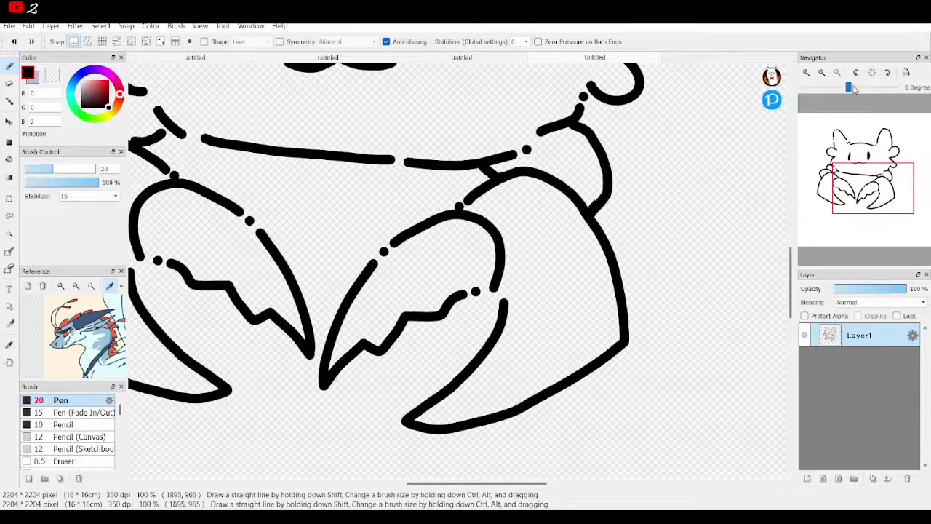
Step: Draw a rounded leg joint curving around the underside of the lower right cheek tuft
{"action": "left_click", "coordinate": [837, 73]}
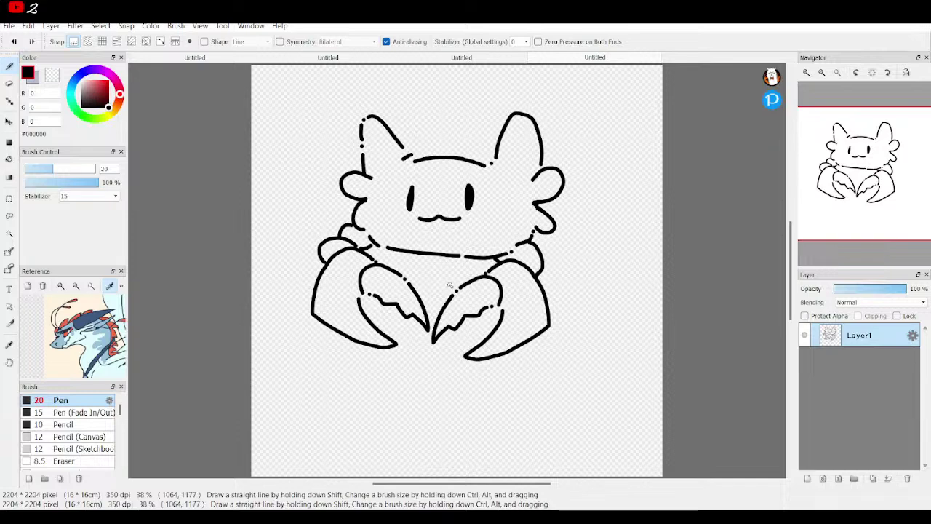
{"action": "left_click", "coordinate": [806, 73]}
{"action": "left_click_drag", "start_coordinate": [858, 175], "coordinate": [884, 174]}
{"action": "mouse_move", "coordinate": [470, 179]}
{"action": "left_mouse_down"}
{"action": "mouse_move", "coordinate": [500, 186]}
{"action": "mouse_move", "coordinate": [503, 211]}
{"action": "mouse_move", "coordinate": [481, 237]}
{"action": "mouse_move", "coordinate": [454, 237]}
{"action": "left_mouse_up"}
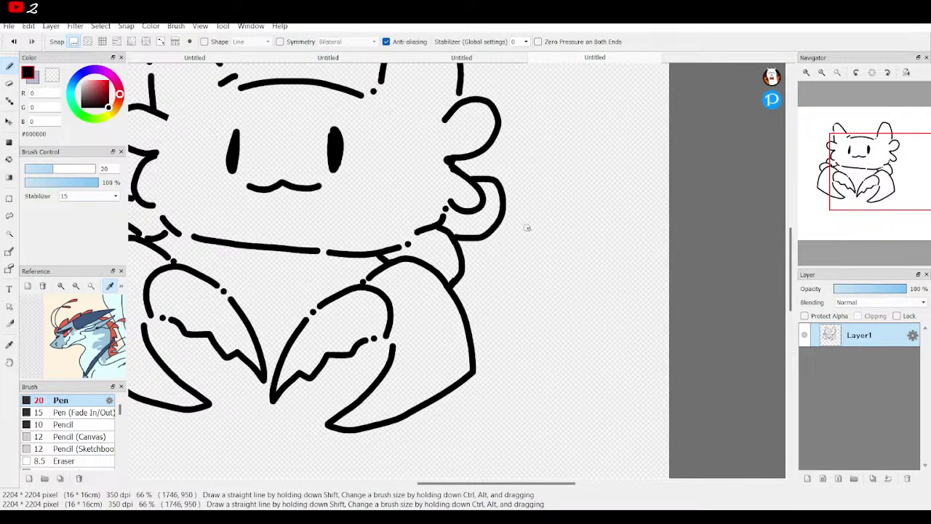
Step: Draw a long leg segment slanting down from the right joint and finish it with a pointed foot tip
{"action": "mouse_move", "coordinate": [501, 182]}
{"action": "left_mouse_down"}
{"action": "mouse_move", "coordinate": [579, 301]}
{"action": "mouse_move", "coordinate": [590, 330]}
{"action": "mouse_move", "coordinate": [582, 355]}
{"action": "mouse_move", "coordinate": [524, 348]}
{"action": "mouse_move", "coordinate": [492, 248]}
{"action": "left_mouse_up"}
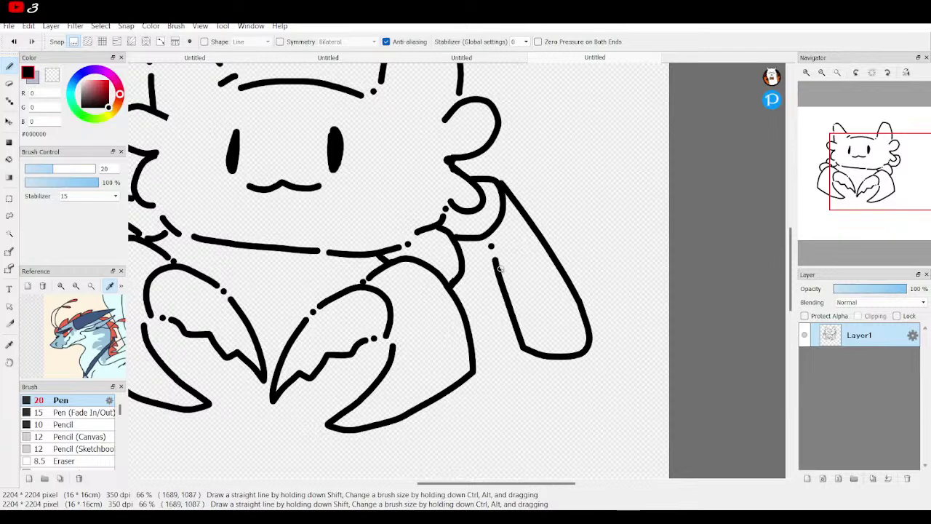
{"action": "left_click_drag", "start_coordinate": [861, 191], "coordinate": [845, 202]}
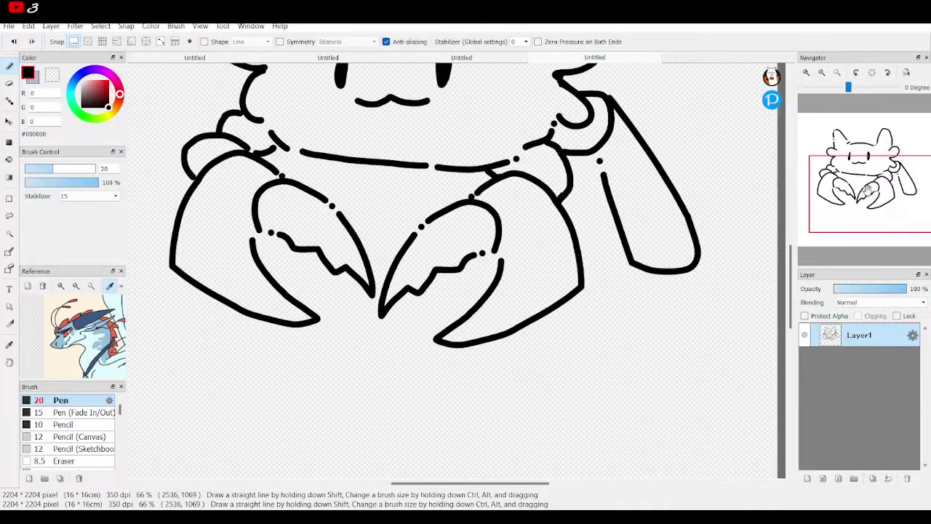
{"action": "mouse_move", "coordinate": [695, 269]}
{"action": "left_mouse_down"}
{"action": "mouse_move", "coordinate": [647, 326]}
{"action": "mouse_move", "coordinate": [638, 267]}
{"action": "left_mouse_up"}
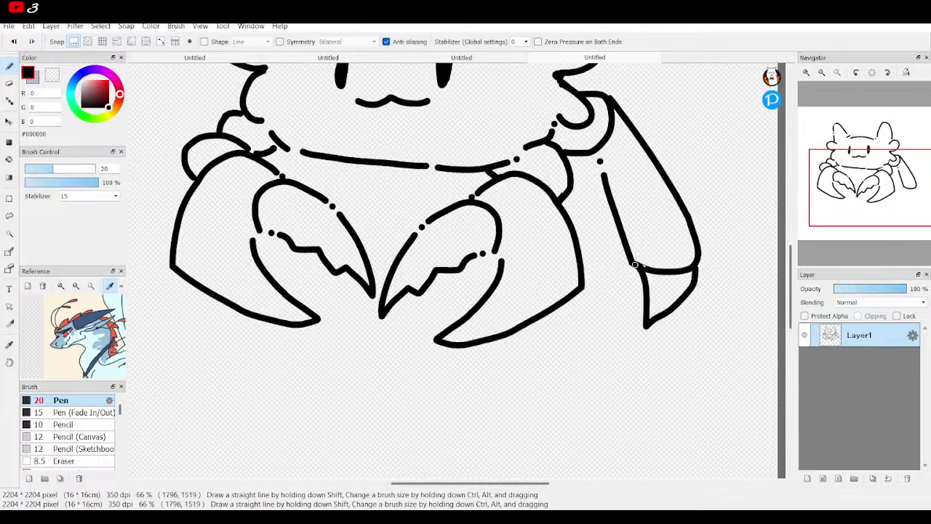
Step: Draw the left leg's small joint beside the cheek tuft and a long segment slanting down behind the left claw
{"action": "scroll", "coordinate": [853, 178], "scroll_direction": "down", "scroll_amount": 2}
{"action": "scroll", "coordinate": [853, 179], "scroll_direction": "up", "scroll_amount": 2}
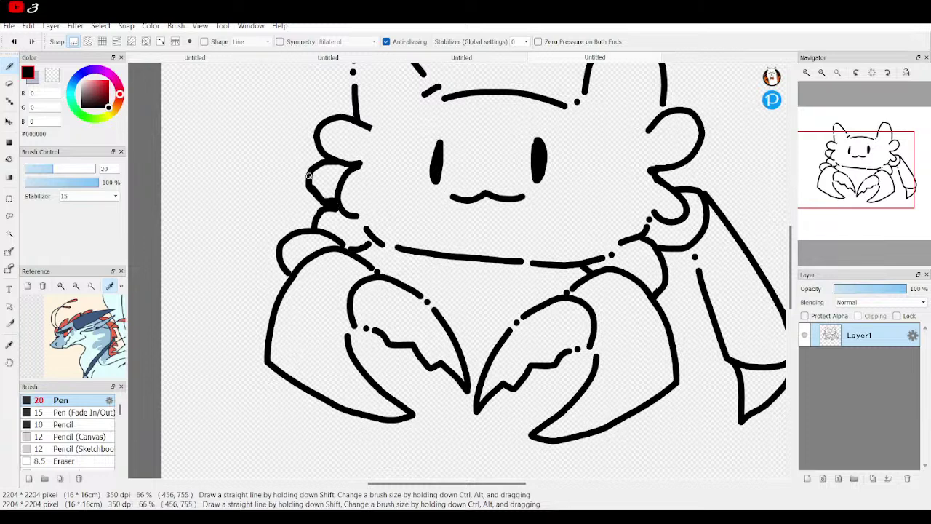
{"action": "mouse_move", "coordinate": [309, 168]}
{"action": "left_mouse_down"}
{"action": "mouse_move", "coordinate": [241, 241]}
{"action": "mouse_move", "coordinate": [198, 333]}
{"action": "mouse_move", "coordinate": [212, 365]}
{"action": "mouse_move", "coordinate": [253, 361]}
{"action": "left_mouse_up"}
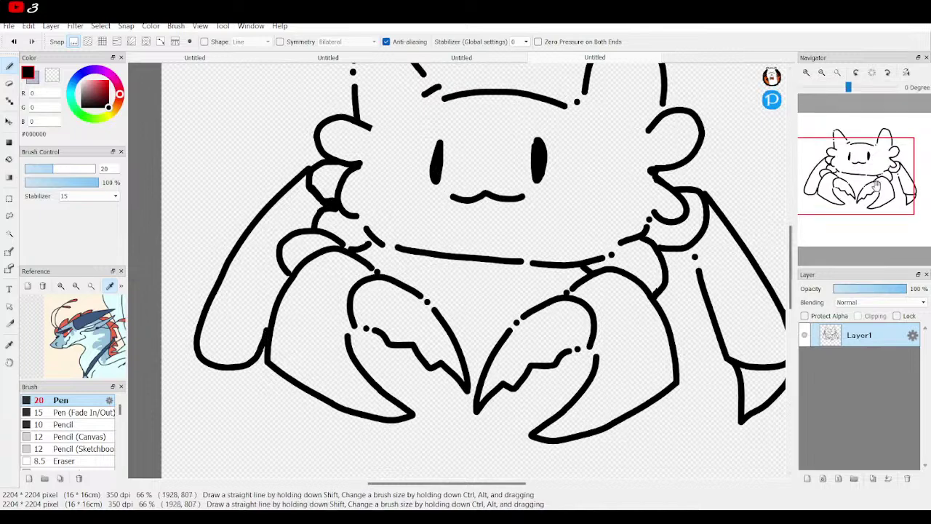
Step: Draw a pointed foot tip on the left leg, undoing its bulging inner edge and redrawing it straighter
{"action": "scroll", "coordinate": [433, 320], "scroll_direction": "down", "scroll_amount": 3}
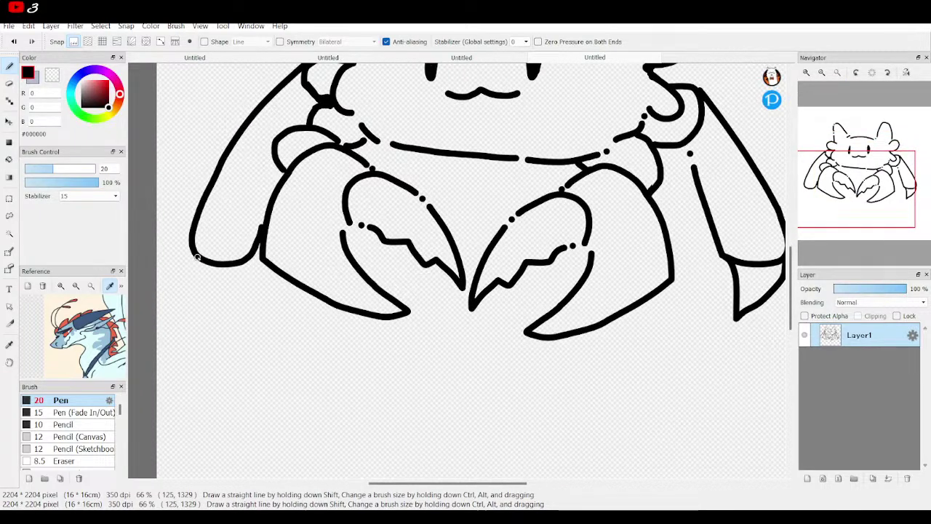
{"action": "mouse_move", "coordinate": [196, 256]}
{"action": "left_mouse_down"}
{"action": "mouse_move", "coordinate": [209, 291]}
{"action": "mouse_move", "coordinate": [242, 314]}
{"action": "left_mouse_up"}
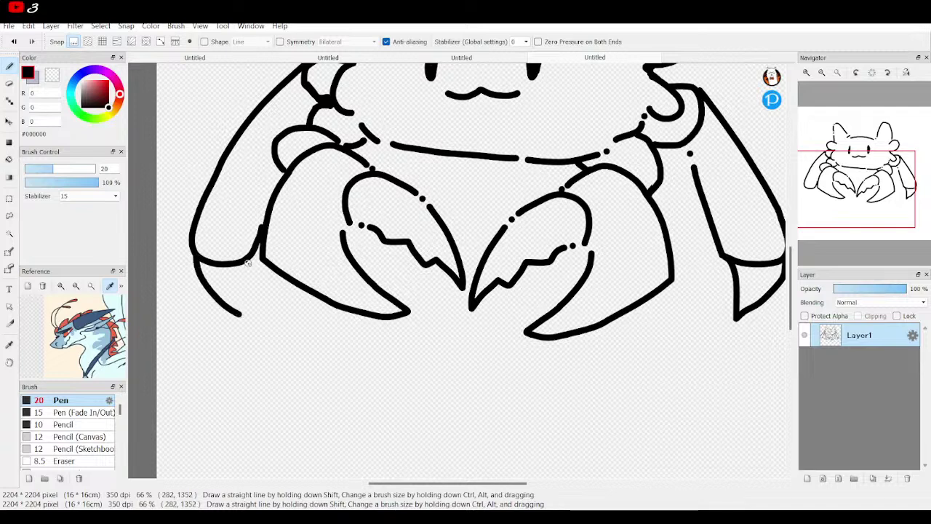
{"action": "left_click_drag", "start_coordinate": [251, 264], "coordinate": [246, 313]}
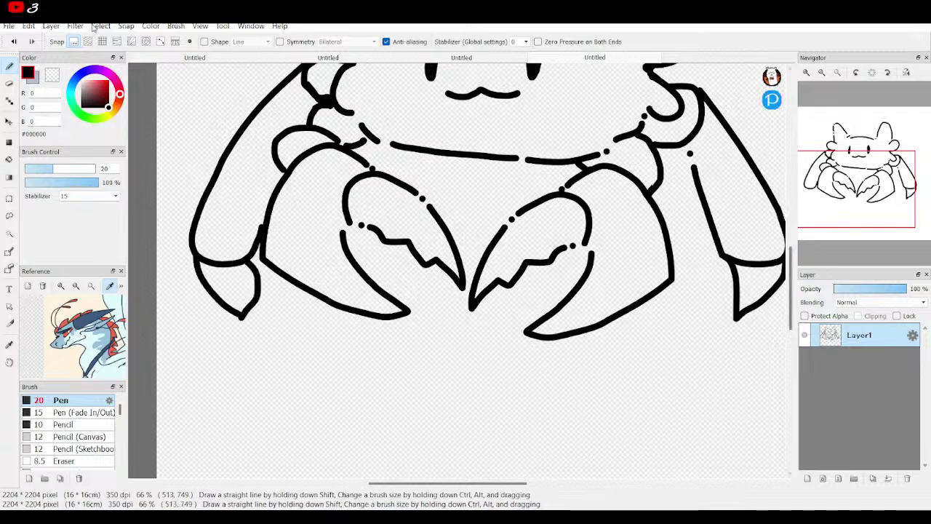
{"action": "key", "text": "ctrl+z"}
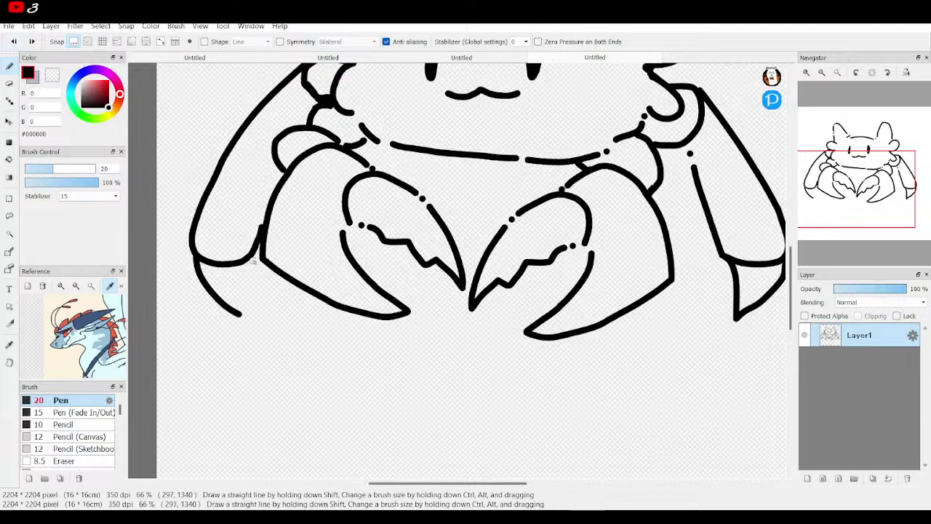
{"action": "left_click_drag", "start_coordinate": [249, 258], "coordinate": [246, 315]}
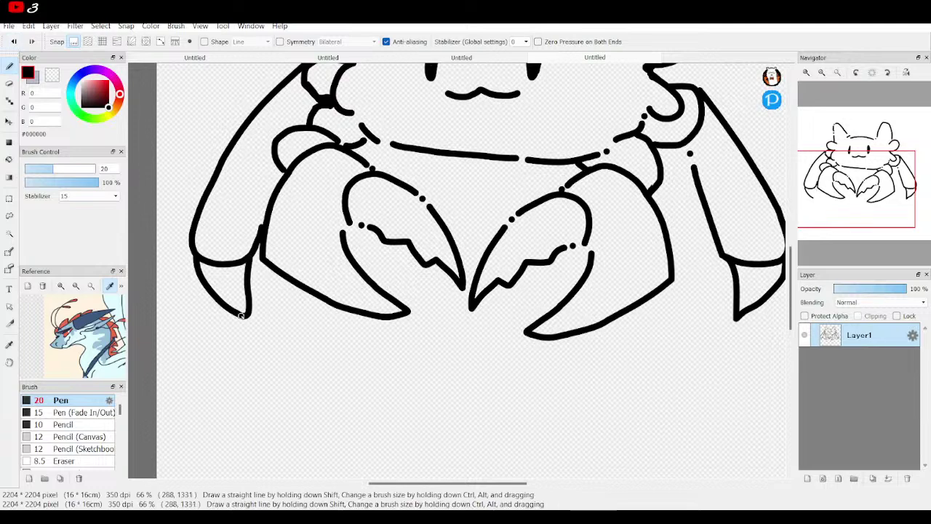
Step: Erase the left claw's rounded arm joint and the small connecting line below the cheek tuft with an eraser about 47 in size
{"action": "mouse_move", "coordinate": [832, 169]}
{"action": "left_click_drag", "start_coordinate": [848, 87], "coordinate": [834, 87]}
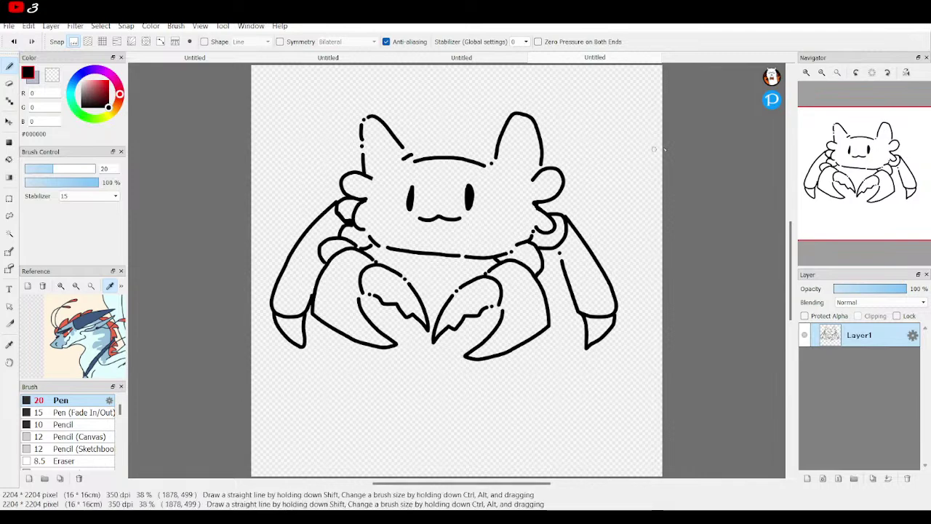
{"action": "left_click", "coordinate": [807, 73]}
{"action": "left_click", "coordinate": [806, 73]}
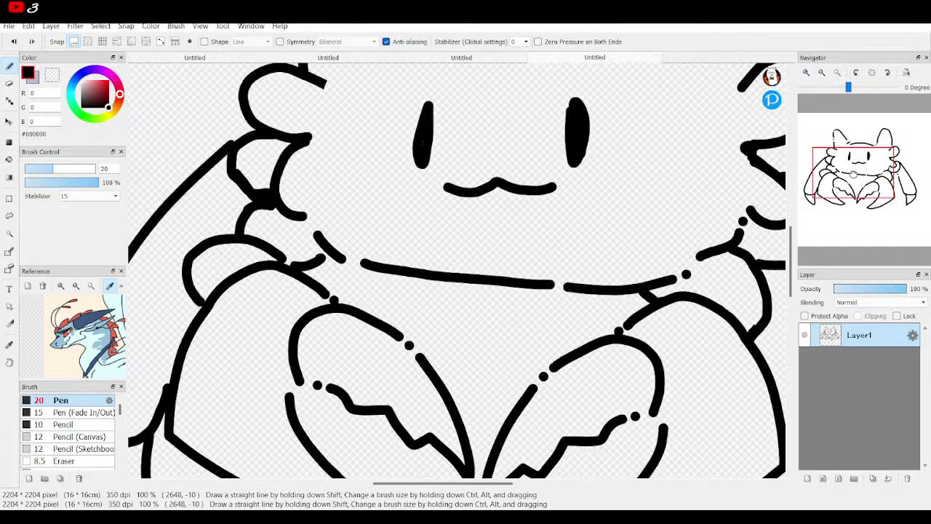
{"action": "left_click", "coordinate": [806, 73]}
{"action": "key", "text": "e"}
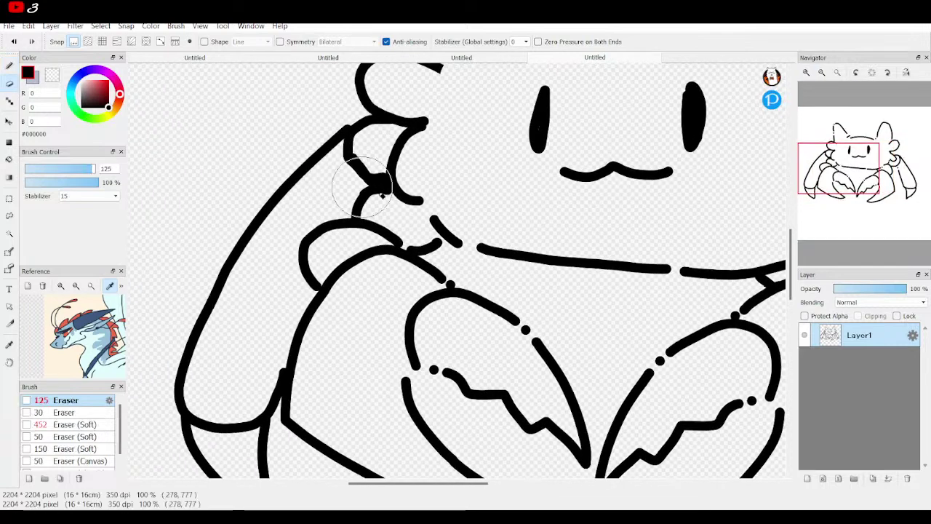
{"action": "left_click_drag", "start_coordinate": [93, 170], "coordinate": [75, 170]}
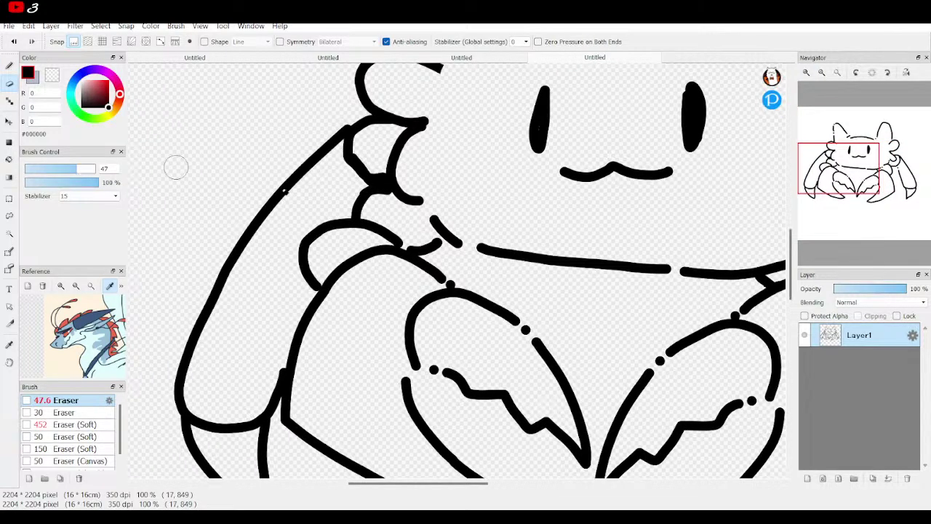
{"action": "mouse_move", "coordinate": [404, 237]}
{"action": "left_mouse_down"}
{"action": "mouse_move", "coordinate": [323, 229]}
{"action": "mouse_move", "coordinate": [311, 256]}
{"action": "mouse_move", "coordinate": [367, 225]}
{"action": "mouse_move", "coordinate": [376, 212]}
{"action": "mouse_move", "coordinate": [353, 209]}
{"action": "mouse_move", "coordinate": [358, 198]}
{"action": "mouse_move", "coordinate": [385, 210]}
{"action": "left_mouse_up"}
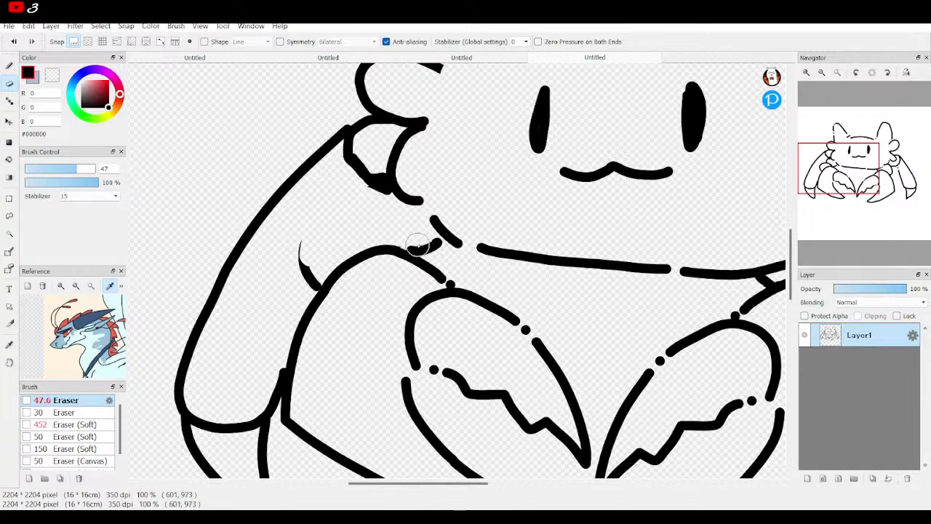
Step: Redraw the left claw's arm joint with the size 20 pen as one larger curve from below the cheek tuft to the claw
{"action": "left_click", "coordinate": [9, 66]}
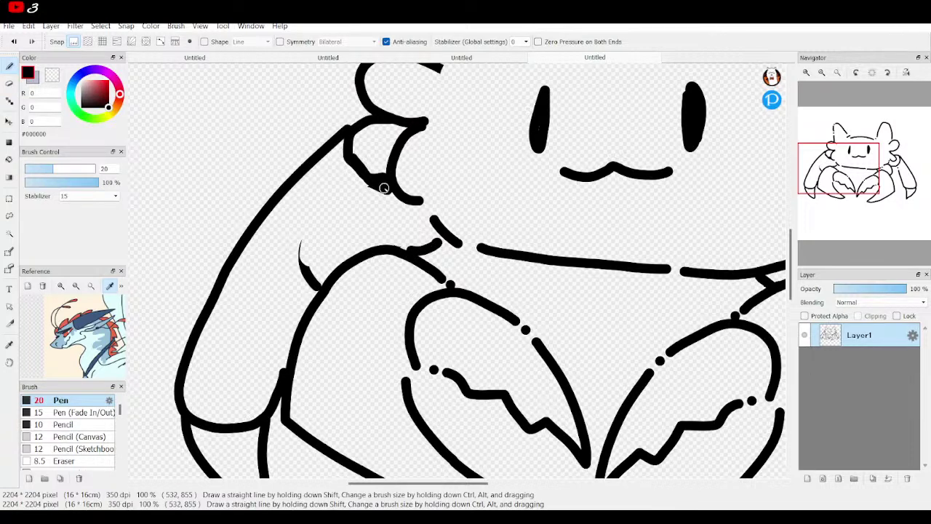
{"action": "mouse_move", "coordinate": [367, 187]}
{"action": "left_mouse_down"}
{"action": "mouse_move", "coordinate": [315, 223]}
{"action": "mouse_move", "coordinate": [303, 257]}
{"action": "left_mouse_up"}
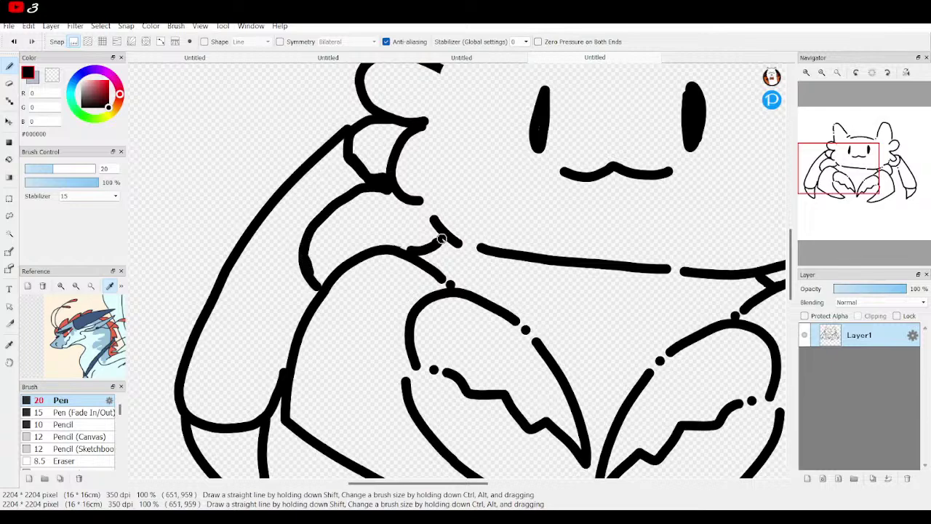
{"action": "left_click", "coordinate": [838, 73]}
{"action": "left_click", "coordinate": [837, 73]}
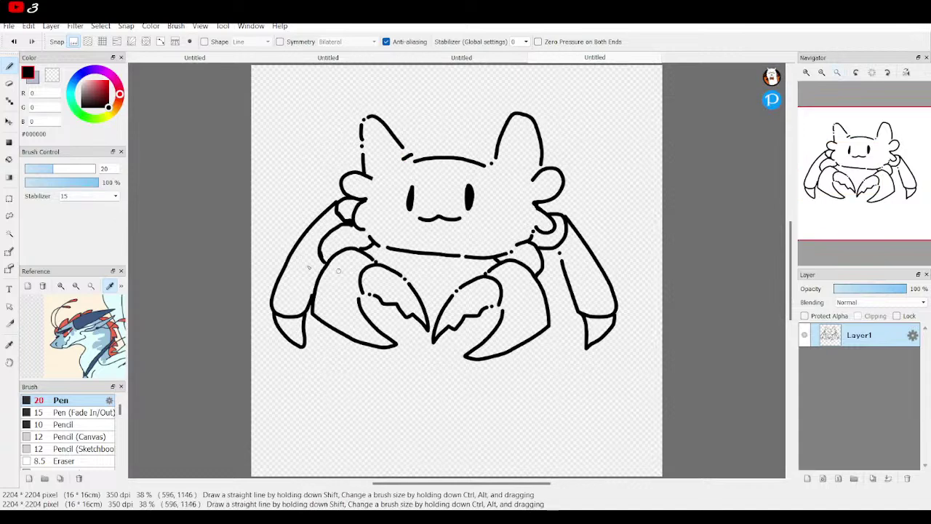
Step: Erase the left leg's foot tip and most of its long segment, keeping only the short upper line
{"action": "left_click", "coordinate": [8, 83]}
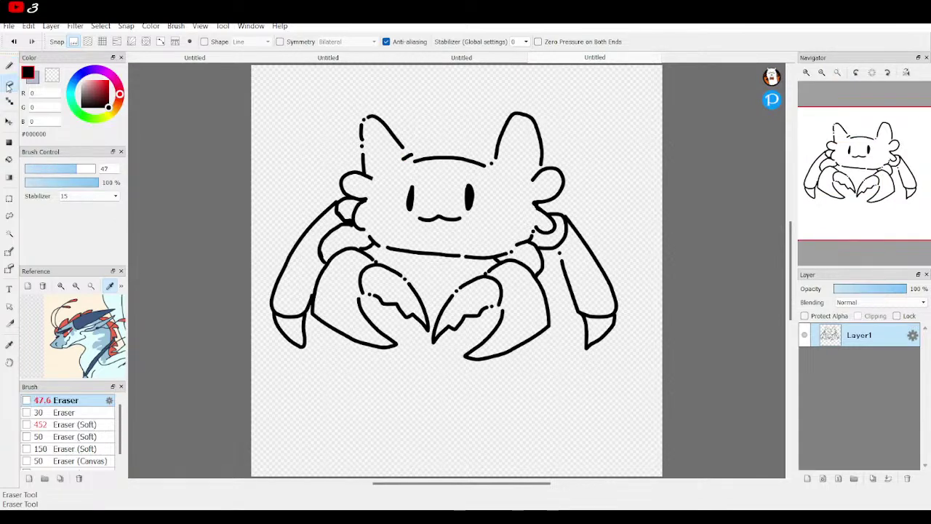
{"action": "mouse_move", "coordinate": [308, 295]}
{"action": "left_mouse_down"}
{"action": "mouse_move", "coordinate": [297, 345]}
{"action": "mouse_move", "coordinate": [305, 303]}
{"action": "mouse_move", "coordinate": [305, 358]}
{"action": "left_mouse_up"}
{"action": "left_click_drag", "start_coordinate": [279, 313], "coordinate": [280, 330]}
{"action": "left_click_drag", "start_coordinate": [291, 248], "coordinate": [277, 288]}
{"action": "left_click_drag", "start_coordinate": [300, 254], "coordinate": [293, 317]}
{"action": "left_click_drag", "start_coordinate": [298, 246], "coordinate": [294, 274]}
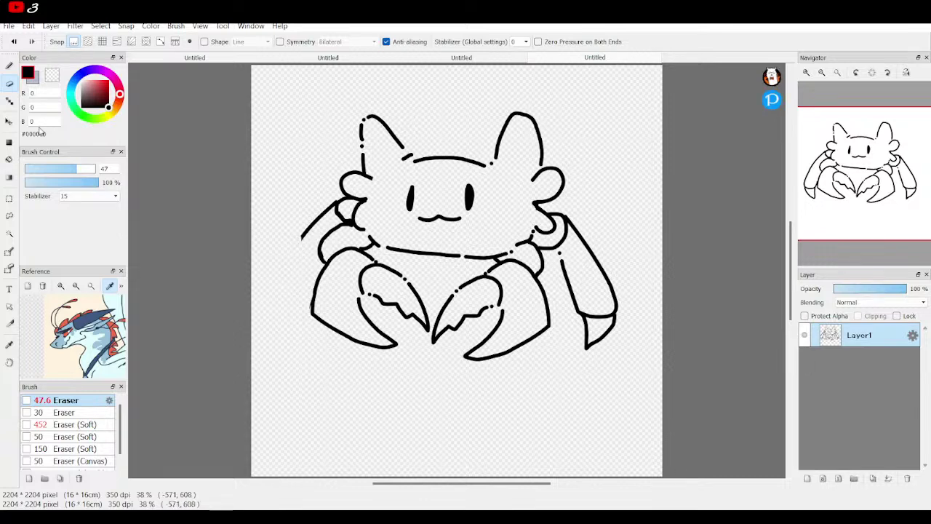
Step: Move the whole drawing slightly to the right and redraw the left leg's long segment with a pointed foot tip
{"action": "left_click", "coordinate": [9, 121]}
{"action": "left_click_drag", "start_coordinate": [541, 249], "coordinate": [568, 256]}
{"action": "left_click", "coordinate": [7, 66]}
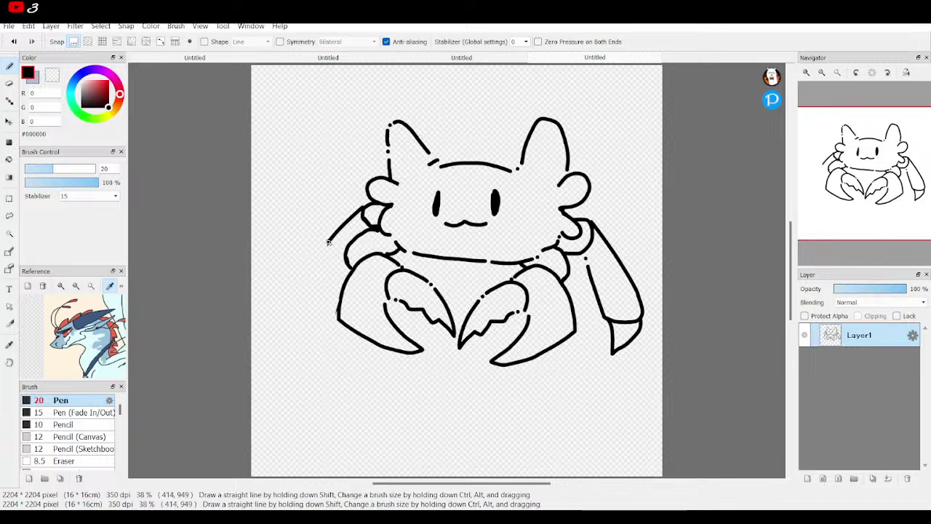
{"action": "mouse_move", "coordinate": [329, 242]}
{"action": "left_mouse_down"}
{"action": "mouse_move", "coordinate": [299, 287]}
{"action": "mouse_move", "coordinate": [316, 301]}
{"action": "mouse_move", "coordinate": [341, 288]}
{"action": "mouse_move", "coordinate": [294, 292]}
{"action": "mouse_move", "coordinate": [299, 337]}
{"action": "mouse_move", "coordinate": [319, 319]}
{"action": "left_mouse_up"}
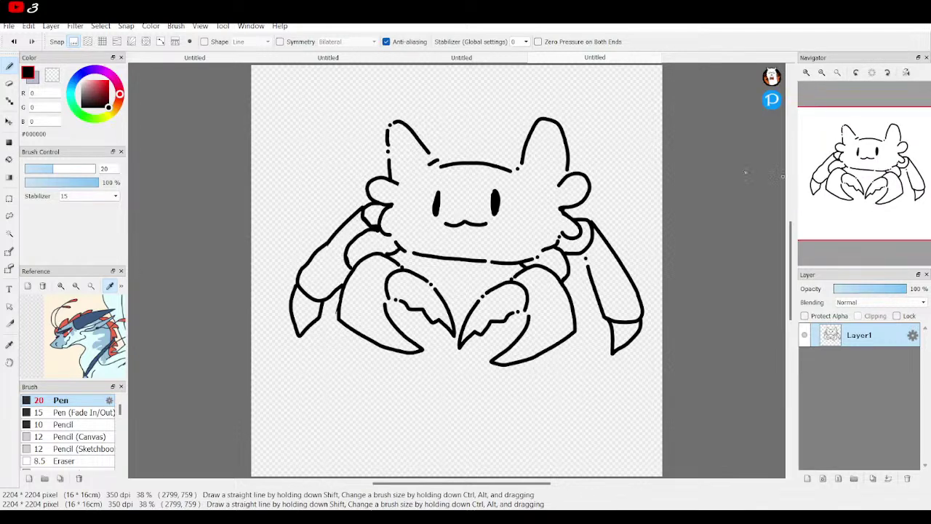
{"action": "left_click", "coordinate": [495, 59]}
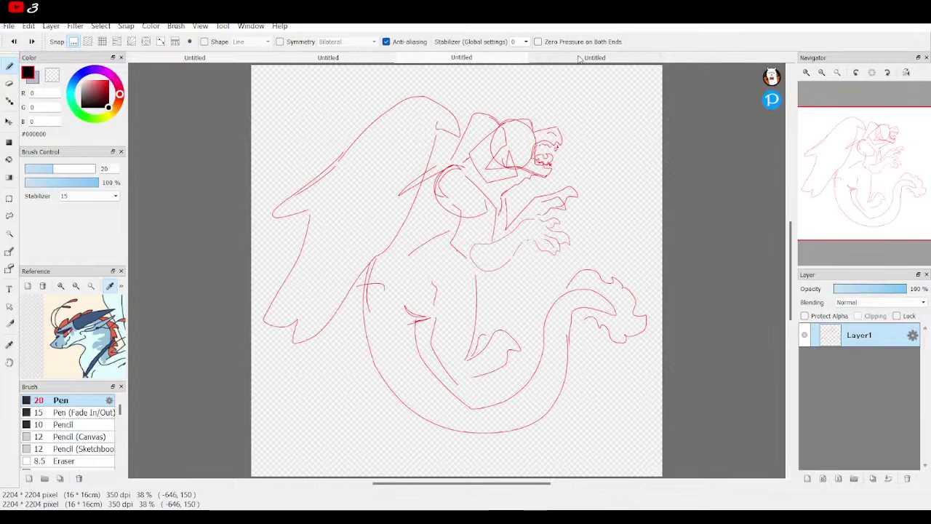
{"action": "left_click", "coordinate": [590, 59]}
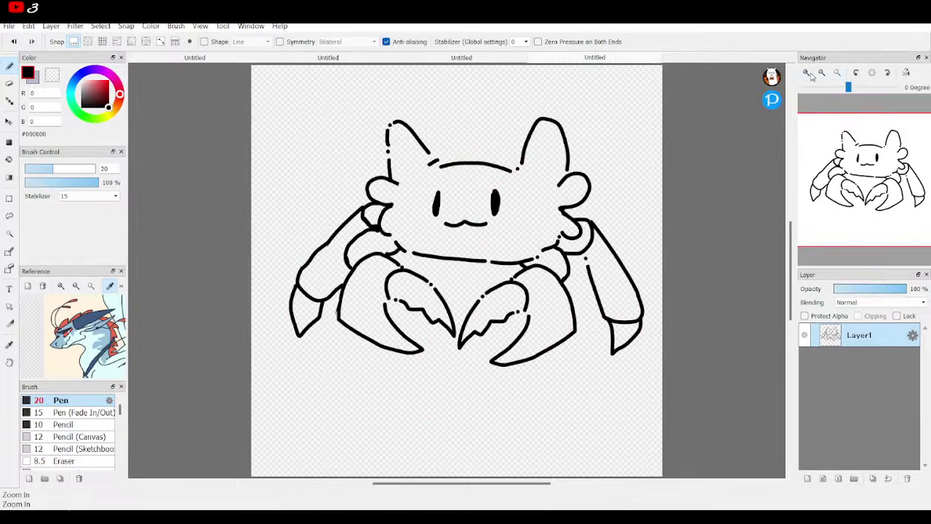
Step: Draw a second left leg behind the first one, with a small joint by the cheek tuft, a long segment and a foot tip
{"action": "left_click", "coordinate": [809, 75]}
{"action": "left_click", "coordinate": [809, 75]}
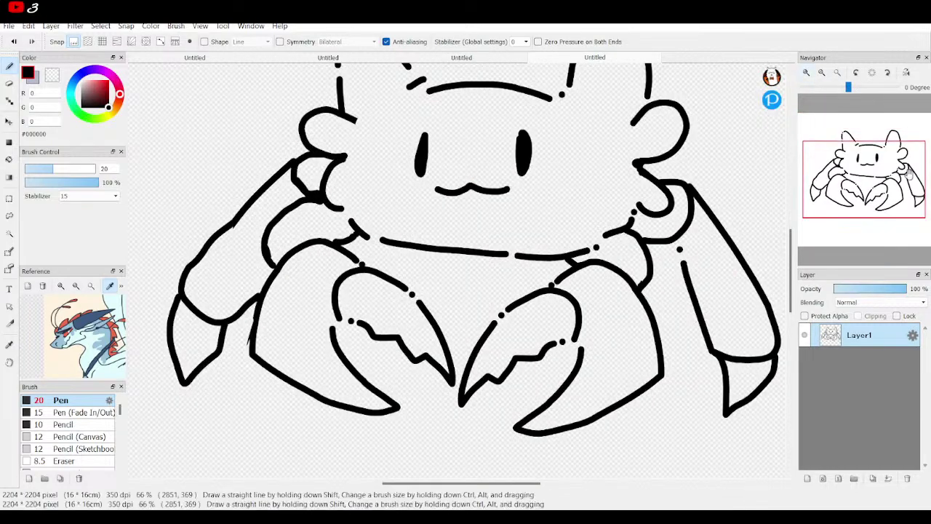
{"action": "left_click_drag", "start_coordinate": [850, 157], "coordinate": [832, 148]}
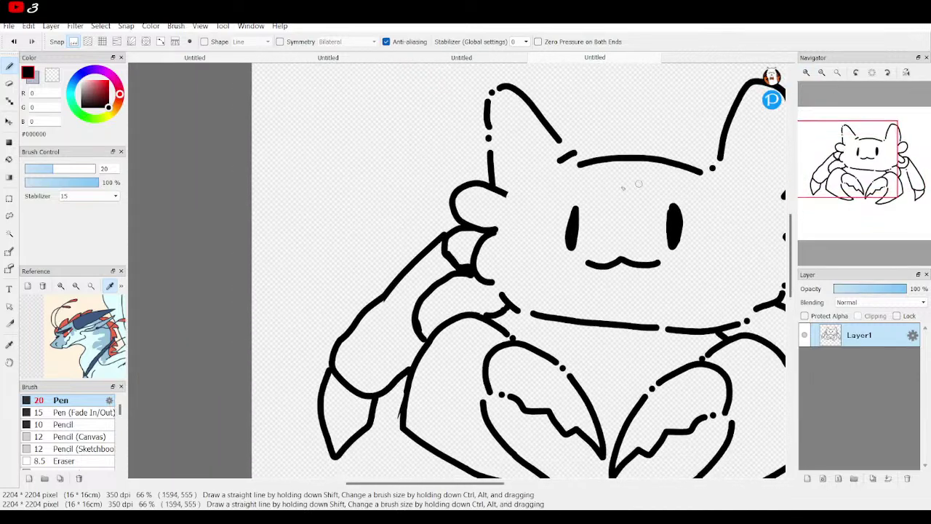
{"action": "mouse_move", "coordinate": [457, 216]}
{"action": "left_mouse_down"}
{"action": "mouse_move", "coordinate": [424, 219]}
{"action": "mouse_move", "coordinate": [430, 246]}
{"action": "mouse_move", "coordinate": [421, 224]}
{"action": "mouse_move", "coordinate": [413, 229]}
{"action": "mouse_move", "coordinate": [334, 314]}
{"action": "mouse_move", "coordinate": [327, 367]}
{"action": "left_mouse_up"}
{"action": "left_click_drag", "start_coordinate": [327, 325], "coordinate": [328, 329]}
{"action": "mouse_move", "coordinate": [315, 365]}
{"action": "left_mouse_down"}
{"action": "mouse_move", "coordinate": [304, 431]}
{"action": "mouse_move", "coordinate": [321, 417]}
{"action": "left_mouse_up"}
Step: Draw a rounded joint for a second right leg, extending outward from beneath the upper right cheek tuft
{"action": "scroll", "coordinate": [320, 416], "scroll_direction": "down", "scroll_amount": 2}
{"action": "scroll", "coordinate": [525, 187], "scroll_direction": "up", "scroll_amount": 2}
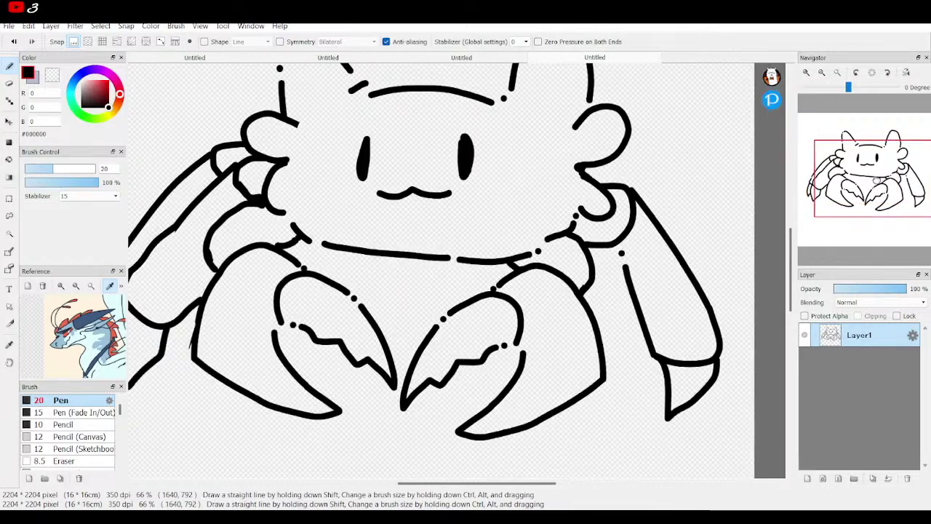
{"action": "mouse_move", "coordinate": [521, 175]}
{"action": "left_mouse_down"}
{"action": "mouse_move", "coordinate": [550, 176]}
{"action": "mouse_move", "coordinate": [554, 191]}
{"action": "mouse_move", "coordinate": [537, 232]}
{"action": "left_mouse_up"}
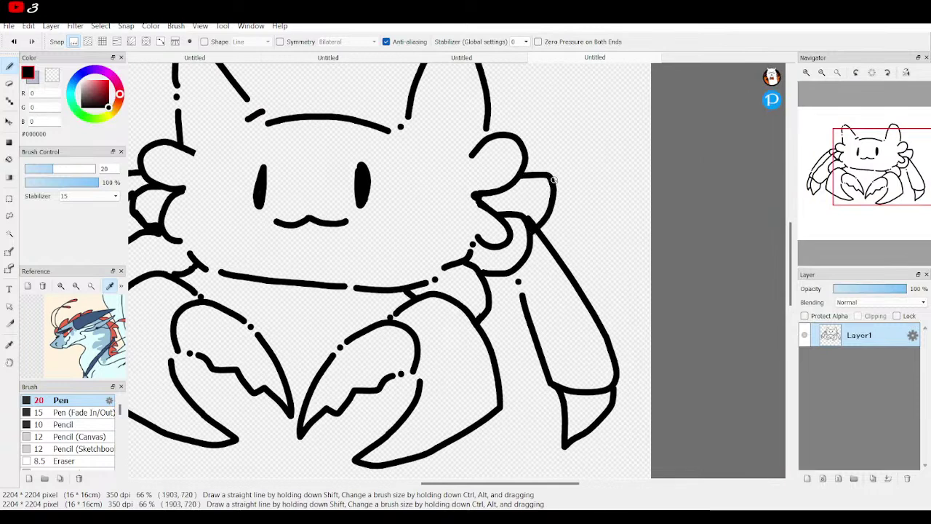
Step: Draw the second right leg's outer edge behind the first leg, undoing the first attempt, and curve it into a foot tip
{"action": "mouse_move", "coordinate": [553, 179]}
{"action": "left_mouse_down"}
{"action": "mouse_move", "coordinate": [615, 275]}
{"action": "mouse_move", "coordinate": [633, 339]}
{"action": "left_mouse_up"}
{"action": "left_click", "coordinate": [13, 41]}
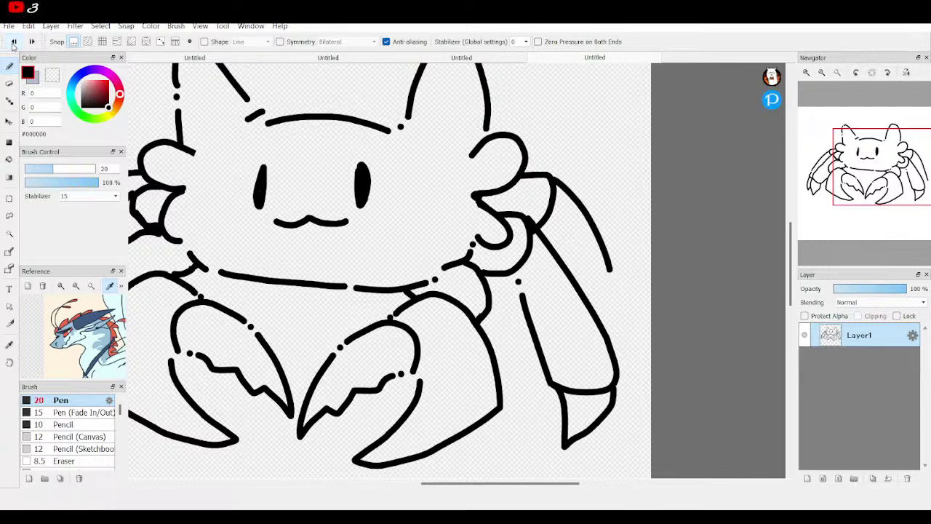
{"action": "left_click", "coordinate": [13, 42]}
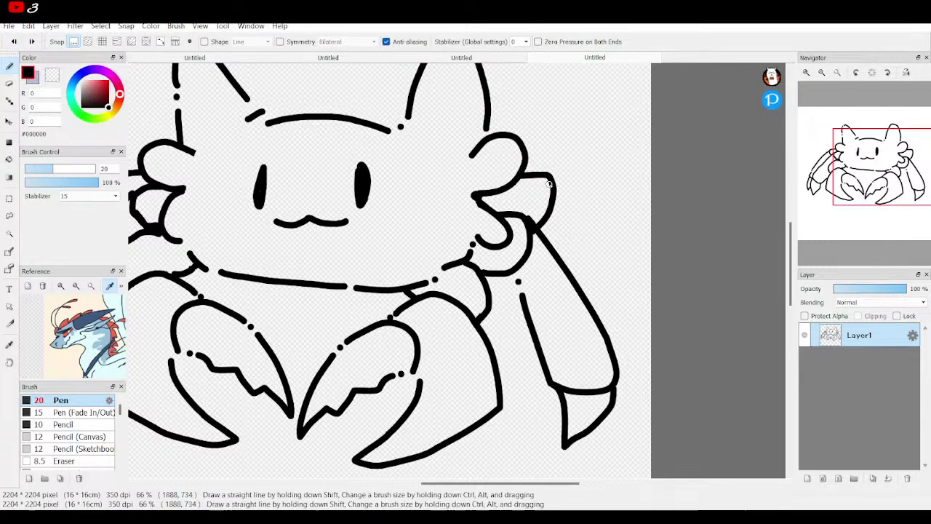
{"action": "mouse_move", "coordinate": [551, 180]}
{"action": "left_mouse_down"}
{"action": "mouse_move", "coordinate": [598, 243]}
{"action": "mouse_move", "coordinate": [630, 333]}
{"action": "mouse_move", "coordinate": [635, 353]}
{"action": "mouse_move", "coordinate": [618, 379]}
{"action": "mouse_move", "coordinate": [635, 367]}
{"action": "mouse_move", "coordinate": [612, 433]}
{"action": "left_mouse_up"}
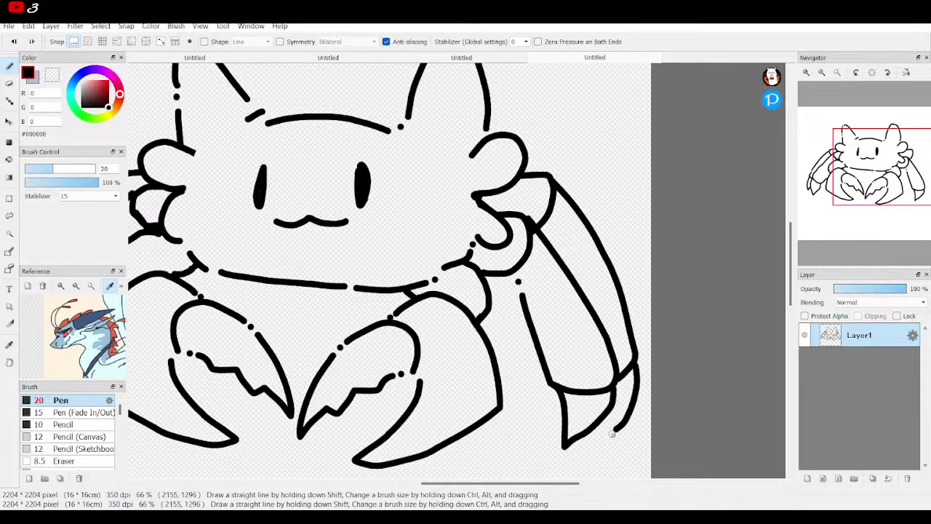
Step: Move the whole crab-cat drawing slightly down and to the left on the canvas
{"action": "left_click", "coordinate": [838, 74]}
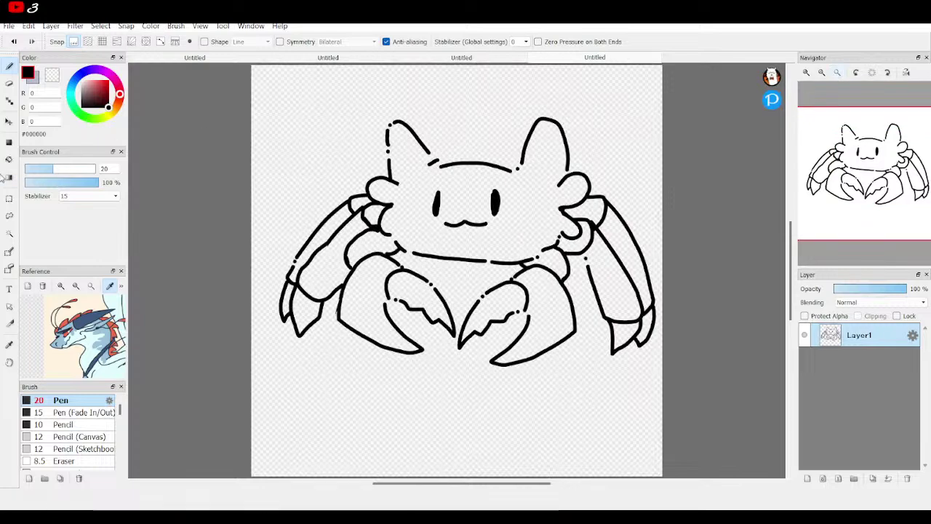
{"action": "left_click", "coordinate": [9, 122]}
{"action": "left_click_drag", "start_coordinate": [572, 192], "coordinate": [558, 211]}
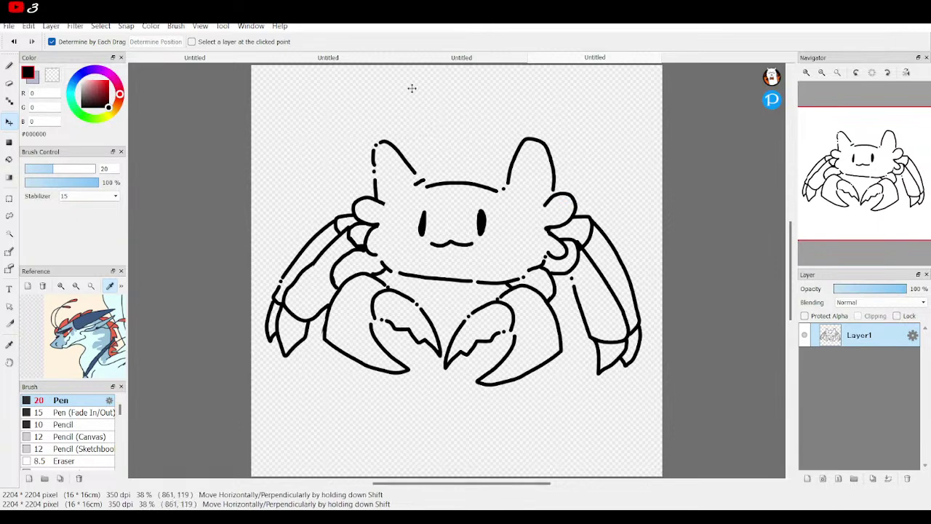
Step: Draw two black whisker strokes beside the character's left-hand ear with the size 20 Pen
{"action": "left_click", "coordinate": [12, 67]}
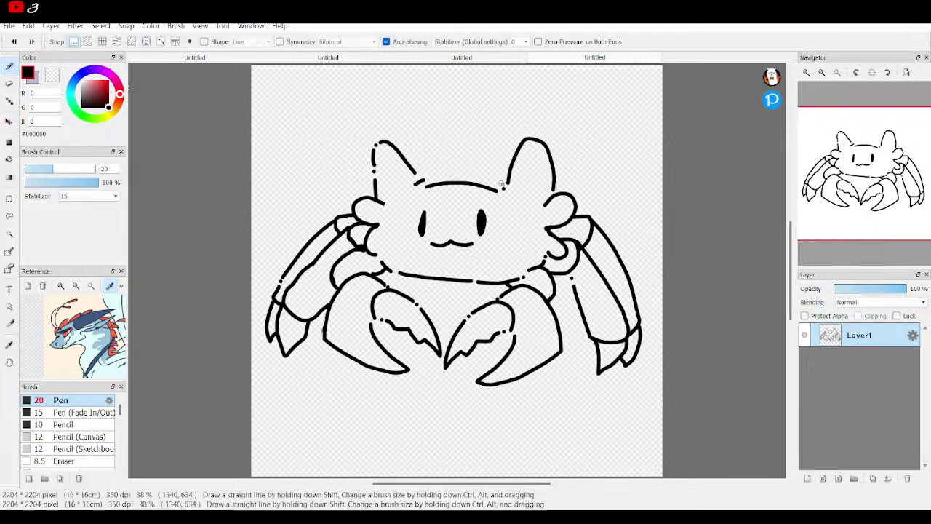
{"action": "left_click_drag", "start_coordinate": [358, 184], "coordinate": [311, 157]}
{"action": "left_click_drag", "start_coordinate": [354, 185], "coordinate": [316, 186]}
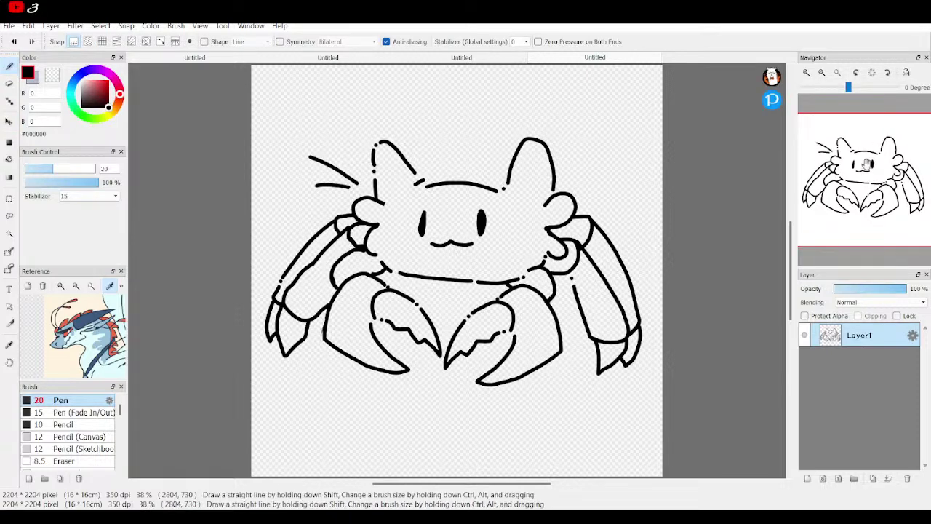
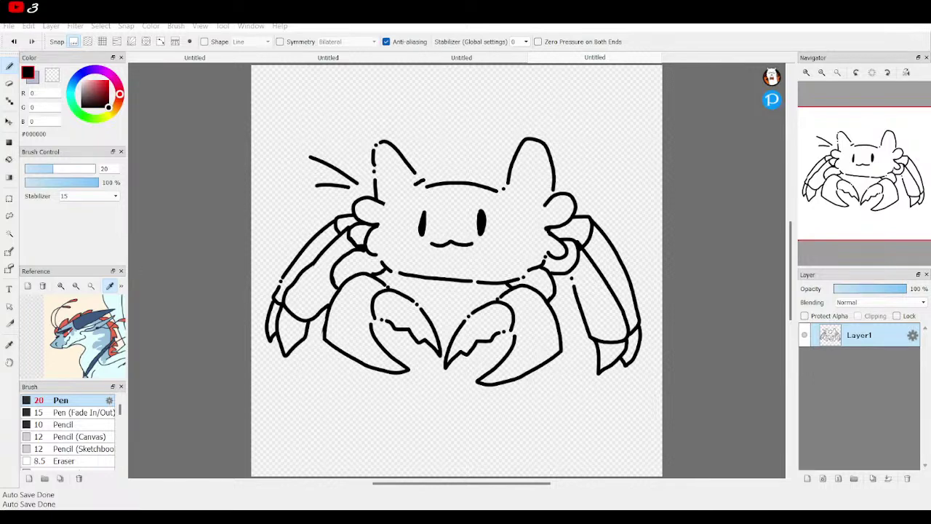
Step: Return to the drawing, add a new layer and place it below the line art on Layer1
{"action": "key", "text": "alt+Tab"}
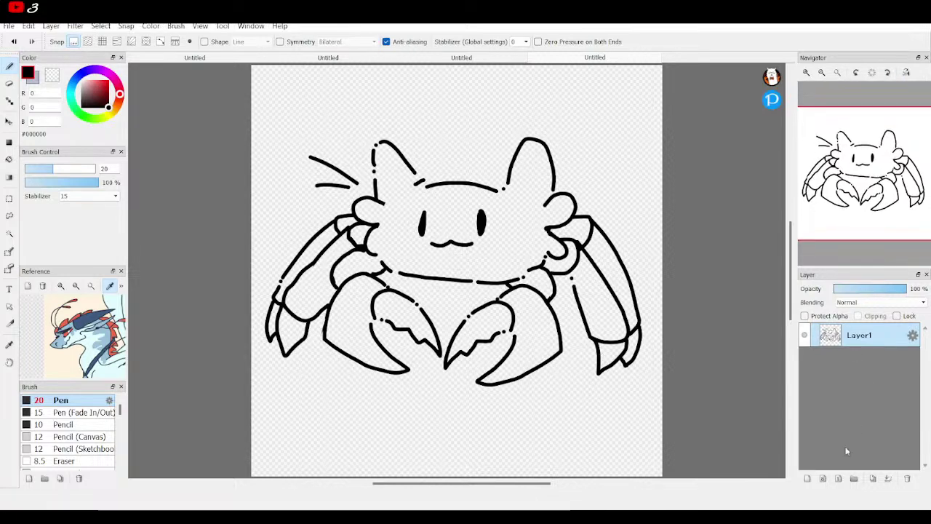
{"action": "left_click", "coordinate": [807, 478]}
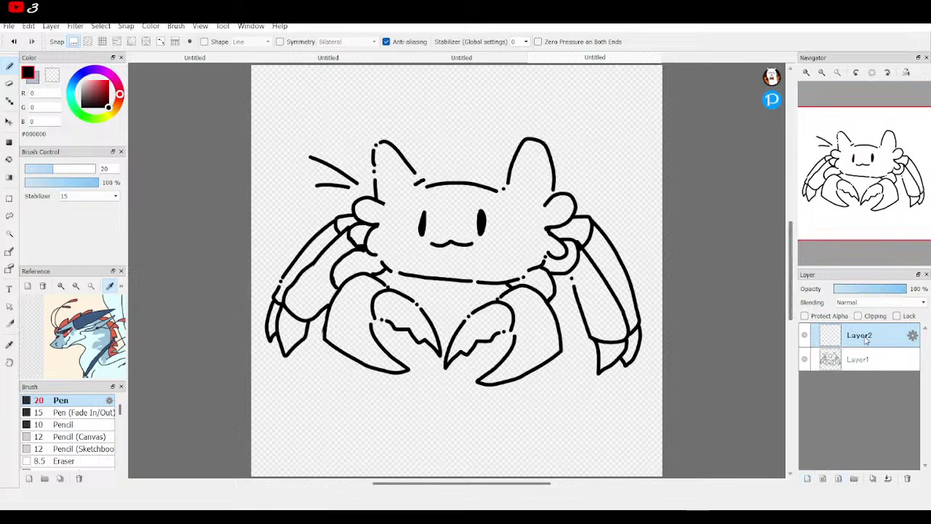
{"action": "left_click_drag", "start_coordinate": [866, 341], "coordinate": [866, 376]}
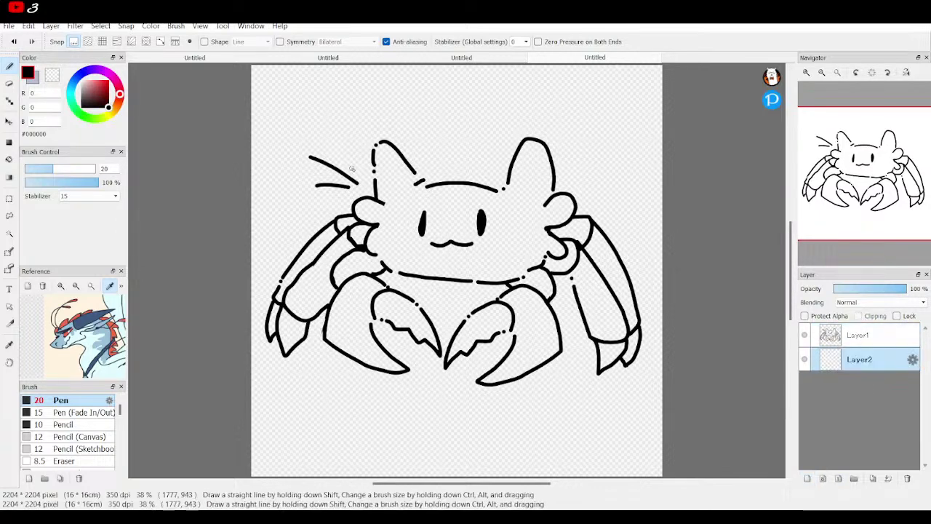
Step: Pick cream, RGB 255, 243, 220, and paint over the gaps in the lower body and cheek outline
{"action": "left_click", "coordinate": [90, 85]}
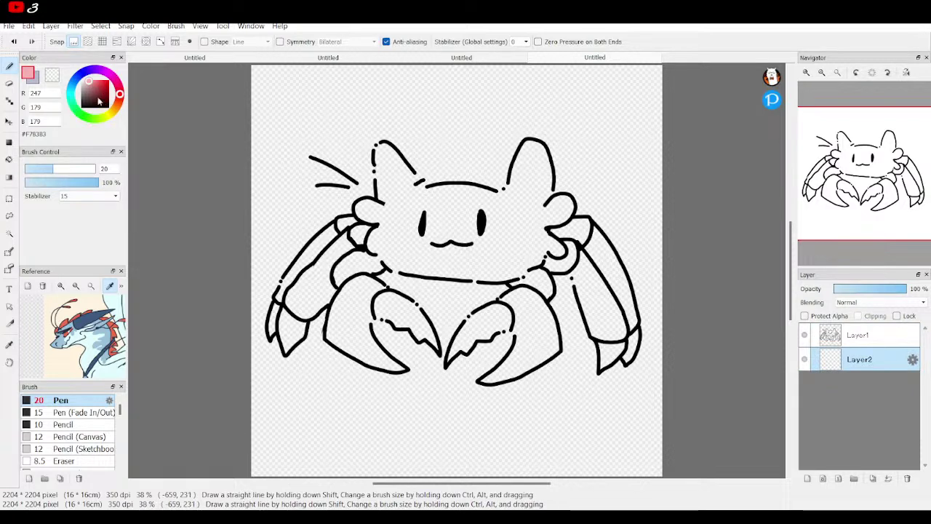
{"action": "left_click_drag", "start_coordinate": [117, 115], "coordinate": [85, 76]}
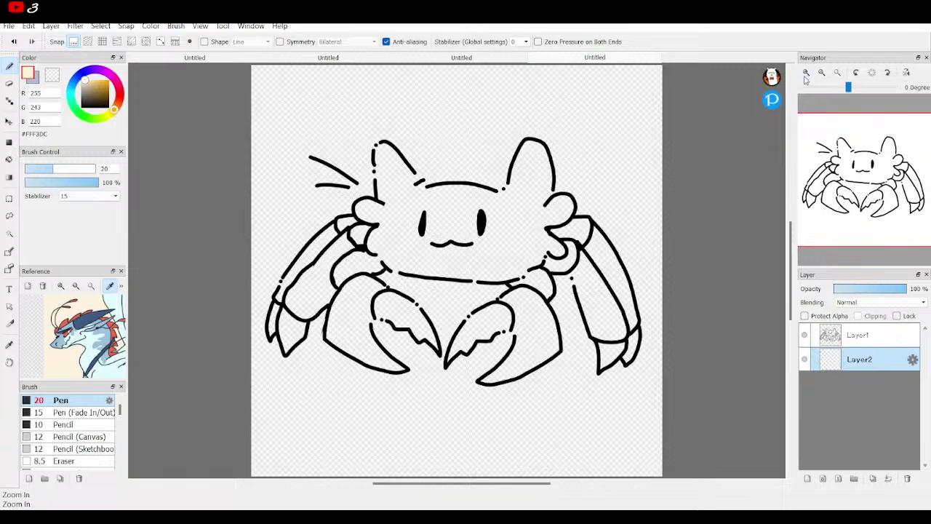
{"action": "left_click", "coordinate": [807, 72]}
{"action": "left_click", "coordinate": [806, 72]}
{"action": "left_click", "coordinate": [806, 72]}
{"action": "left_click_drag", "start_coordinate": [308, 272], "coordinate": [291, 273]}
{"action": "left_click_drag", "start_coordinate": [258, 240], "coordinate": [252, 231]}
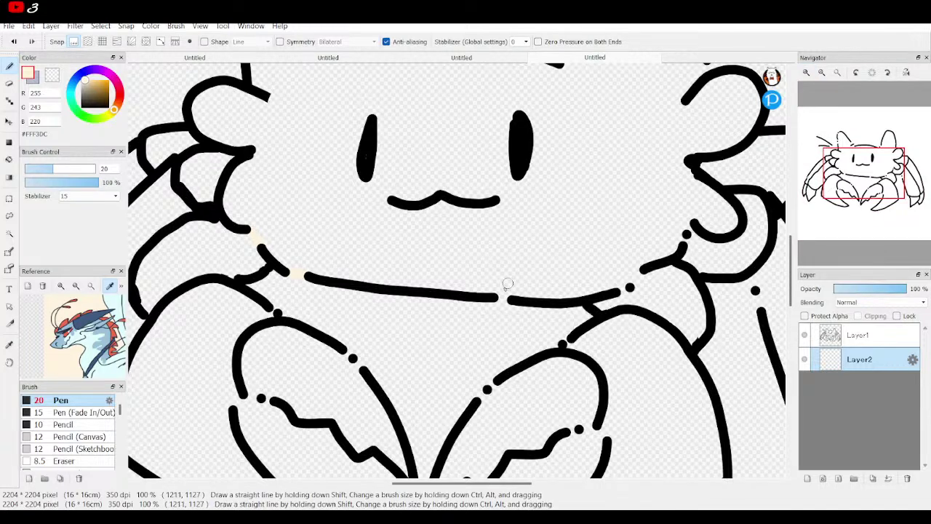
{"action": "left_click_drag", "start_coordinate": [520, 291], "coordinate": [537, 293]}
{"action": "left_click_drag", "start_coordinate": [618, 288], "coordinate": [643, 267]}
{"action": "left_click_drag", "start_coordinate": [687, 228], "coordinate": [685, 221]}
Step: Close the gaps in the upper head and ear outlines with cream strokes
{"action": "mouse_move", "coordinate": [892, 208]}
{"action": "left_click_drag", "start_coordinate": [869, 175], "coordinate": [882, 153]}
{"action": "left_click_drag", "start_coordinate": [617, 190], "coordinate": [606, 233]}
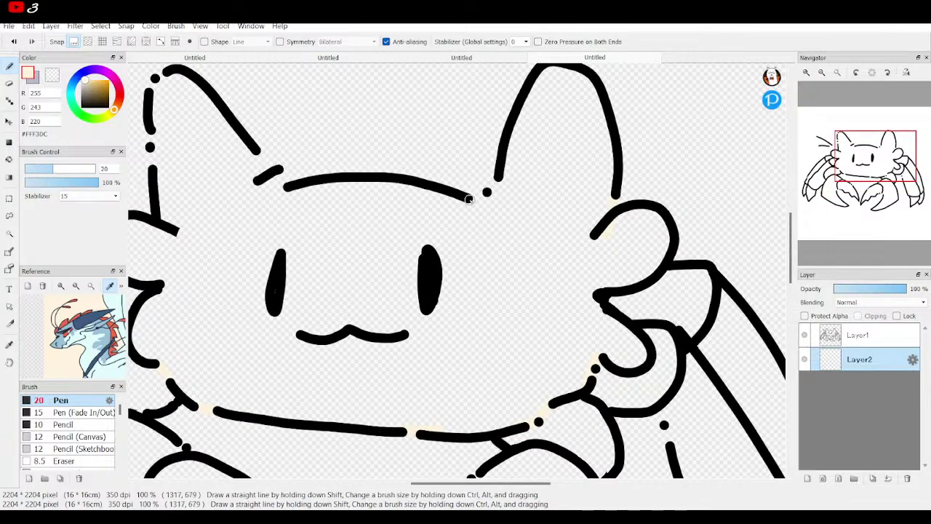
{"action": "mouse_move", "coordinate": [474, 202]}
{"action": "left_mouse_down"}
{"action": "mouse_move", "coordinate": [500, 176]}
{"action": "mouse_move", "coordinate": [502, 227]}
{"action": "mouse_move", "coordinate": [682, 221]}
{"action": "mouse_move", "coordinate": [648, 183]}
{"action": "left_mouse_up"}
{"action": "mouse_move", "coordinate": [566, 117]}
{"action": "left_mouse_down"}
{"action": "mouse_move", "coordinate": [550, 113]}
{"action": "mouse_move", "coordinate": [548, 215]}
{"action": "left_mouse_up"}
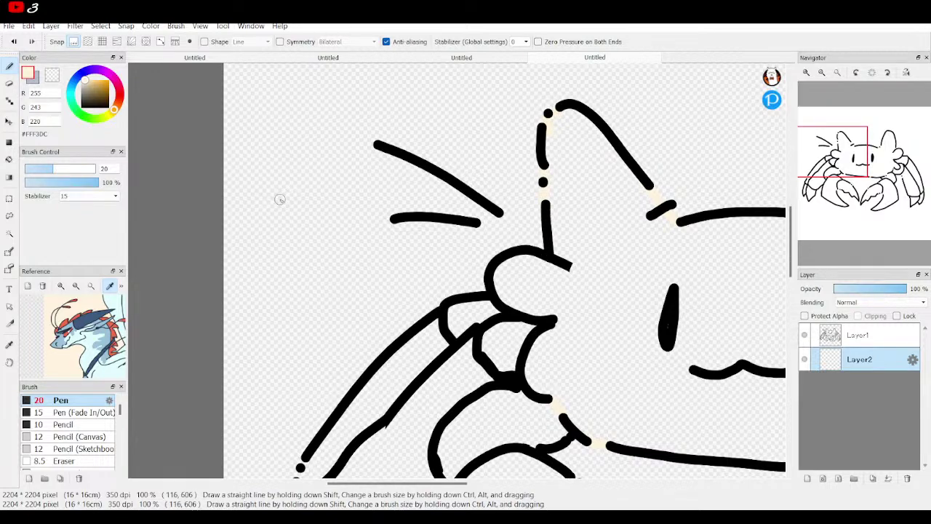
Step: Bucket-fill the head, ears and cheek tufts with the cream colour
{"action": "left_click", "coordinate": [9, 159]}
{"action": "left_click", "coordinate": [617, 252]}
{"action": "left_click_drag", "start_coordinate": [618, 252], "coordinate": [323, 223]}
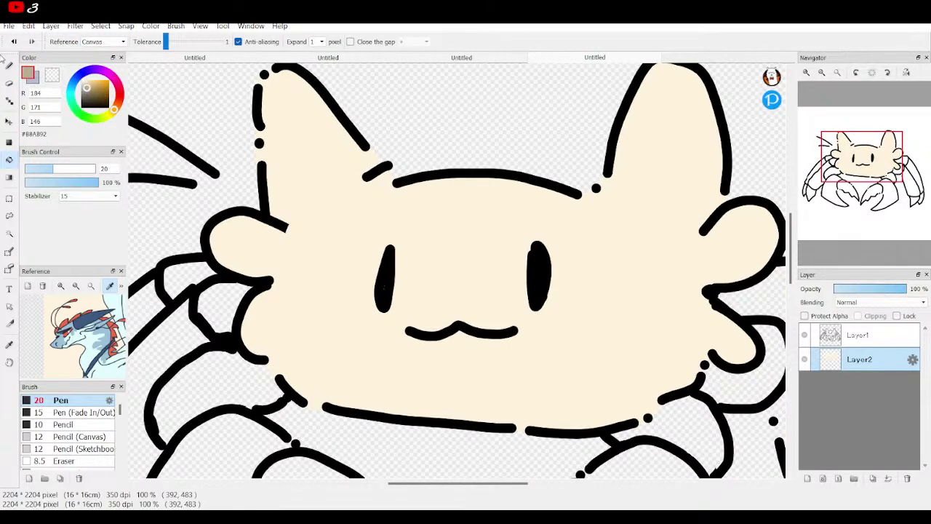
Step: Outline fur patches on the face and along the right-hand ear and cheek with the Pen in beige, RGB 215, 201, 174
{"action": "left_click", "coordinate": [8, 66]}
{"action": "left_click", "coordinate": [86, 85]}
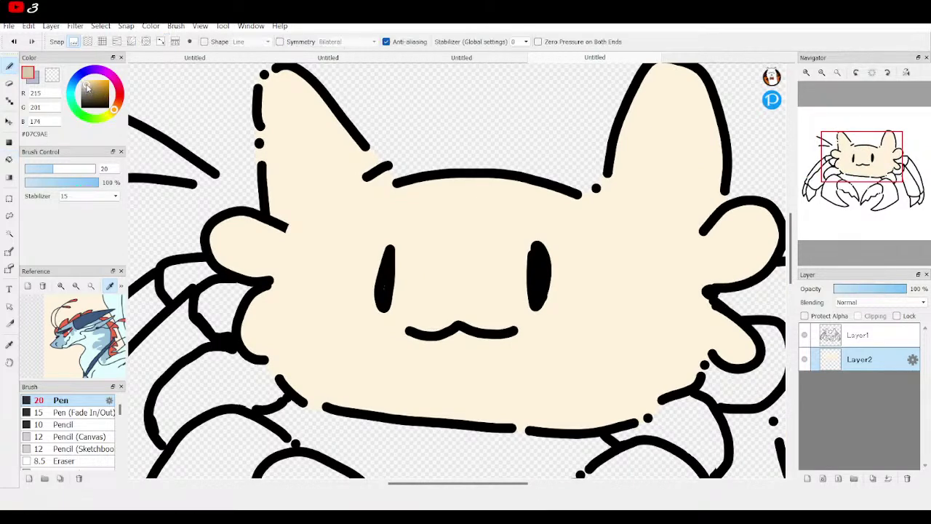
{"action": "mouse_move", "coordinate": [412, 250]}
{"action": "left_mouse_down"}
{"action": "mouse_move", "coordinate": [368, 240]}
{"action": "mouse_move", "coordinate": [342, 343]}
{"action": "mouse_move", "coordinate": [379, 360]}
{"action": "mouse_move", "coordinate": [396, 319]}
{"action": "mouse_move", "coordinate": [447, 308]}
{"action": "mouse_move", "coordinate": [440, 270]}
{"action": "mouse_move", "coordinate": [412, 259]}
{"action": "left_mouse_up"}
{"action": "mouse_move", "coordinate": [561, 191]}
{"action": "left_mouse_down"}
{"action": "mouse_move", "coordinate": [570, 223]}
{"action": "mouse_move", "coordinate": [628, 235]}
{"action": "mouse_move", "coordinate": [623, 300]}
{"action": "mouse_move", "coordinate": [674, 303]}
{"action": "mouse_move", "coordinate": [710, 288]}
{"action": "left_mouse_up"}
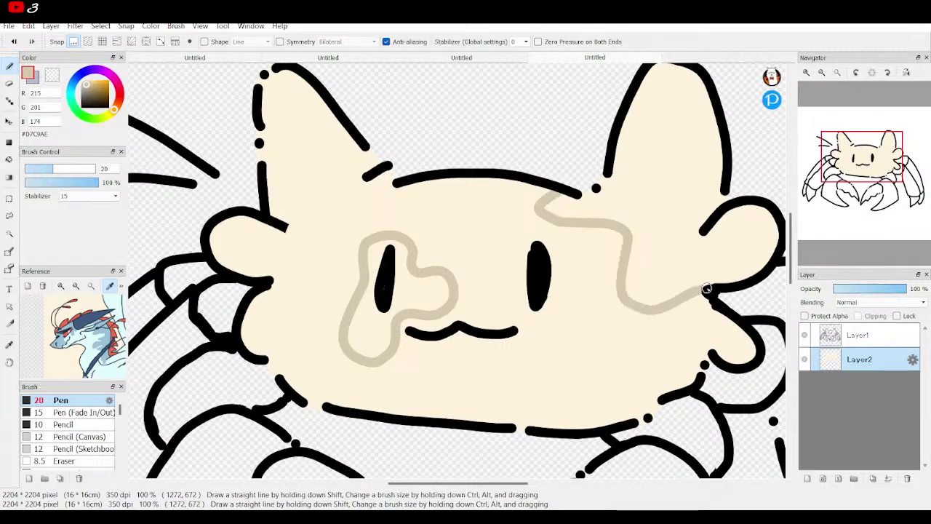
{"action": "mouse_move", "coordinate": [548, 428]}
{"action": "left_mouse_down"}
{"action": "mouse_move", "coordinate": [600, 387]}
{"action": "mouse_move", "coordinate": [623, 402]}
{"action": "mouse_move", "coordinate": [667, 398]}
{"action": "left_mouse_up"}
{"action": "mouse_move", "coordinate": [618, 357]}
{"action": "left_mouse_down"}
{"action": "mouse_move", "coordinate": [599, 346]}
{"action": "mouse_move", "coordinate": [620, 332]}
{"action": "mouse_move", "coordinate": [651, 358]}
{"action": "mouse_move", "coordinate": [644, 367]}
{"action": "mouse_move", "coordinate": [613, 354]}
{"action": "left_mouse_up"}
{"action": "left_click", "coordinate": [569, 356]}
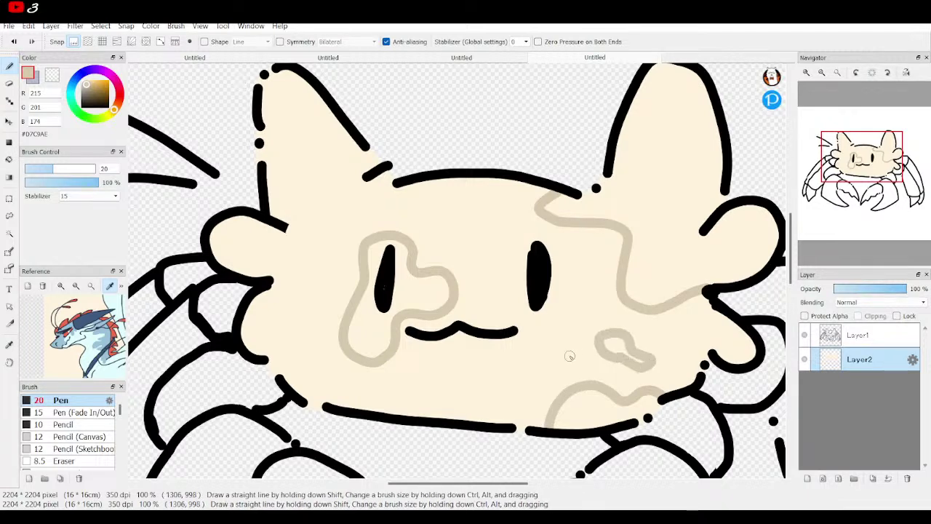
{"action": "mouse_move", "coordinate": [332, 186]}
{"action": "left_mouse_down"}
{"action": "mouse_move", "coordinate": [322, 209]}
{"action": "mouse_move", "coordinate": [383, 208]}
{"action": "mouse_move", "coordinate": [374, 187]}
{"action": "mouse_move", "coordinate": [329, 189]}
{"action": "left_mouse_up"}
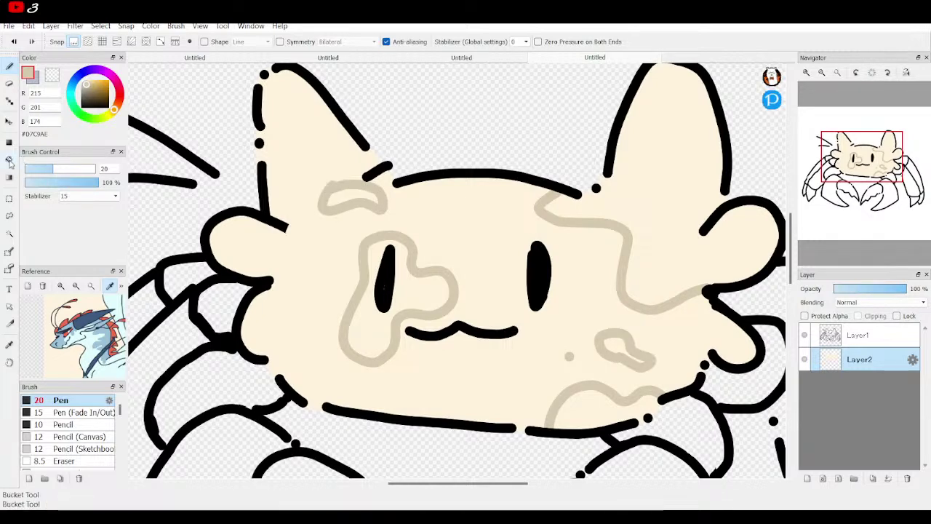
Step: Bucket-fill the outlined face patches and the right-hand ear area with the same beige
{"action": "key", "text": "g"}
{"action": "left_click", "coordinate": [348, 196]}
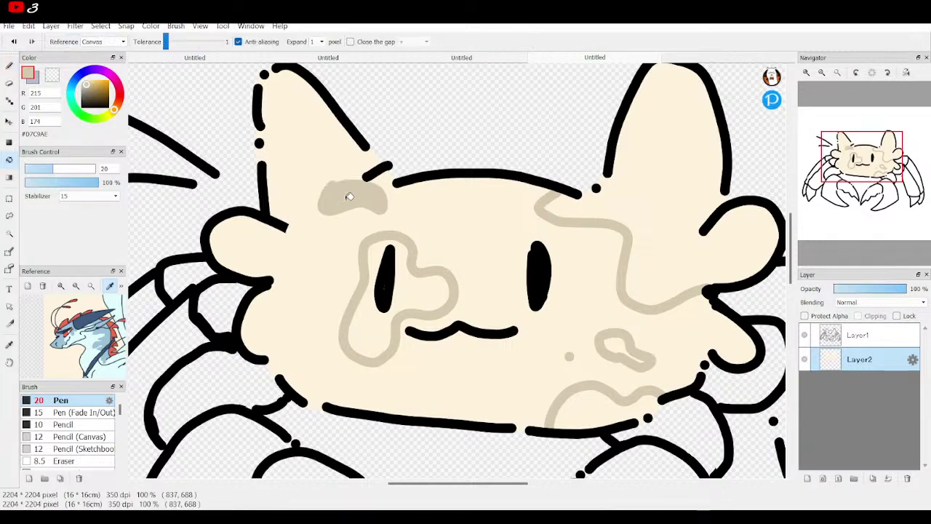
{"action": "left_click", "coordinate": [413, 290]}
{"action": "left_click", "coordinate": [614, 341]}
{"action": "left_click", "coordinate": [591, 410]}
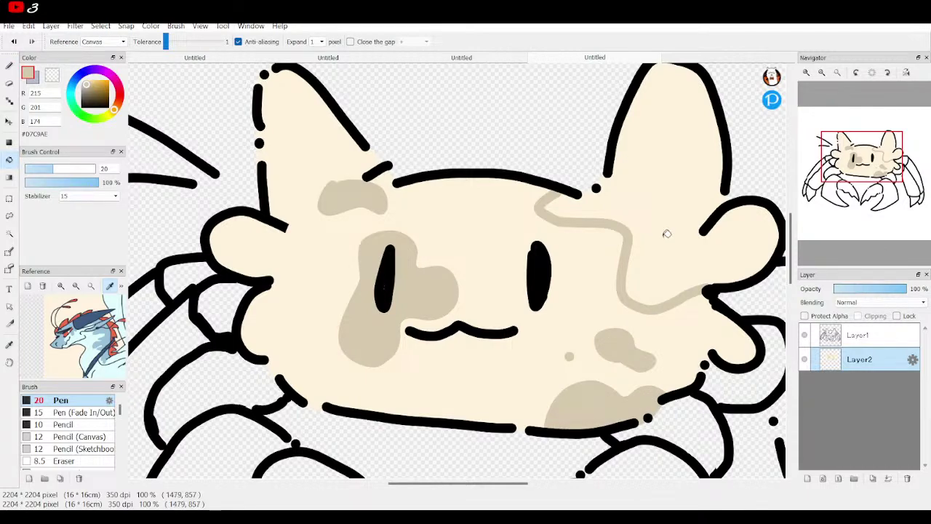
{"action": "left_click", "coordinate": [666, 235]}
Step: Fill the three upper limb joints on each side of the body with beige
{"action": "mouse_move", "coordinate": [868, 97]}
{"action": "scroll", "coordinate": [611, 195], "scroll_direction": "down", "scroll_amount": 3}
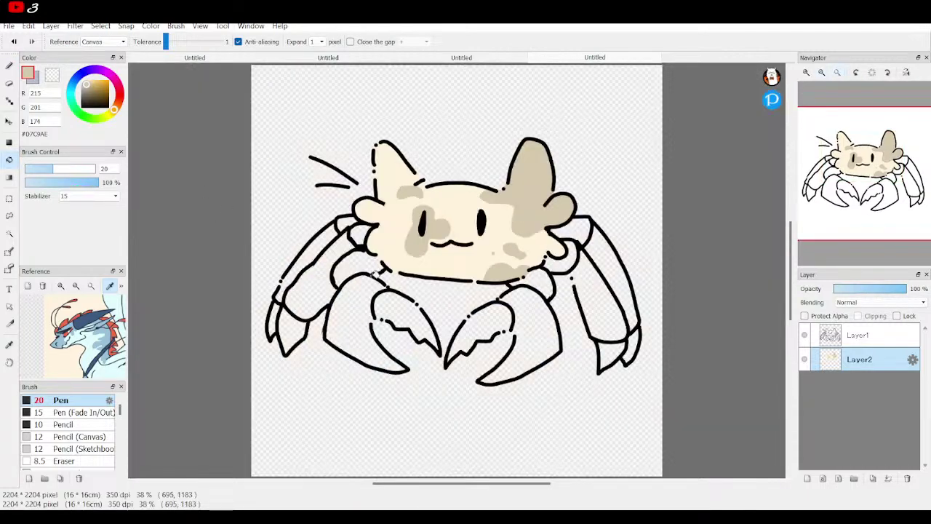
{"action": "left_click", "coordinate": [362, 266]}
{"action": "left_click", "coordinate": [362, 233]}
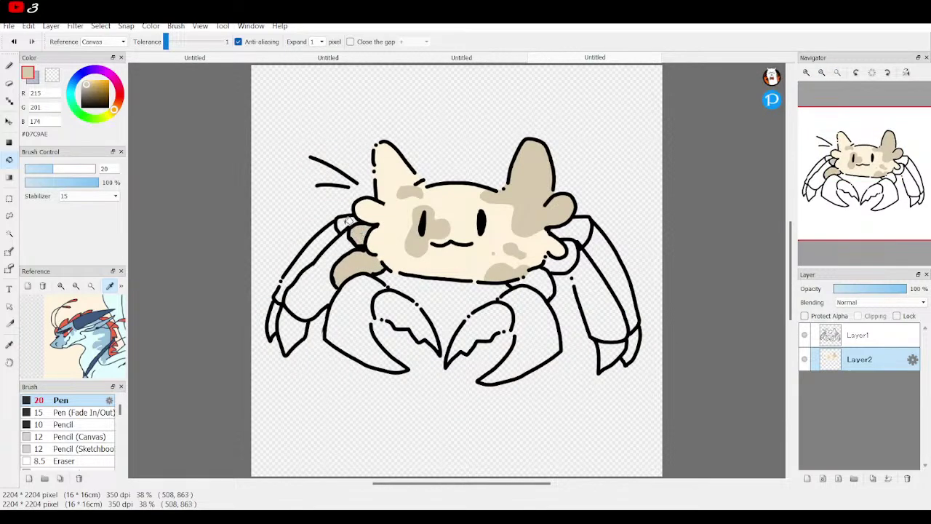
{"action": "left_click", "coordinate": [345, 216]}
{"action": "left_click", "coordinate": [542, 278]}
{"action": "left_click", "coordinate": [569, 257]}
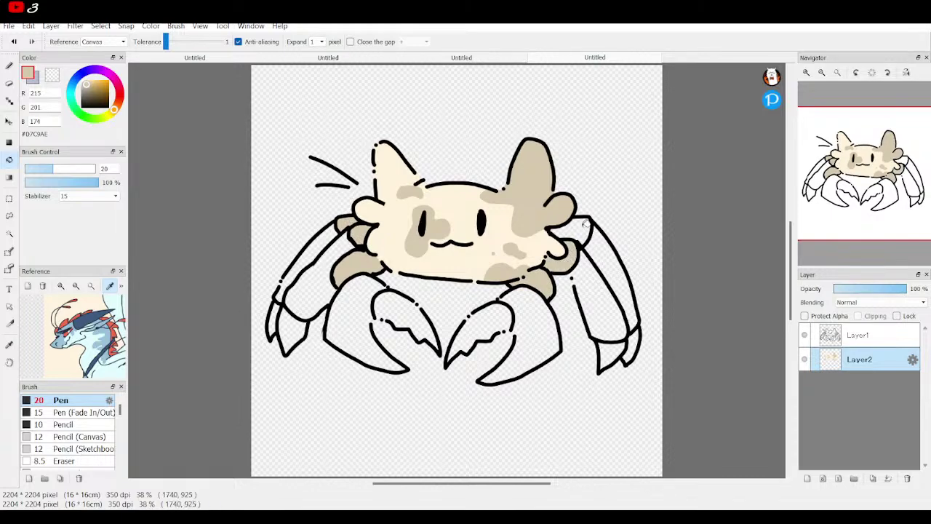
{"action": "left_click", "coordinate": [584, 227]}
Step: Set the colour to dark taupe, RGB 153, 139, 114, try a bucket fill between the claws and undo it
{"action": "left_click", "coordinate": [88, 91]}
{"action": "left_click", "coordinate": [453, 312]}
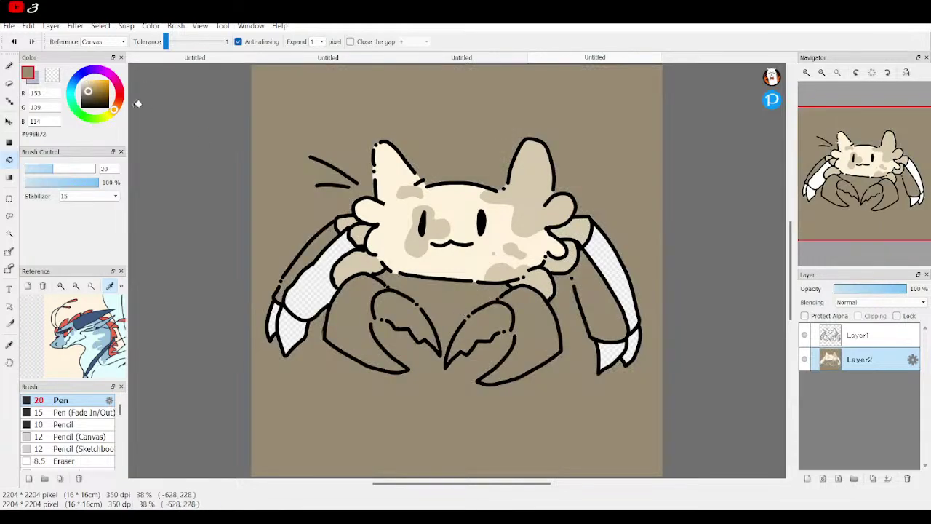
{"action": "left_click", "coordinate": [14, 42]}
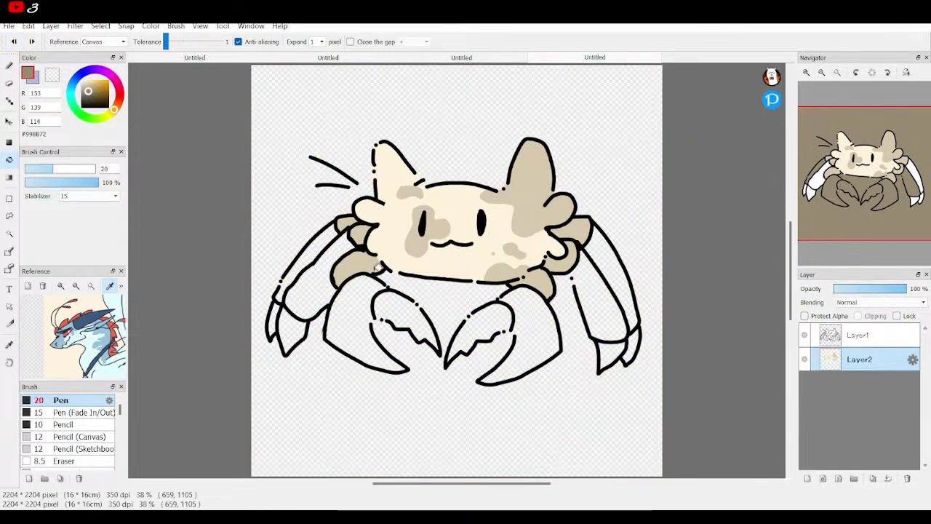
Step: Close the gaps in both claws' outlines with dark taupe Pen strokes
{"action": "left_click", "coordinate": [10, 67]}
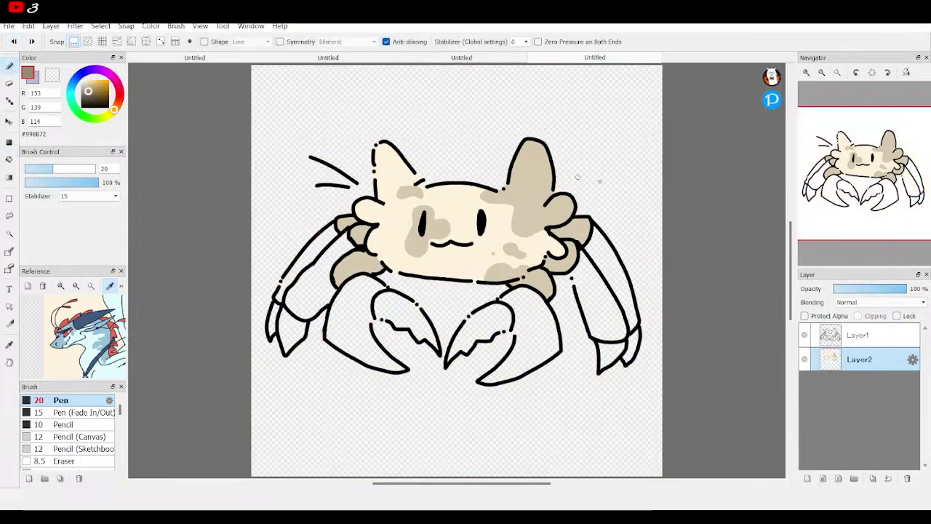
{"action": "left_click", "coordinate": [807, 73]}
{"action": "left_click", "coordinate": [807, 73]}
{"action": "scroll", "coordinate": [318, 231], "scroll_direction": "down", "scroll_amount": 5}
{"action": "left_click_drag", "start_coordinate": [352, 266], "coordinate": [358, 252]}
{"action": "left_click_drag", "start_coordinate": [396, 175], "coordinate": [389, 166]}
{"action": "left_click_drag", "start_coordinate": [726, 288], "coordinate": [729, 295]}
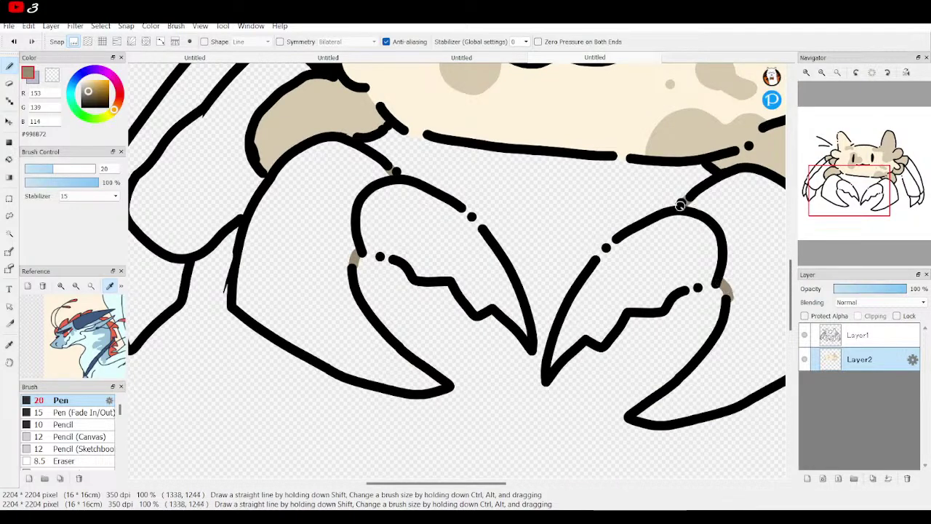
{"action": "left_click_drag", "start_coordinate": [686, 201], "coordinate": [680, 207]}
Step: Bucket-fill the large outer part of both claws and all four leg tips with dark taupe
{"action": "mouse_move", "coordinate": [846, 193]}
{"action": "left_mouse_down"}
{"action": "mouse_move", "coordinate": [820, 206]}
{"action": "mouse_move", "coordinate": [911, 210]}
{"action": "left_mouse_up"}
{"action": "left_click", "coordinate": [838, 76]}
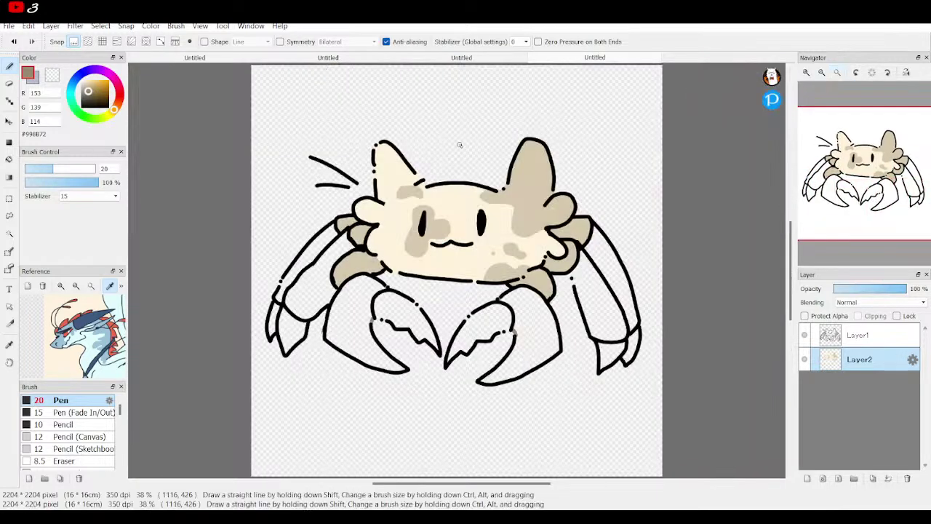
{"action": "left_click", "coordinate": [8, 158]}
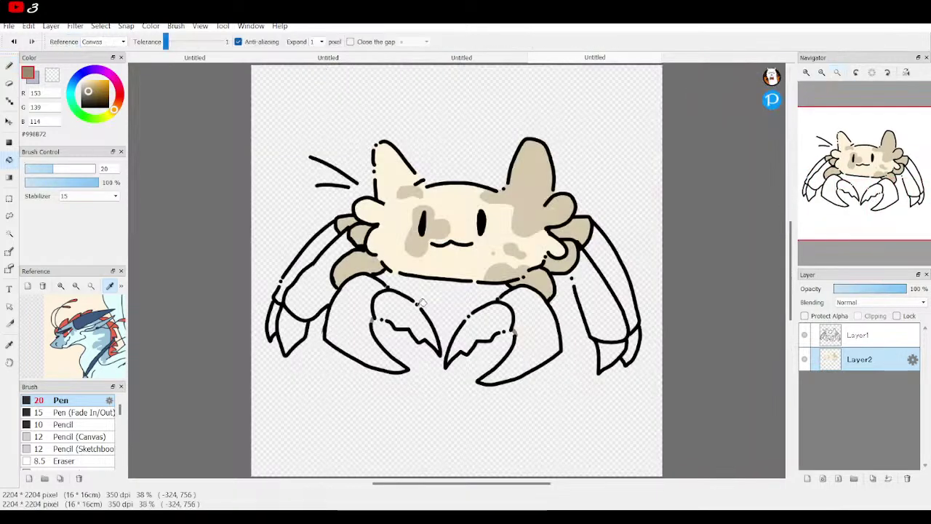
{"action": "left_click", "coordinate": [366, 318]}
{"action": "left_click", "coordinate": [540, 334]}
{"action": "left_click", "coordinate": [302, 328]}
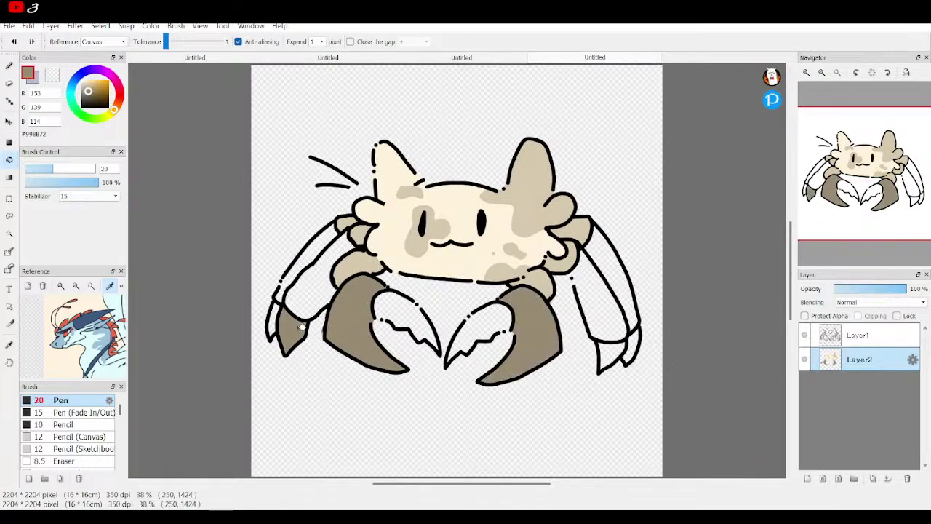
{"action": "left_click", "coordinate": [277, 306]}
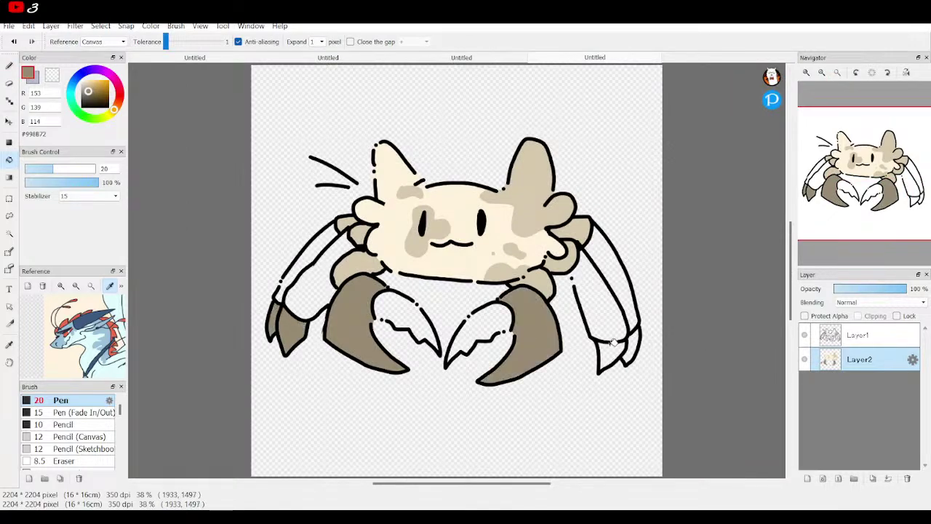
{"action": "left_click", "coordinate": [612, 348]}
{"action": "left_click", "coordinate": [638, 341]}
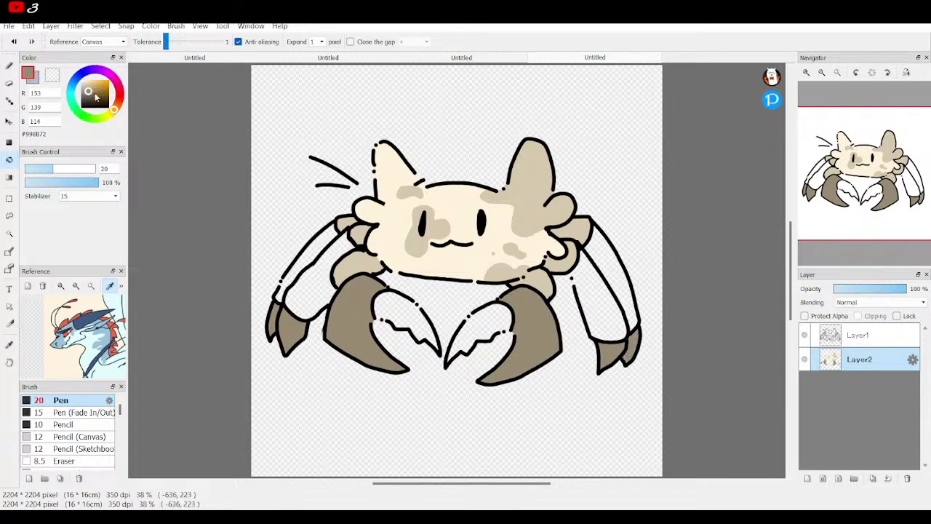
Step: Try filling the front left-hand leg segment with tan, RGB 211, 180, 120, and undo the fill
{"action": "left_click", "coordinate": [93, 85]}
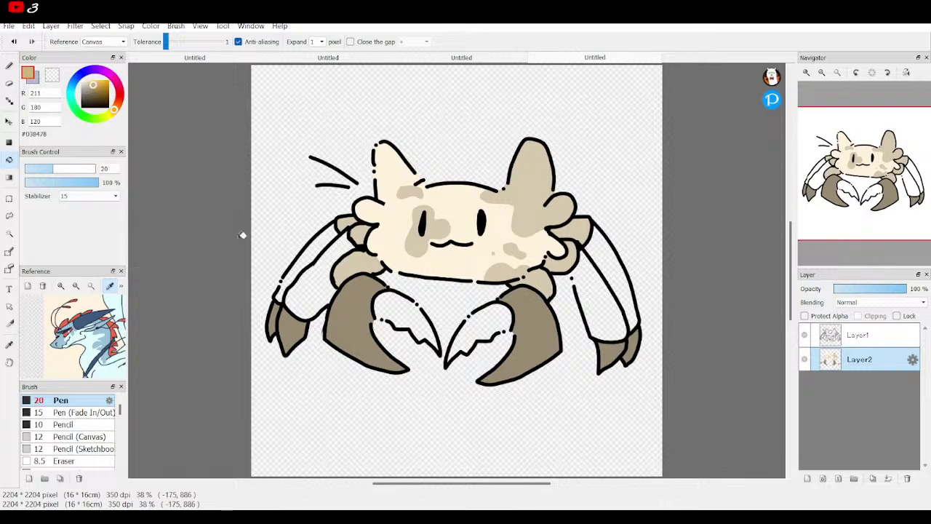
{"action": "left_click", "coordinate": [350, 275]}
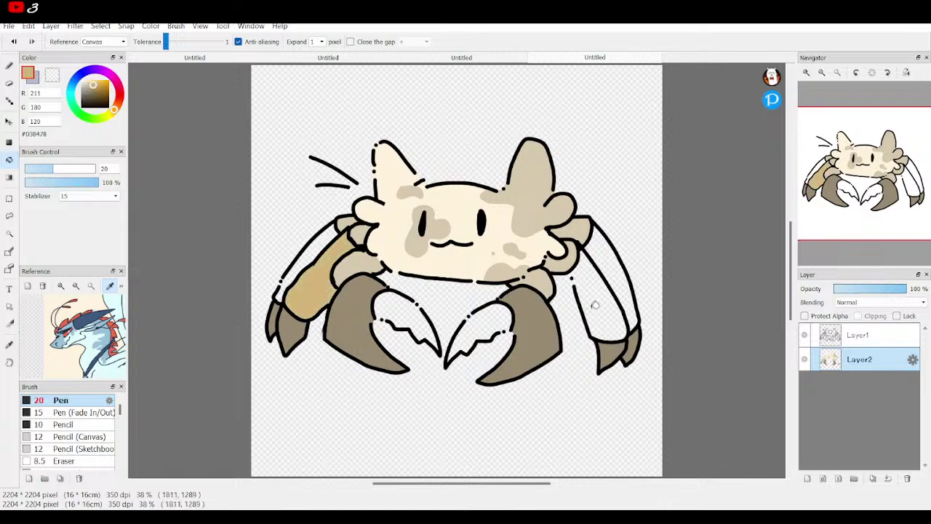
{"action": "left_click", "coordinate": [15, 41]}
Step: Try filling the front left-hand and rear right-hand leg segments with light taupe, RGB 197, 185, 163
{"action": "left_click_drag", "start_coordinate": [98, 95], "coordinate": [85, 86]}
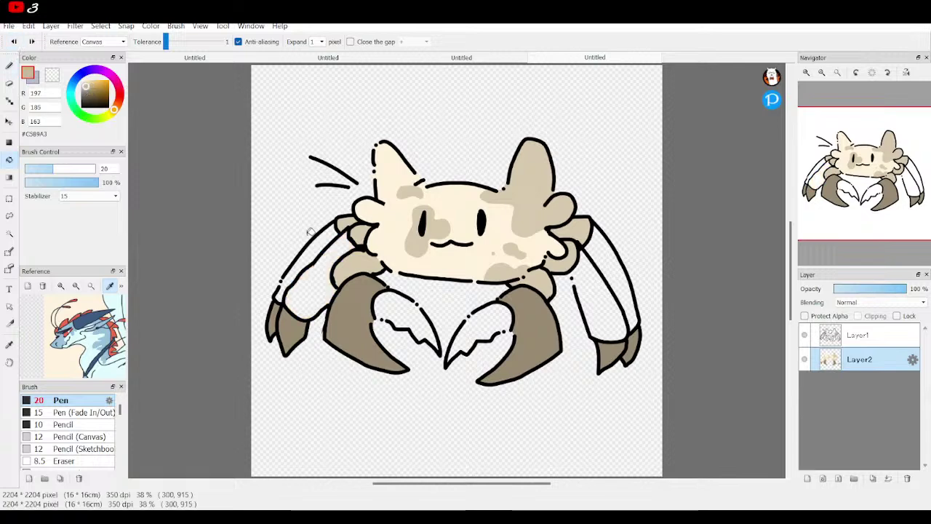
{"action": "left_click", "coordinate": [317, 281]}
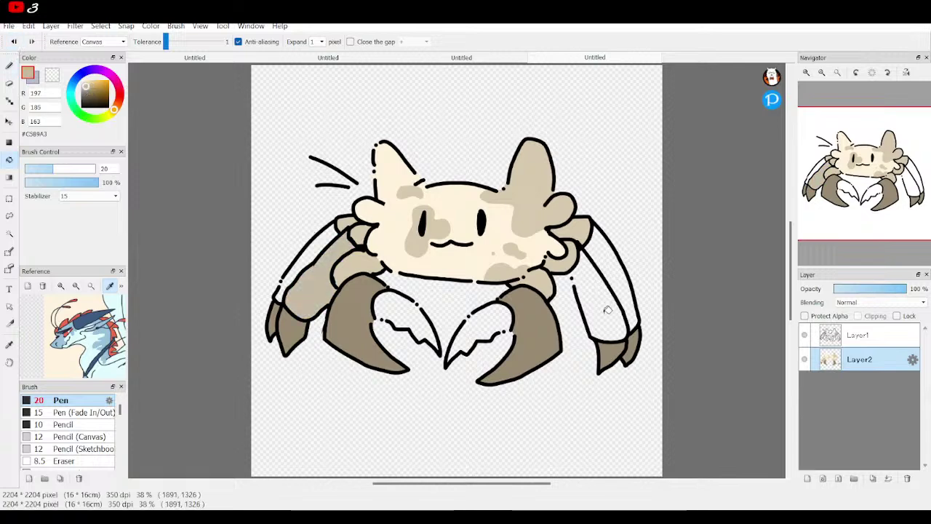
{"action": "left_click", "coordinate": [604, 262]}
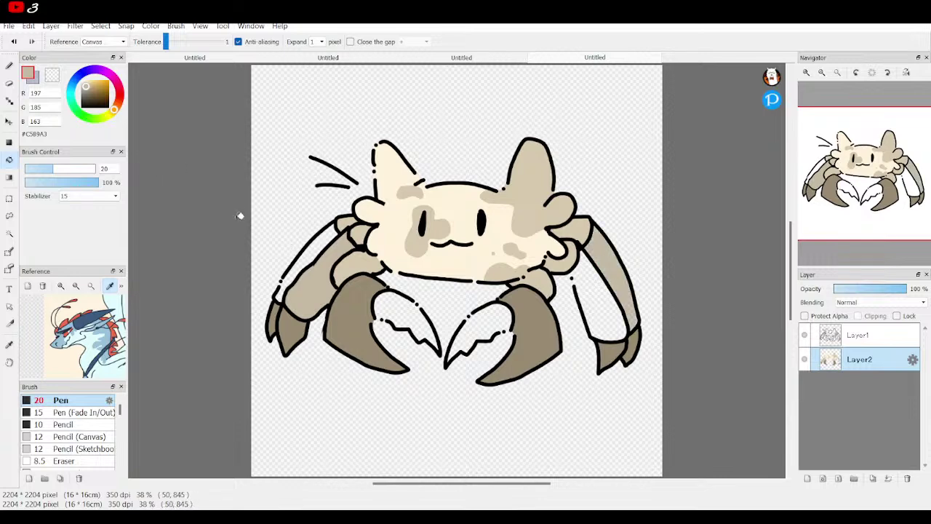
Step: Set the colour to grey-taupe, RGB 153, 143, 124, and bucket-fill the front left-hand and rear right-hand leg segments
{"action": "left_click", "coordinate": [86, 91]}
{"action": "left_click", "coordinate": [311, 280]}
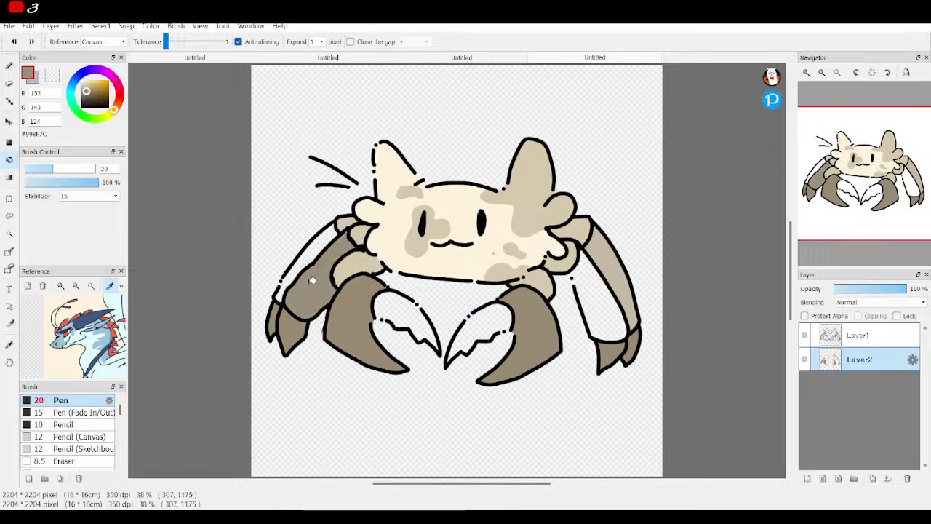
{"action": "left_click", "coordinate": [599, 251]}
Step: Close the remaining claw and leg outline gaps with the Pen and bucket-fill both inner pincers and the two blank leg segments in grey-taupe
{"action": "left_click", "coordinate": [9, 66]}
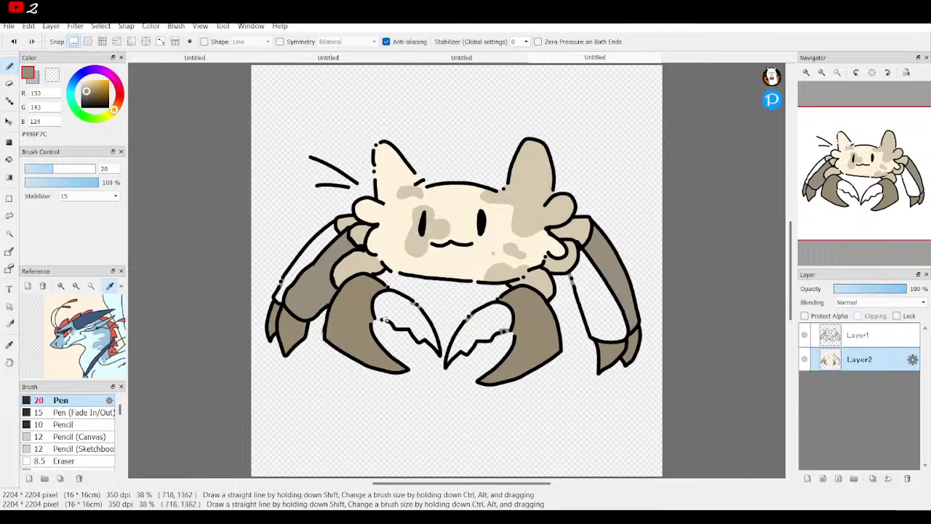
{"action": "left_click", "coordinate": [9, 158]}
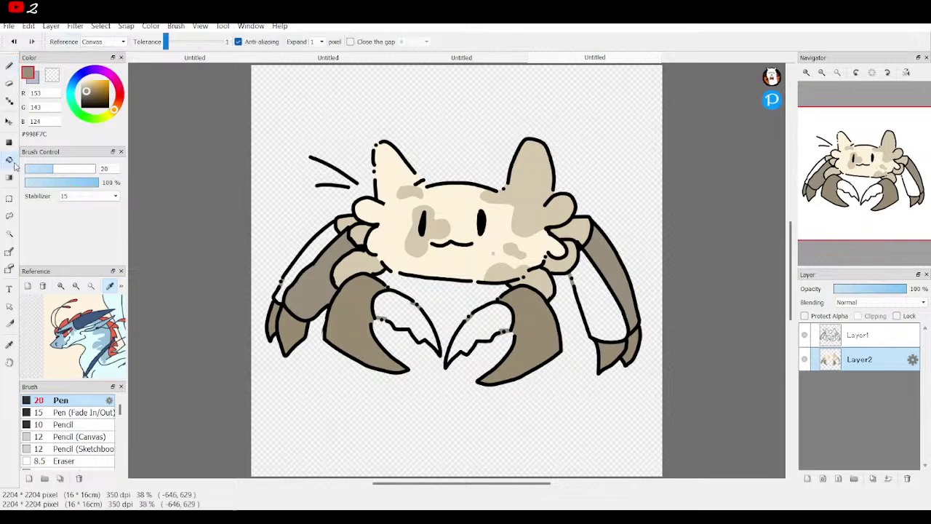
{"action": "left_click", "coordinate": [397, 316]}
{"action": "left_click", "coordinate": [487, 318]}
{"action": "left_click", "coordinate": [603, 306]}
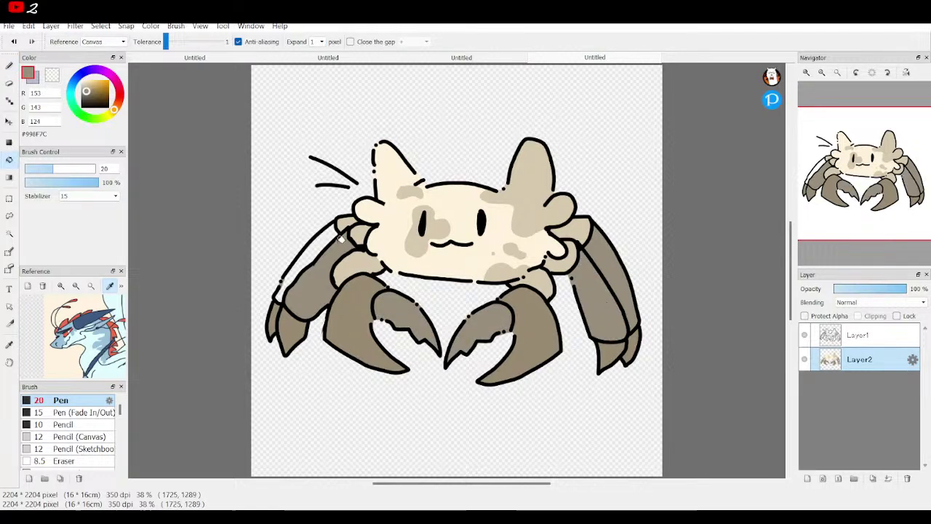
{"action": "left_click", "coordinate": [315, 249]}
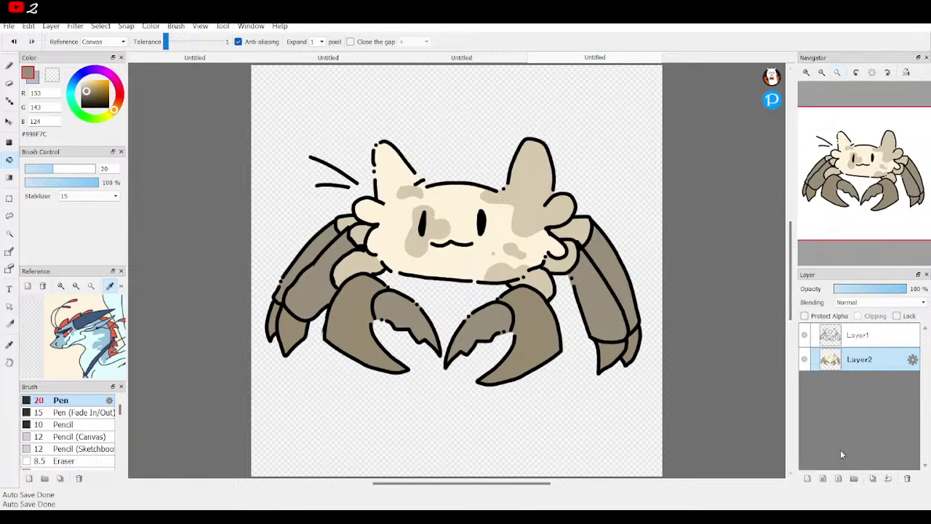
Step: On a new layer beneath the crab, with both crab layers hidden, draw a wavy shoreline in pale sand, RGB 242, 228, 201, and fill below it
{"action": "left_click", "coordinate": [808, 480]}
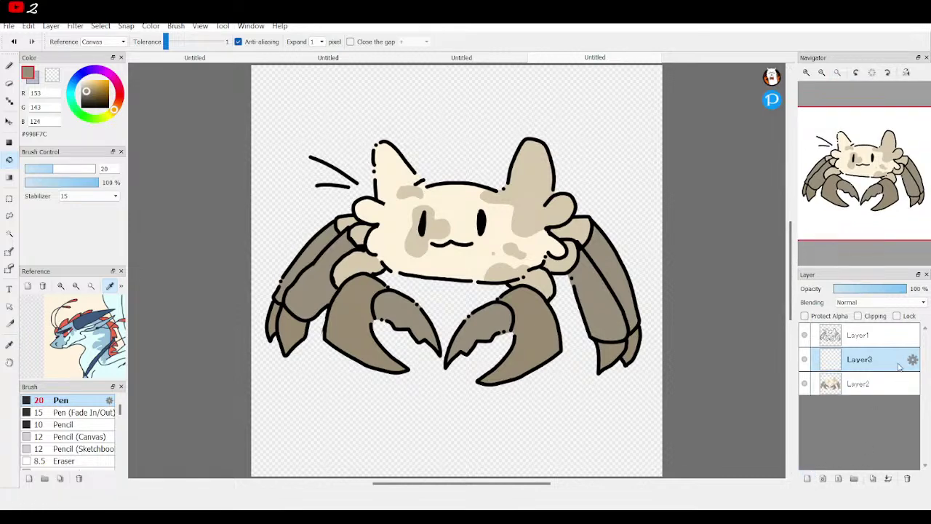
{"action": "left_click_drag", "start_coordinate": [873, 360], "coordinate": [877, 397]}
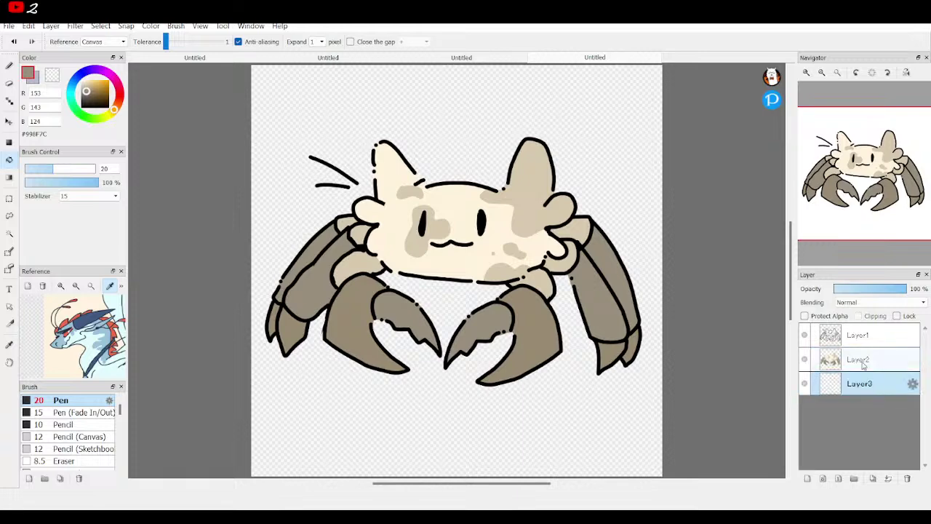
{"action": "left_click", "coordinate": [394, 222], "text": "alt"}
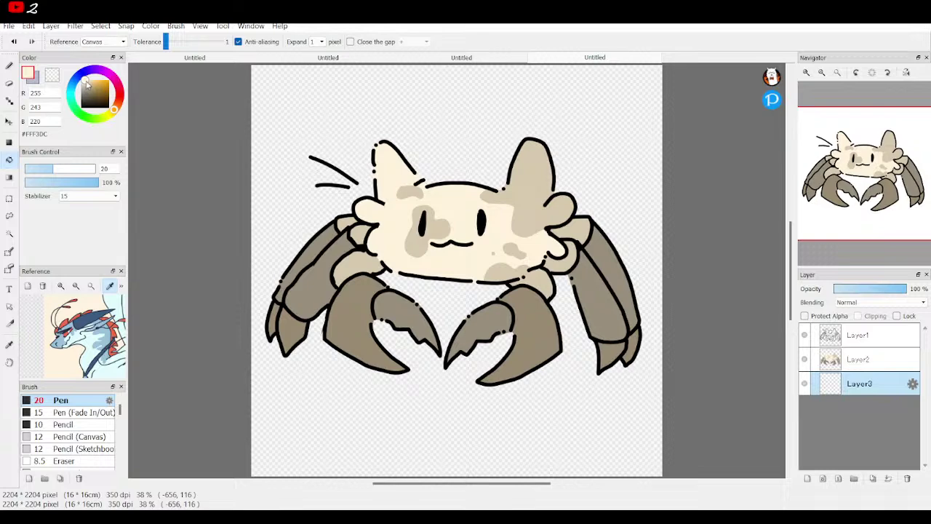
{"action": "left_click", "coordinate": [85, 83]}
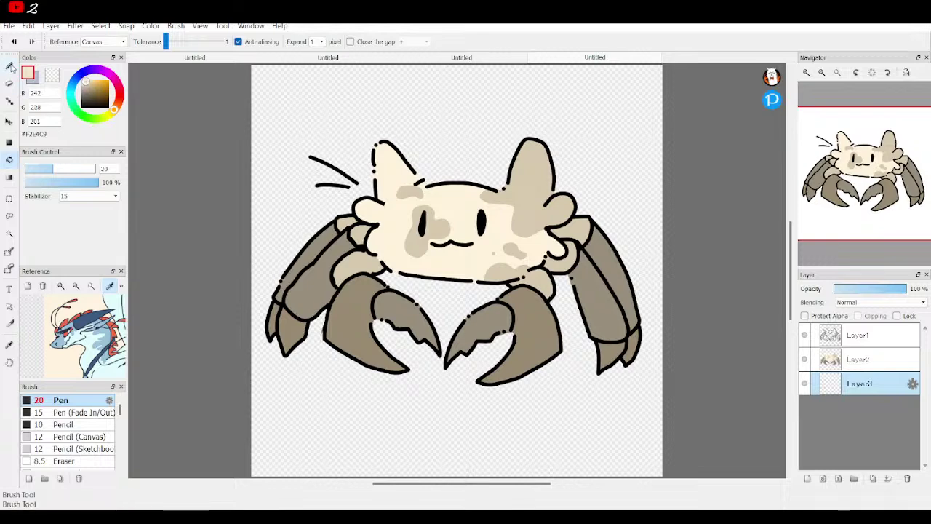
{"action": "left_click", "coordinate": [11, 67]}
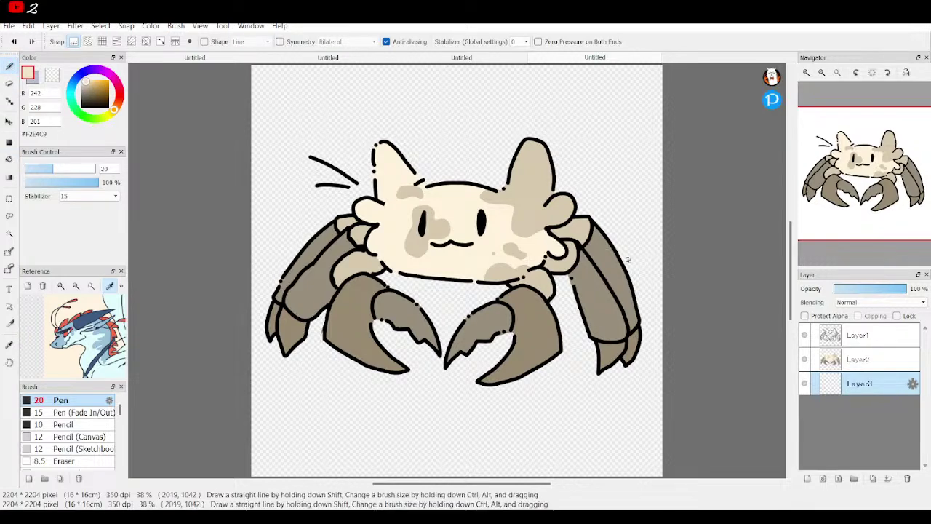
{"action": "left_click", "coordinate": [804, 359]}
{"action": "left_click", "coordinate": [804, 335]}
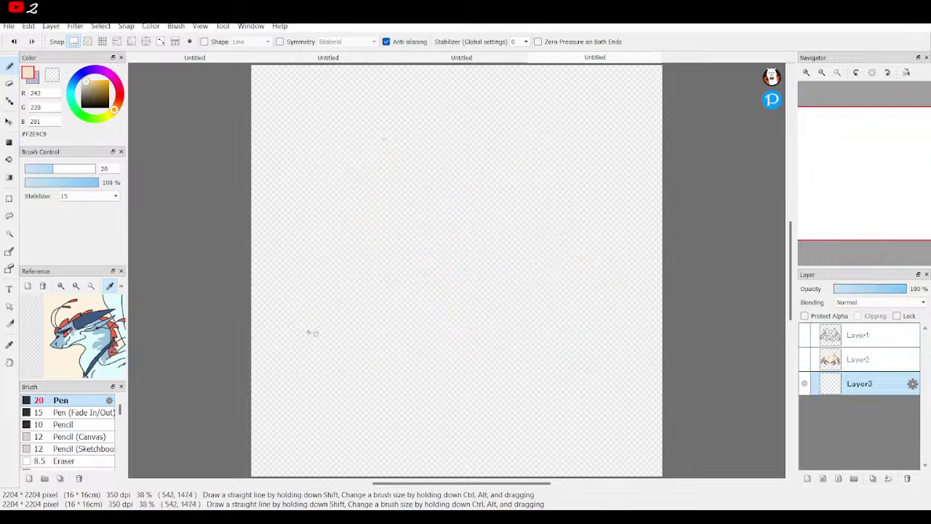
{"action": "left_click_drag", "start_coordinate": [385, 310], "coordinate": [684, 313]}
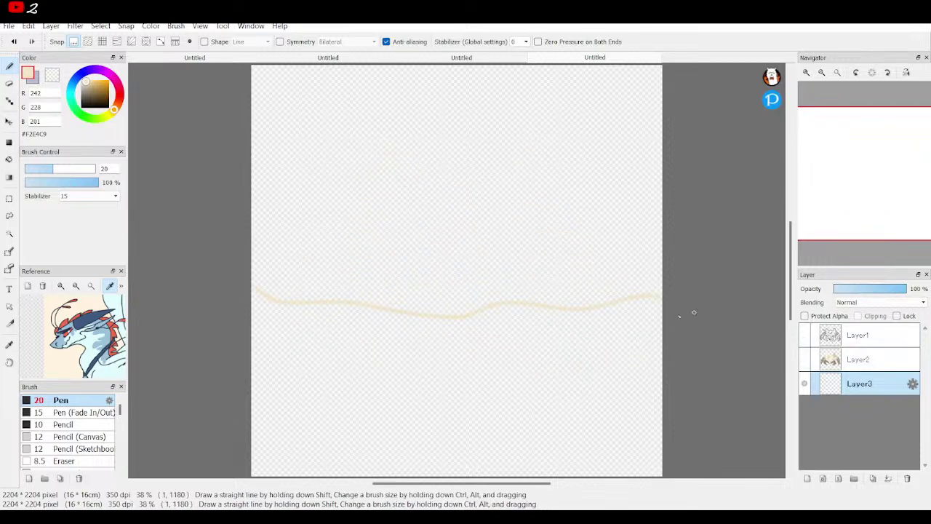
{"action": "left_click", "coordinate": [9, 160]}
{"action": "left_click", "coordinate": [337, 364]}
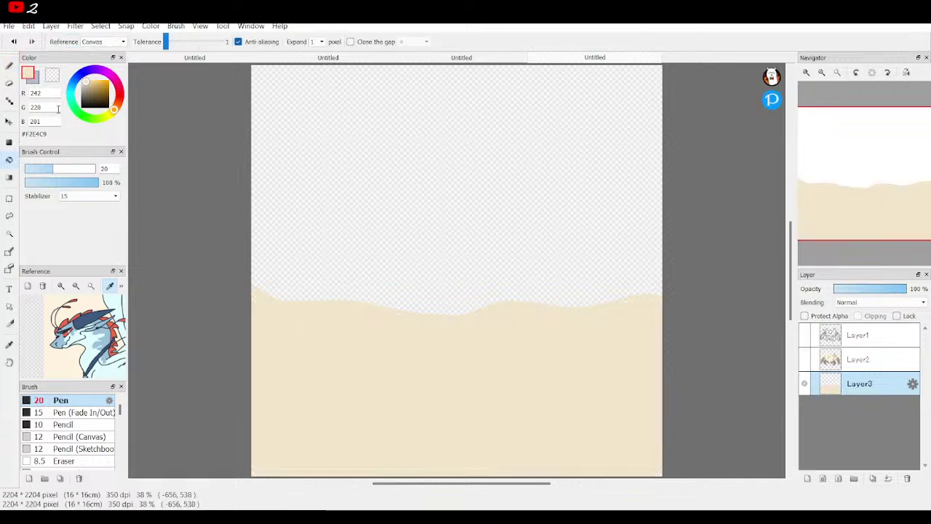
Step: Paint small clusters of pebbles around the edges of the sand with the Pen in taupe, RGB 197, 183, 156
{"action": "key", "text": "b"}
{"action": "left_click", "coordinate": [86, 88]}
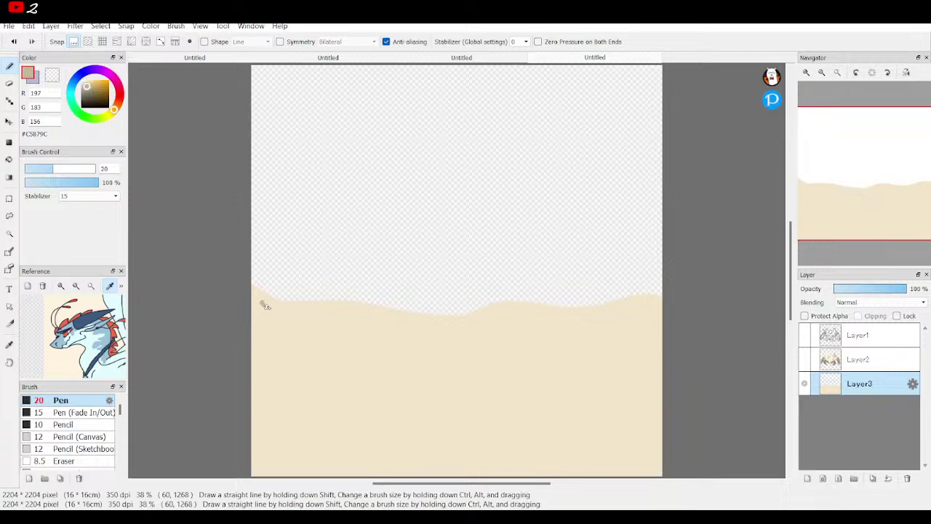
{"action": "left_click", "coordinate": [267, 303]}
{"action": "left_click", "coordinate": [262, 329]}
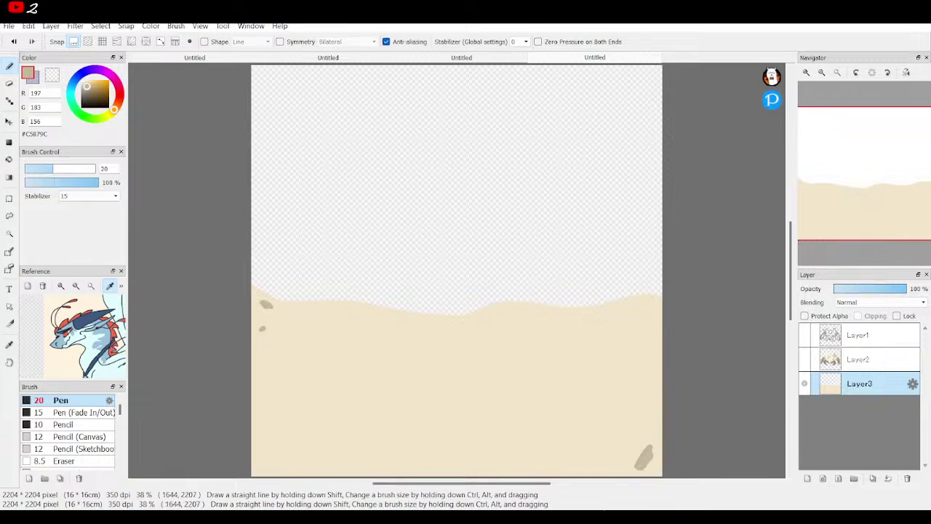
{"action": "left_click", "coordinate": [322, 438]}
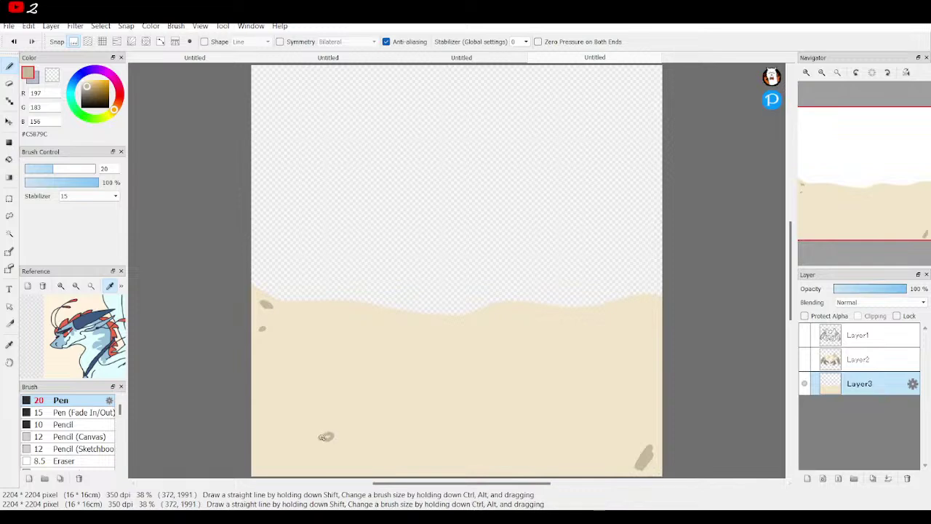
{"action": "left_click", "coordinate": [329, 436]}
{"action": "left_click", "coordinate": [325, 449]}
{"action": "left_click", "coordinate": [318, 446]}
{"action": "left_click", "coordinate": [573, 451]}
{"action": "left_click", "coordinate": [532, 460]}
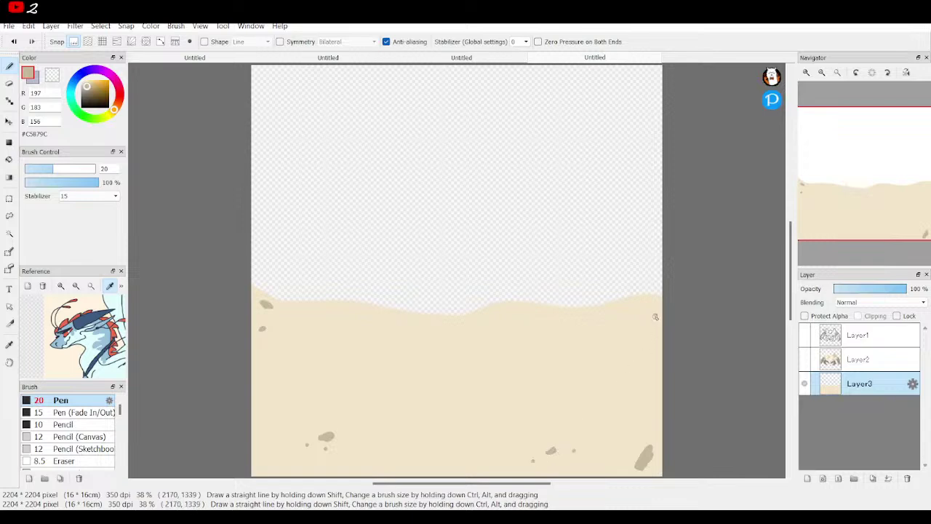
{"action": "left_click", "coordinate": [650, 324]}
{"action": "left_click", "coordinate": [642, 314]}
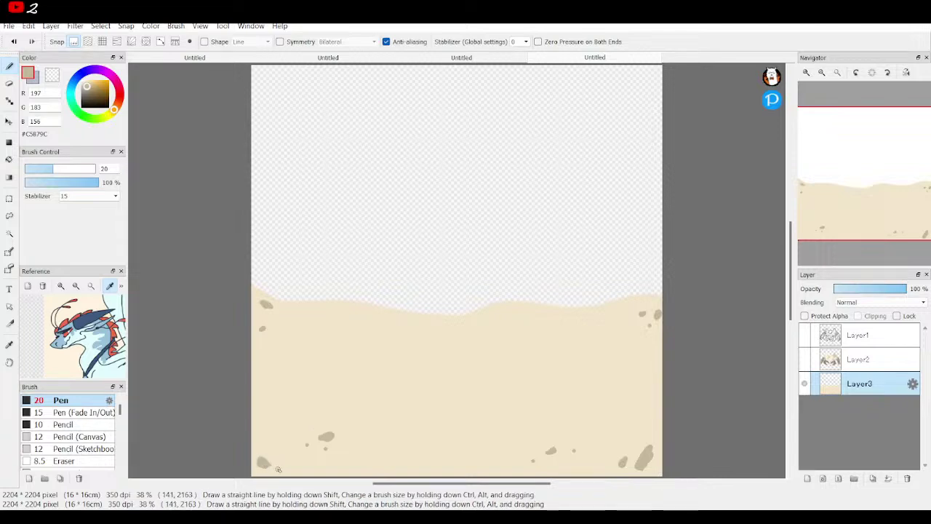
Step: Show both crab layers to check the crab against the sand, and hide them again
{"action": "left_click", "coordinate": [805, 358]}
{"action": "left_click", "coordinate": [806, 335]}
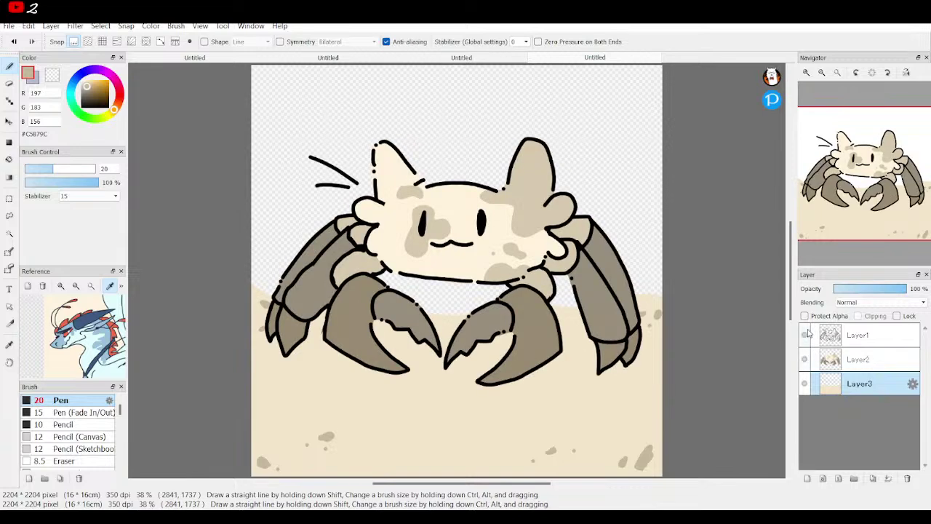
{"action": "left_click", "coordinate": [805, 335]}
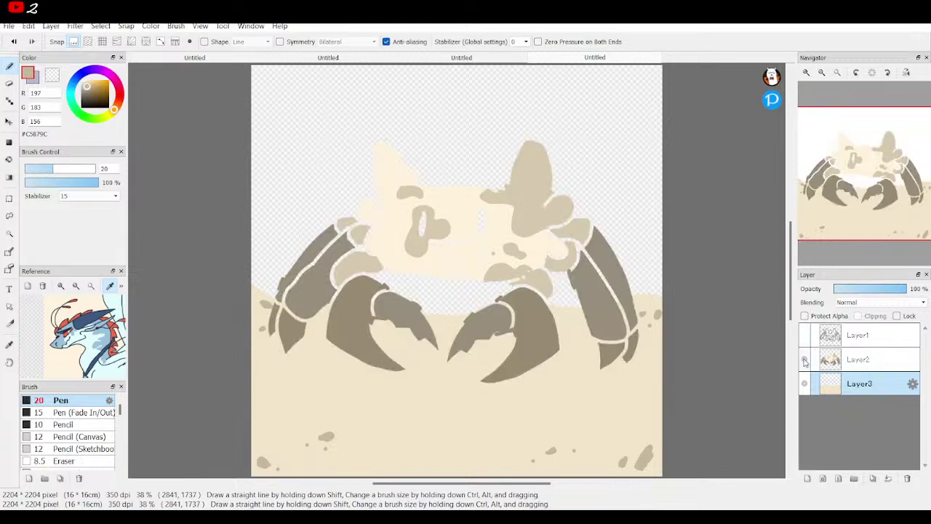
{"action": "left_click", "coordinate": [805, 359]}
Step: On a new layer beneath the sand, draw a curved horizon line in blue, RGB 148, 192, 220, and fill the sea below it
{"action": "left_click", "coordinate": [807, 478]}
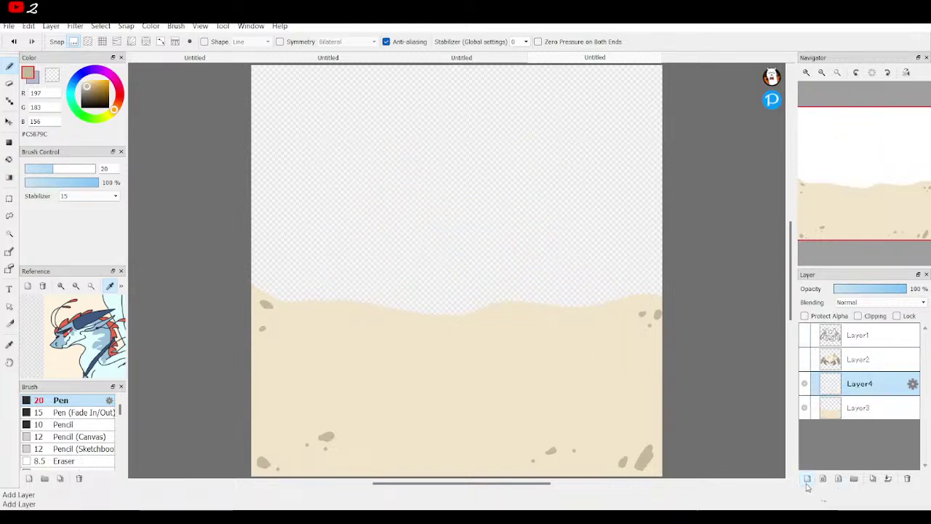
{"action": "left_click_drag", "start_coordinate": [842, 386], "coordinate": [844, 412]}
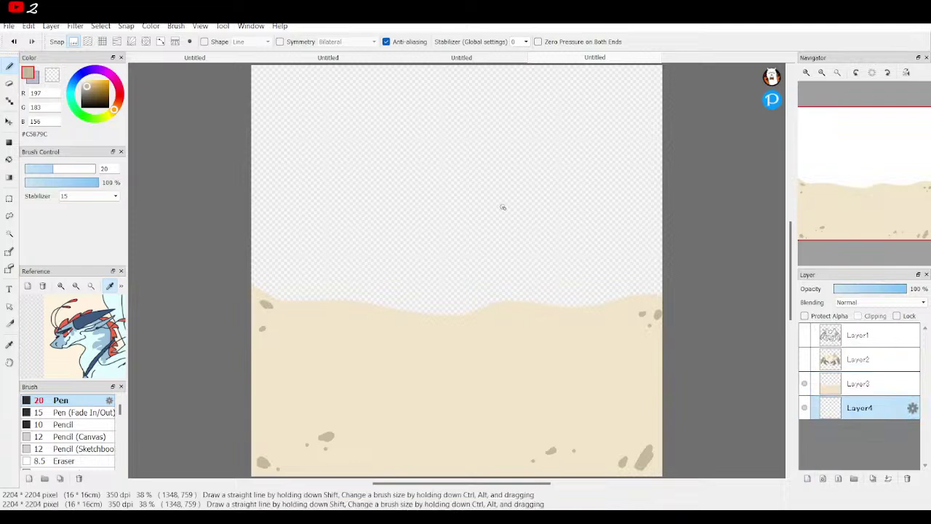
{"action": "left_click", "coordinate": [73, 86]}
{"action": "left_click_drag", "start_coordinate": [93, 94], "coordinate": [91, 86]}
{"action": "left_click", "coordinate": [91, 88]}
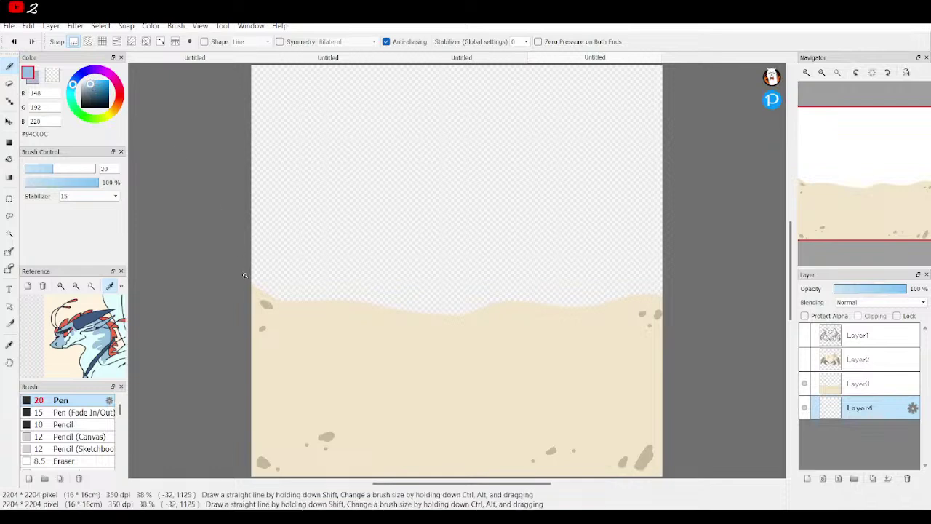
{"action": "left_click_drag", "start_coordinate": [244, 270], "coordinate": [666, 254]}
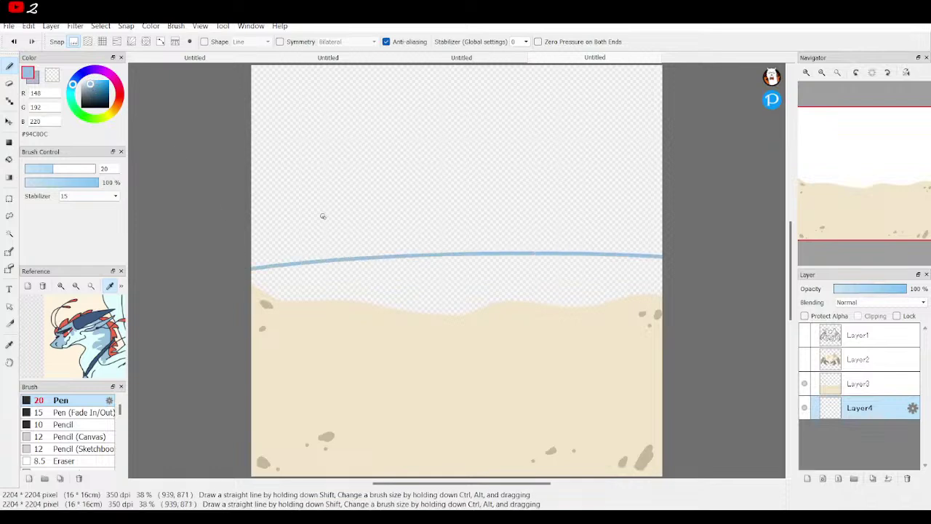
{"action": "left_click", "coordinate": [9, 160]}
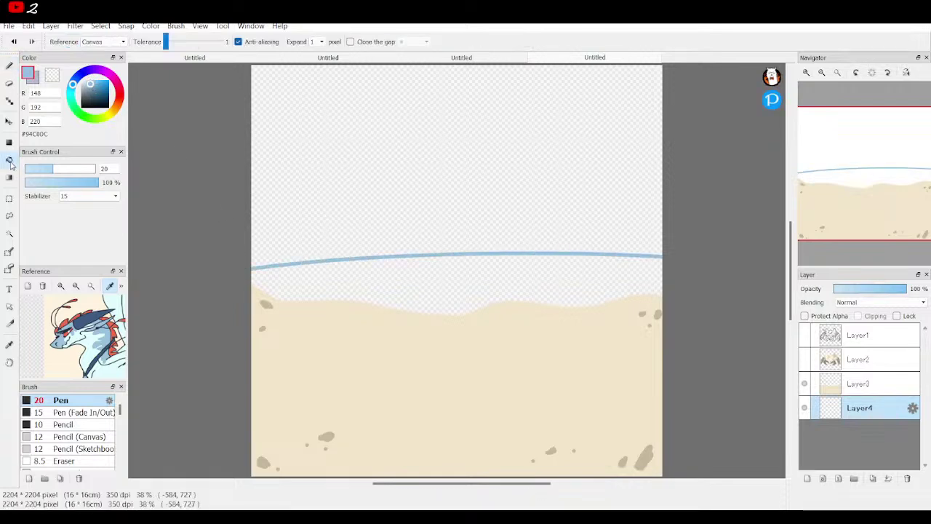
{"action": "left_click", "coordinate": [372, 276]}
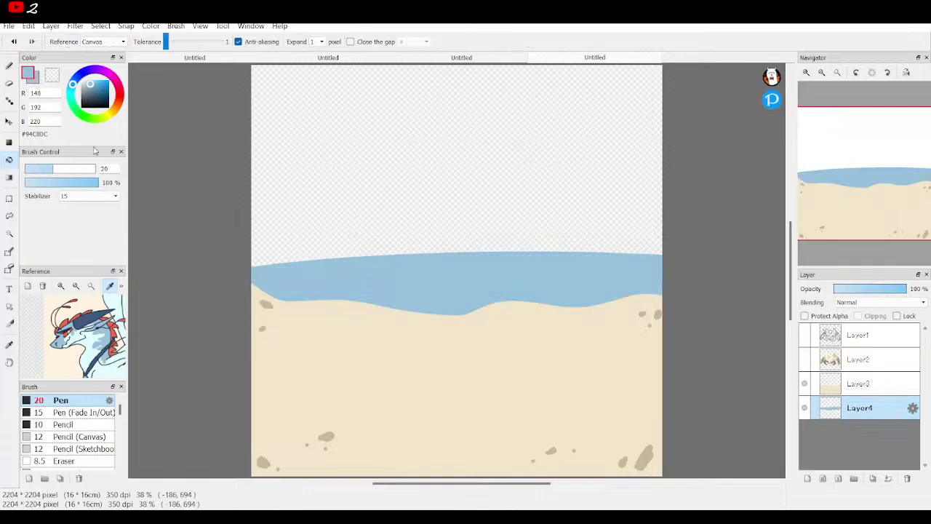
Step: Draw short wavy ripple lines and dots across the sea with the Pen in pale blue, RGB 182, 224, 251
{"action": "left_click", "coordinate": [8, 65]}
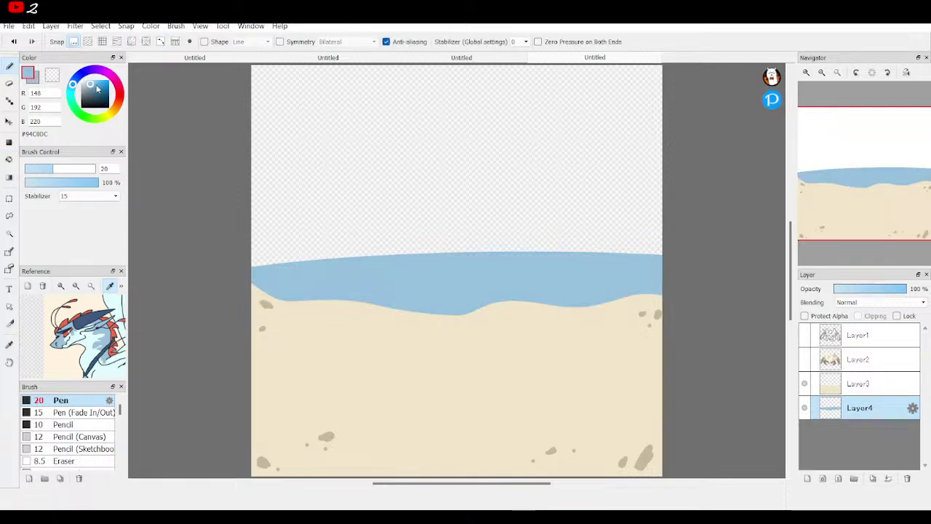
{"action": "left_click_drag", "start_coordinate": [92, 84], "coordinate": [88, 79]}
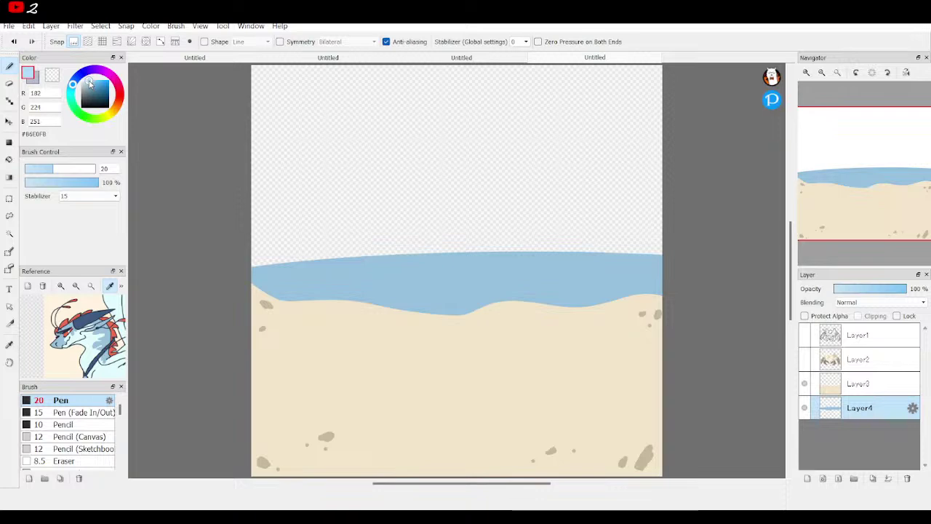
{"action": "left_click_drag", "start_coordinate": [493, 283], "coordinate": [603, 275]}
{"action": "left_click_drag", "start_coordinate": [616, 272], "coordinate": [637, 273]}
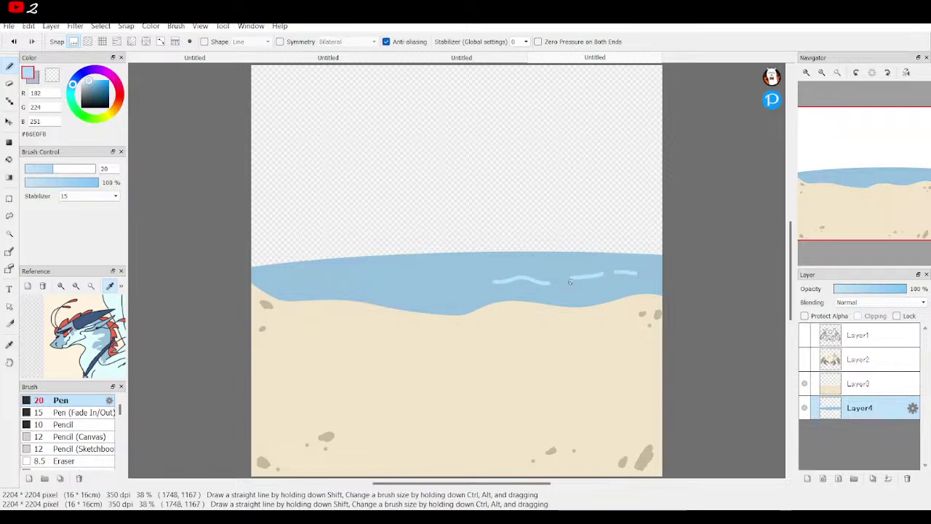
{"action": "left_click_drag", "start_coordinate": [519, 263], "coordinate": [394, 267]}
{"action": "left_click", "coordinate": [440, 275]}
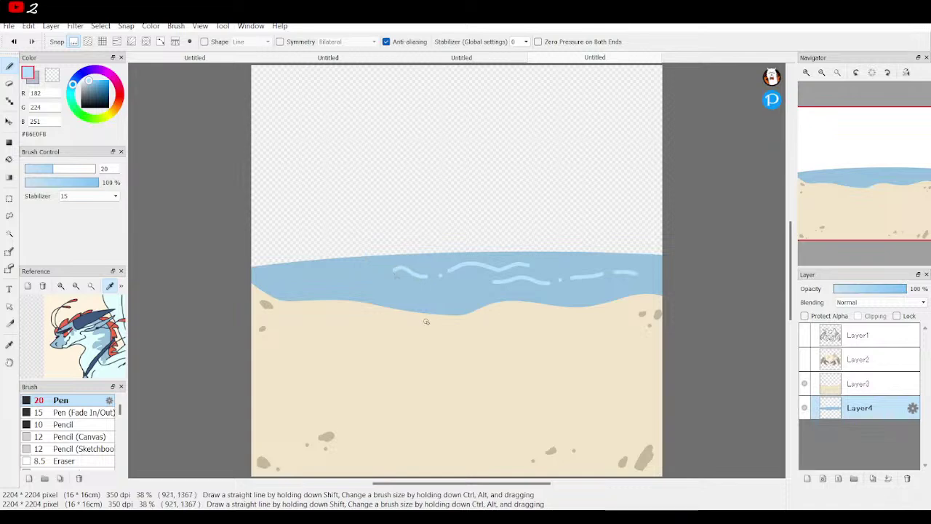
{"action": "left_click_drag", "start_coordinate": [436, 308], "coordinate": [484, 306]}
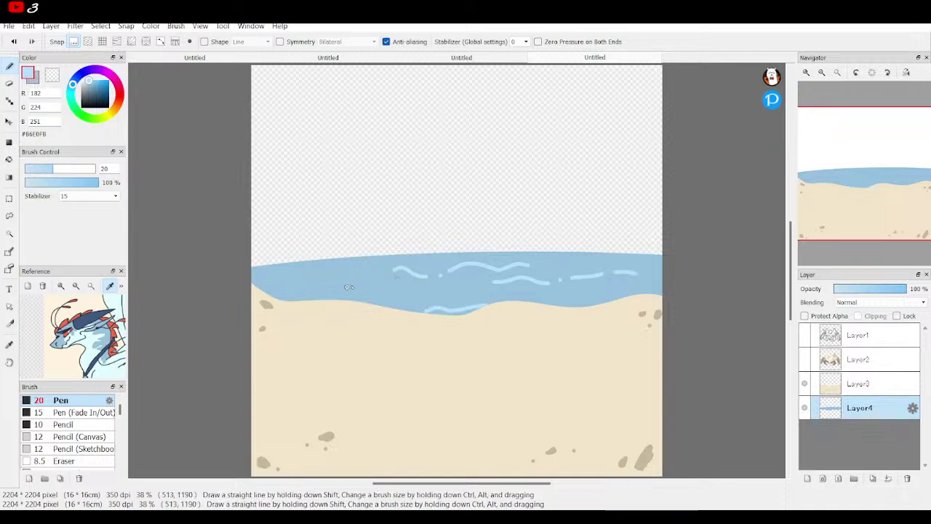
{"action": "left_click_drag", "start_coordinate": [384, 285], "coordinate": [324, 290]}
{"action": "left_click", "coordinate": [311, 294]}
{"action": "left_click_drag", "start_coordinate": [490, 267], "coordinate": [529, 265]}
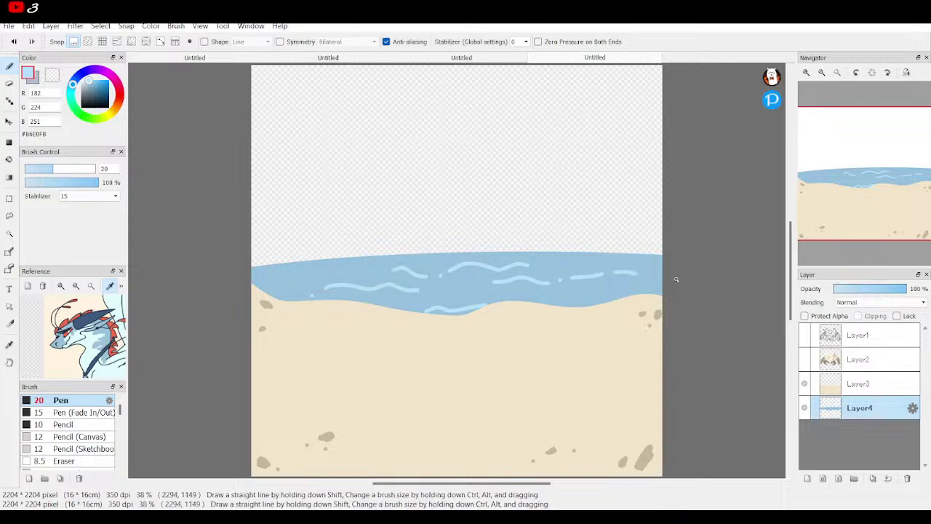
Step: Draw more wavy ripple lines across the sea, including its left end, in the same pale blue
{"action": "mouse_move", "coordinate": [347, 272]}
{"action": "left_mouse_down"}
{"action": "mouse_move", "coordinate": [294, 287]}
{"action": "mouse_move", "coordinate": [254, 278]}
{"action": "left_mouse_up"}
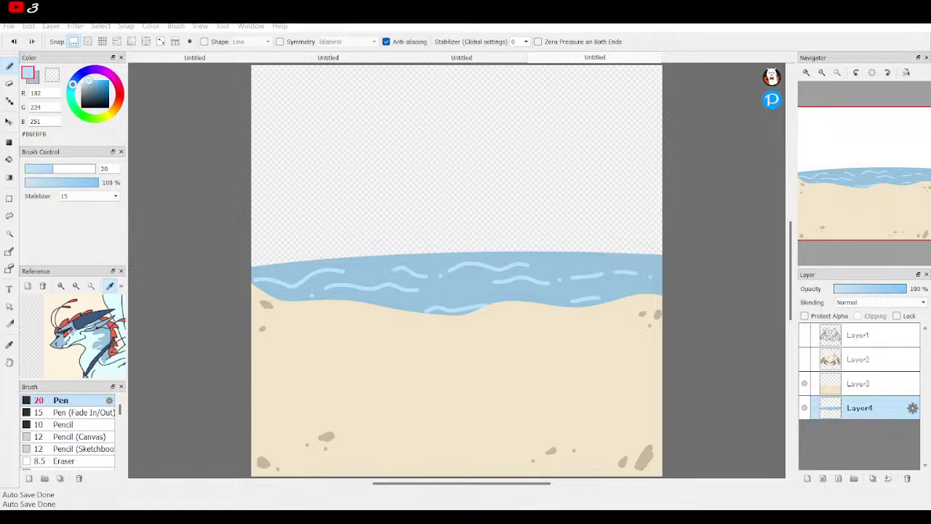
{"action": "key", "text": "alt+Tab"}
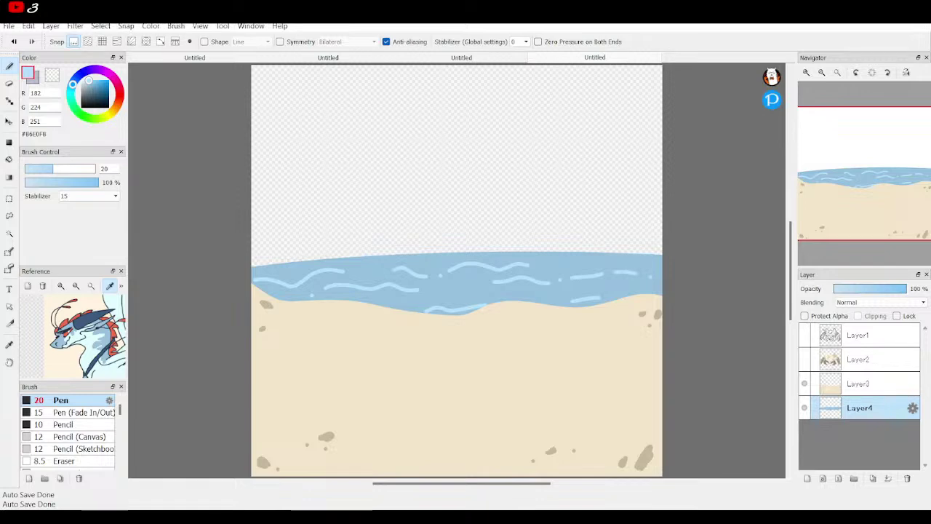
Step: Show both crab layers to check the crab against the sea and sand, and hide them again
{"action": "left_click", "coordinate": [804, 359]}
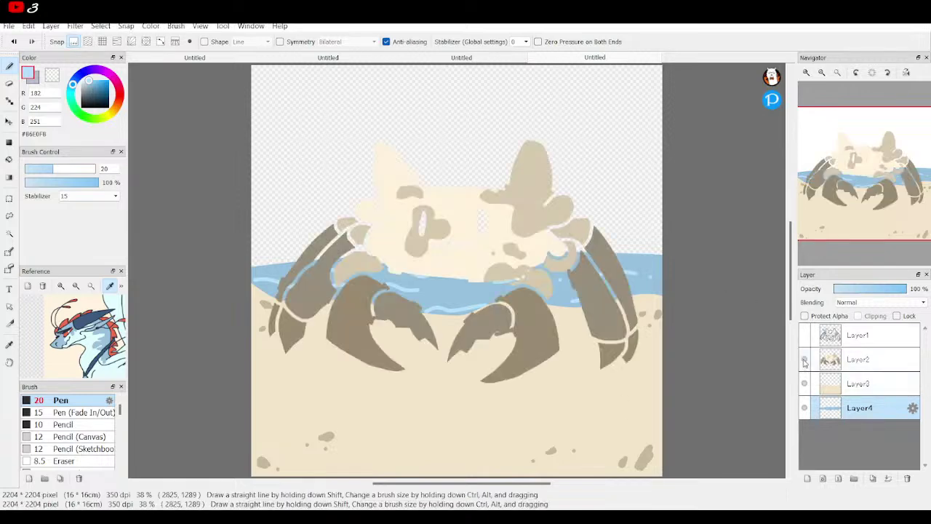
{"action": "left_click", "coordinate": [805, 336]}
{"action": "left_click", "coordinate": [804, 336]}
{"action": "left_click", "coordinate": [805, 359]}
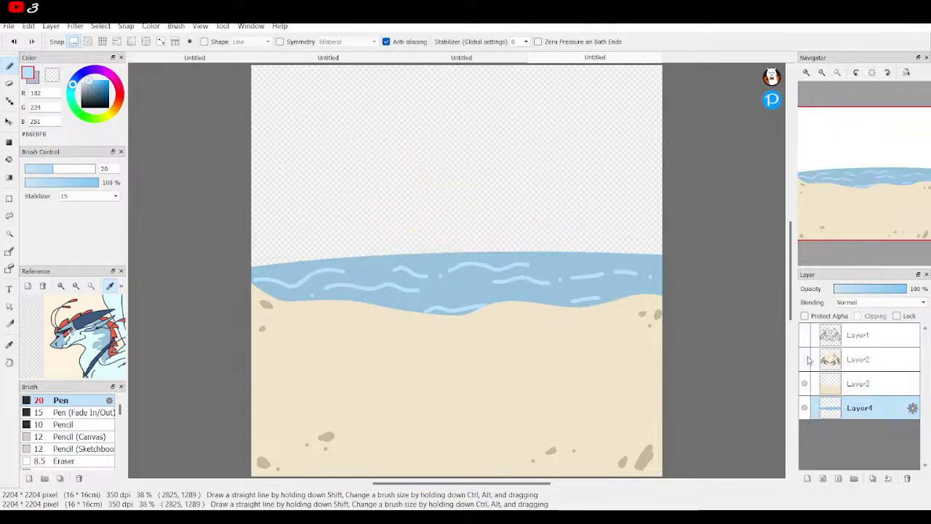
Step: Create a new layer beneath the sea layer and hide the sand layer, leaving the sea visible
{"action": "left_click", "coordinate": [807, 479]}
{"action": "left_click_drag", "start_coordinate": [857, 409], "coordinate": [857, 437]}
{"action": "left_click", "coordinate": [805, 407]}
{"action": "left_click", "coordinate": [805, 384]}
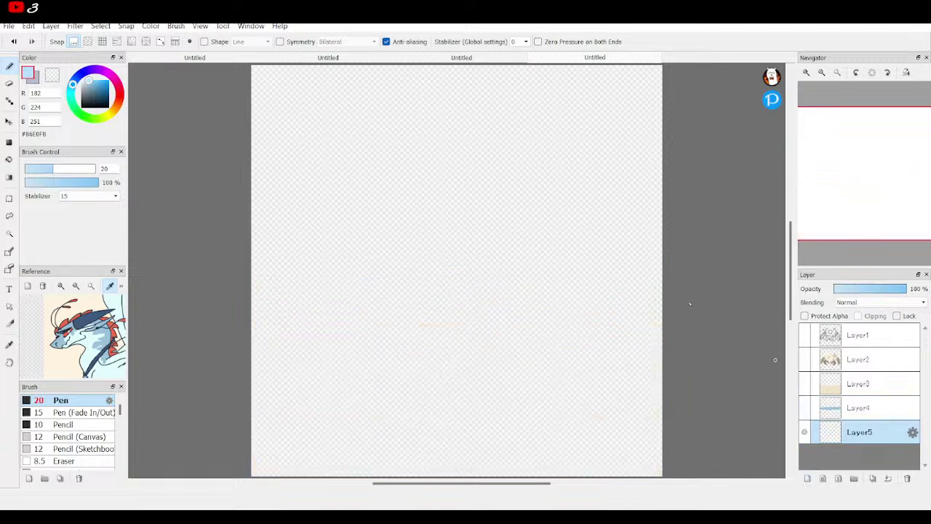
{"action": "left_click", "coordinate": [805, 408]}
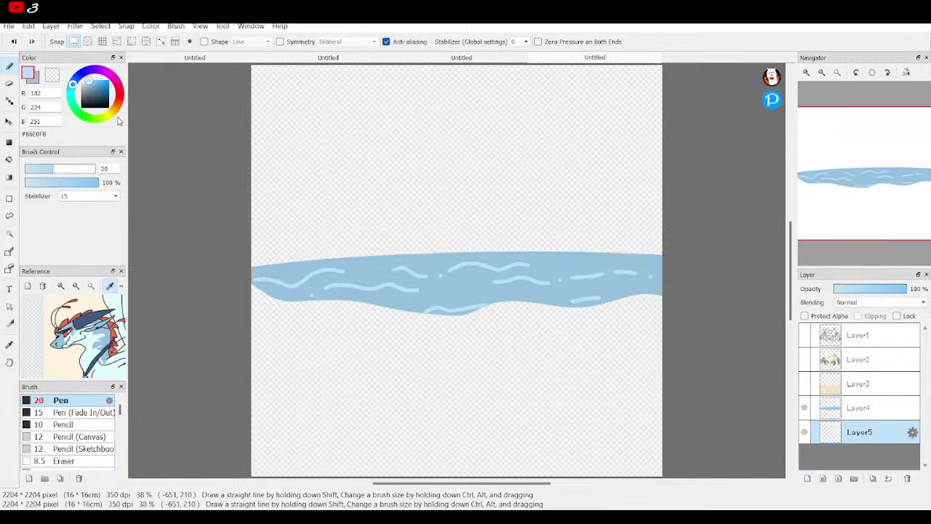
Step: Draw the arc of a half-sun rising from the sea at the canvas's right edge in orange, RGB 255, 195, 115
{"action": "left_click", "coordinate": [115, 106]}
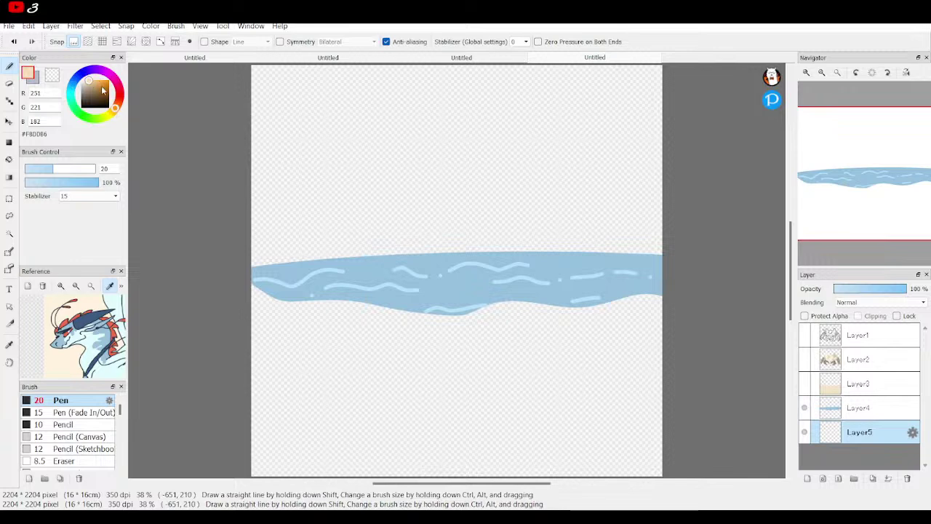
{"action": "left_click_drag", "start_coordinate": [100, 89], "coordinate": [97, 78]}
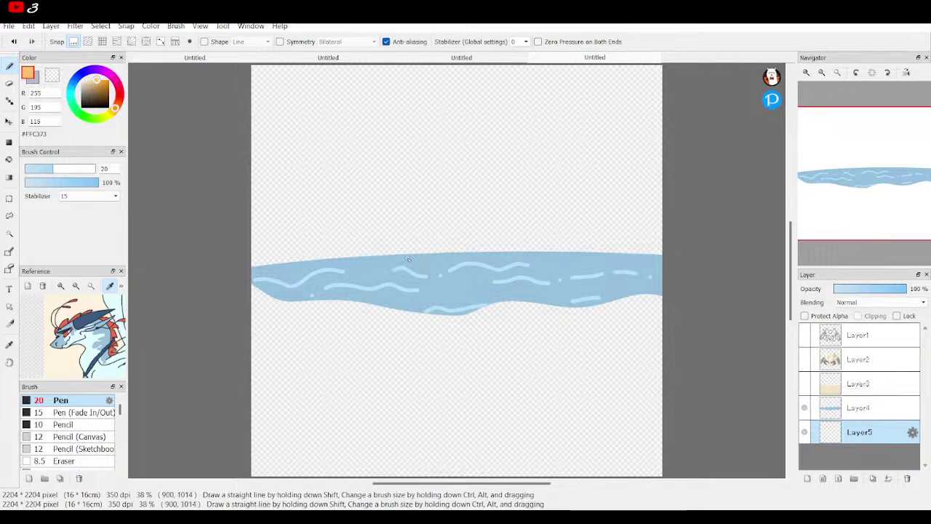
{"action": "mouse_move", "coordinate": [387, 253]}
{"action": "left_mouse_down"}
{"action": "mouse_move", "coordinate": [406, 192]}
{"action": "mouse_move", "coordinate": [478, 173]}
{"action": "mouse_move", "coordinate": [541, 252]}
{"action": "left_mouse_up"}
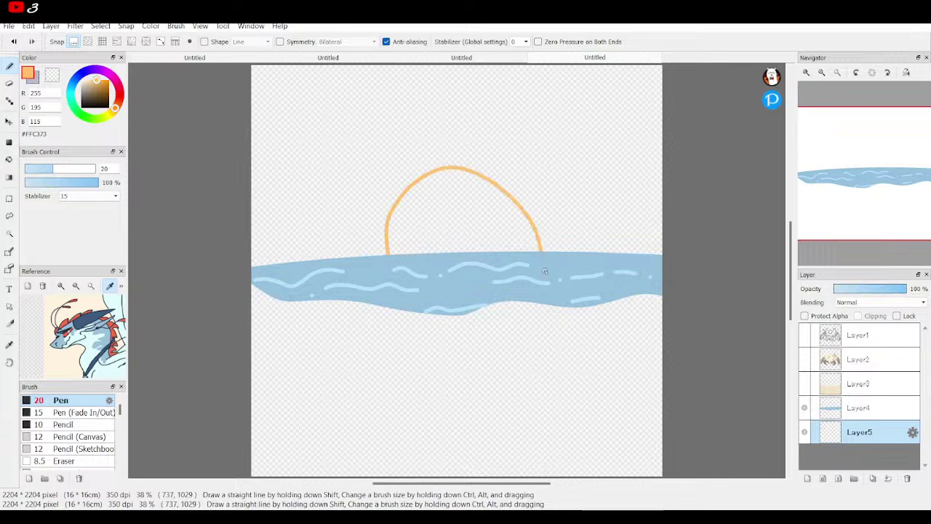
{"action": "left_click", "coordinate": [13, 41]}
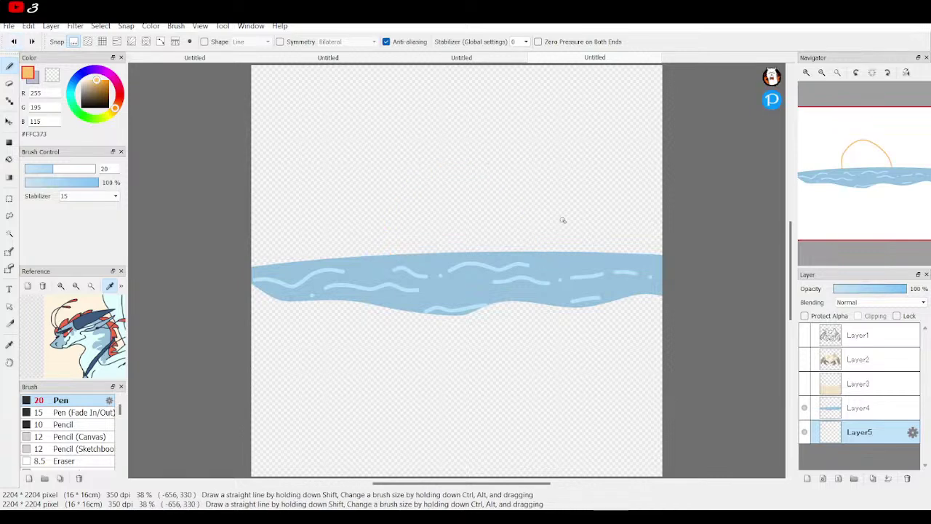
{"action": "mouse_move", "coordinate": [570, 251]}
{"action": "left_mouse_down"}
{"action": "mouse_move", "coordinate": [598, 204]}
{"action": "mouse_move", "coordinate": [663, 191]}
{"action": "left_mouse_up"}
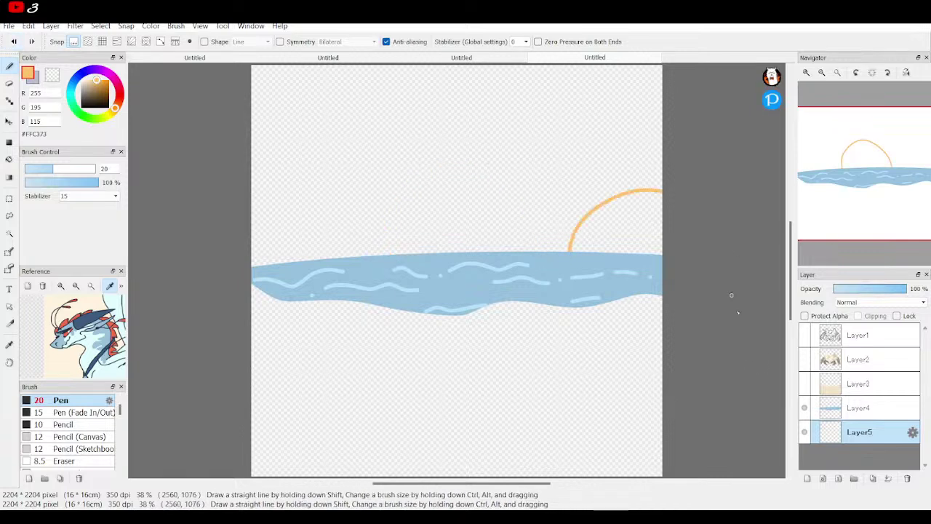
Step: Fill the area between the sun's arc and the horizon with the same orange, keeping the sea layer visible
{"action": "left_click", "coordinate": [805, 385]}
{"action": "left_click", "coordinate": [805, 385]}
{"action": "left_click", "coordinate": [805, 407]}
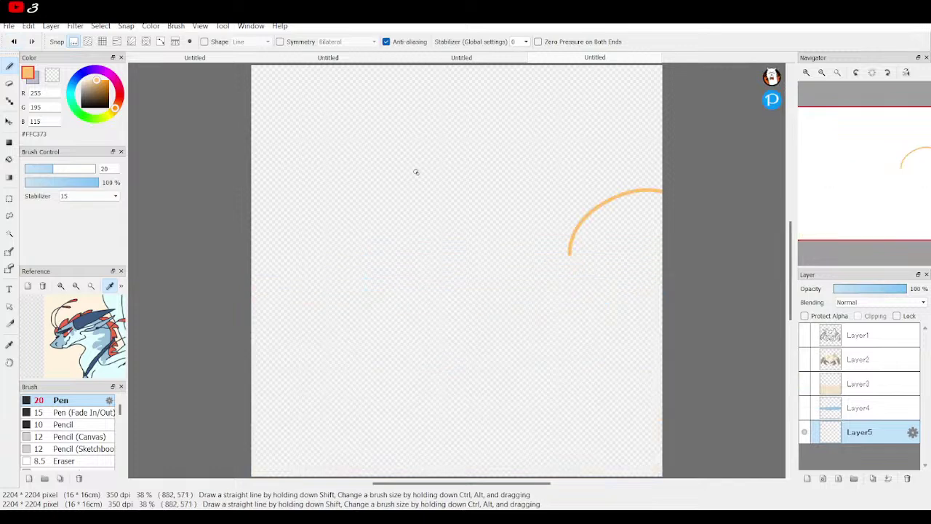
{"action": "left_click", "coordinate": [805, 408]}
{"action": "left_click", "coordinate": [8, 160]}
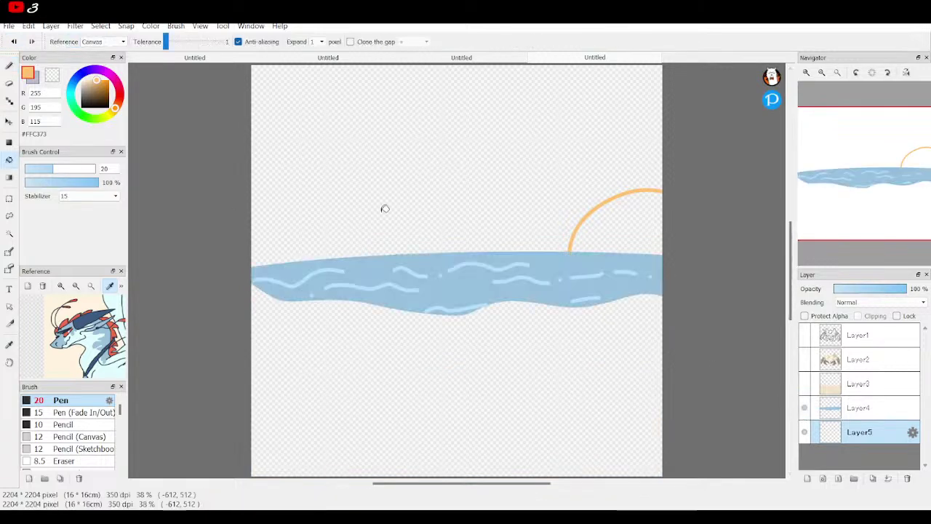
{"action": "left_click", "coordinate": [590, 234]}
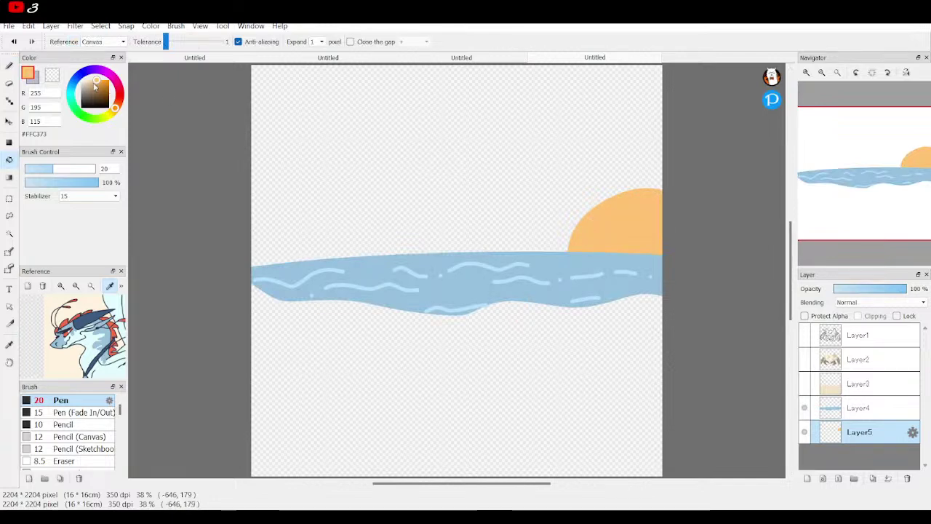
Step: Draw long and short wavy rays around the sun with the Pen in the same orange
{"action": "left_click", "coordinate": [9, 67]}
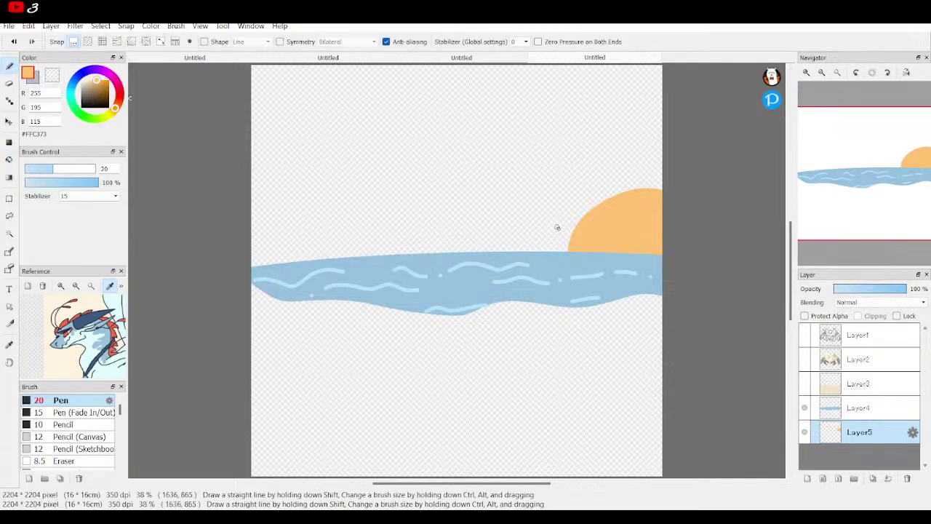
{"action": "mouse_move", "coordinate": [553, 242]}
{"action": "left_mouse_down"}
{"action": "mouse_move", "coordinate": [545, 221]}
{"action": "mouse_move", "coordinate": [529, 224]}
{"action": "mouse_move", "coordinate": [502, 212]}
{"action": "left_mouse_up"}
{"action": "mouse_move", "coordinate": [583, 193]}
{"action": "left_mouse_down"}
{"action": "mouse_move", "coordinate": [554, 176]}
{"action": "mouse_move", "coordinate": [538, 154]}
{"action": "left_mouse_up"}
{"action": "mouse_move", "coordinate": [608, 187]}
{"action": "left_mouse_down"}
{"action": "mouse_move", "coordinate": [645, 160]}
{"action": "mouse_move", "coordinate": [631, 152]}
{"action": "mouse_move", "coordinate": [640, 136]}
{"action": "mouse_move", "coordinate": [622, 122]}
{"action": "left_mouse_up"}
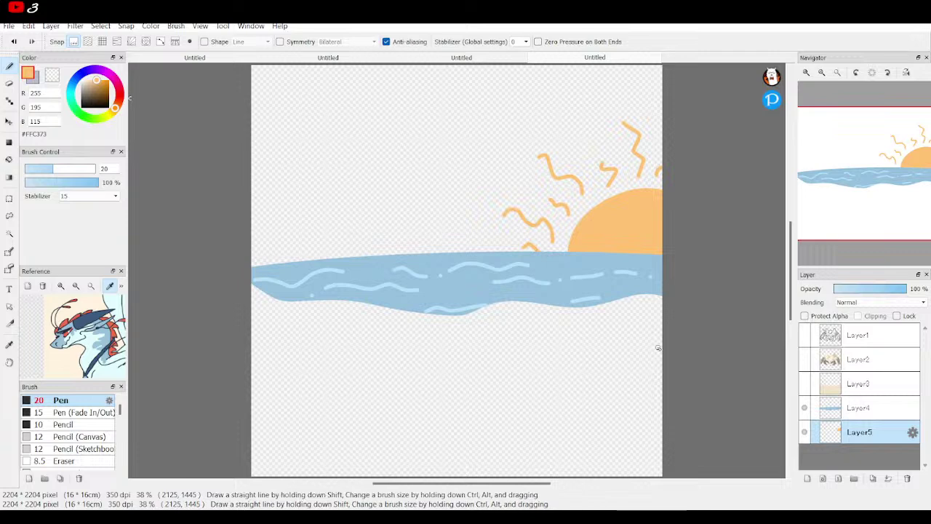
Step: On a new layer beneath the sun, draw a larger glow arc in light peach, RGB 255, 219, 172, and fill it with the sun layer hidden
{"action": "left_click", "coordinate": [807, 478]}
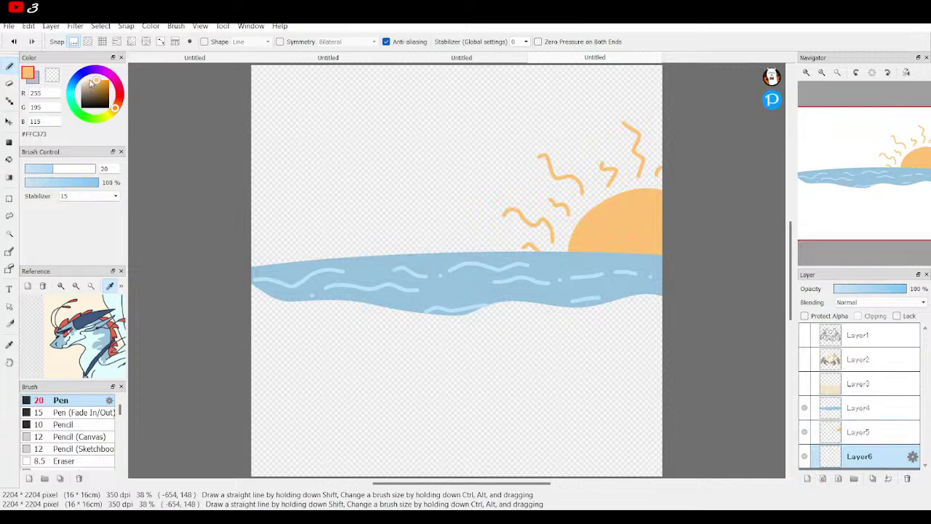
{"action": "left_click", "coordinate": [91, 78]}
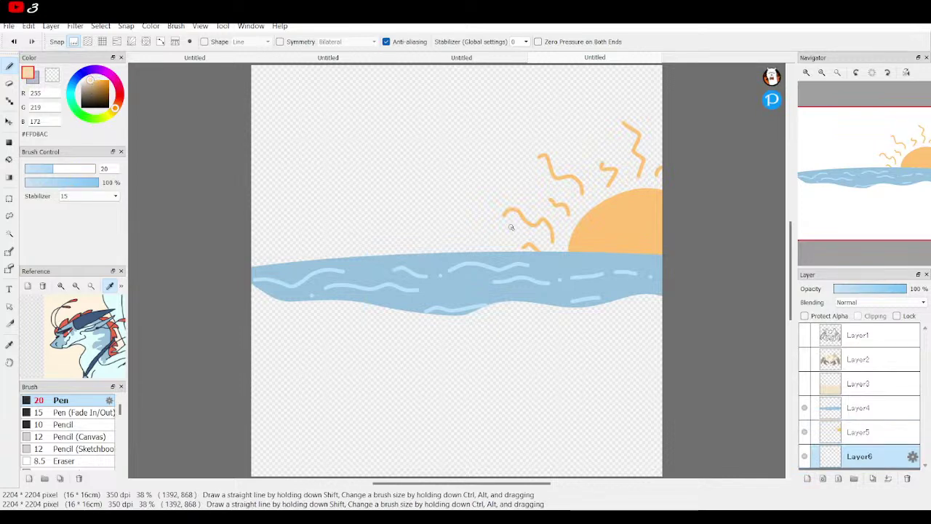
{"action": "mouse_move", "coordinate": [503, 256]}
{"action": "left_mouse_down"}
{"action": "mouse_move", "coordinate": [517, 218]}
{"action": "mouse_move", "coordinate": [679, 134]}
{"action": "mouse_move", "coordinate": [721, 137]}
{"action": "left_mouse_up"}
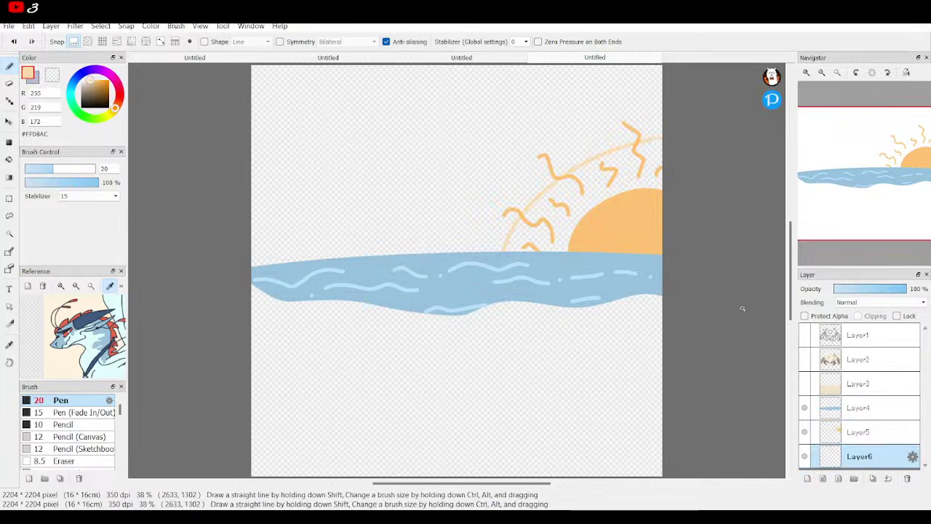
{"action": "left_click", "coordinate": [805, 432]}
{"action": "left_click", "coordinate": [805, 431]}
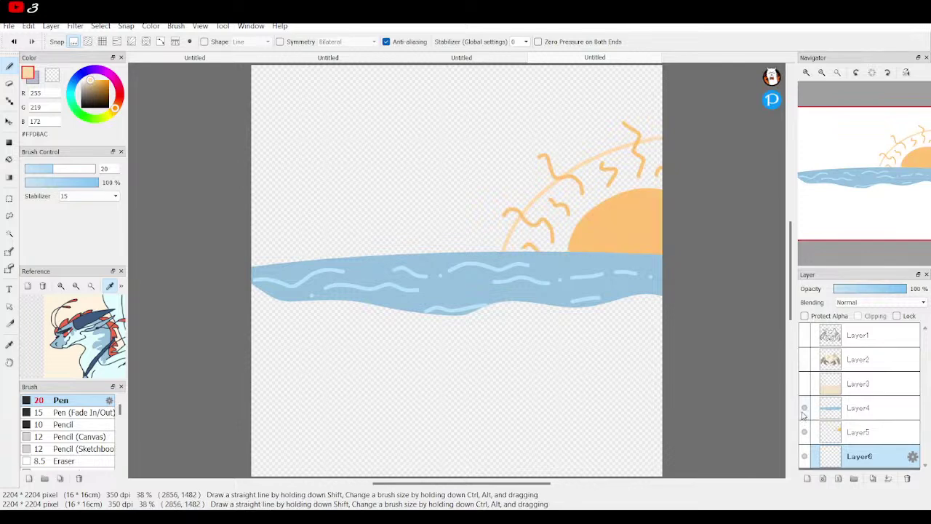
{"action": "left_click", "coordinate": [805, 431]}
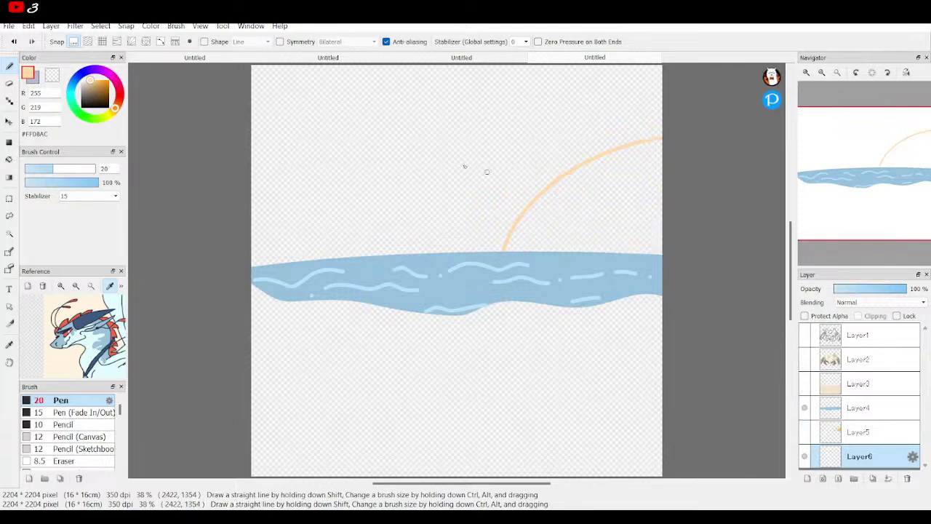
{"action": "left_click", "coordinate": [8, 159]}
{"action": "left_click", "coordinate": [601, 171]}
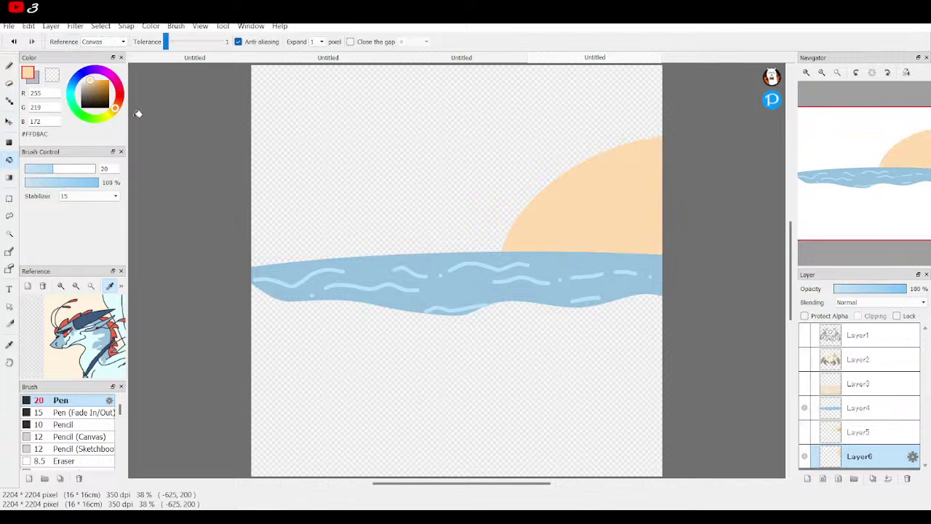
Step: Draw a wider arc around the peach glow in pale yellow, RGB 255, 232, 172, and fill the band between them
{"action": "left_click", "coordinate": [114, 114]}
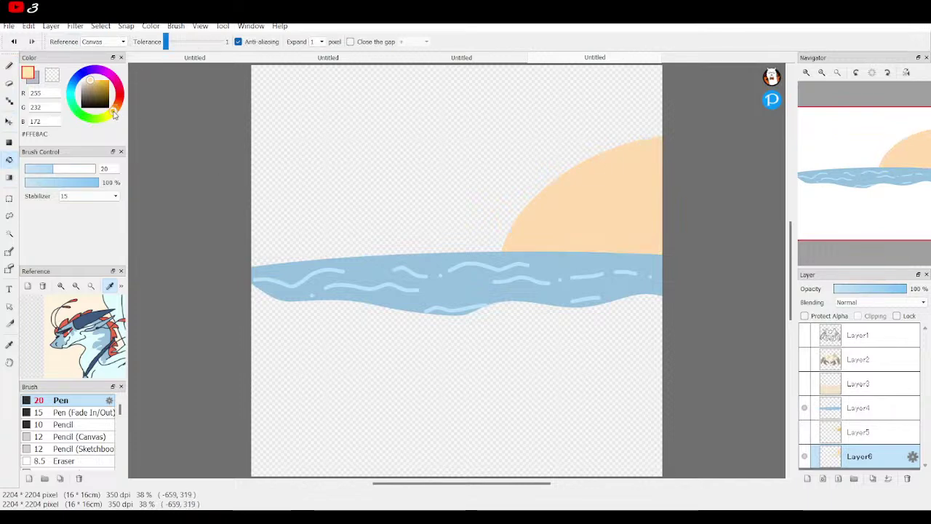
{"action": "left_click", "coordinate": [10, 65]}
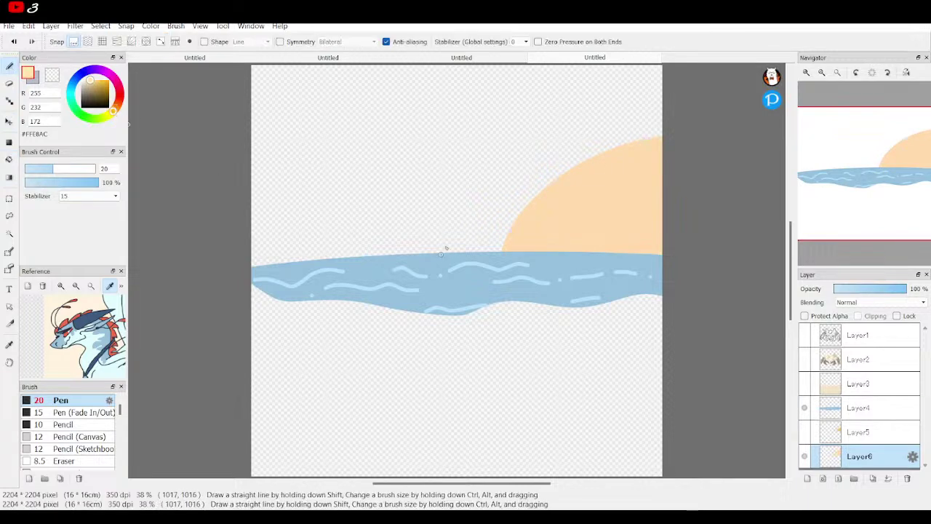
{"action": "key", "text": "g"}
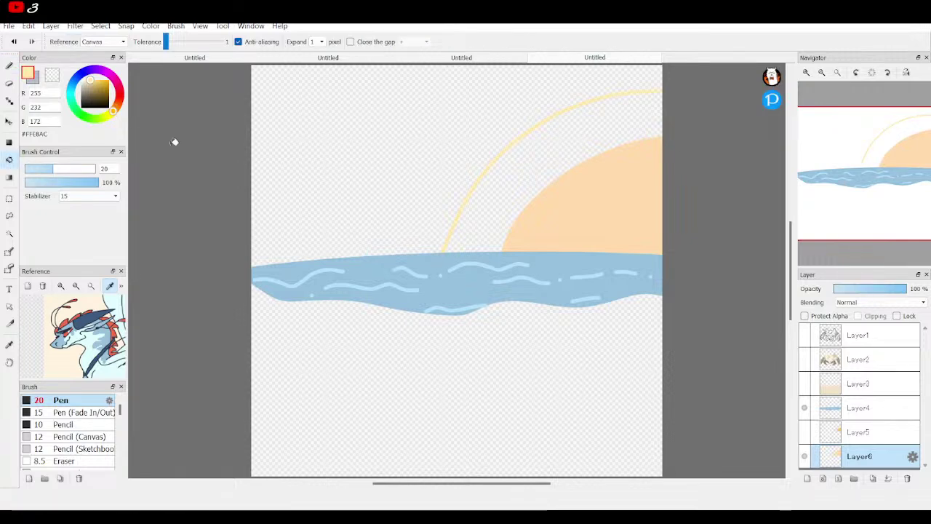
{"action": "left_click", "coordinate": [550, 148]}
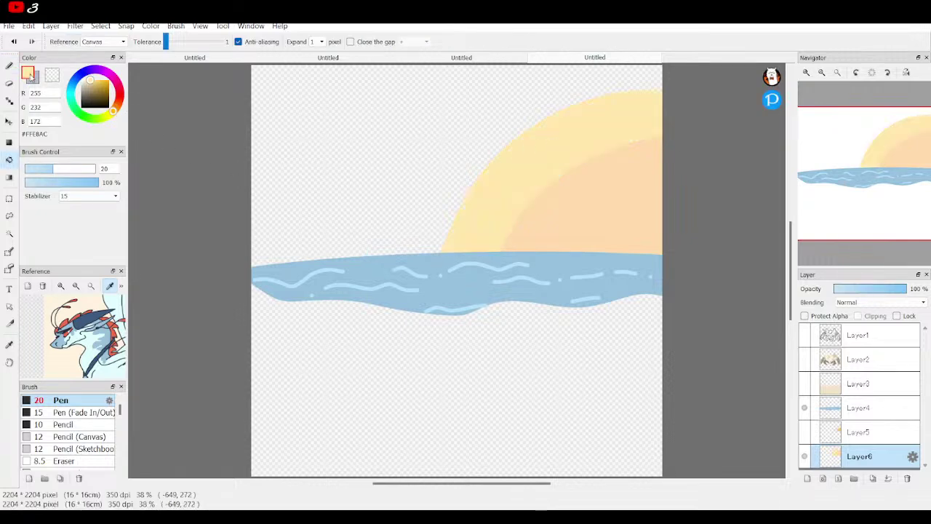
Step: Fill the remaining sky above the sea with light yellow, RGB 255, 241, 172
{"action": "key", "text": "b"}
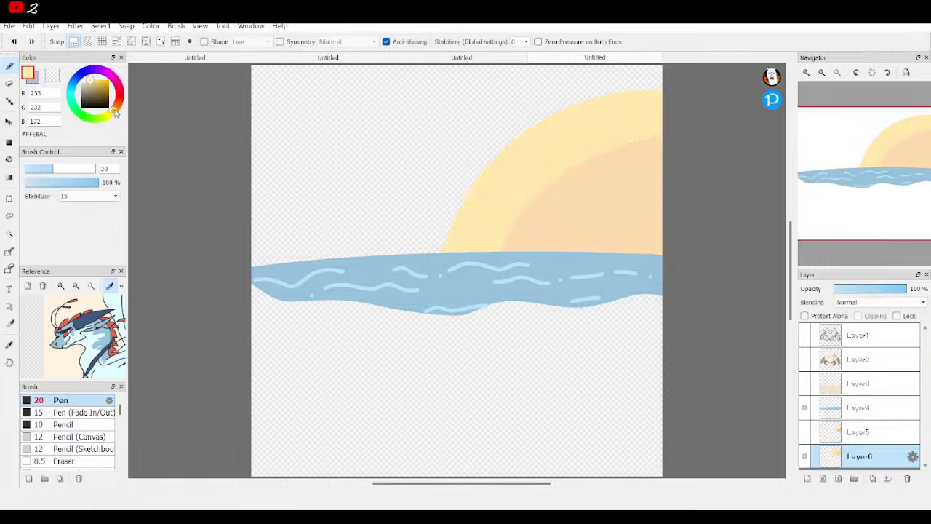
{"action": "left_click", "coordinate": [112, 118]}
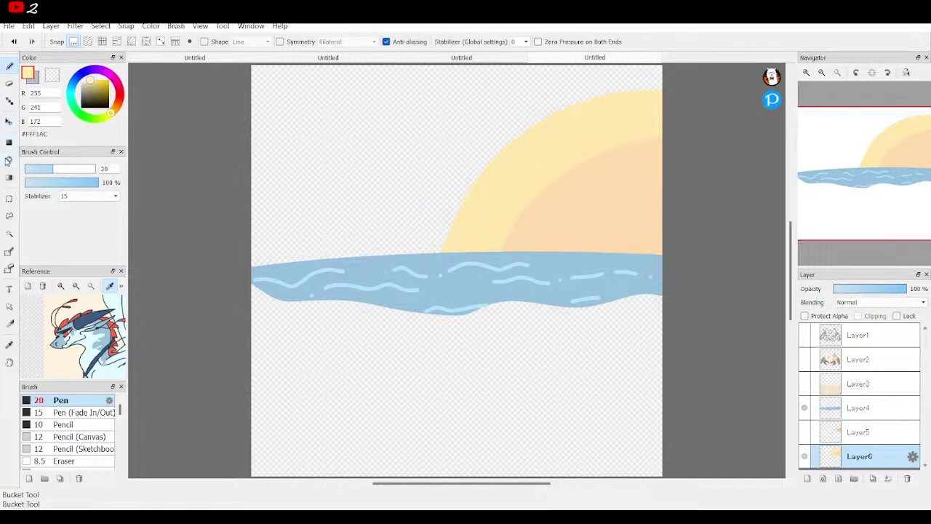
{"action": "left_click", "coordinate": [8, 162]}
{"action": "left_click", "coordinate": [452, 203]}
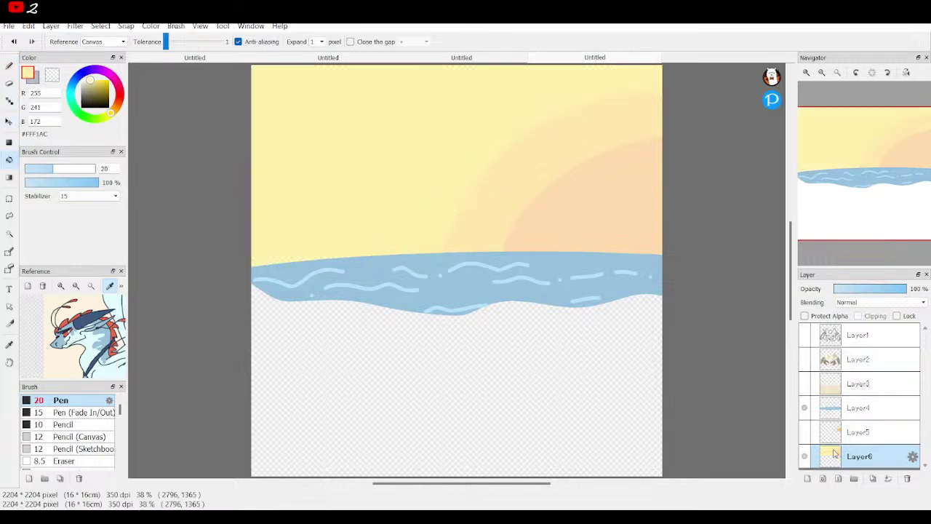
Step: Show the sun, sand and crab layers to check the whole picture, then hide the crab and sand layers again
{"action": "left_click", "coordinate": [804, 433]}
{"action": "left_click", "coordinate": [805, 383]}
{"action": "left_click", "coordinate": [805, 359]}
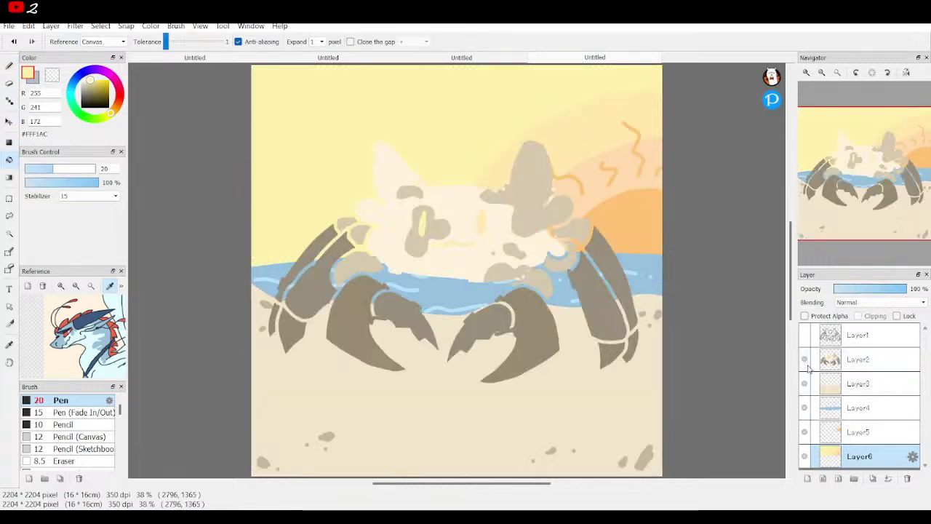
{"action": "left_click", "coordinate": [807, 335]}
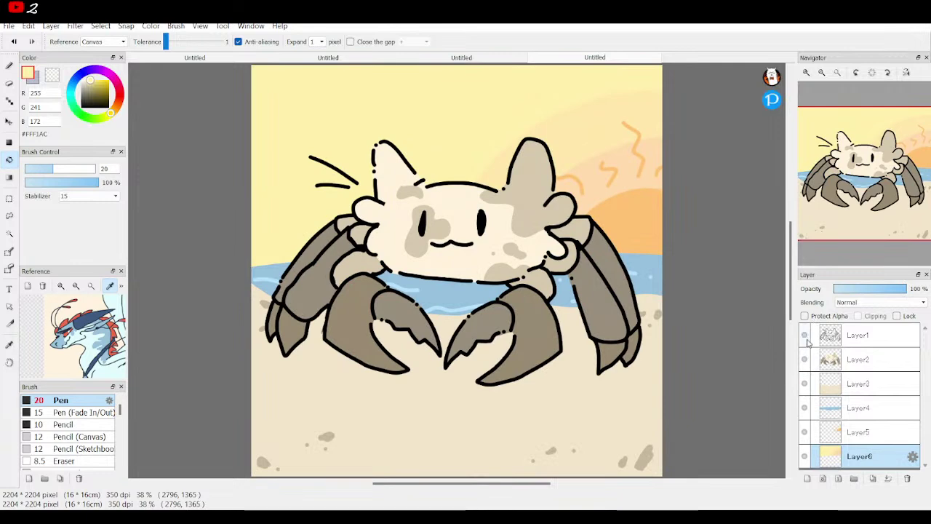
{"action": "left_click", "coordinate": [804, 336]}
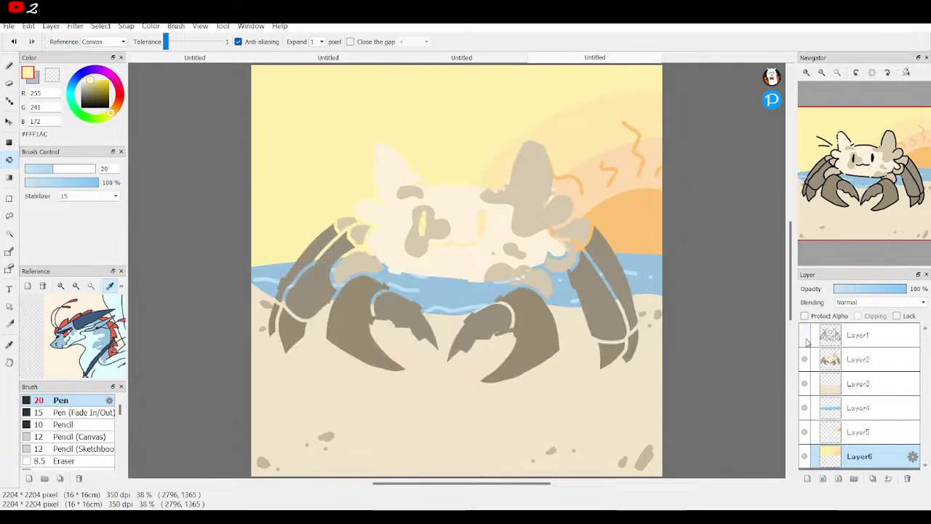
{"action": "left_click", "coordinate": [805, 360]}
{"action": "left_click", "coordinate": [805, 384]}
{"action": "left_click", "coordinate": [804, 391]}
{"action": "left_click", "coordinate": [803, 393]}
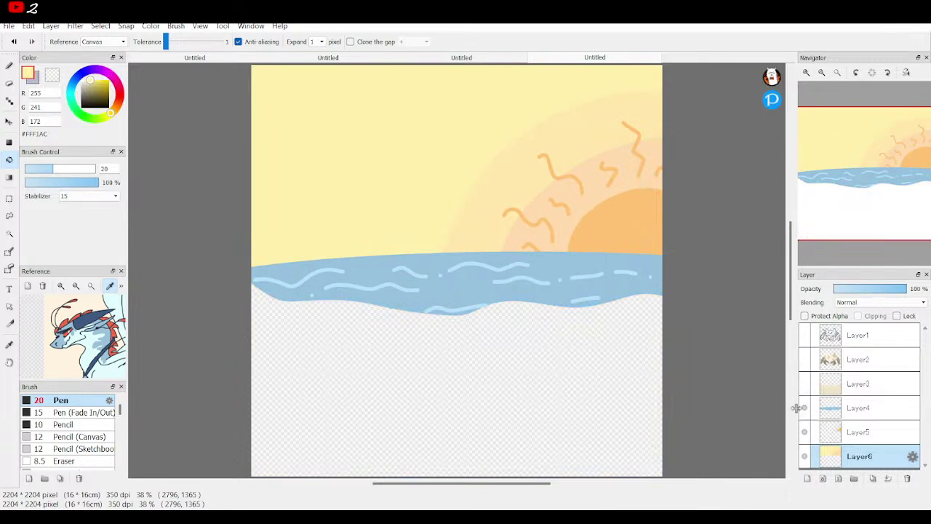
Step: With the sea layer hidden, refill the sky outside the sun's glow in paler yellow, RGB 255, 248, 212
{"action": "left_click", "coordinate": [805, 408]}
{"action": "left_click", "coordinate": [805, 434]}
{"action": "left_click", "coordinate": [805, 433]}
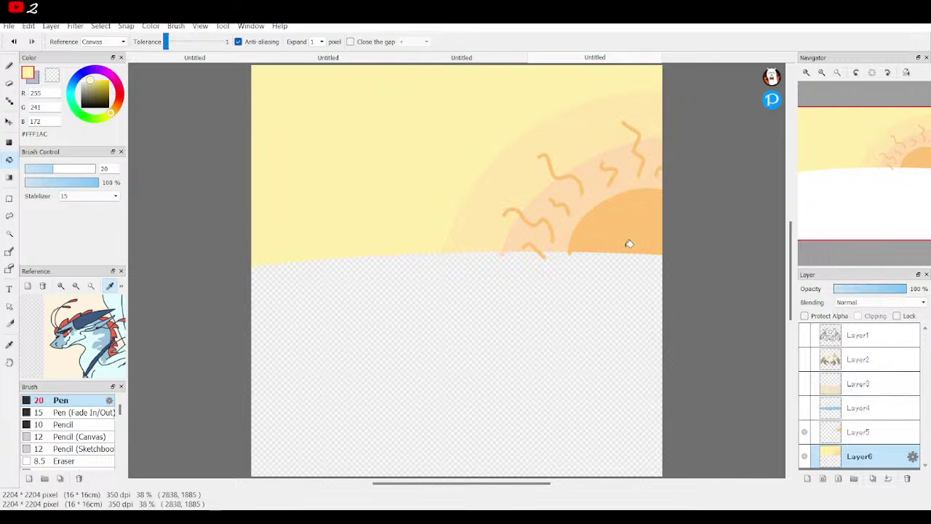
{"action": "left_click_drag", "start_coordinate": [86, 93], "coordinate": [84, 80]}
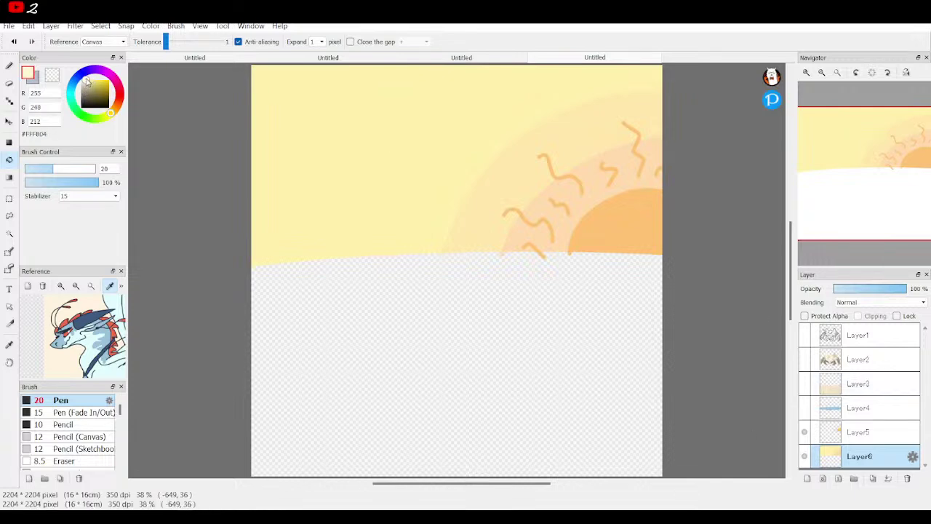
{"action": "left_click", "coordinate": [365, 125]}
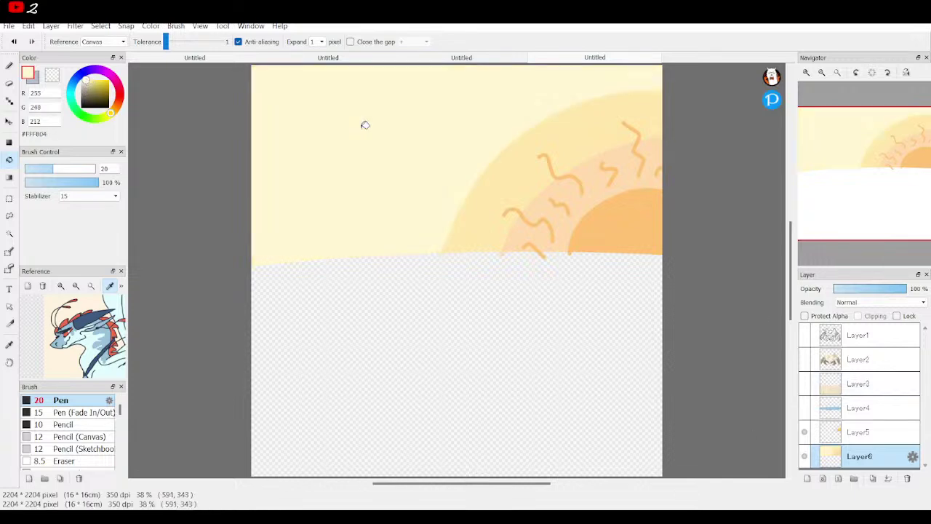
Step: Show the sea, sand, crab colour and crab line art layers again
{"action": "left_click", "coordinate": [805, 408]}
{"action": "left_click", "coordinate": [805, 383]}
{"action": "left_click", "coordinate": [804, 383]}
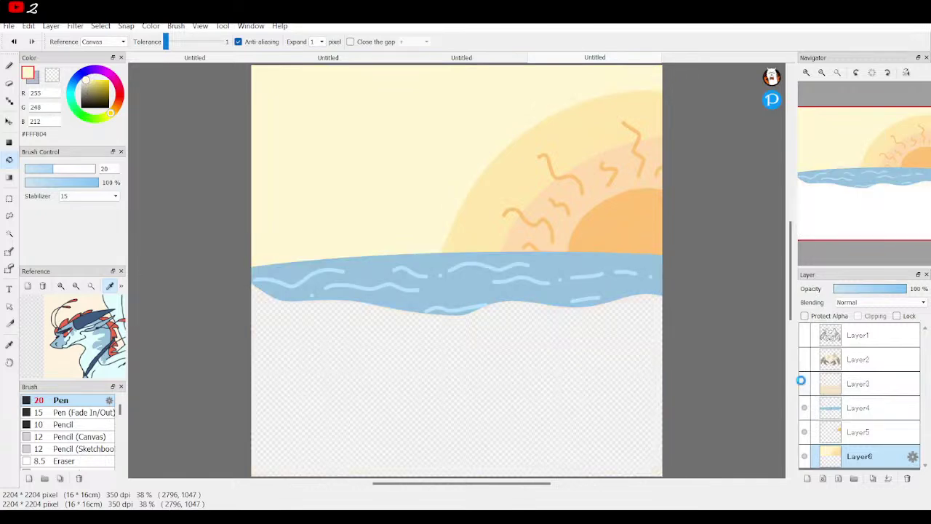
{"action": "left_click", "coordinate": [805, 382]}
{"action": "left_click", "coordinate": [805, 359]}
{"action": "left_click", "coordinate": [805, 334]}
Step: Add a new layer above the sand and set up the pen with an ellipse shape in dark brown, RGB 81, 41, 0
{"action": "left_click", "coordinate": [884, 387]}
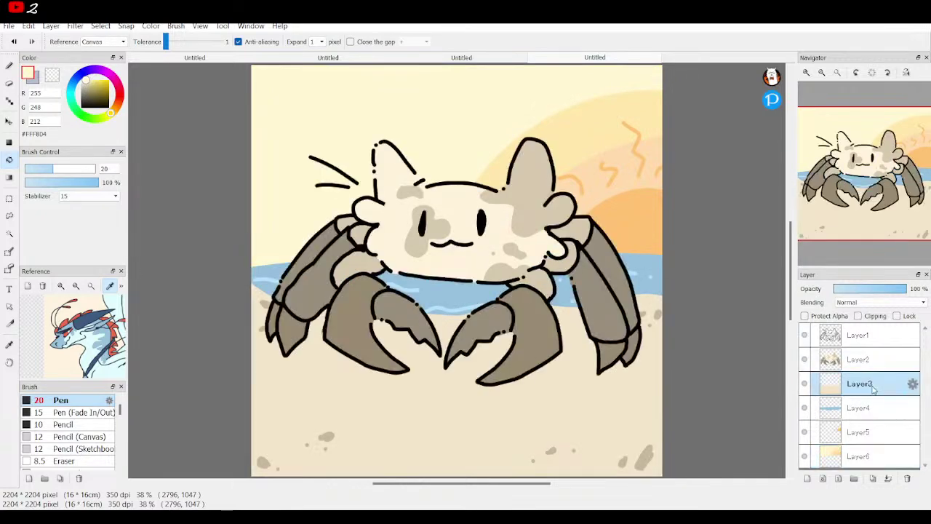
{"action": "left_click", "coordinate": [808, 478]}
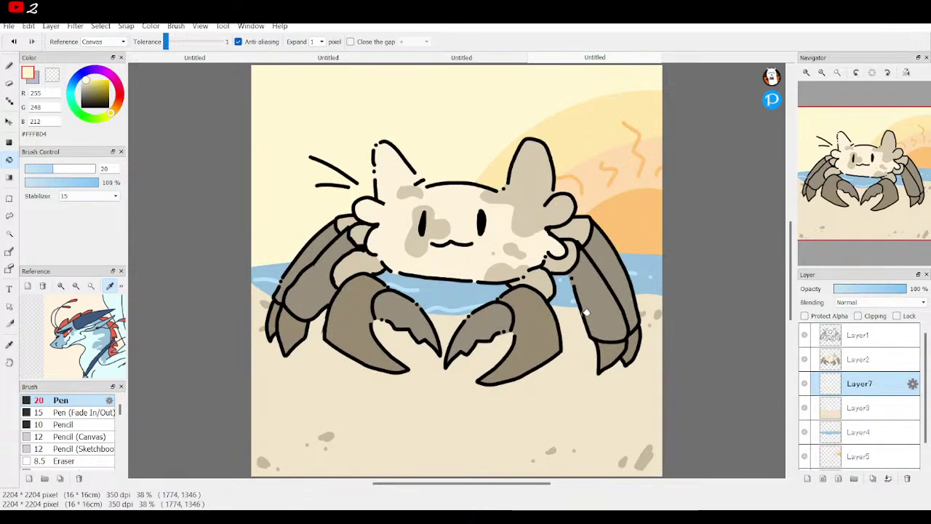
{"action": "left_click", "coordinate": [118, 108]}
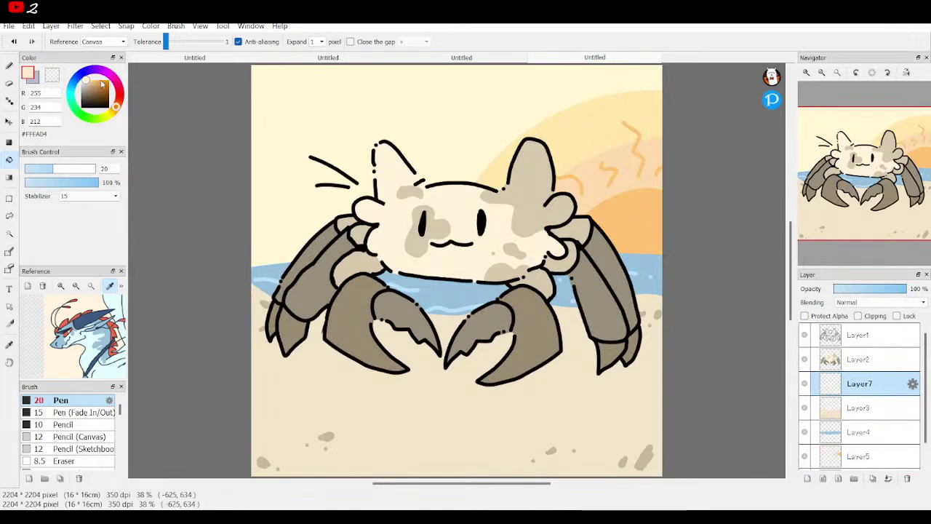
{"action": "mouse_move", "coordinate": [99, 82]}
{"action": "left_mouse_down"}
{"action": "mouse_move", "coordinate": [107, 103]}
{"action": "mouse_move", "coordinate": [125, 104]}
{"action": "left_mouse_up"}
{"action": "left_click", "coordinate": [9, 66]}
{"action": "left_click", "coordinate": [204, 42]}
{"action": "key", "text": "Down"}
{"action": "key", "text": "Down"}
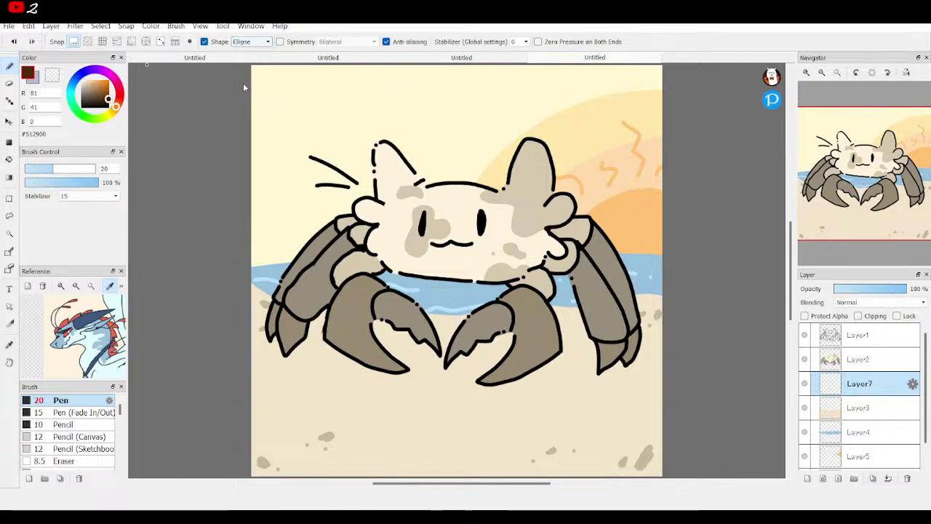
{"action": "left_click_drag", "start_coordinate": [300, 280], "coordinate": [605, 422]}
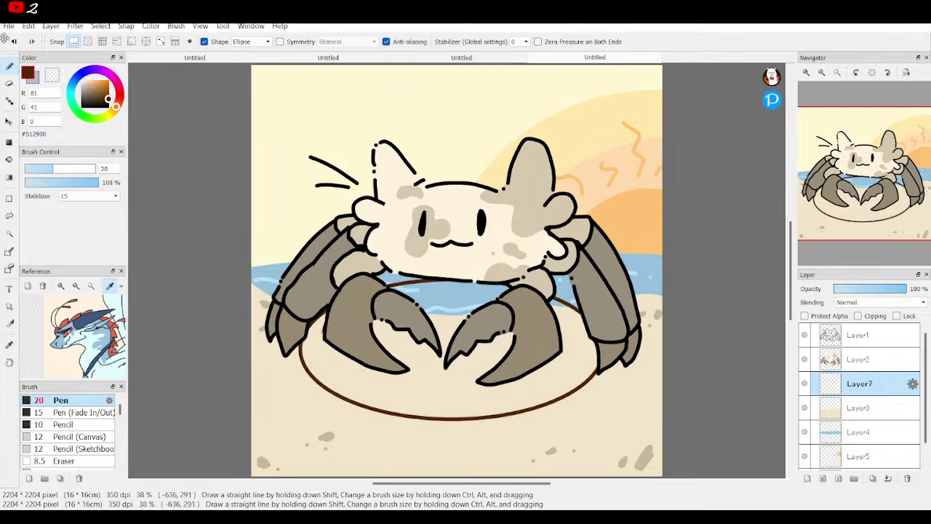
{"action": "left_click", "coordinate": [13, 42]}
{"action": "mouse_move", "coordinate": [283, 295]}
{"action": "left_mouse_down"}
{"action": "mouse_move", "coordinate": [557, 433]}
{"action": "mouse_move", "coordinate": [608, 432]}
{"action": "mouse_move", "coordinate": [635, 395]}
{"action": "left_mouse_up"}
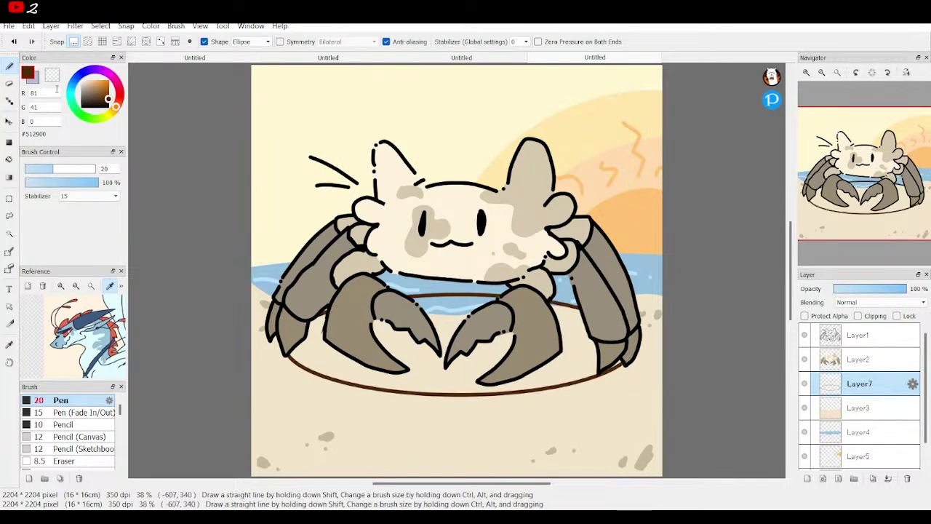
{"action": "left_click", "coordinate": [13, 42]}
Step: Draw a wide flat ellipse beneath the crab with a smaller one overlapping its left end, and fill both dark brown with the crab hidden
{"action": "left_click_drag", "start_coordinate": [272, 321], "coordinate": [633, 400]}
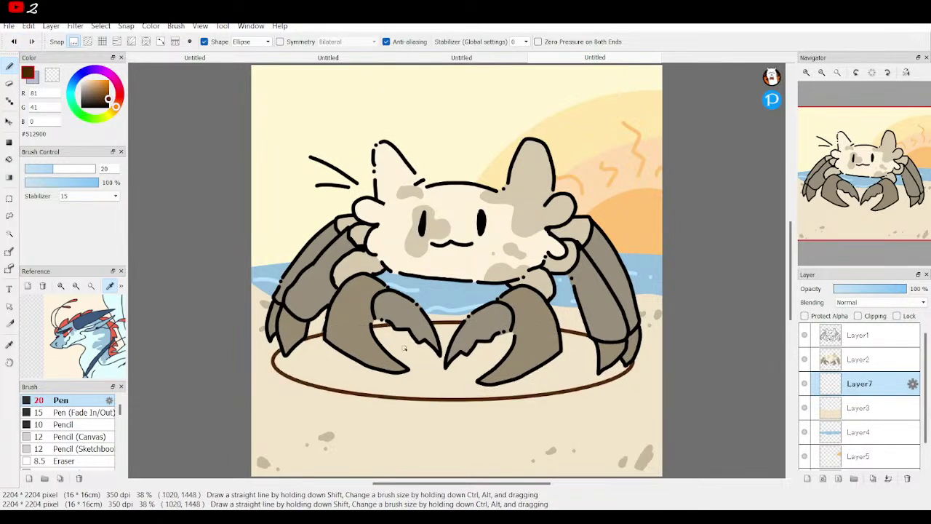
{"action": "mouse_move", "coordinate": [266, 335]}
{"action": "left_mouse_down"}
{"action": "mouse_move", "coordinate": [332, 339]}
{"action": "mouse_move", "coordinate": [369, 375]}
{"action": "left_mouse_up"}
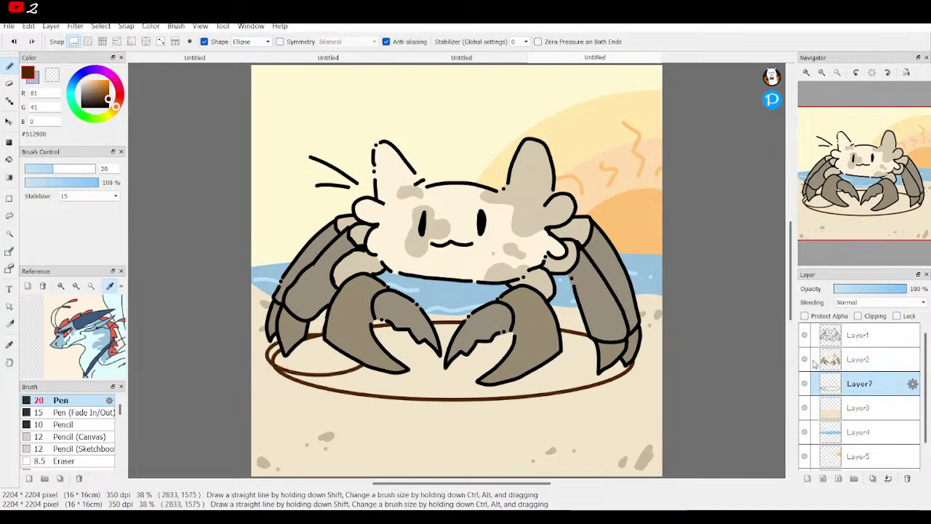
{"action": "left_click", "coordinate": [805, 336]}
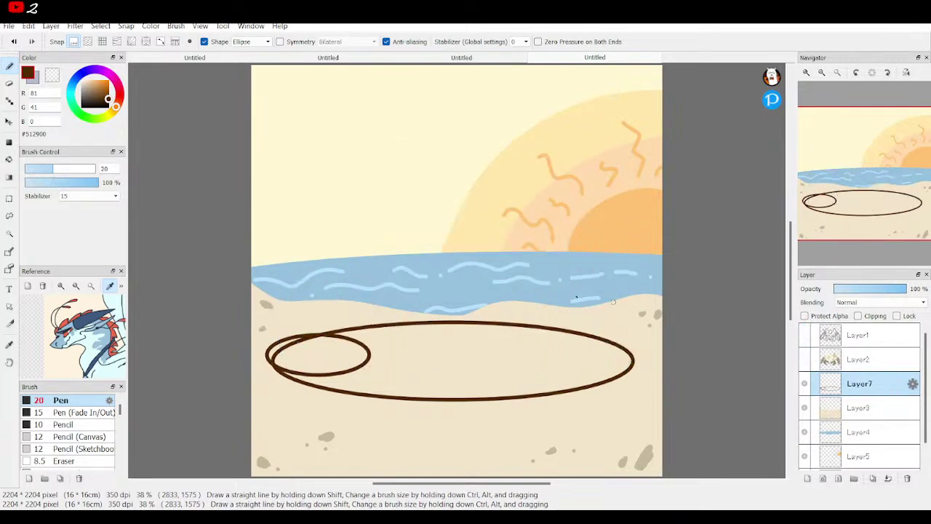
{"action": "left_click", "coordinate": [9, 160]}
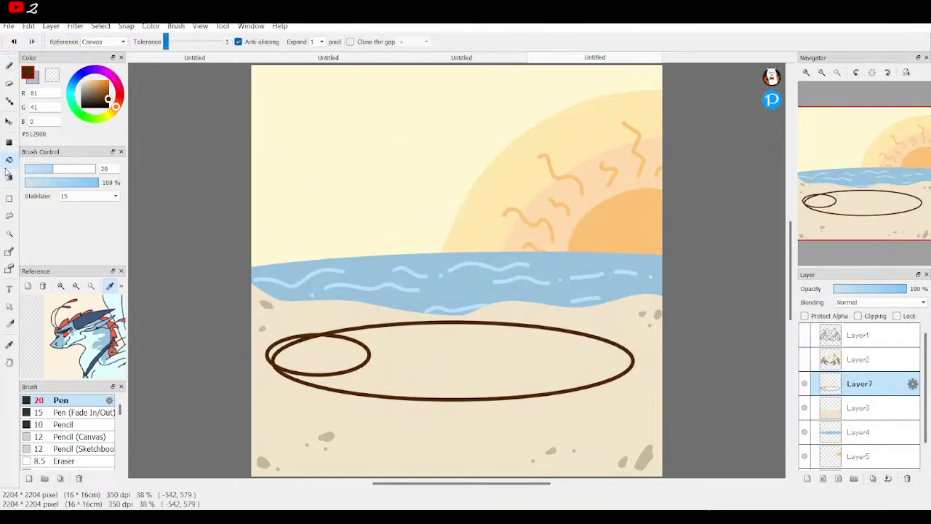
{"action": "left_click", "coordinate": [402, 351]}
{"action": "left_click", "coordinate": [342, 350]}
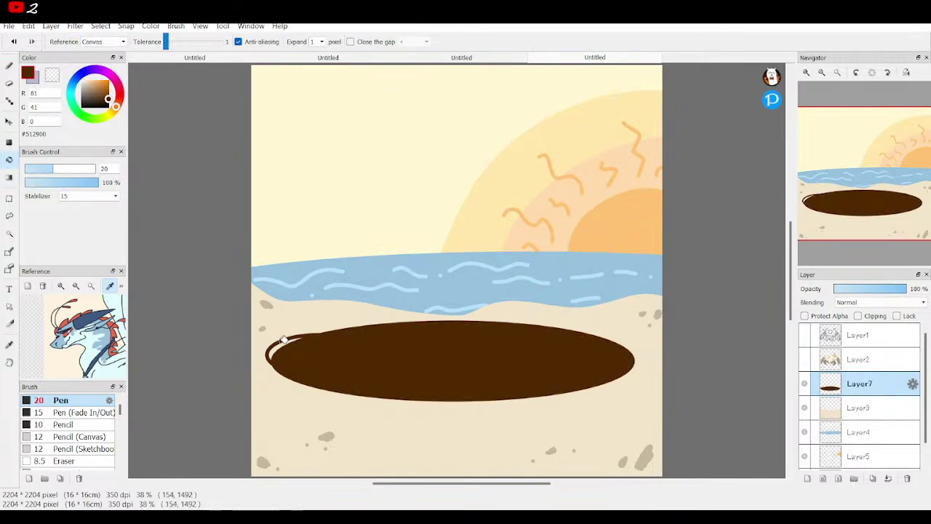
{"action": "left_click", "coordinate": [282, 342]}
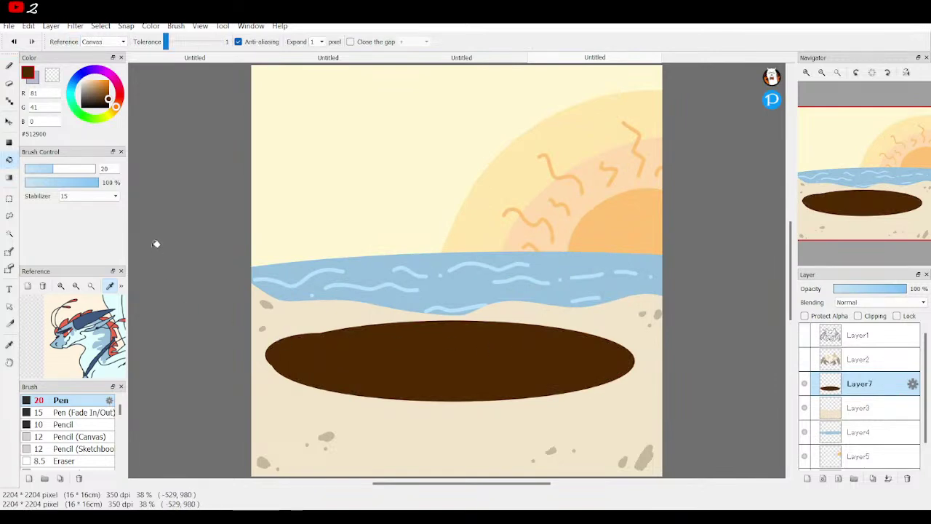
Step: Lower the ground shadow layer's opacity to 30% and show the crab's line art and colour layers again
{"action": "left_click", "coordinate": [9, 67]}
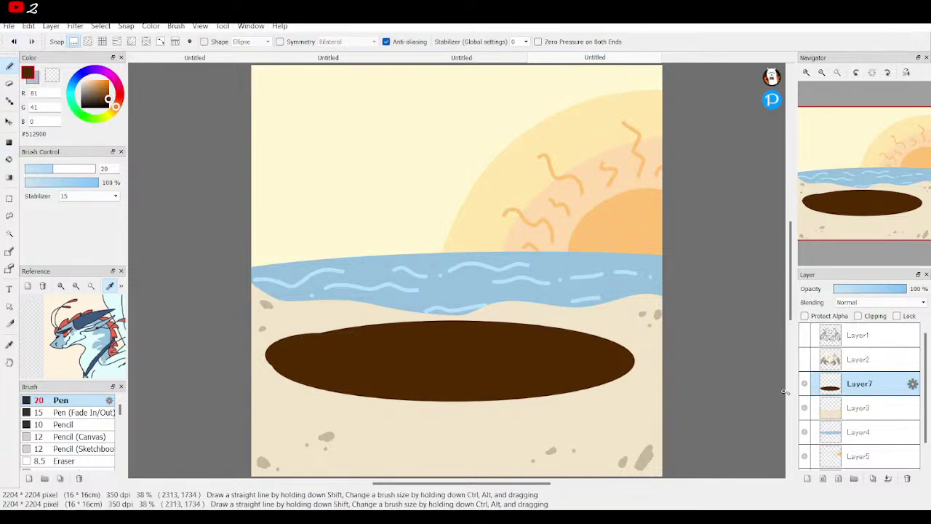
{"action": "left_click", "coordinate": [872, 289]}
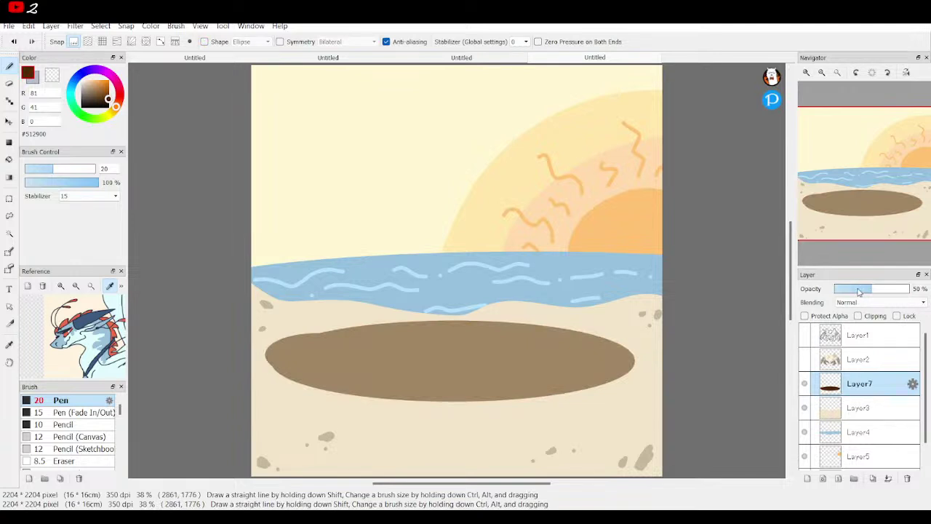
{"action": "left_click_drag", "start_coordinate": [860, 291], "coordinate": [857, 290]}
{"action": "left_click", "coordinate": [805, 335]}
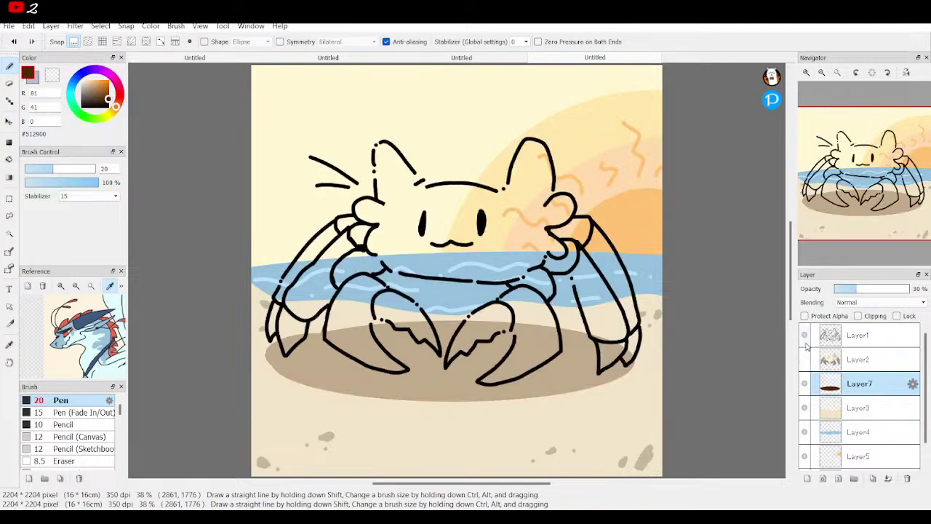
{"action": "left_click", "coordinate": [805, 359]}
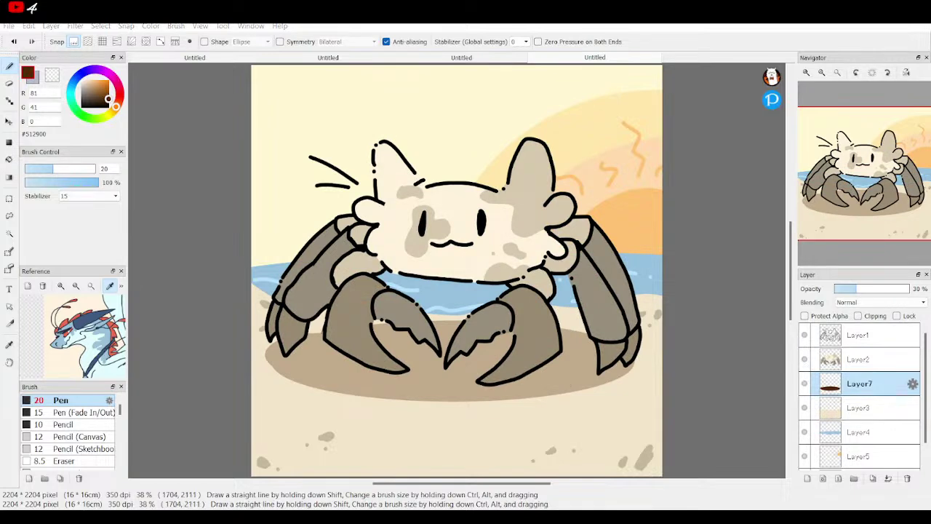
Step: On a new layer above the crab's colours, outline a dark brown shadow along the body's left and lower edge, filling the sliver beside the ear
{"action": "left_click", "coordinate": [855, 362]}
{"action": "left_click", "coordinate": [806, 479]}
{"action": "left_click", "coordinate": [806, 73]}
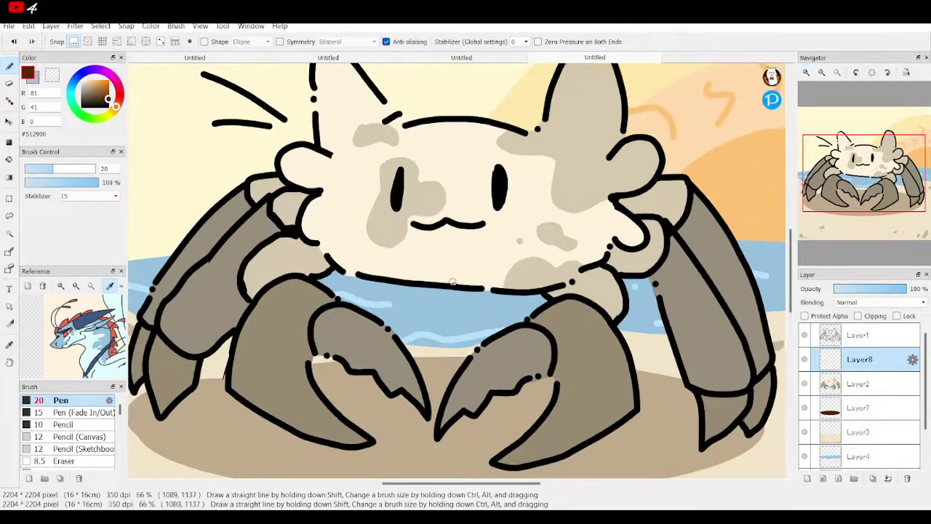
{"action": "left_click_drag", "start_coordinate": [455, 282], "coordinate": [341, 247]}
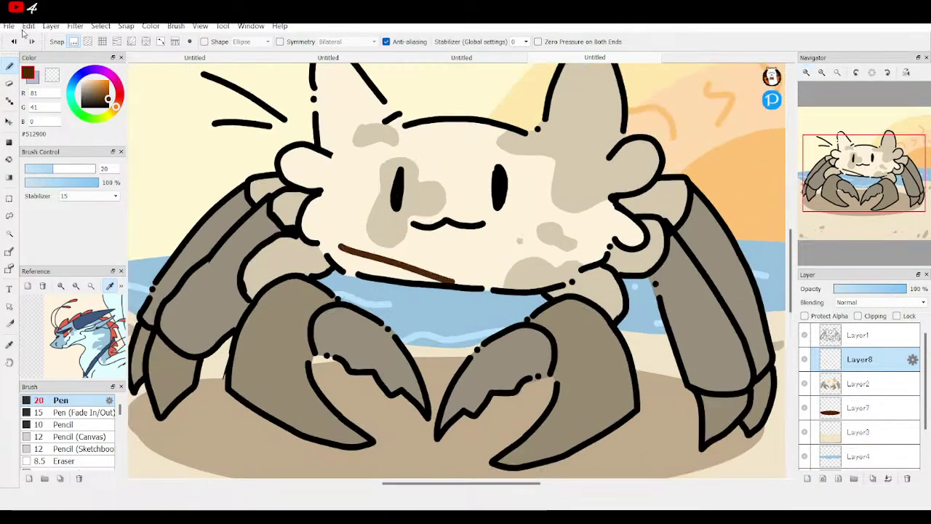
{"action": "key", "text": "ctrl+z"}
{"action": "mouse_move", "coordinate": [435, 284]}
{"action": "left_mouse_down"}
{"action": "mouse_move", "coordinate": [348, 248]}
{"action": "mouse_move", "coordinate": [323, 215]}
{"action": "mouse_move", "coordinate": [333, 187]}
{"action": "mouse_move", "coordinate": [315, 175]}
{"action": "mouse_move", "coordinate": [327, 164]}
{"action": "mouse_move", "coordinate": [318, 80]}
{"action": "left_mouse_up"}
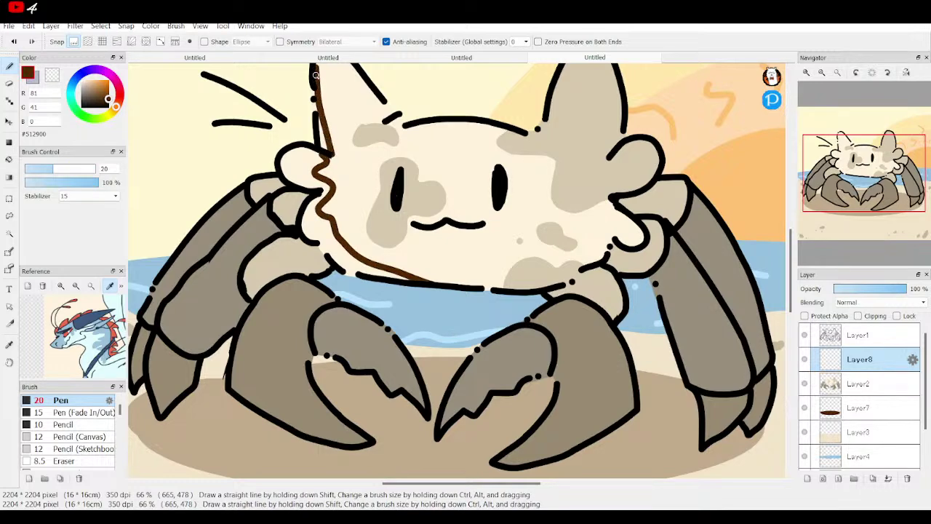
{"action": "left_click_drag", "start_coordinate": [318, 111], "coordinate": [326, 145]}
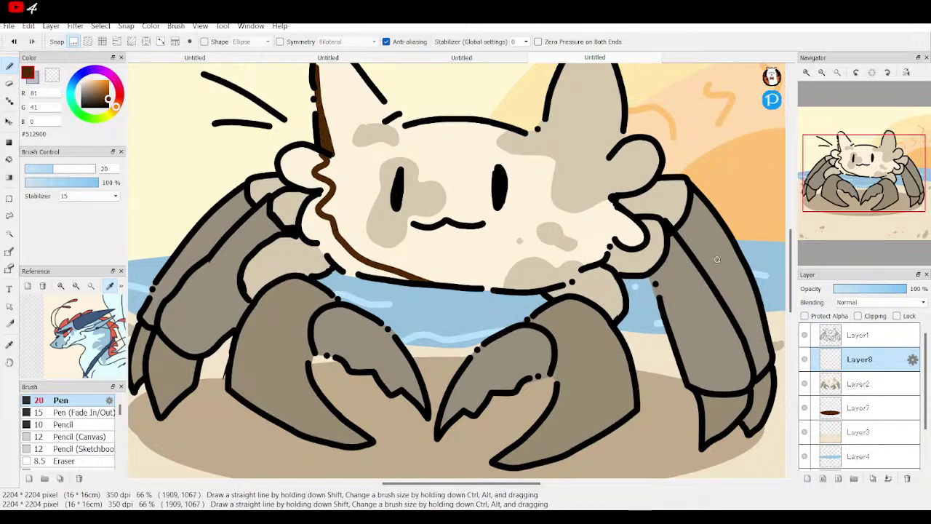
Step: Draw dark brown shadow outlines on the joints, upper segments and tips of the crab's left legs
{"action": "mouse_move", "coordinate": [345, 243]}
{"action": "left_mouse_down"}
{"action": "mouse_move", "coordinate": [496, 243]}
{"action": "mouse_move", "coordinate": [496, 260]}
{"action": "left_mouse_up"}
{"action": "mouse_move", "coordinate": [473, 296]}
{"action": "left_mouse_down"}
{"action": "mouse_move", "coordinate": [448, 273]}
{"action": "mouse_move", "coordinate": [449, 255]}
{"action": "left_mouse_up"}
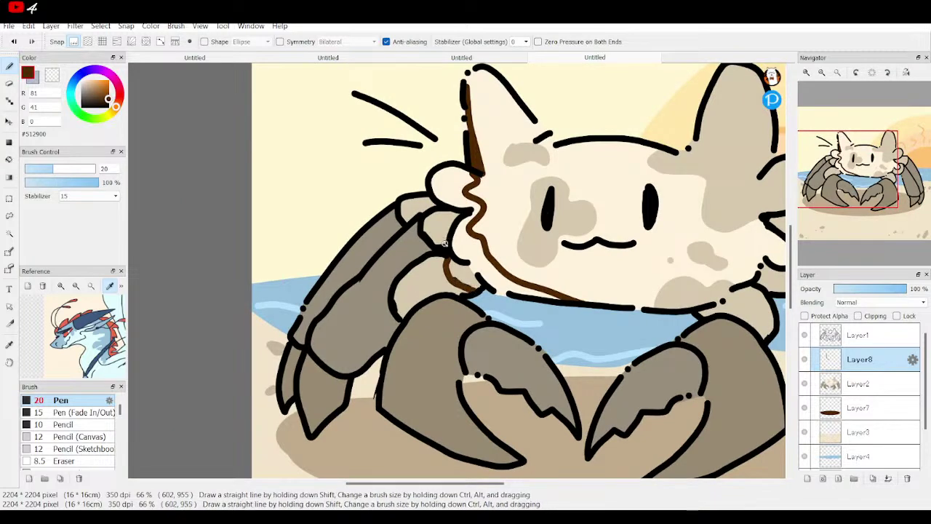
{"action": "left_click_drag", "start_coordinate": [436, 233], "coordinate": [434, 212]}
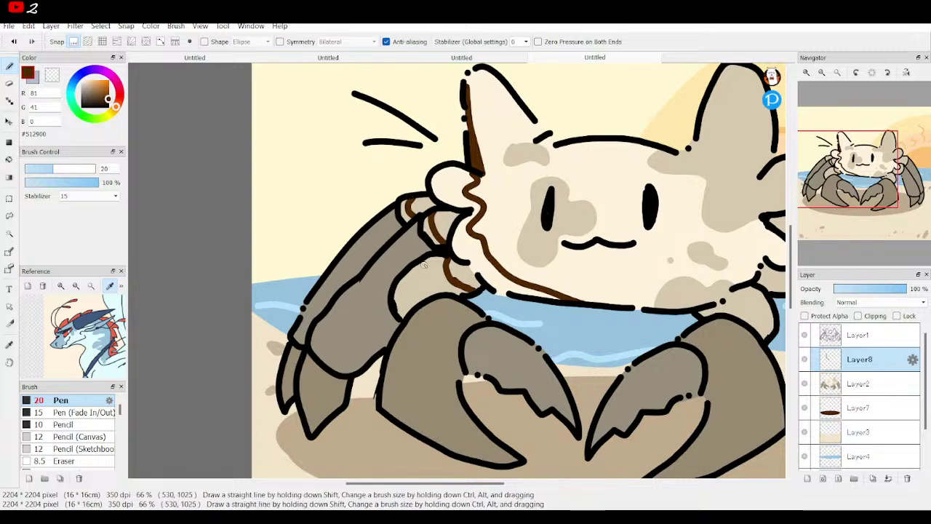
{"action": "mouse_move", "coordinate": [422, 258]}
{"action": "left_mouse_down"}
{"action": "mouse_move", "coordinate": [417, 223]}
{"action": "mouse_move", "coordinate": [386, 231]}
{"action": "mouse_move", "coordinate": [393, 204]}
{"action": "left_mouse_up"}
{"action": "left_click_drag", "start_coordinate": [339, 408], "coordinate": [307, 352]}
{"action": "left_click_drag", "start_coordinate": [291, 395], "coordinate": [281, 368]}
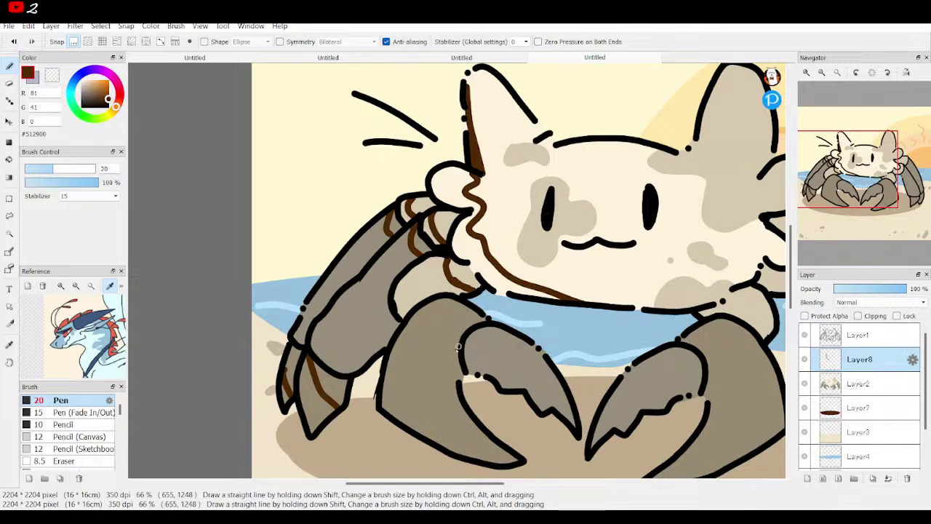
Step: Draw dark brown shadow outlines along the lower parts and pincers of both front claws
{"action": "mouse_move", "coordinate": [394, 342]}
{"action": "left_mouse_down"}
{"action": "mouse_move", "coordinate": [402, 400]}
{"action": "mouse_move", "coordinate": [454, 448]}
{"action": "mouse_move", "coordinate": [499, 451]}
{"action": "left_mouse_up"}
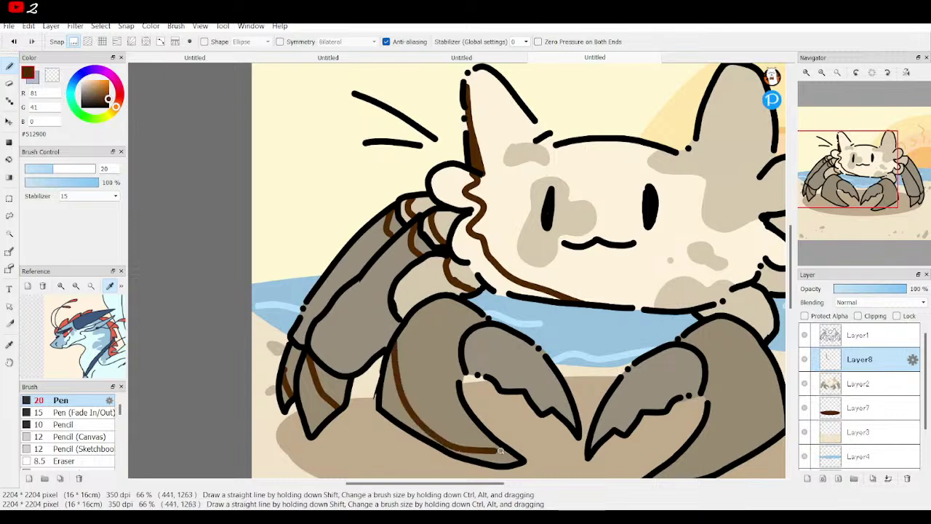
{"action": "mouse_move", "coordinate": [477, 328]}
{"action": "left_mouse_down"}
{"action": "mouse_move", "coordinate": [479, 341]}
{"action": "mouse_move", "coordinate": [553, 407]}
{"action": "mouse_move", "coordinate": [461, 310]}
{"action": "mouse_move", "coordinate": [383, 336]}
{"action": "mouse_move", "coordinate": [389, 344]}
{"action": "mouse_move", "coordinate": [529, 325]}
{"action": "left_mouse_up"}
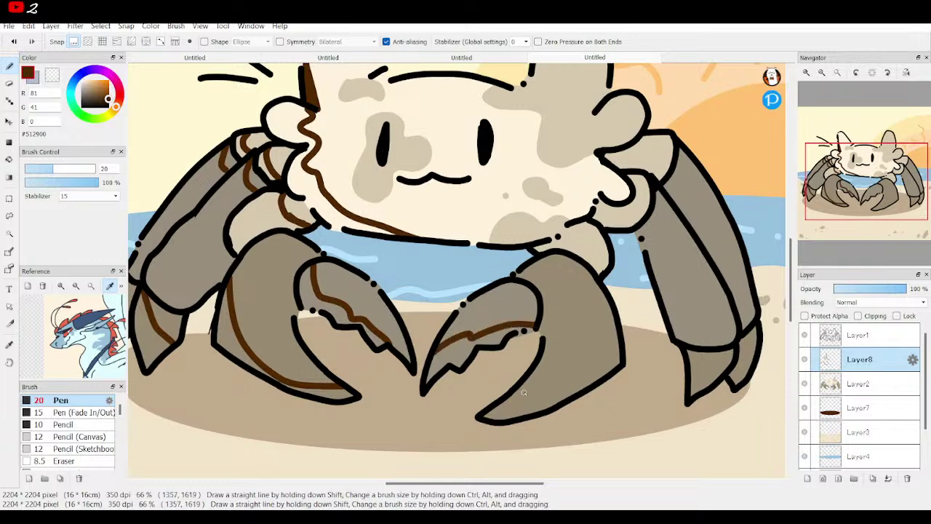
{"action": "mouse_move", "coordinate": [534, 386]}
{"action": "left_mouse_down"}
{"action": "mouse_move", "coordinate": [559, 384]}
{"action": "mouse_move", "coordinate": [611, 308]}
{"action": "left_mouse_up"}
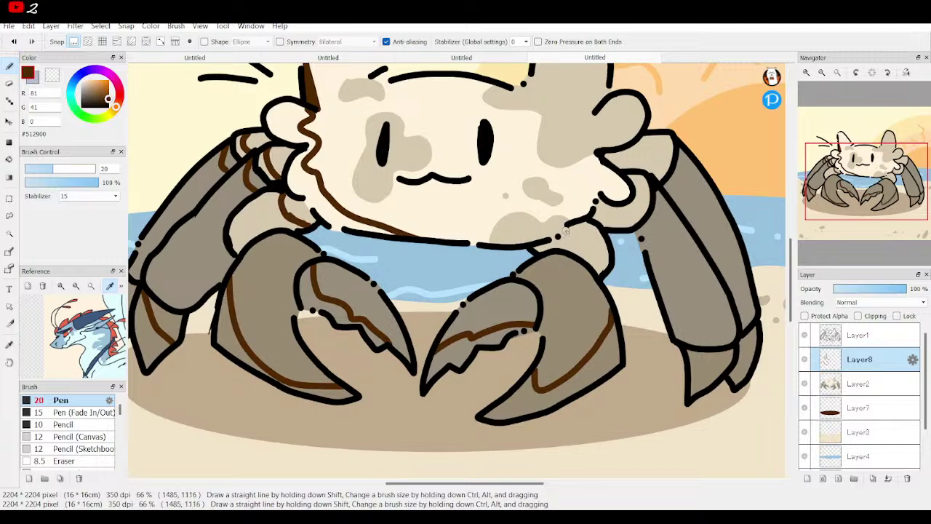
Step: Draw dark brown shadow outlines on the joints, the front upper segment and the tips of the crab's right legs
{"action": "mouse_move", "coordinate": [567, 223]}
{"action": "left_mouse_down"}
{"action": "mouse_move", "coordinate": [564, 240]}
{"action": "mouse_move", "coordinate": [603, 240]}
{"action": "mouse_move", "coordinate": [594, 213]}
{"action": "mouse_move", "coordinate": [634, 209]}
{"action": "left_mouse_up"}
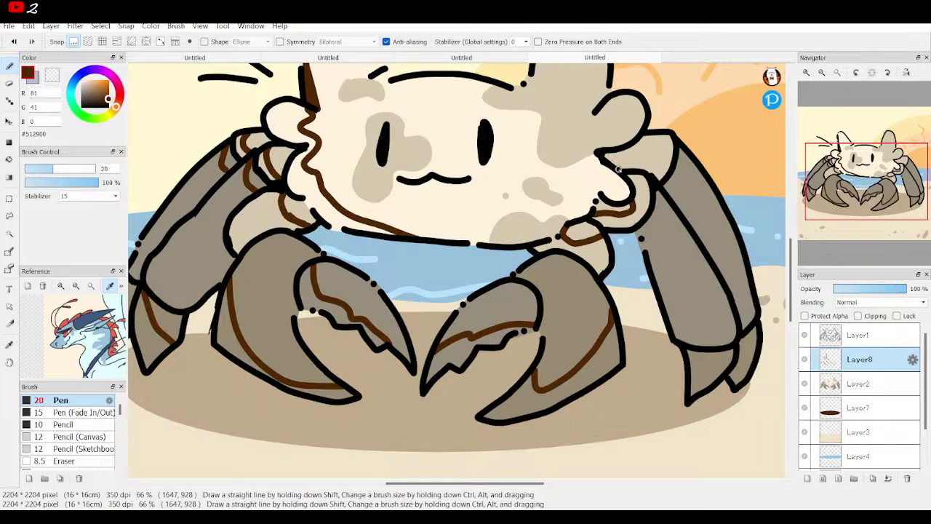
{"action": "left_click_drag", "start_coordinate": [623, 157], "coordinate": [639, 151]}
{"action": "left_click_drag", "start_coordinate": [654, 233], "coordinate": [667, 196]}
{"action": "left_click_drag", "start_coordinate": [693, 391], "coordinate": [729, 348]}
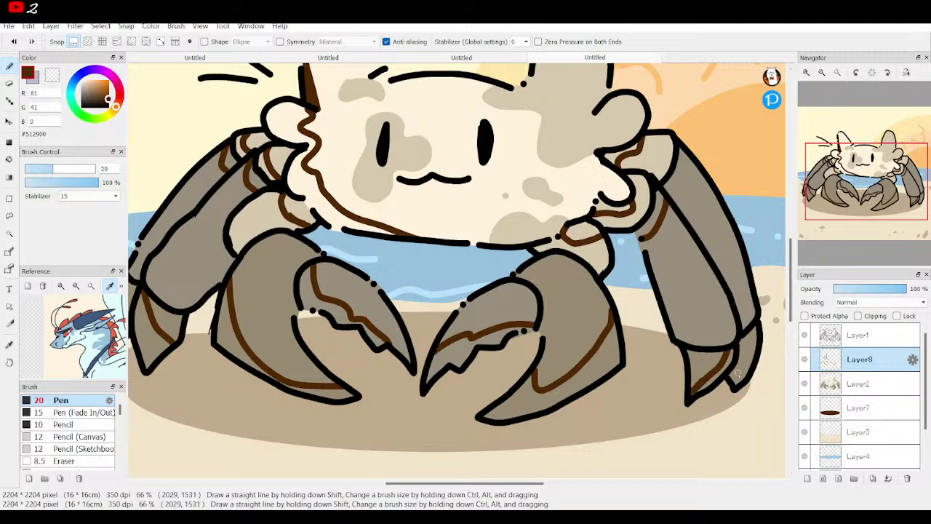
{"action": "left_click_drag", "start_coordinate": [732, 381], "coordinate": [760, 341]}
Step: Fill the two right leg tips with dark brown, and undo the trial fill of the upper leg segment
{"action": "left_click", "coordinate": [8, 161]}
{"action": "left_click", "coordinate": [705, 356]}
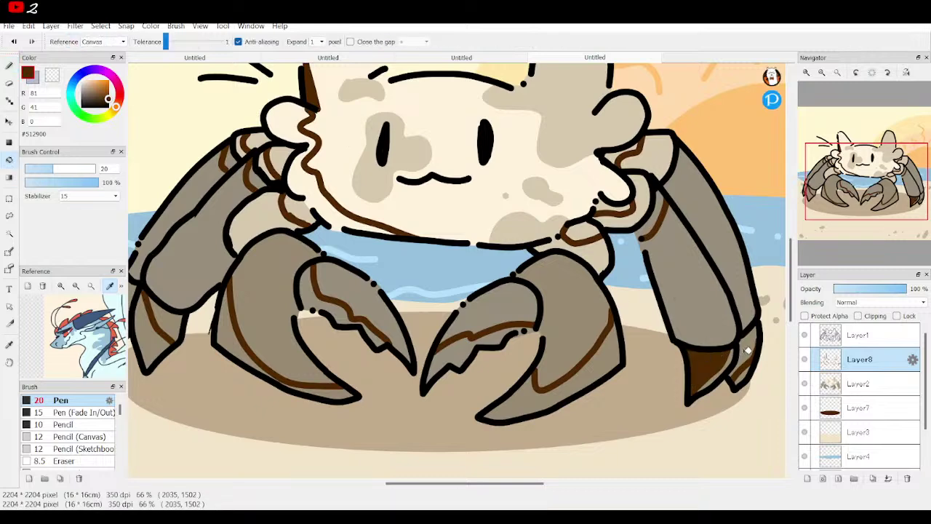
{"action": "left_click", "coordinate": [744, 352]}
{"action": "left_click", "coordinate": [648, 225]}
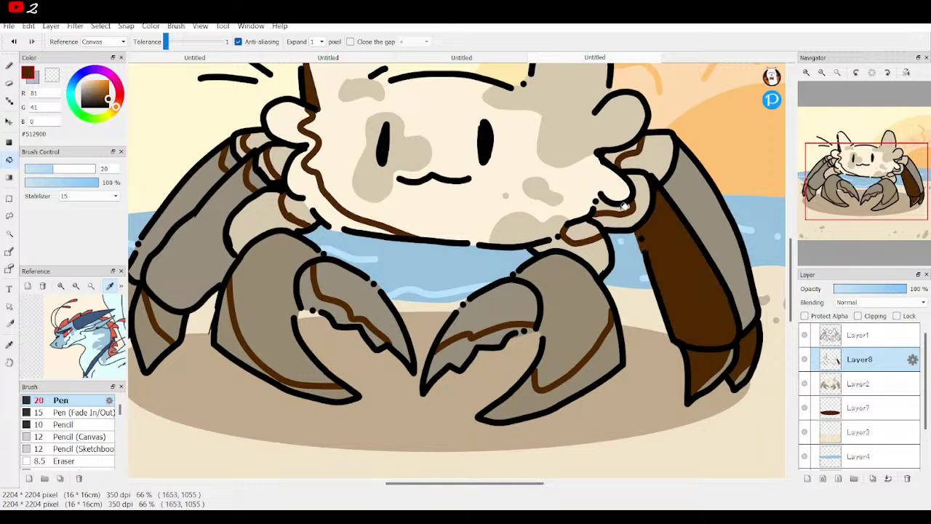
{"action": "key", "text": "ctrl+z"}
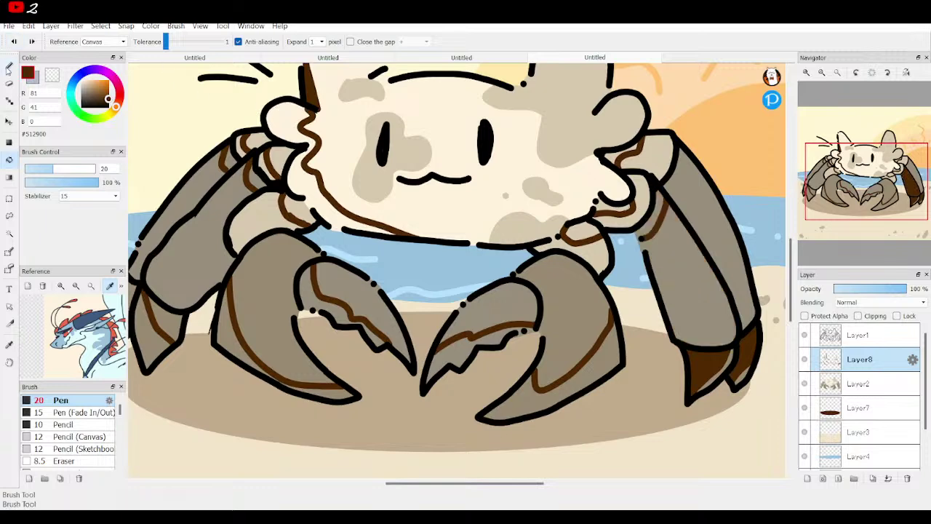
Step: Fill the outlined shadows on the crab's right front upper leg segment, right leg joints and right claw joint with dark brown
{"action": "key", "text": "n"}
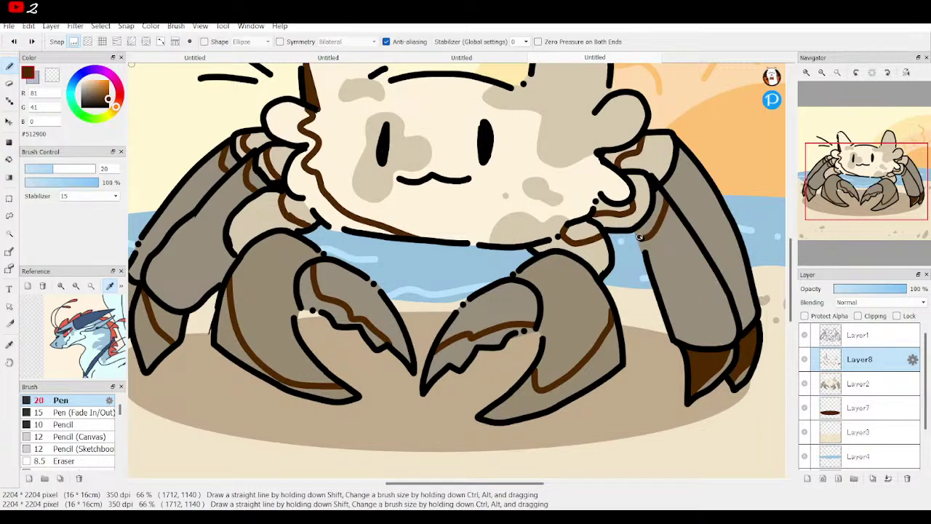
{"action": "left_click", "coordinate": [10, 162]}
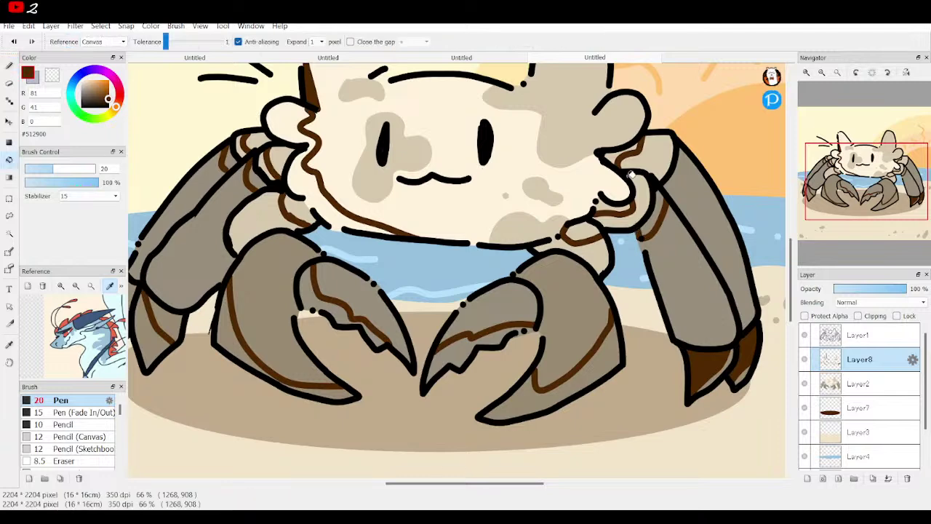
{"action": "left_click", "coordinate": [653, 222]}
{"action": "left_click", "coordinate": [615, 205]}
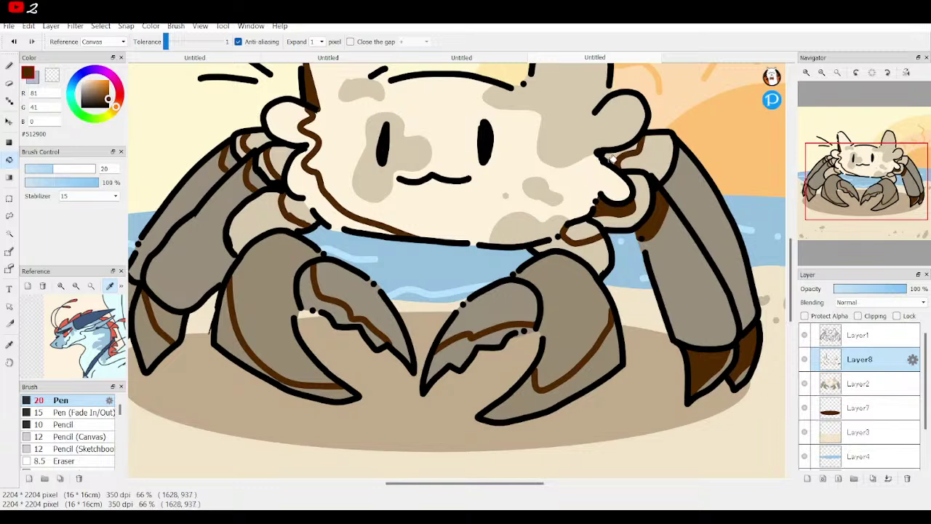
{"action": "left_click", "coordinate": [614, 154]}
{"action": "left_click", "coordinate": [583, 231]}
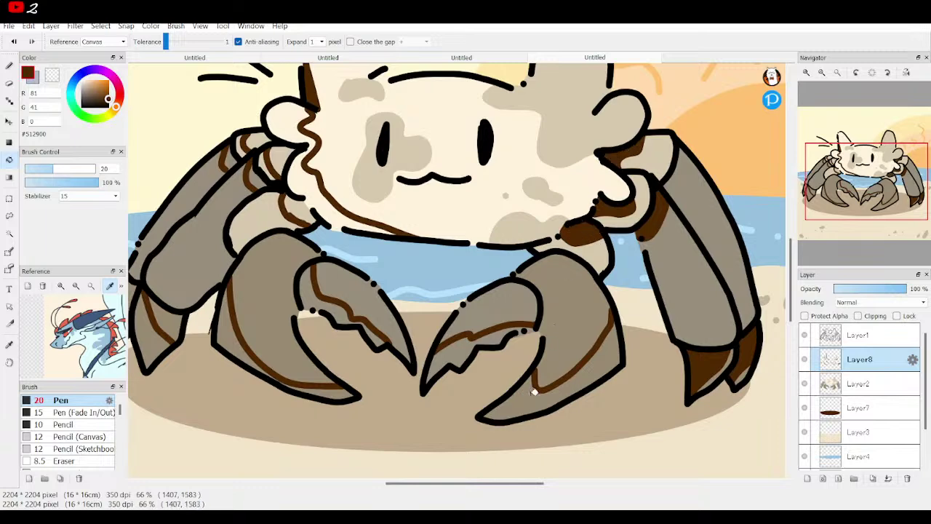
Step: Fill the outlined shadows on the lower parts and pincers of both front claws with dark brown
{"action": "left_click", "coordinate": [551, 358]}
{"action": "left_click", "coordinate": [461, 351]}
{"action": "left_click_drag", "start_coordinate": [460, 351], "coordinate": [458, 250]}
{"action": "left_click", "coordinate": [371, 234]}
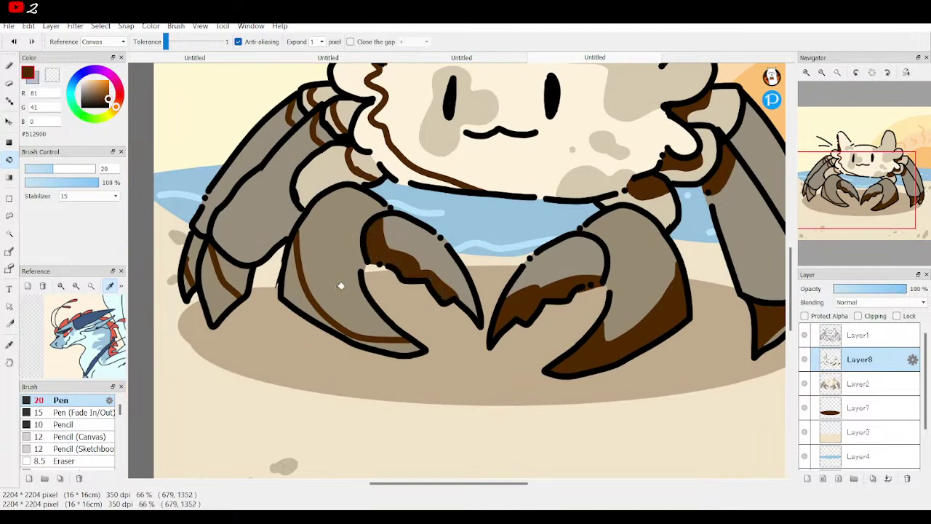
{"action": "left_click", "coordinate": [297, 291]}
{"action": "left_click", "coordinate": [391, 345]}
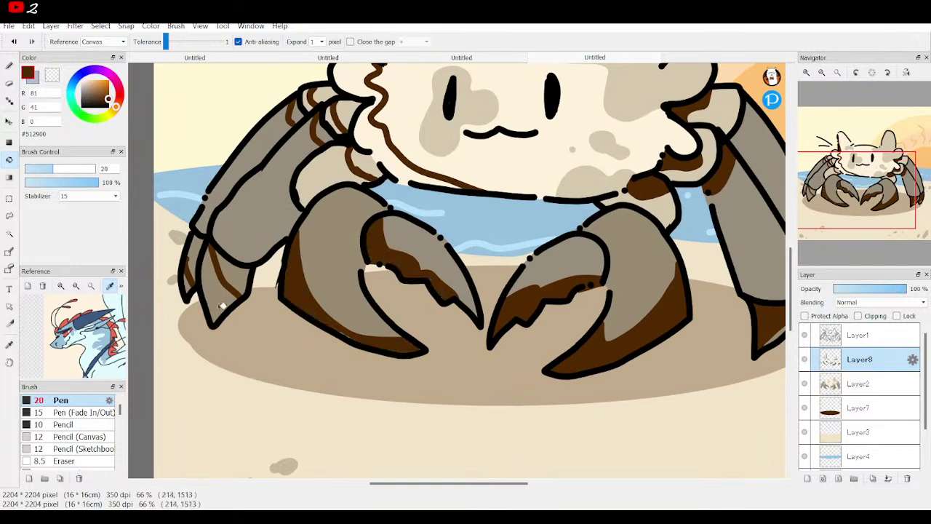
Step: Fill the outlined shadows on the two left leg tips with dark brown, undoing the first misplaced fill
{"action": "left_click", "coordinate": [217, 301]}
{"action": "key", "text": "ctrl+z"}
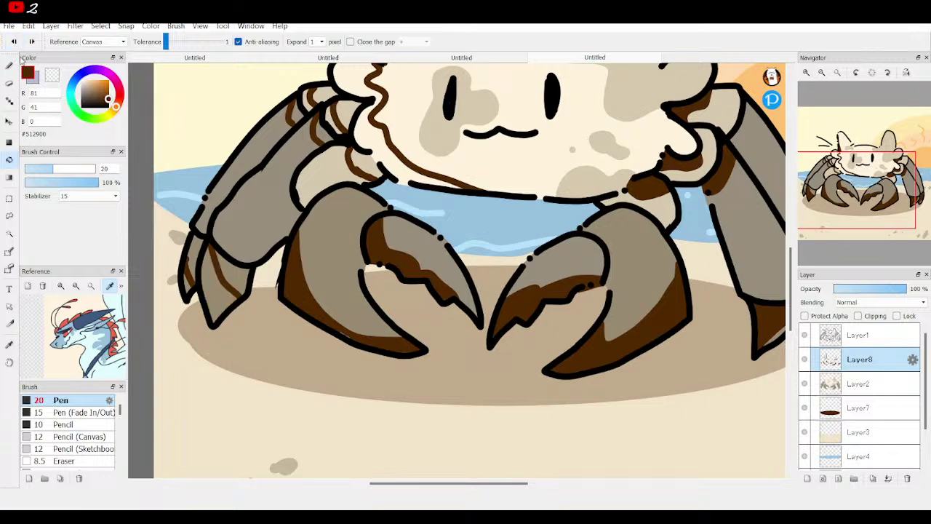
{"action": "left_click", "coordinate": [232, 277]}
{"action": "left_click", "coordinate": [195, 258]}
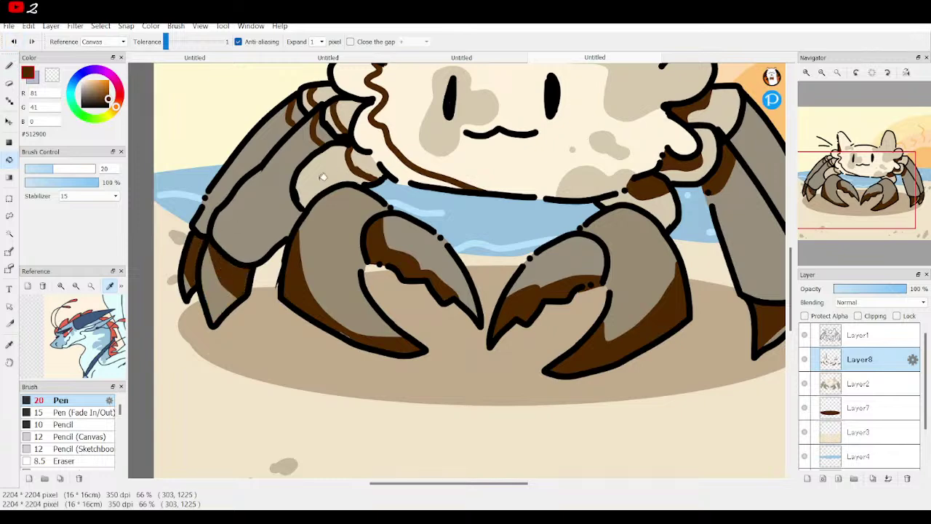
Step: Fill the outlined shadows on the left leg joints, the left upper leg segments and the left side of the body with dark brown
{"action": "left_click", "coordinate": [367, 161]}
{"action": "left_click", "coordinate": [316, 125]}
{"action": "left_click", "coordinate": [299, 116]}
{"action": "left_click", "coordinate": [324, 95]}
{"action": "left_click", "coordinate": [350, 116]}
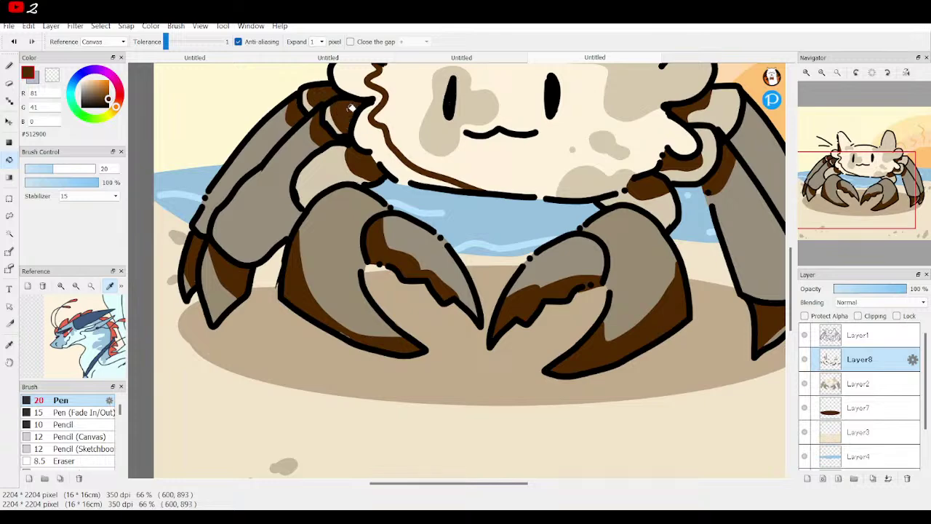
{"action": "left_click", "coordinate": [380, 148]}
{"action": "mouse_move", "coordinate": [855, 187]}
{"action": "left_mouse_down"}
{"action": "mouse_move", "coordinate": [852, 166]}
{"action": "mouse_move", "coordinate": [854, 189]}
{"action": "left_mouse_up"}
Step: Lower the opacity of the crab's dark brown shading layer to 37%
{"action": "left_click", "coordinate": [7, 66]}
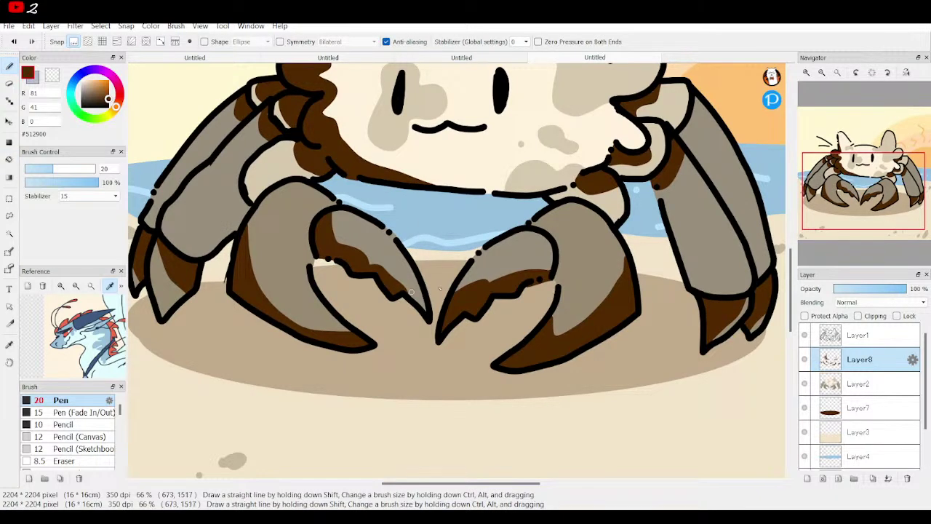
{"action": "left_click", "coordinate": [837, 72]}
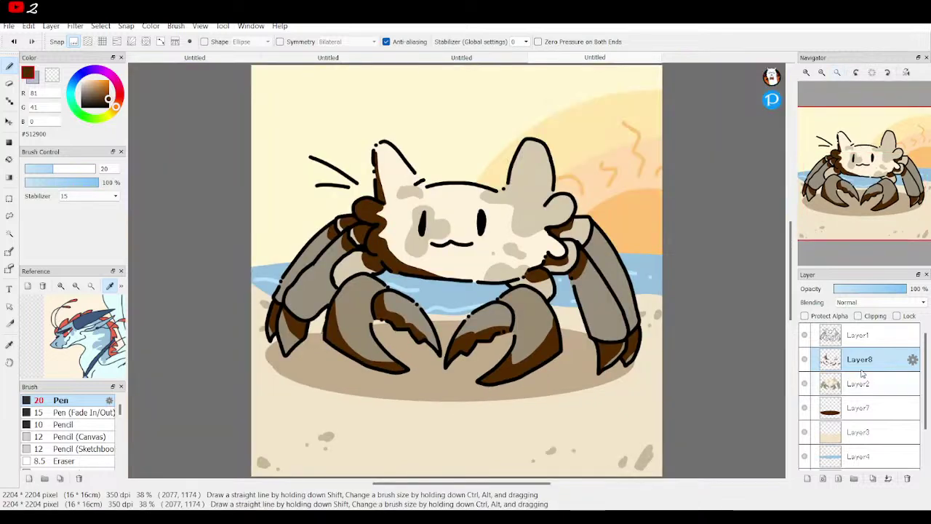
{"action": "left_click_drag", "start_coordinate": [905, 289], "coordinate": [858, 289]}
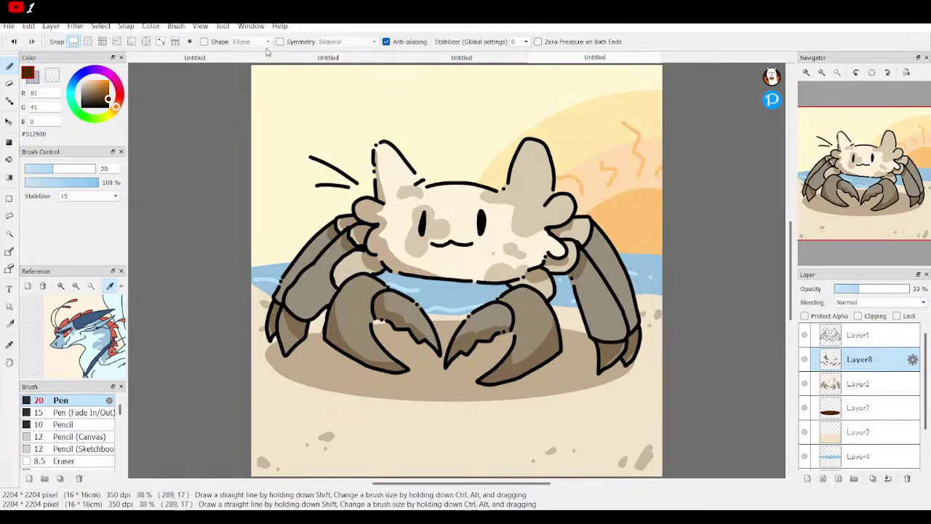
{"action": "mouse_move", "coordinate": [860, 290]}
{"action": "left_mouse_down"}
{"action": "mouse_move", "coordinate": [876, 291]}
{"action": "mouse_move", "coordinate": [864, 293]}
{"action": "left_mouse_up"}
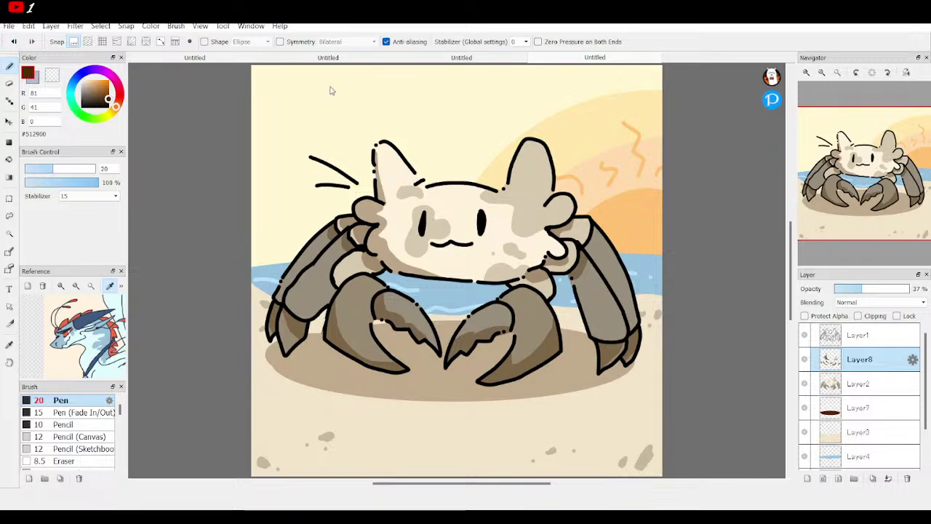
Step: Add a new layer above the crab's line art layer at the top of the stack
{"action": "left_click", "coordinate": [864, 338]}
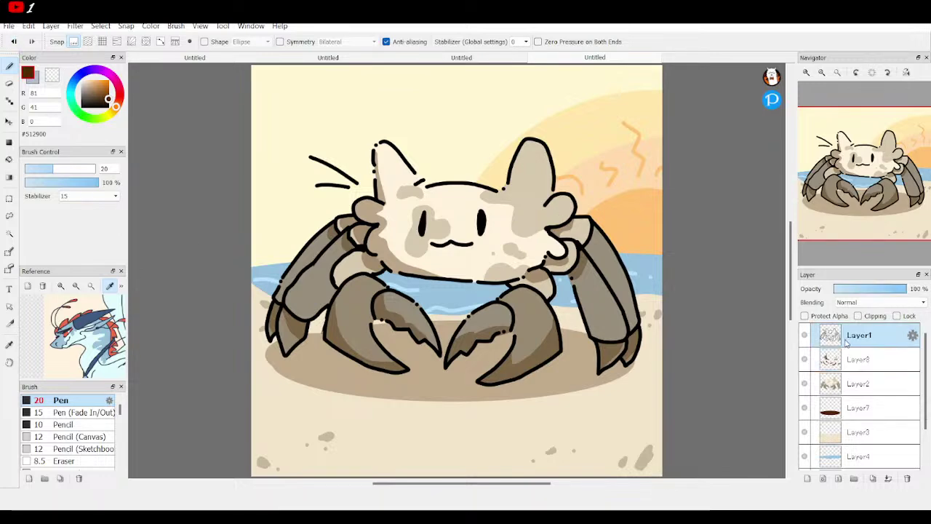
{"action": "scroll", "coordinate": [914, 357], "scroll_direction": "down", "scroll_amount": 2}
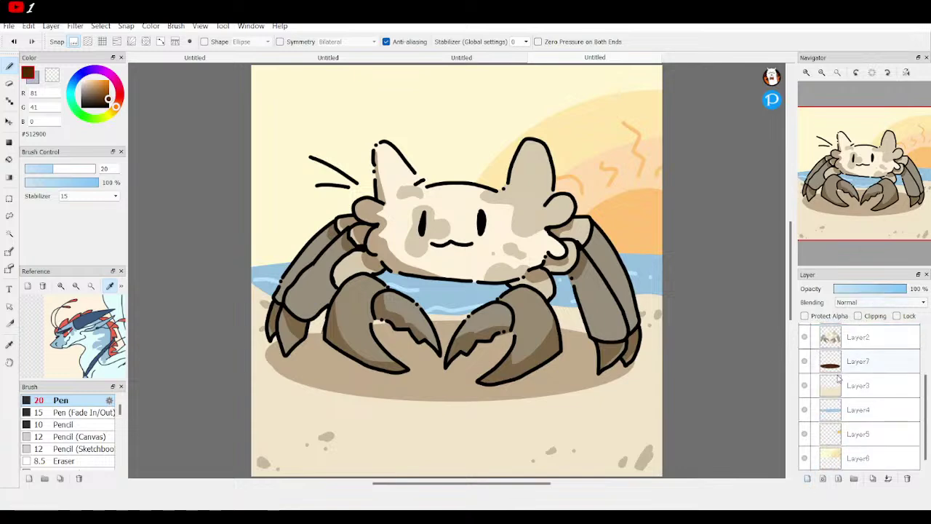
{"action": "key", "text": "ctrl+shift+n"}
Step: Hide the line art, shading, base colour, ground shadow and all background layers, leaving only the new empty layer shown
{"action": "left_click", "coordinate": [805, 360]}
{"action": "left_click", "coordinate": [805, 384]}
{"action": "left_click", "coordinate": [805, 407]}
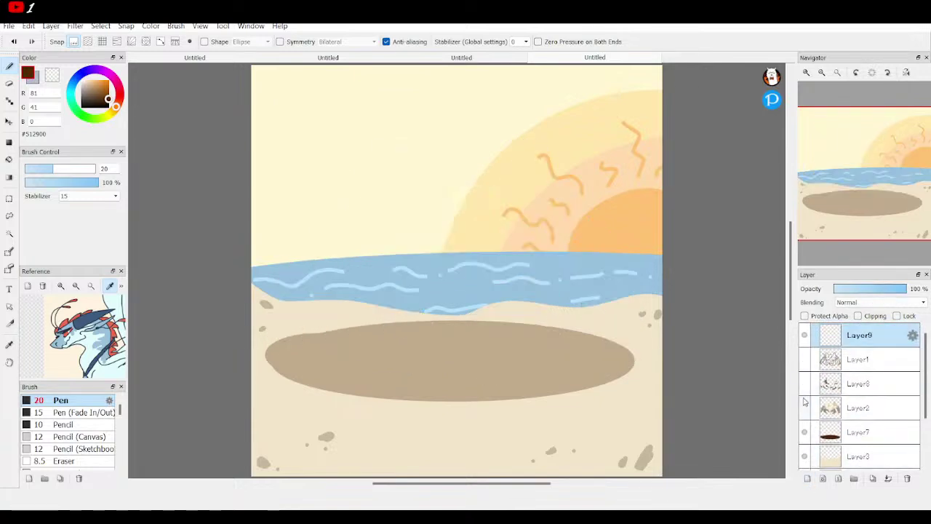
{"action": "left_click", "coordinate": [811, 434]}
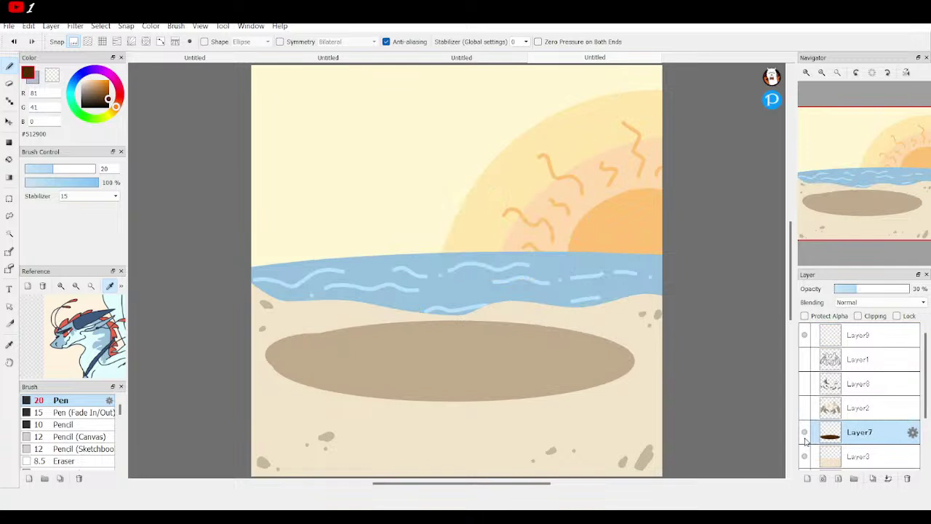
{"action": "left_click", "coordinate": [804, 432]}
{"action": "scroll", "coordinate": [808, 408], "scroll_direction": "down", "scroll_amount": 3}
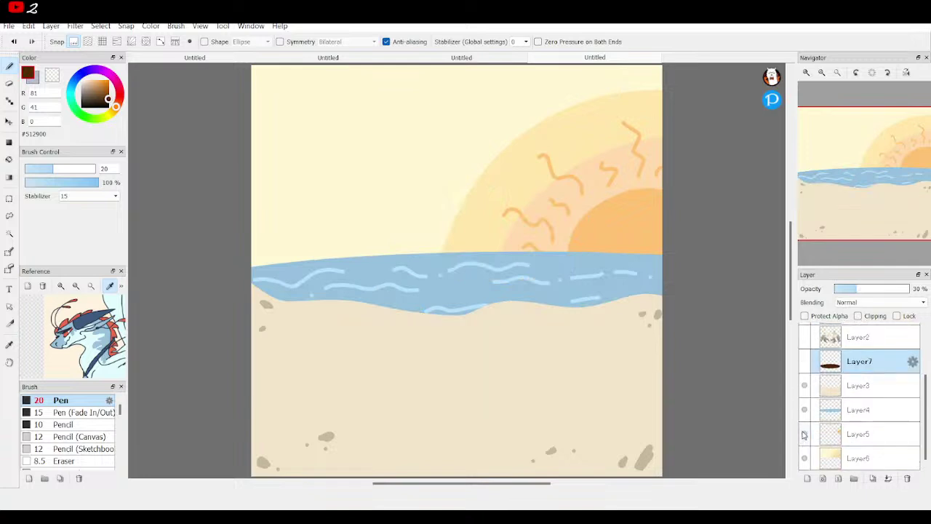
{"action": "left_click", "coordinate": [805, 386]}
{"action": "left_click", "coordinate": [805, 409]}
{"action": "left_click", "coordinate": [805, 434]}
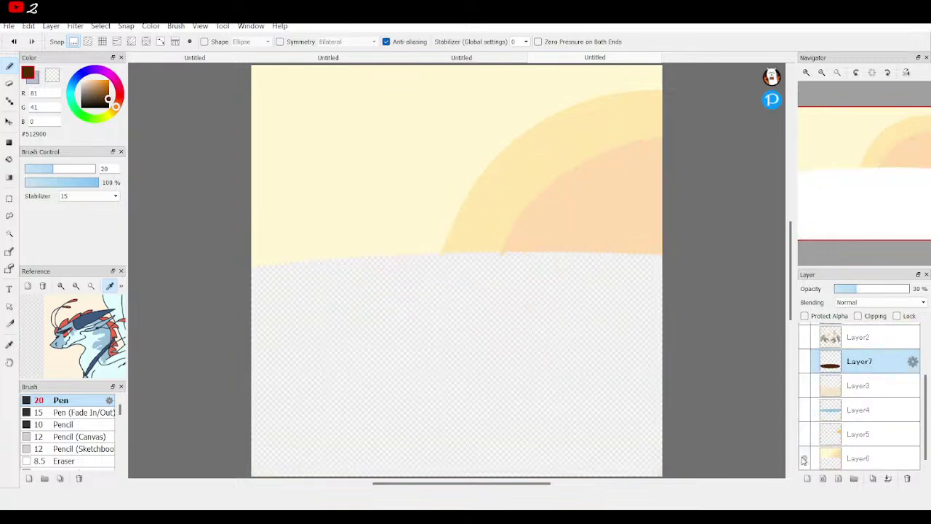
{"action": "left_click", "coordinate": [805, 458]}
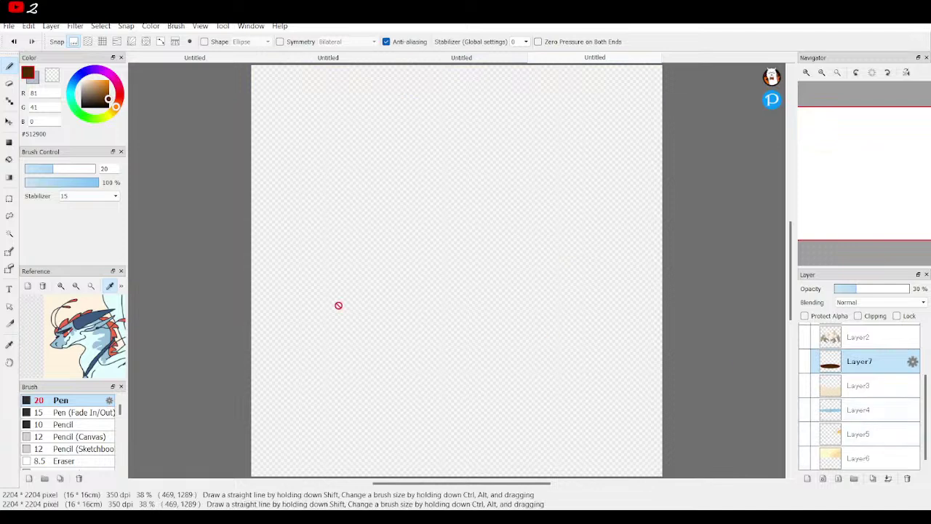
Step: Fill the whole new top layer with orange #FF9F00
{"action": "left_click", "coordinate": [108, 75]}
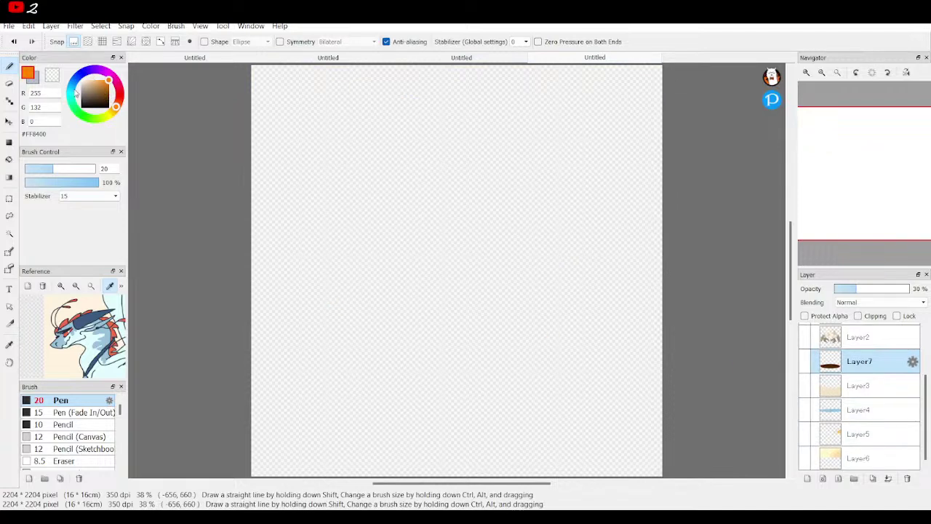
{"action": "left_click", "coordinate": [9, 160]}
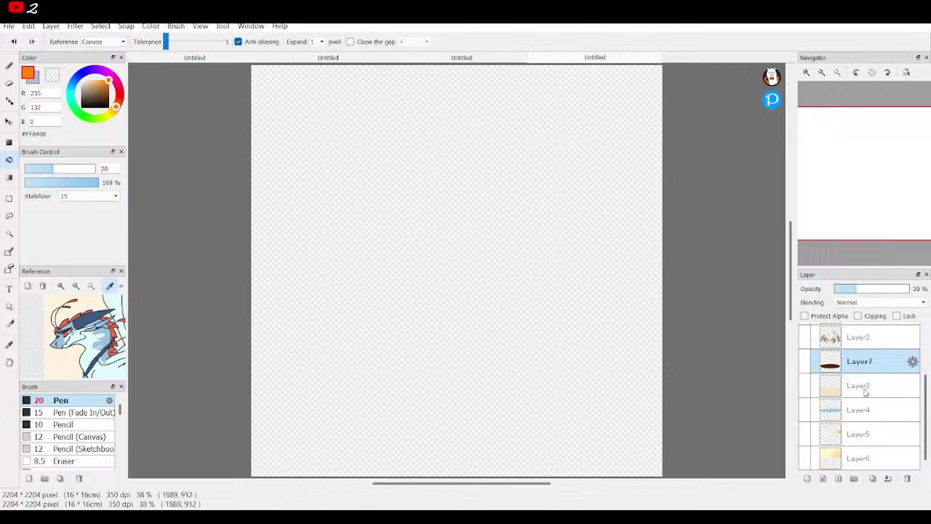
{"action": "scroll", "coordinate": [894, 396], "scroll_direction": "up", "scroll_amount": 3}
{"action": "left_click", "coordinate": [841, 337]}
{"action": "left_click", "coordinate": [551, 266], "text": "alt"}
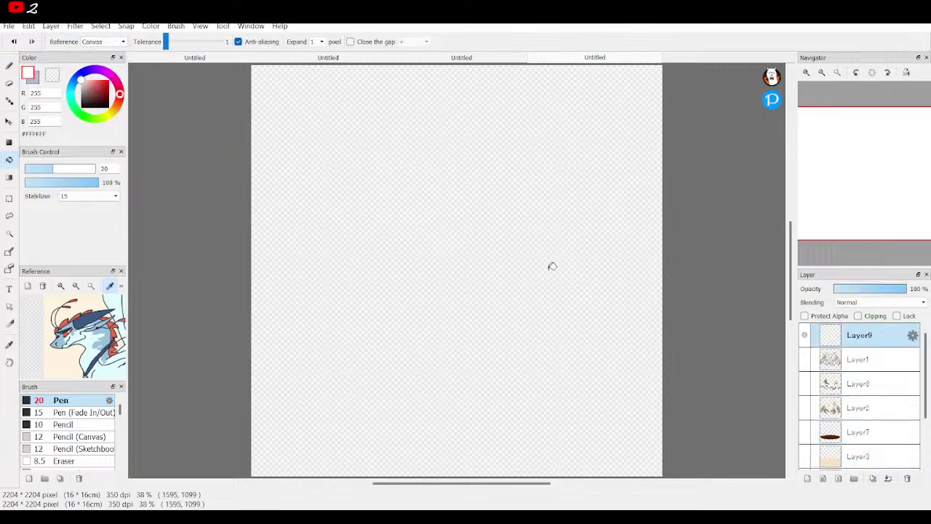
{"action": "left_click", "coordinate": [115, 109]}
{"action": "left_click", "coordinate": [108, 78]}
{"action": "left_click", "coordinate": [444, 235]}
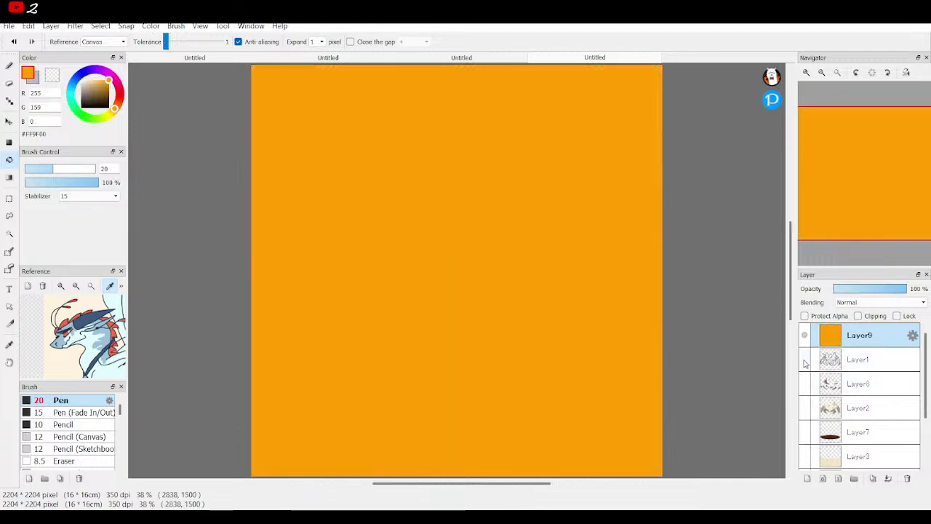
Step: Show all the hidden layers again and lower the orange overlay layer's opacity to 9%
{"action": "scroll", "coordinate": [806, 409], "scroll_direction": "down", "scroll_amount": 3}
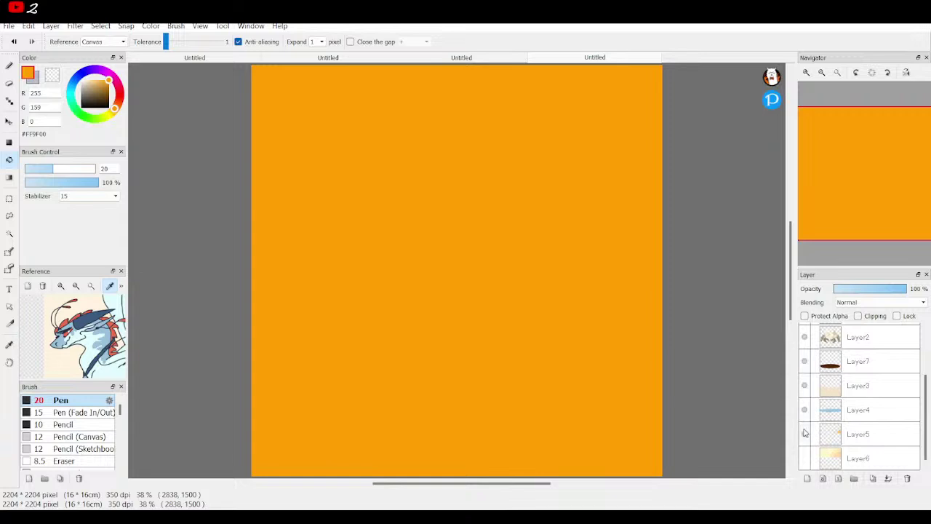
{"action": "scroll", "coordinate": [804, 459], "scroll_direction": "up", "scroll_amount": 3}
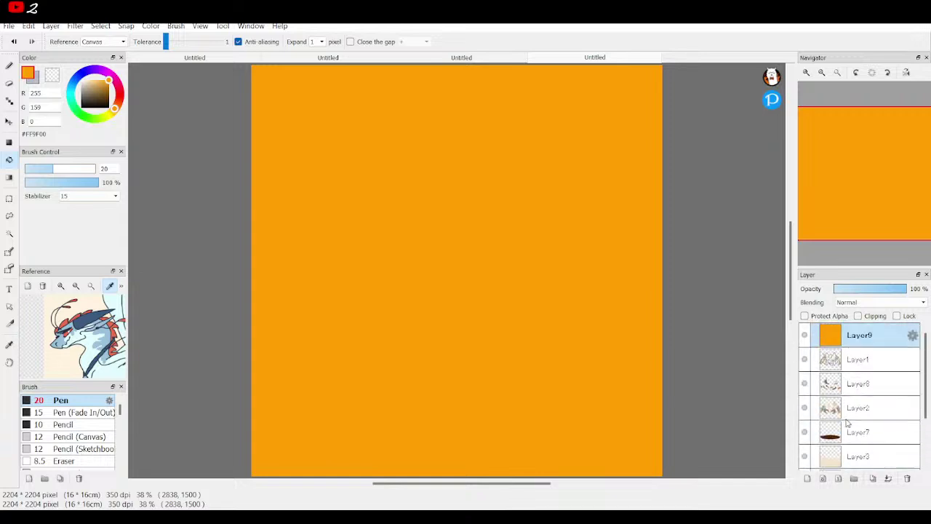
{"action": "left_click", "coordinate": [856, 291]}
{"action": "left_click_drag", "start_coordinate": [851, 291], "coordinate": [846, 293]}
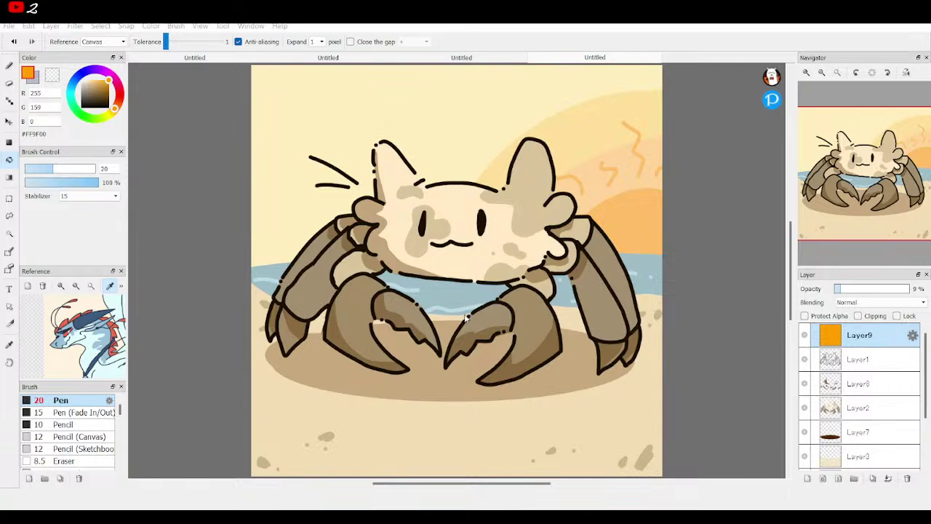
{"action": "left_click_drag", "start_coordinate": [499, 335], "coordinate": [503, 331]}
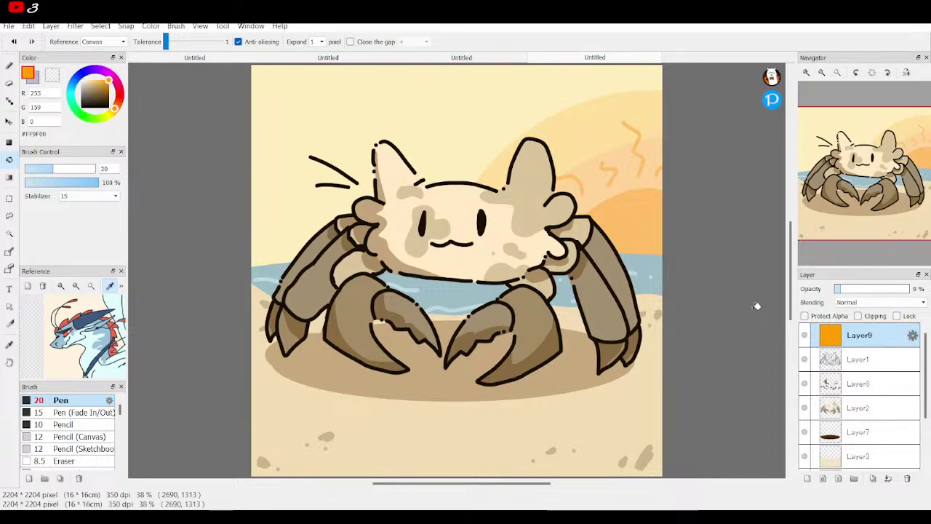
{"action": "left_click", "coordinate": [502, 60]}
{"action": "left_click", "coordinate": [582, 60]}
{"action": "left_click", "coordinate": [508, 62]}
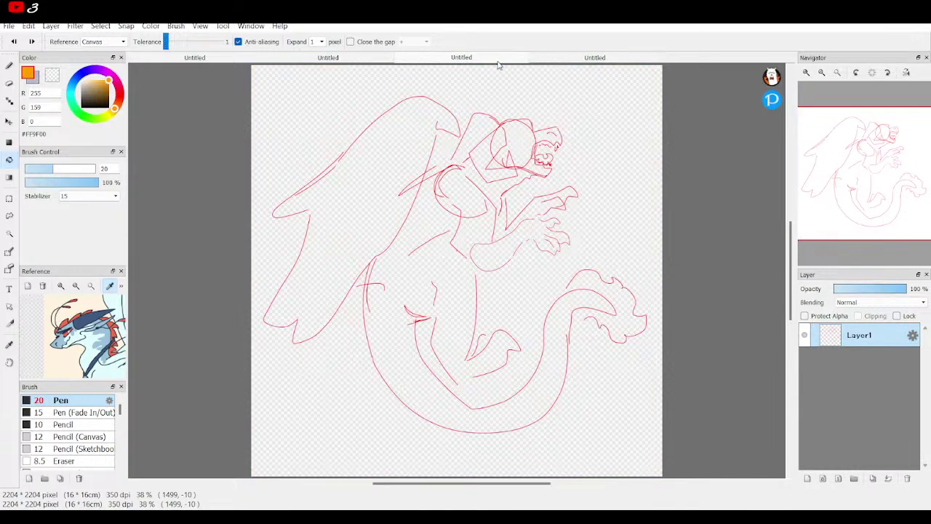
{"action": "left_click", "coordinate": [553, 62]}
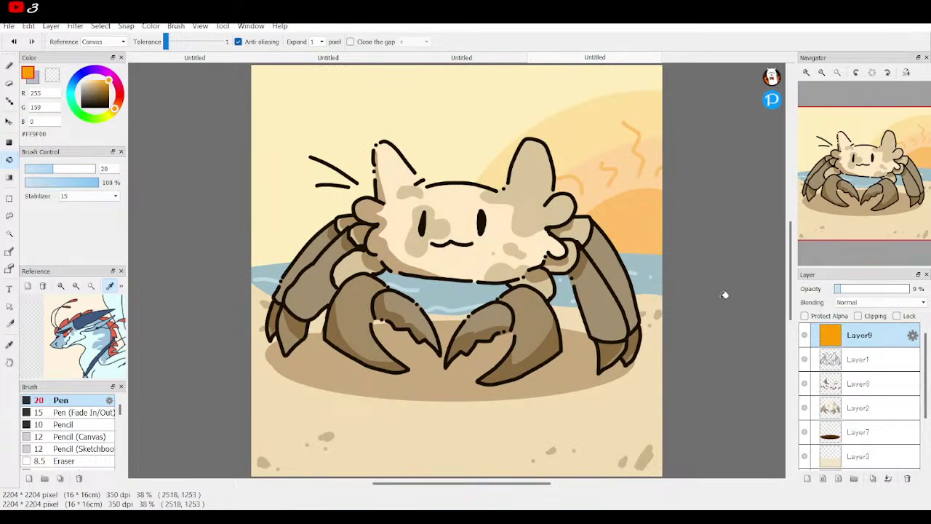
Step: Hide the orange overlay, crab shading, ground shadow and all background layers, keeping only the crab's line art and base colours shown
{"action": "left_click", "coordinate": [805, 361]}
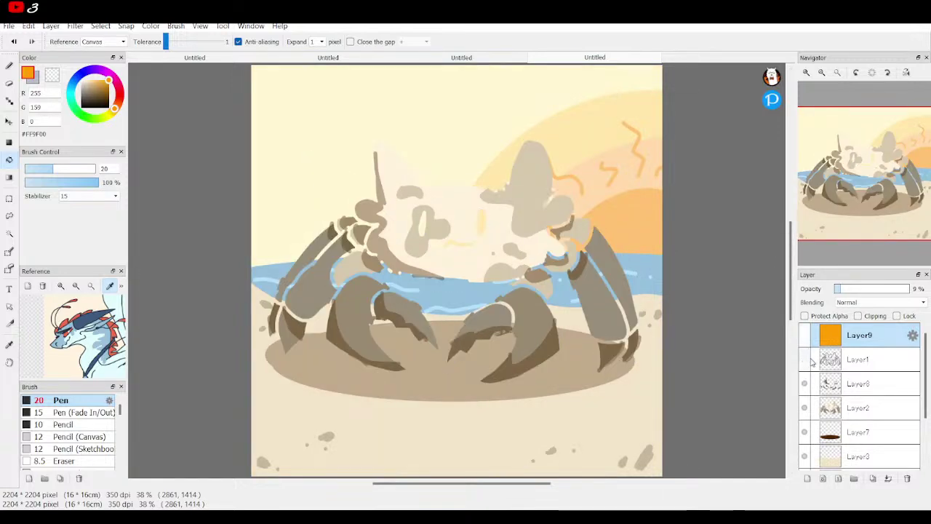
{"action": "left_click", "coordinate": [805, 360]}
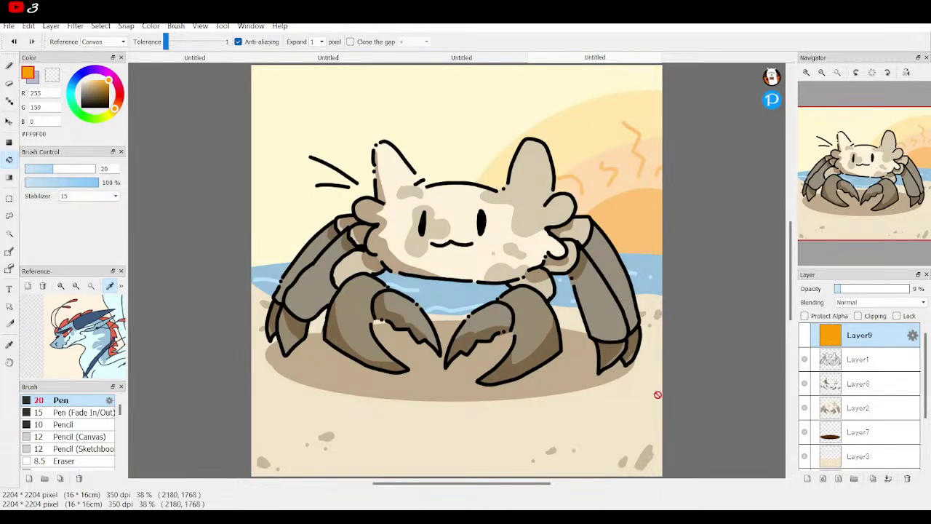
{"action": "left_click", "coordinate": [805, 383]}
{"action": "left_click", "coordinate": [805, 432]}
{"action": "scroll", "coordinate": [805, 431], "scroll_direction": "down", "scroll_amount": 3}
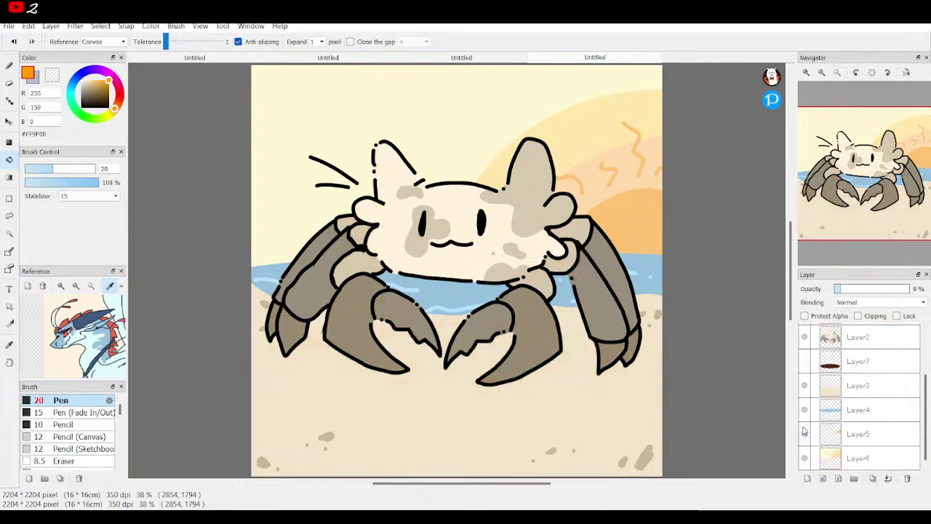
{"action": "left_click", "coordinate": [805, 386]}
{"action": "left_click", "coordinate": [804, 410]}
{"action": "left_click", "coordinate": [804, 433]}
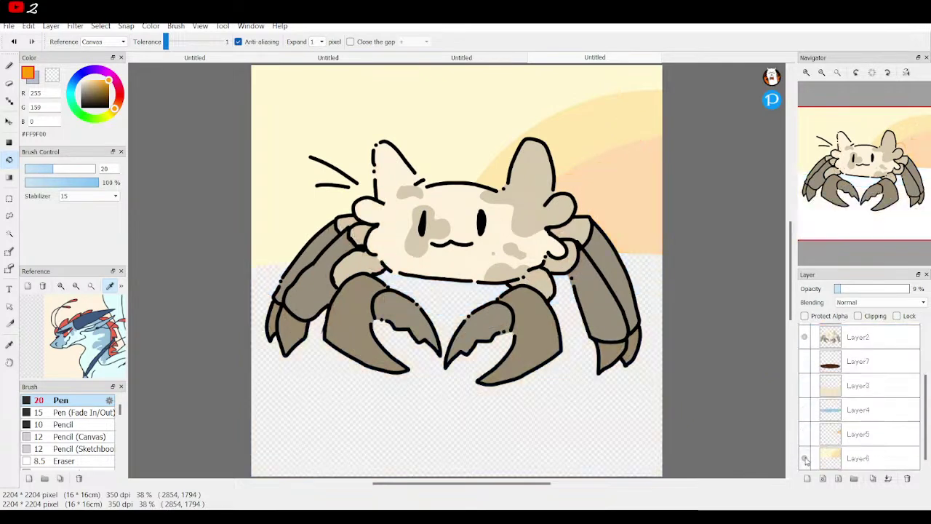
{"action": "left_click", "coordinate": [804, 458]}
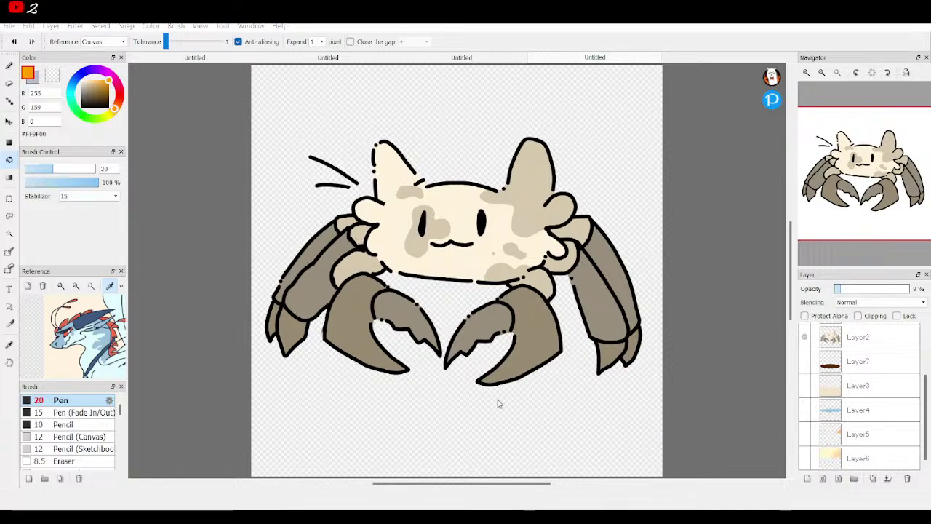
Step: Create a blank 2204 × 2204 pixel canvas at 350 dpi and ready the 20 px Pen in black #000000
{"action": "key", "text": "Return"}
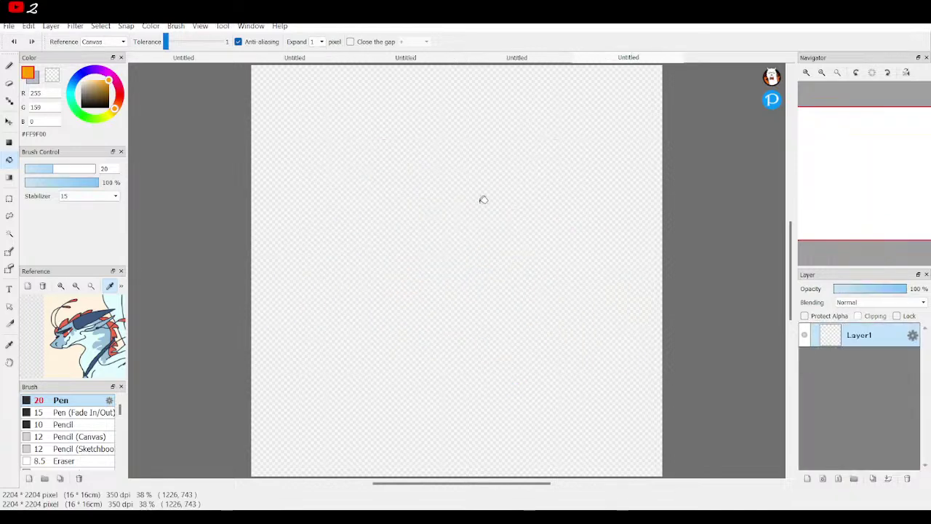
{"action": "left_click", "coordinate": [304, 149]}
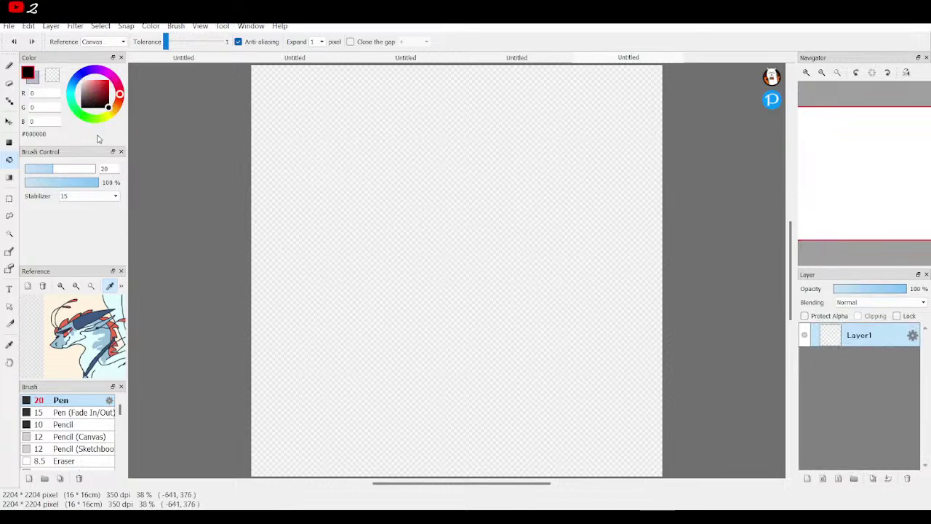
{"action": "left_click", "coordinate": [9, 66]}
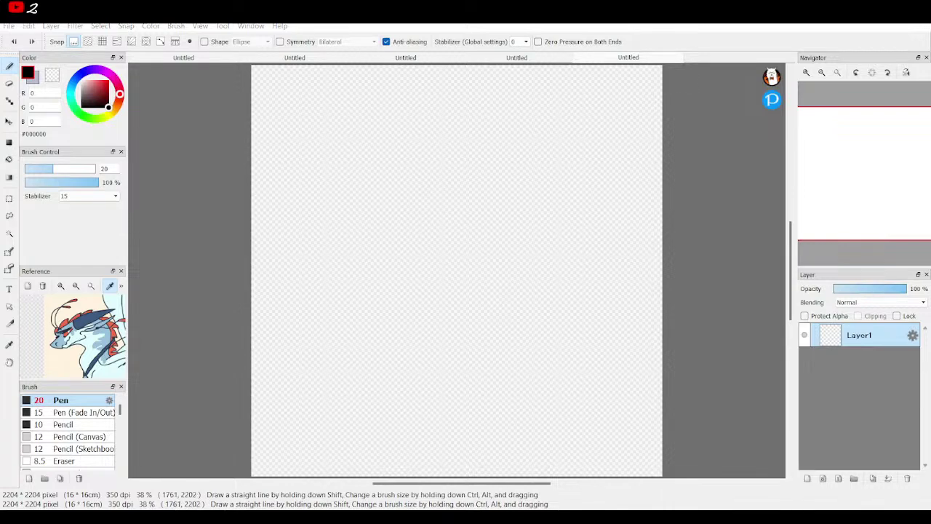
Step: Put the finished crab's base colour layer in the reference view of the new canvas and enlarge it
{"action": "left_click", "coordinate": [553, 57]}
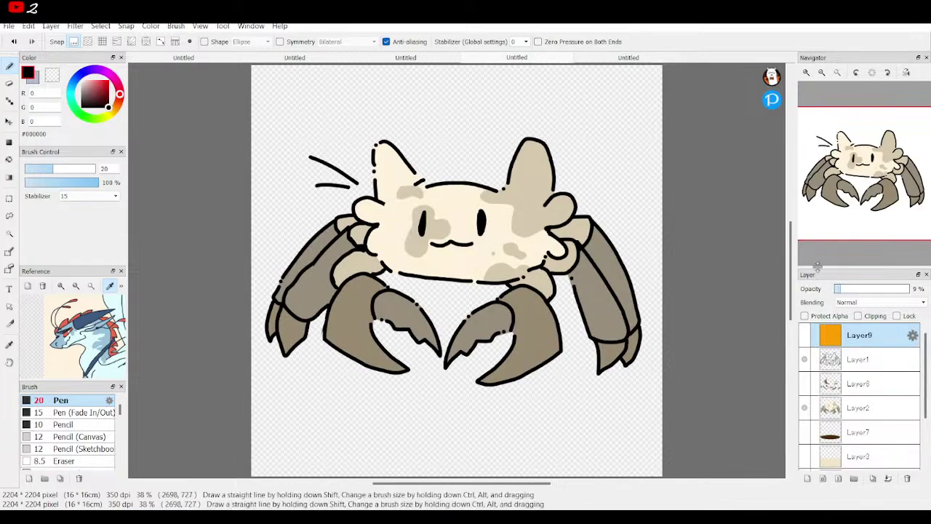
{"action": "left_click", "coordinate": [858, 360]}
{"action": "left_click", "coordinate": [855, 416]}
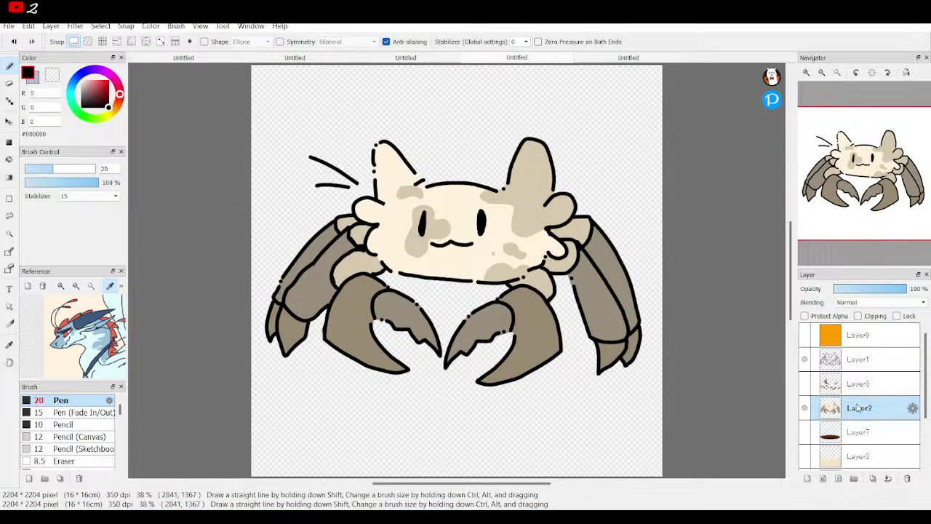
{"action": "left_click", "coordinate": [626, 57]}
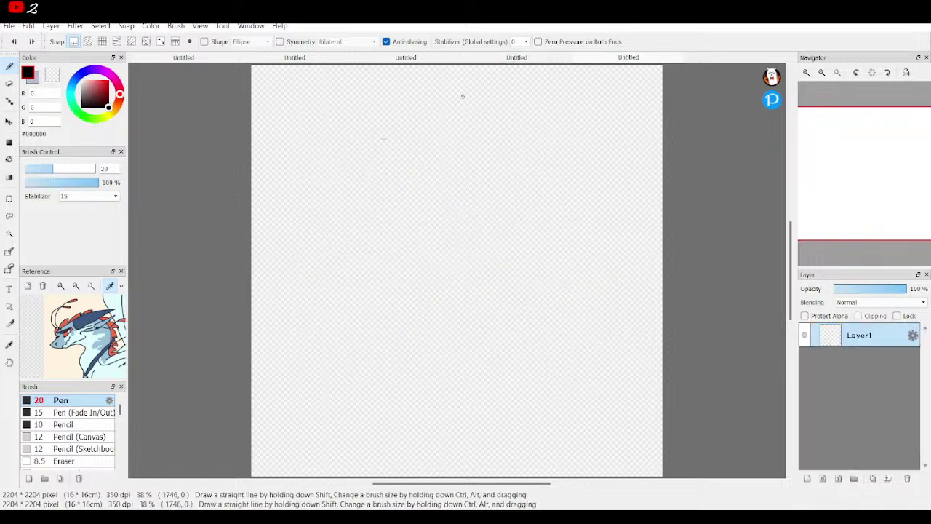
{"action": "left_click", "coordinate": [62, 287]}
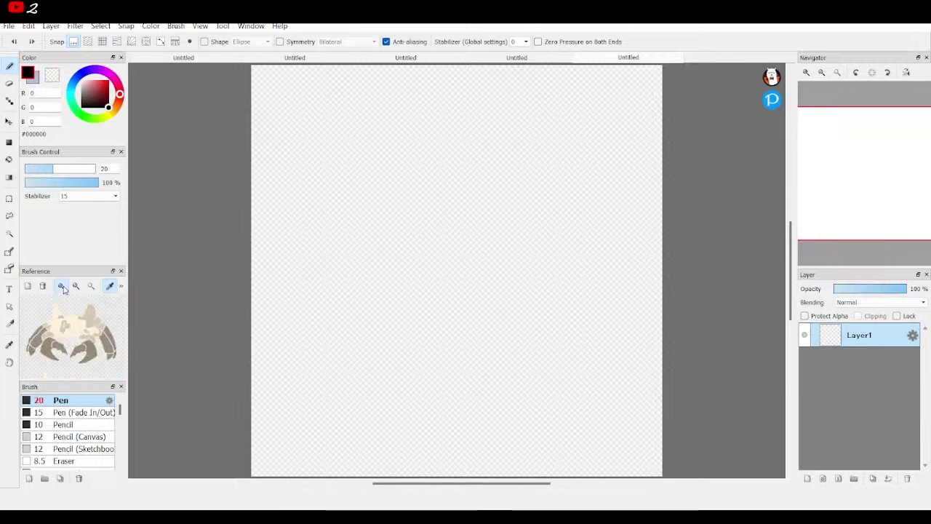
{"action": "left_click", "coordinate": [62, 286]}
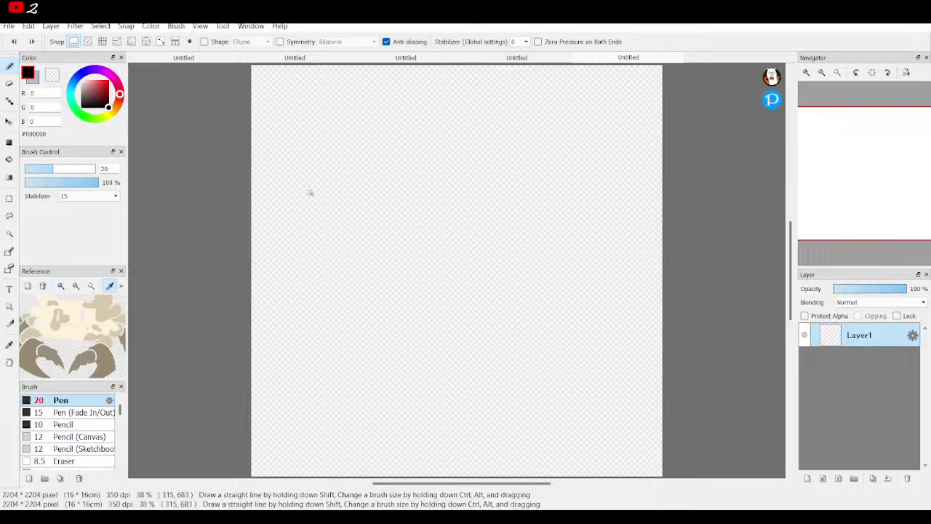
Step: Draw the new crab's tilted head outline in black, with two cat ears, fluffy cheek tufts and a curved chin
{"action": "left_click_drag", "start_coordinate": [421, 206], "coordinate": [476, 180]}
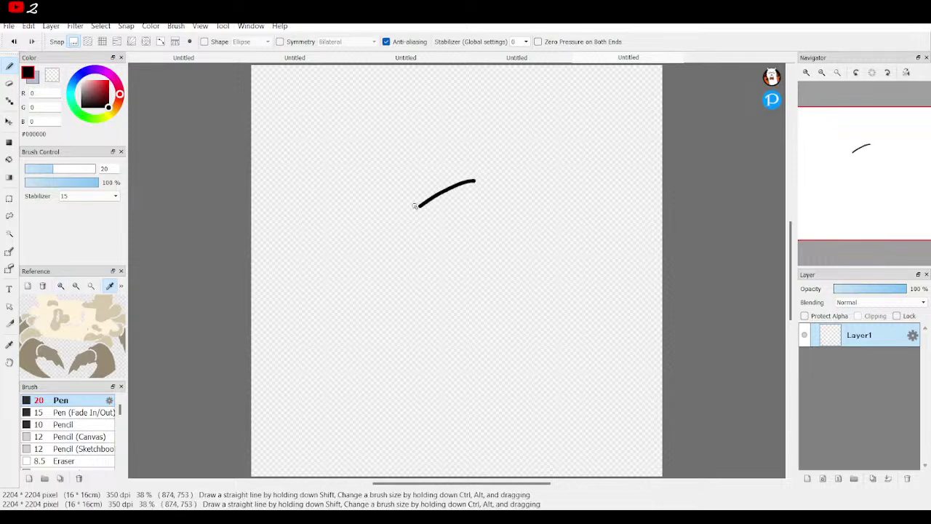
{"action": "mouse_move", "coordinate": [414, 207]}
{"action": "left_mouse_down"}
{"action": "mouse_move", "coordinate": [381, 186]}
{"action": "mouse_move", "coordinate": [393, 241]}
{"action": "left_mouse_up"}
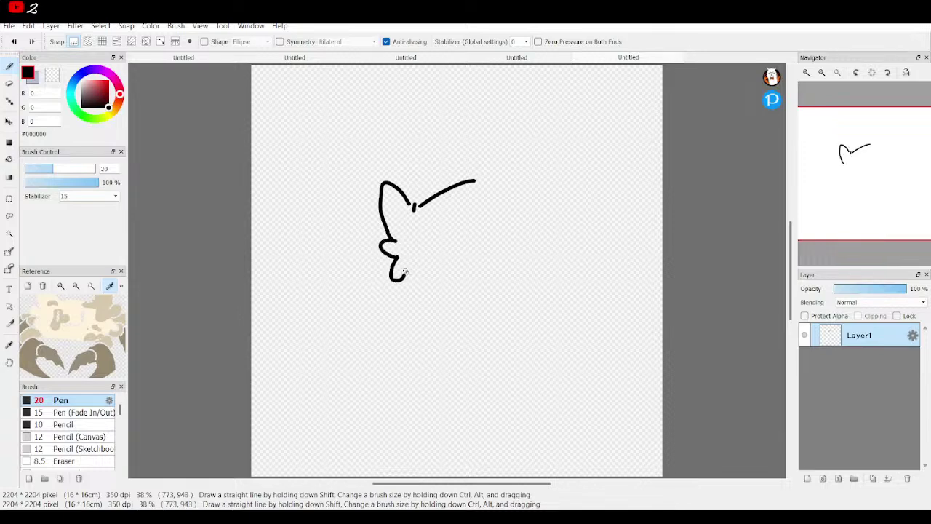
{"action": "left_click", "coordinate": [807, 74]}
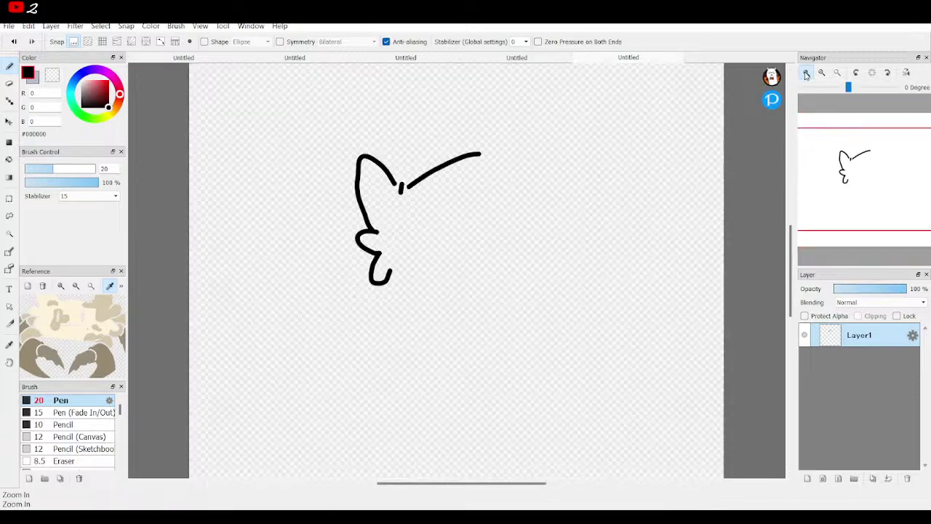
{"action": "left_click", "coordinate": [806, 74]}
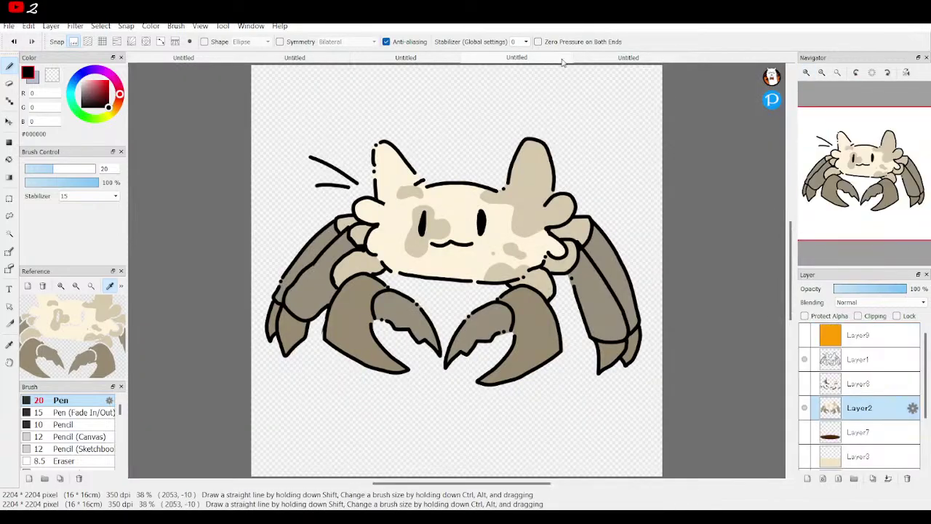
{"action": "left_click", "coordinate": [607, 58]}
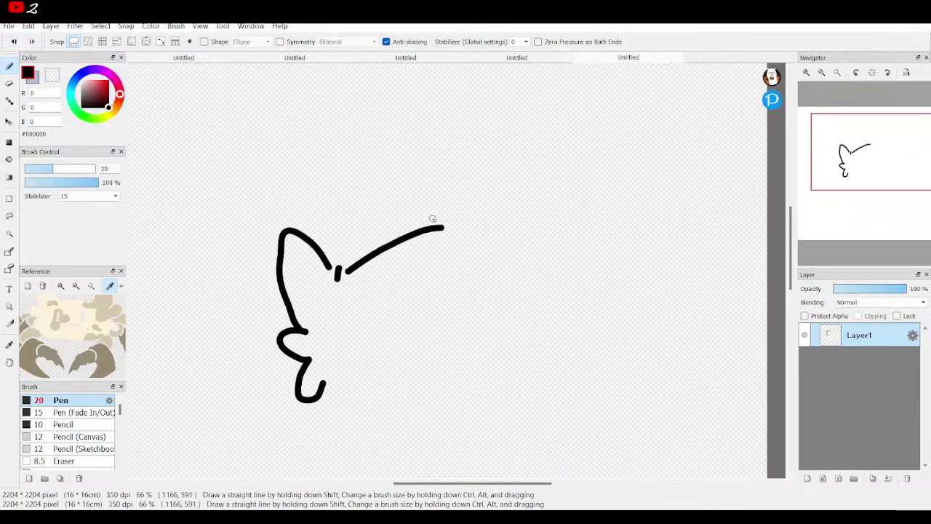
{"action": "mouse_move", "coordinate": [434, 218]}
{"action": "left_mouse_down"}
{"action": "mouse_move", "coordinate": [433, 176]}
{"action": "mouse_move", "coordinate": [461, 183]}
{"action": "mouse_move", "coordinate": [491, 247]}
{"action": "mouse_move", "coordinate": [493, 230]}
{"action": "mouse_move", "coordinate": [508, 222]}
{"action": "mouse_move", "coordinate": [516, 247]}
{"action": "mouse_move", "coordinate": [500, 267]}
{"action": "mouse_move", "coordinate": [526, 289]}
{"action": "mouse_move", "coordinate": [458, 366]}
{"action": "mouse_move", "coordinate": [409, 386]}
{"action": "mouse_move", "coordinate": [346, 387]}
{"action": "left_mouse_up"}
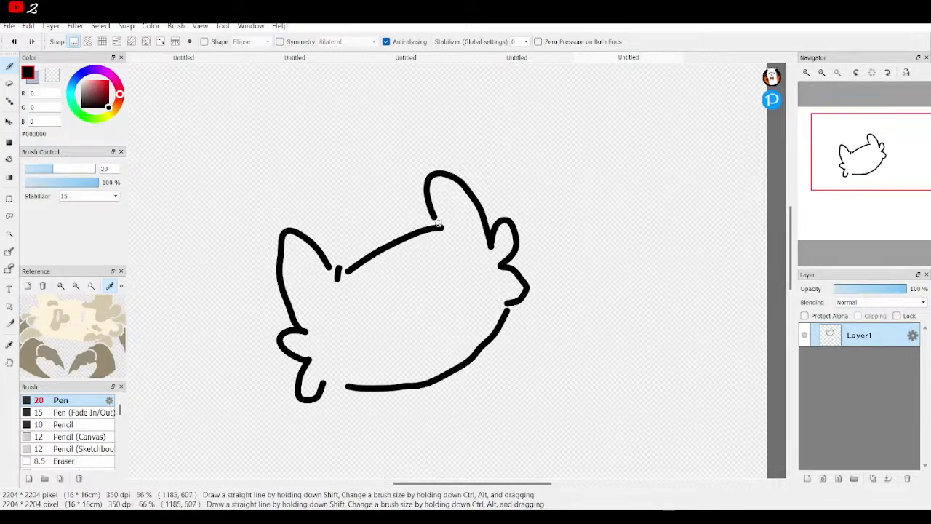
{"action": "mouse_move", "coordinate": [815, 75]}
{"action": "left_click_drag", "start_coordinate": [337, 385], "coordinate": [329, 384]}
Step: Draw two slanted oval eyes and a wavy cat mouth inside the tilted head
{"action": "left_click", "coordinate": [805, 76]}
{"action": "left_click", "coordinate": [805, 76]}
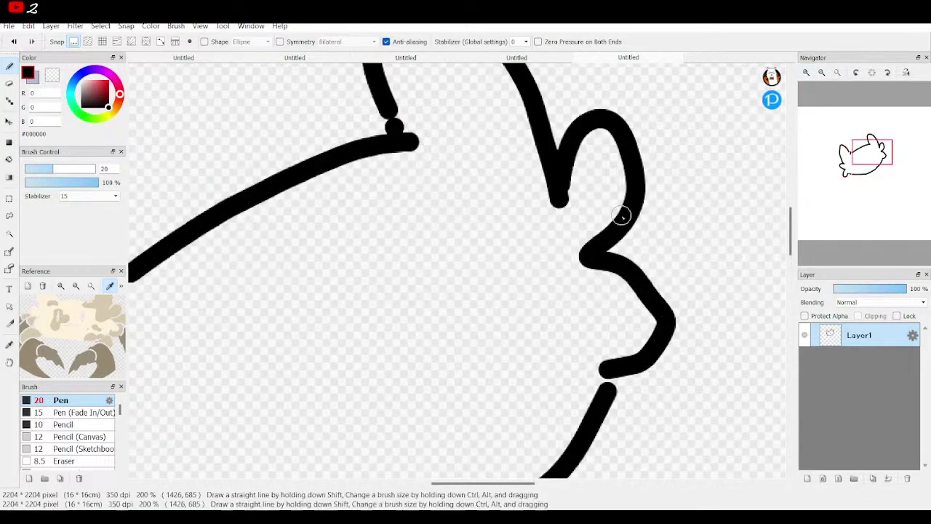
{"action": "scroll", "coordinate": [623, 212], "scroll_direction": "down", "scroll_amount": 2}
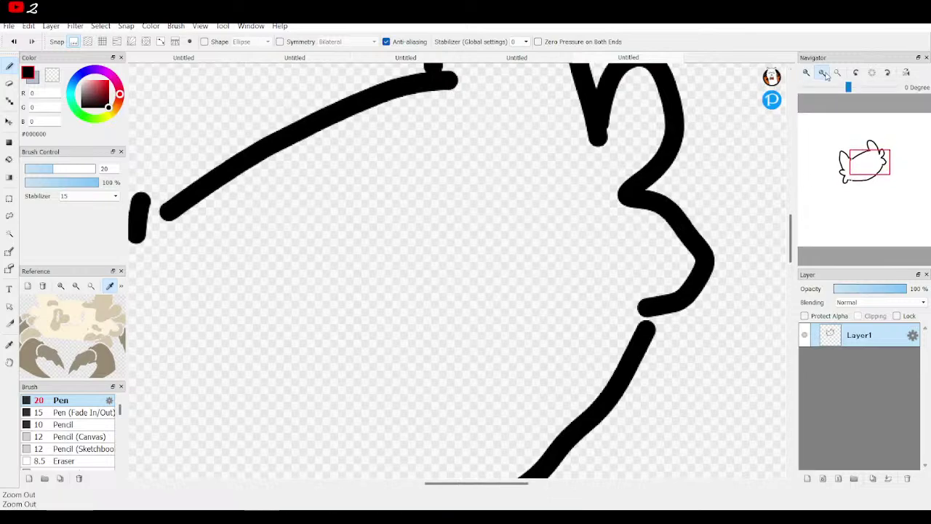
{"action": "left_click", "coordinate": [822, 72]}
{"action": "mouse_move", "coordinate": [459, 225]}
{"action": "left_mouse_down"}
{"action": "mouse_move", "coordinate": [499, 259]}
{"action": "mouse_move", "coordinate": [459, 218]}
{"action": "left_mouse_up"}
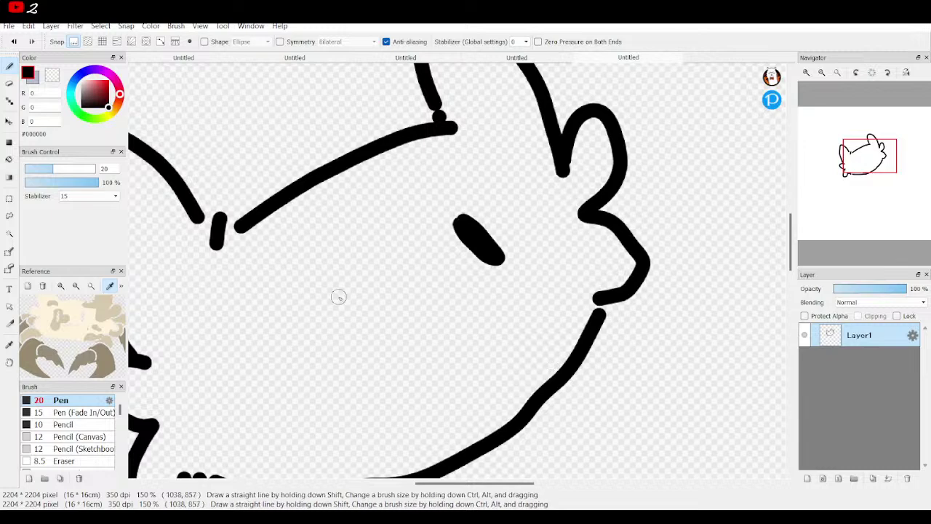
{"action": "mouse_move", "coordinate": [321, 295]}
{"action": "left_mouse_down"}
{"action": "mouse_move", "coordinate": [356, 336]}
{"action": "mouse_move", "coordinate": [335, 300]}
{"action": "left_mouse_up"}
{"action": "mouse_move", "coordinate": [411, 348]}
{"action": "left_mouse_down"}
{"action": "mouse_move", "coordinate": [443, 321]}
{"action": "mouse_move", "coordinate": [444, 302]}
{"action": "mouse_move", "coordinate": [489, 313]}
{"action": "mouse_move", "coordinate": [486, 289]}
{"action": "left_mouse_up"}
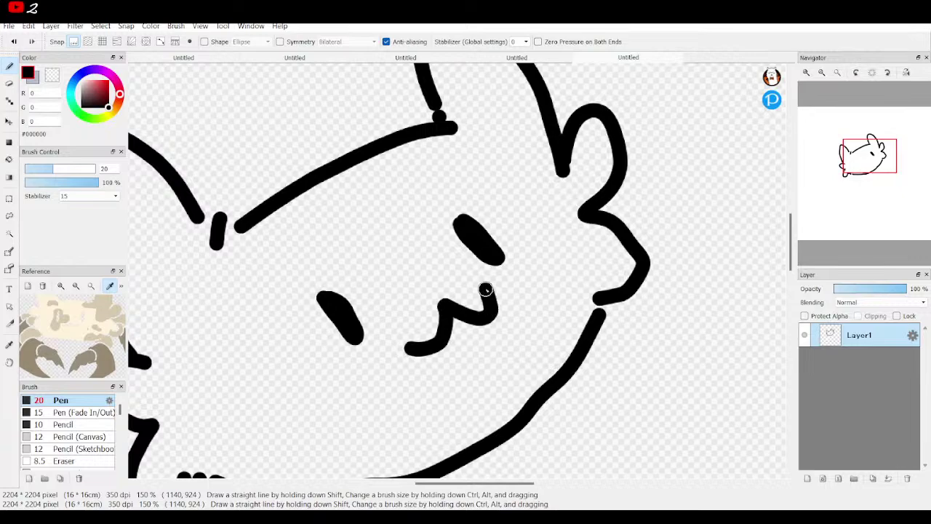
Step: Check the head against the earlier crab drawing and move it slightly left on the canvas
{"action": "left_click", "coordinate": [838, 72]}
{"action": "left_click", "coordinate": [561, 61]}
{"action": "left_click", "coordinate": [602, 61]}
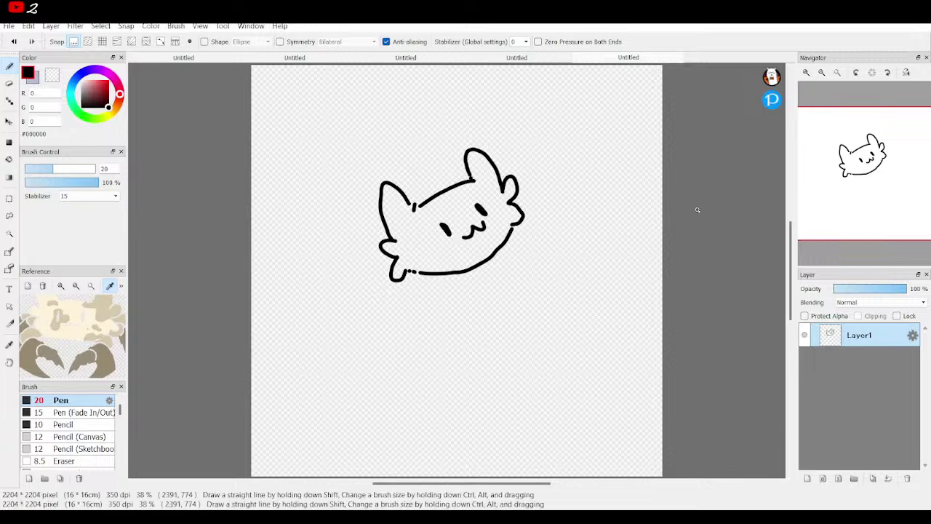
{"action": "left_click", "coordinate": [9, 121]}
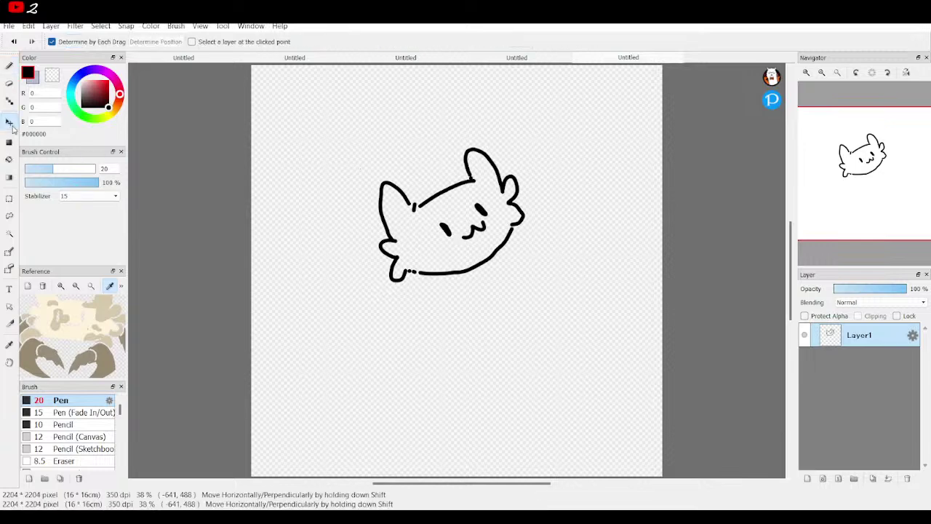
{"action": "left_click_drag", "start_coordinate": [491, 187], "coordinate": [458, 183]}
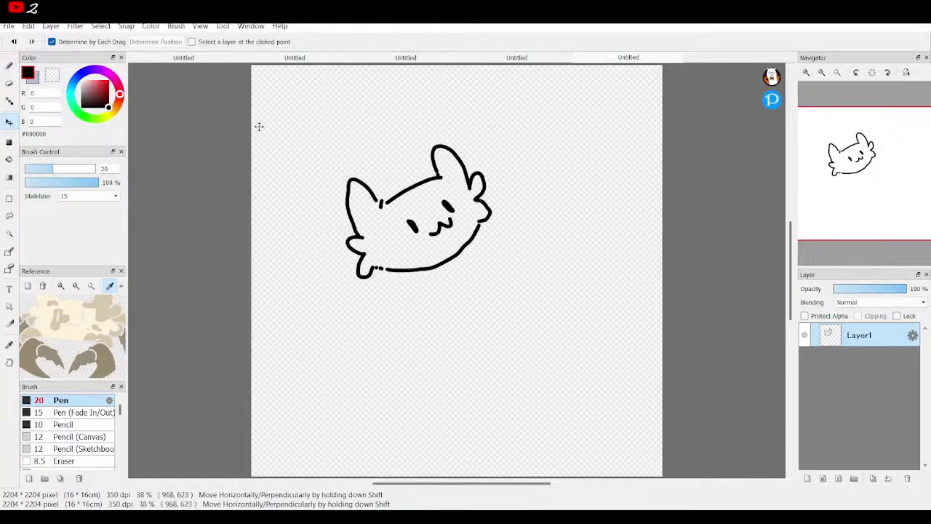
Step: Draw a raised claw to the right of the head, with a jagged inner finger and a large curved outer pincer
{"action": "left_click", "coordinate": [13, 66]}
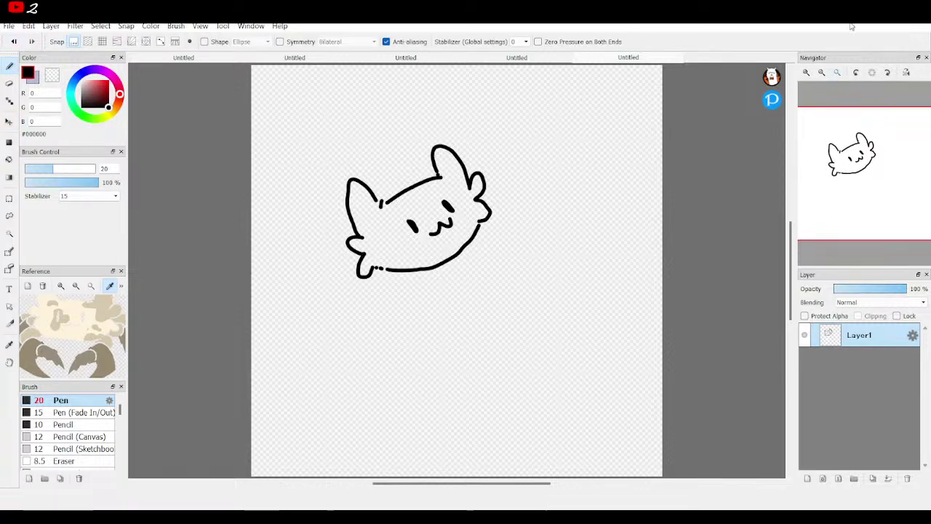
{"action": "left_click", "coordinate": [806, 73]}
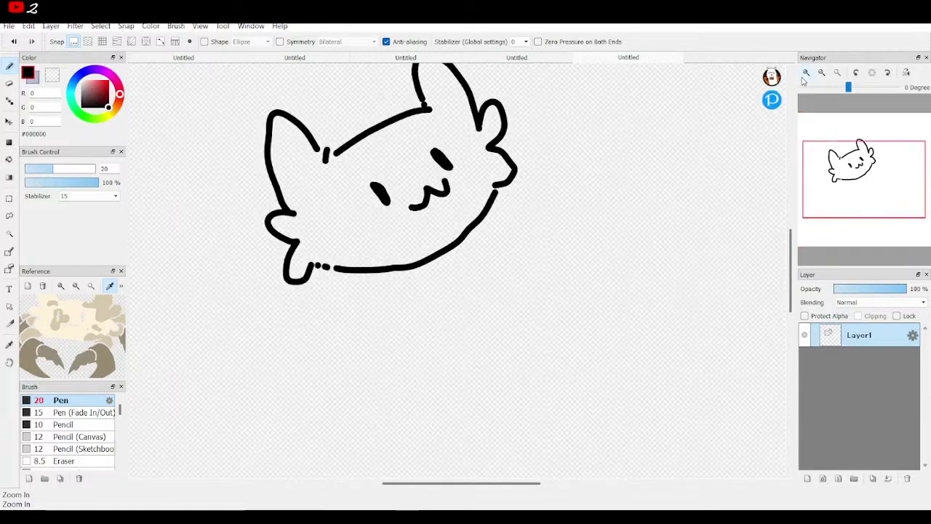
{"action": "left_click", "coordinate": [805, 73]}
{"action": "left_click_drag", "start_coordinate": [892, 141], "coordinate": [911, 126]}
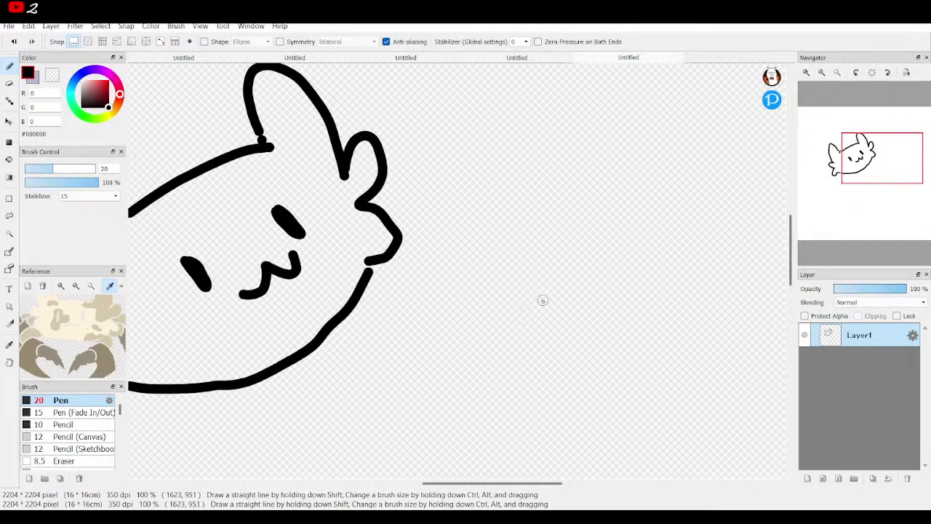
{"action": "mouse_move", "coordinate": [534, 292]}
{"action": "left_mouse_down"}
{"action": "mouse_move", "coordinate": [500, 233]}
{"action": "mouse_move", "coordinate": [526, 150]}
{"action": "mouse_move", "coordinate": [586, 108]}
{"action": "mouse_move", "coordinate": [567, 174]}
{"action": "mouse_move", "coordinate": [586, 194]}
{"action": "mouse_move", "coordinate": [555, 207]}
{"action": "mouse_move", "coordinate": [594, 262]}
{"action": "mouse_move", "coordinate": [591, 276]}
{"action": "mouse_move", "coordinate": [562, 295]}
{"action": "mouse_move", "coordinate": [583, 279]}
{"action": "left_mouse_up"}
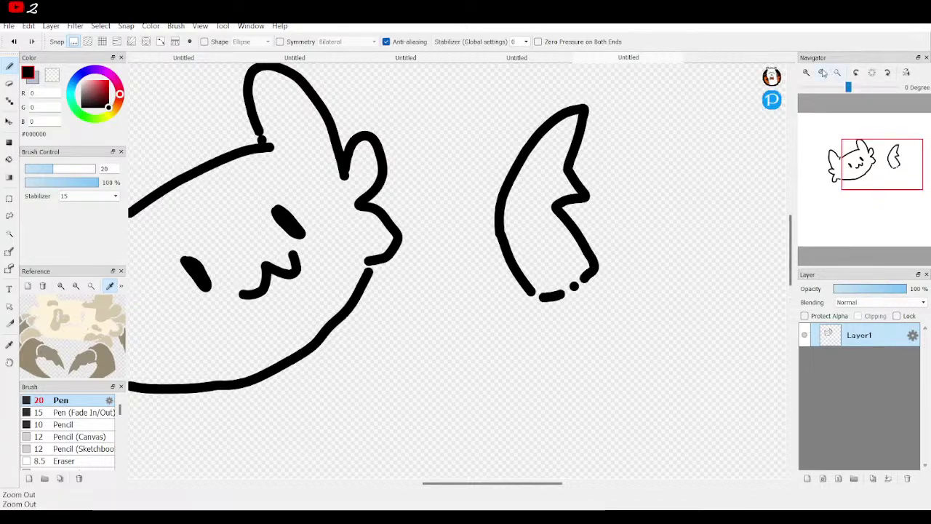
{"action": "key", "text": "ctrl+minus"}
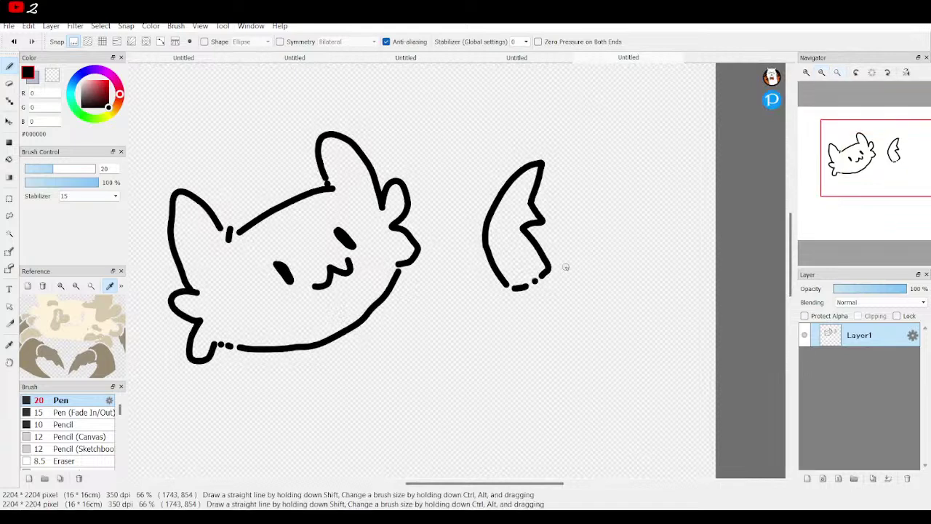
{"action": "mouse_move", "coordinate": [562, 263]}
{"action": "left_mouse_down"}
{"action": "mouse_move", "coordinate": [588, 242]}
{"action": "mouse_move", "coordinate": [583, 181]}
{"action": "mouse_move", "coordinate": [562, 139]}
{"action": "mouse_move", "coordinate": [591, 152]}
{"action": "mouse_move", "coordinate": [638, 237]}
{"action": "mouse_move", "coordinate": [616, 310]}
{"action": "mouse_move", "coordinate": [578, 352]}
{"action": "mouse_move", "coordinate": [537, 362]}
{"action": "mouse_move", "coordinate": [502, 322]}
{"action": "mouse_move", "coordinate": [508, 300]}
{"action": "mouse_move", "coordinate": [602, 224]}
{"action": "left_mouse_up"}
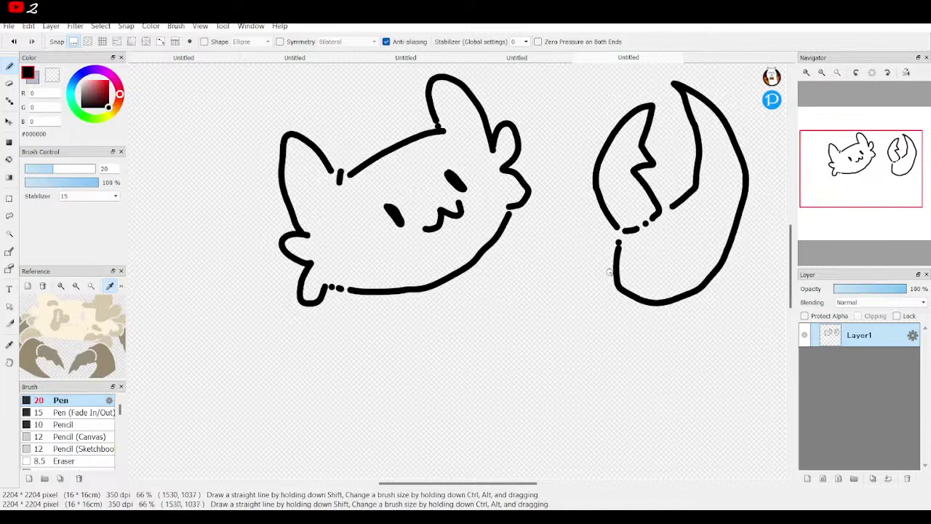
Step: Draw a two-segment arm connecting the raised claw to the right side of the head, dotting its joints
{"action": "left_click_drag", "start_coordinate": [613, 272], "coordinate": [570, 254]}
{"action": "mouse_move", "coordinate": [655, 307]}
{"action": "left_mouse_down"}
{"action": "mouse_move", "coordinate": [625, 320]}
{"action": "mouse_move", "coordinate": [583, 318]}
{"action": "mouse_move", "coordinate": [562, 293]}
{"action": "mouse_move", "coordinate": [558, 264]}
{"action": "mouse_move", "coordinate": [516, 218]}
{"action": "left_mouse_up"}
{"action": "left_click_drag", "start_coordinate": [545, 291], "coordinate": [480, 269]}
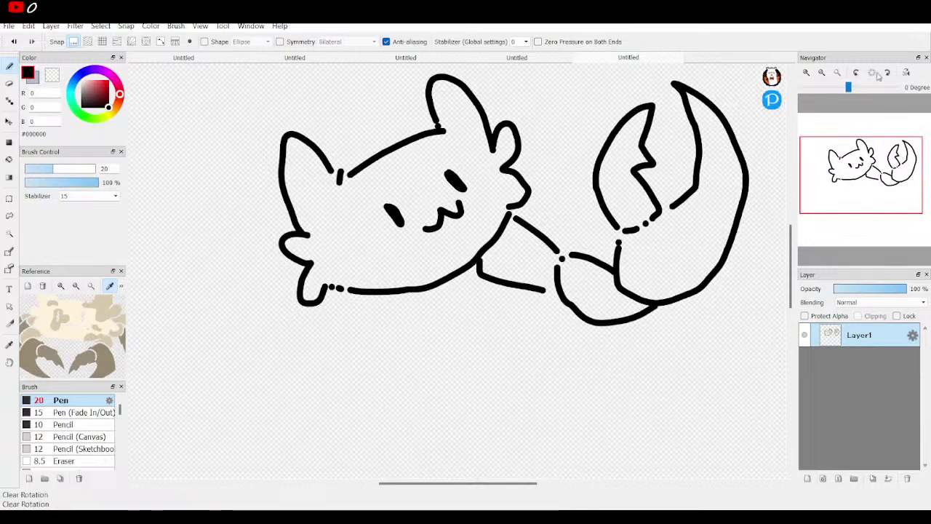
{"action": "left_click_drag", "start_coordinate": [559, 286], "coordinate": [551, 291]}
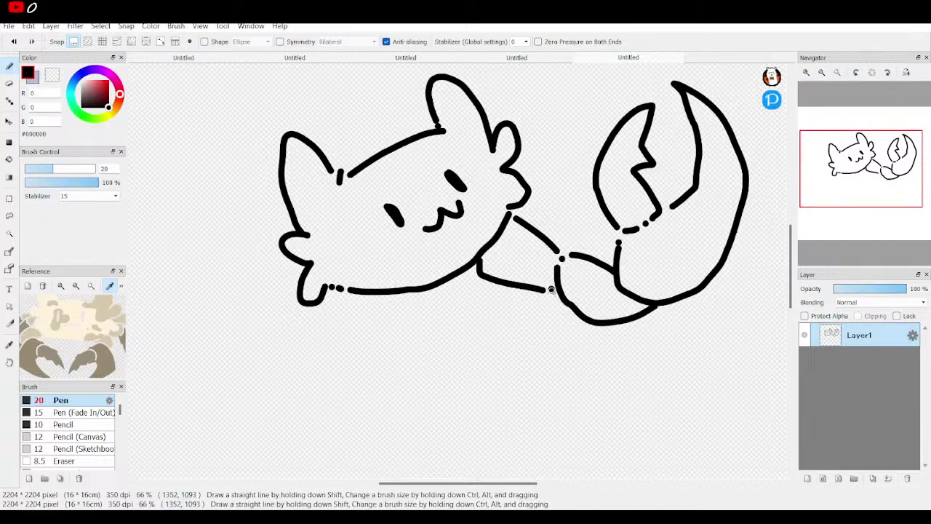
{"action": "left_click", "coordinate": [837, 72]}
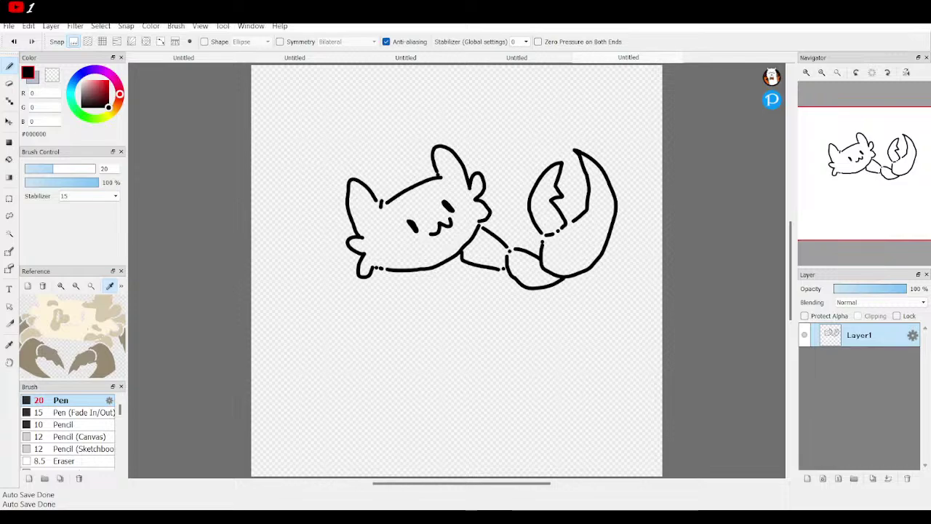
Step: Draw the jagged upper finger of a second claw below the head, with dots at its base
{"action": "scroll", "coordinate": [869, 205], "scroll_direction": "up", "scroll_amount": 2}
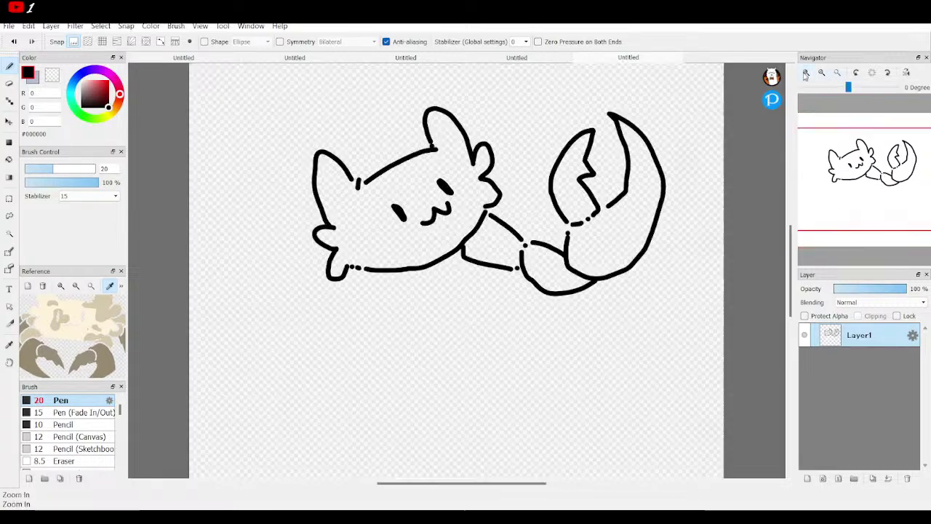
{"action": "left_click_drag", "start_coordinate": [869, 205], "coordinate": [866, 213]}
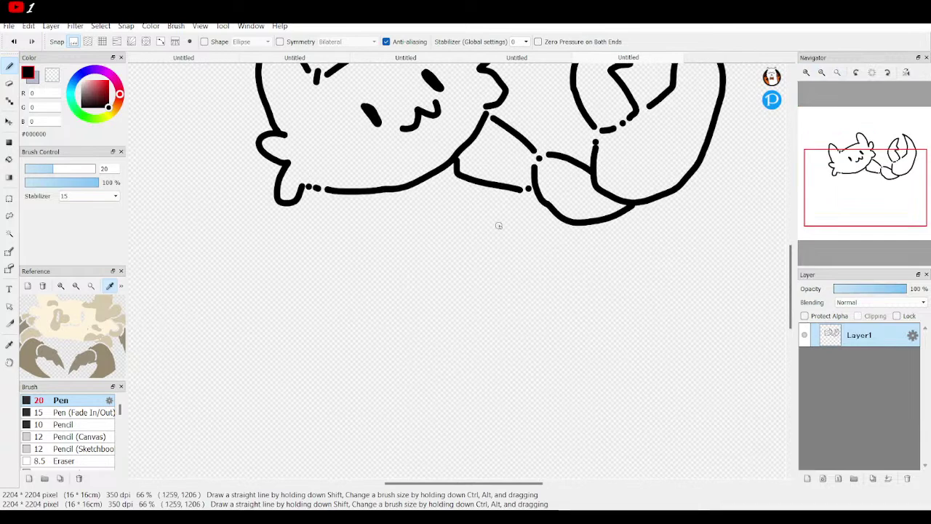
{"action": "mouse_move", "coordinate": [379, 280]}
{"action": "left_mouse_down"}
{"action": "mouse_move", "coordinate": [413, 272]}
{"action": "mouse_move", "coordinate": [493, 295]}
{"action": "mouse_move", "coordinate": [509, 318]}
{"action": "mouse_move", "coordinate": [455, 303]}
{"action": "mouse_move", "coordinate": [454, 326]}
{"action": "mouse_move", "coordinate": [406, 308]}
{"action": "mouse_move", "coordinate": [379, 303]}
{"action": "left_mouse_up"}
{"action": "left_click", "coordinate": [376, 296]}
{"action": "left_click", "coordinate": [375, 289]}
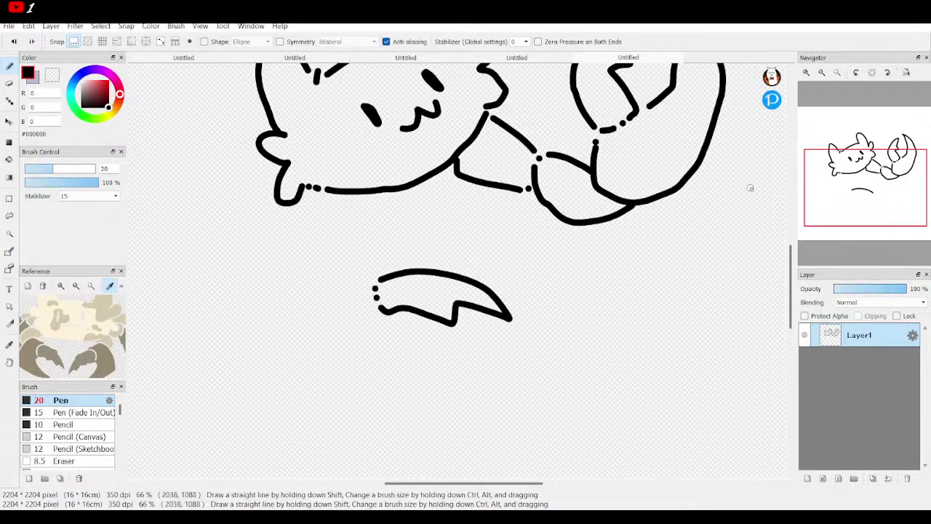
Step: Draw the second claw's large lower pincer and rounded palm around the base of its jagged finger
{"action": "scroll", "coordinate": [908, 186], "scroll_direction": "up", "scroll_amount": 2}
{"action": "scroll", "coordinate": [436, 291], "scroll_direction": "down", "scroll_amount": 1}
{"action": "scroll", "coordinate": [423, 292], "scroll_direction": "up", "scroll_amount": 1}
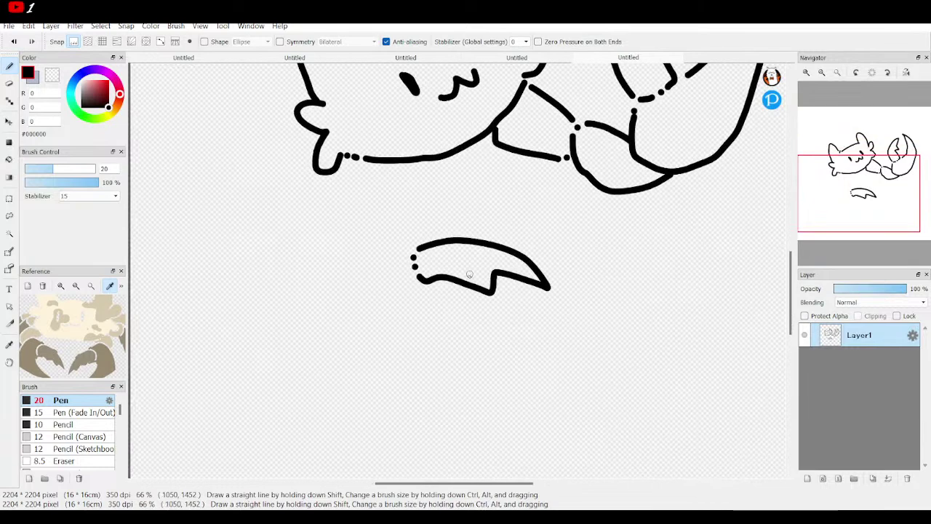
{"action": "mouse_move", "coordinate": [418, 292]}
{"action": "left_mouse_down"}
{"action": "mouse_move", "coordinate": [573, 325]}
{"action": "mouse_move", "coordinate": [551, 361]}
{"action": "mouse_move", "coordinate": [421, 394]}
{"action": "mouse_move", "coordinate": [361, 353]}
{"action": "mouse_move", "coordinate": [356, 270]}
{"action": "mouse_move", "coordinate": [407, 250]}
{"action": "left_mouse_up"}
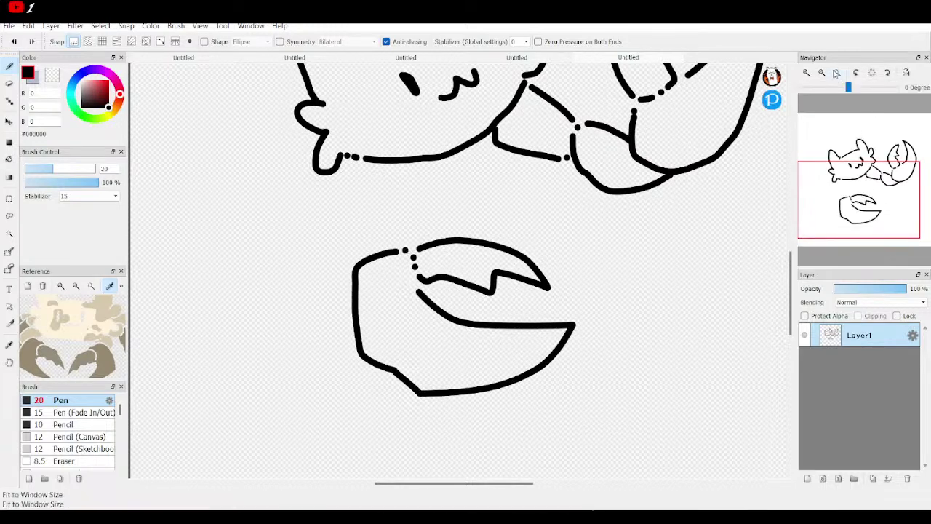
Step: Draw a two-segment arm linking the lower claw's palm to the lower left underside of the head
{"action": "left_click", "coordinate": [825, 72]}
{"action": "left_click", "coordinate": [825, 72]}
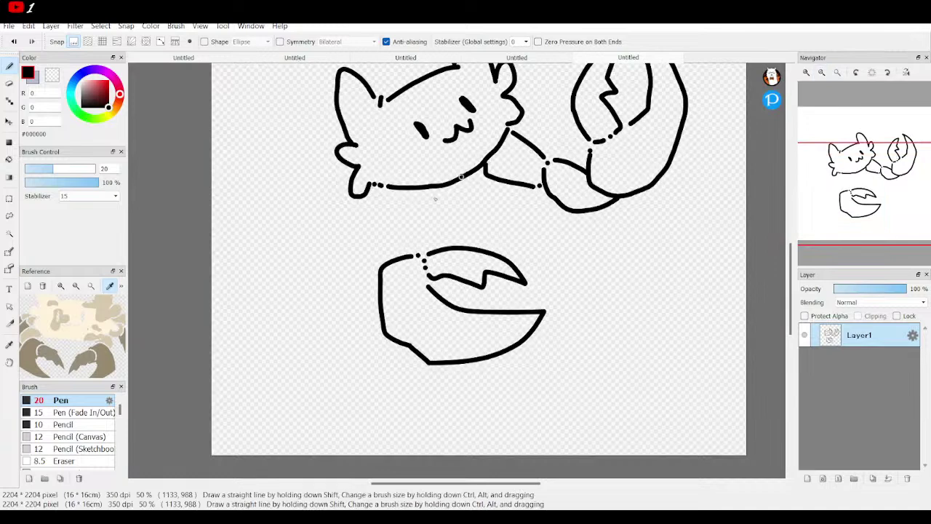
{"action": "mouse_move", "coordinate": [378, 295]}
{"action": "left_mouse_down"}
{"action": "mouse_move", "coordinate": [352, 265]}
{"action": "mouse_move", "coordinate": [353, 250]}
{"action": "mouse_move", "coordinate": [363, 236]}
{"action": "mouse_move", "coordinate": [396, 244]}
{"action": "mouse_move", "coordinate": [352, 223]}
{"action": "mouse_move", "coordinate": [354, 198]}
{"action": "left_mouse_up"}
{"action": "mouse_move", "coordinate": [393, 234]}
{"action": "left_mouse_down"}
{"action": "mouse_move", "coordinate": [410, 211]}
{"action": "mouse_move", "coordinate": [408, 192]}
{"action": "mouse_move", "coordinate": [352, 282]}
{"action": "left_mouse_up"}
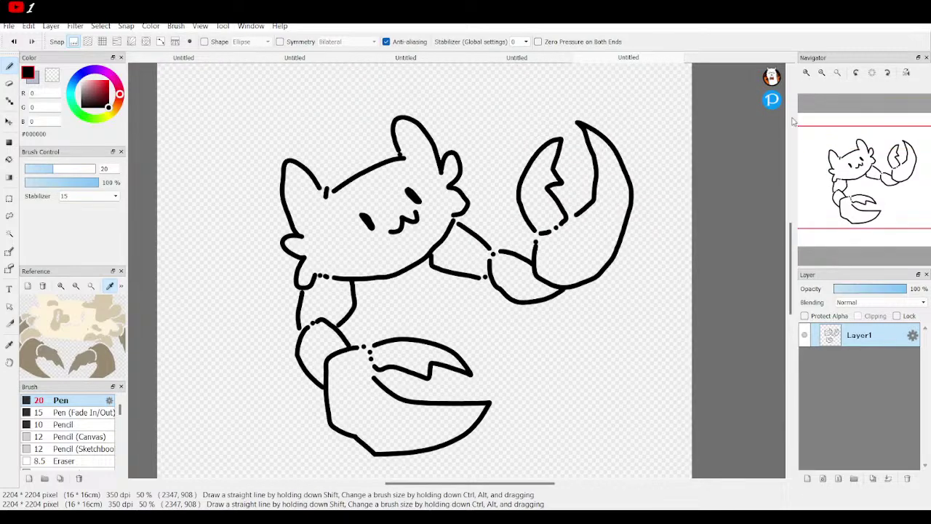
{"action": "left_click", "coordinate": [522, 58]}
{"action": "left_click", "coordinate": [593, 60]}
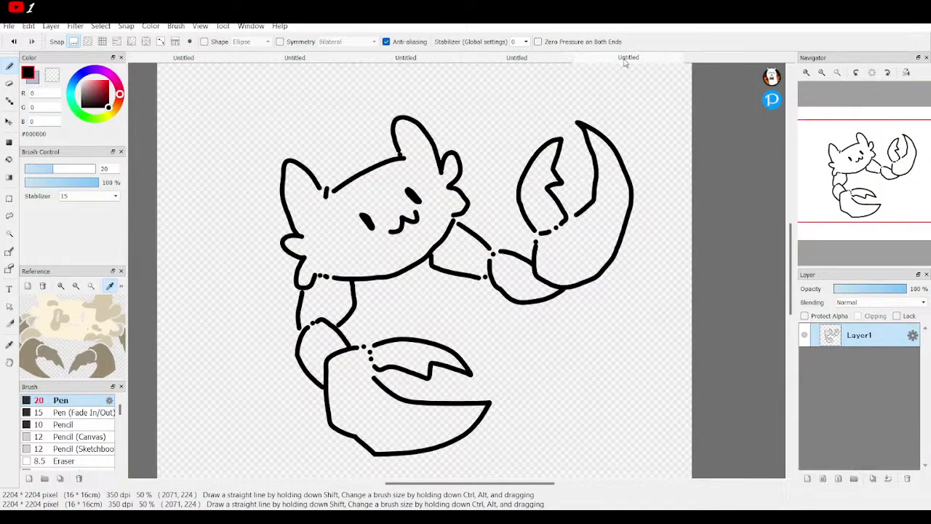
Step: Draw the front left leg with a squared base at the cheek, a long bent two-part limb and a curved pointed tip
{"action": "left_click", "coordinate": [822, 72]}
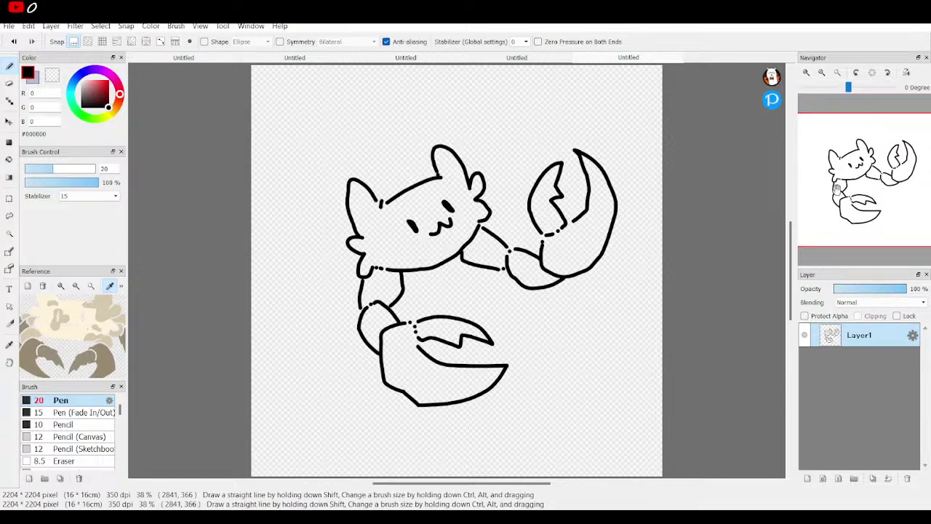
{"action": "left_click", "coordinate": [822, 72]}
{"action": "mouse_move", "coordinate": [881, 158]}
{"action": "left_mouse_down"}
{"action": "mouse_move", "coordinate": [835, 174]}
{"action": "mouse_move", "coordinate": [845, 175]}
{"action": "left_mouse_up"}
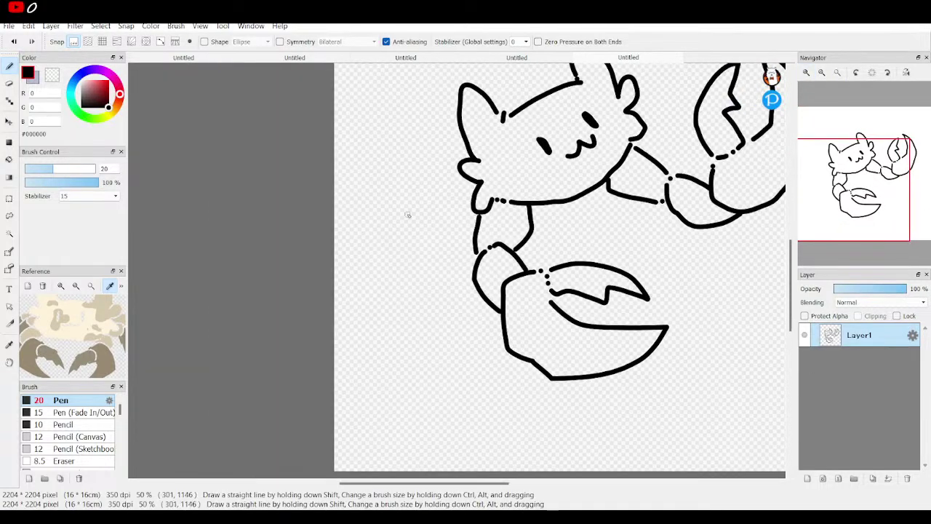
{"action": "mouse_move", "coordinate": [465, 177]}
{"action": "left_mouse_down"}
{"action": "mouse_move", "coordinate": [444, 186]}
{"action": "mouse_move", "coordinate": [460, 219]}
{"action": "mouse_move", "coordinate": [479, 211]}
{"action": "mouse_move", "coordinate": [416, 262]}
{"action": "mouse_move", "coordinate": [462, 348]}
{"action": "left_mouse_up"}
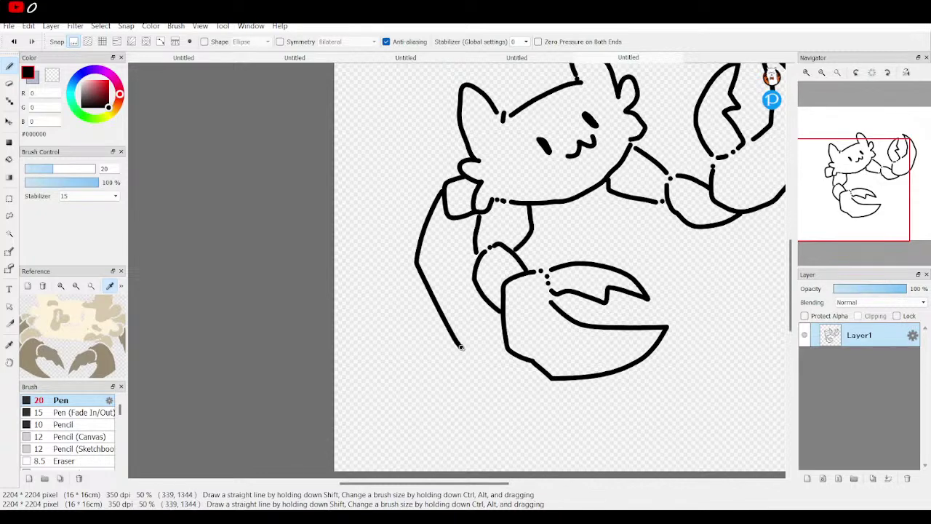
{"action": "mouse_move", "coordinate": [465, 218]}
{"action": "left_mouse_down"}
{"action": "mouse_move", "coordinate": [450, 283]}
{"action": "mouse_move", "coordinate": [495, 364]}
{"action": "mouse_move", "coordinate": [509, 362]}
{"action": "left_mouse_up"}
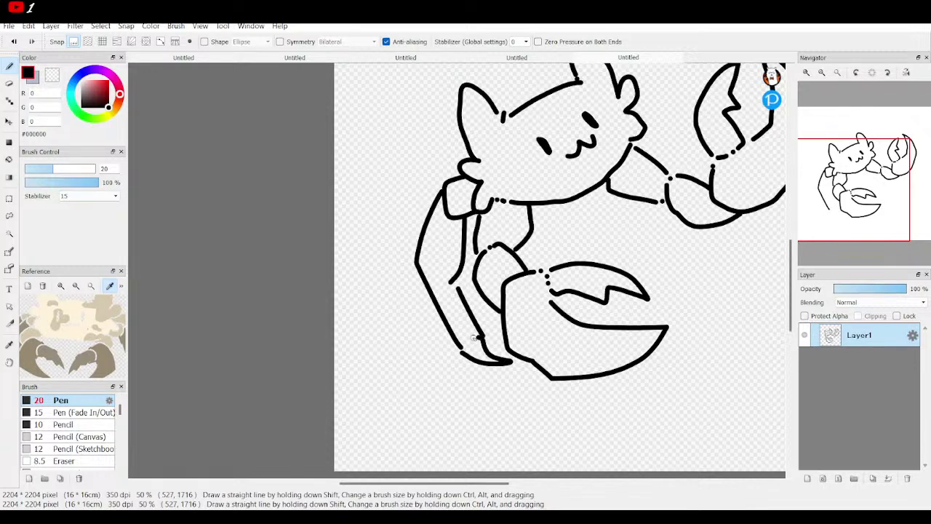
{"action": "left_click_drag", "start_coordinate": [460, 351], "coordinate": [486, 356]}
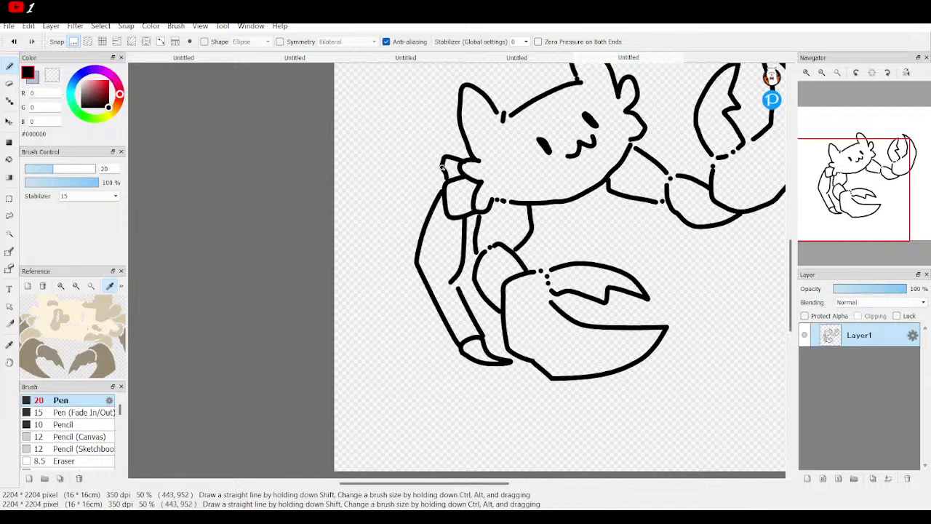
Step: Draw a second pointed left leg behind the front one, plus the partly hidden outline of a third
{"action": "mouse_move", "coordinate": [441, 169]}
{"action": "left_mouse_down"}
{"action": "mouse_move", "coordinate": [389, 222]}
{"action": "mouse_move", "coordinate": [414, 317]}
{"action": "mouse_move", "coordinate": [443, 350]}
{"action": "left_mouse_up"}
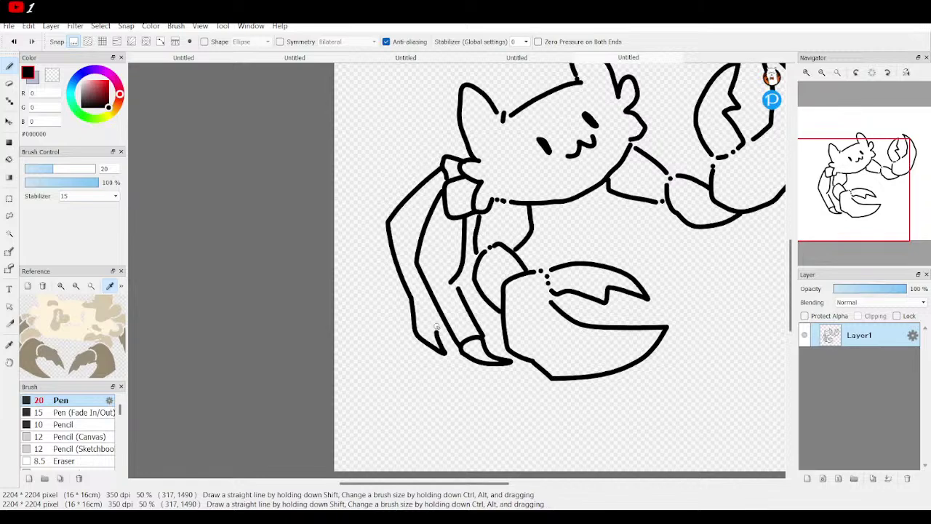
{"action": "left_click_drag", "start_coordinate": [418, 316], "coordinate": [434, 319]}
{"action": "scroll", "coordinate": [434, 302], "scroll_direction": "down", "scroll_amount": 2}
{"action": "scroll", "coordinate": [402, 257], "scroll_direction": "up", "scroll_amount": 2}
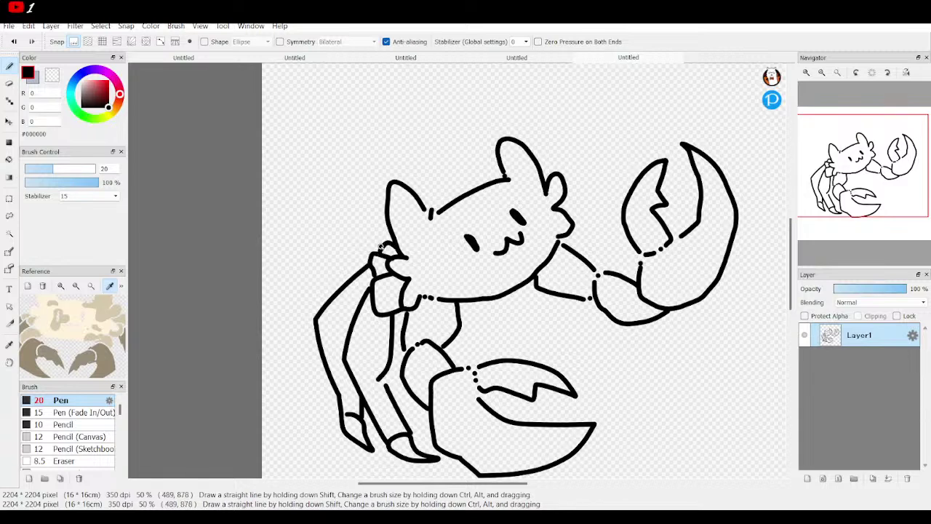
{"action": "left_click_drag", "start_coordinate": [364, 246], "coordinate": [343, 281]}
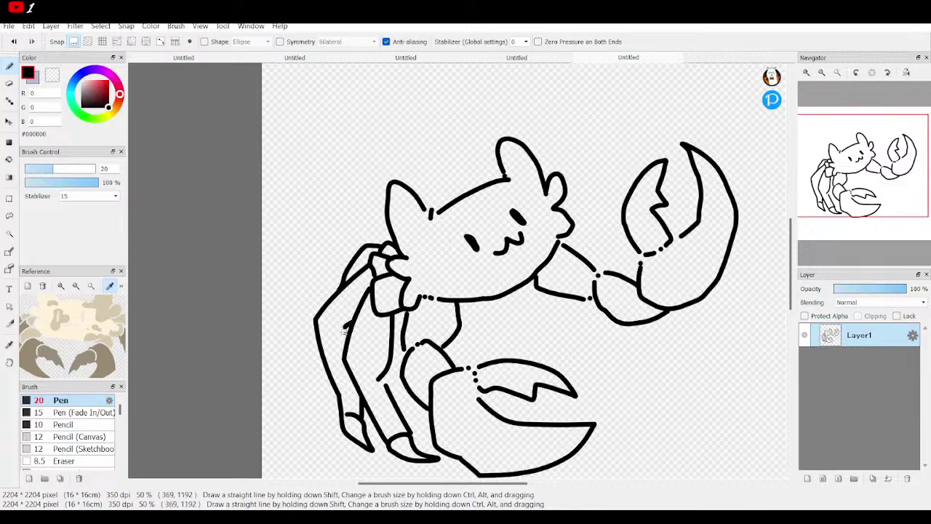
Step: Draw the outer right leg from the cheek, passing behind the raised arm and ending in a pointed tip behind the lower claw
{"action": "left_click_drag", "start_coordinate": [853, 176], "coordinate": [863, 184]}
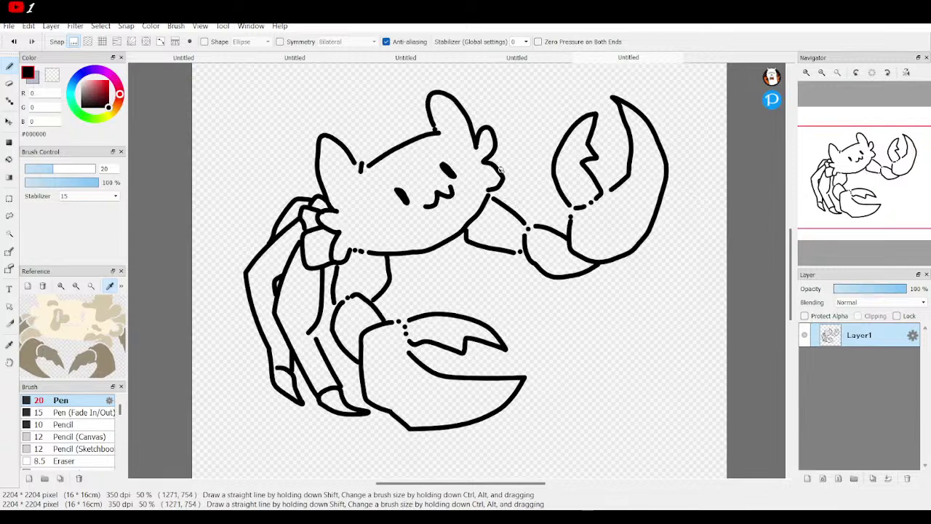
{"action": "mouse_move", "coordinate": [521, 180]}
{"action": "left_mouse_down"}
{"action": "mouse_move", "coordinate": [509, 210]}
{"action": "mouse_move", "coordinate": [523, 189]}
{"action": "mouse_move", "coordinate": [548, 220]}
{"action": "left_mouse_up"}
{"action": "left_click_drag", "start_coordinate": [545, 275], "coordinate": [535, 353]}
{"action": "left_click_drag", "start_coordinate": [510, 258], "coordinate": [507, 332]}
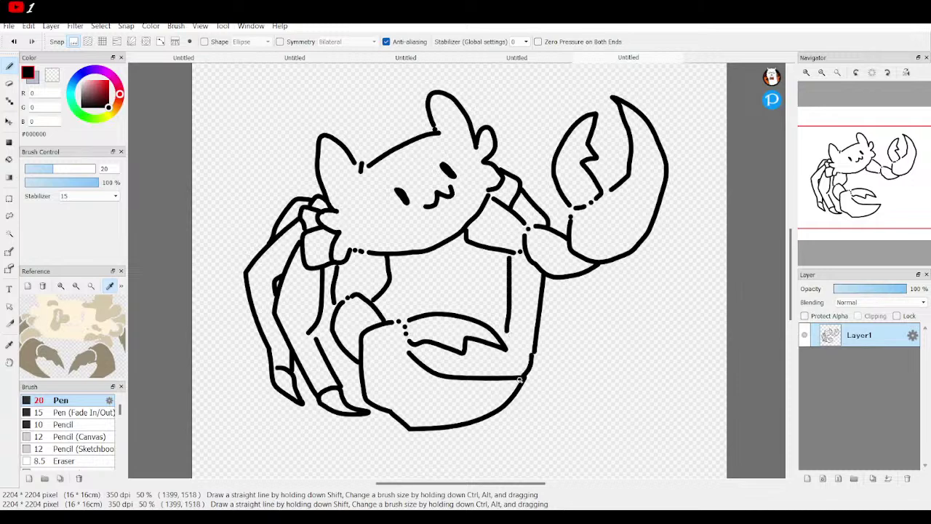
{"action": "left_click_drag", "start_coordinate": [508, 337], "coordinate": [533, 355]}
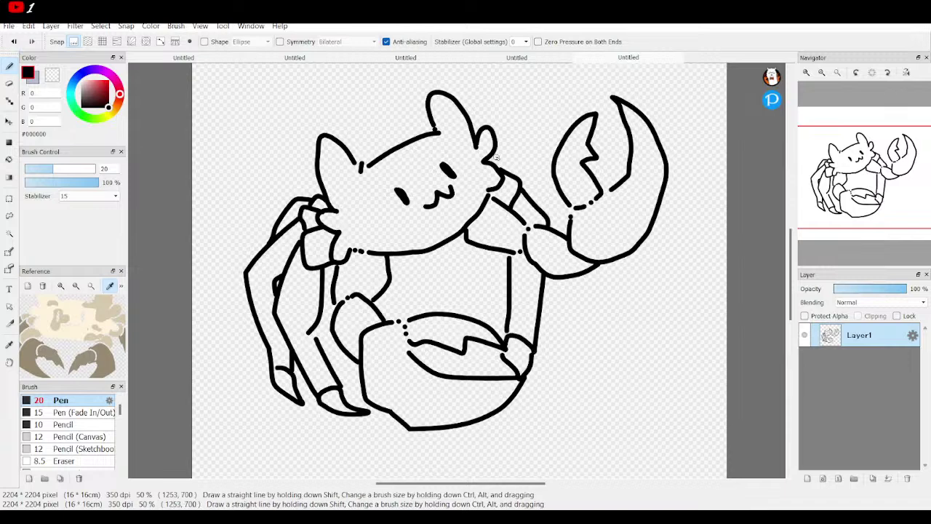
Step: Draw the remaining right legs as a small joint at the cheek and downward curves between the head and the lower claw
{"action": "left_click_drag", "start_coordinate": [508, 166], "coordinate": [511, 176]}
{"action": "left_click_drag", "start_coordinate": [501, 249], "coordinate": [488, 321]}
{"action": "left_click_drag", "start_coordinate": [464, 235], "coordinate": [472, 315]}
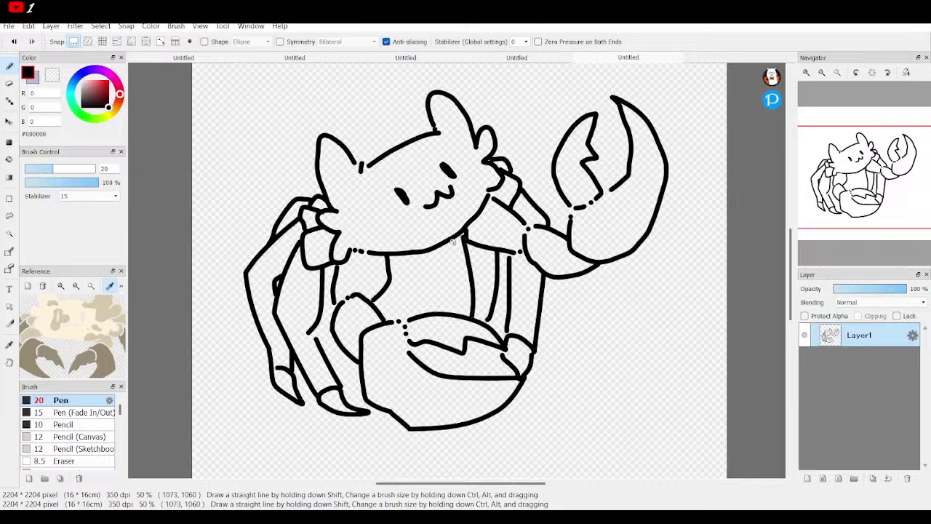
{"action": "left_click_drag", "start_coordinate": [441, 247], "coordinate": [454, 311]}
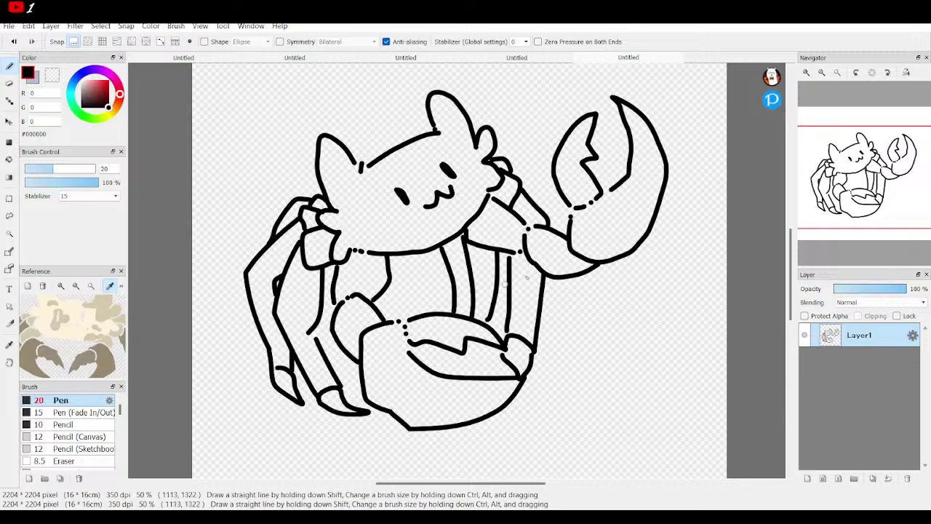
Step: Move the whole crab line art slightly to the right to centre it on the canvas
{"action": "mouse_move", "coordinate": [847, 100]}
{"action": "left_click", "coordinate": [838, 72]}
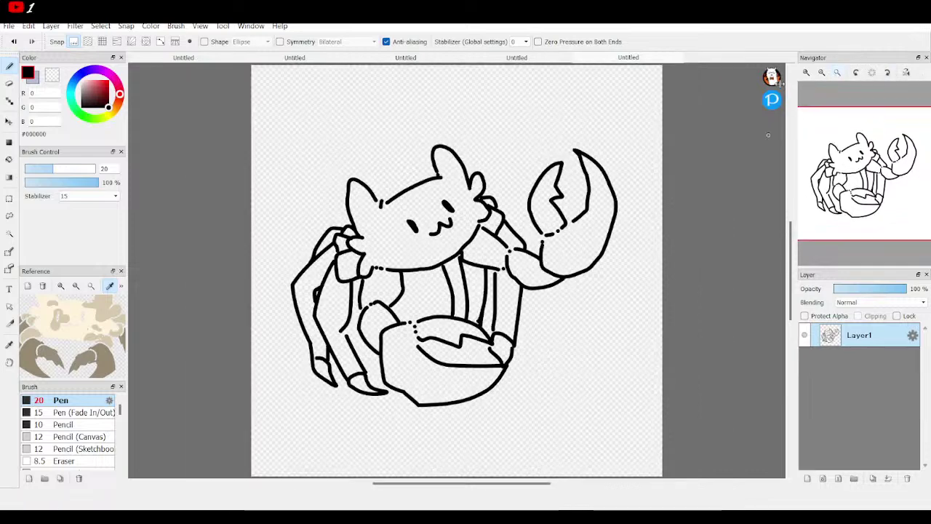
{"action": "left_click", "coordinate": [9, 124]}
{"action": "left_click_drag", "start_coordinate": [575, 321], "coordinate": [578, 310]}
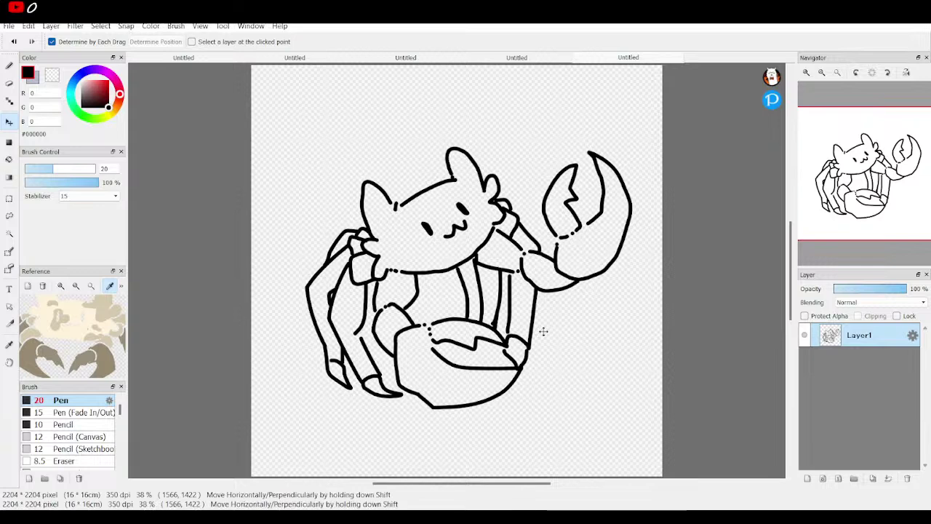
Step: Check the finished crab drawing for reference and add a new layer beneath the new crab's line art
{"action": "left_click", "coordinate": [556, 59]}
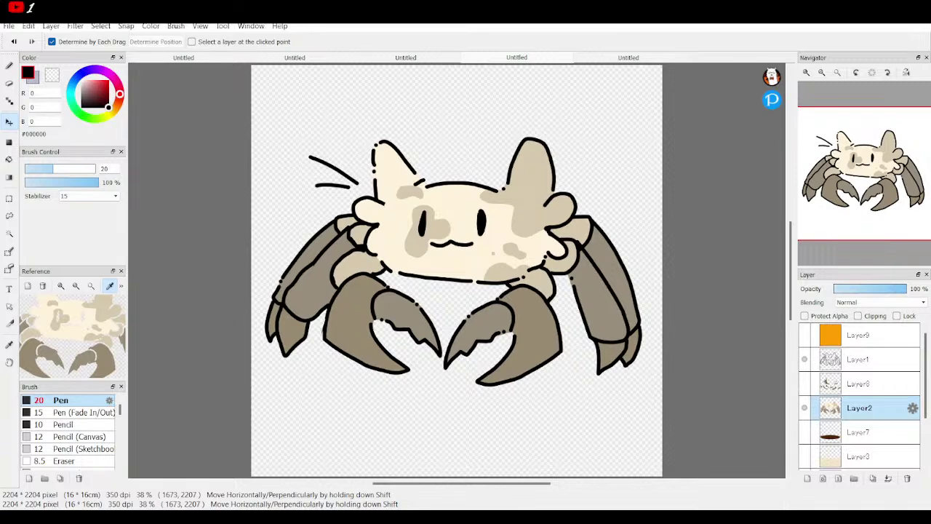
{"action": "left_click", "coordinate": [614, 61]}
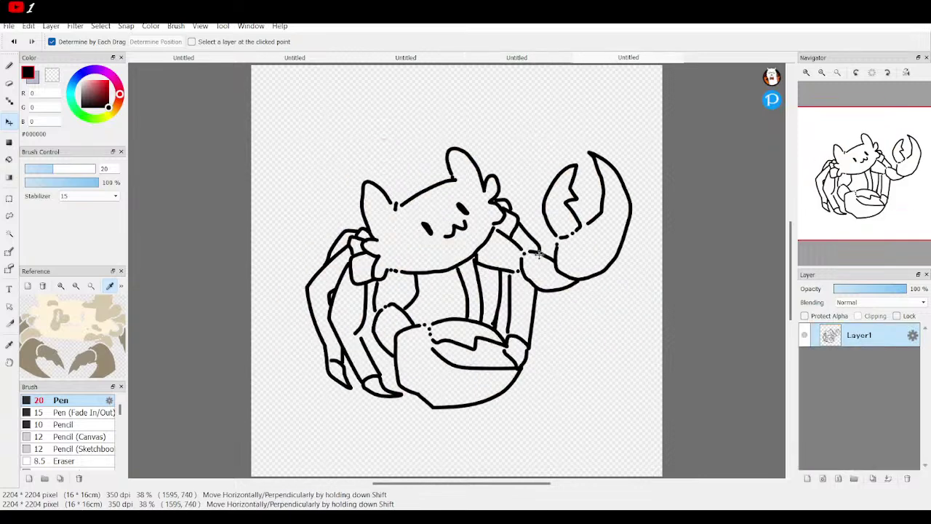
{"action": "left_click", "coordinate": [808, 478]}
{"action": "left_click_drag", "start_coordinate": [855, 335], "coordinate": [858, 369]}
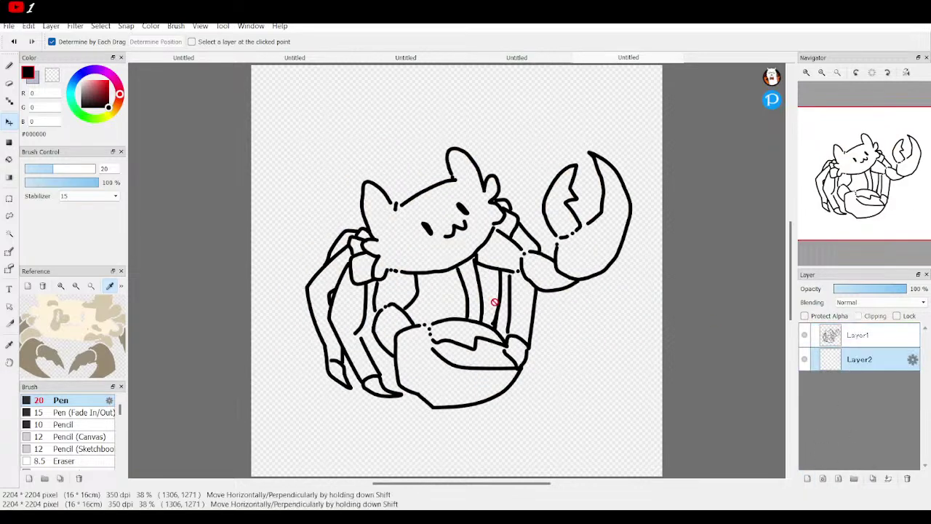
Step: Sample the cream base colour #FFF3DC from the reference and close the gaps in the head outline with the Pen
{"action": "left_click", "coordinate": [80, 327]}
{"action": "left_click", "coordinate": [9, 159]}
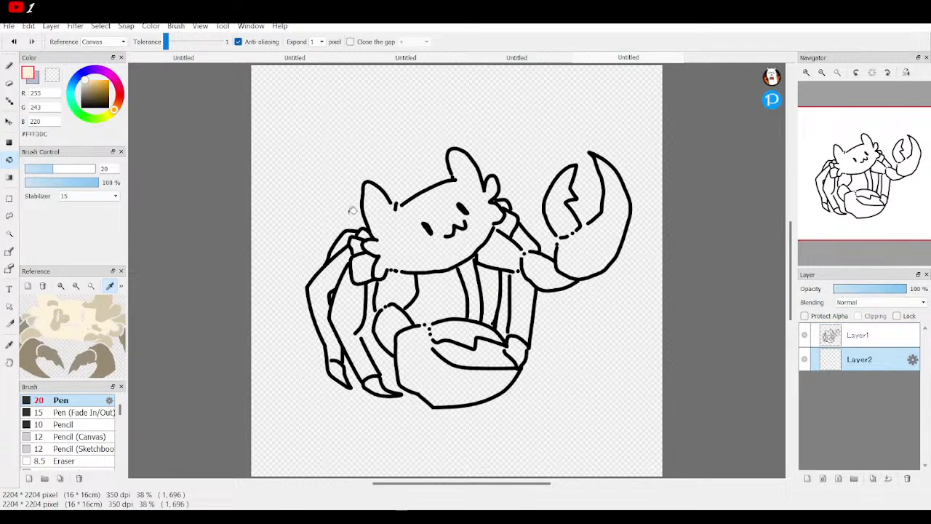
{"action": "left_click", "coordinate": [8, 68]}
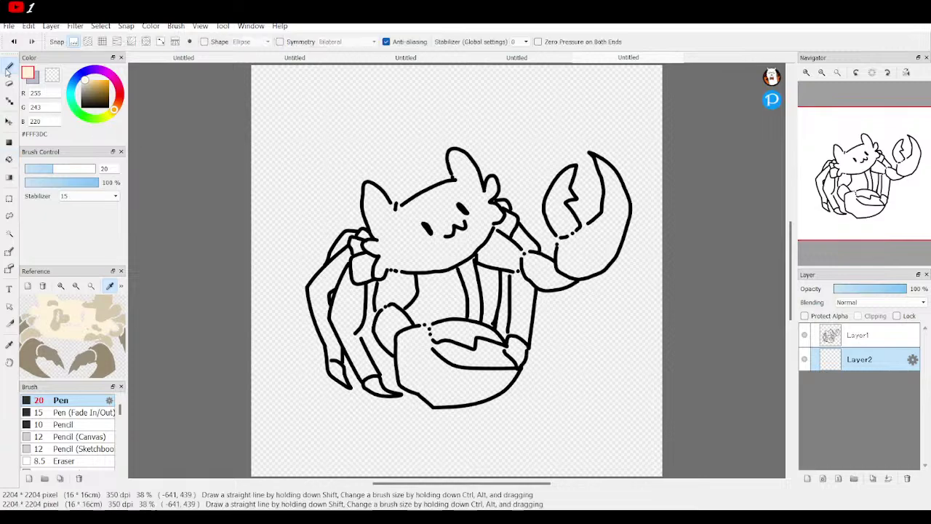
{"action": "left_click", "coordinate": [806, 71]}
{"action": "left_click", "coordinate": [806, 71]}
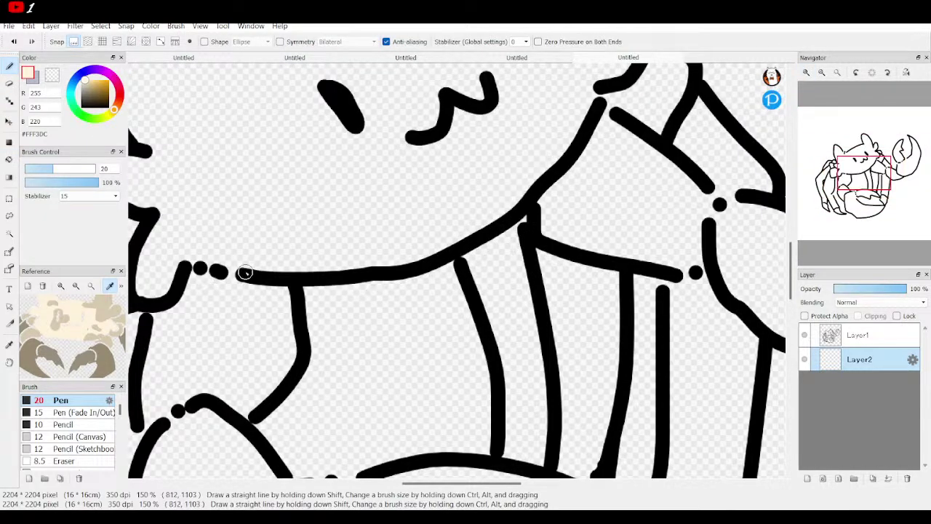
{"action": "left_click_drag", "start_coordinate": [860, 179], "coordinate": [845, 156]}
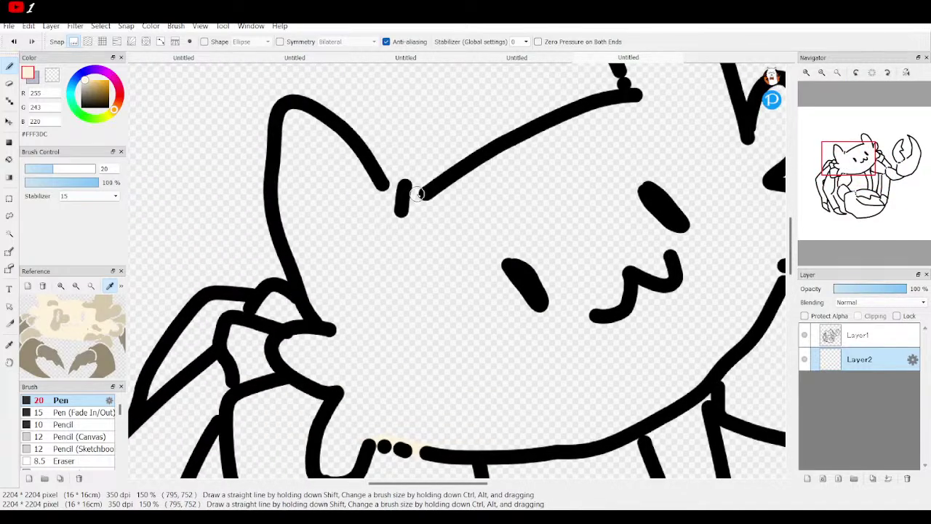
{"action": "mouse_move", "coordinate": [854, 141]}
{"action": "left_mouse_down"}
{"action": "mouse_move", "coordinate": [850, 130]}
{"action": "mouse_move", "coordinate": [878, 137]}
{"action": "left_mouse_up"}
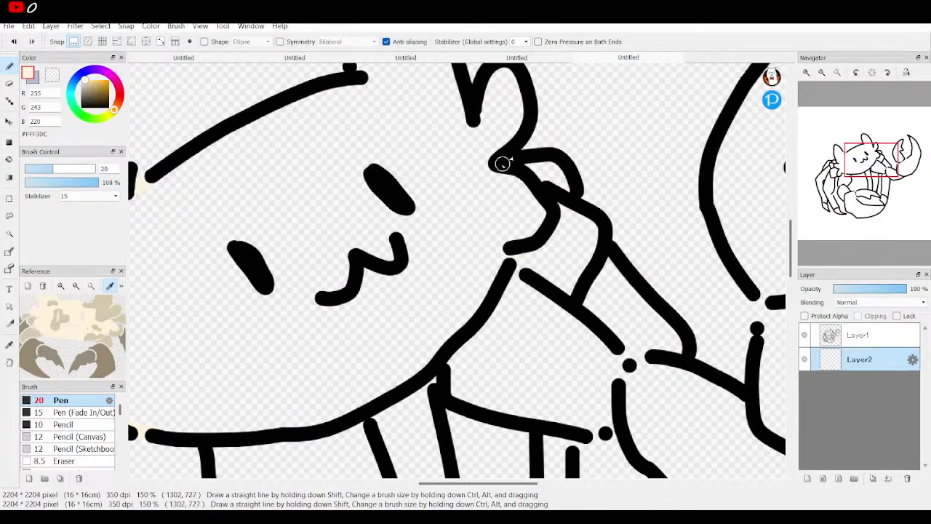
Step: Fill the crab's head and ears with the cream colour #FFF3DC
{"action": "left_click", "coordinate": [838, 72]}
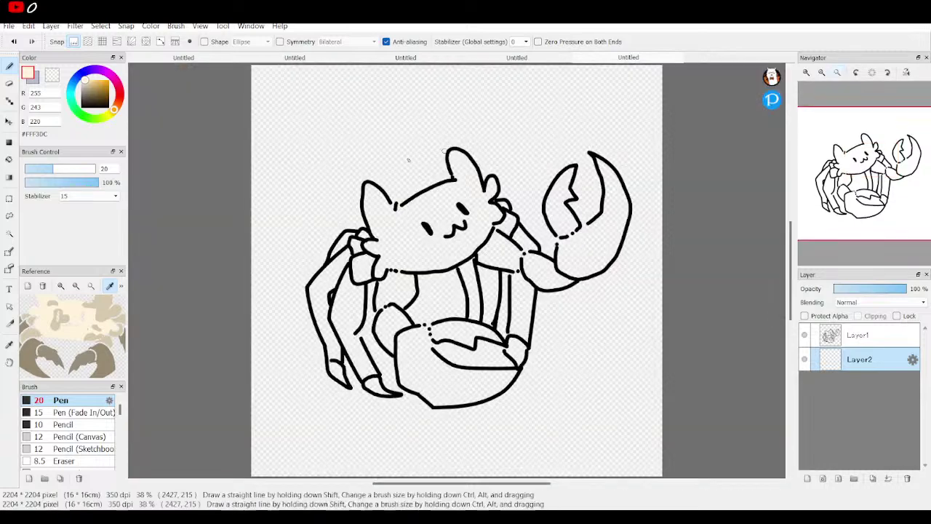
{"action": "left_click", "coordinate": [8, 159]}
{"action": "left_click", "coordinate": [399, 213]}
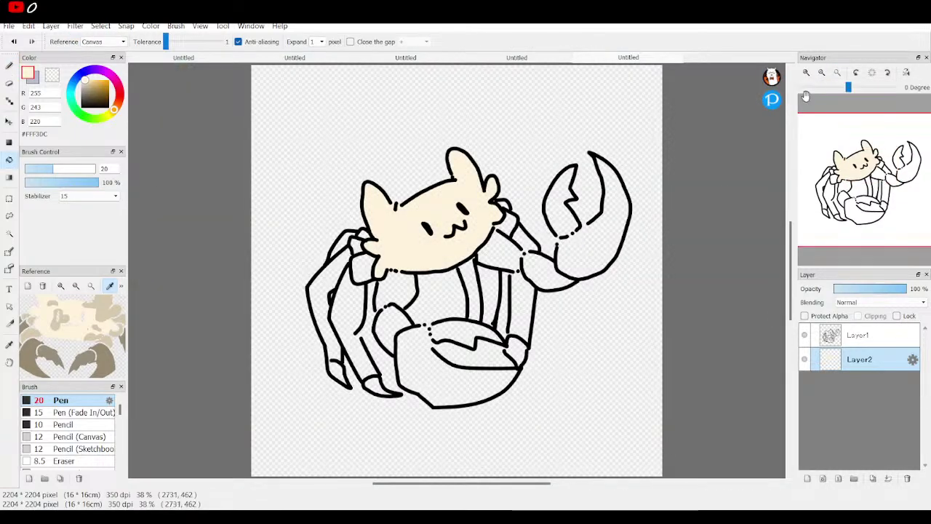
Step: Paint two filled patches in the reference's tan #D7C9AE, one around the left eye and one on the forehead beside it
{"action": "left_click", "coordinate": [821, 72]}
{"action": "left_click", "coordinate": [821, 72]}
{"action": "left_click", "coordinate": [106, 299]}
{"action": "left_click", "coordinate": [9, 65]}
{"action": "left_click_drag", "start_coordinate": [889, 188], "coordinate": [883, 178]}
{"action": "mouse_move", "coordinate": [437, 175]}
{"action": "left_mouse_down"}
{"action": "mouse_move", "coordinate": [401, 165]}
{"action": "mouse_move", "coordinate": [392, 182]}
{"action": "mouse_move", "coordinate": [404, 219]}
{"action": "mouse_move", "coordinate": [441, 248]}
{"action": "mouse_move", "coordinate": [460, 243]}
{"action": "mouse_move", "coordinate": [454, 201]}
{"action": "mouse_move", "coordinate": [473, 183]}
{"action": "mouse_move", "coordinate": [471, 166]}
{"action": "mouse_move", "coordinate": [422, 176]}
{"action": "left_mouse_up"}
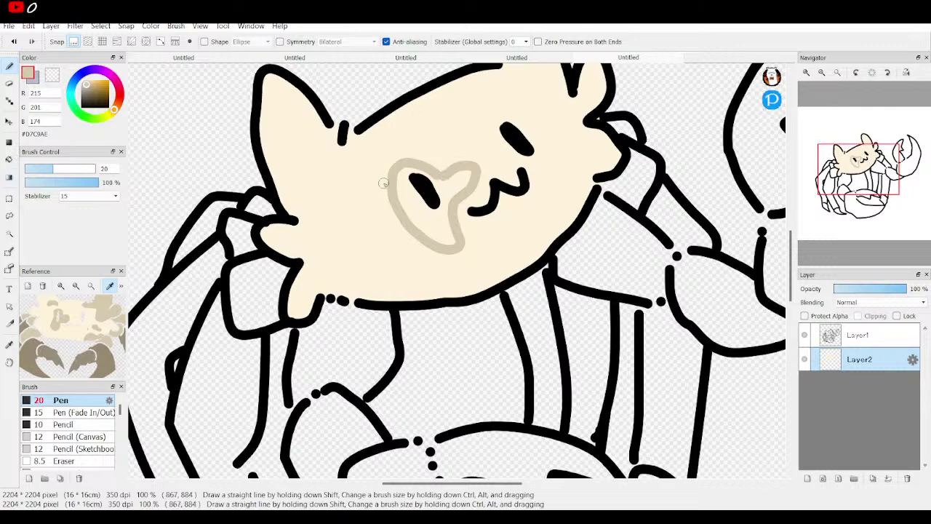
{"action": "mouse_move", "coordinate": [375, 150]}
{"action": "left_mouse_down"}
{"action": "mouse_move", "coordinate": [348, 153]}
{"action": "mouse_move", "coordinate": [323, 177]}
{"action": "mouse_move", "coordinate": [341, 196]}
{"action": "mouse_move", "coordinate": [379, 151]}
{"action": "left_mouse_up"}
{"action": "left_click", "coordinate": [8, 159]}
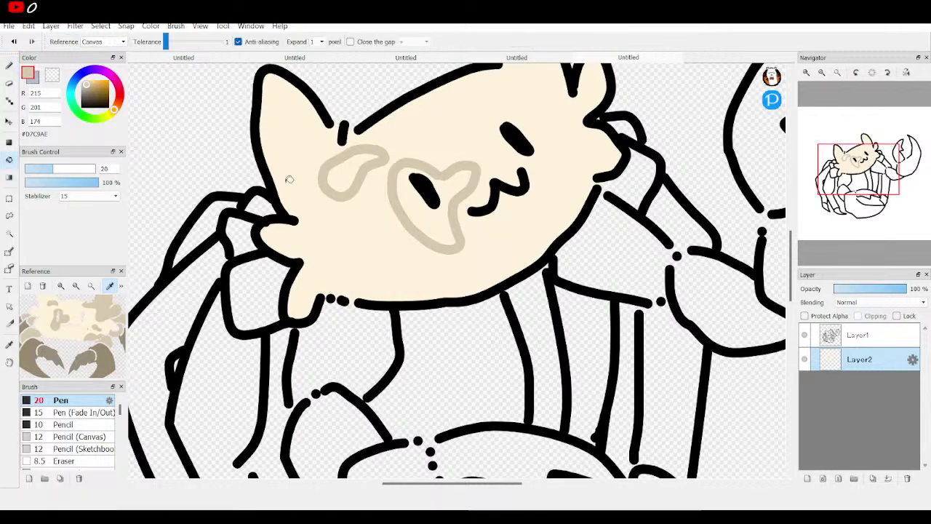
{"action": "left_click", "coordinate": [345, 180]}
{"action": "left_click", "coordinate": [441, 216]}
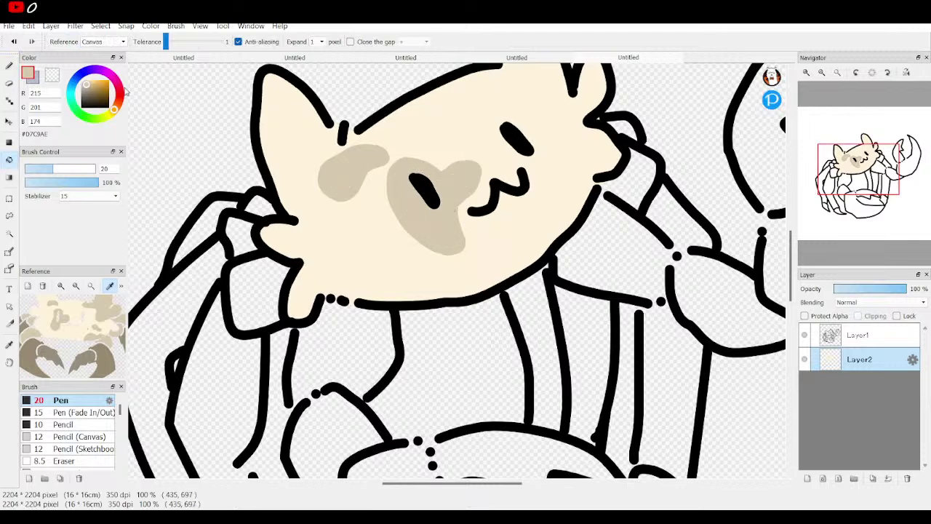
Step: Outline a tan #D7C9AE patch on the crab's lower right cheek and paint small spots beside the right eye with the Pen
{"action": "left_click", "coordinate": [9, 66]}
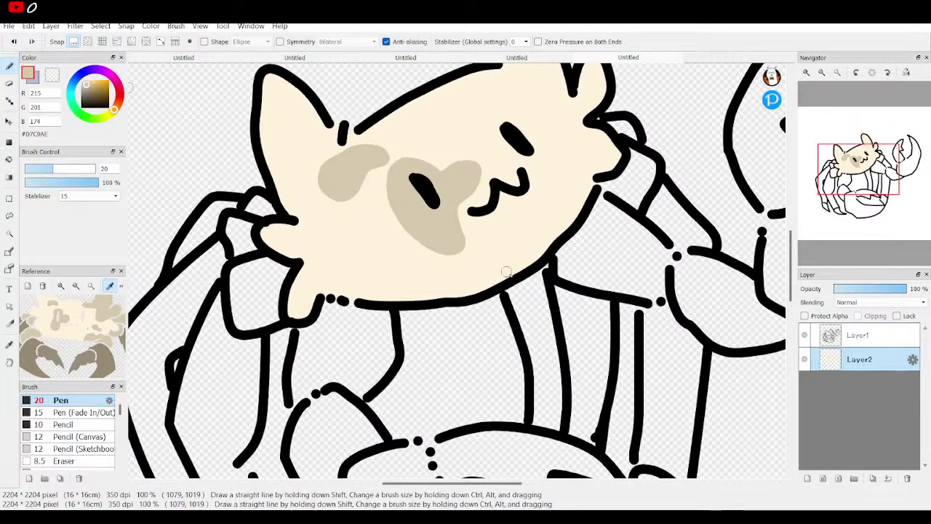
{"action": "mouse_move", "coordinate": [560, 248]}
{"action": "left_mouse_down"}
{"action": "mouse_move", "coordinate": [547, 214]}
{"action": "mouse_move", "coordinate": [593, 166]}
{"action": "mouse_move", "coordinate": [614, 165]}
{"action": "left_mouse_up"}
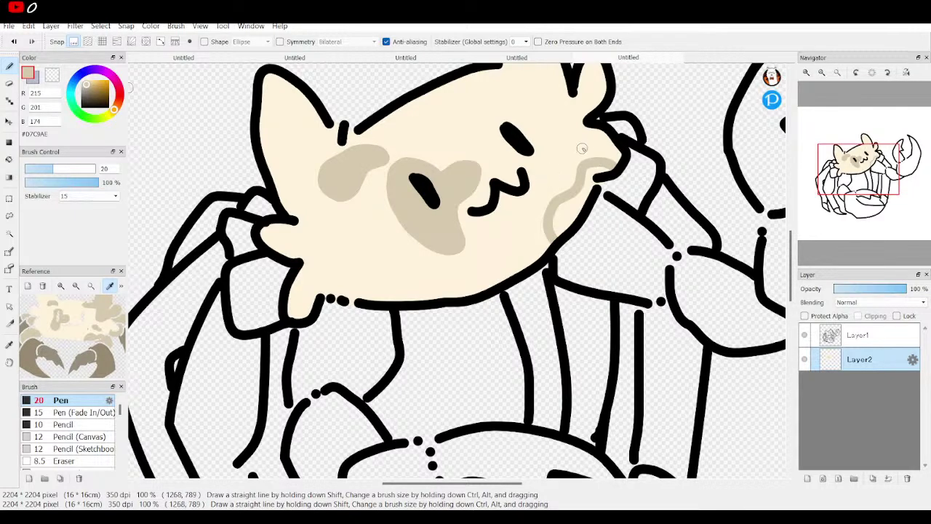
{"action": "mouse_move", "coordinate": [583, 147]}
{"action": "left_mouse_down"}
{"action": "mouse_move", "coordinate": [548, 153]}
{"action": "mouse_move", "coordinate": [564, 151]}
{"action": "left_mouse_up"}
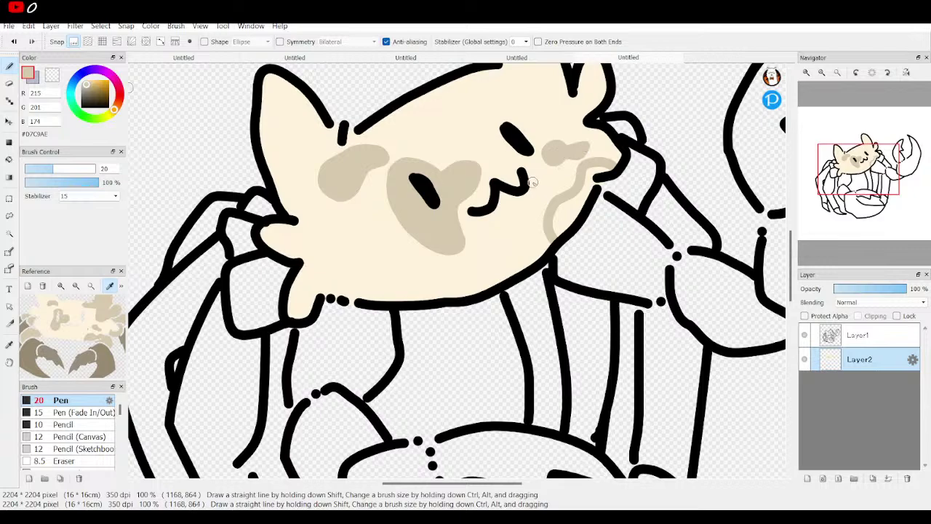
Step: Outline a tan #D7C9AE patch below the right ear and fill both the ear patch and the lower cheek patch
{"action": "left_click_drag", "start_coordinate": [475, 147], "coordinate": [370, 231]}
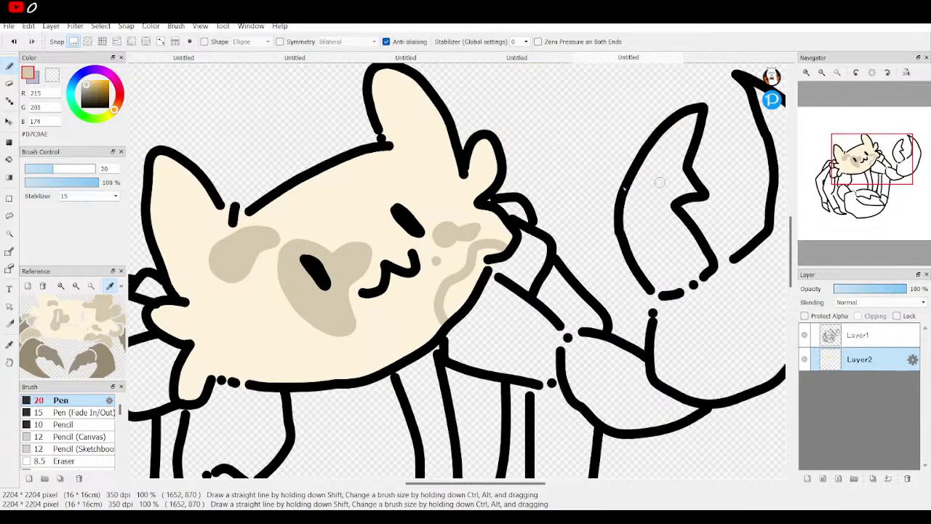
{"action": "mouse_move", "coordinate": [367, 152]}
{"action": "left_mouse_down"}
{"action": "mouse_move", "coordinate": [357, 167]}
{"action": "mouse_move", "coordinate": [435, 178]}
{"action": "mouse_move", "coordinate": [438, 206]}
{"action": "mouse_move", "coordinate": [466, 213]}
{"action": "mouse_move", "coordinate": [481, 202]}
{"action": "mouse_move", "coordinate": [455, 191]}
{"action": "left_mouse_up"}
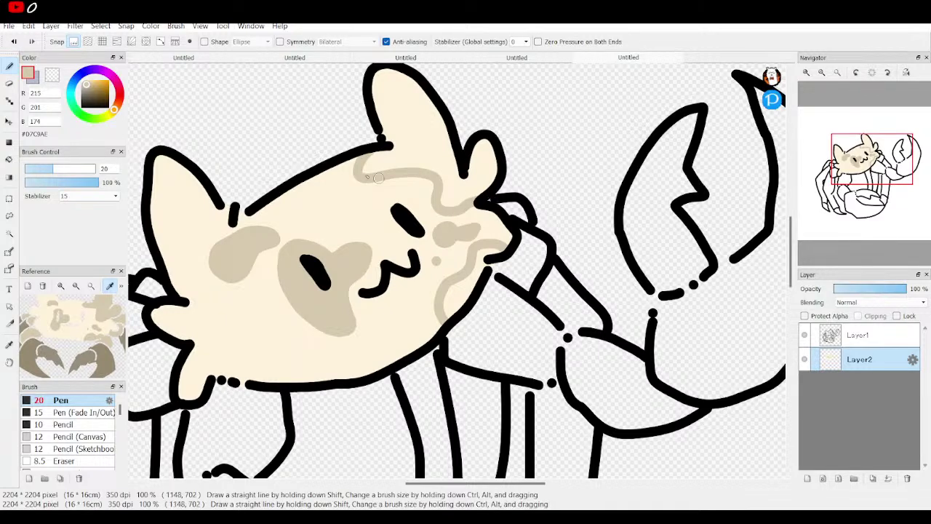
{"action": "left_click", "coordinate": [9, 159]}
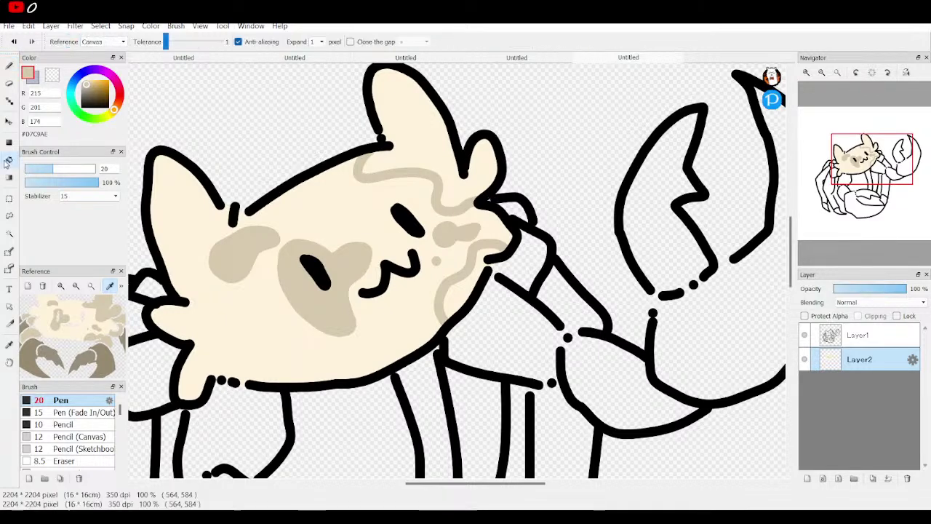
{"action": "left_click", "coordinate": [418, 144]}
{"action": "left_click", "coordinate": [464, 295]}
Step: Close the joint gaps of the raised arm with the Pen and fill its segments with tan #D7C9AE
{"action": "left_click", "coordinate": [823, 73]}
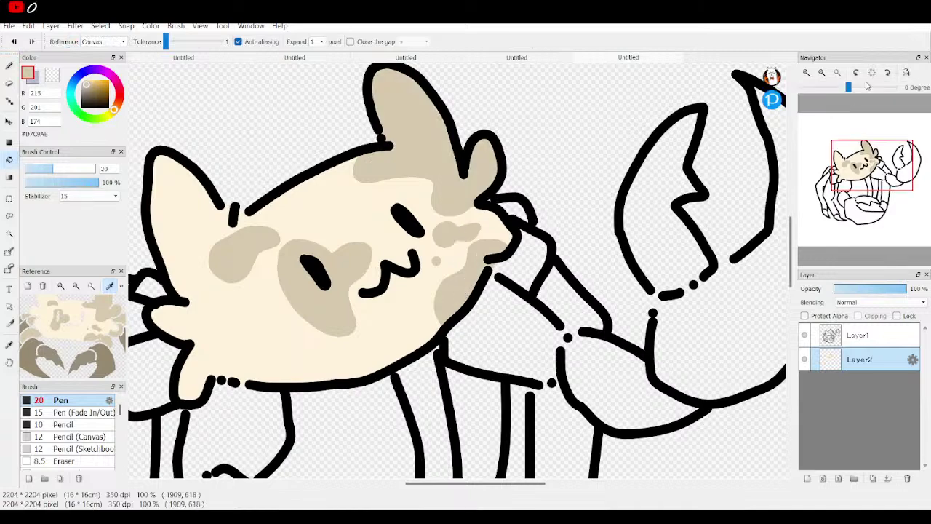
{"action": "left_click", "coordinate": [823, 73]}
{"action": "left_click", "coordinate": [823, 74]}
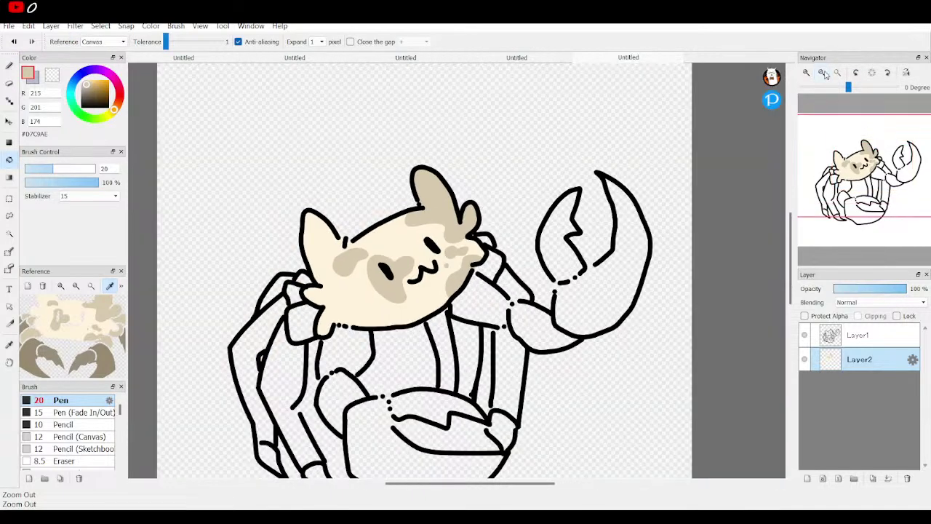
{"action": "left_click", "coordinate": [865, 201]}
{"action": "scroll", "coordinate": [481, 254], "scroll_direction": "up", "scroll_amount": 3}
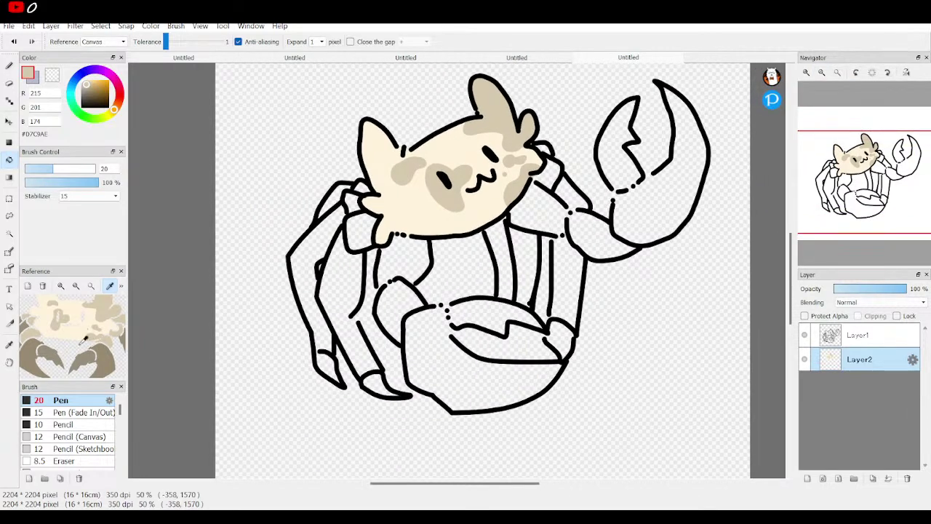
{"action": "scroll", "coordinate": [71, 334], "scroll_direction": "up", "scroll_amount": 3}
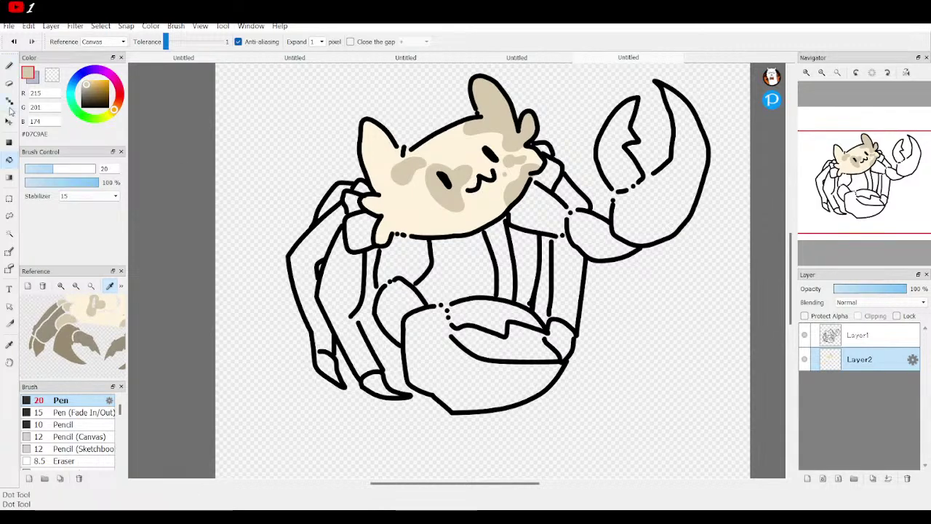
{"action": "left_click", "coordinate": [8, 65]}
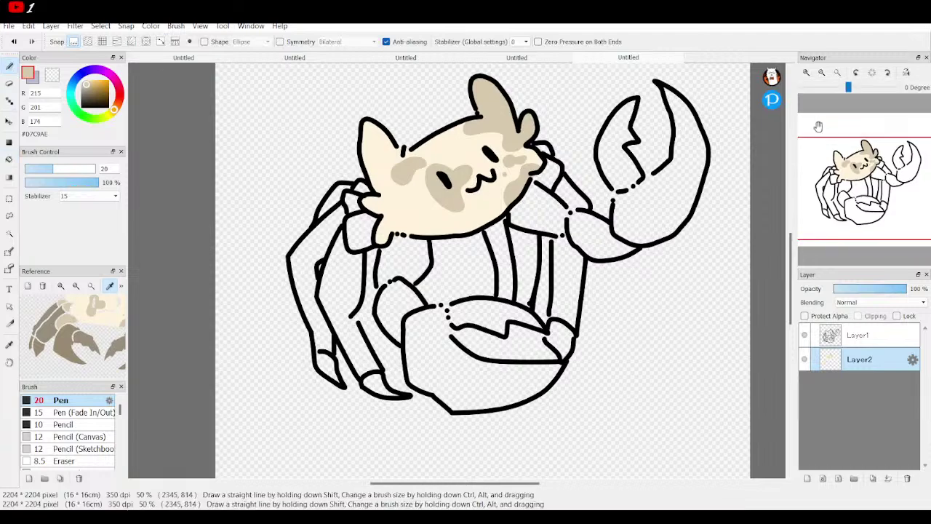
{"action": "scroll", "coordinate": [432, 258], "scroll_direction": "up", "scroll_amount": 2}
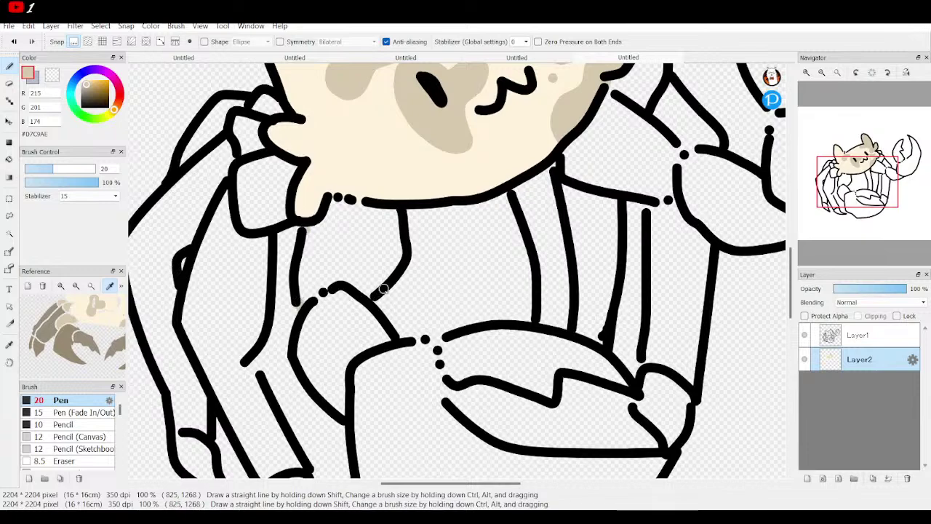
{"action": "left_click_drag", "start_coordinate": [781, 172], "coordinate": [457, 194]}
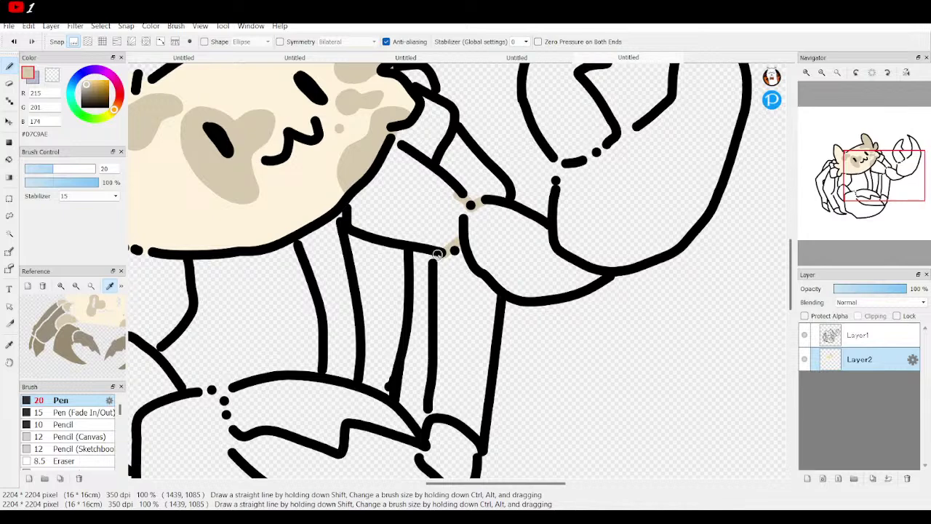
{"action": "left_click", "coordinate": [8, 159]}
{"action": "left_click", "coordinate": [419, 208]}
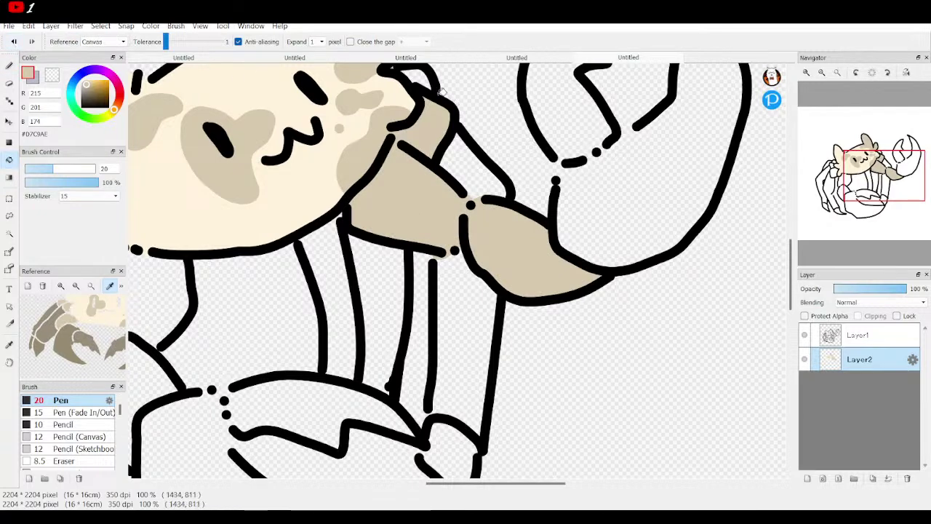
Step: Fill the lowered arm's segments and the upper joints of the left legs with tan #D7C9AE
{"action": "mouse_move", "coordinate": [851, 117]}
{"action": "scroll", "coordinate": [296, 293], "scroll_direction": "down", "scroll_amount": 2}
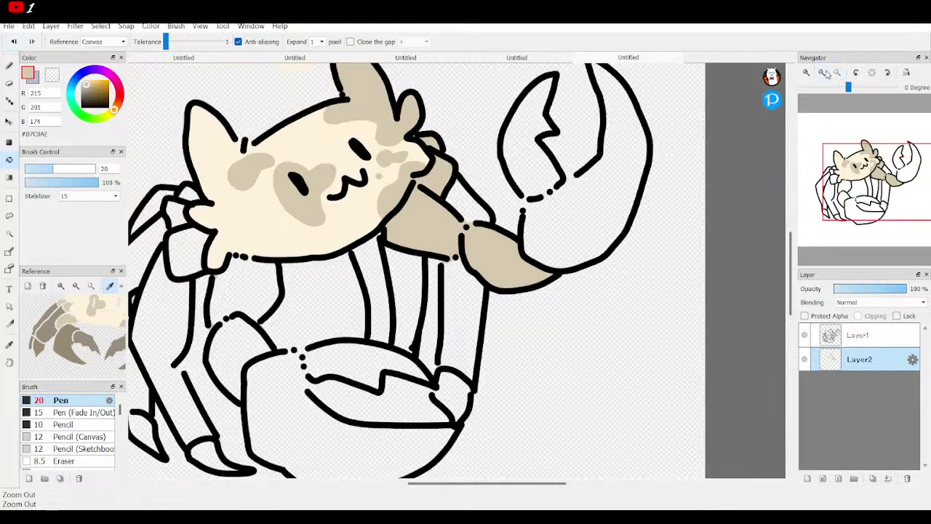
{"action": "left_click", "coordinate": [296, 292]}
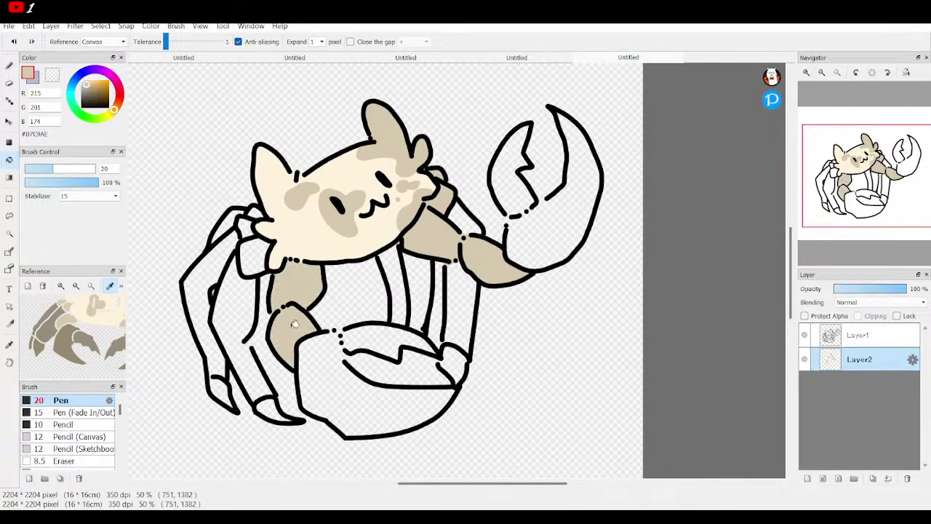
{"action": "left_click", "coordinate": [256, 242]}
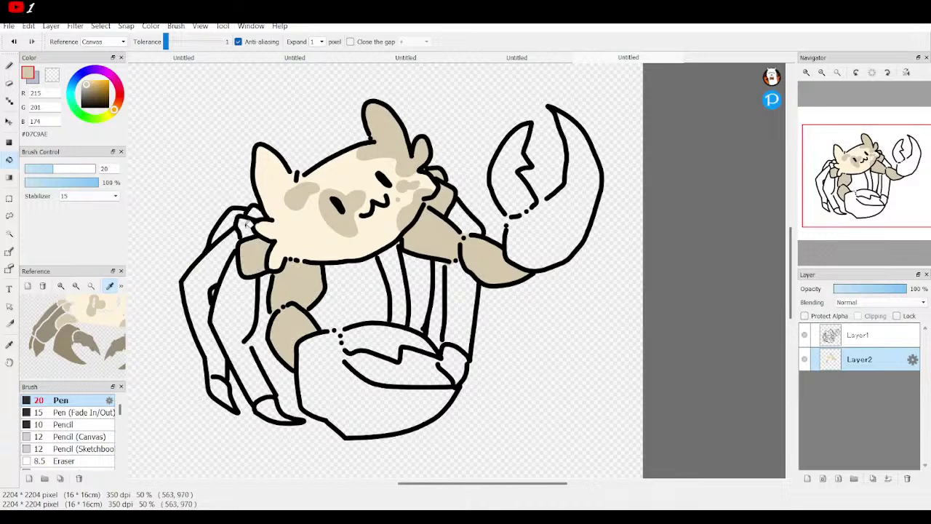
Step: Sample the grey-brown #998F7C from the reference and close the gaps at the base of both claws' upper pincers
{"action": "left_click", "coordinate": [90, 334]}
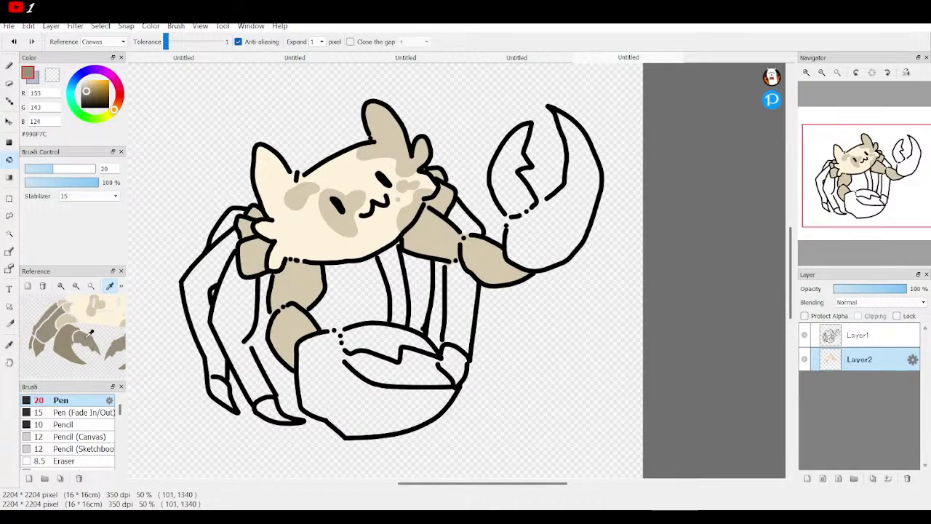
{"action": "left_click", "coordinate": [9, 66]}
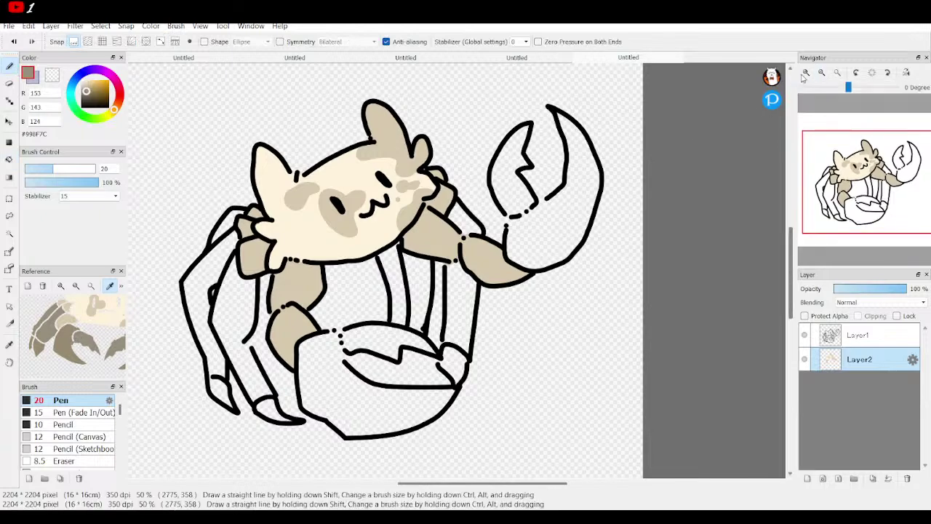
{"action": "key", "text": "ctrl+plus"}
{"action": "left_click_drag", "start_coordinate": [523, 195], "coordinate": [556, 187]}
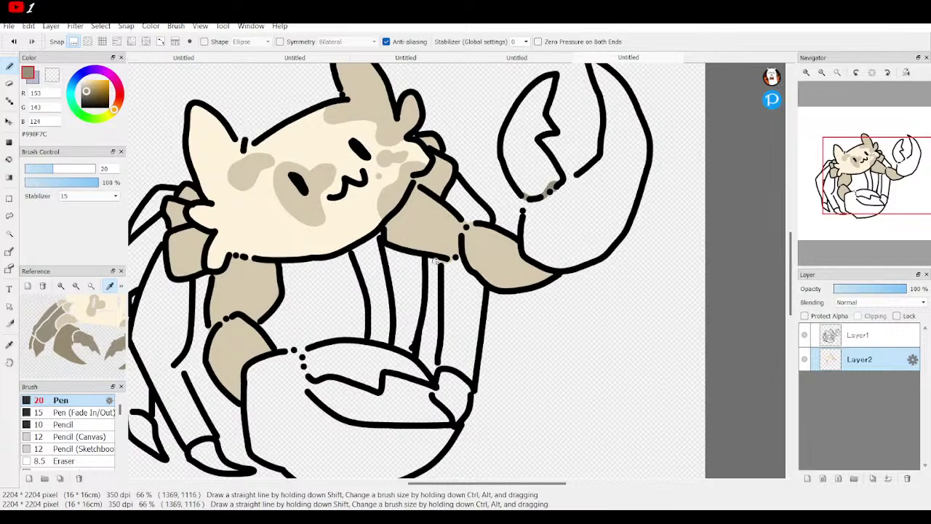
{"action": "left_click_drag", "start_coordinate": [309, 377], "coordinate": [309, 353]}
{"action": "left_click", "coordinate": [870, 198]}
{"action": "left_click_drag", "start_coordinate": [869, 198], "coordinate": [863, 192]}
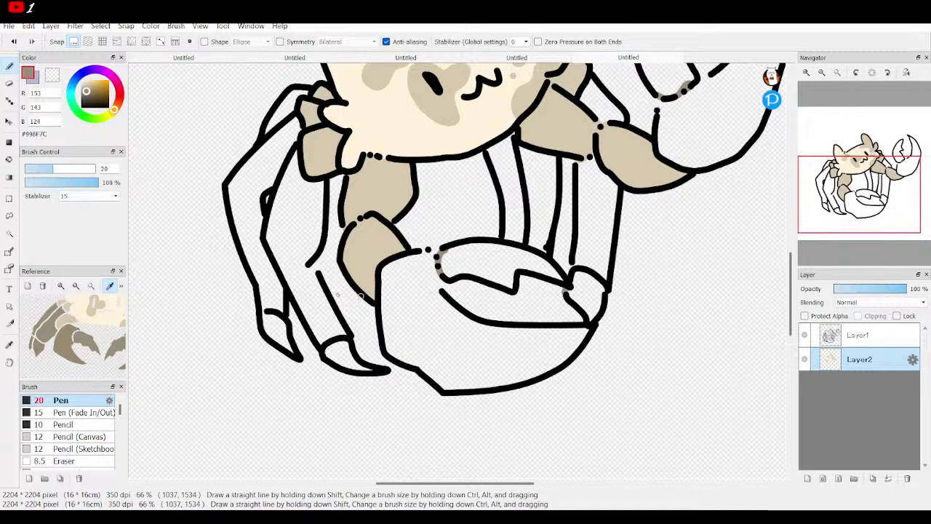
Step: Fill the tips of the front left leg and the right leg with #998F7C, undoing the fill that spills across the outer left leg
{"action": "left_click", "coordinate": [8, 160]}
{"action": "left_click", "coordinate": [342, 349]}
{"action": "left_click", "coordinate": [279, 328]}
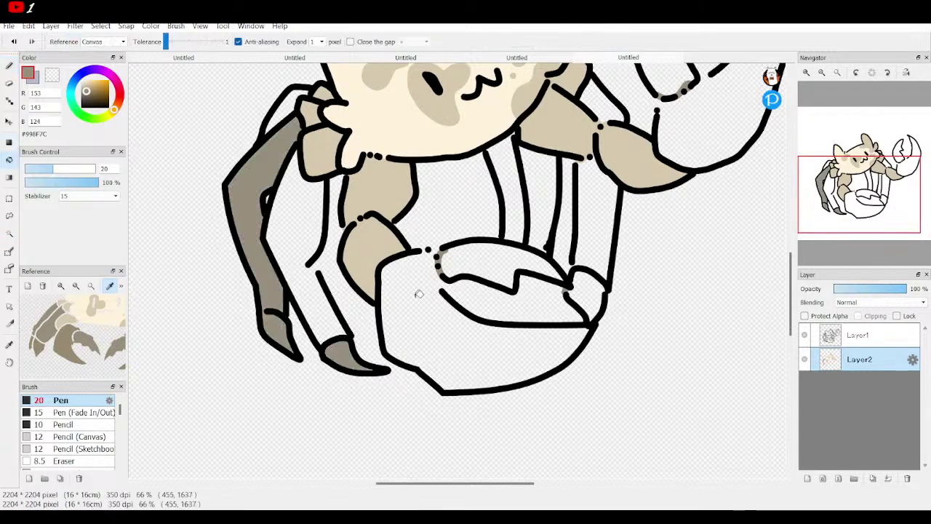
{"action": "left_click", "coordinate": [13, 41]}
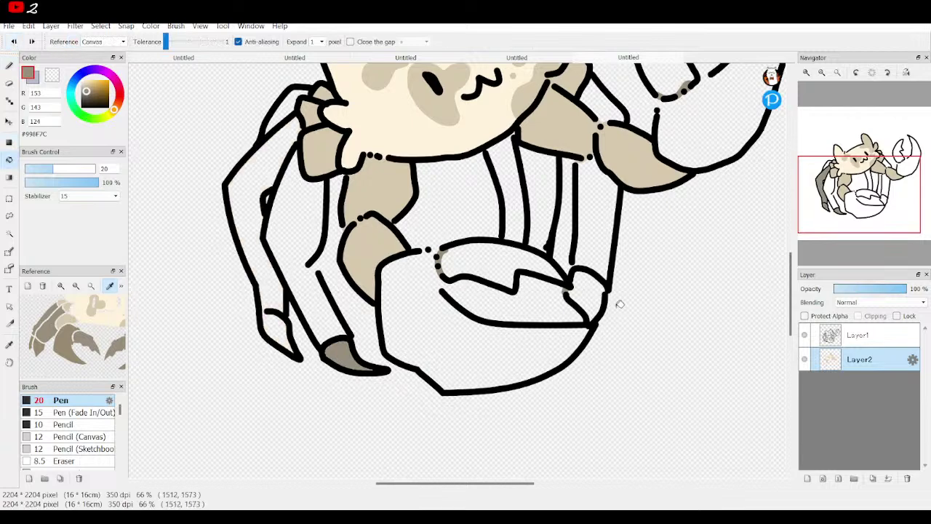
{"action": "left_click", "coordinate": [586, 291]}
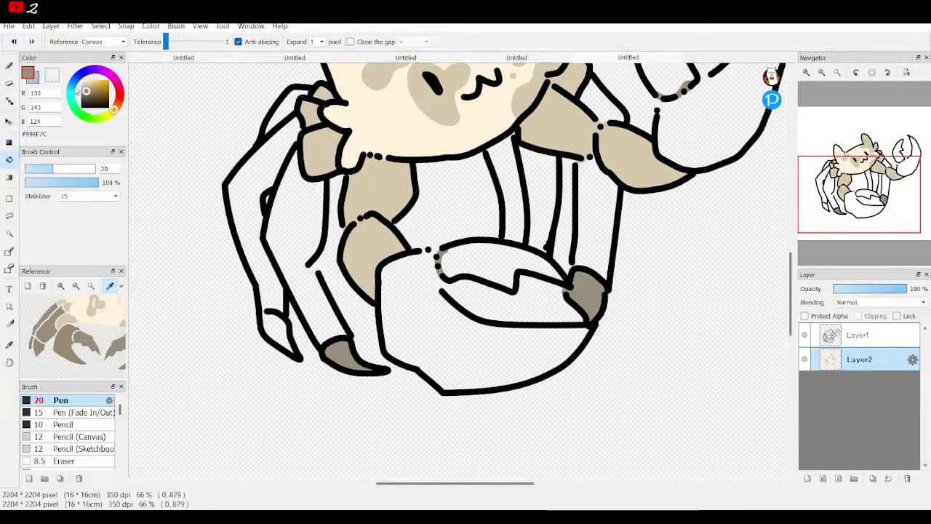
Step: Close the gap at the outer left leg's tip and fill that tip and both claws' upper pincers with #998F7C
{"action": "left_click", "coordinate": [9, 65]}
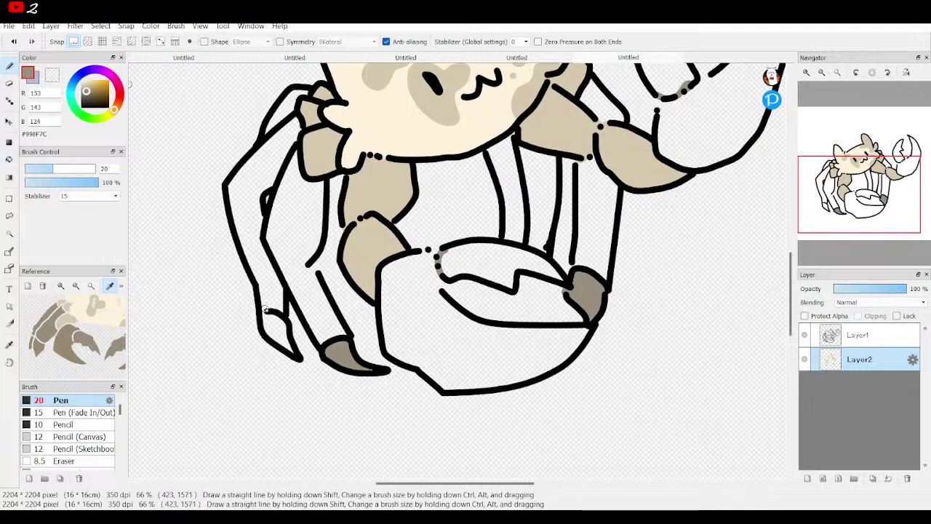
{"action": "left_click", "coordinate": [9, 160]}
{"action": "left_click", "coordinate": [278, 334]}
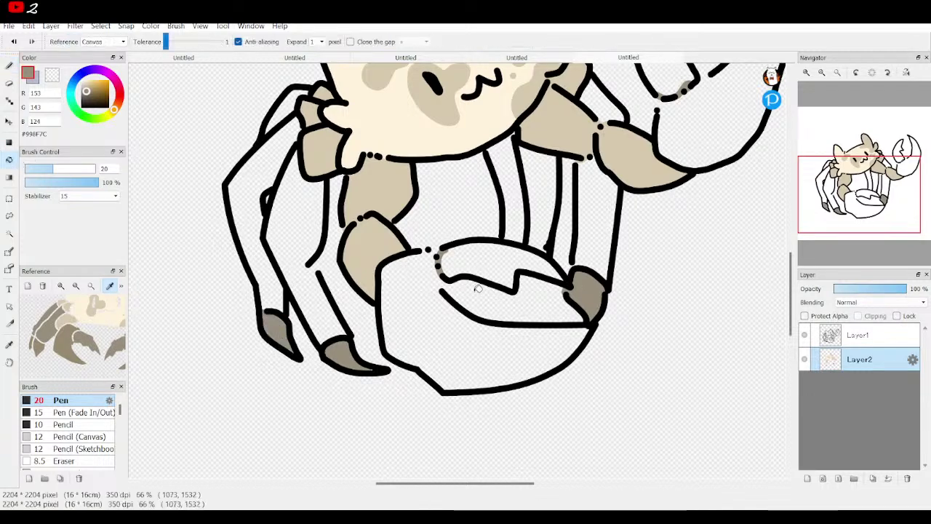
{"action": "left_click", "coordinate": [480, 264]}
{"action": "left_click", "coordinate": [676, 84]}
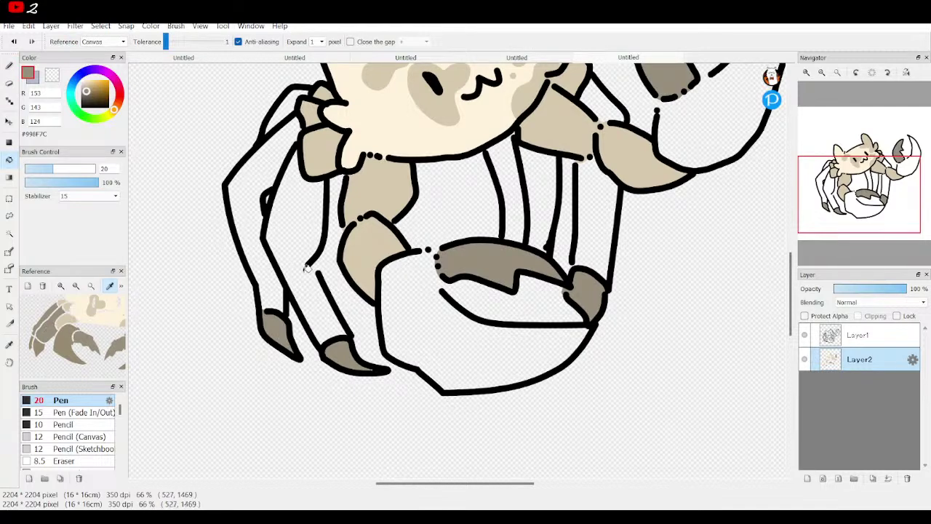
Step: Sample the brown #998B72 from the reference claw and close the remaining outline gaps in both large claws with the Pen
{"action": "left_click", "coordinate": [70, 337]}
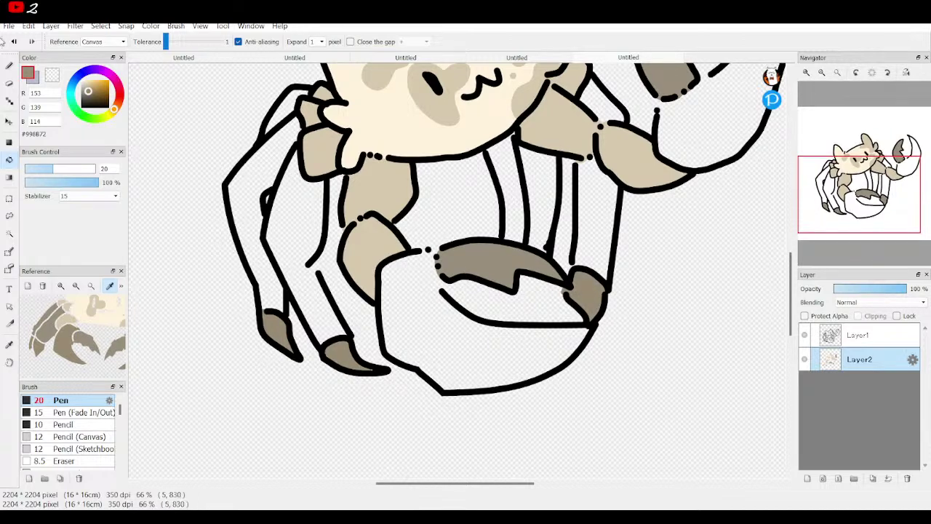
{"action": "left_click", "coordinate": [9, 66]}
{"action": "mouse_move", "coordinate": [440, 291]}
{"action": "left_mouse_down"}
{"action": "mouse_move", "coordinate": [440, 255]}
{"action": "mouse_move", "coordinate": [422, 251]}
{"action": "left_mouse_up"}
{"action": "left_click_drag", "start_coordinate": [864, 197], "coordinate": [882, 169]}
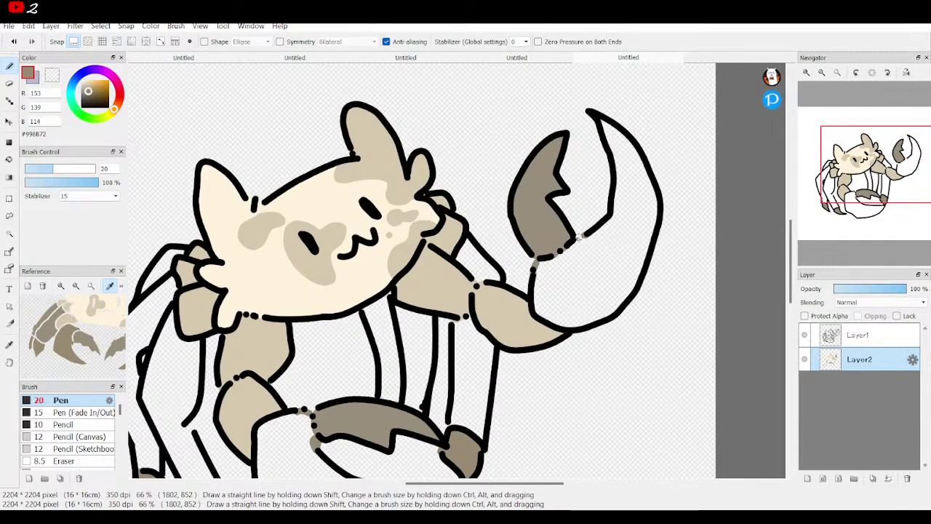
Step: Fill the main bodies of the raised claw and the lowered claw with the brown #998B72
{"action": "left_click", "coordinate": [9, 160]}
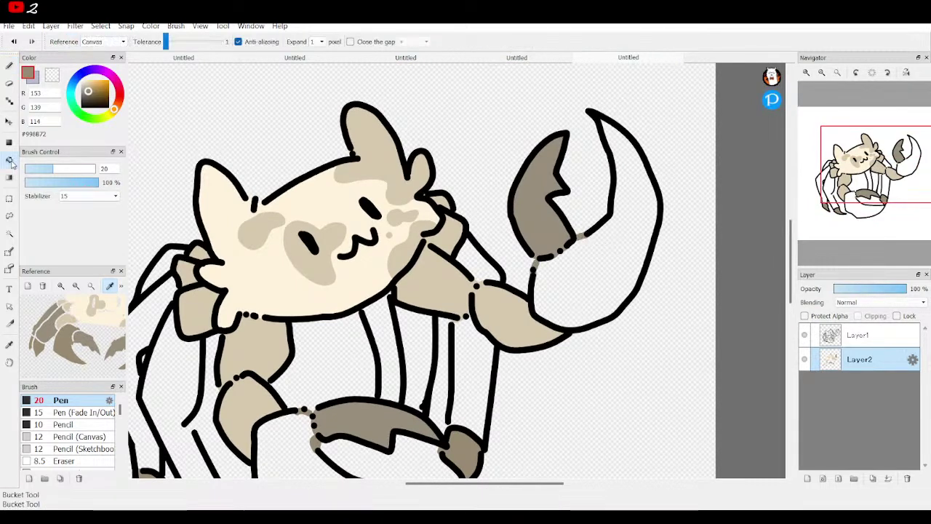
{"action": "left_click", "coordinate": [582, 275]}
{"action": "scroll", "coordinate": [553, 306], "scroll_direction": "down", "scroll_amount": 3}
{"action": "scroll", "coordinate": [547, 349], "scroll_direction": "left", "scroll_amount": 3}
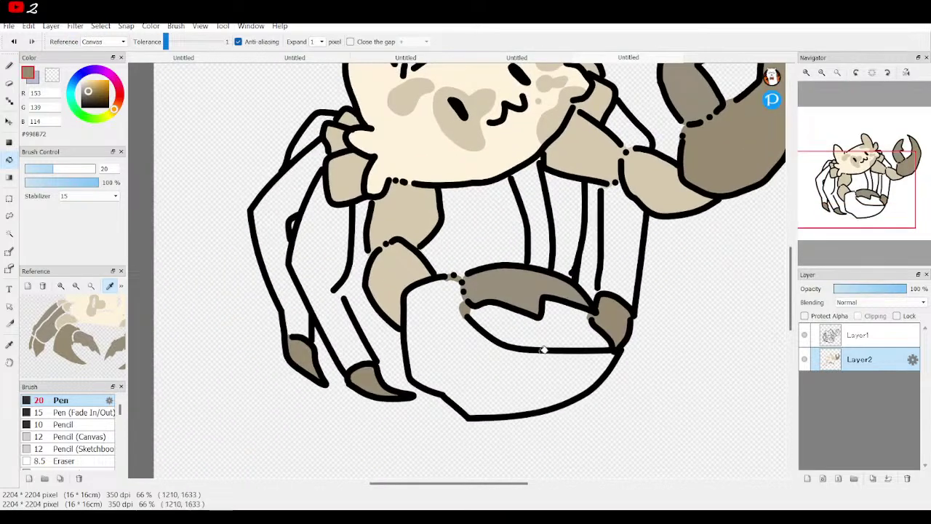
{"action": "left_click", "coordinate": [517, 366]}
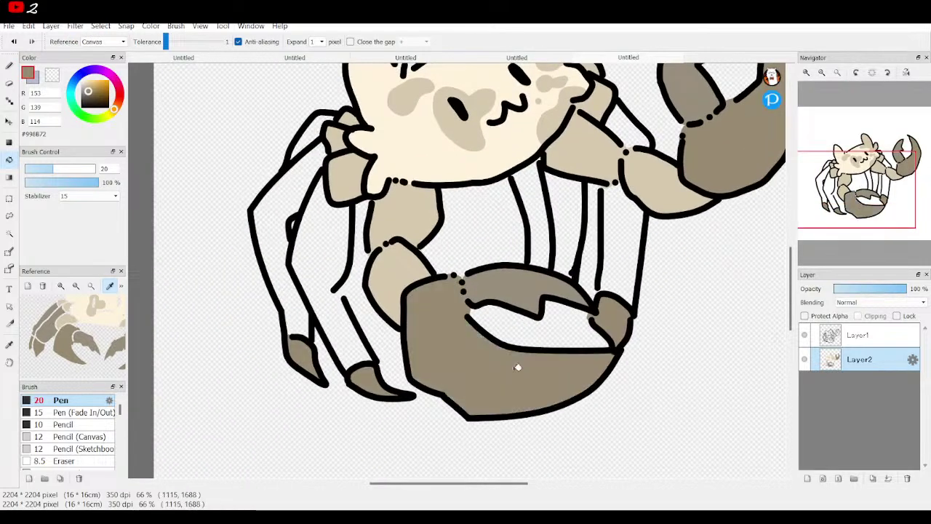
Step: Resample #998F7C from the reference, close the front left leg's gap, and fill the left legs and the inner legs behind the lowered claw
{"action": "left_click", "coordinate": [49, 328]}
{"action": "key", "text": "b"}
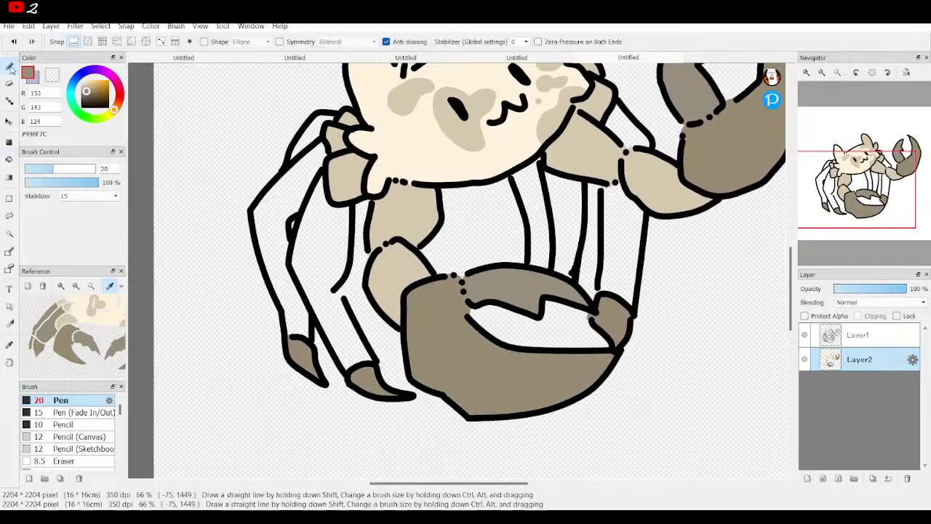
{"action": "left_click", "coordinate": [341, 295]}
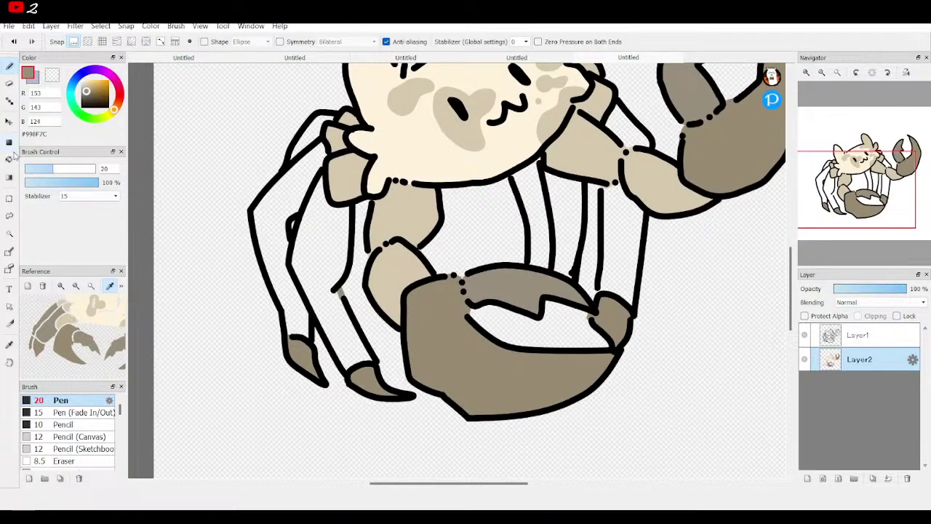
{"action": "key", "text": "g"}
{"action": "left_click", "coordinate": [320, 223]}
{"action": "left_click", "coordinate": [298, 197]}
{"action": "left_click", "coordinate": [312, 135]}
{"action": "left_click", "coordinate": [543, 218]}
{"action": "left_click", "coordinate": [569, 212]}
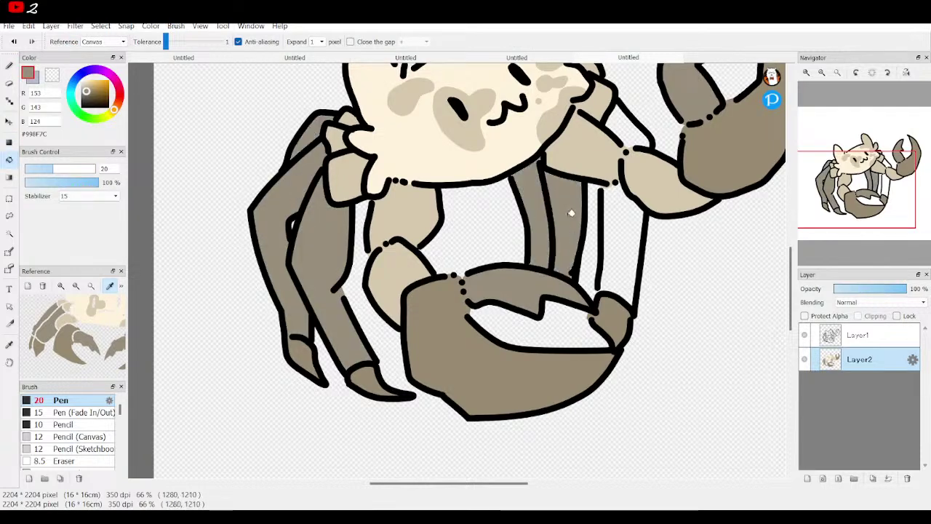
Step: Close the gap beneath the raised arm with the Pen, and fill the outer right leg and its segment above the arm with #998F7C
{"action": "left_click", "coordinate": [626, 241]}
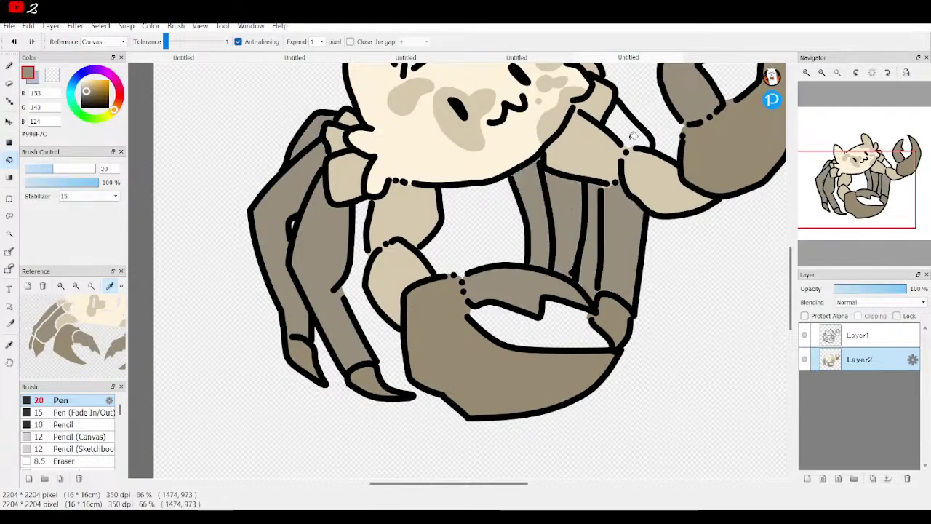
{"action": "left_click", "coordinate": [13, 41]}
{"action": "left_click", "coordinate": [9, 65]}
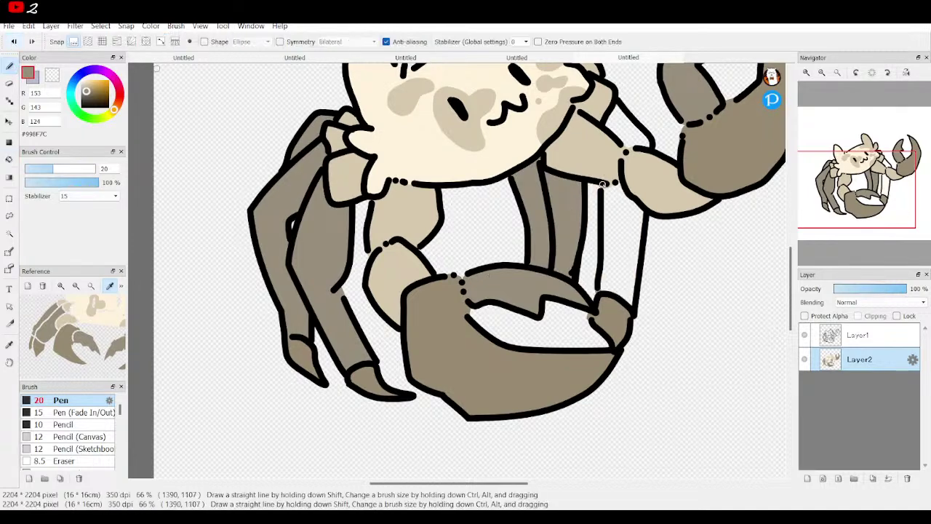
{"action": "left_click_drag", "start_coordinate": [603, 186], "coordinate": [617, 178]}
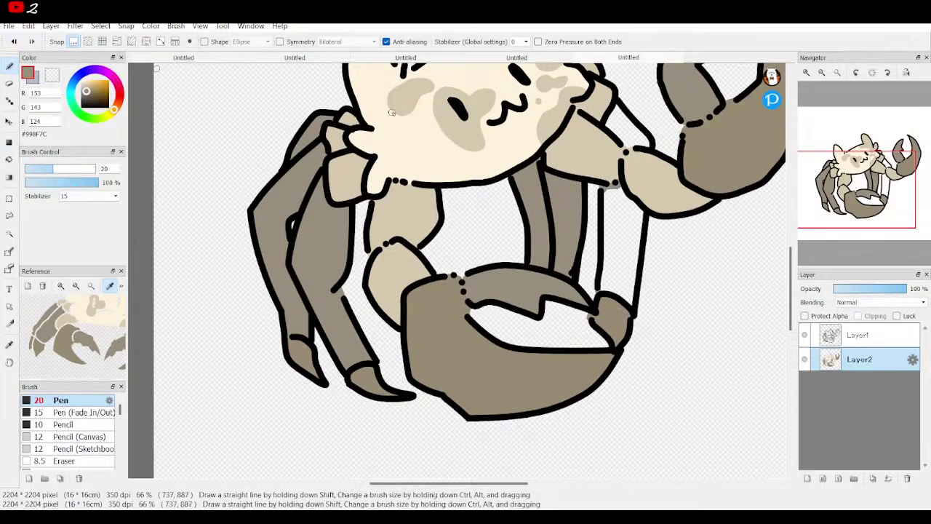
{"action": "left_click", "coordinate": [9, 158]}
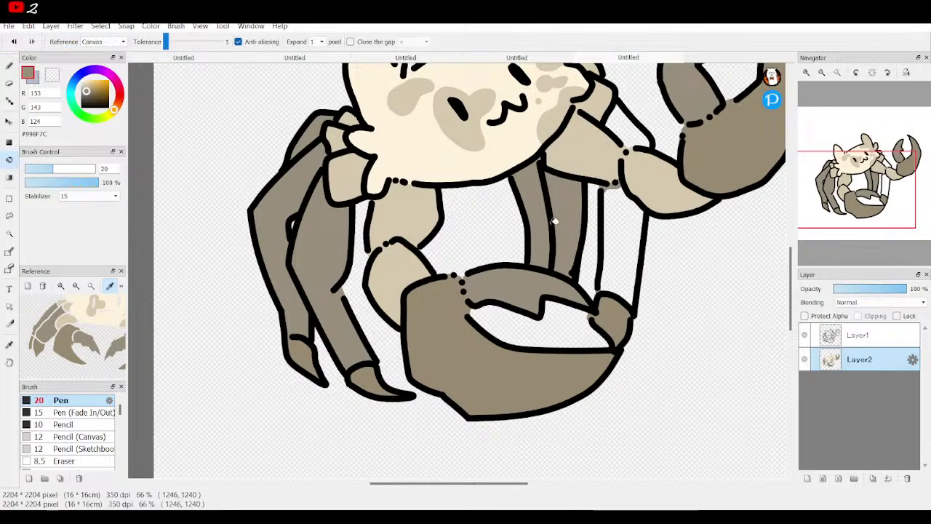
{"action": "left_click", "coordinate": [631, 229]}
{"action": "left_click", "coordinate": [619, 127]}
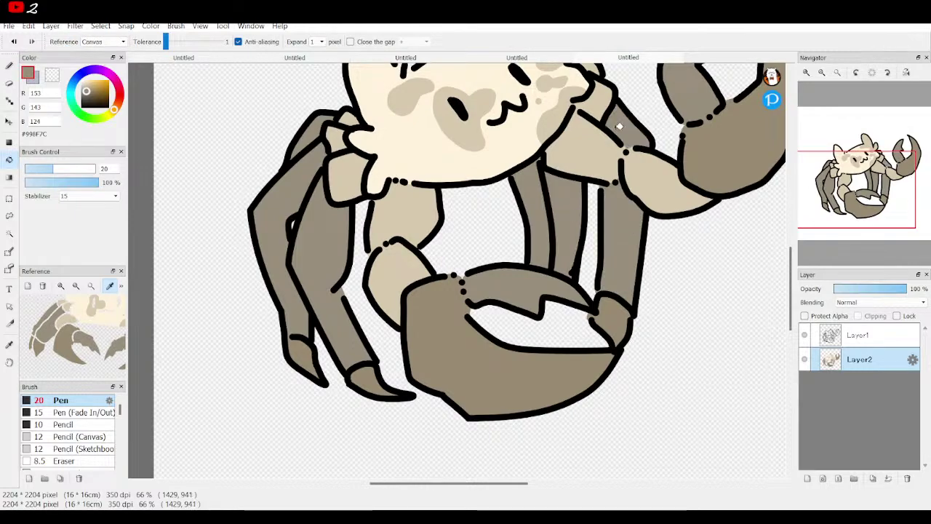
Step: Compare the whole coloured crab in its new pose with the finished front-facing crab
{"action": "left_click", "coordinate": [839, 71]}
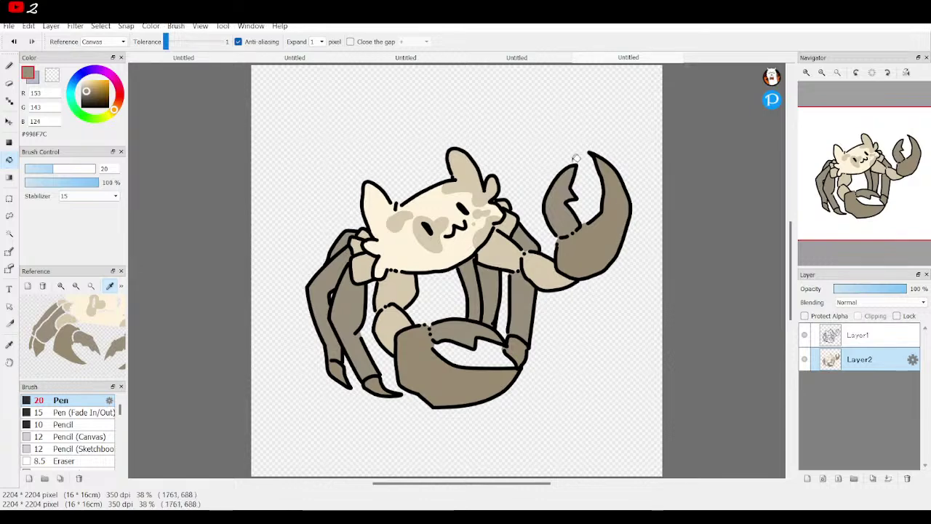
{"action": "left_click", "coordinate": [510, 61]}
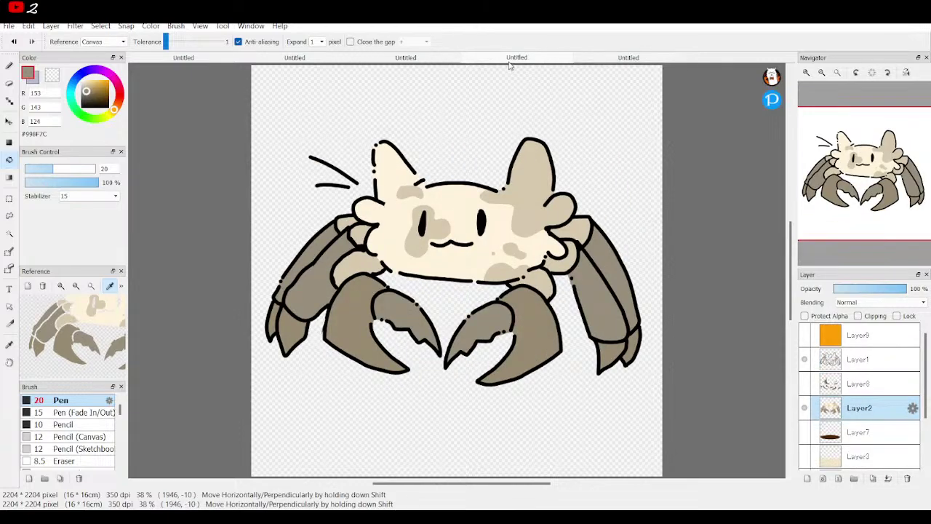
{"action": "left_click", "coordinate": [615, 62]}
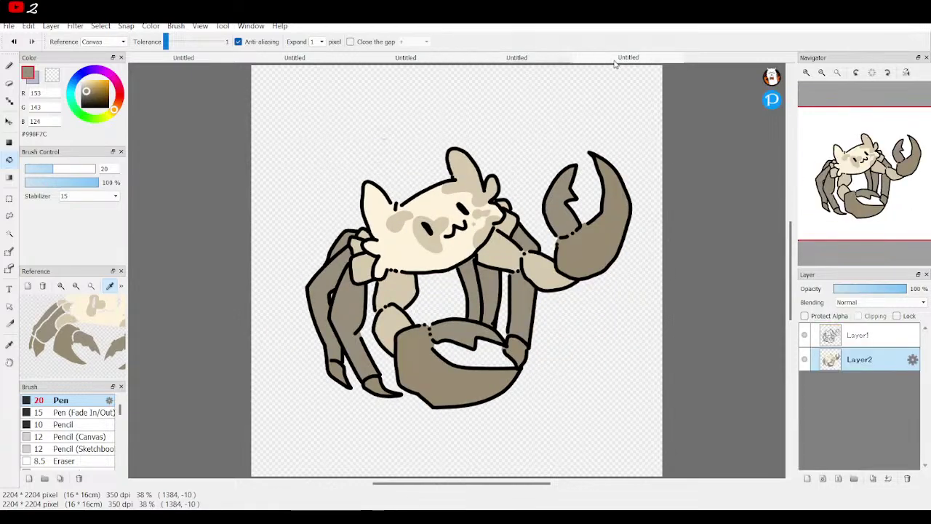
{"action": "left_click", "coordinate": [564, 62]}
{"action": "left_click", "coordinate": [580, 65]}
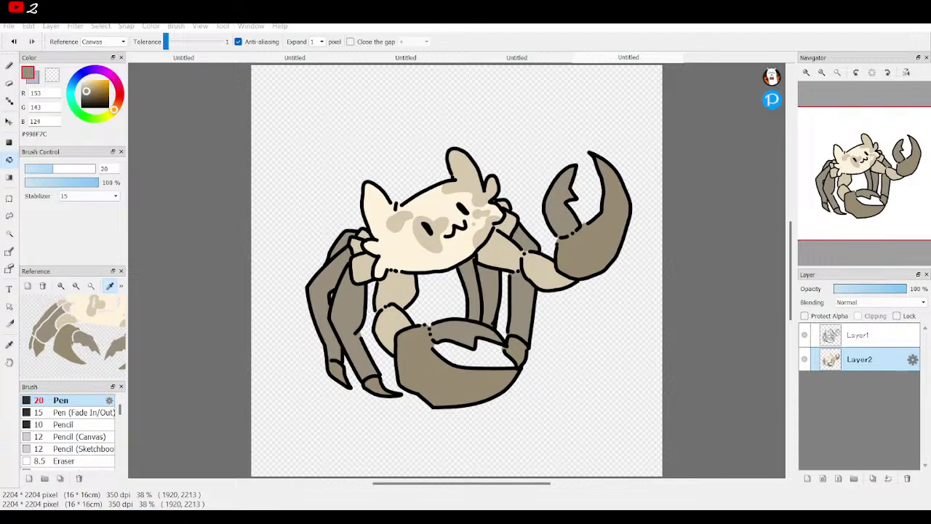
{"action": "key", "text": "alt+Tab"}
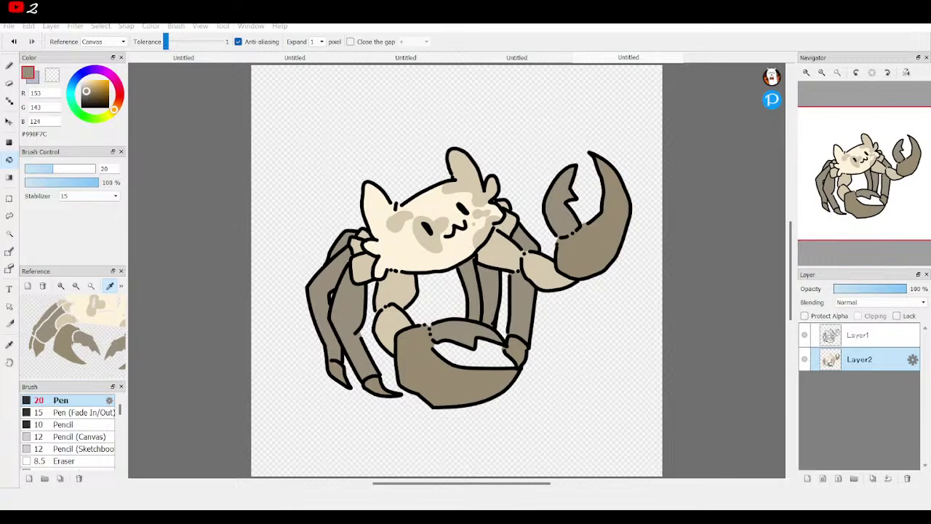
{"action": "left_click", "coordinate": [513, 336]}
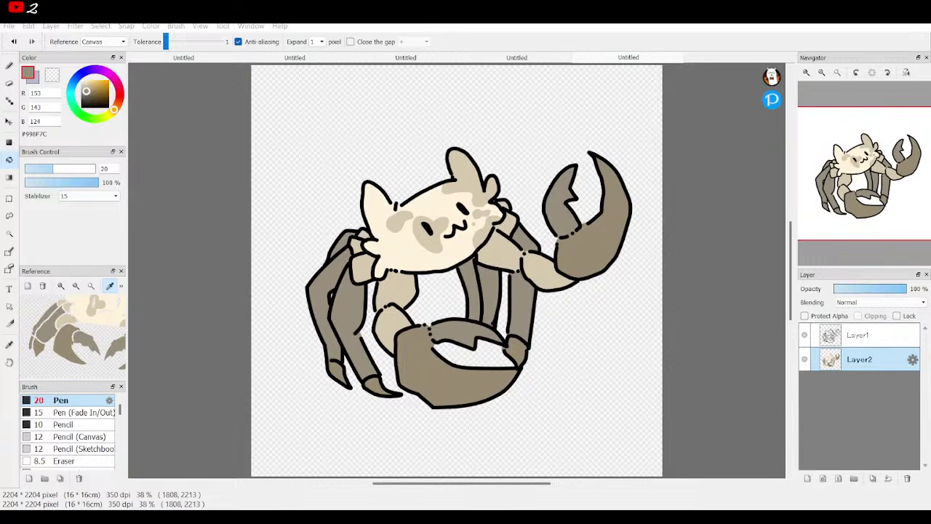
{"action": "left_click", "coordinate": [651, 470]}
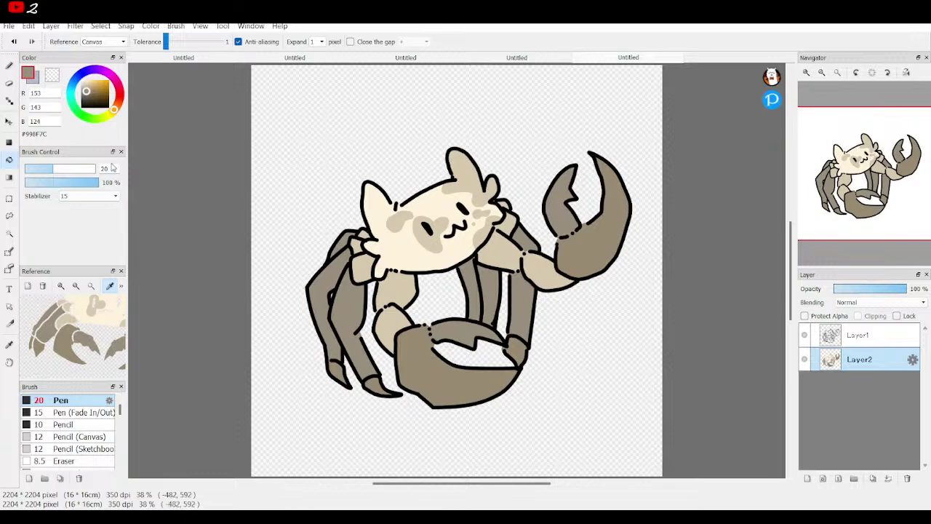
Step: On Layer1, sample the black outline colour #000000 and draw two short curved lines beside the crab's right ear with the Pen
{"action": "left_click", "coordinate": [9, 65]}
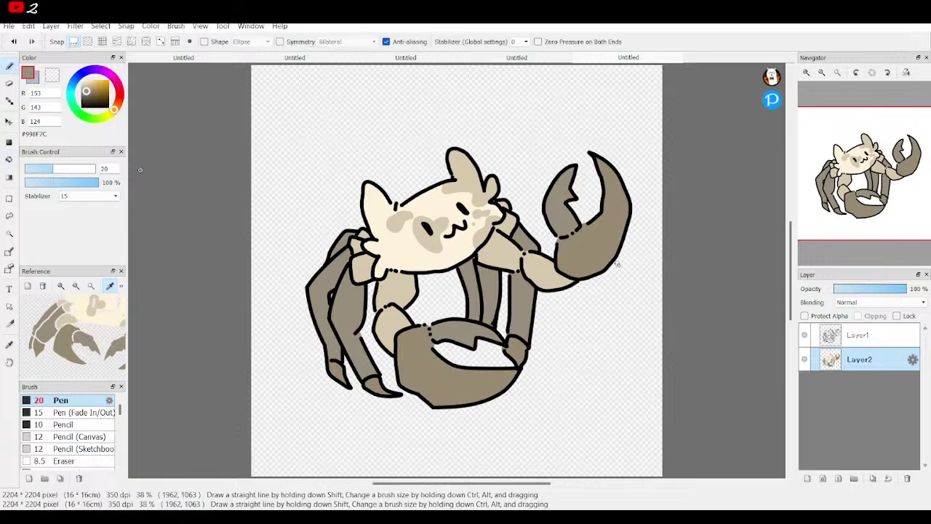
{"action": "left_click", "coordinate": [859, 335]}
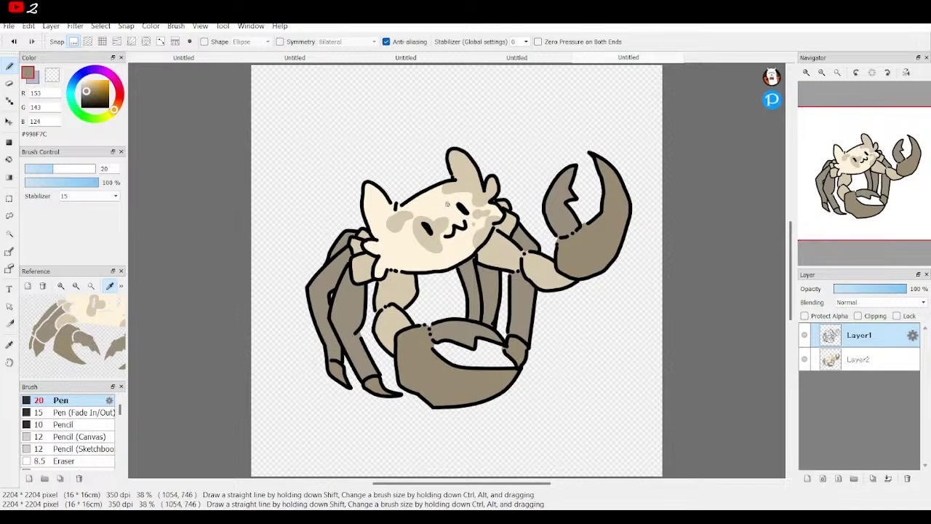
{"action": "left_click", "coordinate": [419, 193], "text": "alt"}
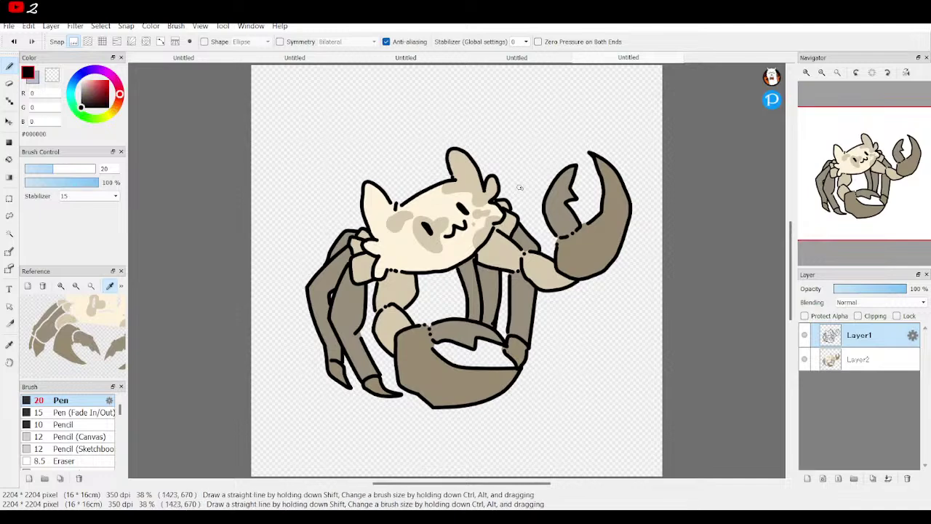
{"action": "mouse_move", "coordinate": [497, 166]}
{"action": "left_mouse_down"}
{"action": "mouse_move", "coordinate": [538, 134]}
{"action": "mouse_move", "coordinate": [513, 166]}
{"action": "mouse_move", "coordinate": [525, 161]}
{"action": "left_mouse_up"}
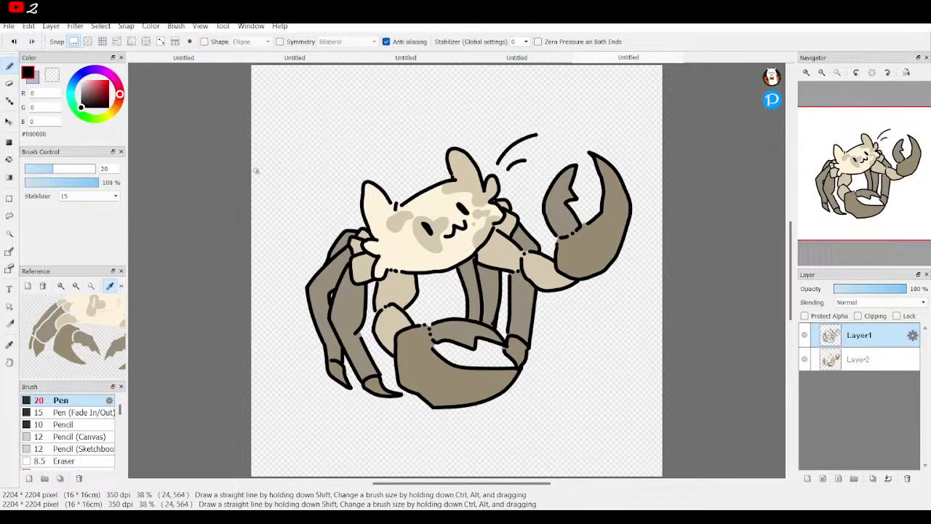
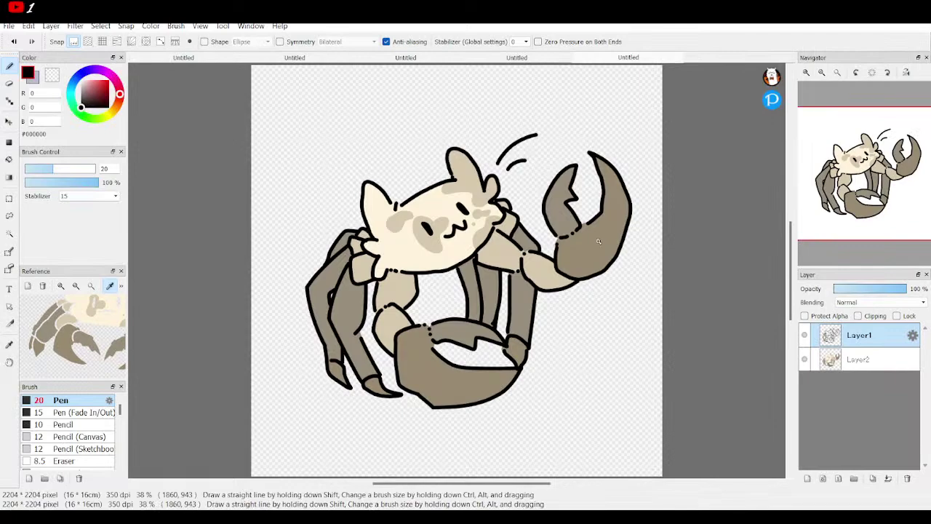
Step: Alternate repeatedly between the front-facing crab and the new-pose crab to compare the two drawings as successive poses
{"action": "left_click", "coordinate": [550, 58]}
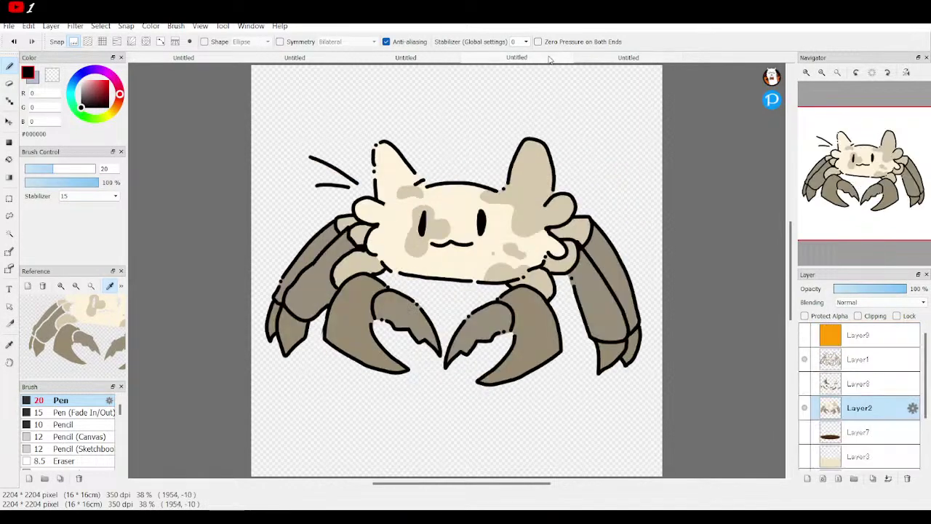
{"action": "left_click", "coordinate": [602, 61]}
{"action": "left_click", "coordinate": [553, 60]}
{"action": "left_click", "coordinate": [586, 61]}
{"action": "left_click", "coordinate": [568, 60]}
{"action": "left_click", "coordinate": [593, 62]}
{"action": "left_click", "coordinate": [571, 61]}
{"action": "left_click", "coordinate": [606, 61]}
{"action": "left_click", "coordinate": [575, 61]}
{"action": "left_click", "coordinate": [598, 61]}
{"action": "left_click", "coordinate": [569, 61]}
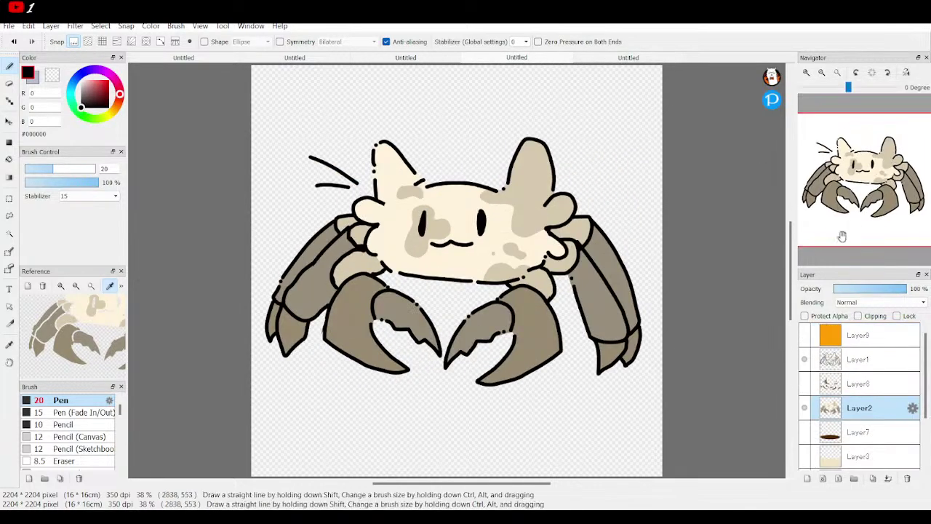
{"action": "left_click", "coordinate": [601, 61]}
{"action": "left_click", "coordinate": [566, 61]}
{"action": "left_click", "coordinate": [601, 61]}
{"action": "left_click", "coordinate": [565, 61]}
{"action": "left_click", "coordinate": [575, 60]}
{"action": "left_click", "coordinate": [571, 61]}
{"action": "left_click", "coordinate": [579, 61]}
{"action": "left_click", "coordinate": [572, 61]}
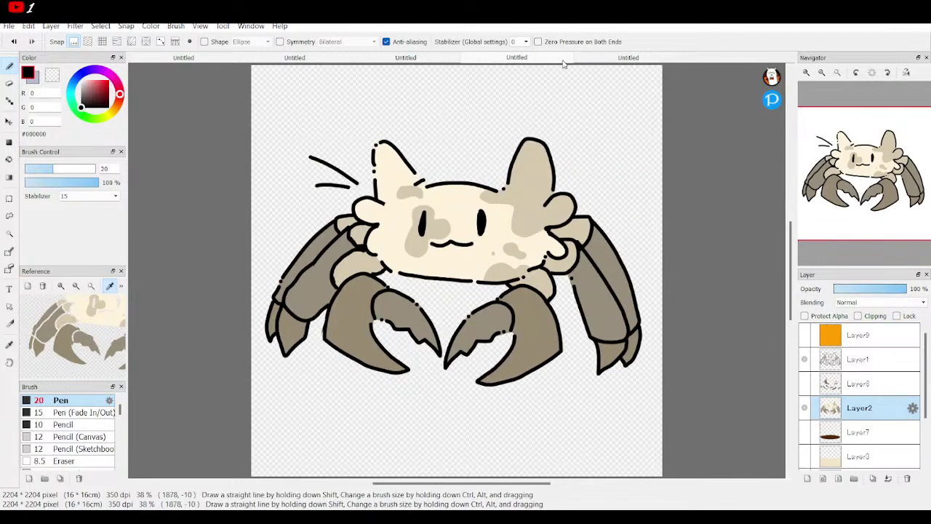
{"action": "left_click", "coordinate": [601, 61]}
{"action": "left_click", "coordinate": [571, 61]}
{"action": "left_click", "coordinate": [601, 62]}
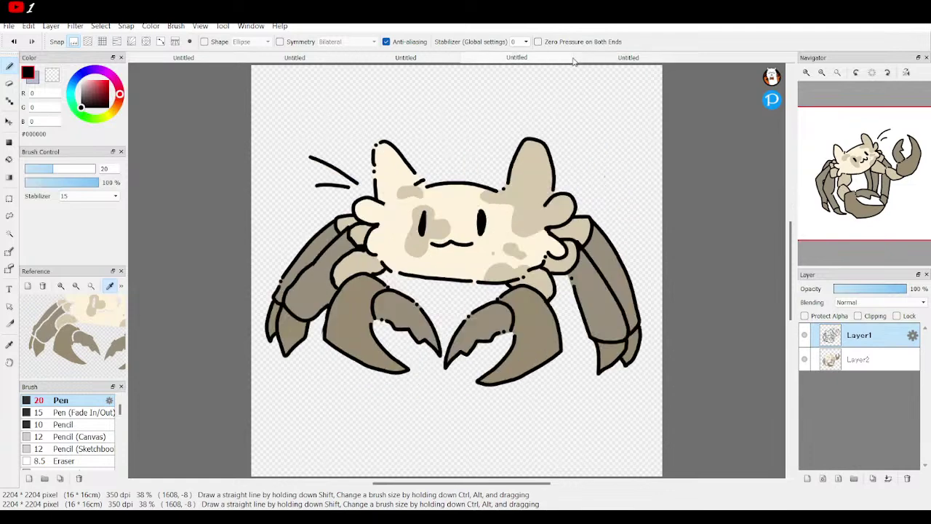
{"action": "left_click", "coordinate": [571, 61]}
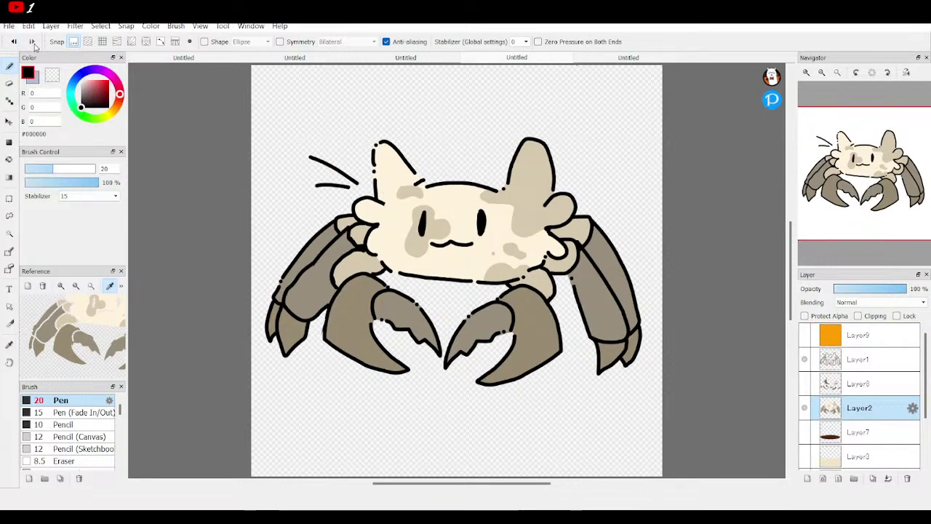
Step: Create a blank 2204 x 2204 pixel canvas with frame folders and select the layer inside Frame 1
{"action": "key", "text": "Return"}
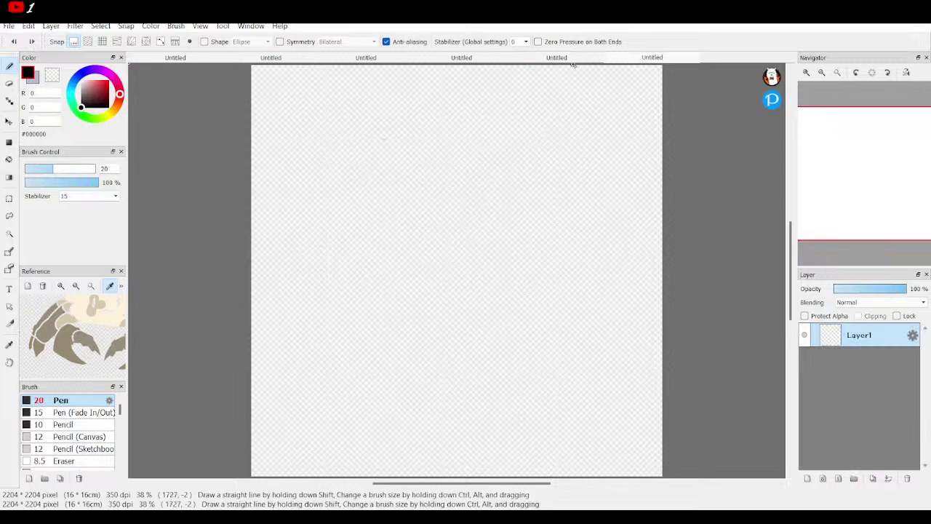
{"action": "left_click", "coordinate": [631, 65]}
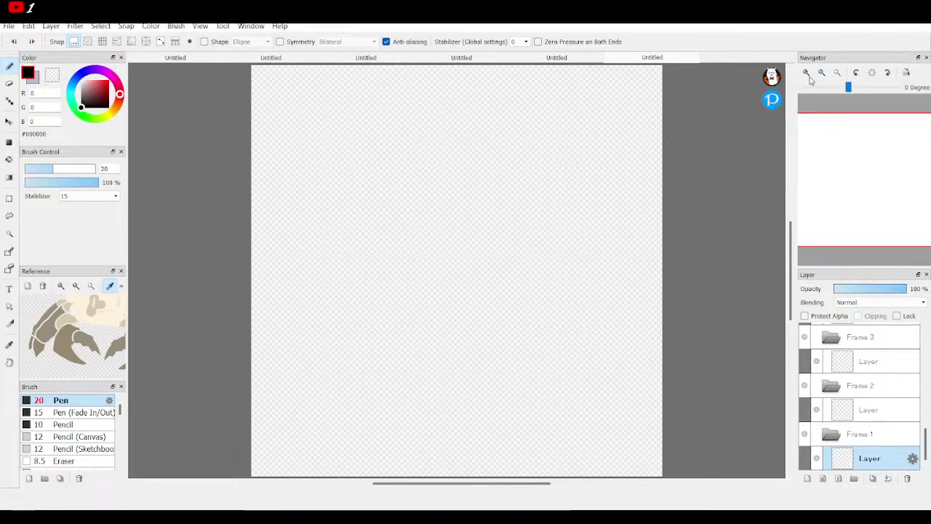
Step: Draw the top edge of a cat-shaped head in black with the Pen, including the left ear and two left cheek tufts
{"action": "key", "text": "ctrl+alt+0"}
{"action": "left_click_drag", "start_coordinate": [869, 175], "coordinate": [858, 156]}
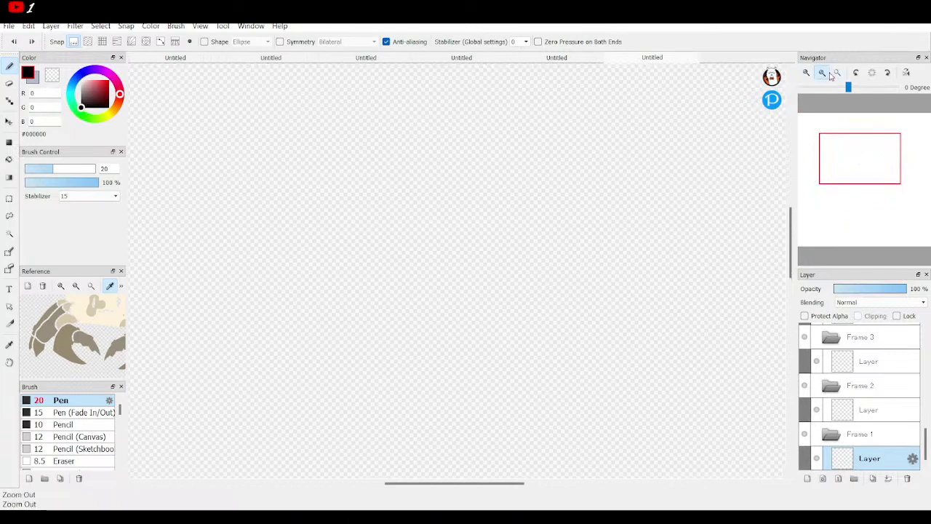
{"action": "key", "text": "ctrl+minus"}
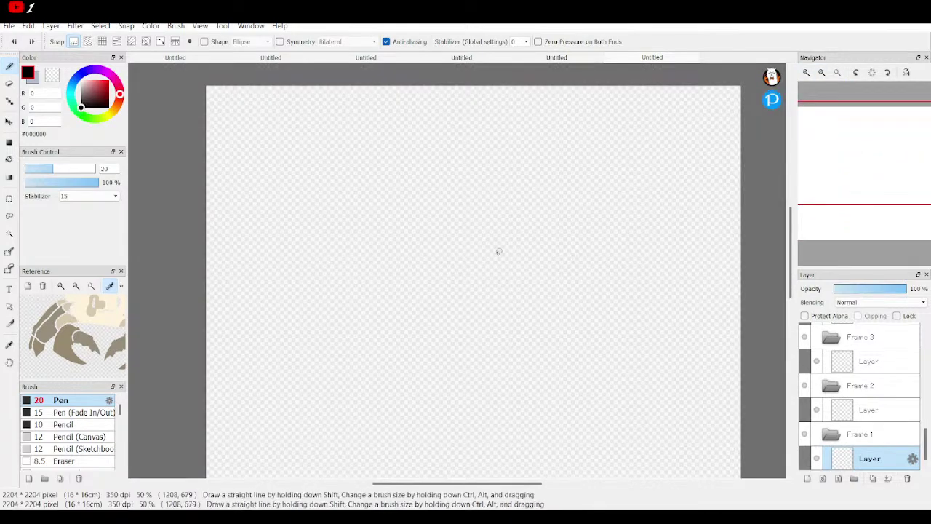
{"action": "mouse_move", "coordinate": [491, 257]}
{"action": "left_mouse_down"}
{"action": "mouse_move", "coordinate": [381, 256]}
{"action": "mouse_move", "coordinate": [353, 212]}
{"action": "mouse_move", "coordinate": [340, 229]}
{"action": "mouse_move", "coordinate": [344, 291]}
{"action": "mouse_move", "coordinate": [327, 290]}
{"action": "mouse_move", "coordinate": [326, 302]}
{"action": "mouse_move", "coordinate": [343, 315]}
{"action": "mouse_move", "coordinate": [323, 347]}
{"action": "left_mouse_up"}
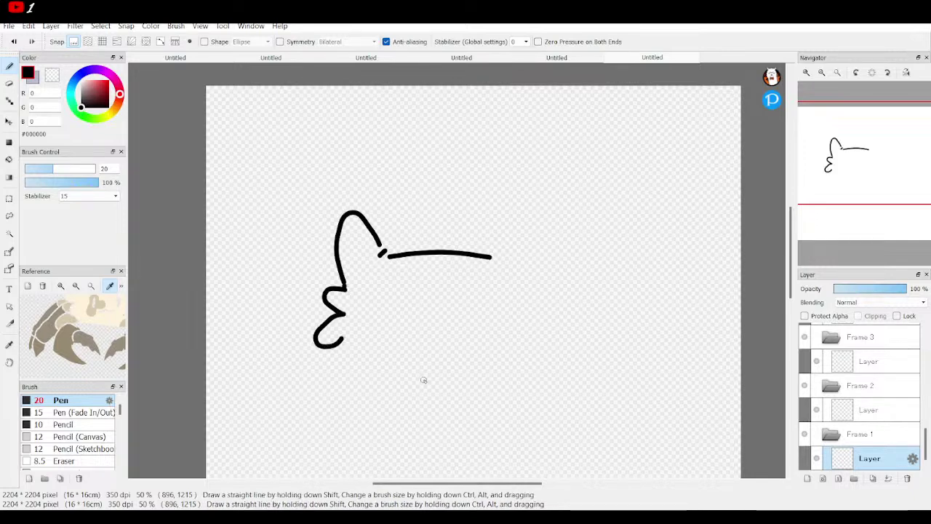
{"action": "mouse_move", "coordinate": [509, 235]}
{"action": "left_mouse_down"}
{"action": "mouse_move", "coordinate": [540, 233]}
{"action": "mouse_move", "coordinate": [528, 309]}
{"action": "left_mouse_up"}
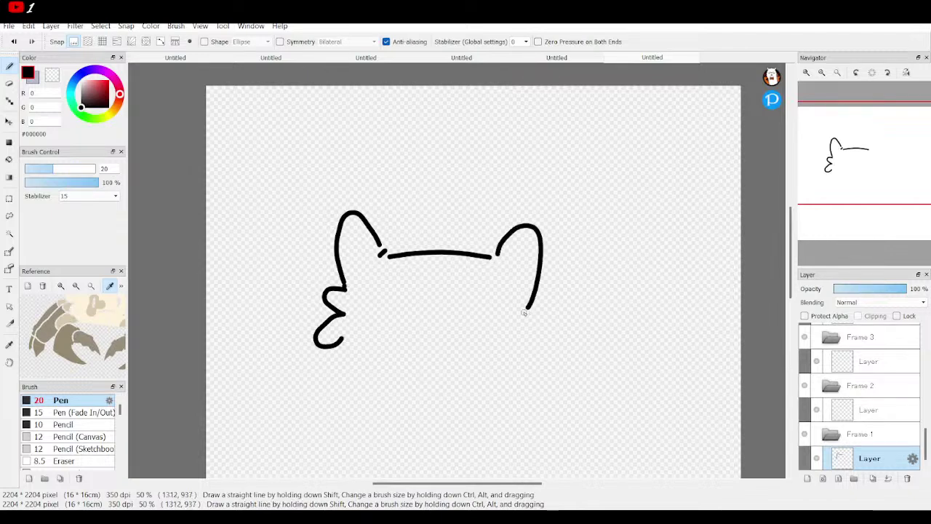
{"action": "left_click", "coordinate": [13, 42]}
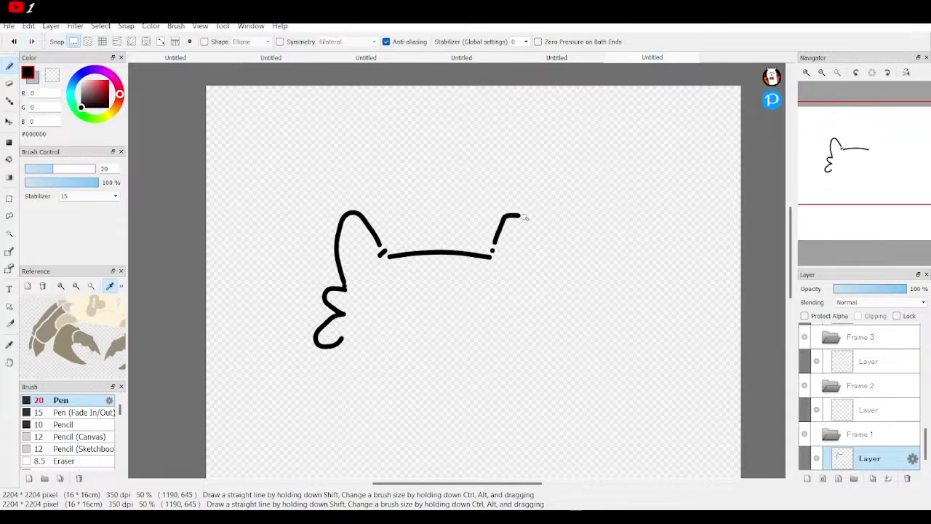
{"action": "left_click_drag", "start_coordinate": [522, 217], "coordinate": [525, 281]}
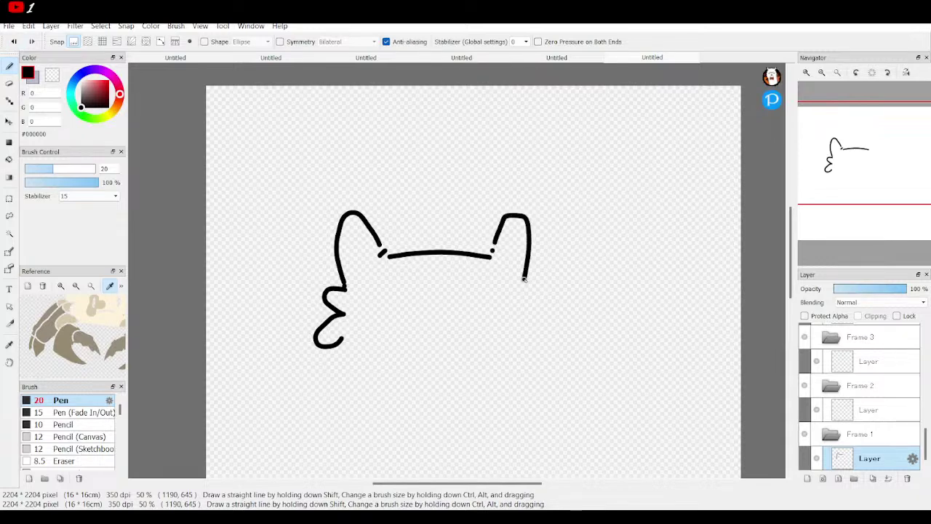
{"action": "left_click", "coordinate": [13, 41]}
Step: Draw the head's pointed right ear, undo the single cheek curve, and redraw it as two rounded tufts
{"action": "mouse_move", "coordinate": [500, 238]}
{"action": "left_mouse_down"}
{"action": "mouse_move", "coordinate": [531, 219]}
{"action": "mouse_move", "coordinate": [534, 271]}
{"action": "mouse_move", "coordinate": [524, 292]}
{"action": "mouse_move", "coordinate": [537, 289]}
{"action": "mouse_move", "coordinate": [547, 303]}
{"action": "mouse_move", "coordinate": [523, 341]}
{"action": "left_mouse_up"}
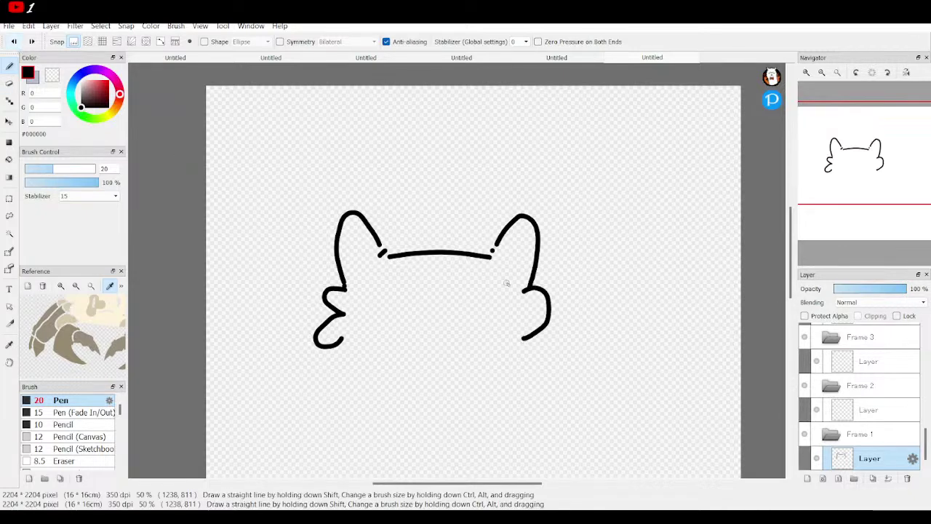
{"action": "left_click", "coordinate": [13, 43]}
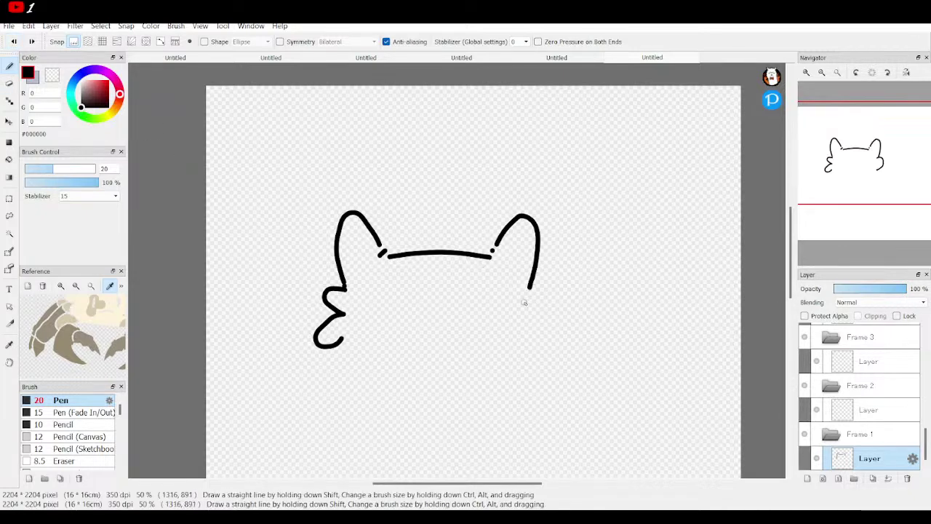
{"action": "mouse_move", "coordinate": [522, 298]}
{"action": "left_mouse_down"}
{"action": "mouse_move", "coordinate": [558, 293]}
{"action": "mouse_move", "coordinate": [557, 312]}
{"action": "mouse_move", "coordinate": [524, 324]}
{"action": "mouse_move", "coordinate": [539, 356]}
{"action": "mouse_move", "coordinate": [493, 347]}
{"action": "left_mouse_up"}
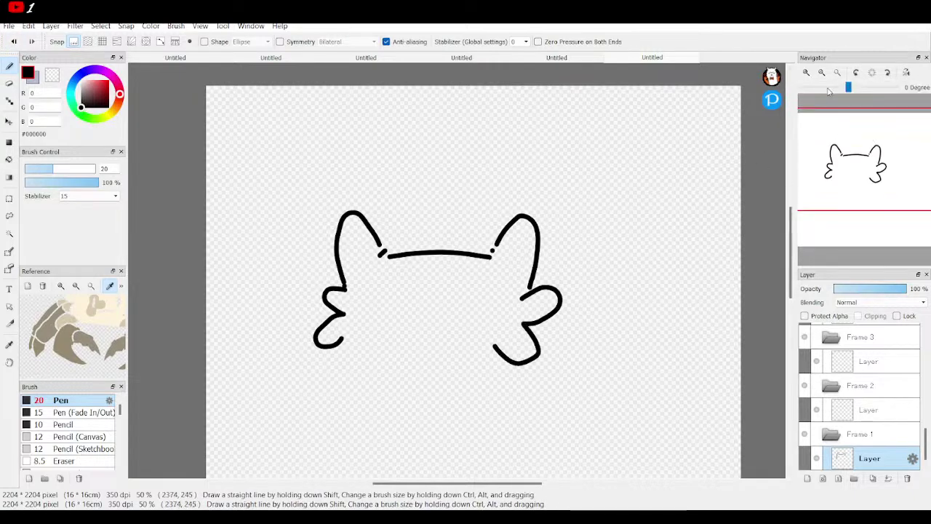
Step: Draw the head's curved chin line between the cheek tufts, with a dot in its gap, and redraw the short right-hand segment as a smoother curve
{"action": "scroll", "coordinate": [849, 155], "scroll_direction": "up", "scroll_amount": 2}
{"action": "left_click_drag", "start_coordinate": [850, 154], "coordinate": [857, 172]}
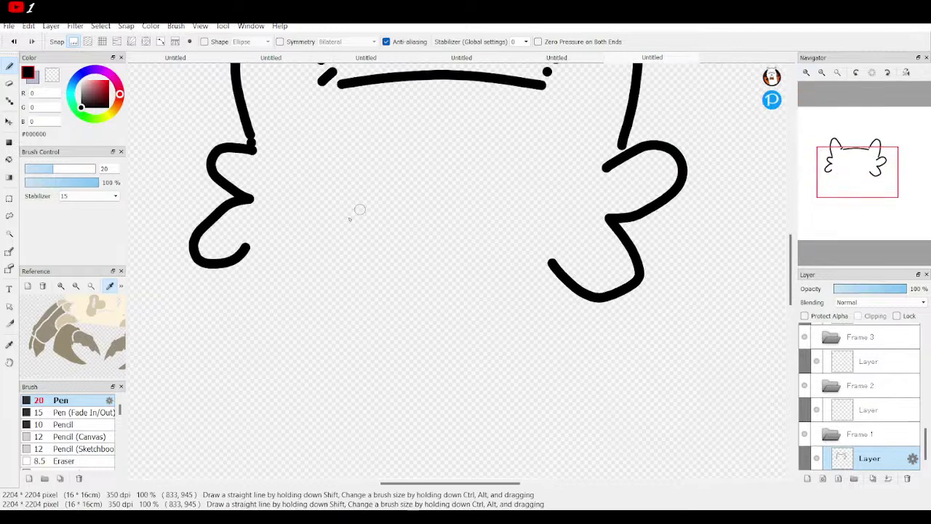
{"action": "mouse_move", "coordinate": [252, 251]}
{"action": "left_mouse_down"}
{"action": "mouse_move", "coordinate": [290, 273]}
{"action": "mouse_move", "coordinate": [421, 295]}
{"action": "mouse_move", "coordinate": [525, 269]}
{"action": "left_mouse_up"}
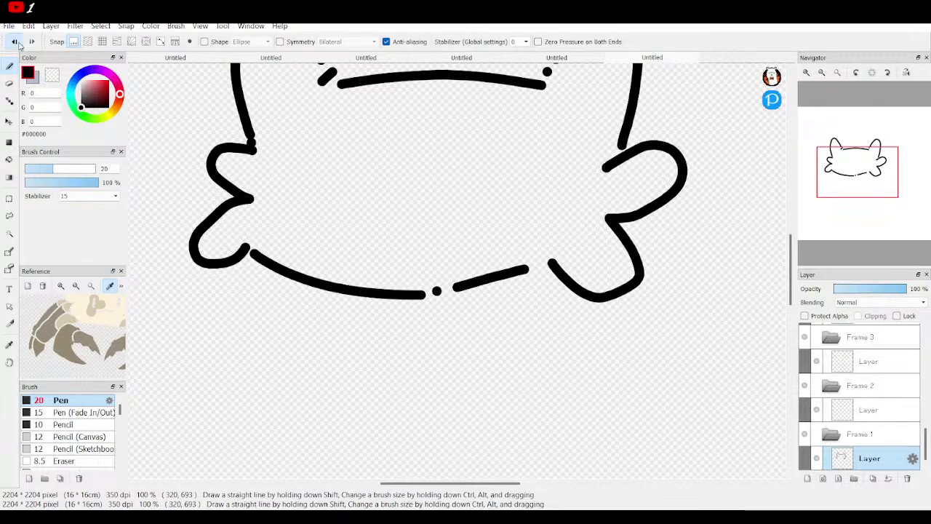
{"action": "key", "text": "ctrl+z"}
{"action": "left_click_drag", "start_coordinate": [452, 291], "coordinate": [528, 270]}
{"action": "left_click_drag", "start_coordinate": [552, 119], "coordinate": [579, 221]}
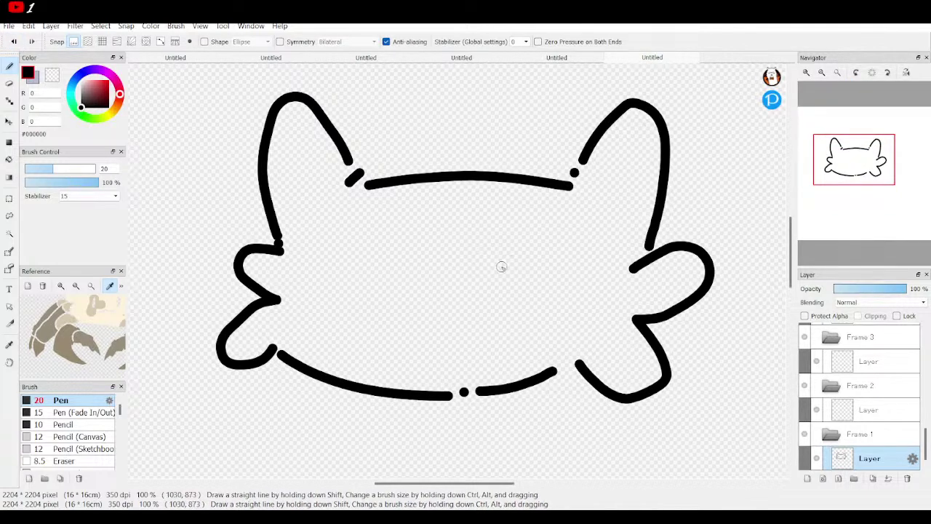
Step: Draw two tall oval eyes and a small wavy cat mouth in the middle of the head
{"action": "left_click_drag", "start_coordinate": [513, 241], "coordinate": [513, 294]}
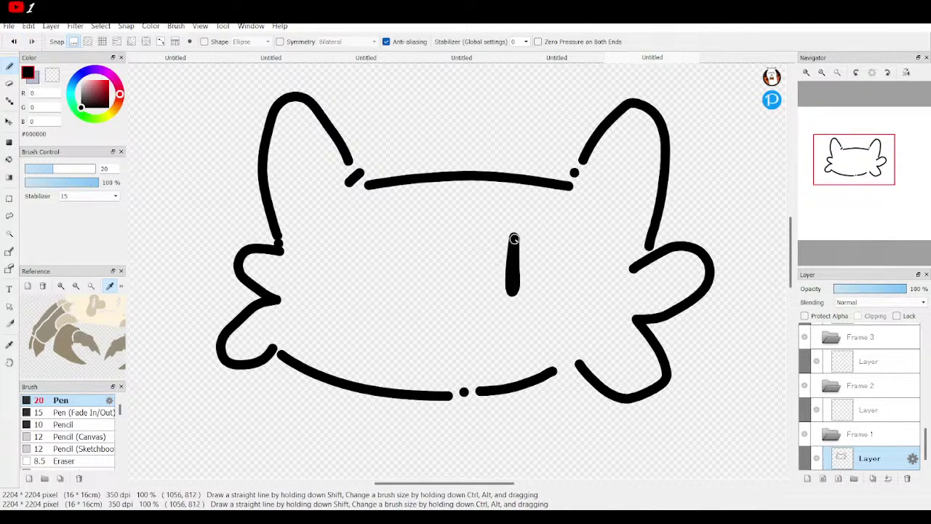
{"action": "mouse_move", "coordinate": [381, 236]}
{"action": "left_mouse_down"}
{"action": "mouse_move", "coordinate": [380, 297]}
{"action": "mouse_move", "coordinate": [383, 243]}
{"action": "left_mouse_up"}
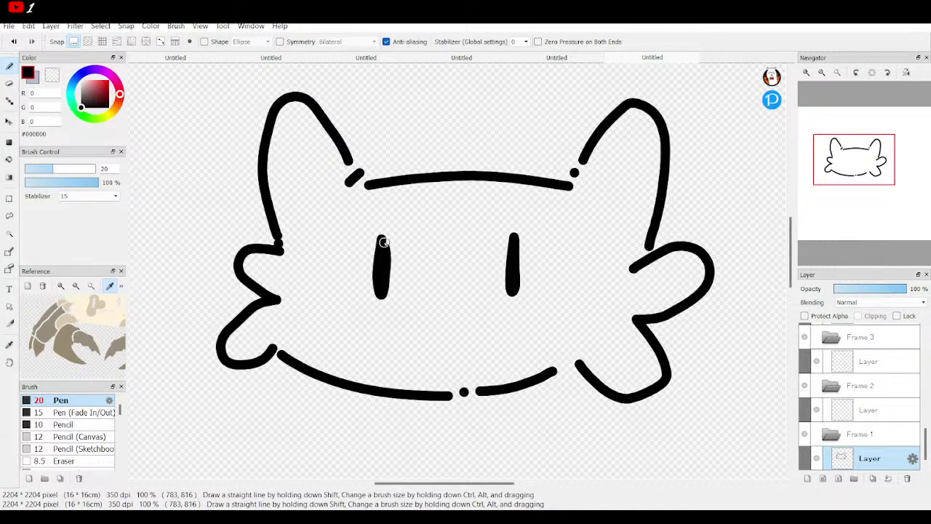
{"action": "mouse_move", "coordinate": [413, 310]}
{"action": "left_mouse_down"}
{"action": "mouse_move", "coordinate": [442, 316]}
{"action": "mouse_move", "coordinate": [454, 305]}
{"action": "mouse_move", "coordinate": [478, 312]}
{"action": "left_mouse_up"}
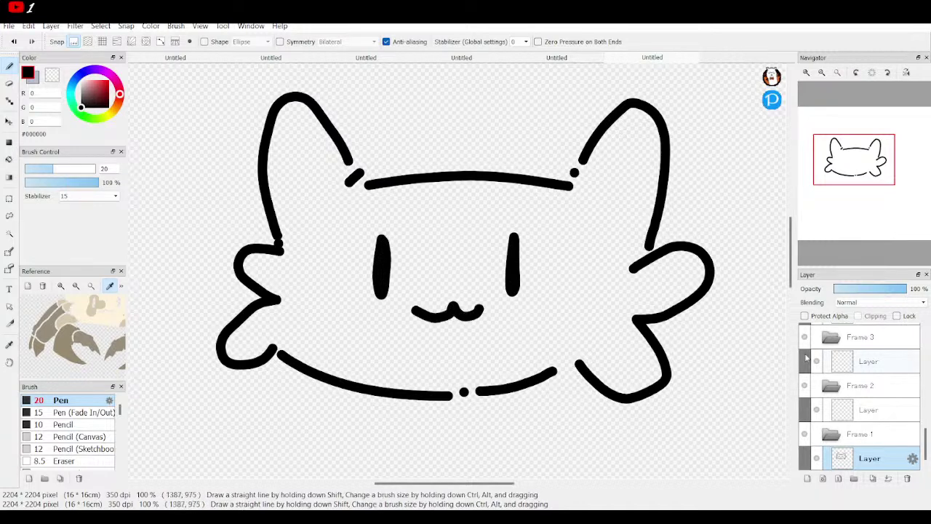
Step: On Frame 2's layer, draw the head's top edge, a left ear tilted slightly inward, two left cheek tufts and a chin line over the onion skin
{"action": "left_click", "coordinate": [879, 413]}
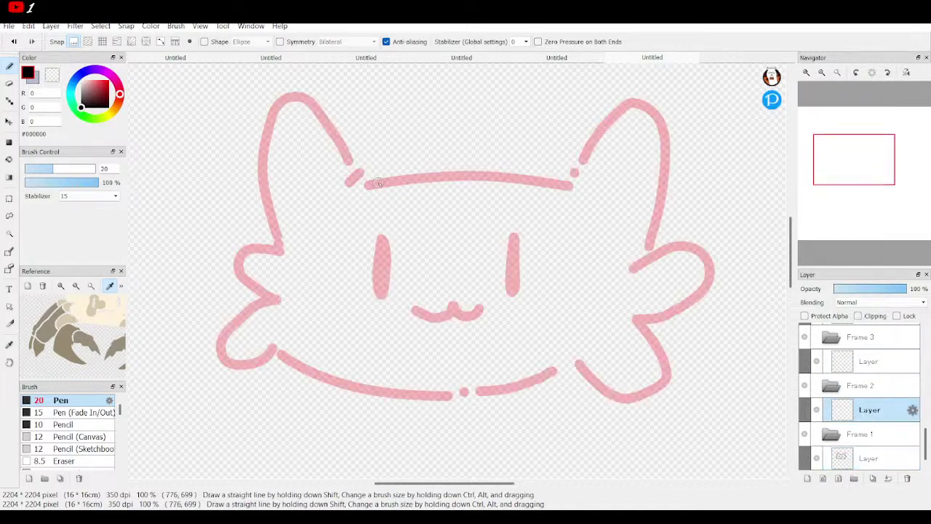
{"action": "mouse_move", "coordinate": [375, 184]}
{"action": "left_mouse_down"}
{"action": "mouse_move", "coordinate": [458, 175]}
{"action": "mouse_move", "coordinate": [579, 190]}
{"action": "left_mouse_up"}
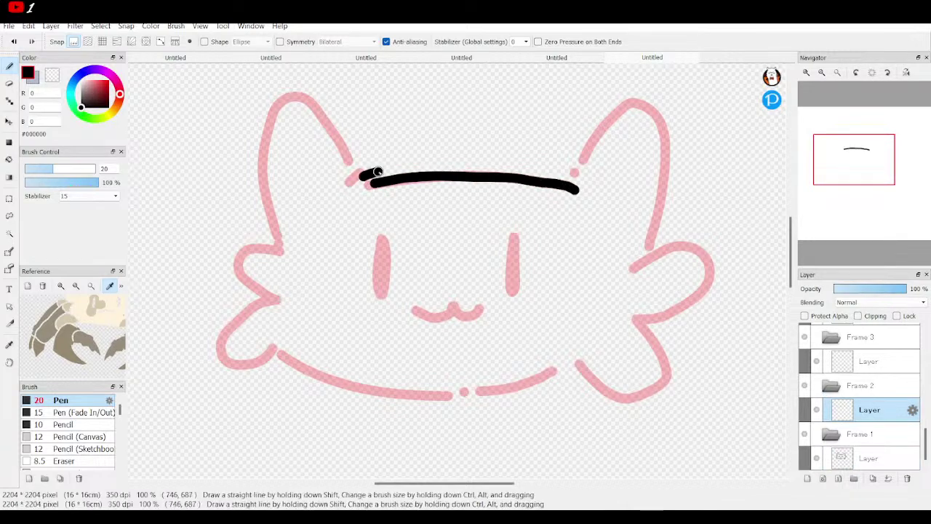
{"action": "scroll", "coordinate": [429, 187], "scroll_direction": "down", "scroll_amount": 1}
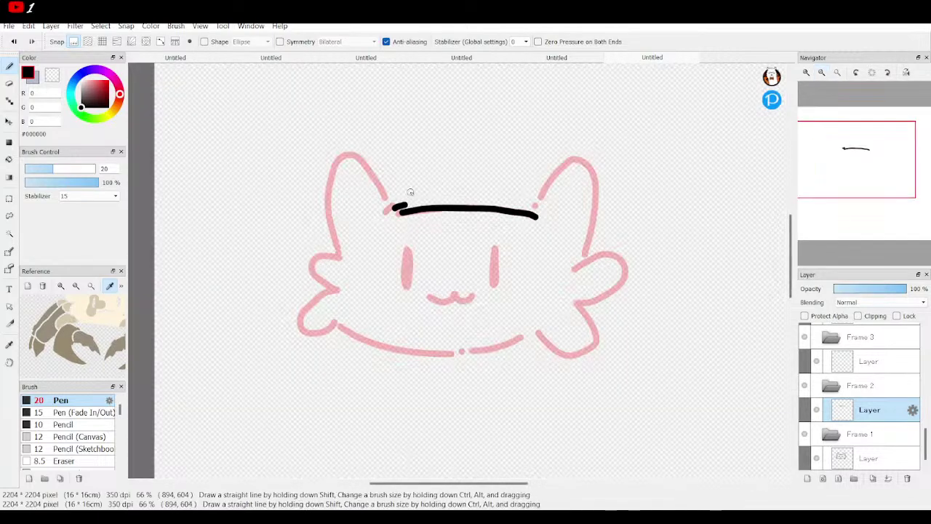
{"action": "left_click_drag", "start_coordinate": [389, 183], "coordinate": [369, 155]}
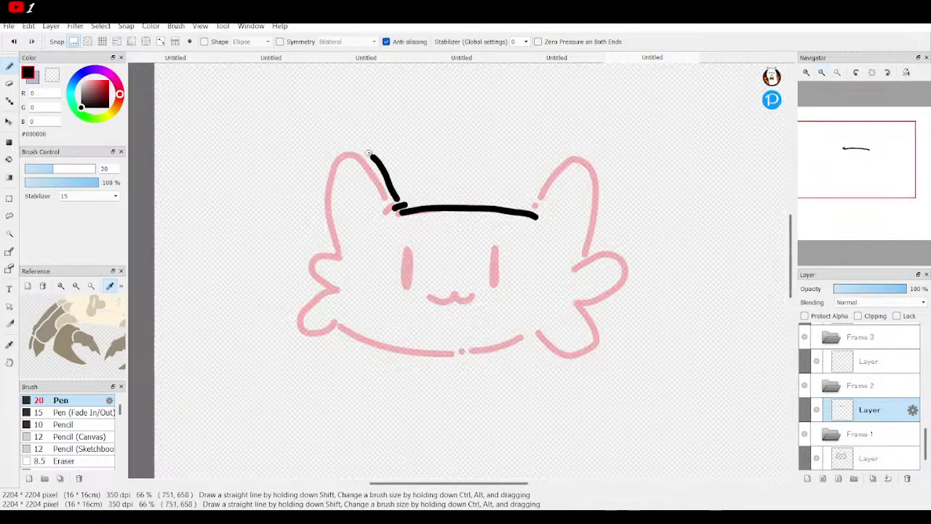
{"action": "left_click", "coordinate": [13, 42]}
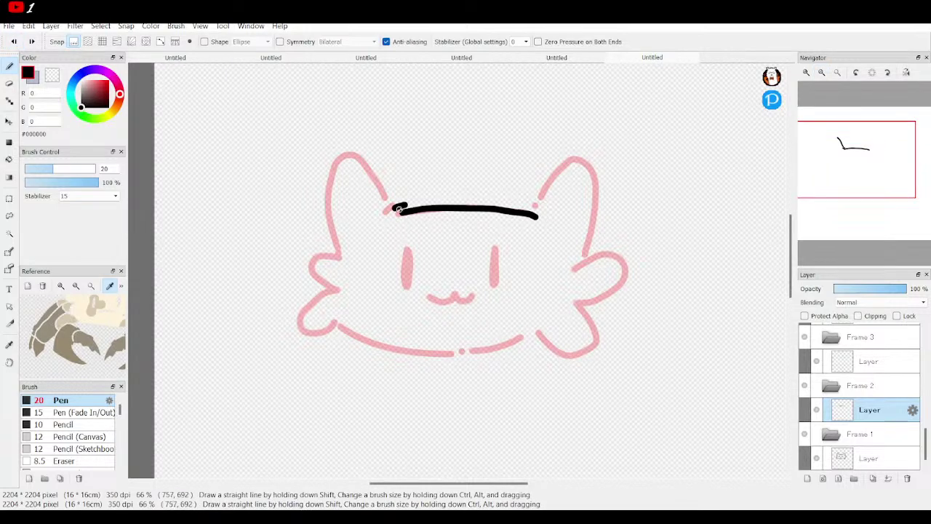
{"action": "mouse_move", "coordinate": [398, 199]}
{"action": "left_mouse_down"}
{"action": "mouse_move", "coordinate": [366, 146]}
{"action": "mouse_move", "coordinate": [339, 207]}
{"action": "mouse_move", "coordinate": [345, 252]}
{"action": "mouse_move", "coordinate": [326, 244]}
{"action": "mouse_move", "coordinate": [320, 280]}
{"action": "mouse_move", "coordinate": [338, 283]}
{"action": "mouse_move", "coordinate": [331, 326]}
{"action": "mouse_move", "coordinate": [377, 343]}
{"action": "mouse_move", "coordinate": [476, 348]}
{"action": "left_mouse_up"}
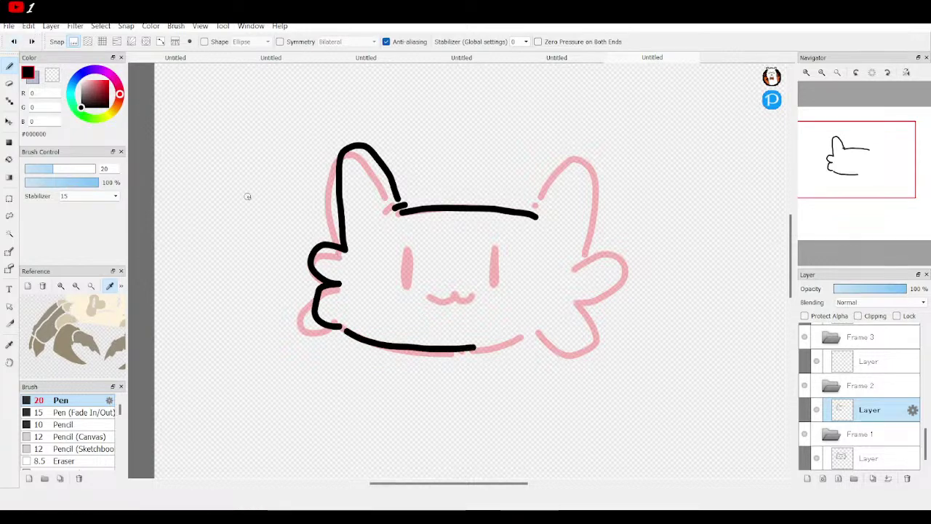
Step: Redraw Frame 2's chin line as a curve with a dotted gap, and add the inward-shifted right ear and right cheek tufts
{"action": "left_click", "coordinate": [13, 42]}
{"action": "mouse_move", "coordinate": [347, 329]}
{"action": "left_mouse_down"}
{"action": "mouse_move", "coordinate": [367, 340]}
{"action": "mouse_move", "coordinate": [450, 349]}
{"action": "left_mouse_up"}
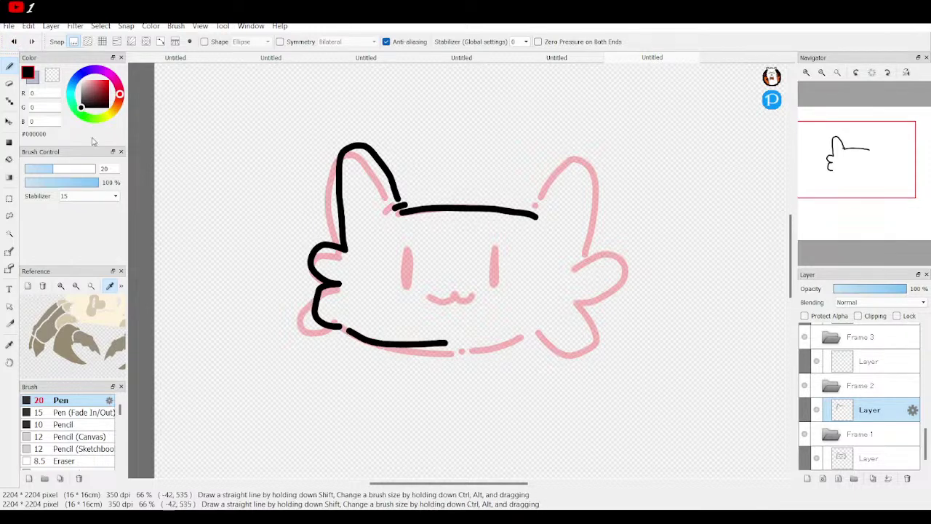
{"action": "left_click", "coordinate": [13, 41]}
{"action": "mouse_move", "coordinate": [347, 329]}
{"action": "left_mouse_down"}
{"action": "mouse_move", "coordinate": [419, 350]}
{"action": "mouse_move", "coordinate": [501, 343]}
{"action": "mouse_move", "coordinate": [539, 325]}
{"action": "left_mouse_up"}
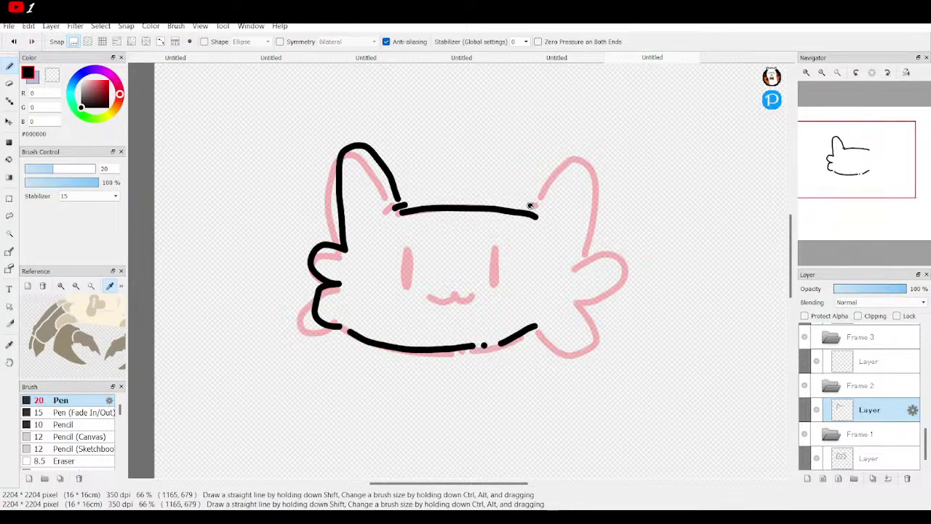
{"action": "mouse_move", "coordinate": [530, 196]}
{"action": "left_mouse_down"}
{"action": "mouse_move", "coordinate": [546, 151]}
{"action": "mouse_move", "coordinate": [574, 161]}
{"action": "mouse_move", "coordinate": [581, 212]}
{"action": "mouse_move", "coordinate": [598, 228]}
{"action": "mouse_move", "coordinate": [603, 253]}
{"action": "mouse_move", "coordinate": [577, 267]}
{"action": "mouse_move", "coordinate": [597, 286]}
{"action": "mouse_move", "coordinate": [560, 325]}
{"action": "left_mouse_up"}
Step: Alternate between the Frame 1 and Frame 2 drawings to compare the two head positions
{"action": "left_click", "coordinate": [862, 459]}
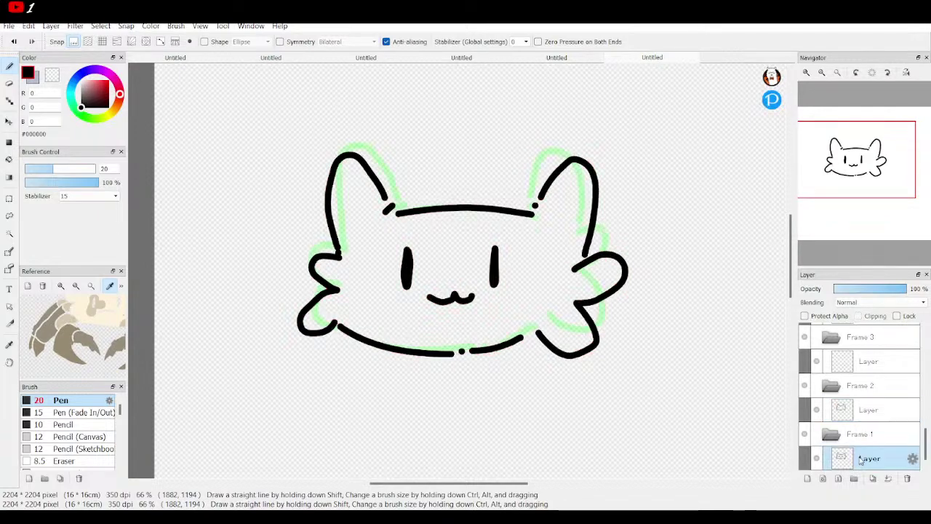
{"action": "left_click", "coordinate": [873, 409]}
{"action": "left_click", "coordinate": [873, 434]}
{"action": "left_click", "coordinate": [873, 410]}
{"action": "left_click", "coordinate": [866, 457]}
Step: Delete the Frame 1 and Frame 2 folders together with their cat-head drawings
{"action": "left_click", "coordinate": [870, 434]}
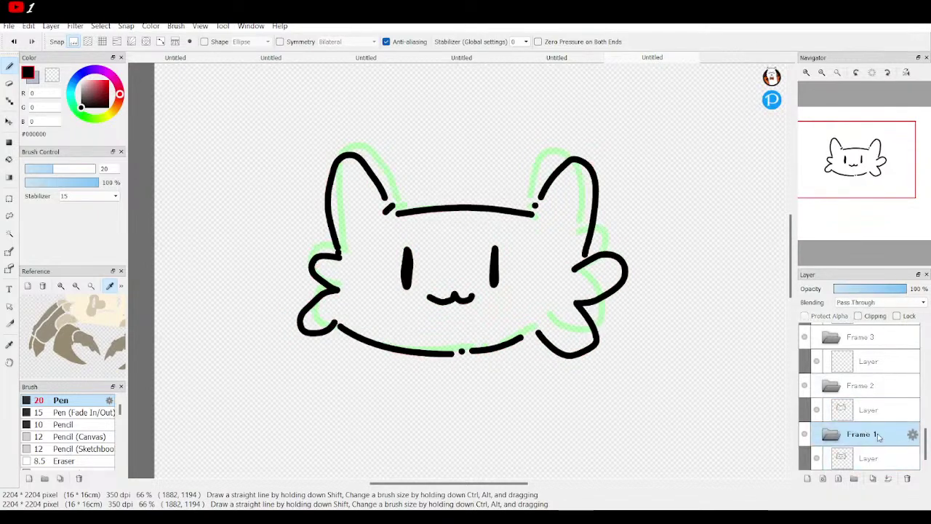
{"action": "left_click", "coordinate": [908, 479]}
{"action": "left_click", "coordinate": [908, 478]}
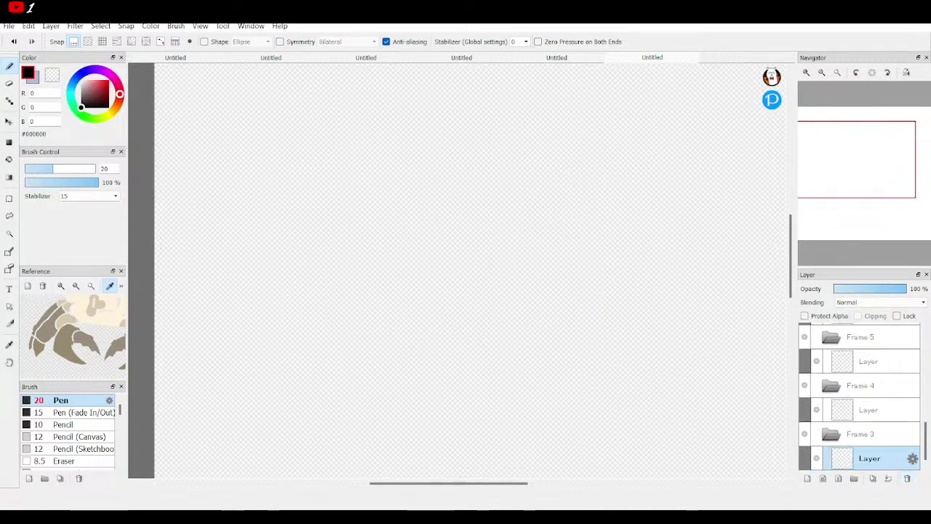